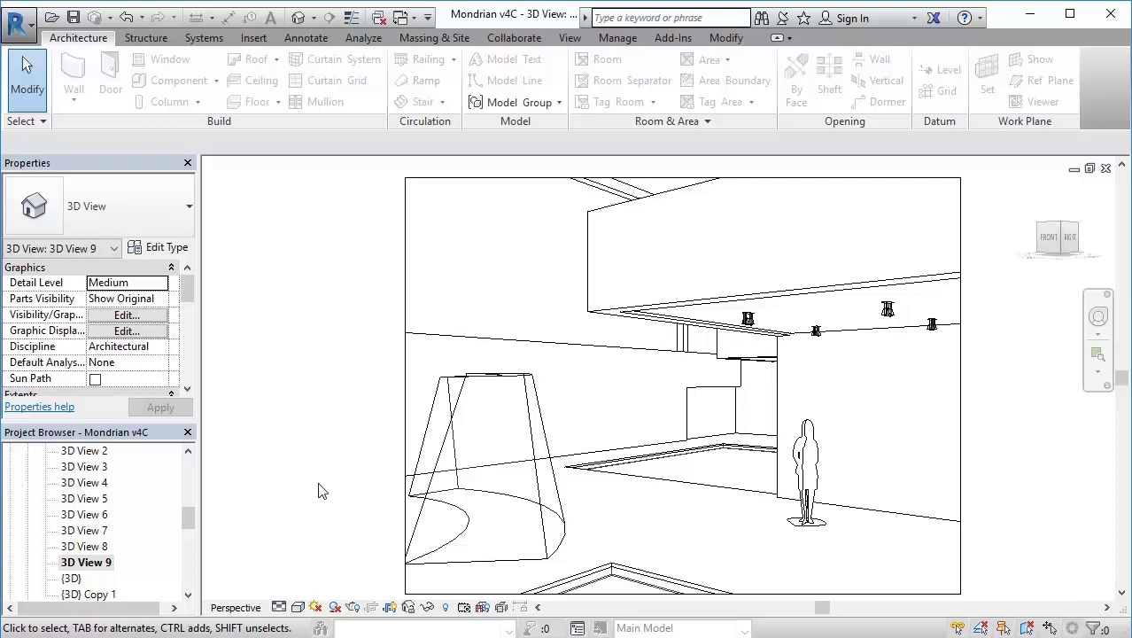
Switch to Presentation Drawing Examples.pdf in Acrobat, view the Zaha Hadid early paintings, and return to the Revit model
{"action": "key", "text": "alt+Tab"}
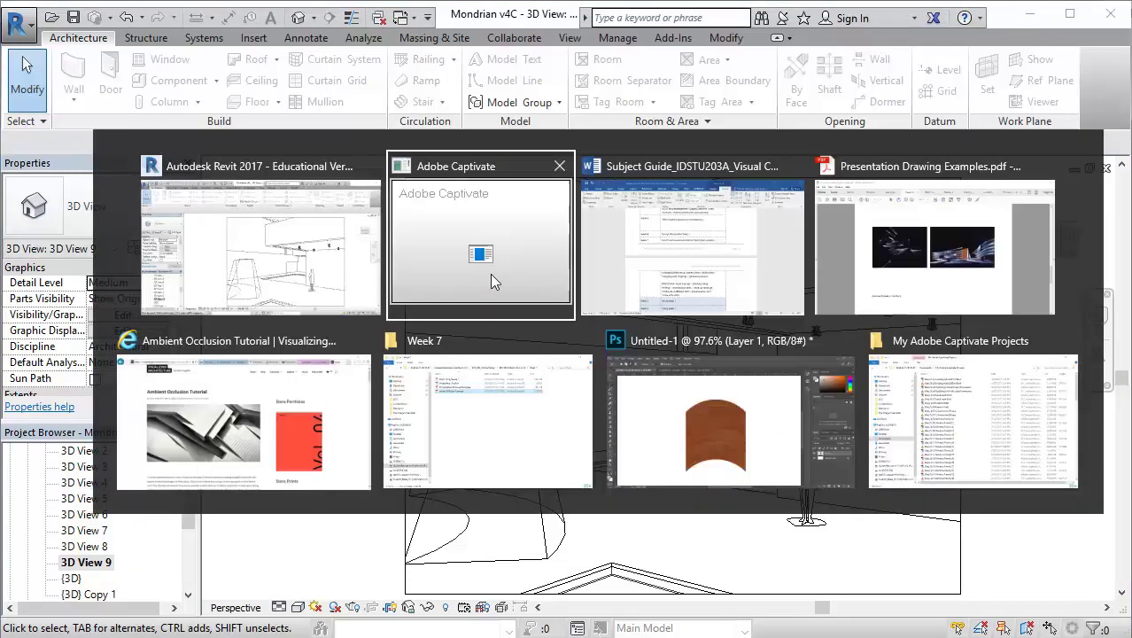
{"action": "left_click", "coordinate": [940, 268]}
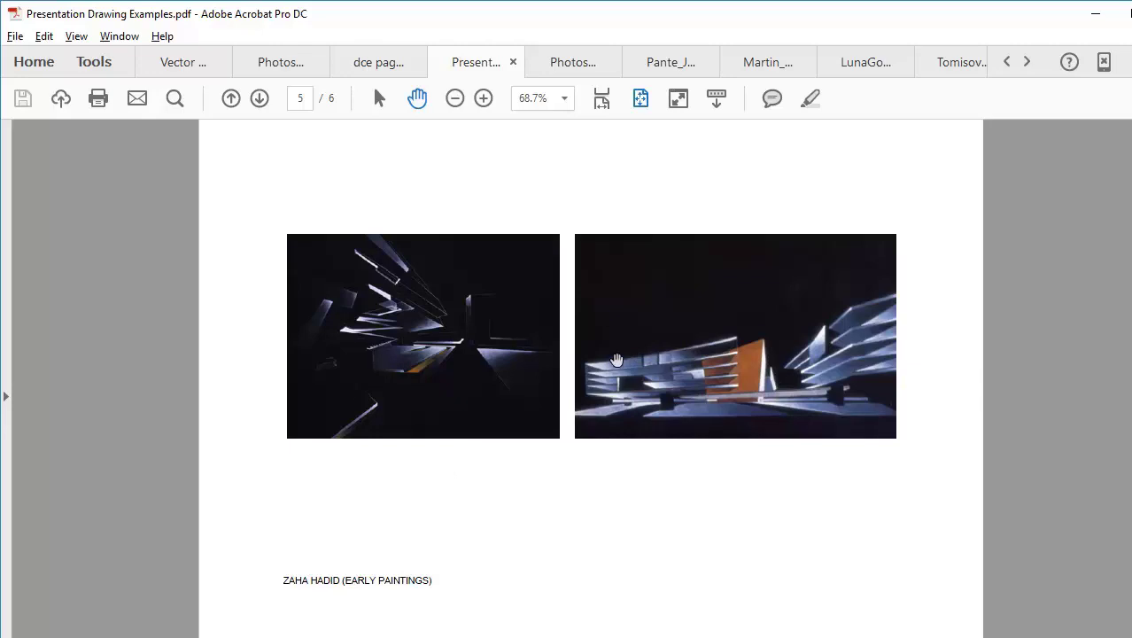
{"action": "key", "text": "alt+Tab"}
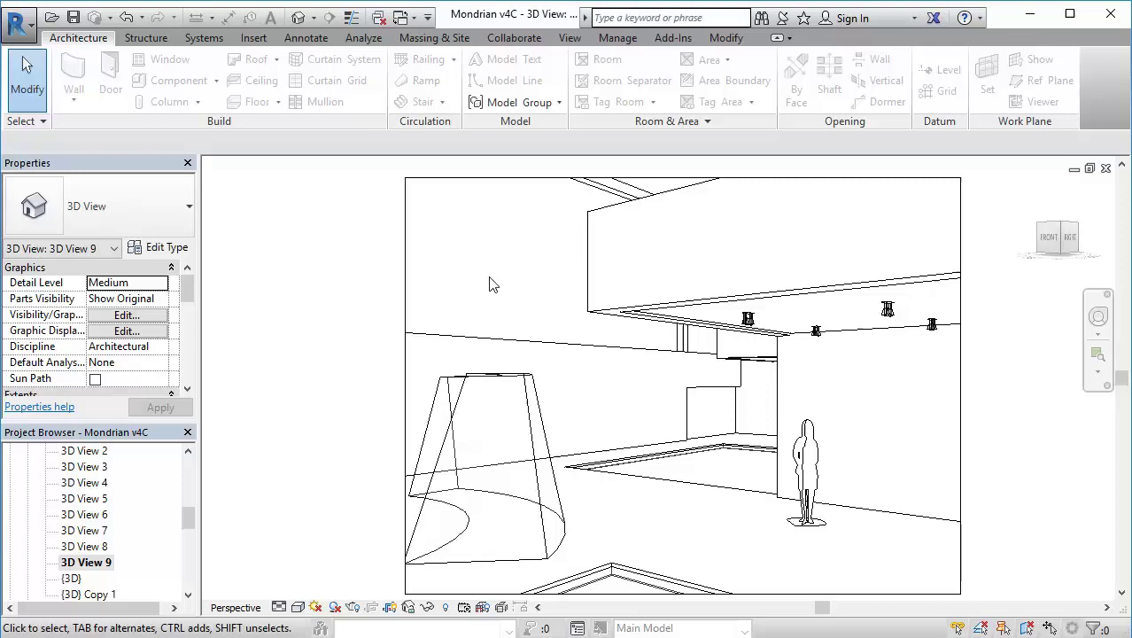
Widen the crop region of 3D View 9 by extending both of its vertical edges outward
{"action": "scroll", "coordinate": [492, 285], "scroll_direction": "down", "scroll_amount": 1}
{"action": "scroll", "coordinate": [492, 285], "scroll_direction": "down", "scroll_amount": 1}
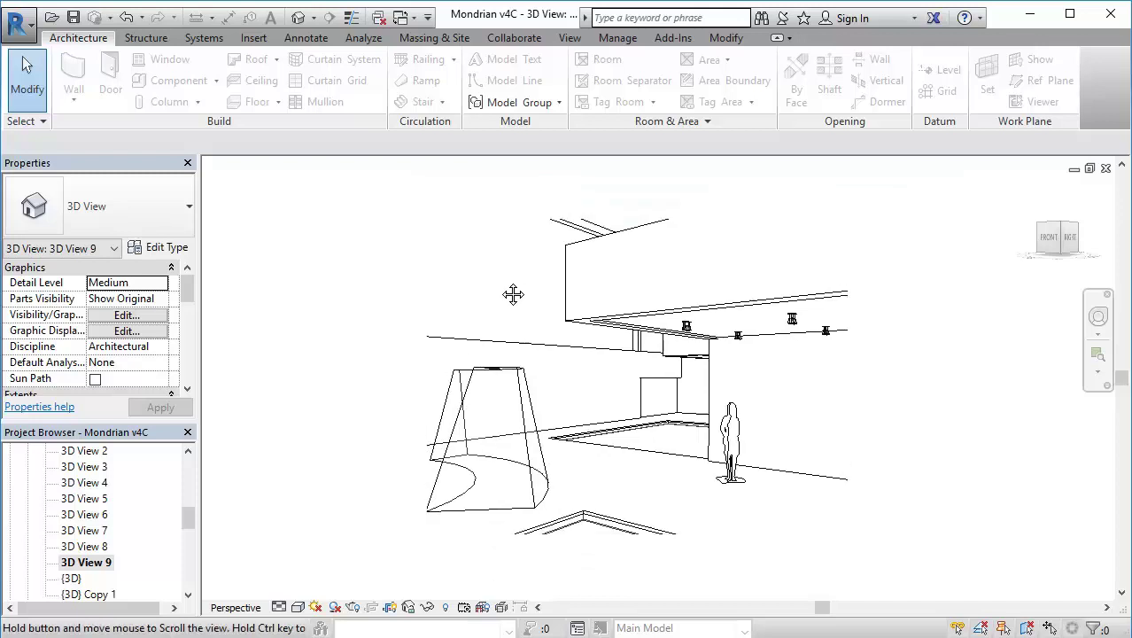
{"action": "scroll", "coordinate": [489, 287], "scroll_direction": "down", "scroll_amount": 1}
{"action": "left_click_drag", "start_coordinate": [490, 287], "coordinate": [498, 301]}
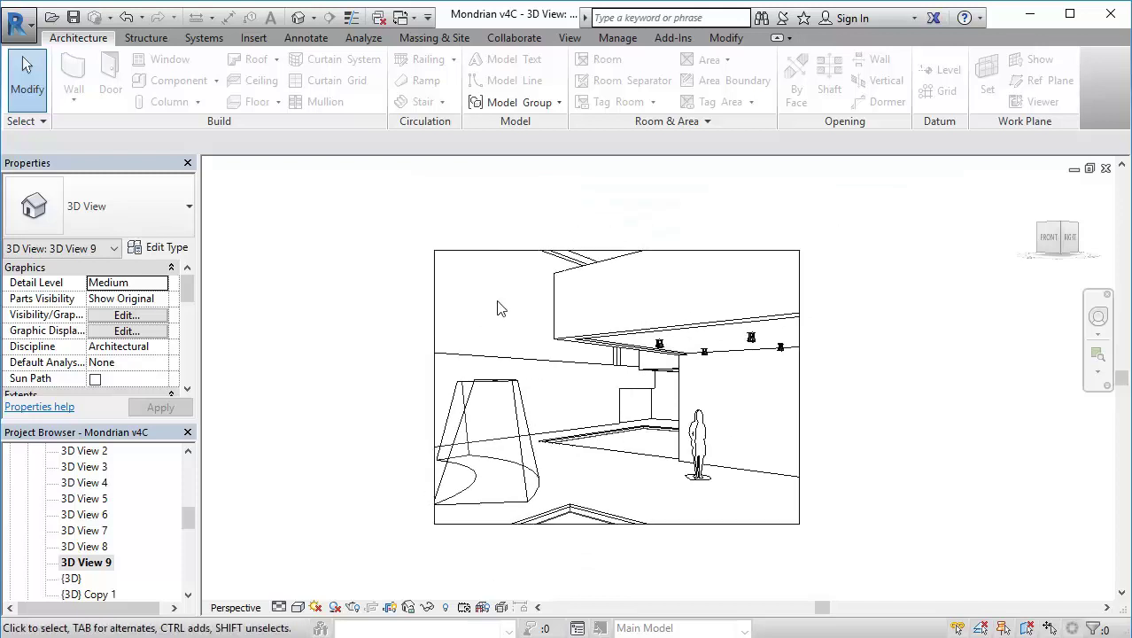
{"action": "scroll", "coordinate": [498, 301], "scroll_direction": "up", "scroll_amount": 1}
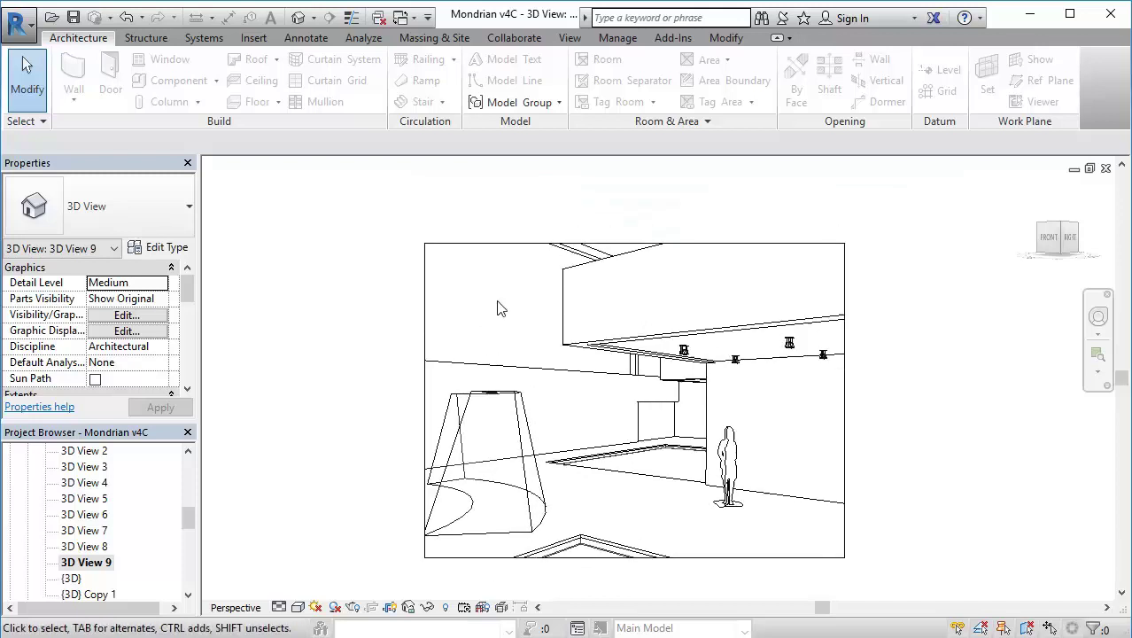
{"action": "left_click", "coordinate": [427, 324]}
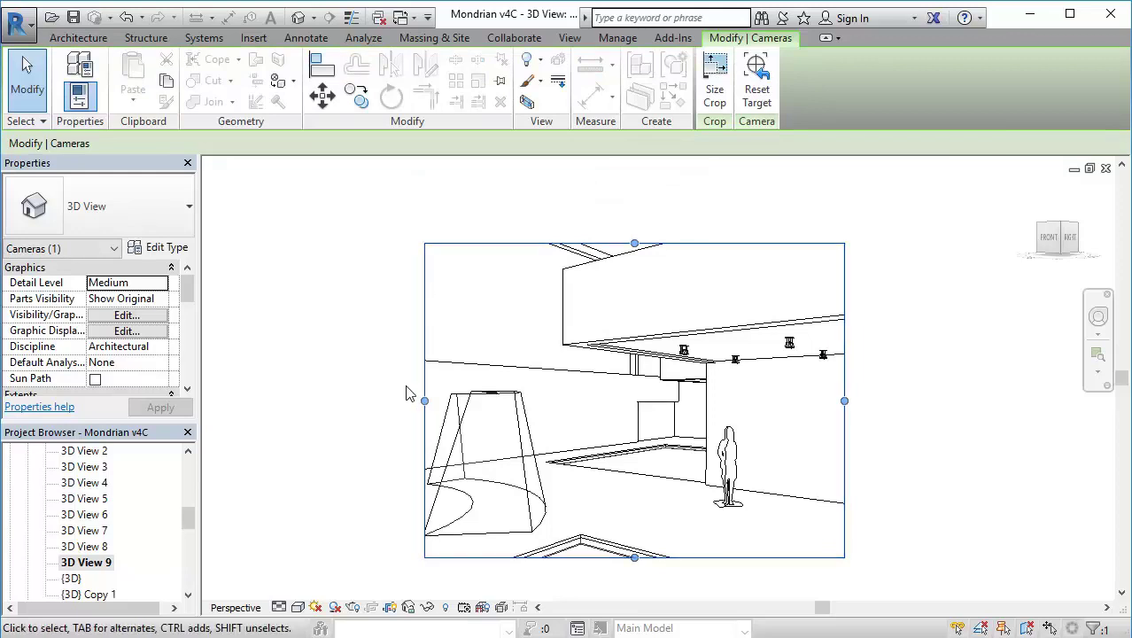
{"action": "left_click_drag", "start_coordinate": [424, 401], "coordinate": [356, 400]}
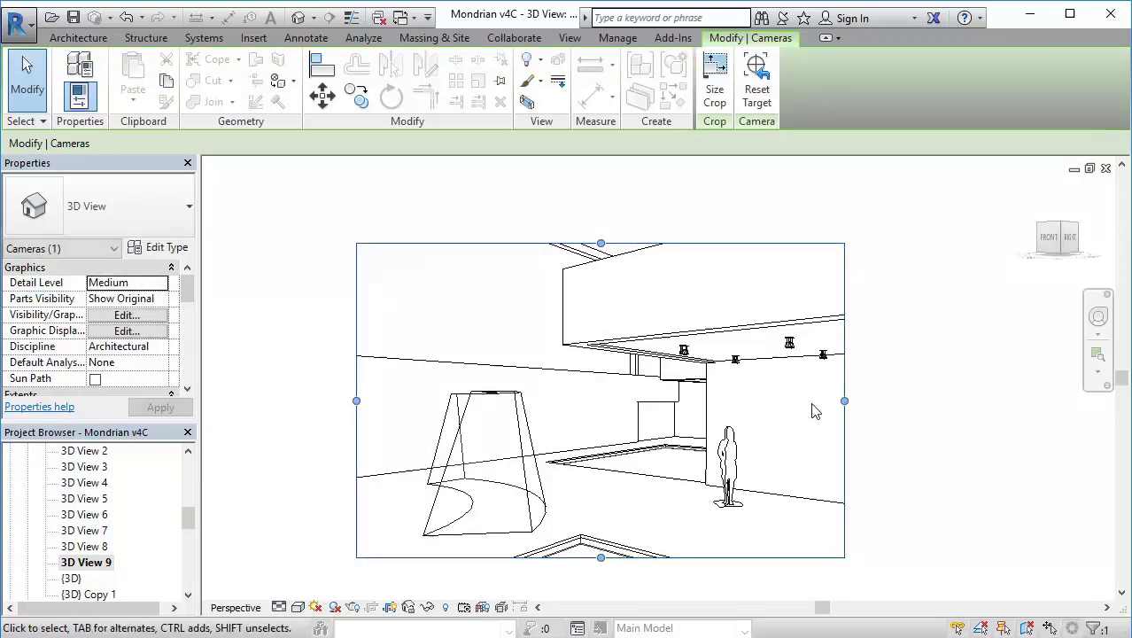
{"action": "left_click_drag", "start_coordinate": [861, 401], "coordinate": [929, 399]}
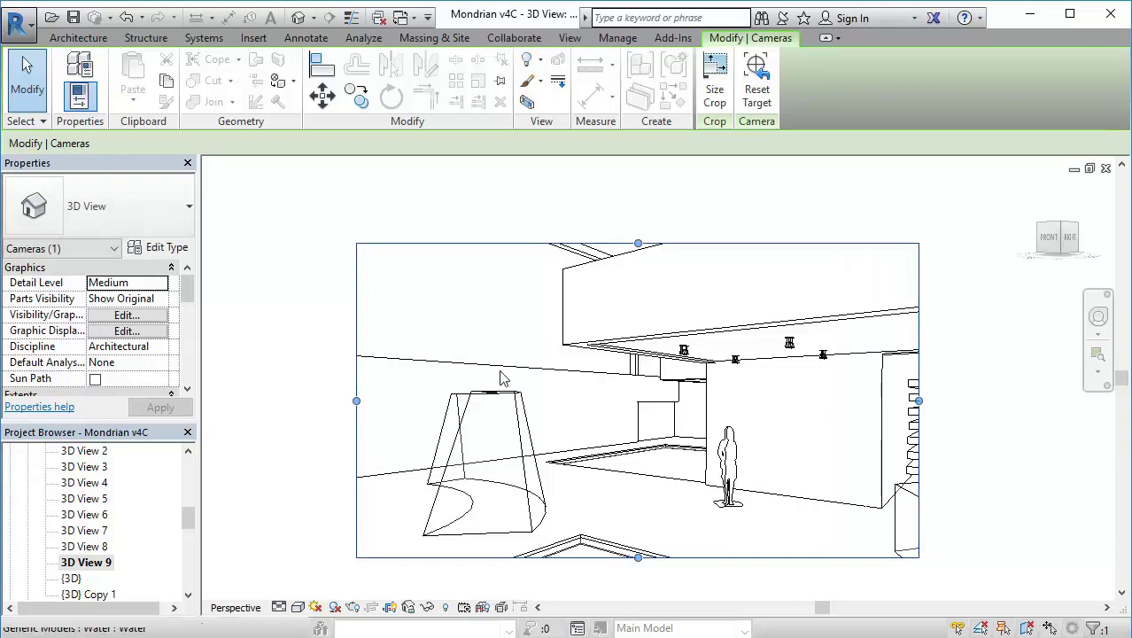
{"action": "scroll", "coordinate": [448, 336], "scroll_direction": "up", "scroll_amount": 1}
{"action": "left_click_drag", "start_coordinate": [462, 339], "coordinate": [424, 313]}
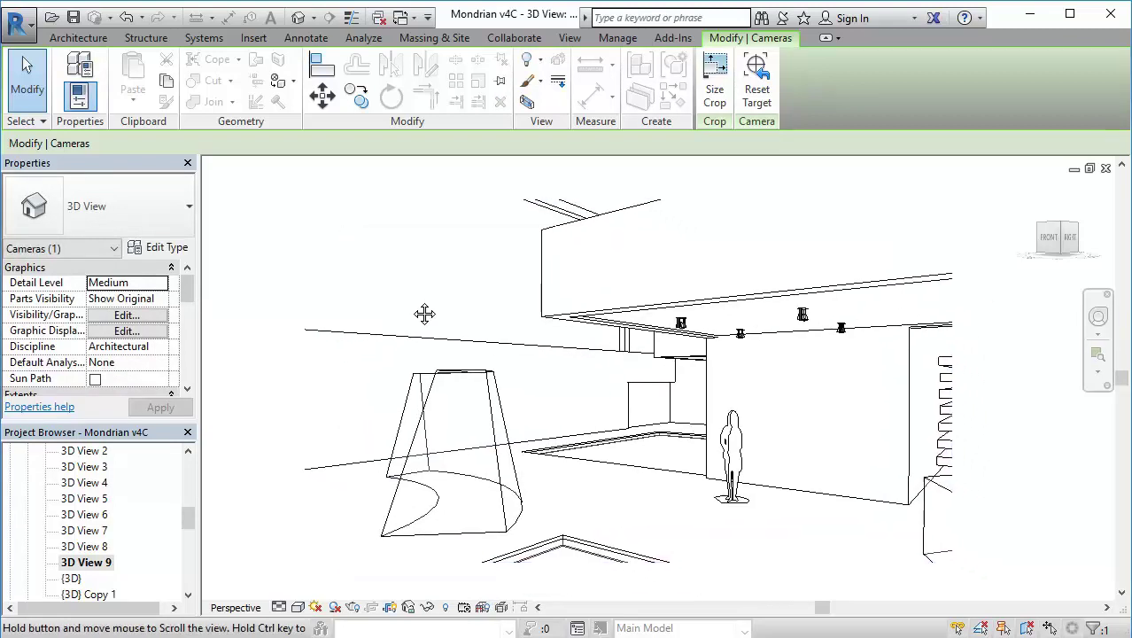
Open the 00 Ground Floor plan with the 3D View 9 camera selected and examine the camera's position and viewing angle
{"action": "left_click", "coordinate": [446, 208]}
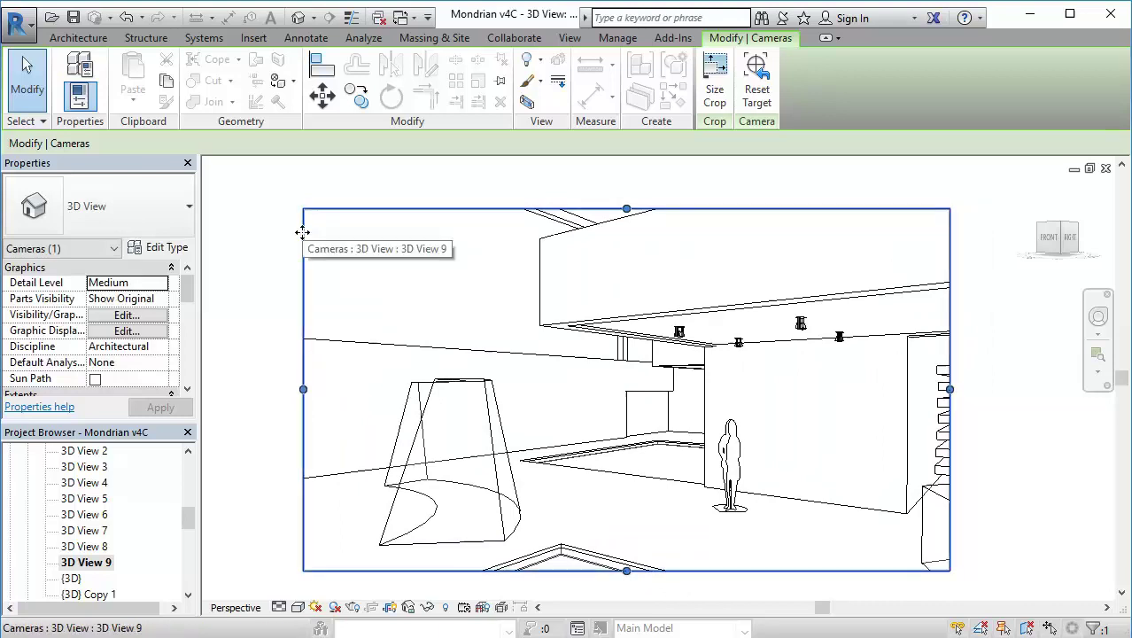
{"action": "left_click_drag", "start_coordinate": [188, 519], "coordinate": [188, 461]}
{"action": "left_click", "coordinate": [106, 501]}
{"action": "double_click", "coordinate": [102, 499]}
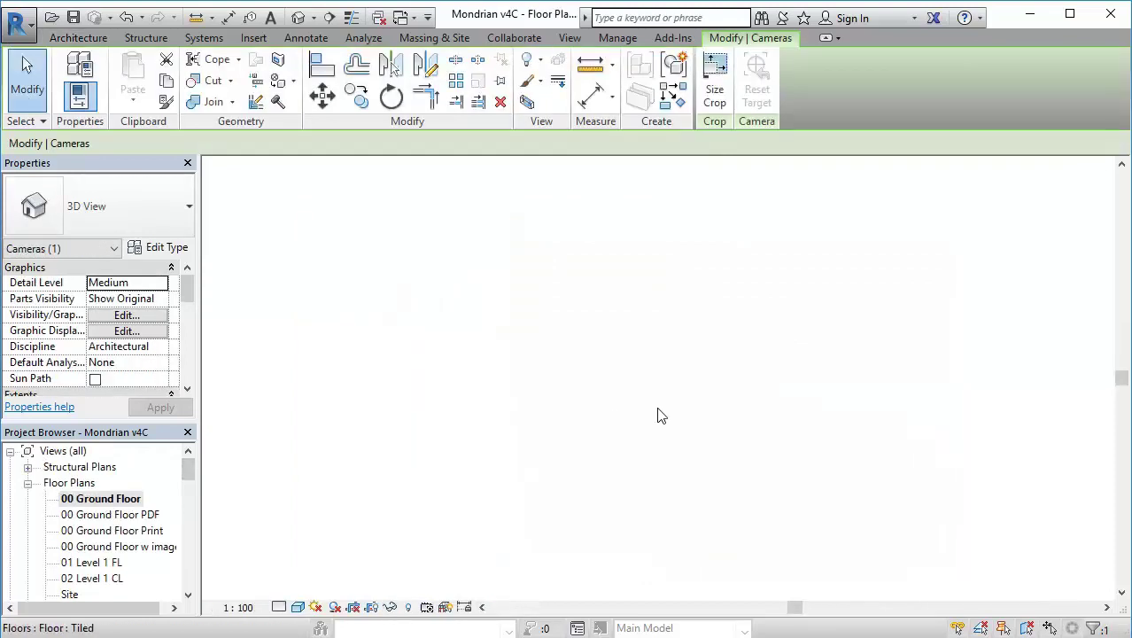
{"action": "left_click_drag", "start_coordinate": [727, 460], "coordinate": [701, 467]}
{"action": "scroll", "coordinate": [673, 473], "scroll_direction": "up", "scroll_amount": 1}
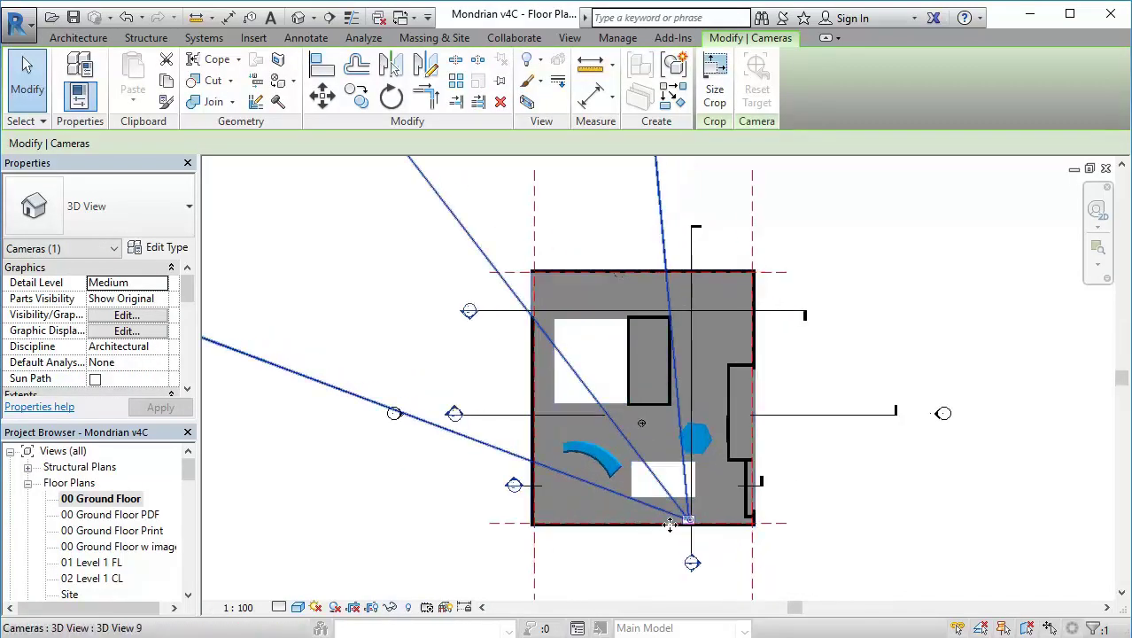
{"action": "scroll", "coordinate": [690, 516], "scroll_direction": "up", "scroll_amount": 2}
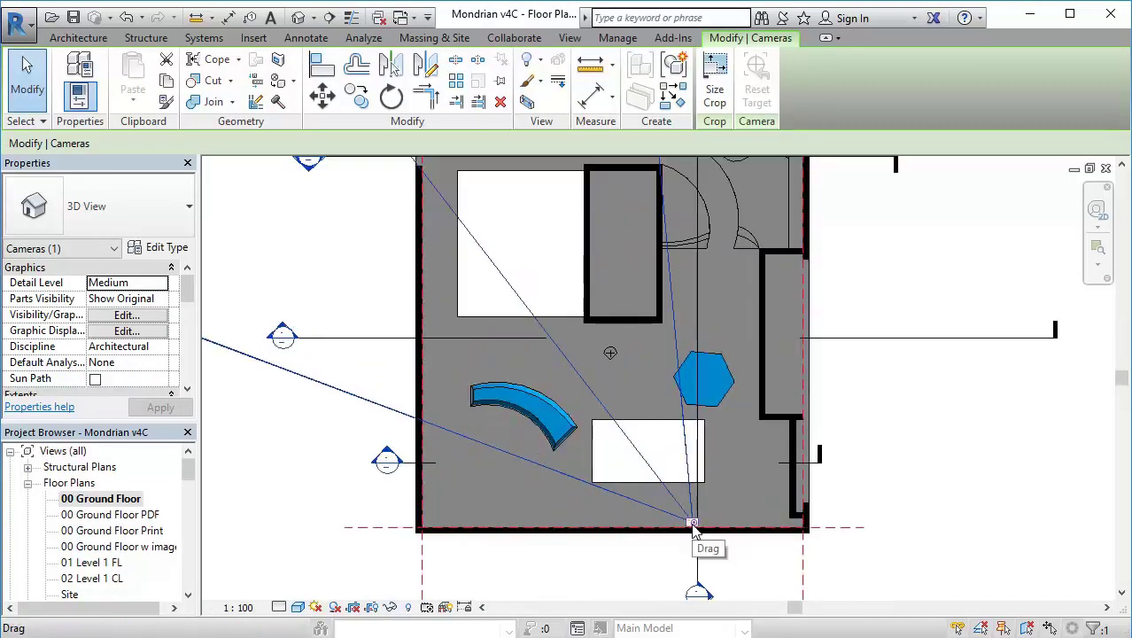
{"action": "scroll", "coordinate": [694, 529], "scroll_direction": "down", "scroll_amount": 3}
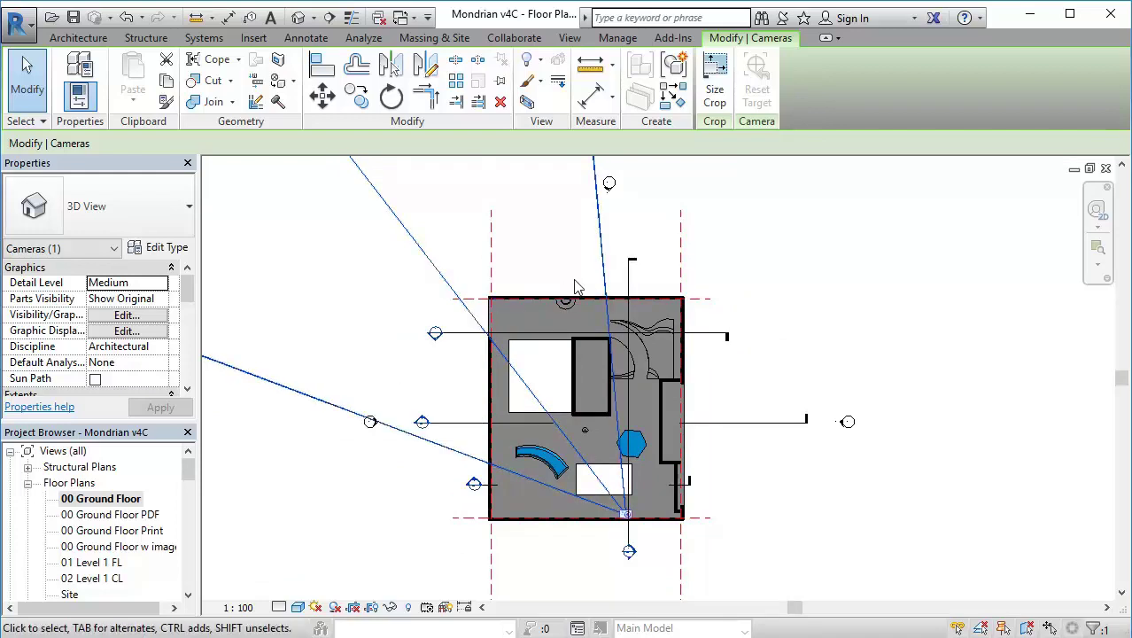
{"action": "scroll", "coordinate": [620, 454], "scroll_direction": "up", "scroll_amount": 4}
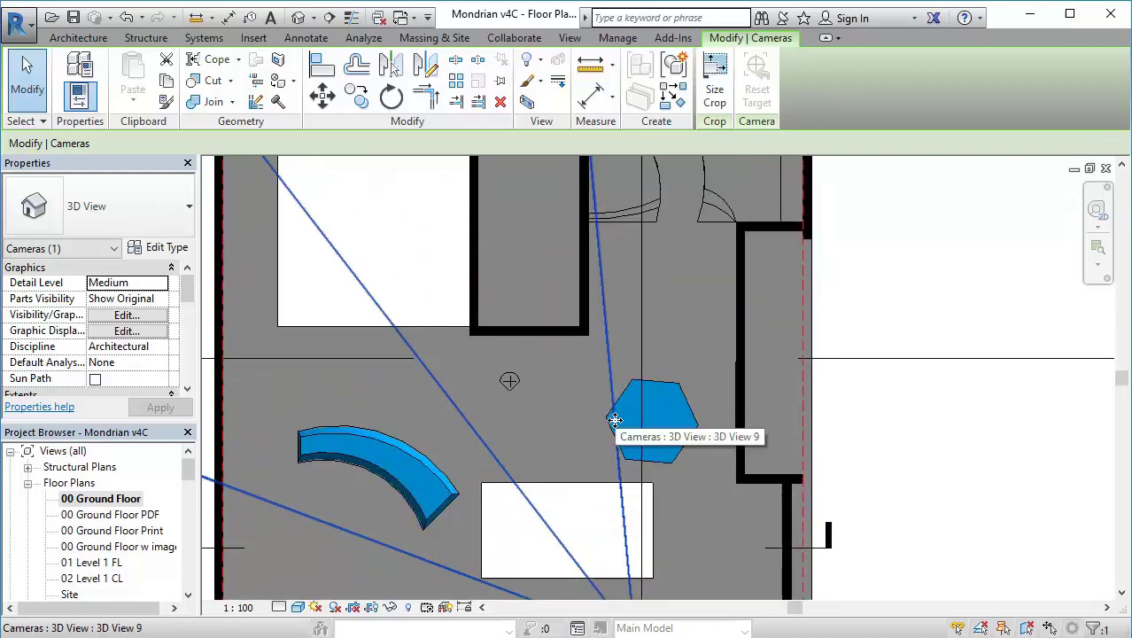
{"action": "scroll", "coordinate": [626, 426], "scroll_direction": "down", "scroll_amount": 1}
{"action": "left_click_drag", "start_coordinate": [627, 427], "coordinate": [694, 406]}
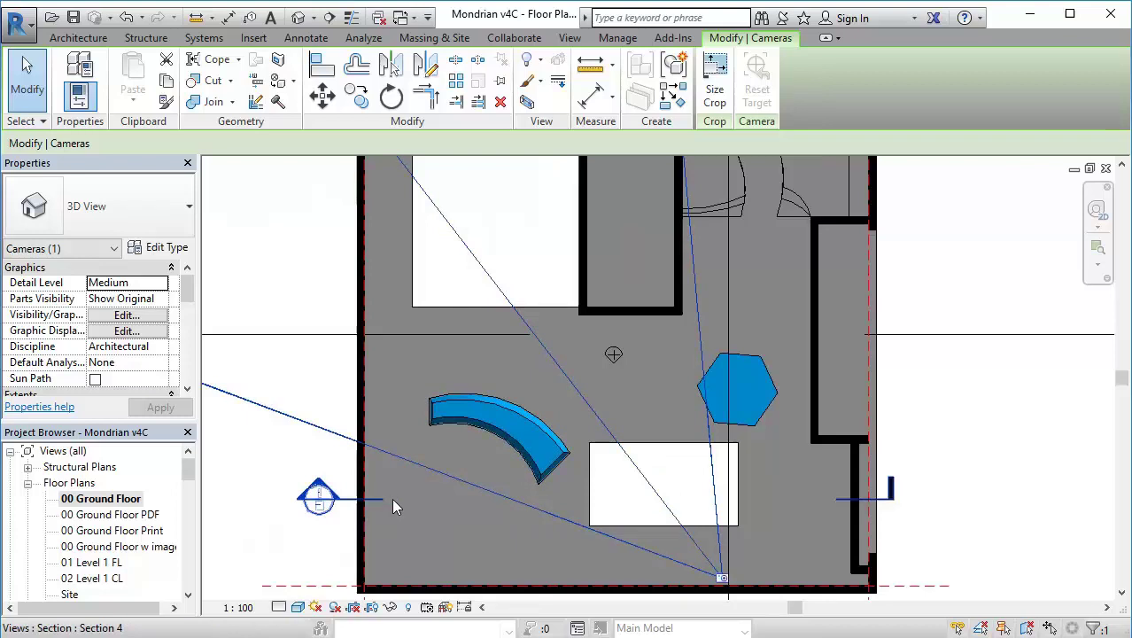
Return to 3D View 9 and widen its crop region further on both sides, mostly toward the slatted element
{"action": "left_click_drag", "start_coordinate": [187, 469], "coordinate": [186, 520]}
{"action": "left_click", "coordinate": [97, 562]}
{"action": "double_click", "coordinate": [99, 563]}
{"action": "scroll", "coordinate": [335, 384], "scroll_direction": "down", "scroll_amount": 1}
{"action": "left_click_drag", "start_coordinate": [347, 391], "coordinate": [292, 387]}
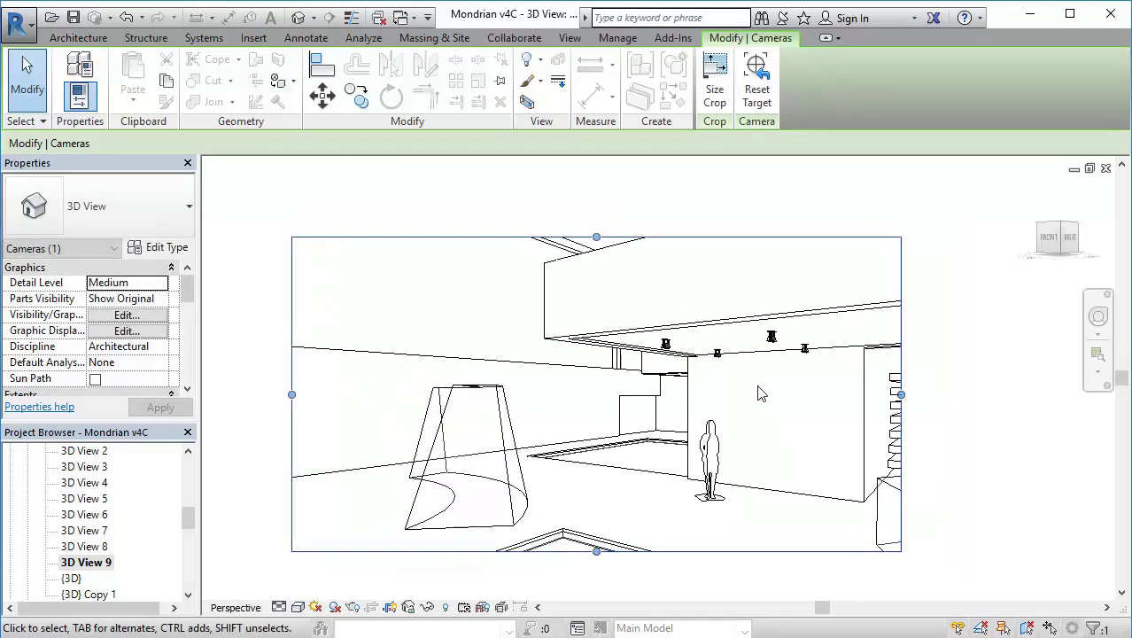
{"action": "left_click_drag", "start_coordinate": [903, 395], "coordinate": [984, 395]}
{"action": "left_click_drag", "start_coordinate": [291, 394], "coordinate": [279, 394]}
Reopen the 00 Ground Floor plan and examine the selected camera's field of view against the room layout
{"action": "left_click_drag", "start_coordinate": [188, 521], "coordinate": [193, 473]}
{"action": "double_click", "coordinate": [99, 498]}
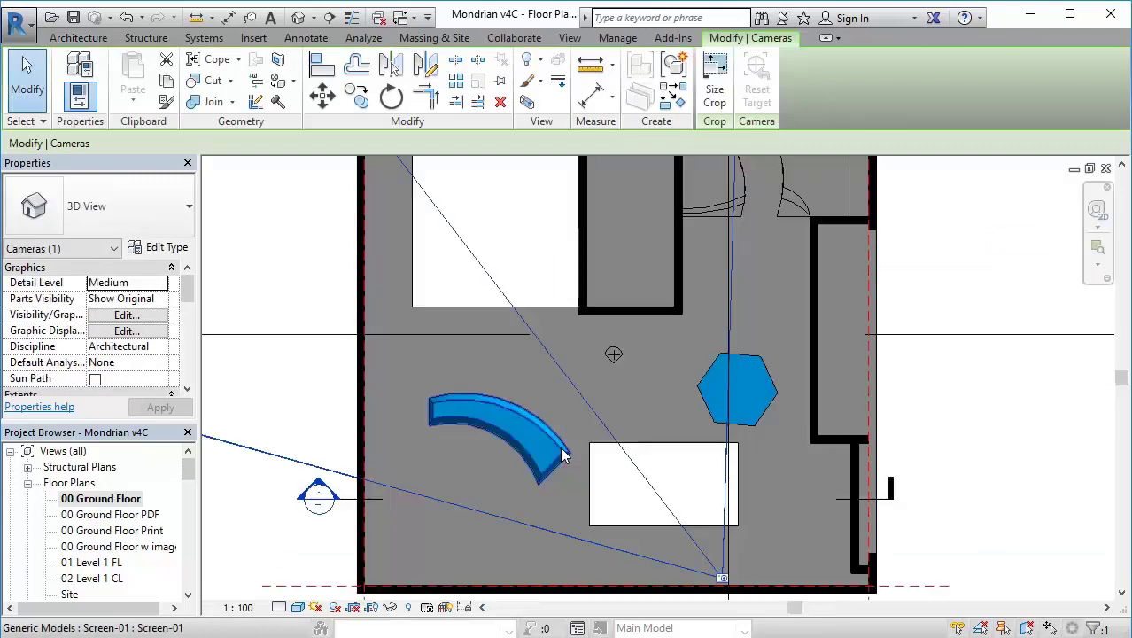
{"action": "scroll", "coordinate": [563, 454], "scroll_direction": "down", "scroll_amount": 3}
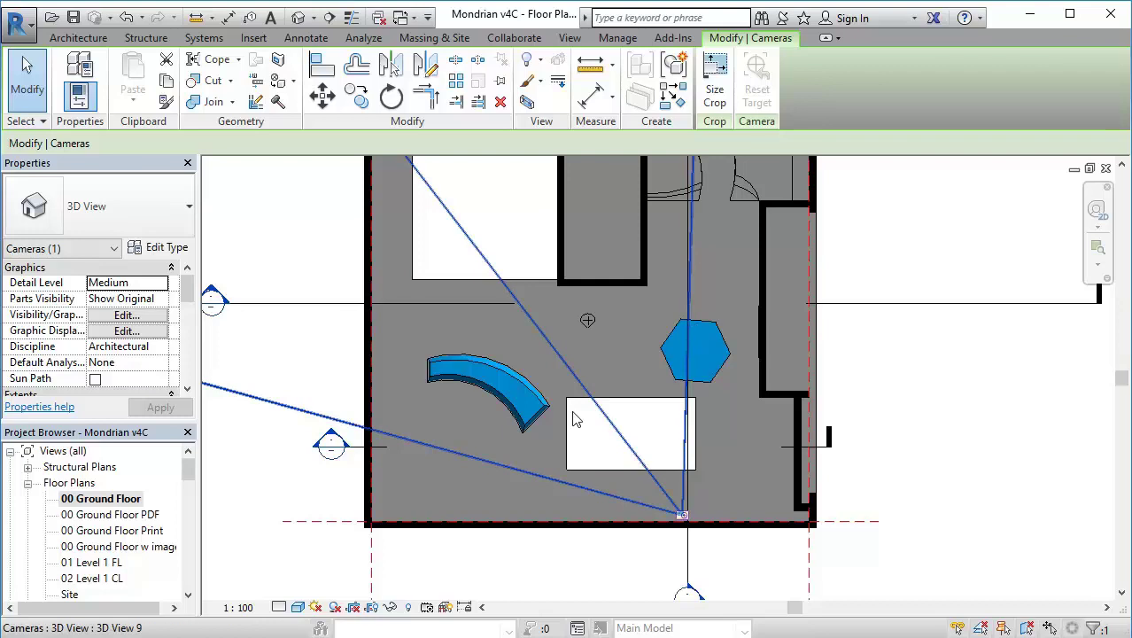
{"action": "scroll", "coordinate": [518, 480], "scroll_direction": "down", "scroll_amount": 3}
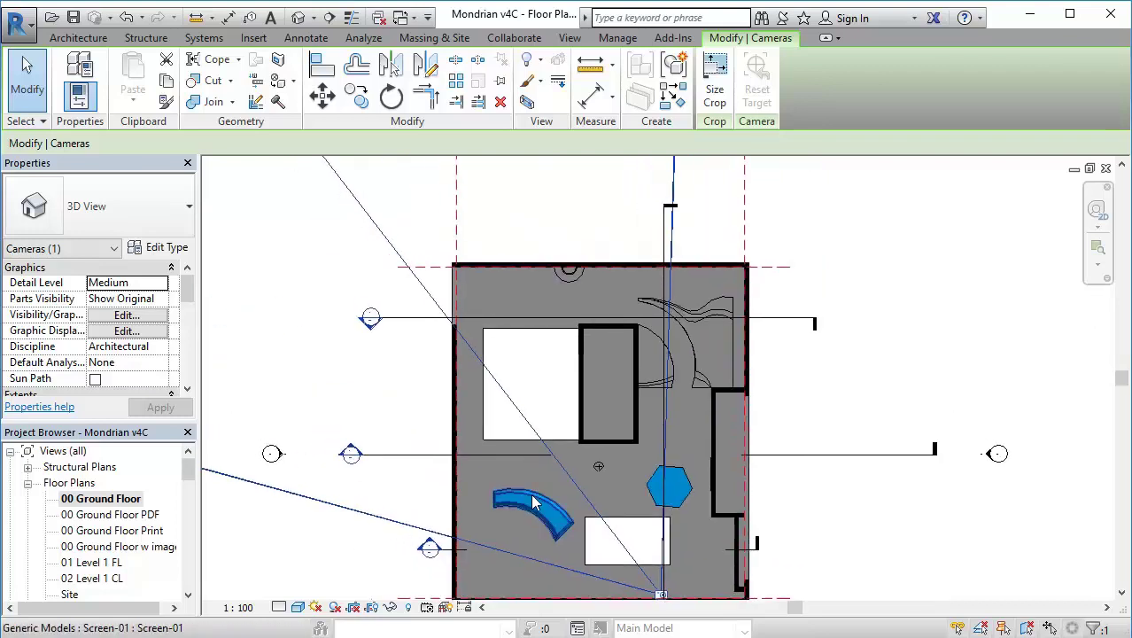
{"action": "scroll", "coordinate": [535, 499], "scroll_direction": "down", "scroll_amount": 1}
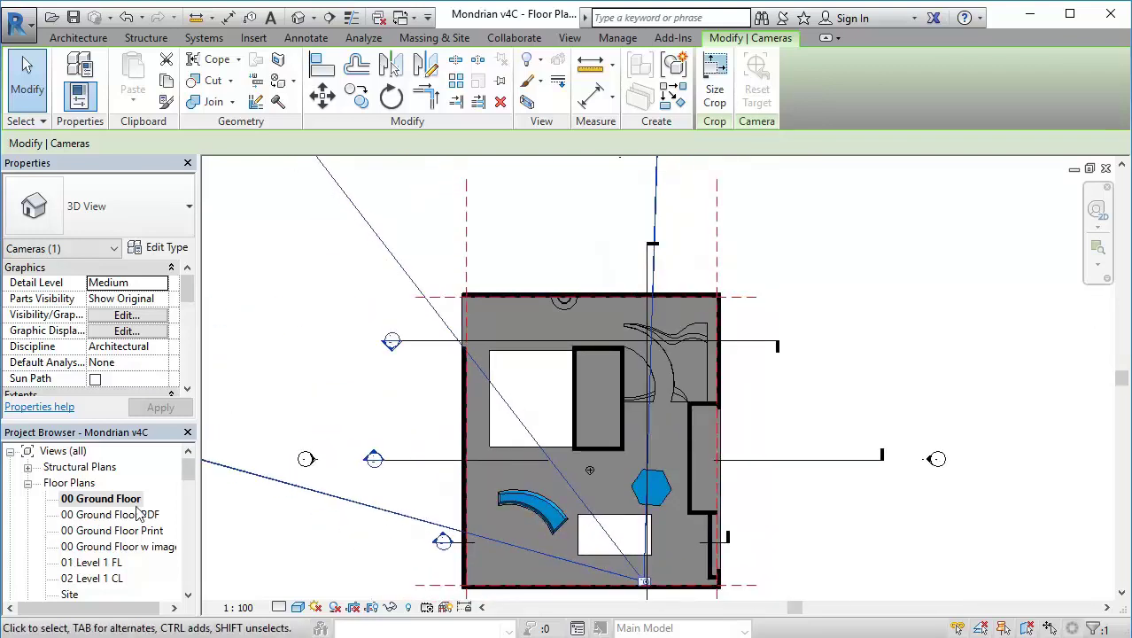
Return to 3D View 9 and extend its crop region upward and downward to take in more ceiling and floor
{"action": "left_click_drag", "start_coordinate": [194, 468], "coordinate": [190, 520]}
{"action": "double_click", "coordinate": [100, 548]}
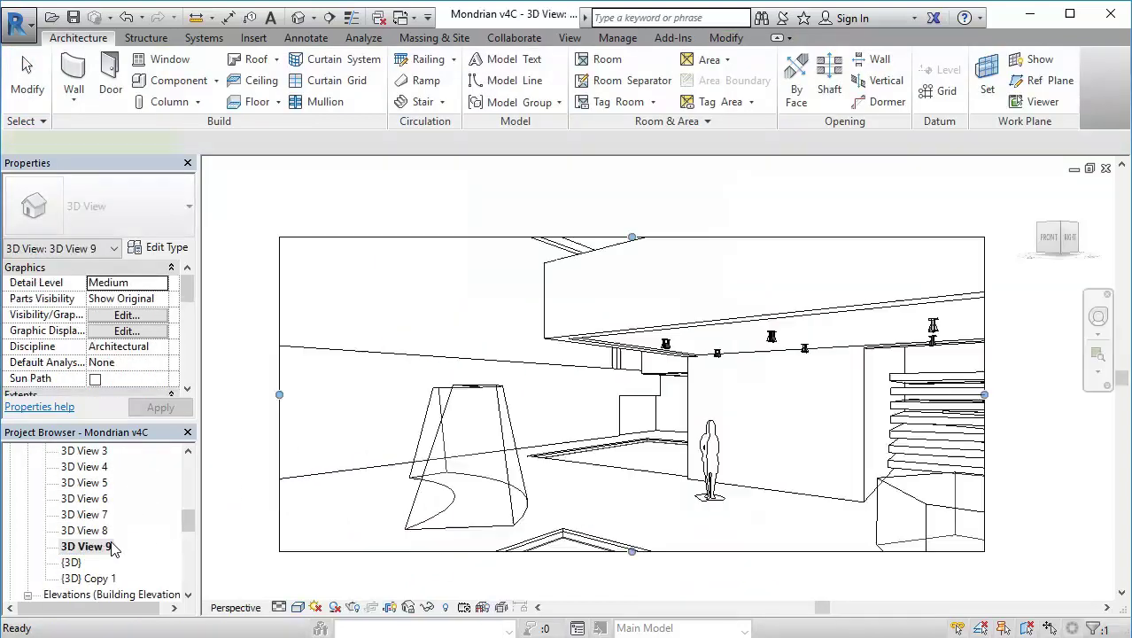
{"action": "scroll", "coordinate": [582, 398], "scroll_direction": "down", "scroll_amount": 2}
{"action": "scroll", "coordinate": [591, 395], "scroll_direction": "up", "scroll_amount": 2}
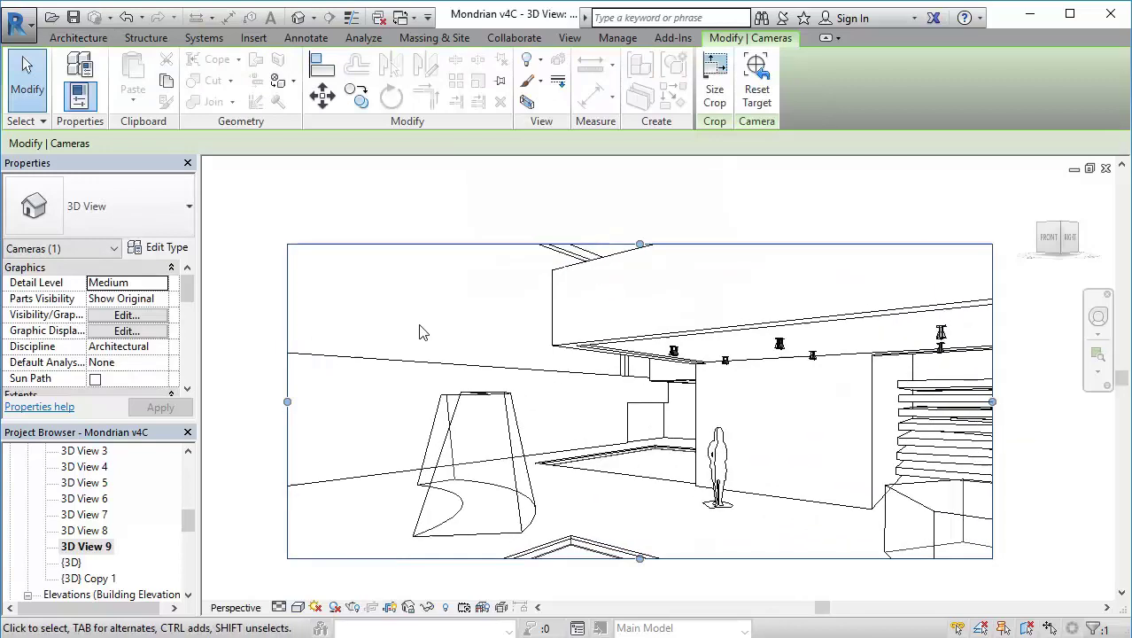
{"action": "left_click_drag", "start_coordinate": [433, 337], "coordinate": [433, 301]}
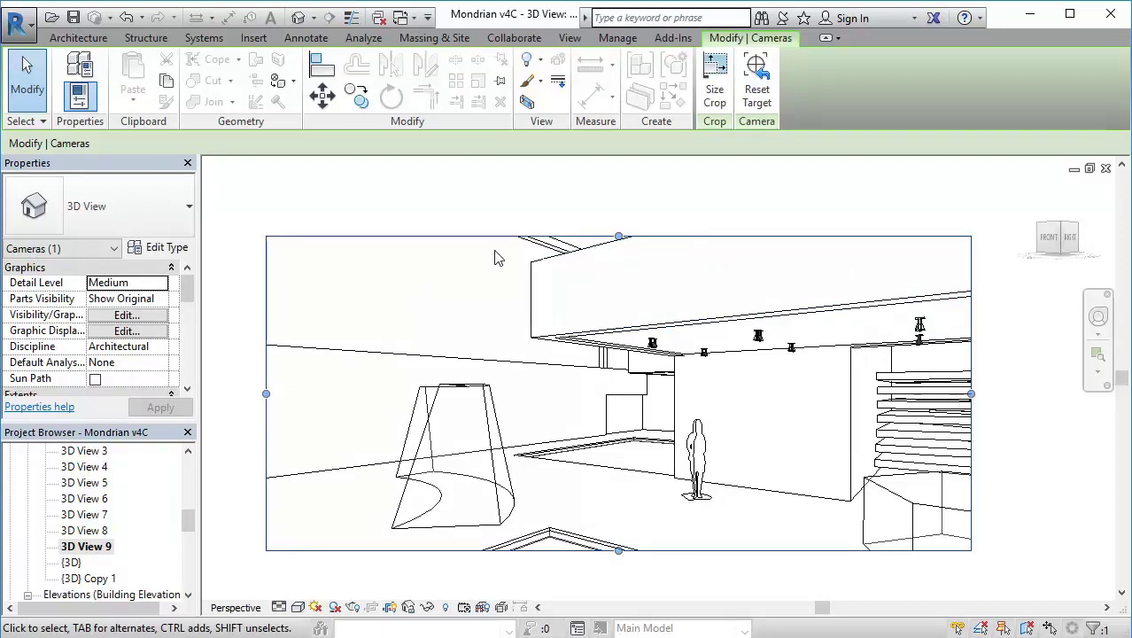
{"action": "left_click_drag", "start_coordinate": [386, 288], "coordinate": [413, 279]}
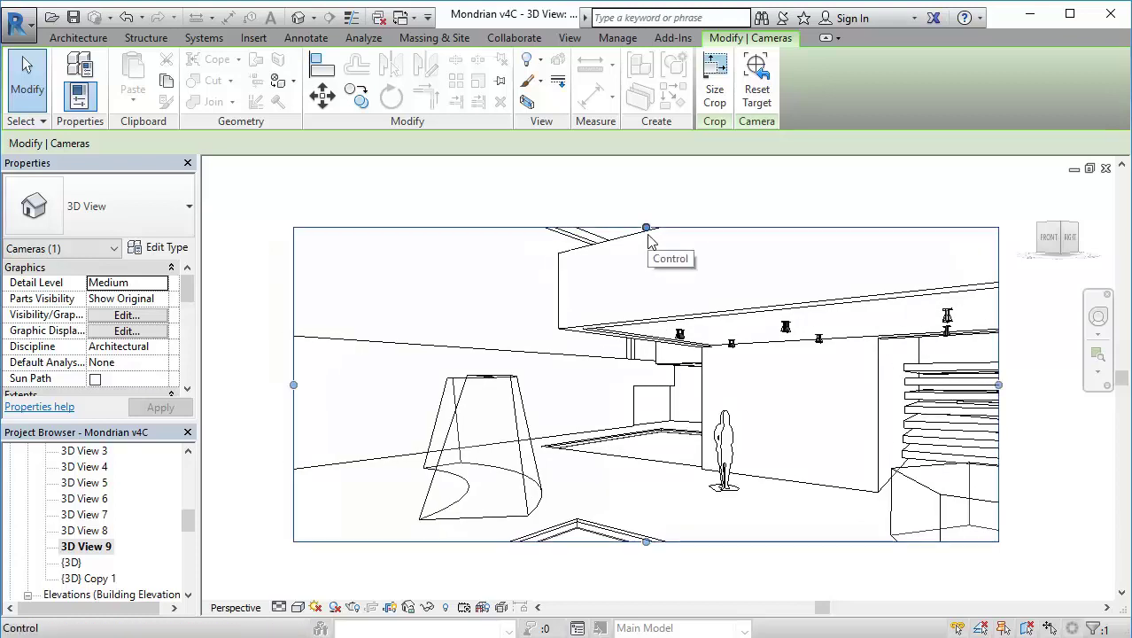
{"action": "left_click_drag", "start_coordinate": [647, 229], "coordinate": [658, 187]}
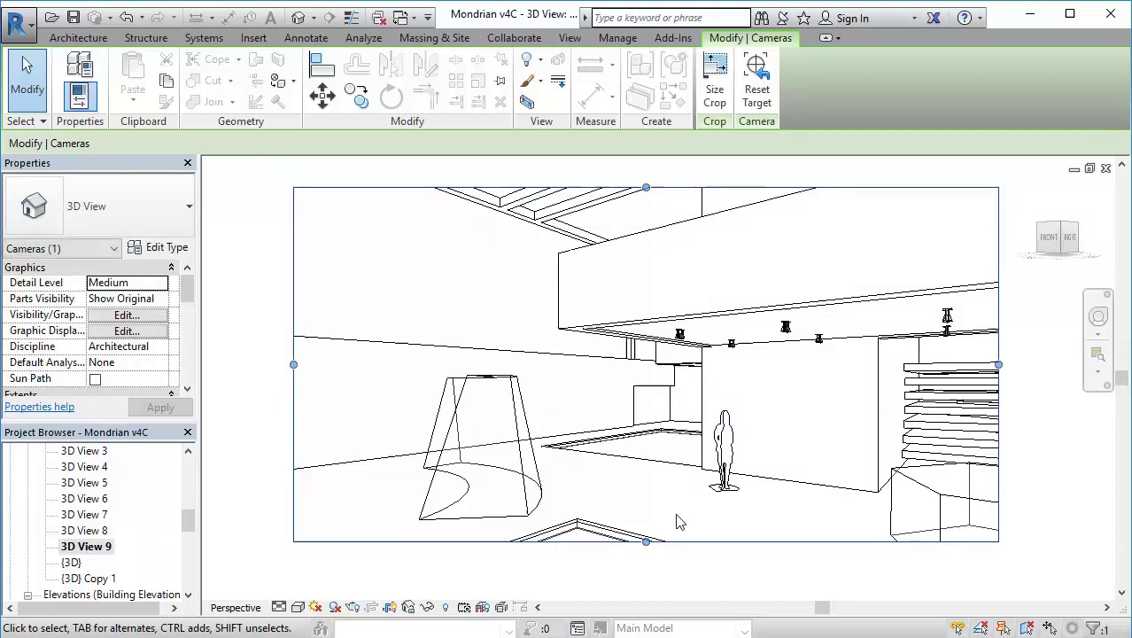
{"action": "mouse_move", "coordinate": [647, 542]}
{"action": "left_mouse_down"}
{"action": "mouse_move", "coordinate": [645, 572]}
{"action": "mouse_move", "coordinate": [640, 563]}
{"action": "left_mouse_up"}
{"action": "scroll", "coordinate": [615, 489], "scroll_direction": "down", "scroll_amount": 1}
{"action": "scroll", "coordinate": [620, 469], "scroll_direction": "up", "scroll_amount": 1}
{"action": "left_click_drag", "start_coordinate": [616, 481], "coordinate": [600, 475]}
{"action": "scroll", "coordinate": [599, 481], "scroll_direction": "up", "scroll_amount": 1}
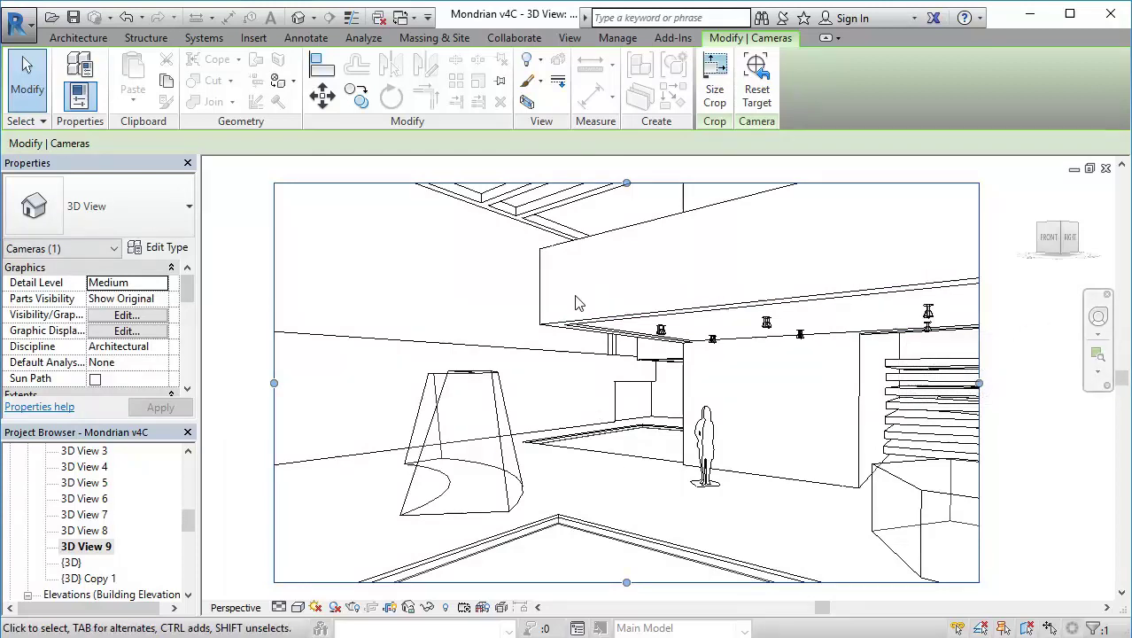
Move the 3D View 9 camera slightly forward into the room using the full navigation wheel's Walk tool
{"action": "left_click", "coordinate": [1097, 335]}
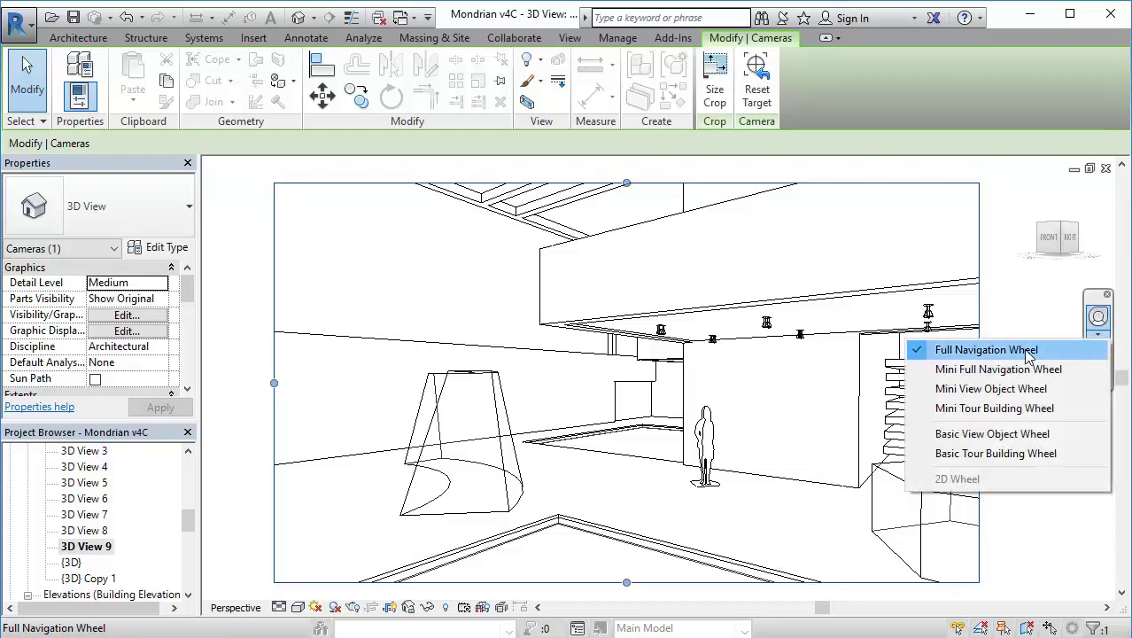
{"action": "left_click", "coordinate": [1100, 317]}
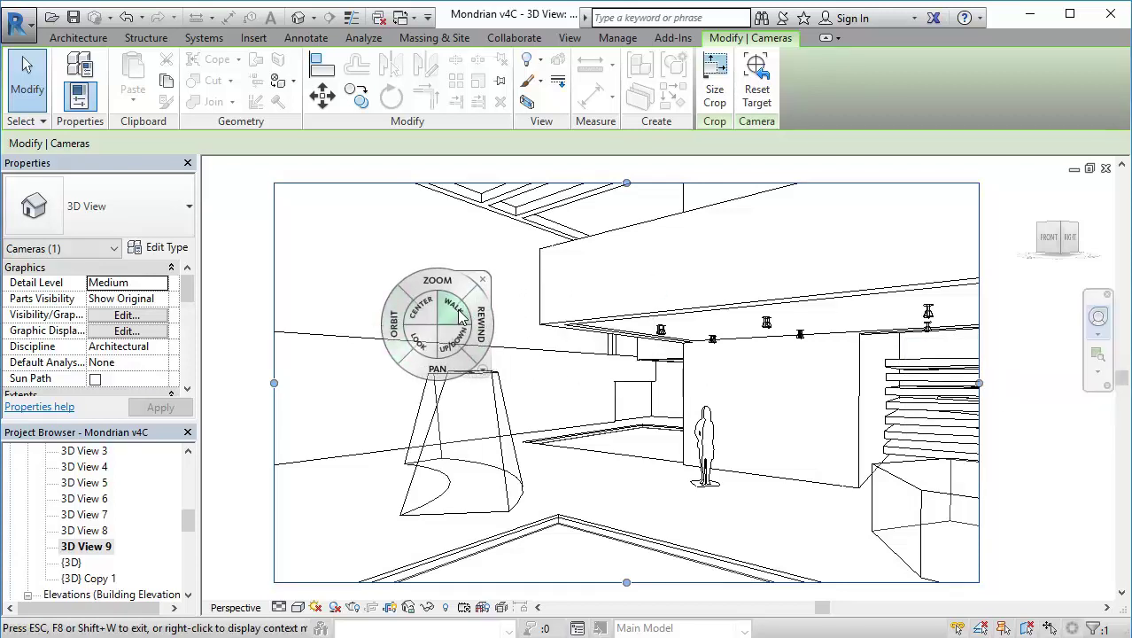
{"action": "left_click_drag", "start_coordinate": [457, 314], "coordinate": [658, 511]}
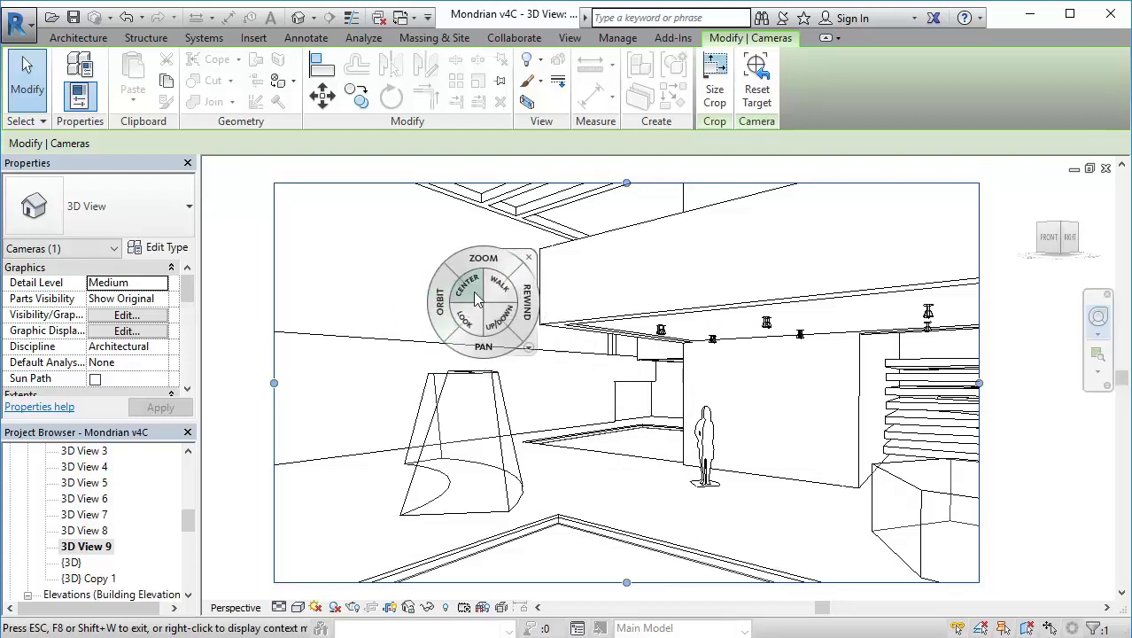
{"action": "left_click_drag", "start_coordinate": [496, 292], "coordinate": [660, 518]}
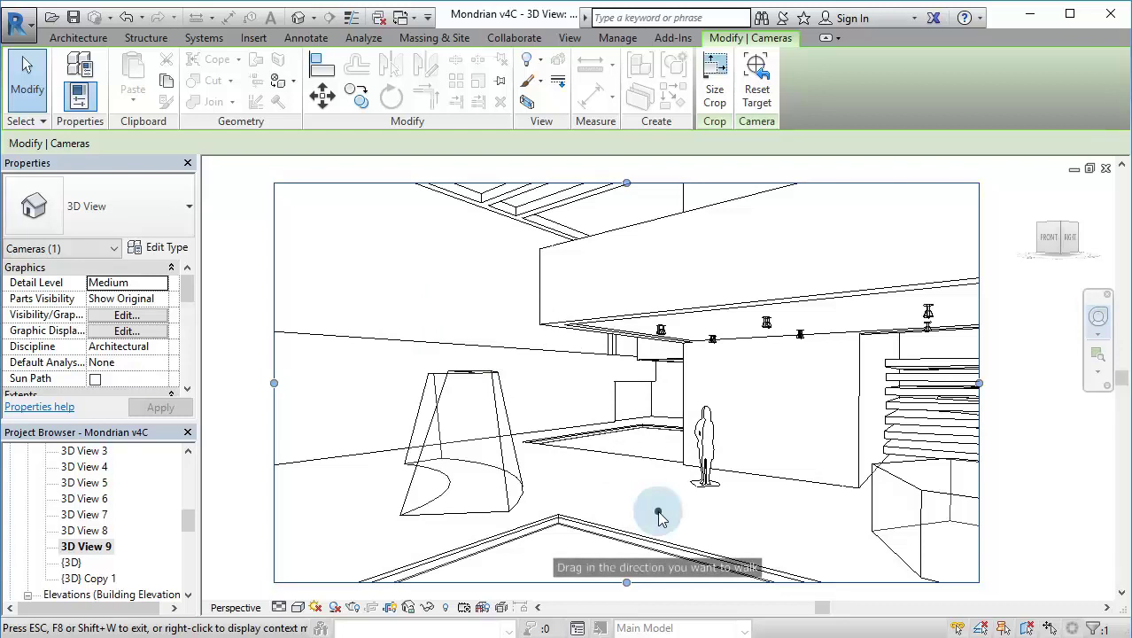
{"action": "left_click_drag", "start_coordinate": [660, 508], "coordinate": [656, 564]}
{"action": "mouse_move", "coordinate": [661, 505]}
{"action": "left_mouse_down"}
{"action": "mouse_move", "coordinate": [663, 438]}
{"action": "mouse_move", "coordinate": [664, 511]}
{"action": "left_mouse_up"}
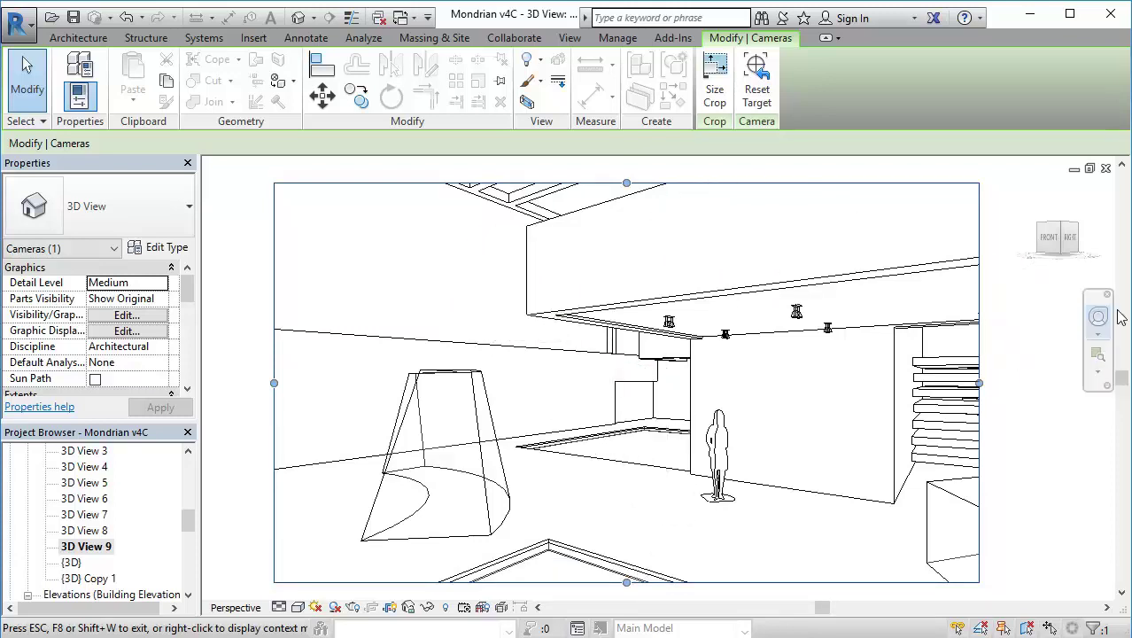
Check that the Navigation Bar is enabled among the user interface elements, and close the full navigation wheel
{"action": "left_click", "coordinate": [571, 39]}
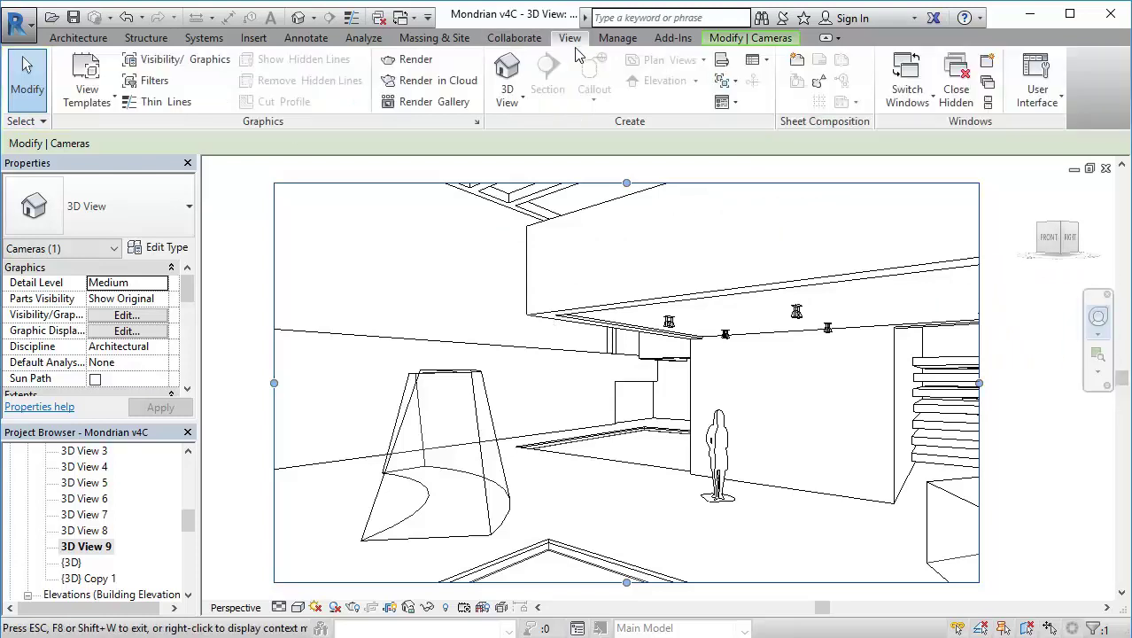
{"action": "left_click", "coordinate": [1040, 84]}
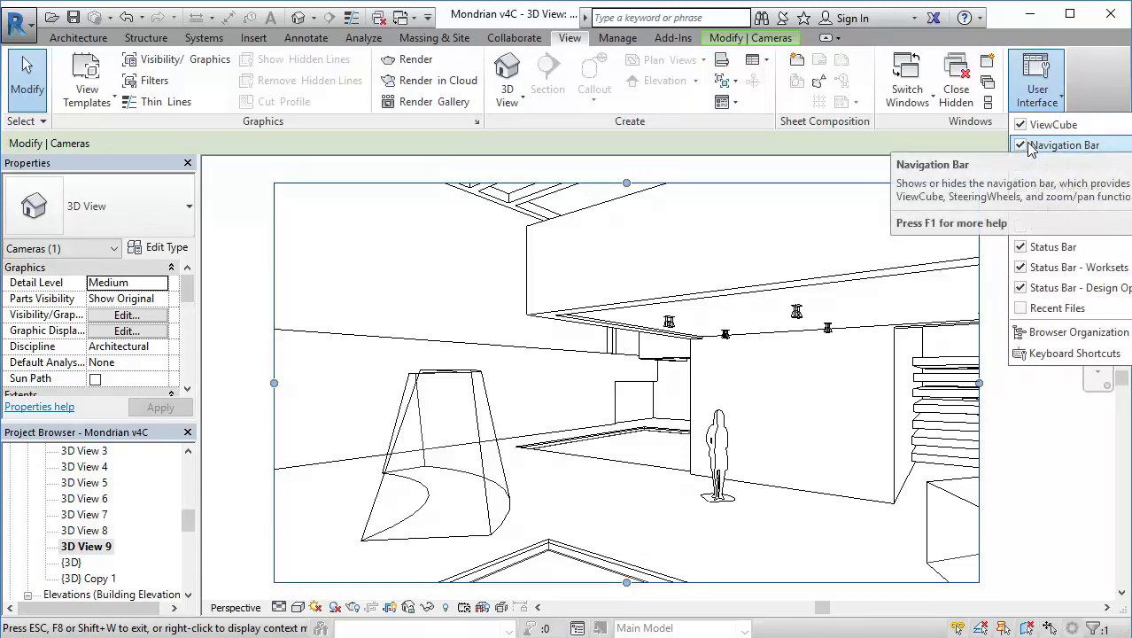
{"action": "left_click", "coordinate": [1032, 75]}
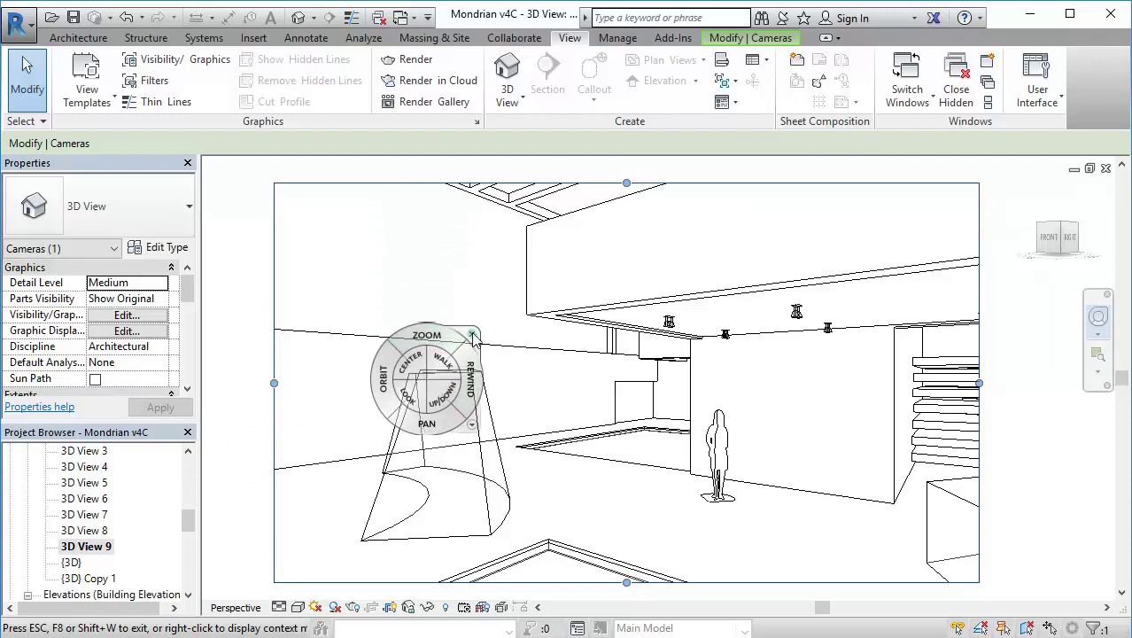
{"action": "left_click", "coordinate": [473, 336]}
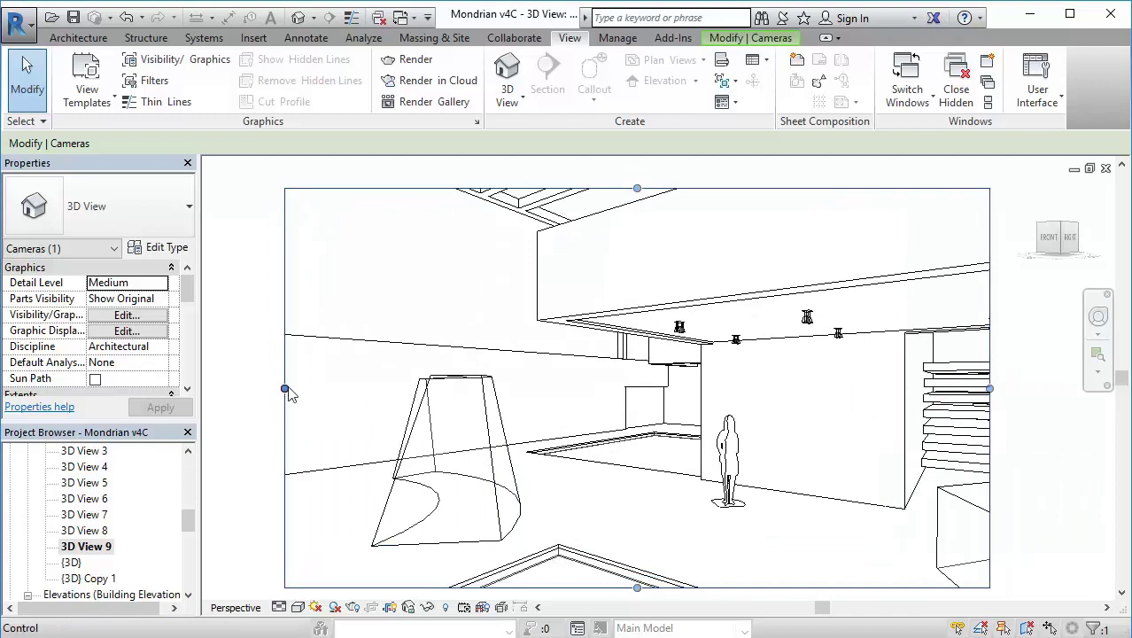
Widen the 3D View 9 crop region on both sides to take in more of the slatted wall and the opposite wall
{"action": "scroll", "coordinate": [283, 390], "scroll_direction": "down", "scroll_amount": 1}
{"action": "left_click_drag", "start_coordinate": [401, 377], "coordinate": [397, 432]}
{"action": "scroll", "coordinate": [414, 361], "scroll_direction": "down", "scroll_amount": 1}
{"action": "scroll", "coordinate": [540, 401], "scroll_direction": "down", "scroll_amount": 1}
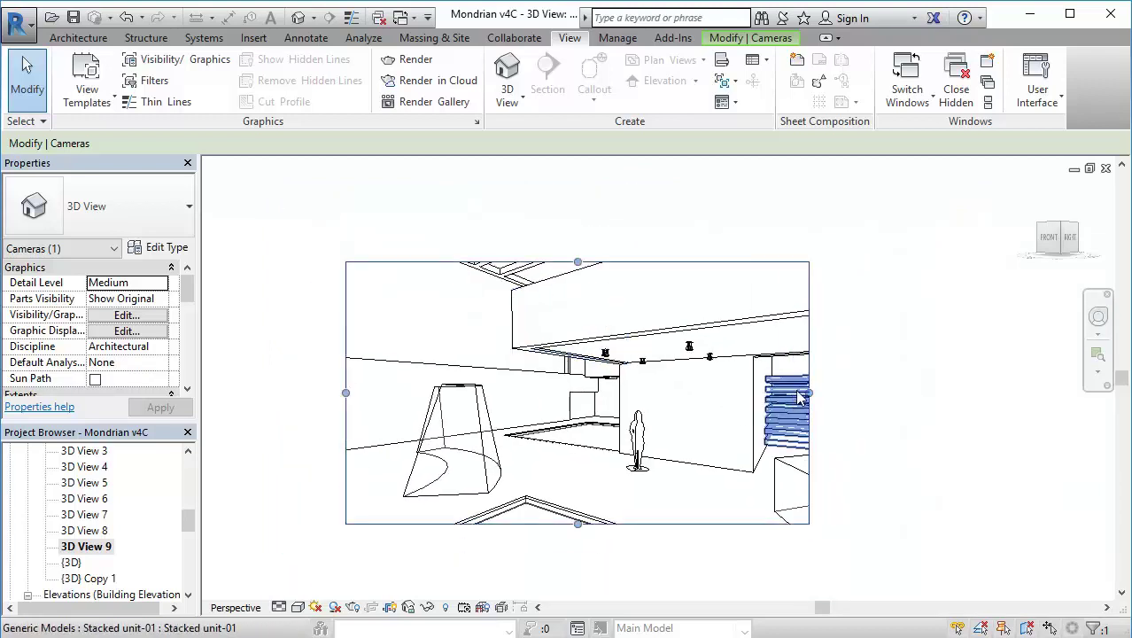
{"action": "left_click_drag", "start_coordinate": [808, 392], "coordinate": [979, 396]}
{"action": "scroll", "coordinate": [460, 450], "scroll_direction": "down", "scroll_amount": 1}
{"action": "left_click_drag", "start_coordinate": [460, 451], "coordinate": [515, 450]}
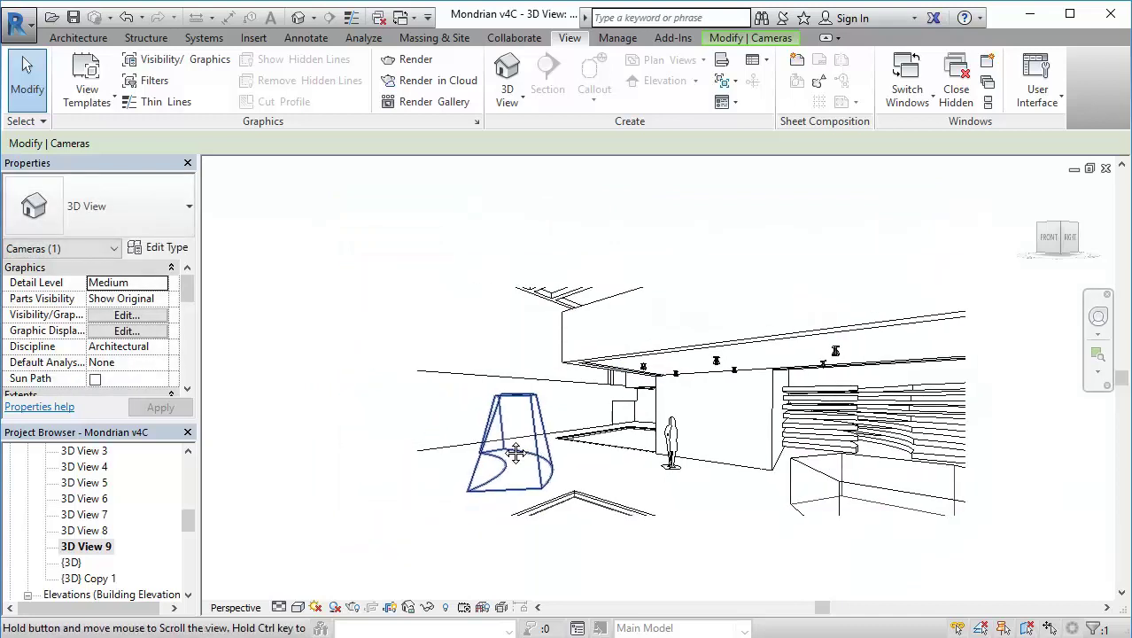
{"action": "left_click_drag", "start_coordinate": [416, 403], "coordinate": [276, 403]}
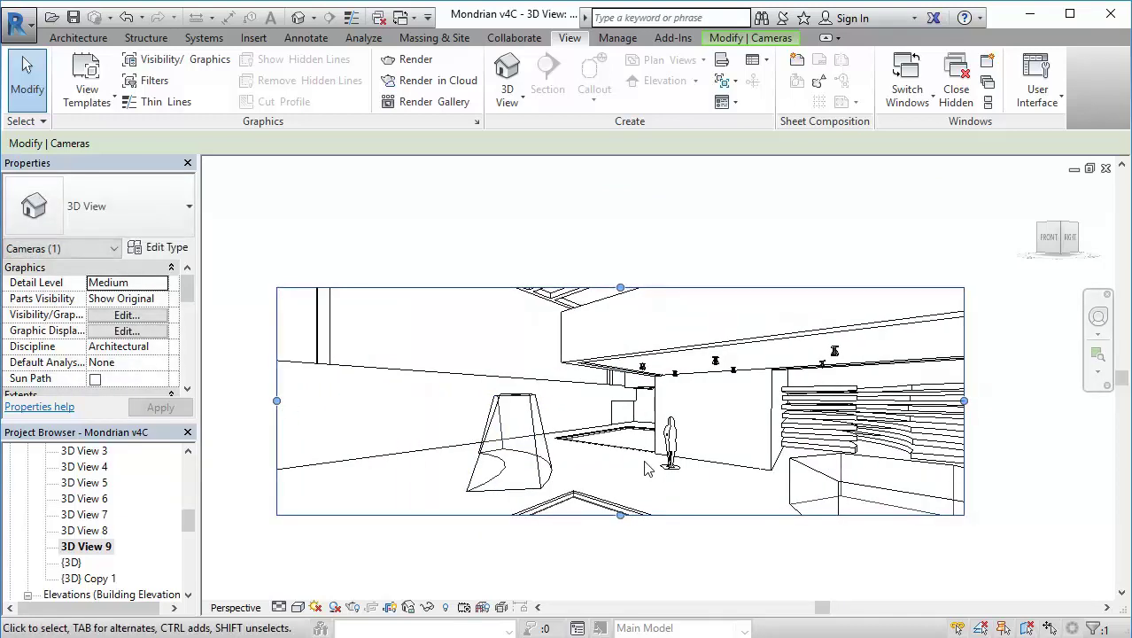
Extend the crop region downward and upward, and widen both sides further to include the whole slatted element and box unit
{"action": "left_click_drag", "start_coordinate": [622, 516], "coordinate": [622, 569]}
{"action": "left_click_drag", "start_coordinate": [621, 290], "coordinate": [622, 245]}
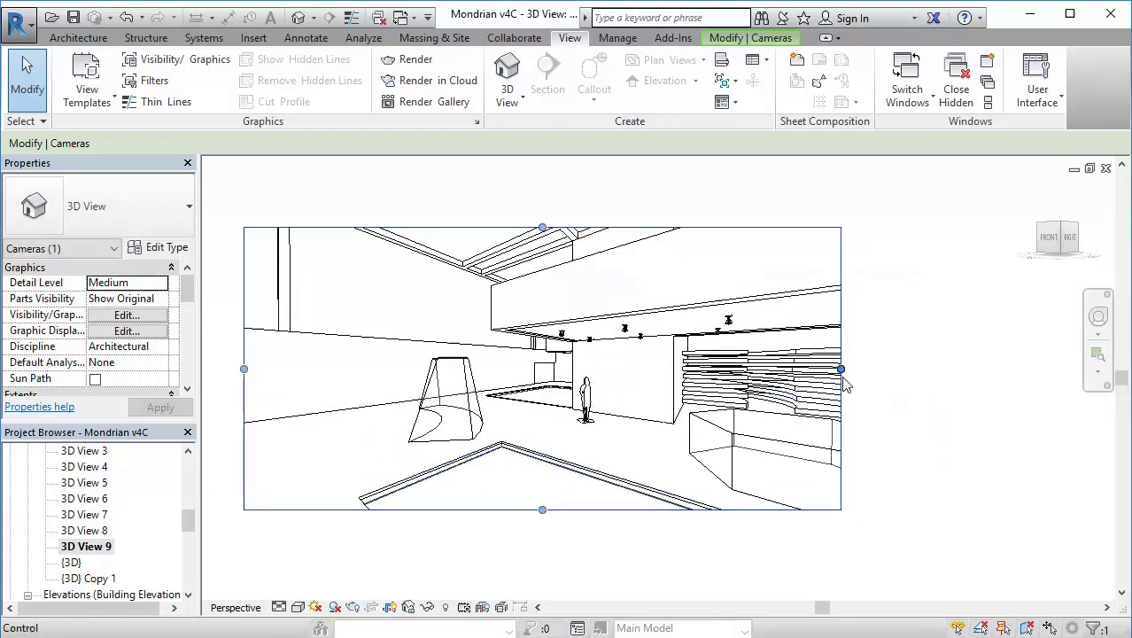
{"action": "left_click_drag", "start_coordinate": [935, 368], "coordinate": [979, 368]}
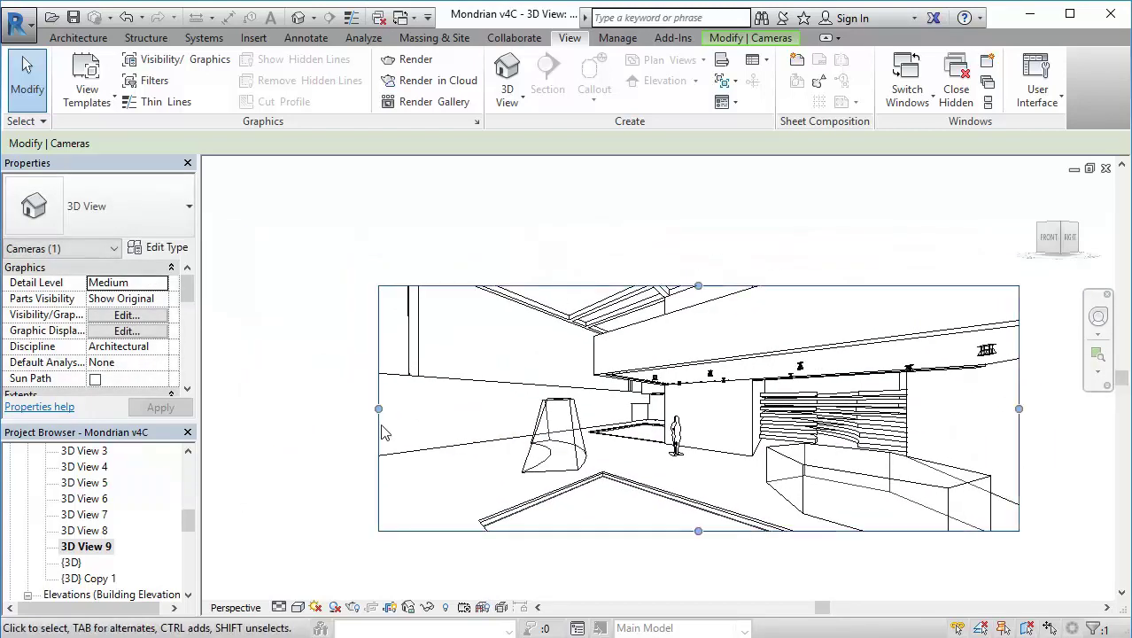
{"action": "left_click_drag", "start_coordinate": [378, 408], "coordinate": [290, 410]}
Inspect the perspective distortion of the box unit and pull in both sides of the crop region to cut off the stretched areas
{"action": "scroll", "coordinate": [599, 426], "scroll_direction": "up", "scroll_amount": 5}
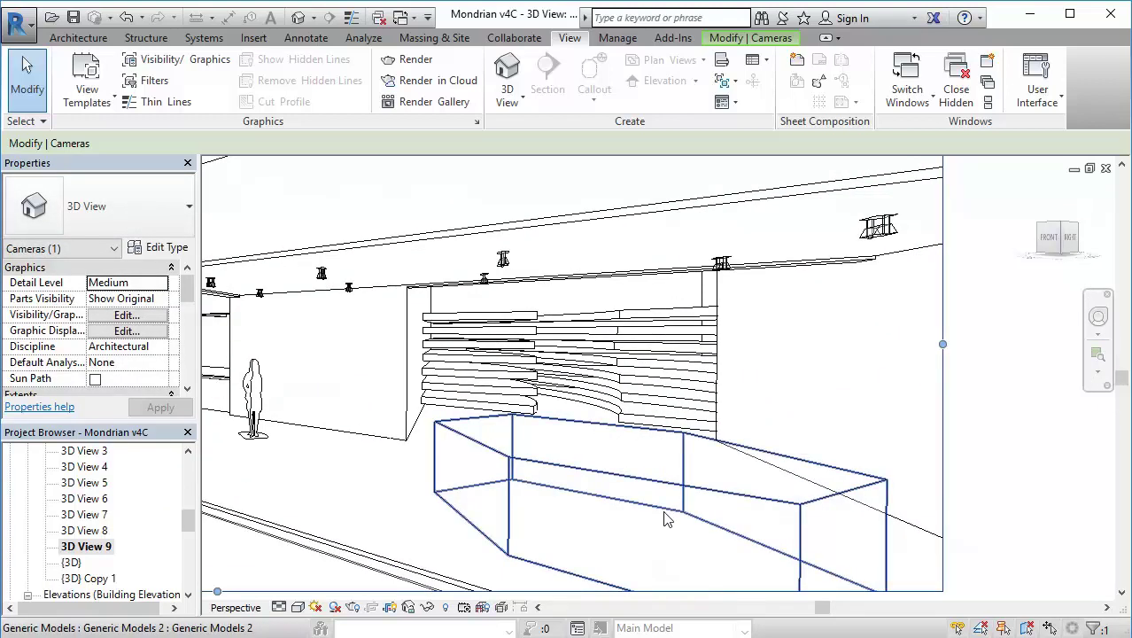
{"action": "scroll", "coordinate": [732, 415], "scroll_direction": "up", "scroll_amount": 2}
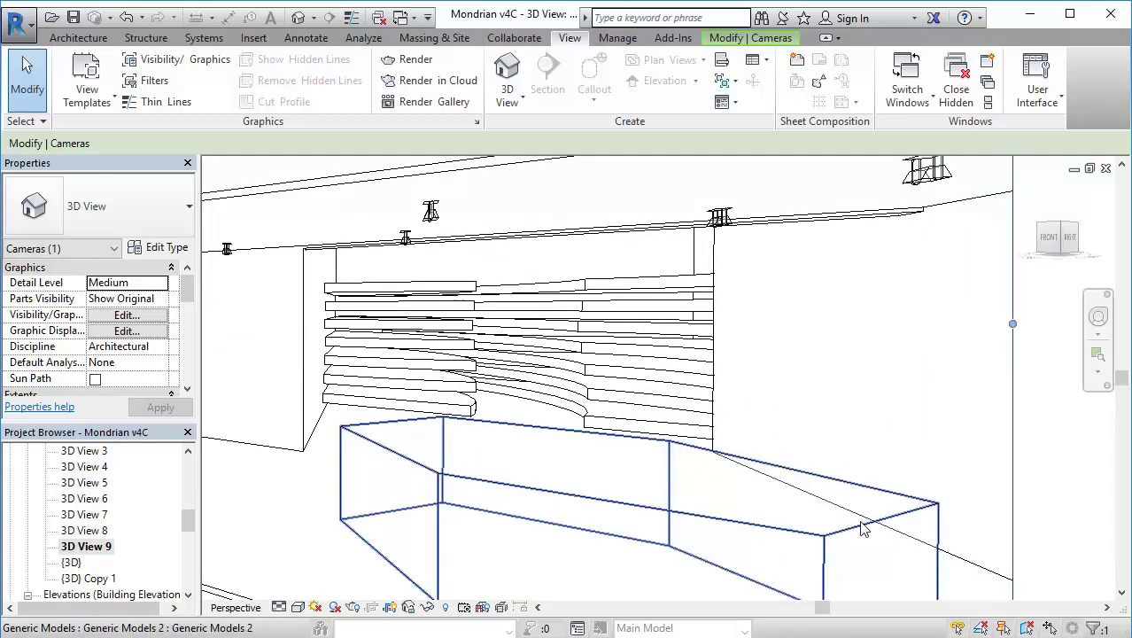
{"action": "scroll", "coordinate": [864, 529], "scroll_direction": "down", "scroll_amount": 6}
{"action": "left_click_drag", "start_coordinate": [680, 521], "coordinate": [617, 502]}
{"action": "scroll", "coordinate": [653, 515], "scroll_direction": "down", "scroll_amount": 1}
{"action": "scroll", "coordinate": [617, 501], "scroll_direction": "up", "scroll_amount": 1}
{"action": "left_click_drag", "start_coordinate": [978, 354], "coordinate": [809, 433]}
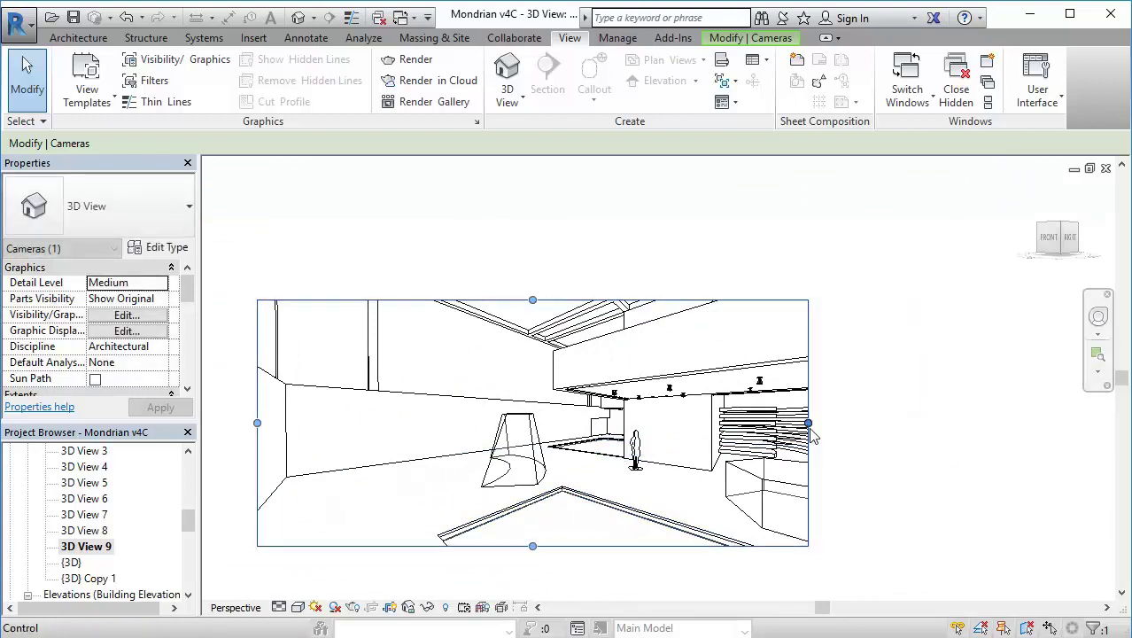
{"action": "left_click_drag", "start_coordinate": [259, 426], "coordinate": [317, 424]}
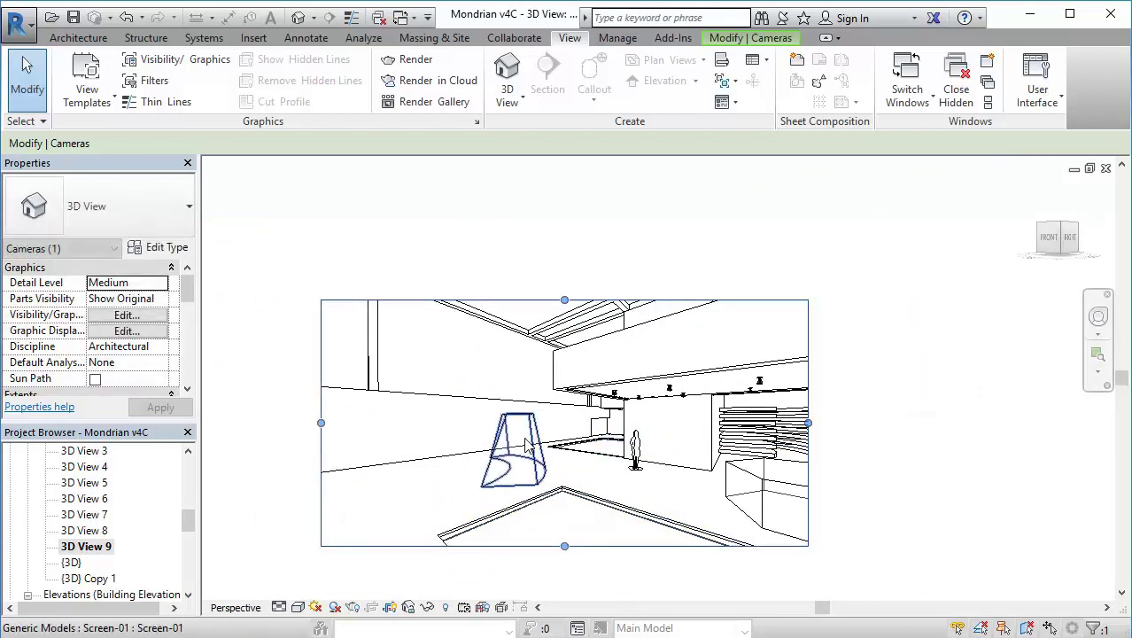
{"action": "left_click_drag", "start_coordinate": [881, 426], "coordinate": [891, 419]}
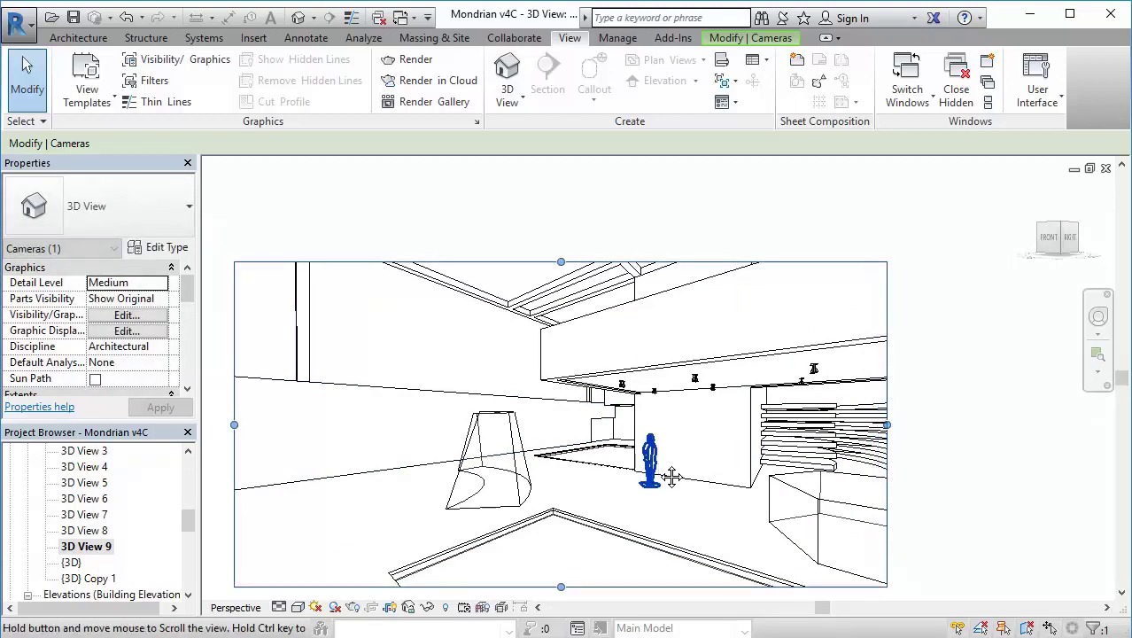
Trim the crop region slightly at its lower, upper and left edges to tighten the composition, and deselect it
{"action": "left_click_drag", "start_coordinate": [641, 550], "coordinate": [642, 525]}
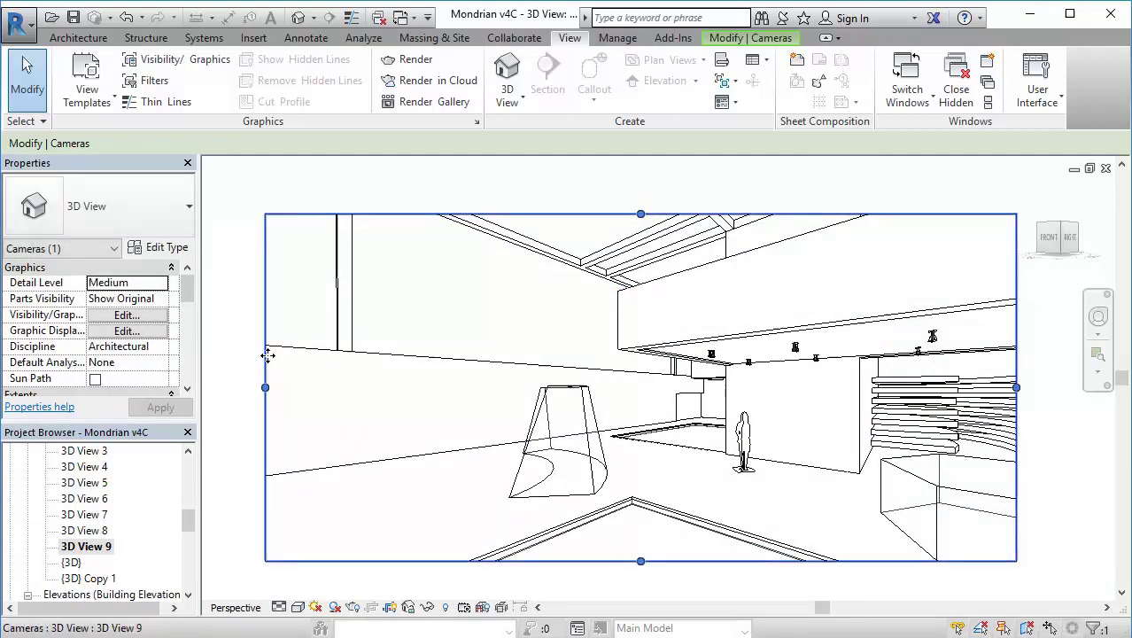
{"action": "left_click_drag", "start_coordinate": [266, 387], "coordinate": [324, 393]}
{"action": "left_click_drag", "start_coordinate": [647, 219], "coordinate": [648, 235]}
{"action": "mouse_move", "coordinate": [571, 458]}
{"action": "left_mouse_down"}
{"action": "mouse_move", "coordinate": [574, 448]}
{"action": "mouse_move", "coordinate": [564, 451]}
{"action": "left_mouse_up"}
{"action": "scroll", "coordinate": [581, 413], "scroll_direction": "up", "scroll_amount": 1}
{"action": "left_click", "coordinate": [637, 494]}
{"action": "left_click_drag", "start_coordinate": [634, 487], "coordinate": [603, 504]}
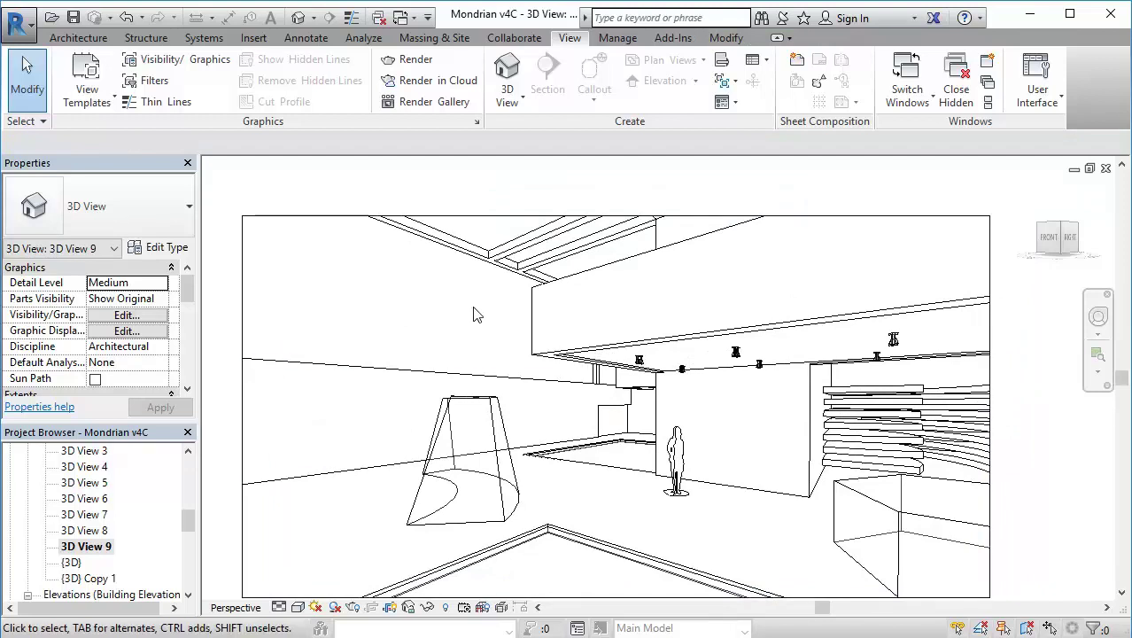
{"action": "left_click_drag", "start_coordinate": [472, 309], "coordinate": [483, 294]}
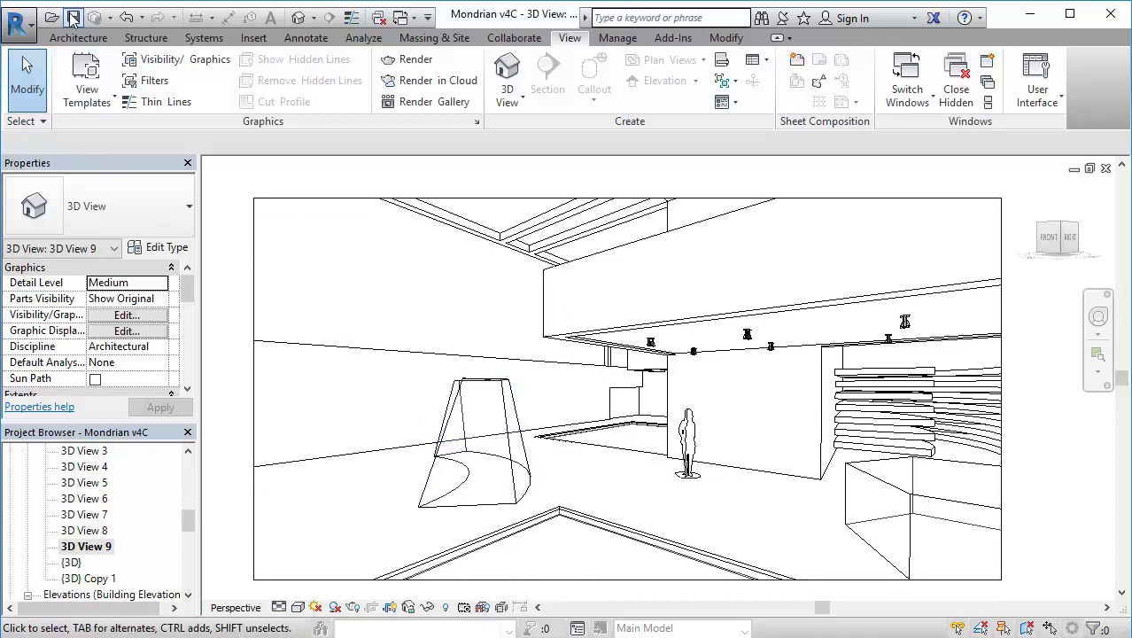
Save the project under the new name Mondrian v5 in the BD2 Vis Com 3 folder
{"action": "left_click", "coordinate": [17, 25]}
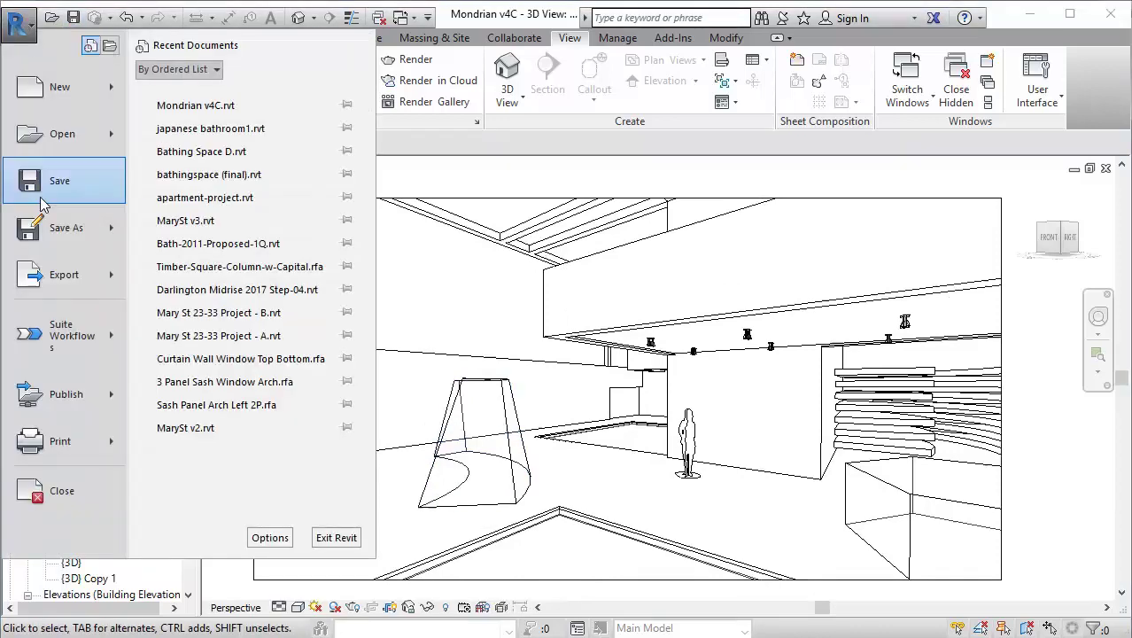
{"action": "mouse_move", "coordinate": [80, 228]}
{"action": "left_click", "coordinate": [191, 124]}
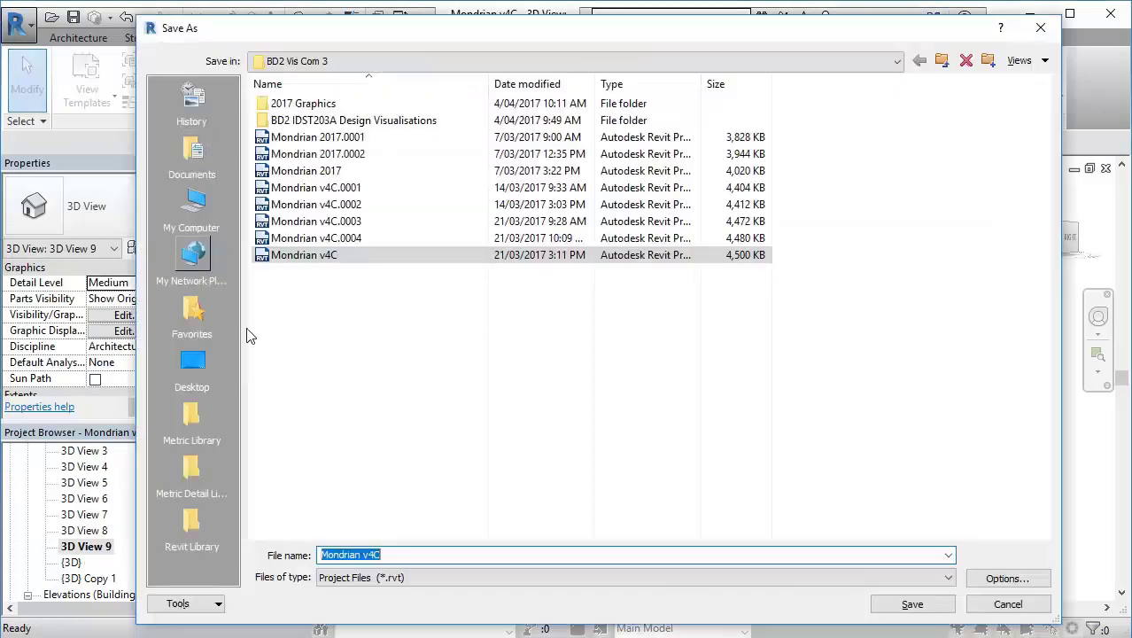
{"action": "left_click_drag", "start_coordinate": [370, 553], "coordinate": [422, 543]}
{"action": "type", "text": "5"}
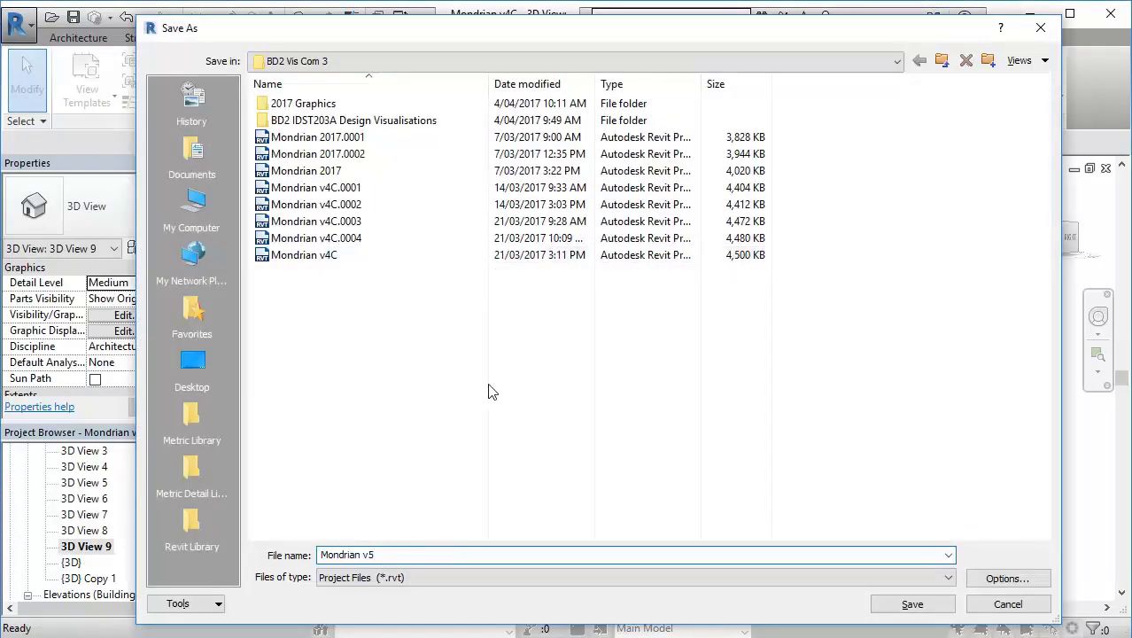
{"action": "left_click", "coordinate": [912, 604]}
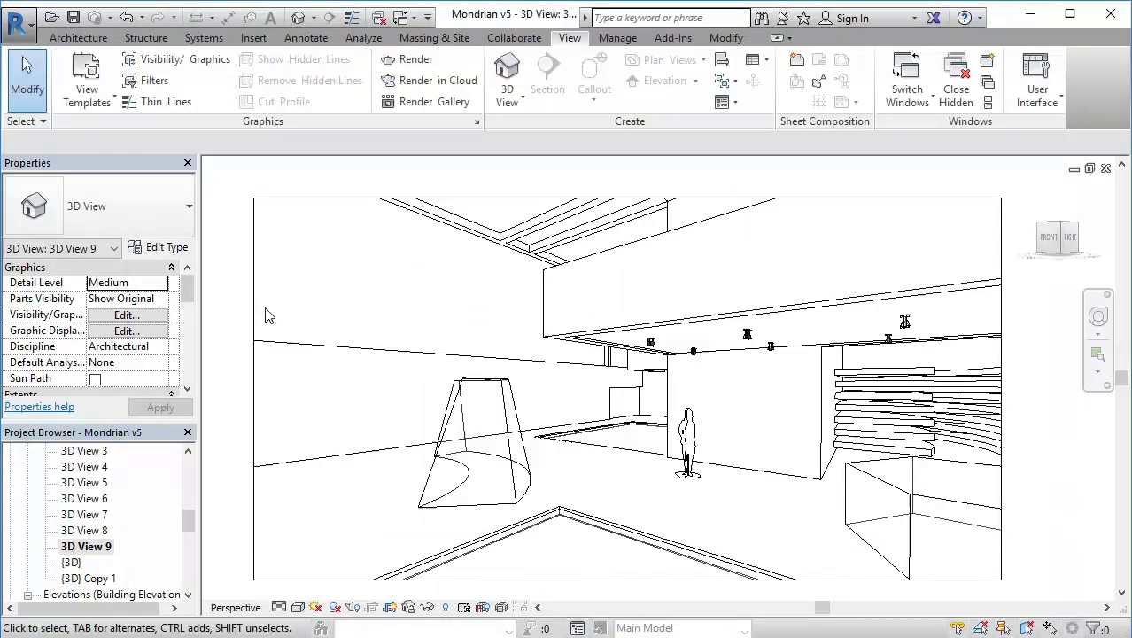
Open the print settings for the current window and review the available printers, keeping Adobe PDF
{"action": "left_click", "coordinate": [17, 26]}
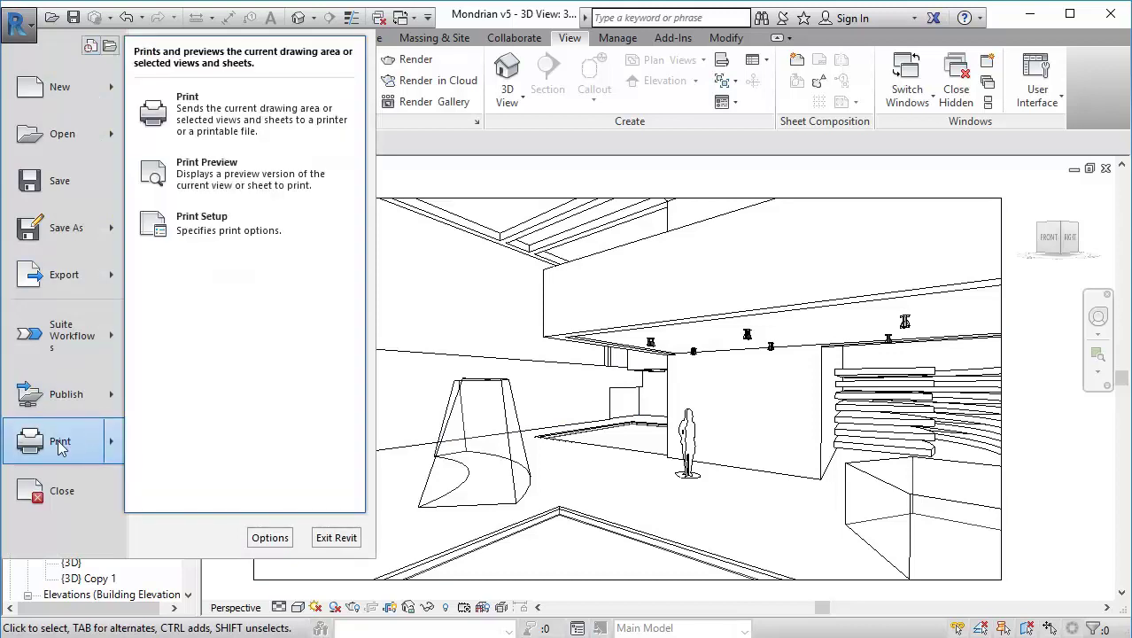
{"action": "left_click", "coordinate": [60, 444]}
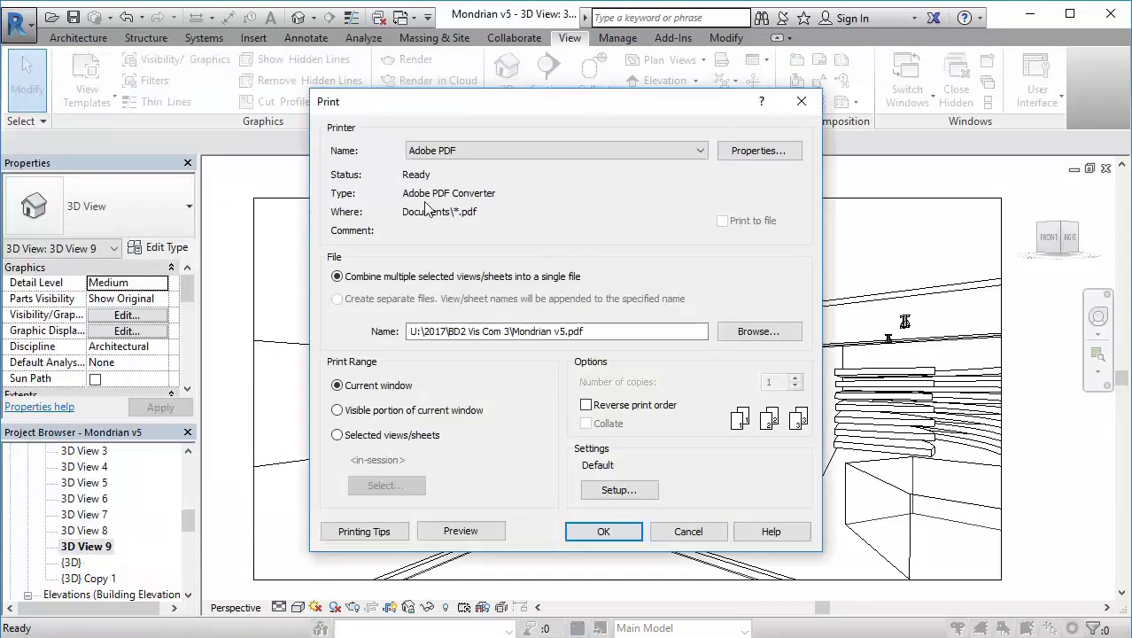
{"action": "left_click", "coordinate": [505, 154]}
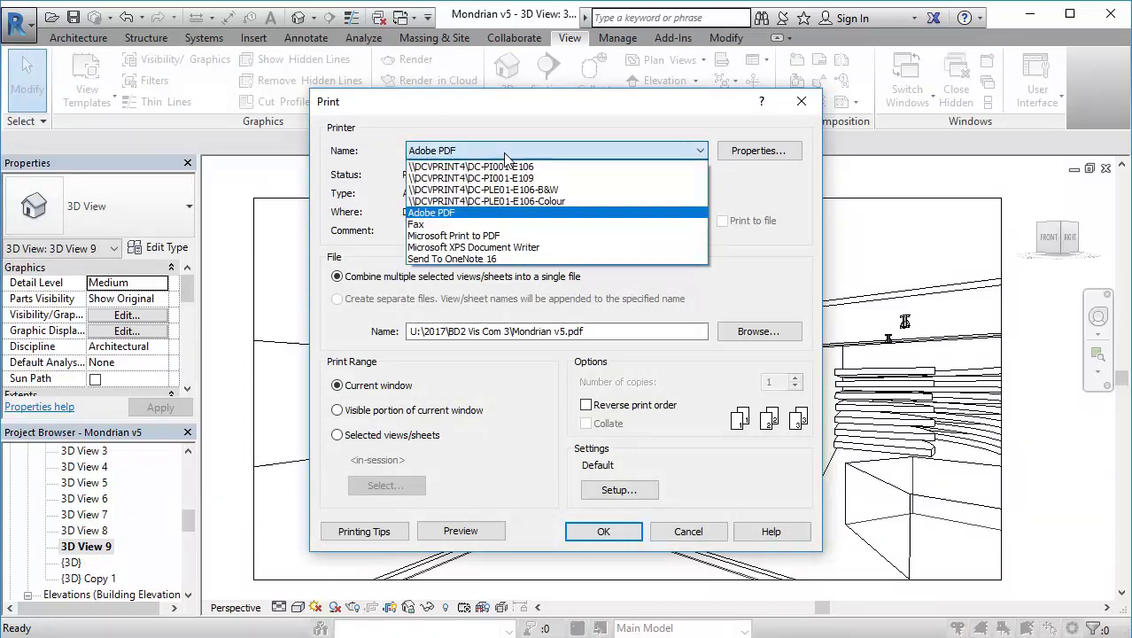
{"action": "left_click", "coordinate": [507, 152]}
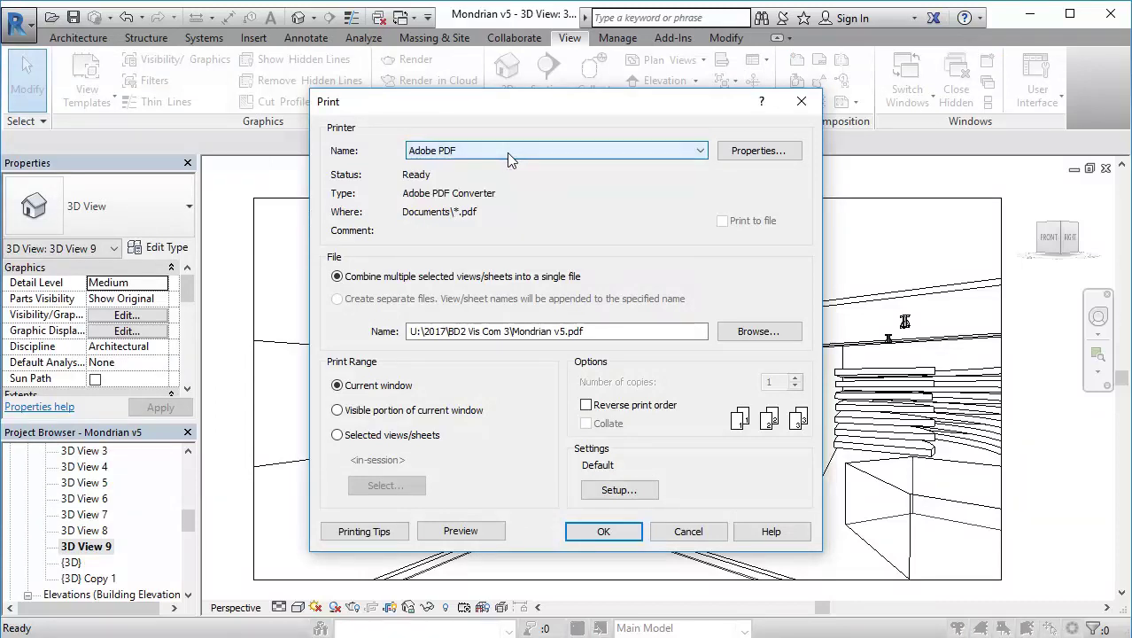
Configure the print setup with A4 landscape paper, centered placement and 100% zoom
{"action": "left_click", "coordinate": [620, 491]}
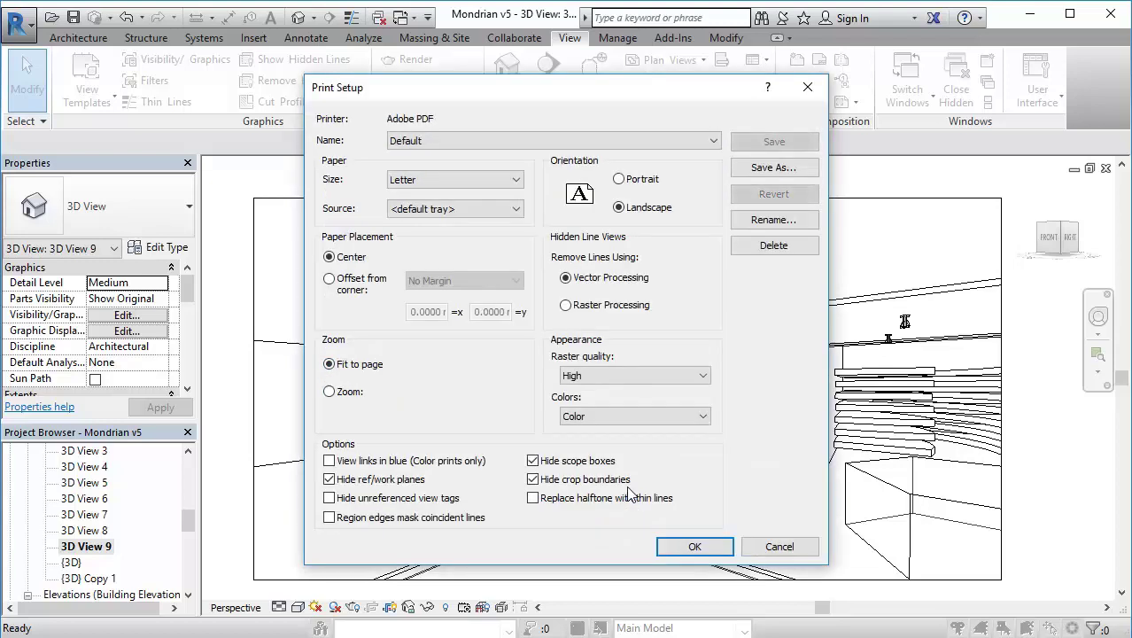
{"action": "left_click", "coordinate": [330, 393]}
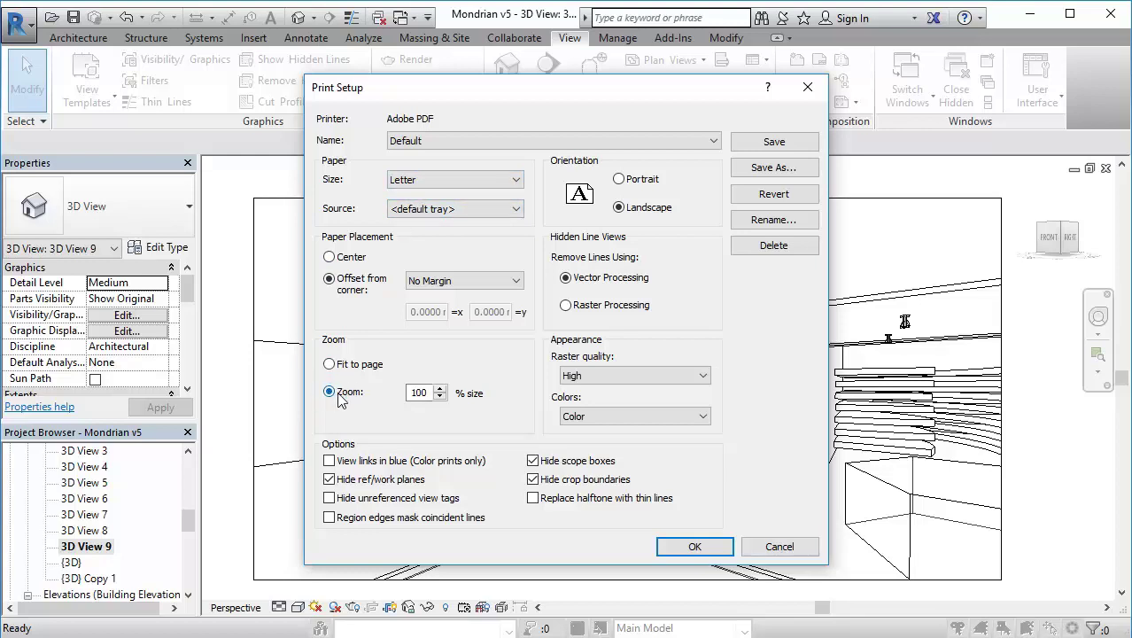
{"action": "left_click", "coordinate": [488, 180]}
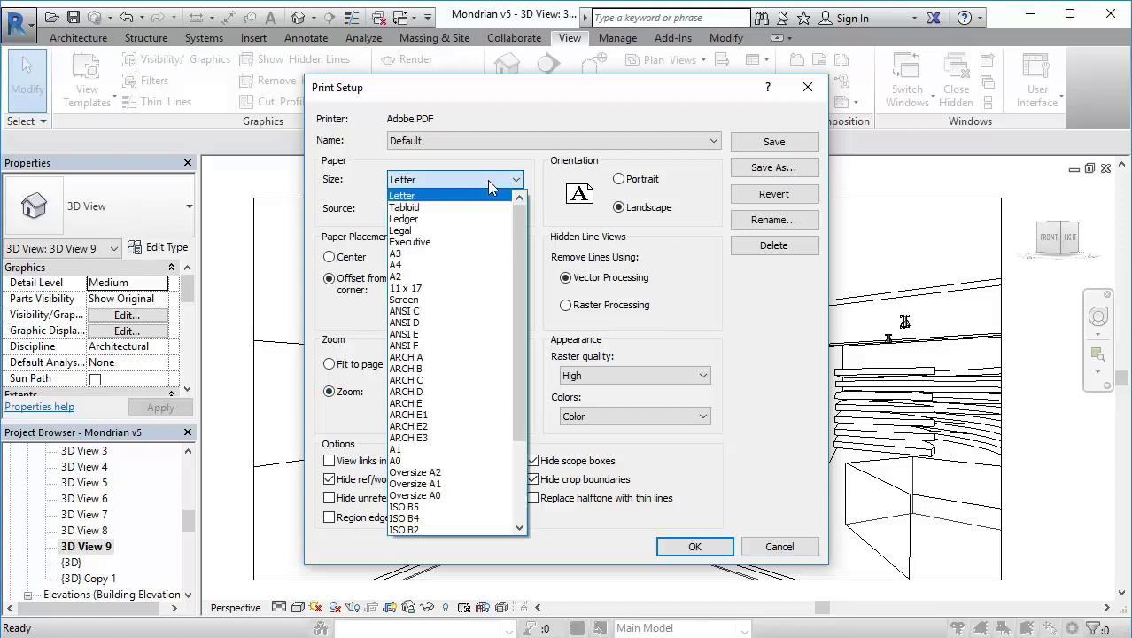
{"action": "left_click", "coordinate": [440, 265]}
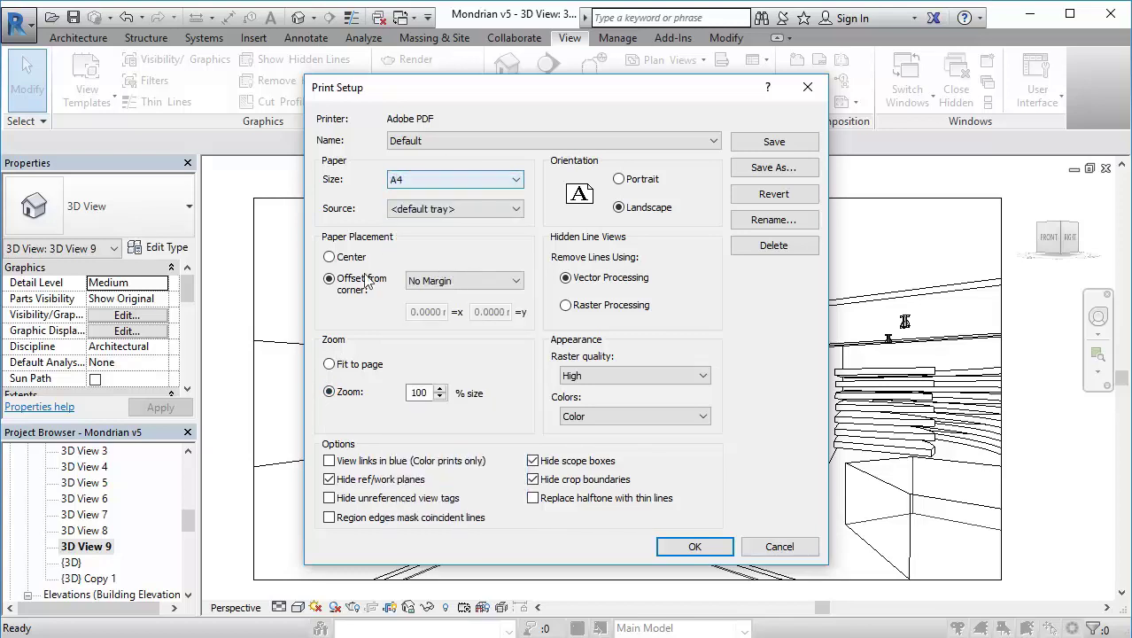
{"action": "left_click", "coordinate": [333, 258]}
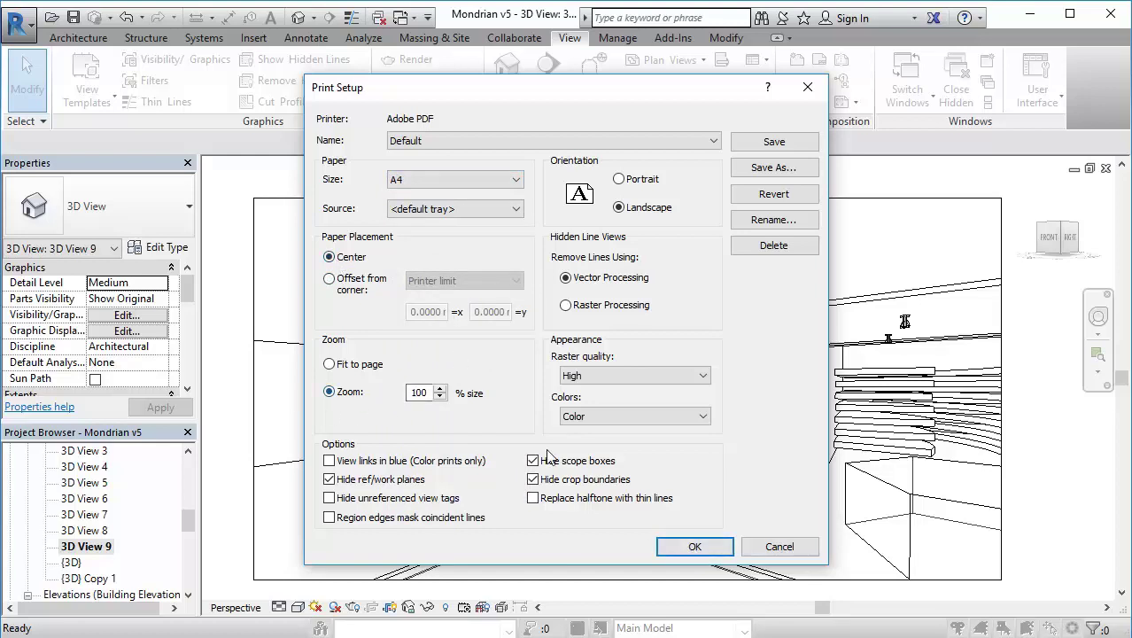
{"action": "left_click", "coordinate": [696, 547]}
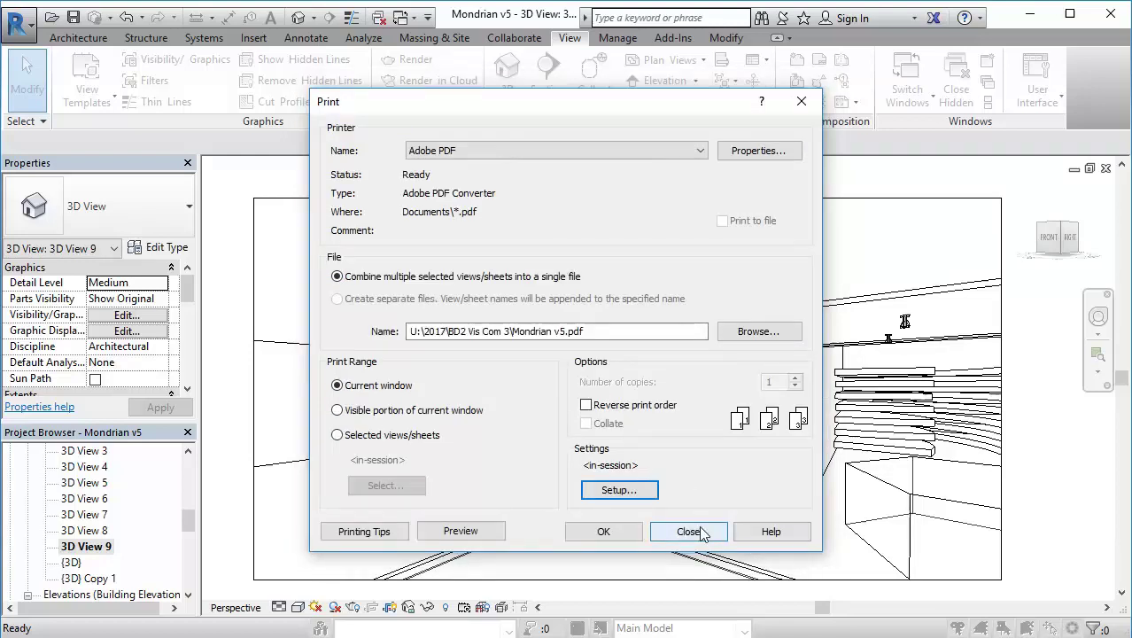
Recheck the zoom options in the print setup and close the print settings without printing
{"action": "left_click", "coordinate": [624, 489]}
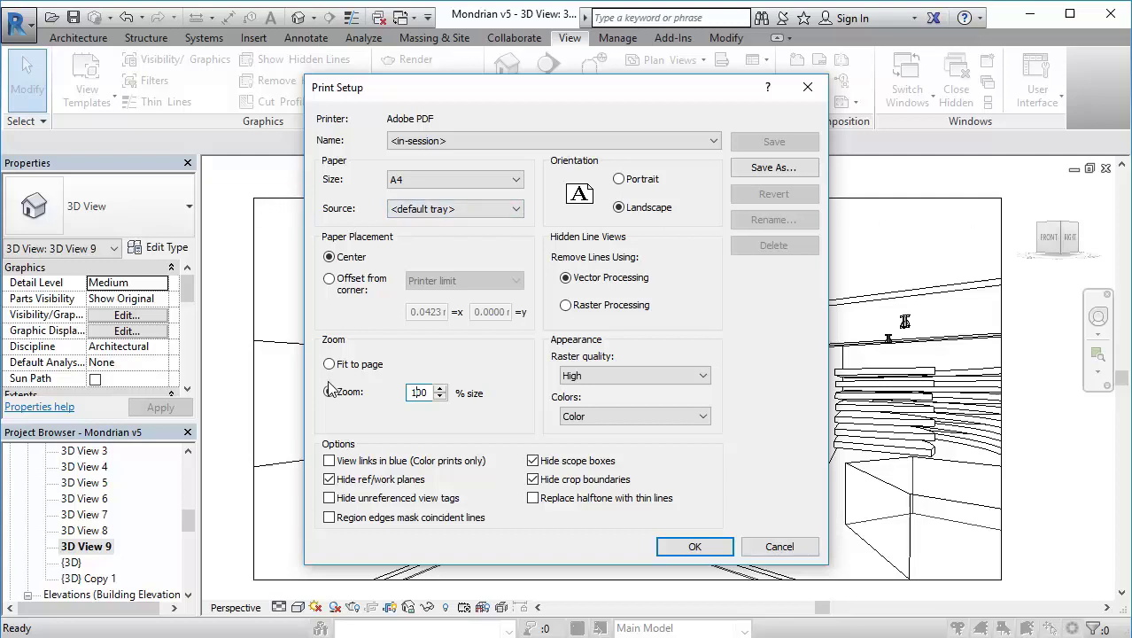
{"action": "left_click", "coordinate": [691, 546]}
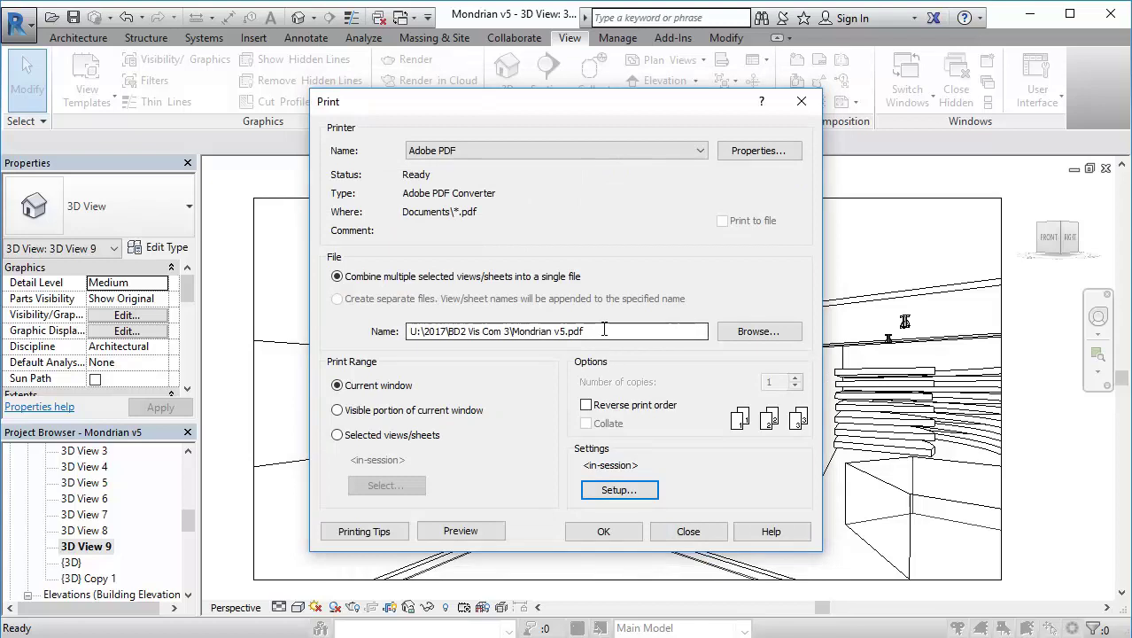
{"action": "left_click", "coordinate": [677, 532]}
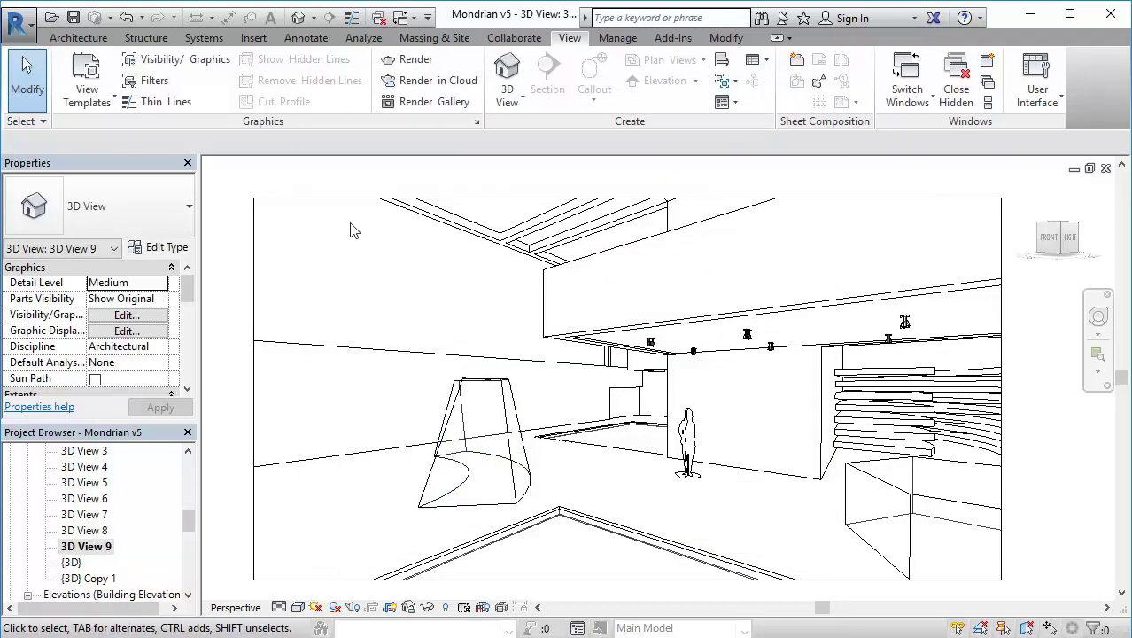
Open the crop region size settings for the camera view and choose scaling with locked proportions
{"action": "left_click", "coordinate": [295, 202]}
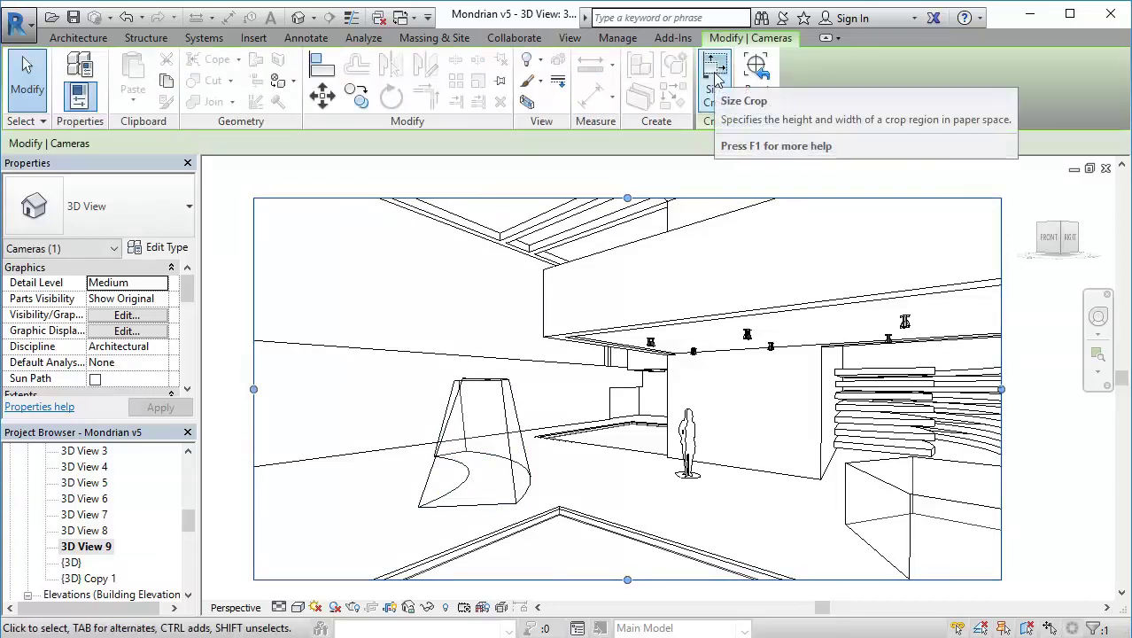
{"action": "left_click", "coordinate": [715, 78]}
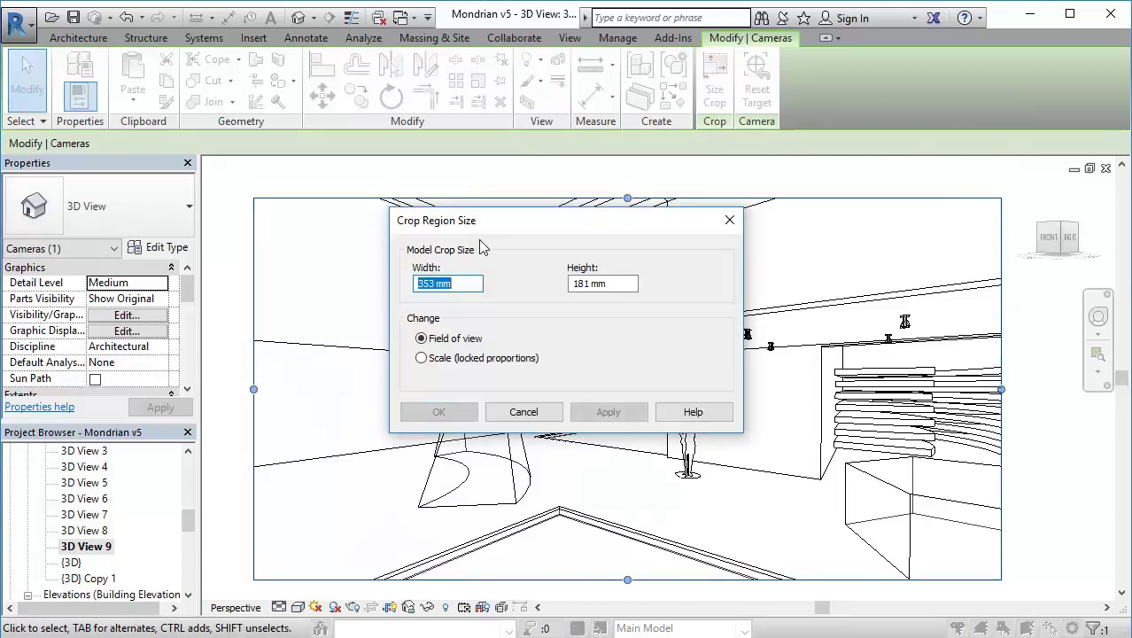
{"action": "left_click_drag", "start_coordinate": [513, 228], "coordinate": [433, 198]}
{"action": "left_click", "coordinate": [342, 328]}
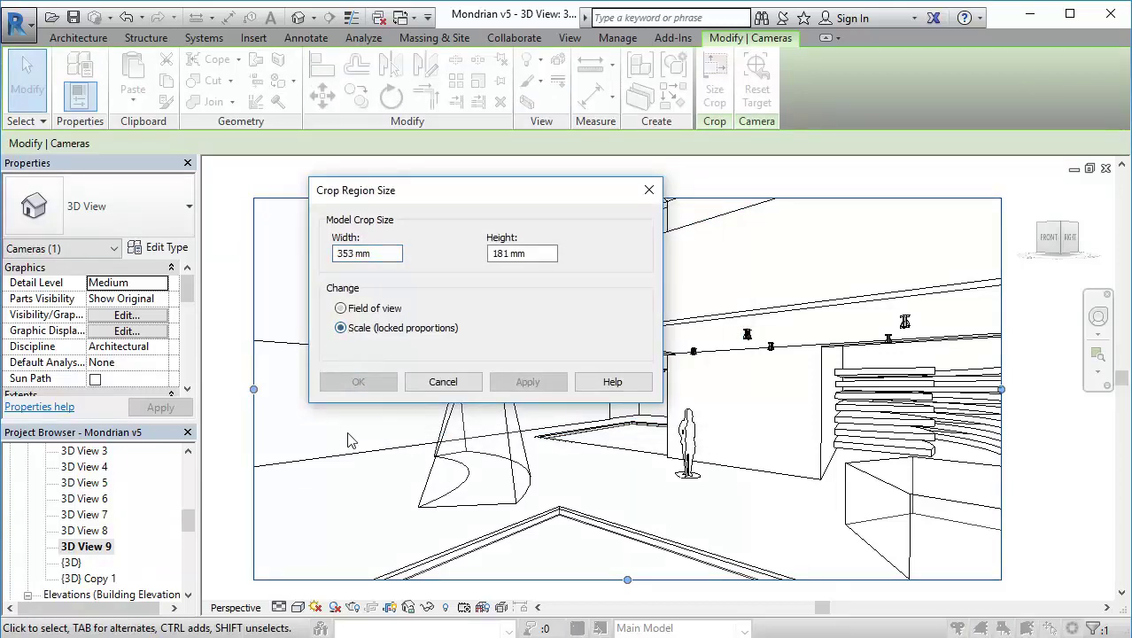
{"action": "left_click", "coordinate": [341, 308]}
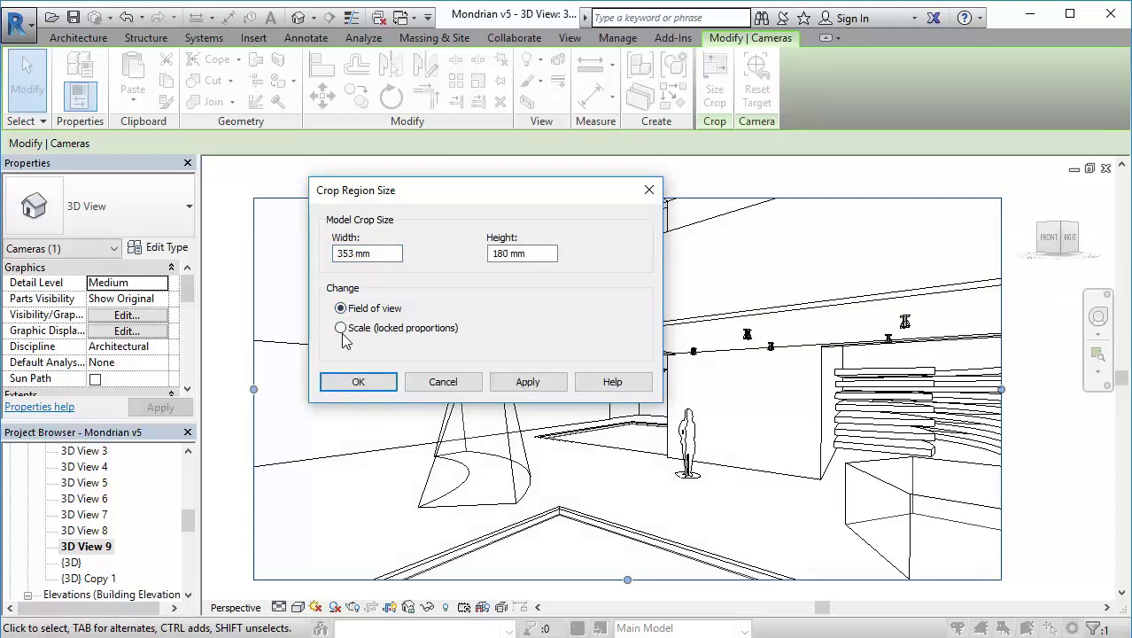
{"action": "left_click", "coordinate": [342, 328]}
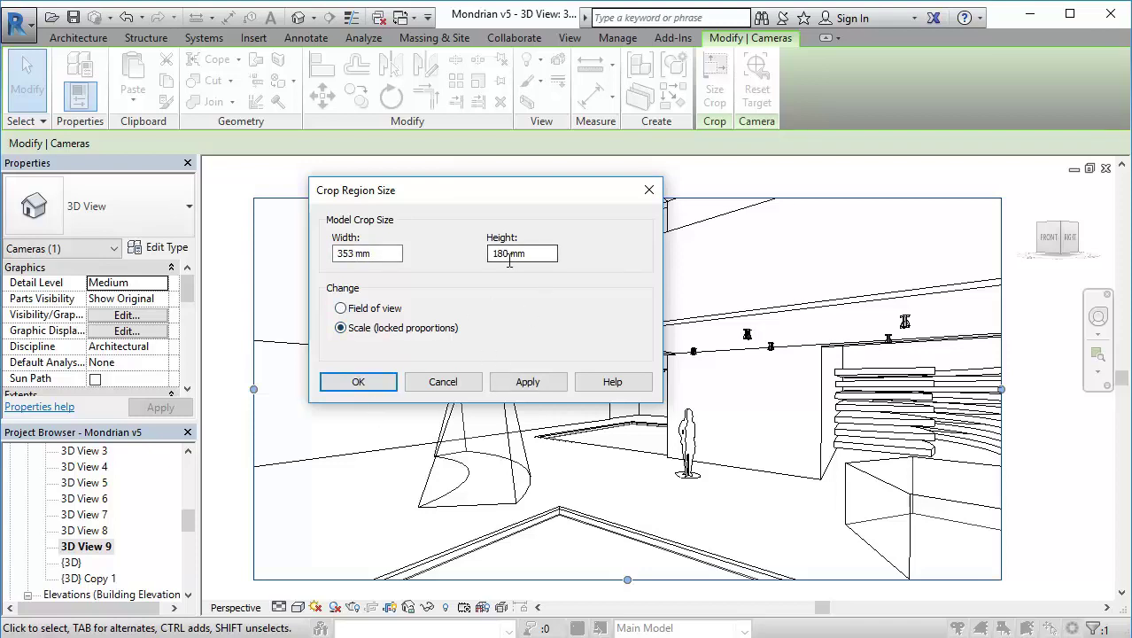
Try a crop width of 297 mm with locked proportions and apply it
{"action": "double_click", "coordinate": [348, 258]}
{"action": "left_click", "coordinate": [356, 255]}
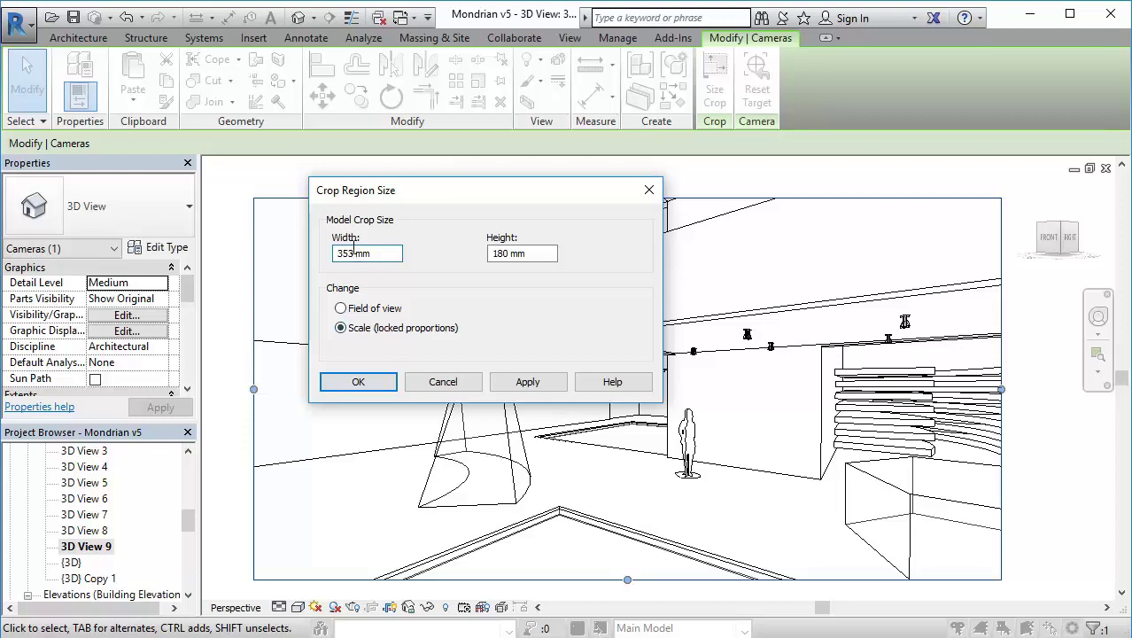
{"action": "key", "text": "Tab"}
{"action": "left_click", "coordinate": [498, 382]}
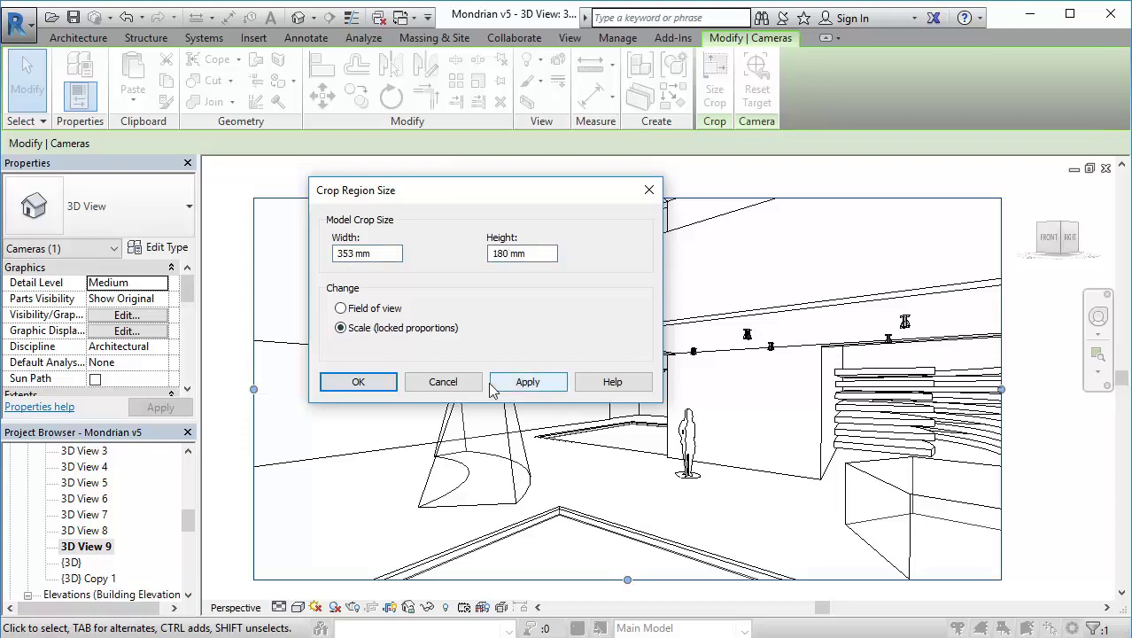
{"action": "left_click", "coordinate": [355, 255]}
{"action": "key", "text": "BackSpace"}
{"action": "type", "text": "2"}
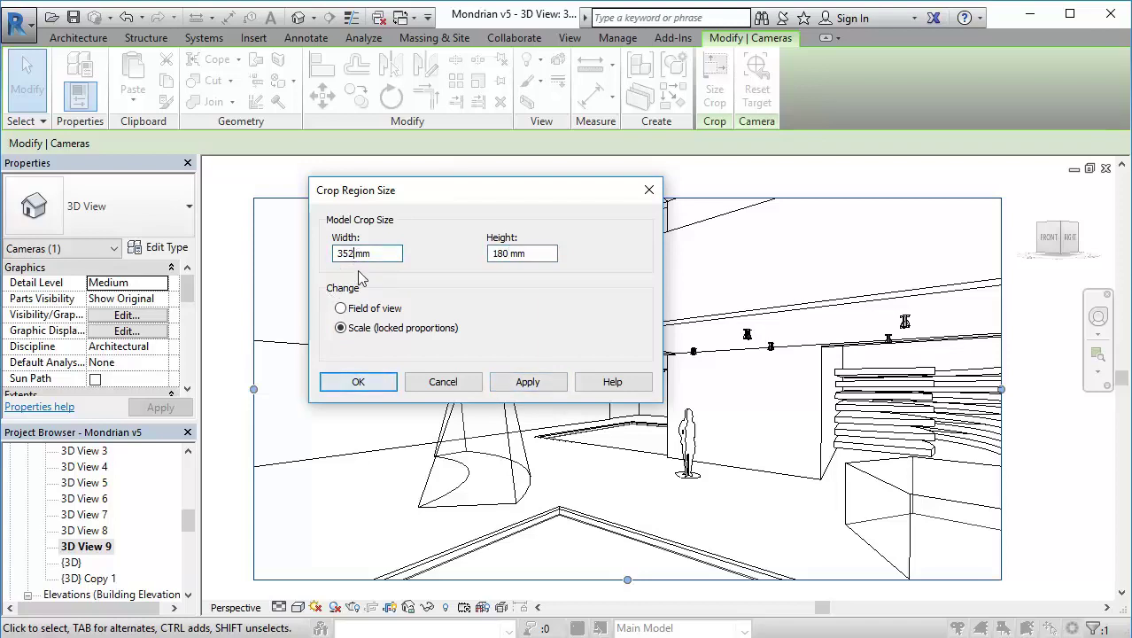
{"action": "left_click_drag", "start_coordinate": [355, 255], "coordinate": [332, 258]}
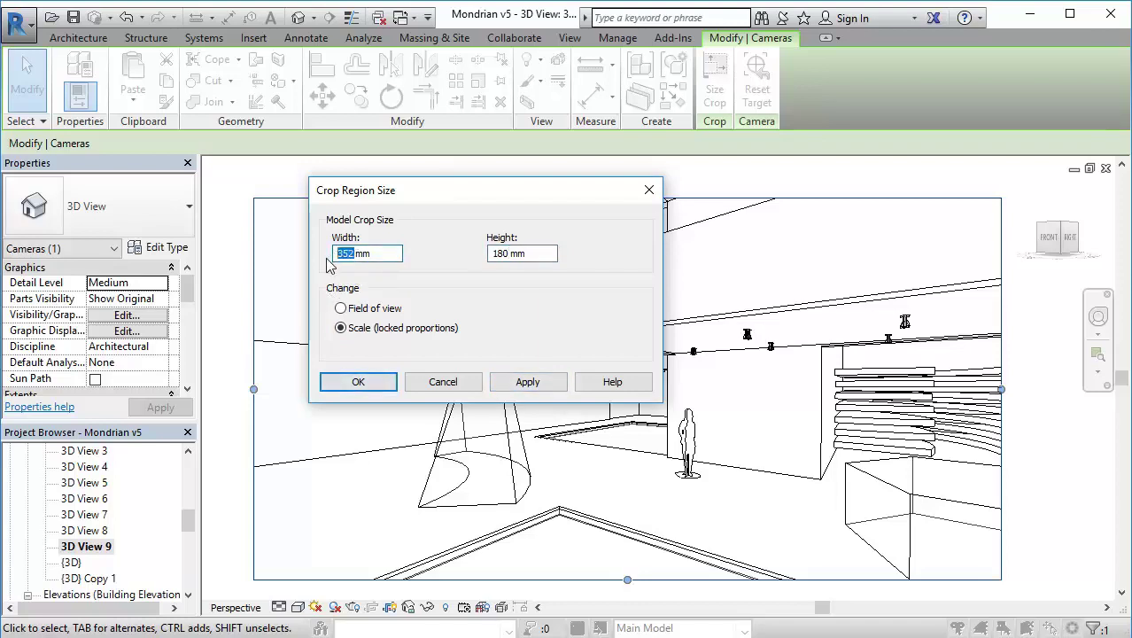
{"action": "type", "text": "297"}
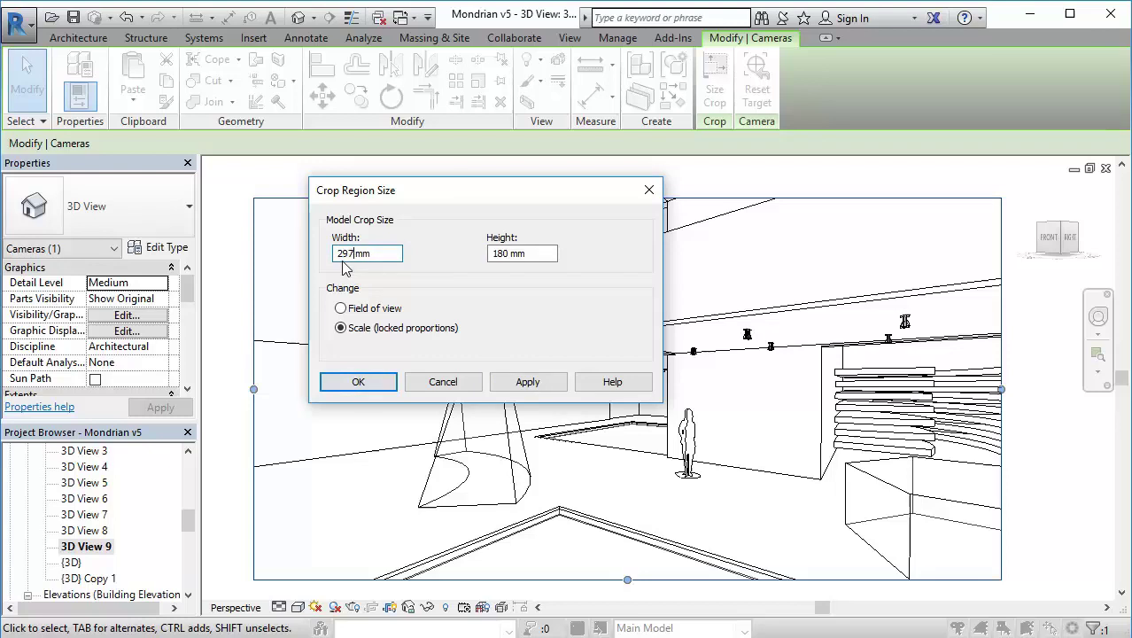
{"action": "left_click", "coordinate": [514, 382]}
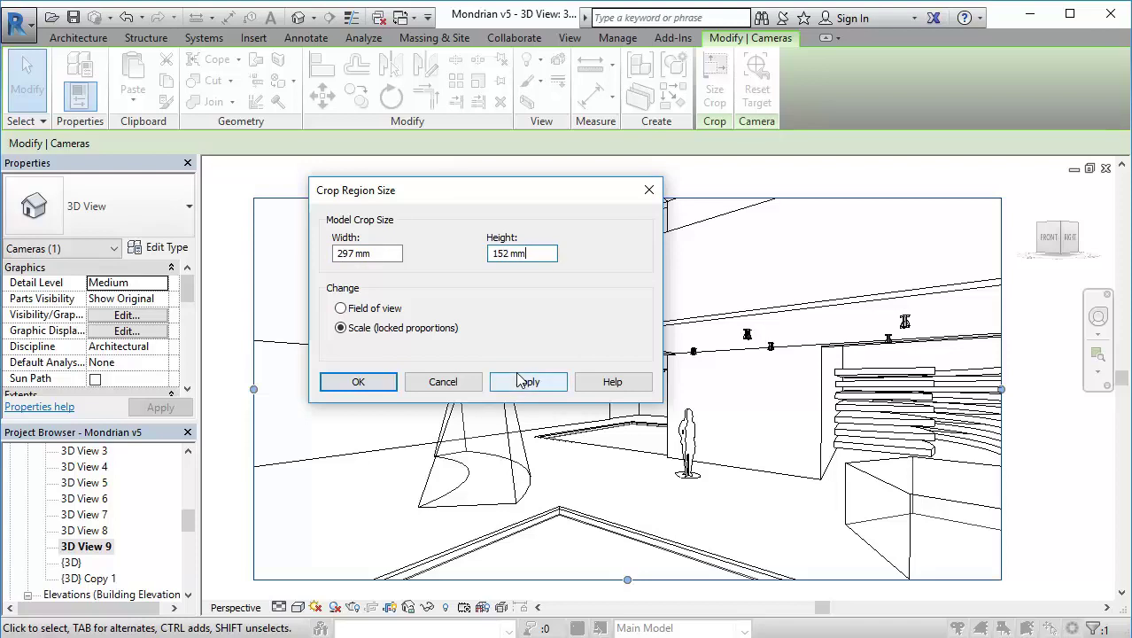
{"action": "left_click", "coordinate": [341, 254]}
{"action": "left_click", "coordinate": [493, 253]}
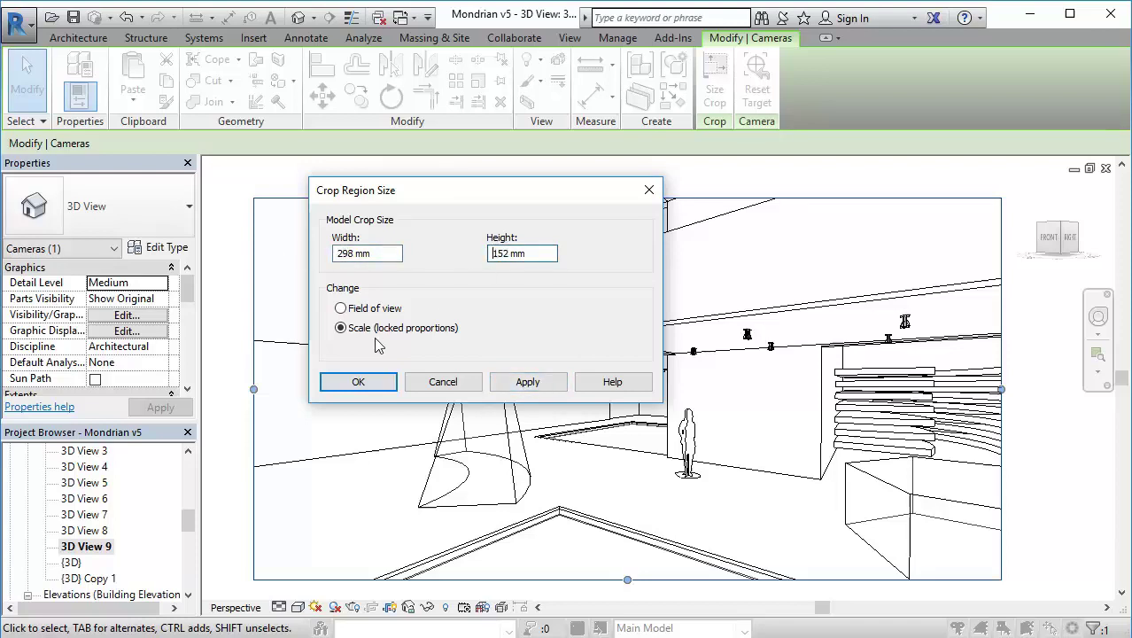
Set the crop region width to 250 mm with locked proportions and confirm the new size
{"action": "left_click", "coordinate": [338, 254]}
{"action": "left_click_drag", "start_coordinate": [356, 254], "coordinate": [290, 251]}
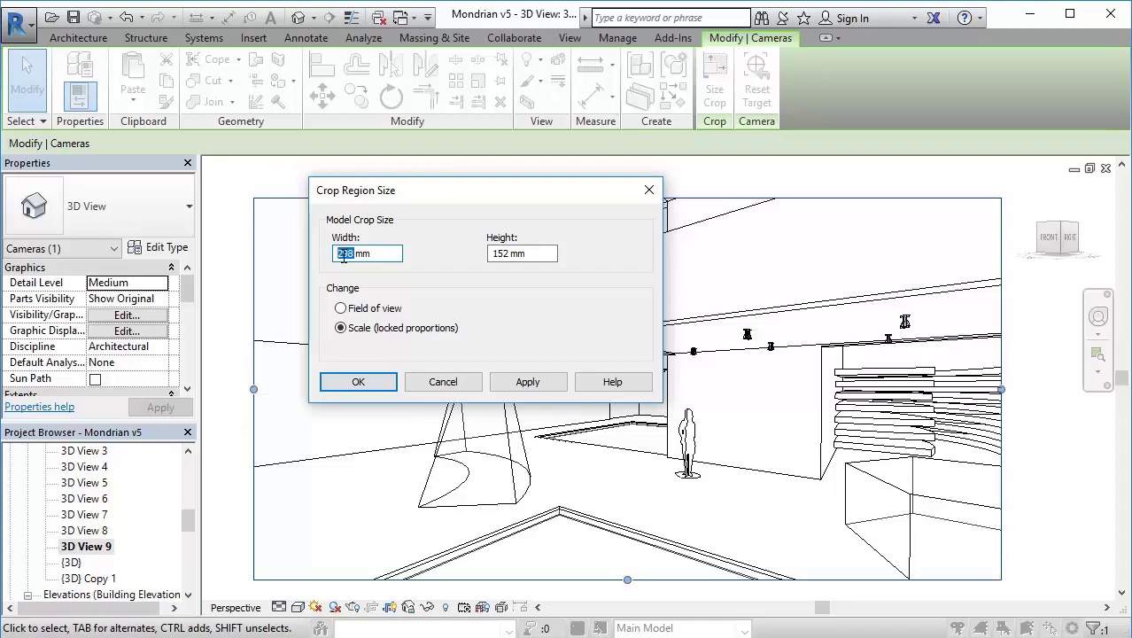
{"action": "type", "text": "250"}
{"action": "left_click", "coordinate": [534, 253]}
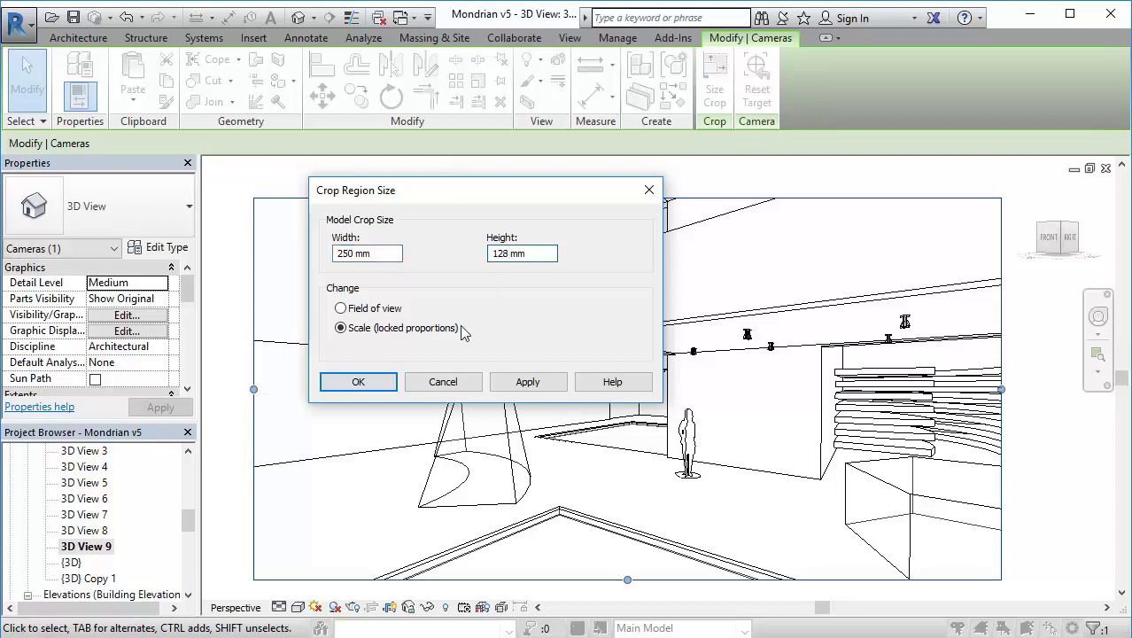
{"action": "left_click", "coordinate": [358, 383]}
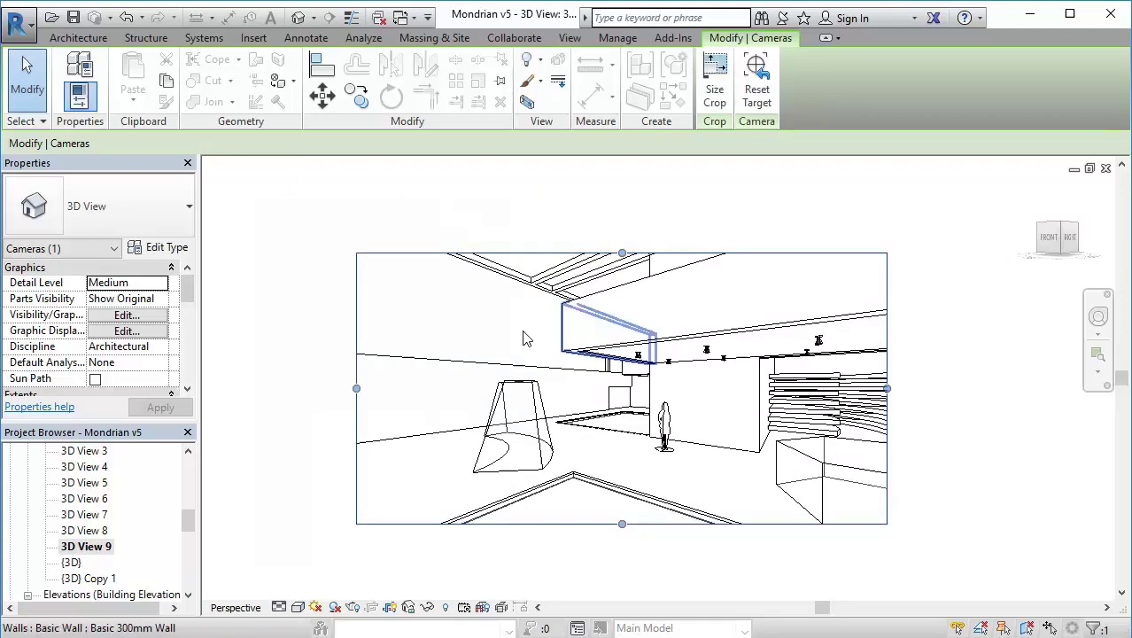
Recheck the resized crop region's dimensions and its field-of-view and scale options, leaving the settings unchanged
{"action": "scroll", "coordinate": [483, 369], "scroll_direction": "up", "scroll_amount": 2}
{"action": "left_click_drag", "start_coordinate": [480, 341], "coordinate": [425, 323]}
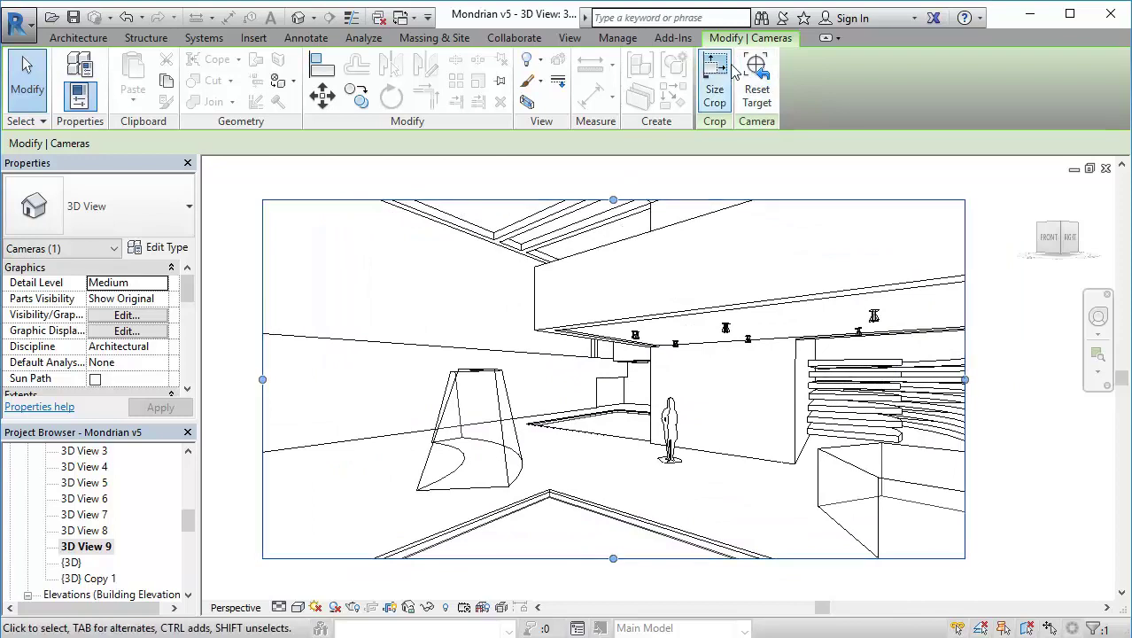
{"action": "left_click", "coordinate": [714, 88]}
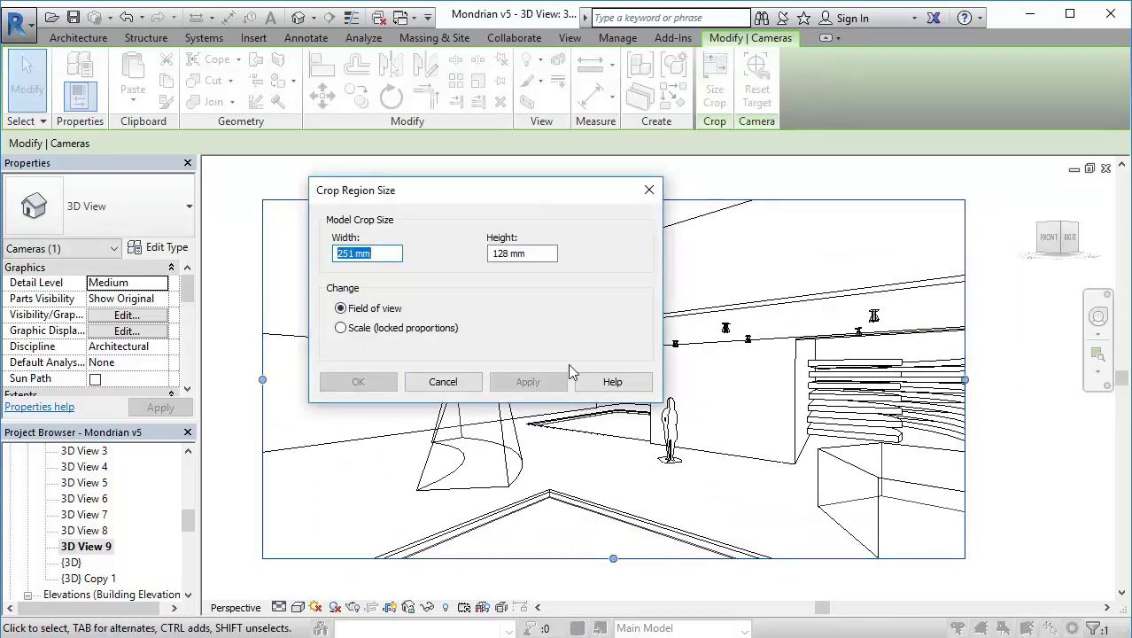
{"action": "left_click", "coordinate": [341, 327]}
{"action": "left_click", "coordinate": [341, 309]}
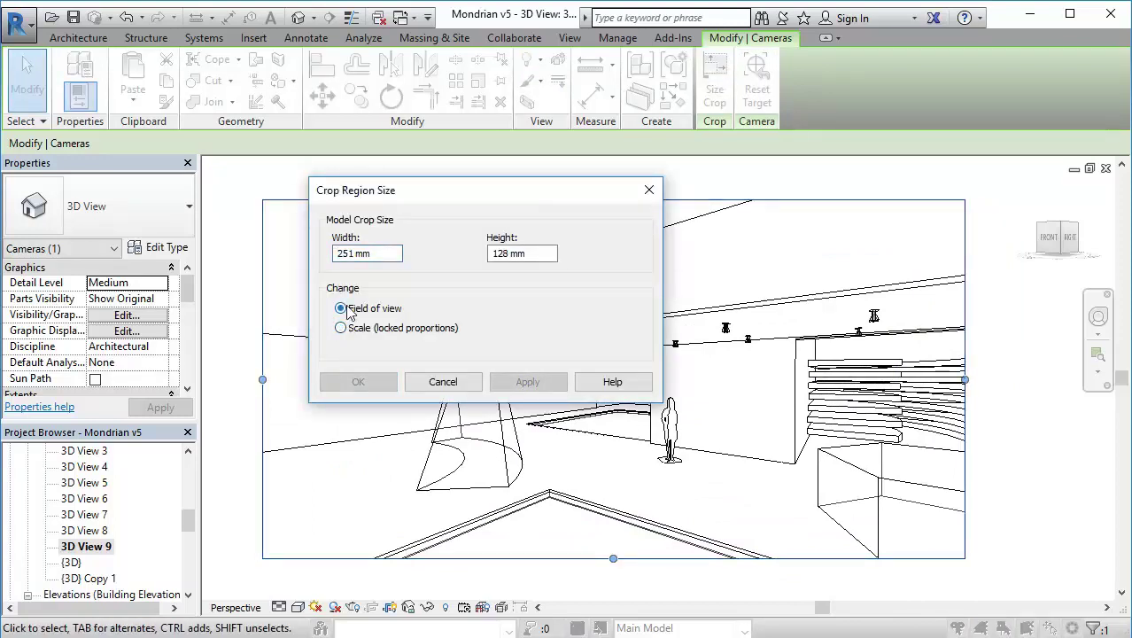
{"action": "left_click", "coordinate": [445, 382]}
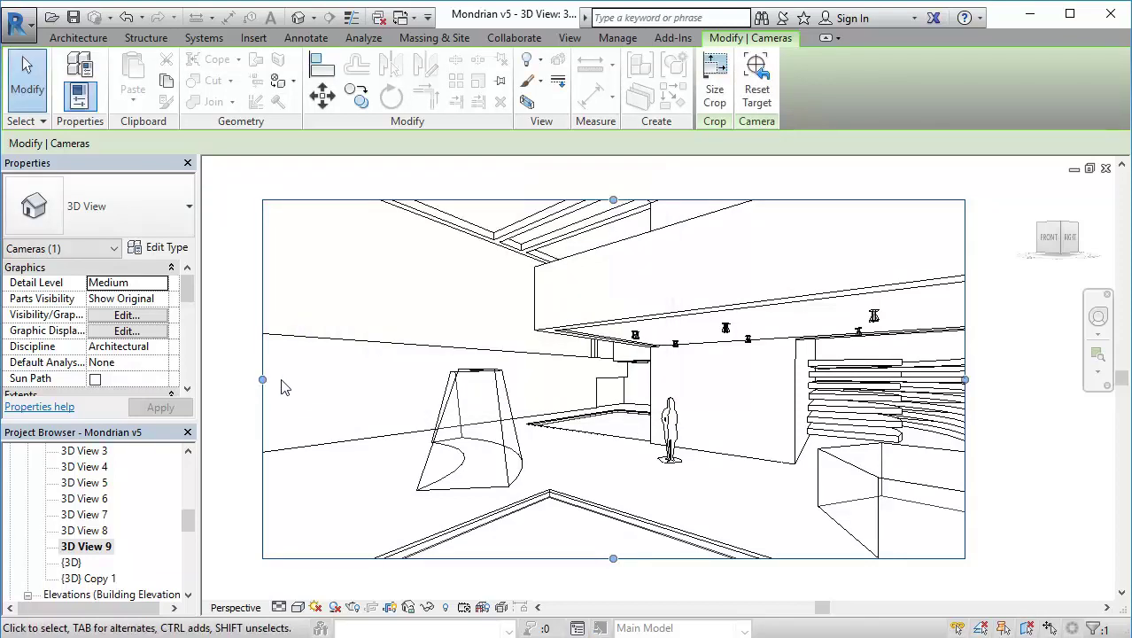
{"action": "left_click", "coordinate": [713, 89]}
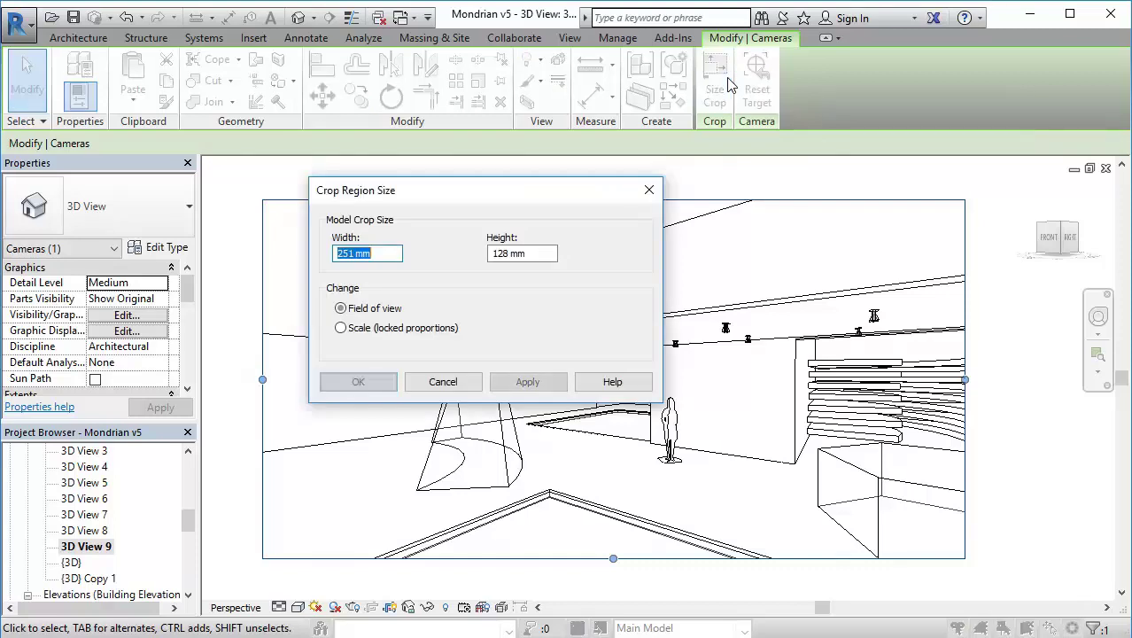
{"action": "left_click", "coordinate": [451, 381]}
{"action": "left_click", "coordinate": [421, 288]}
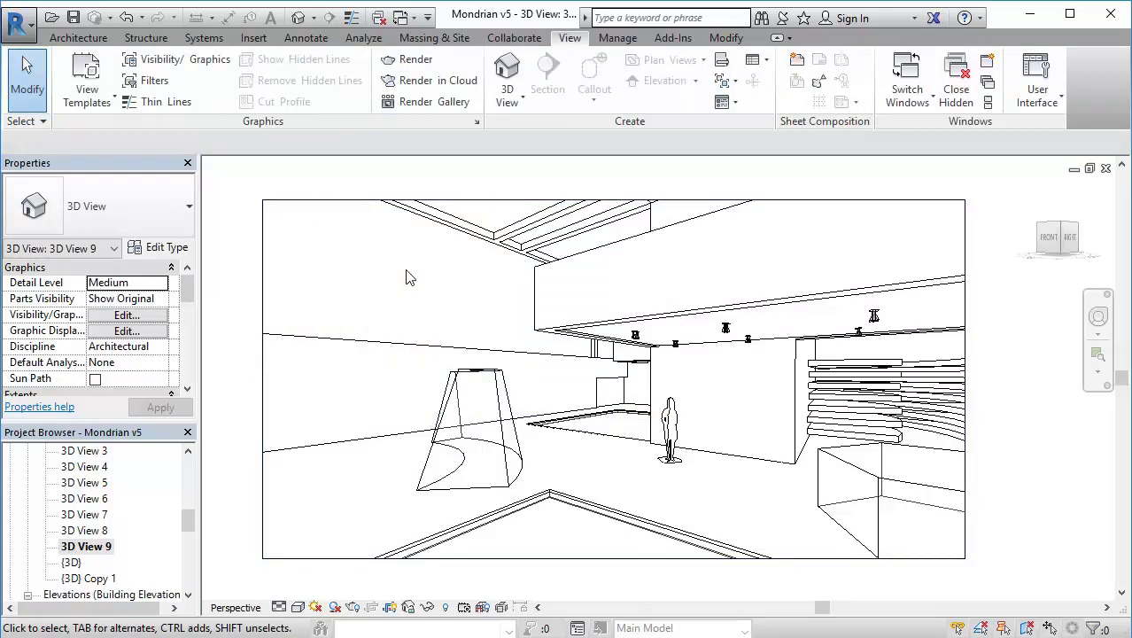
{"action": "left_click", "coordinate": [352, 201]}
{"action": "left_click", "coordinate": [363, 227]}
{"action": "left_click", "coordinate": [352, 202]}
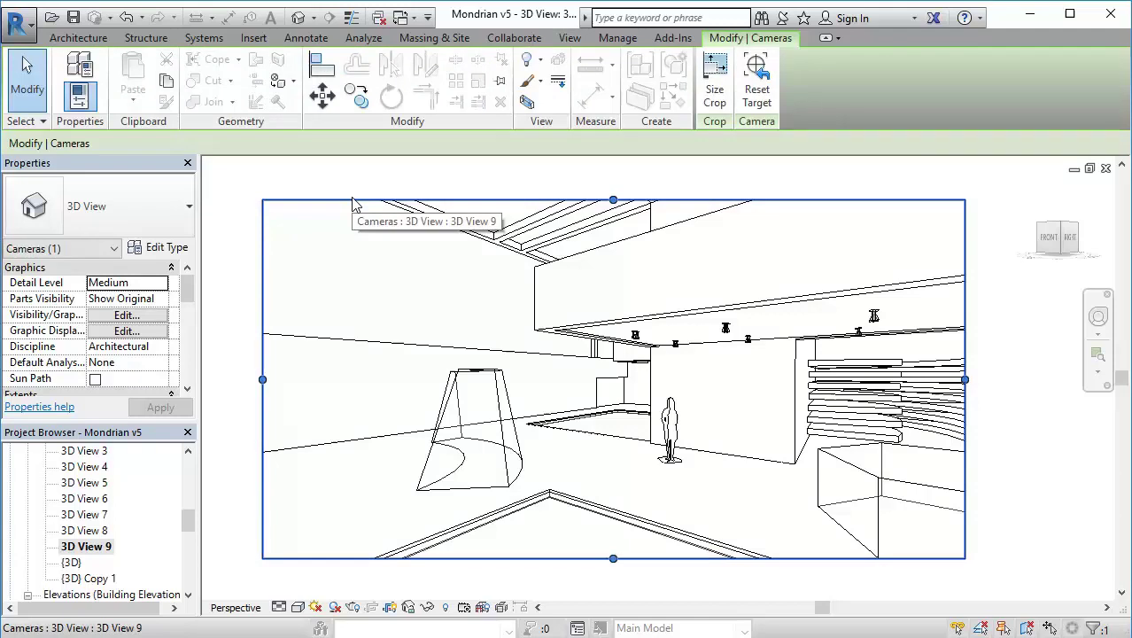
{"action": "left_click", "coordinate": [357, 270]}
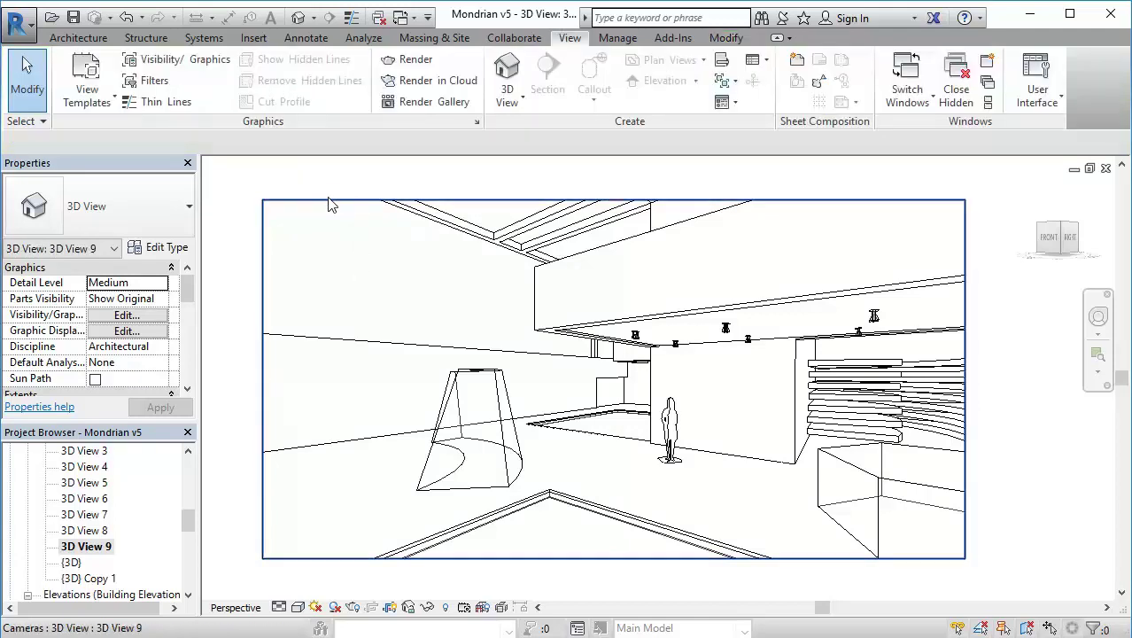
Review the A4 landscape print setup for the current window and preview the printed page
{"action": "left_click", "coordinate": [12, 31]}
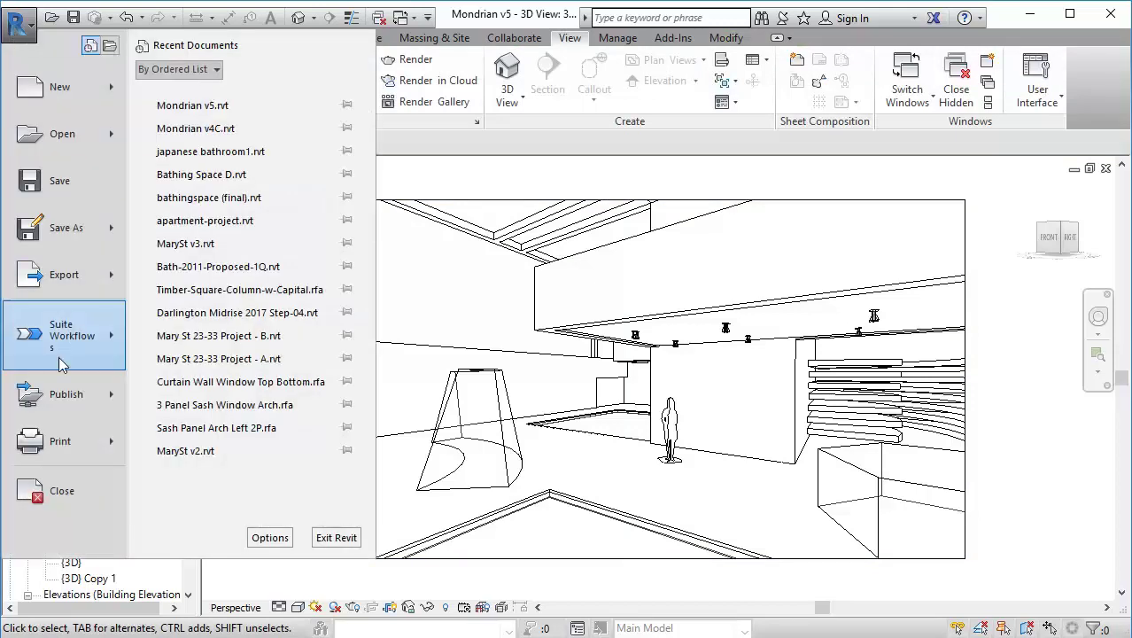
{"action": "left_click", "coordinate": [62, 434]}
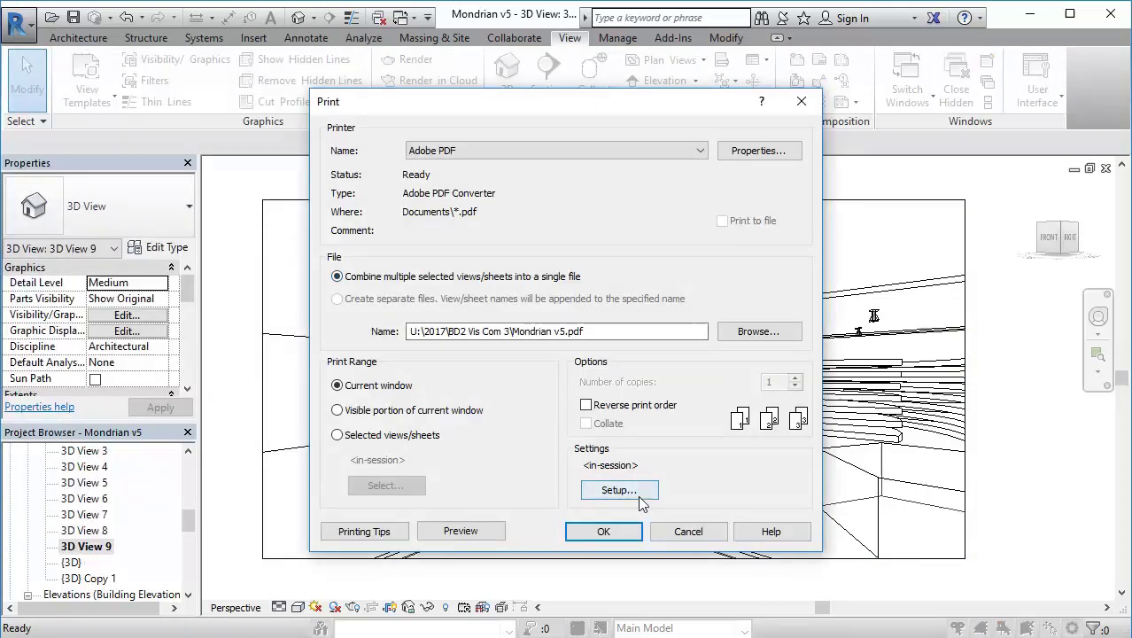
{"action": "left_click", "coordinate": [613, 489]}
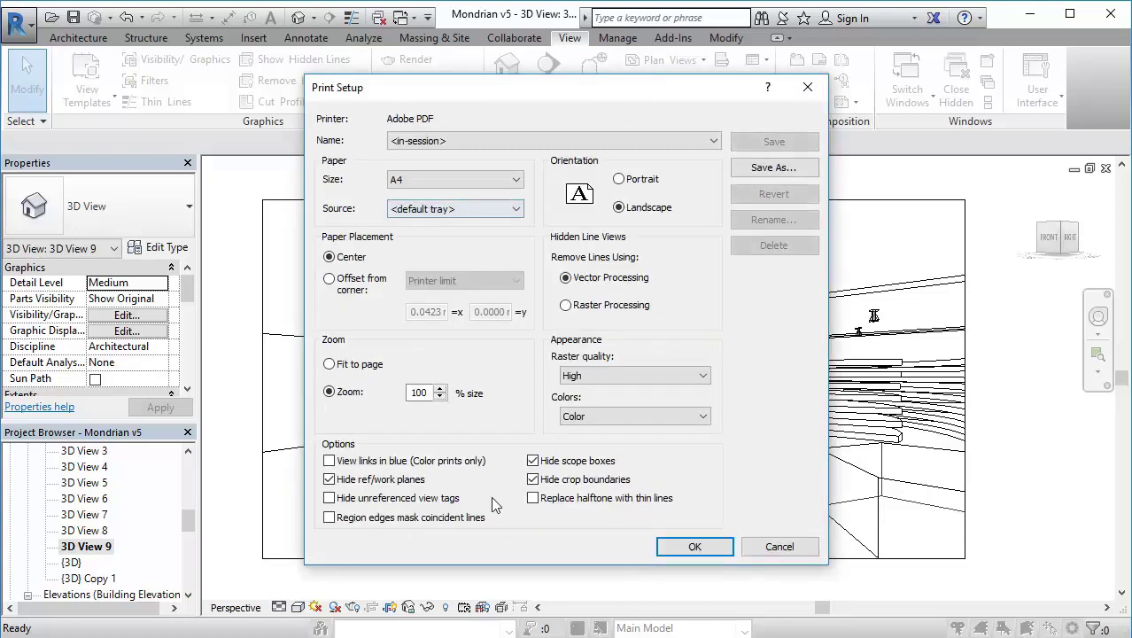
{"action": "left_click", "coordinate": [768, 551]}
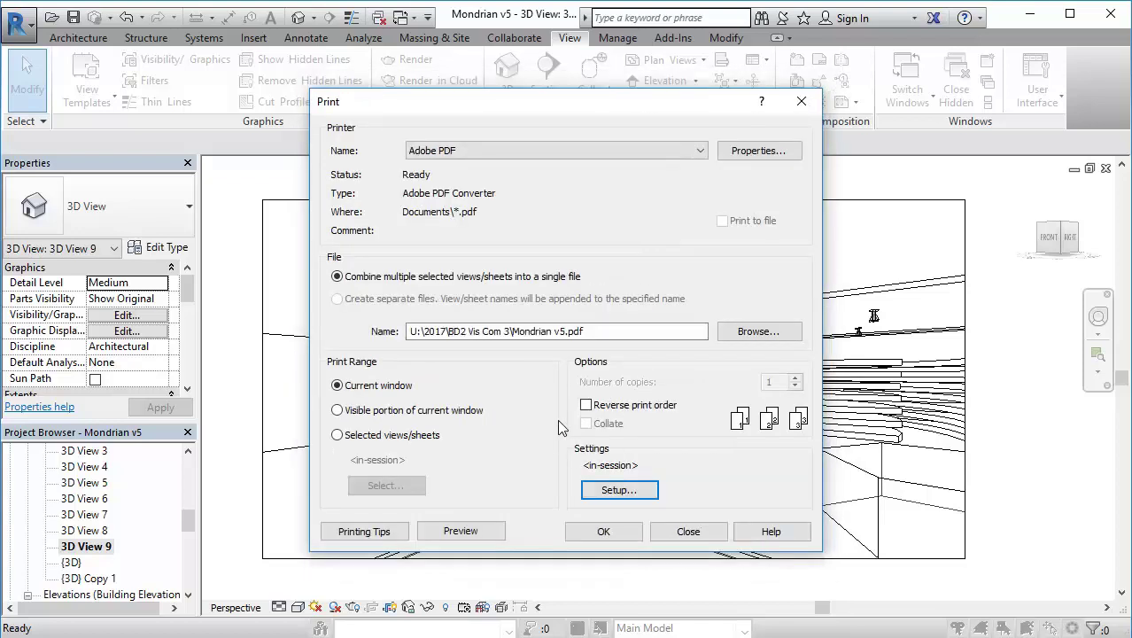
{"action": "left_click", "coordinate": [461, 530]}
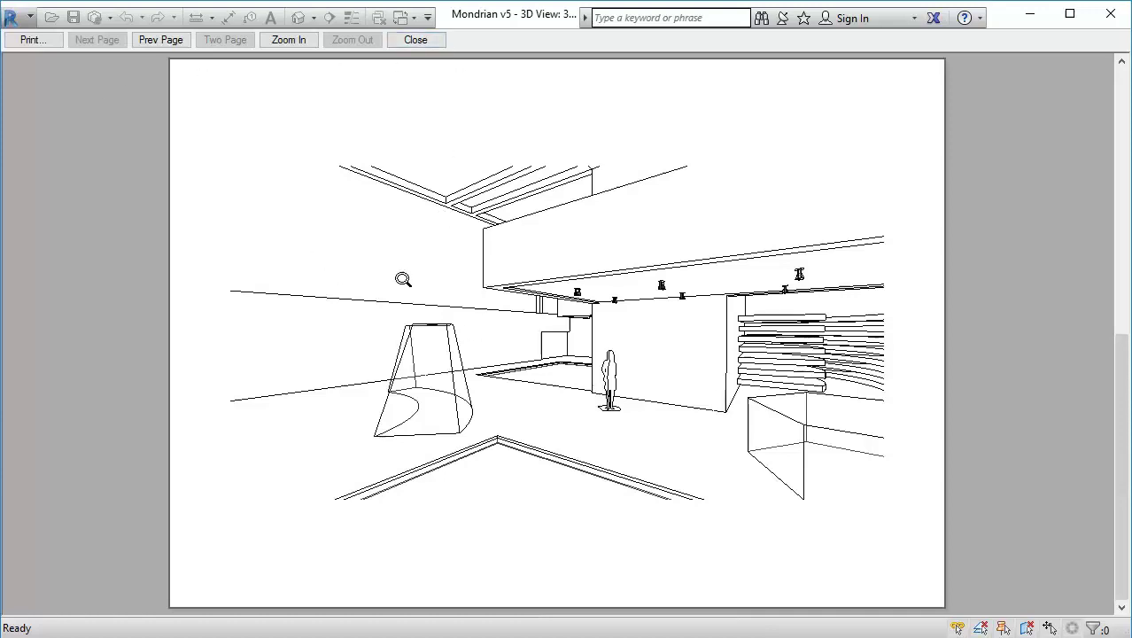
Print the perspective view from the preview to Adobe PDF, saving the file as Mondrian v5 perspective
{"action": "left_click", "coordinate": [32, 40]}
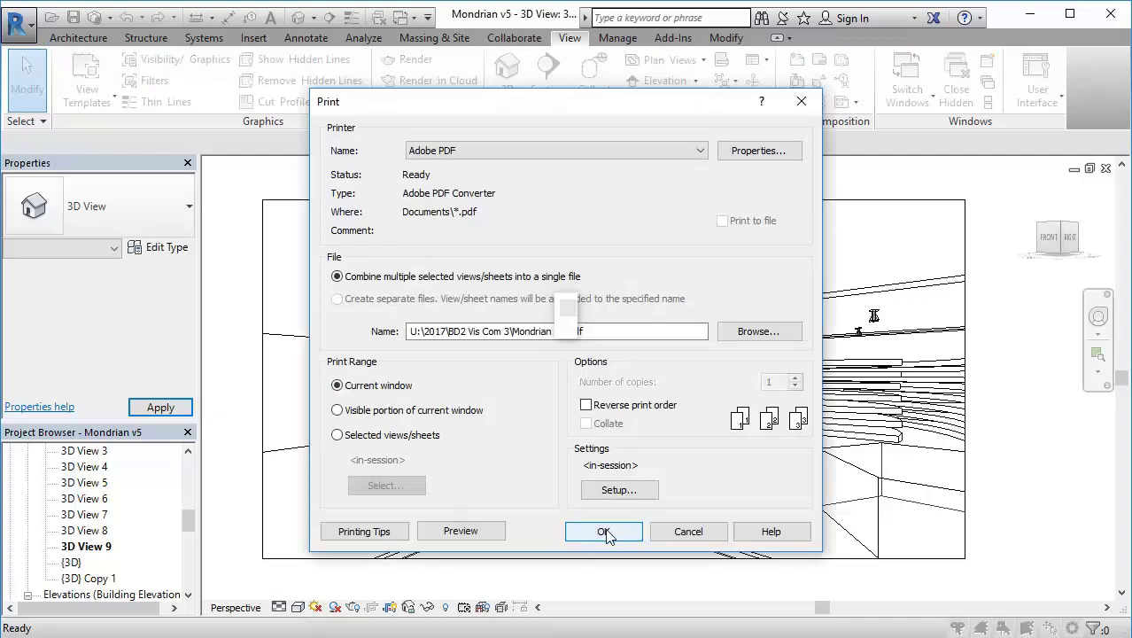
{"action": "left_click", "coordinate": [605, 531]}
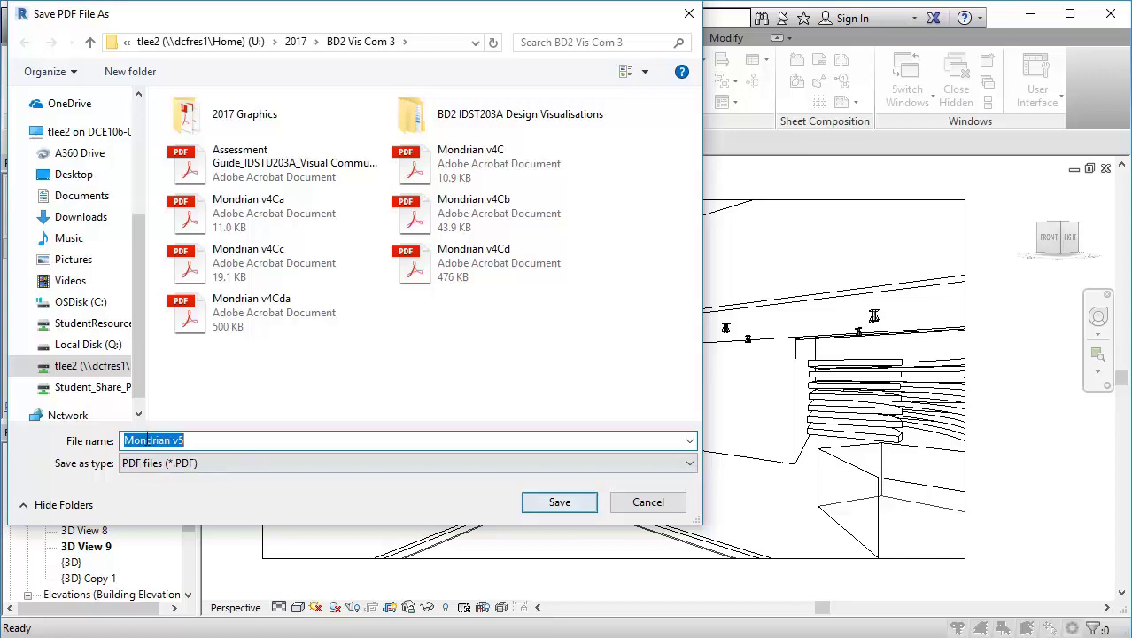
{"action": "left_click", "coordinate": [200, 440]}
{"action": "type", "text": "perspective"}
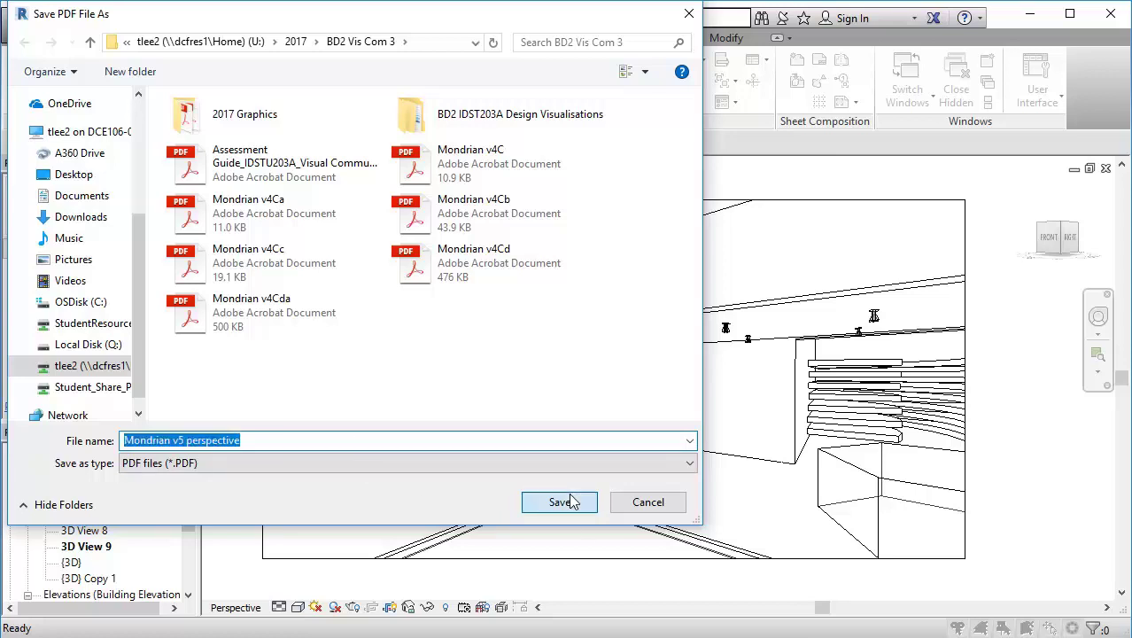
{"action": "left_click", "coordinate": [560, 502]}
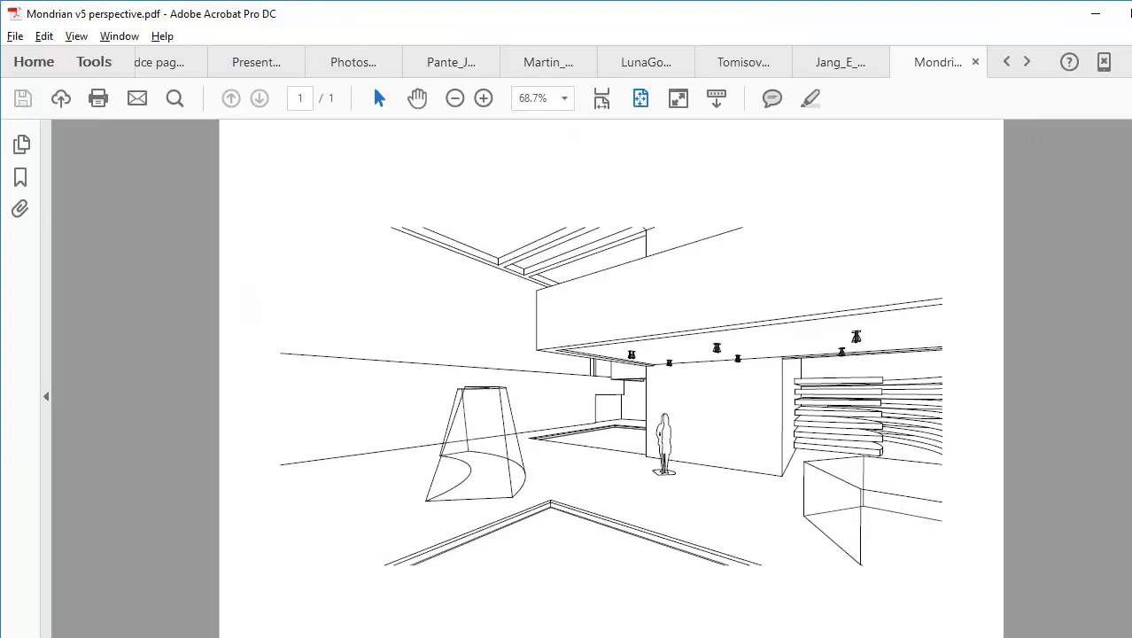
Dismiss the scanned-page alert and cancel the text recognition and assistive reading setup for the PDF
{"action": "mouse_move", "coordinate": [1131, 310]}
{"action": "left_mouse_down"}
{"action": "mouse_move", "coordinate": [1113, 323]}
{"action": "mouse_move", "coordinate": [1131, 328]}
{"action": "left_mouse_up"}
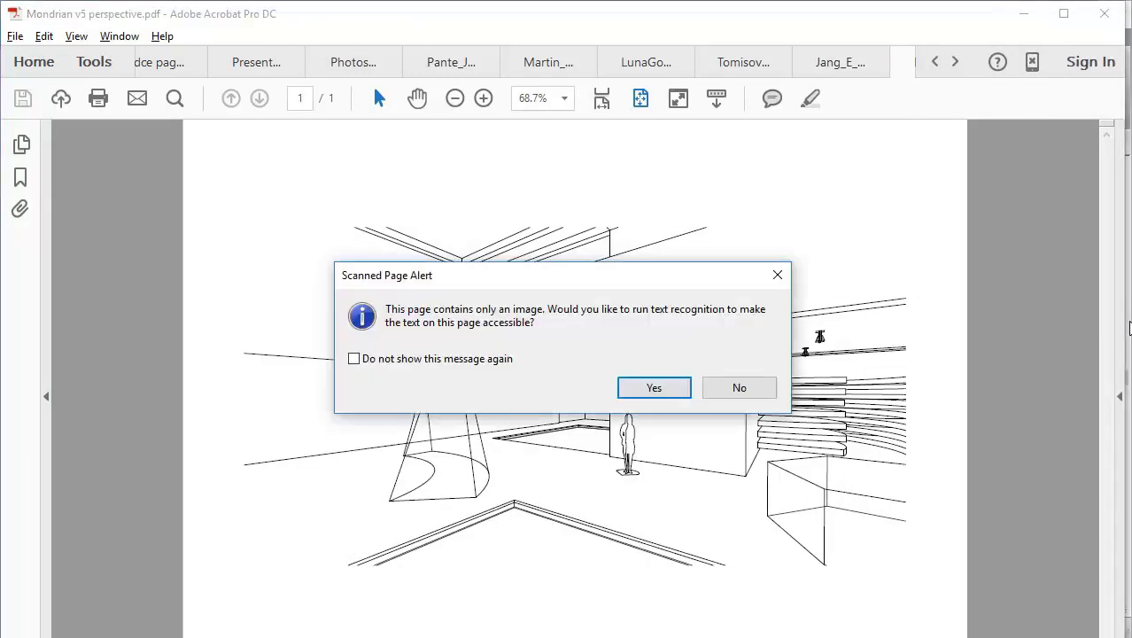
{"action": "left_click", "coordinate": [847, 13]}
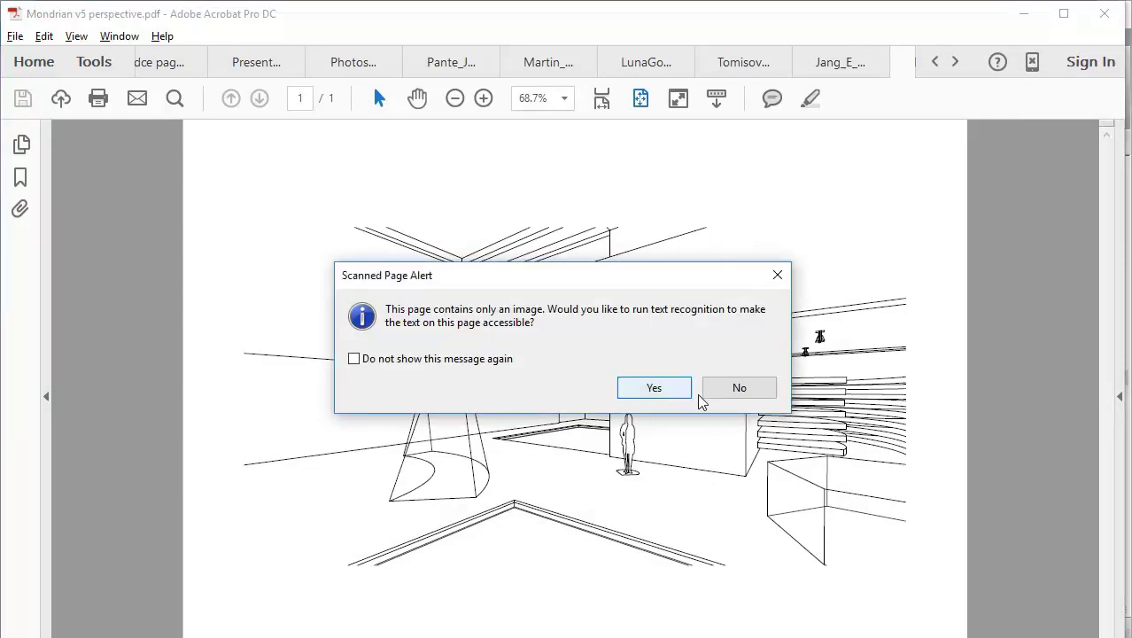
{"action": "left_click", "coordinate": [656, 399]}
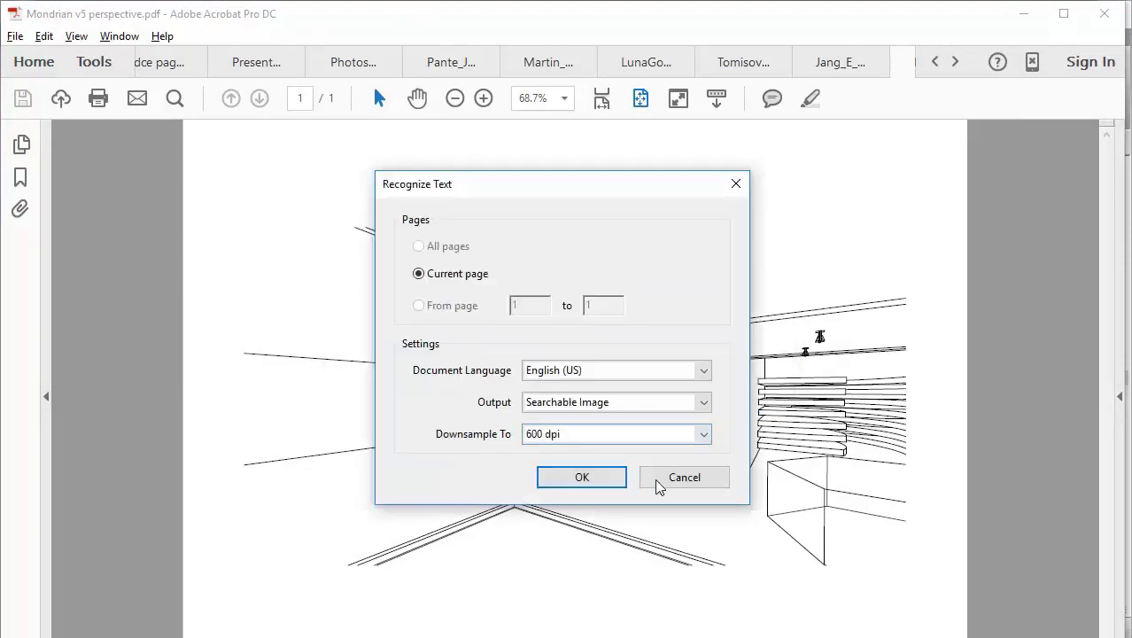
{"action": "left_click", "coordinate": [678, 477]}
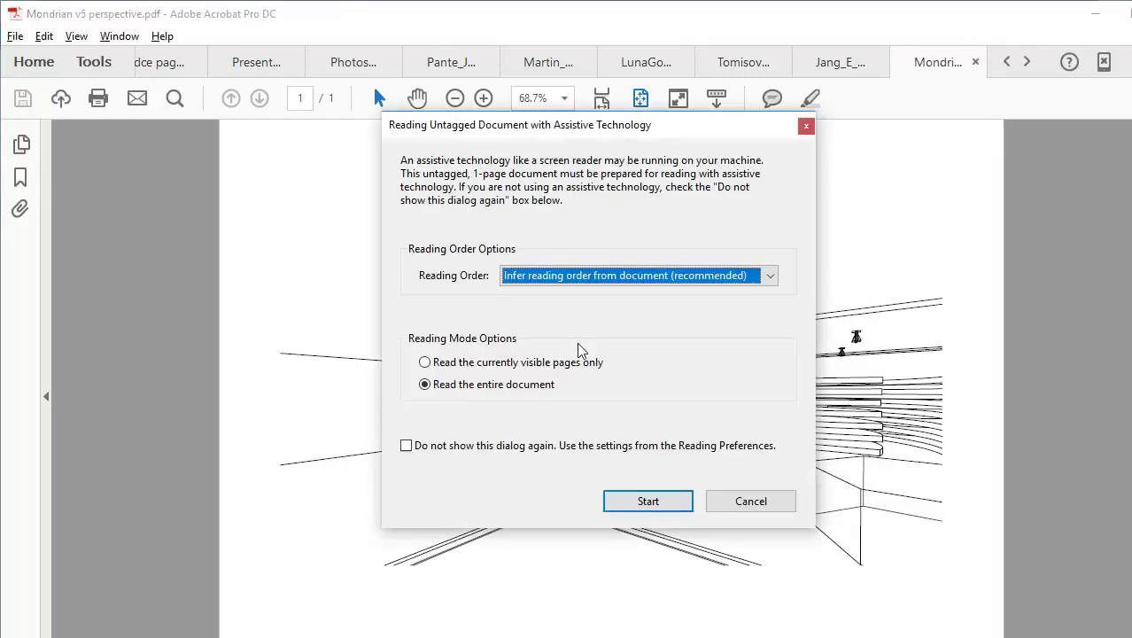
{"action": "left_click", "coordinate": [733, 497]}
Shrink the Acrobat window and reposition it over the Revit window
{"action": "left_click_drag", "start_coordinate": [314, 19], "coordinate": [347, 37]}
{"action": "left_click_drag", "start_coordinate": [36, 19], "coordinate": [154, 120]}
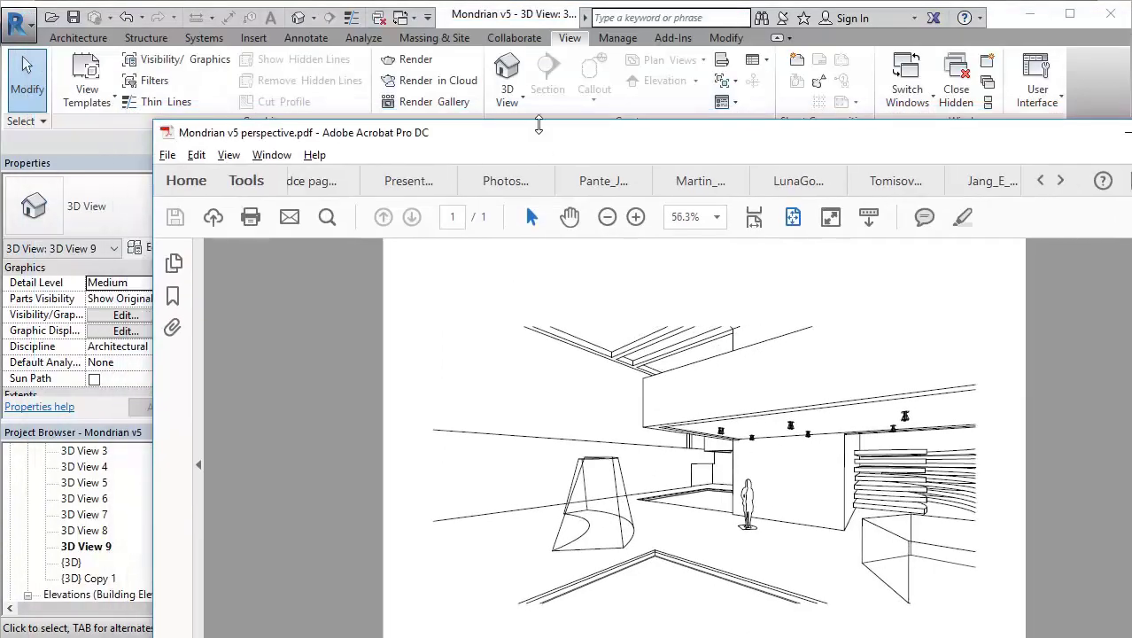
{"action": "left_click_drag", "start_coordinate": [541, 148], "coordinate": [387, 17]}
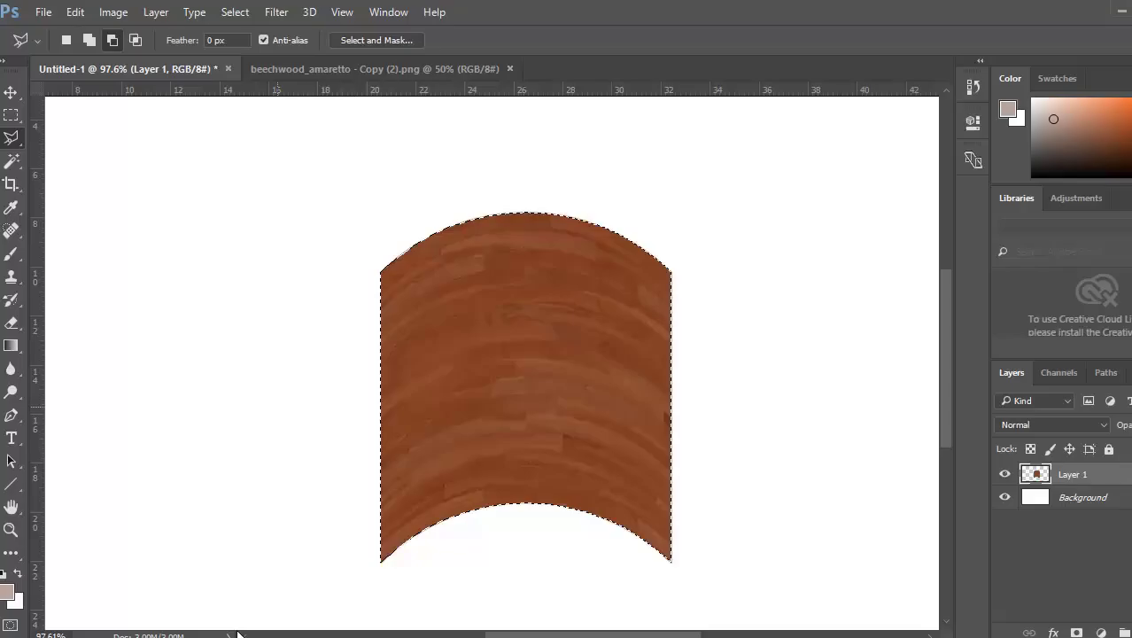
Switch to Photoshop and browse for a file to open in the home drive's 2017 > BD2 Vis Com 3 folder
{"action": "left_click", "coordinate": [43, 12]}
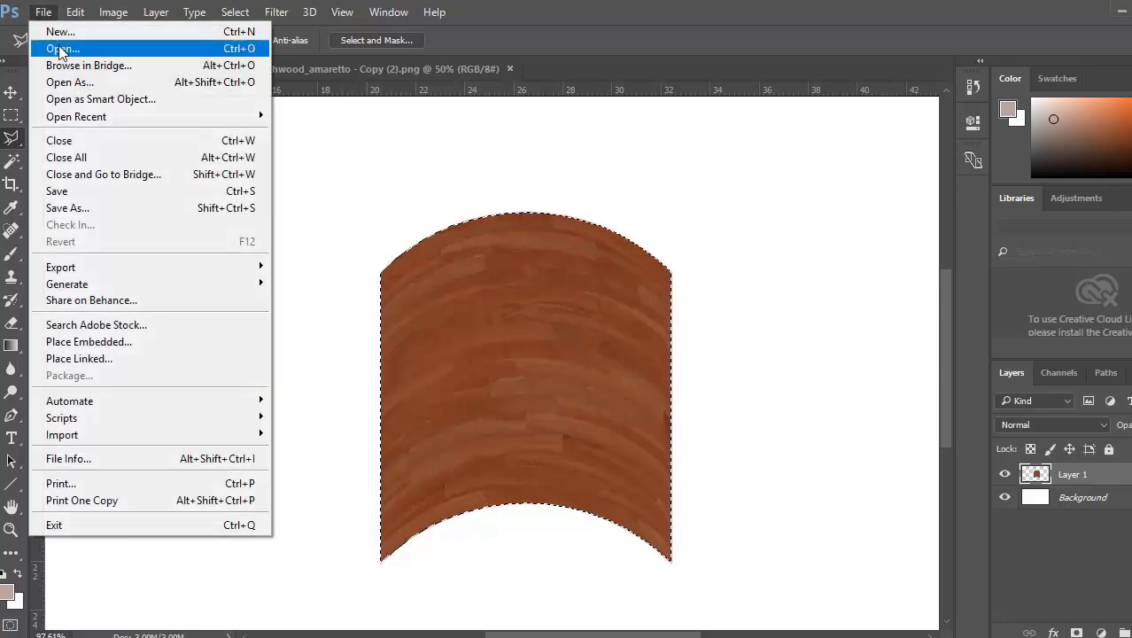
{"action": "left_click", "coordinate": [51, 45]}
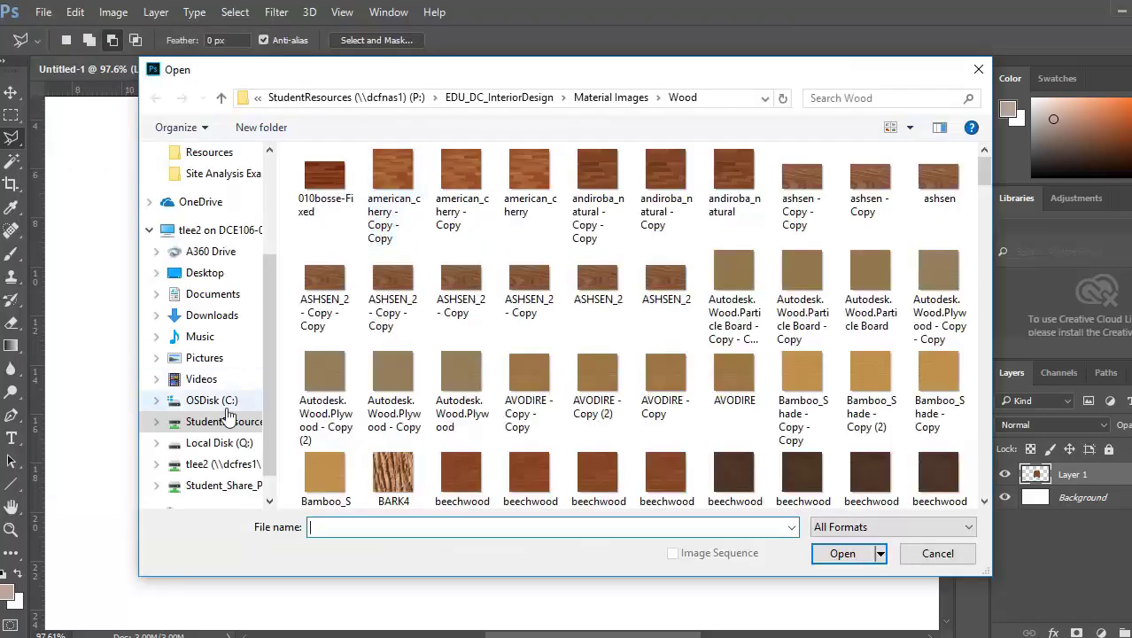
{"action": "left_click", "coordinate": [213, 463]}
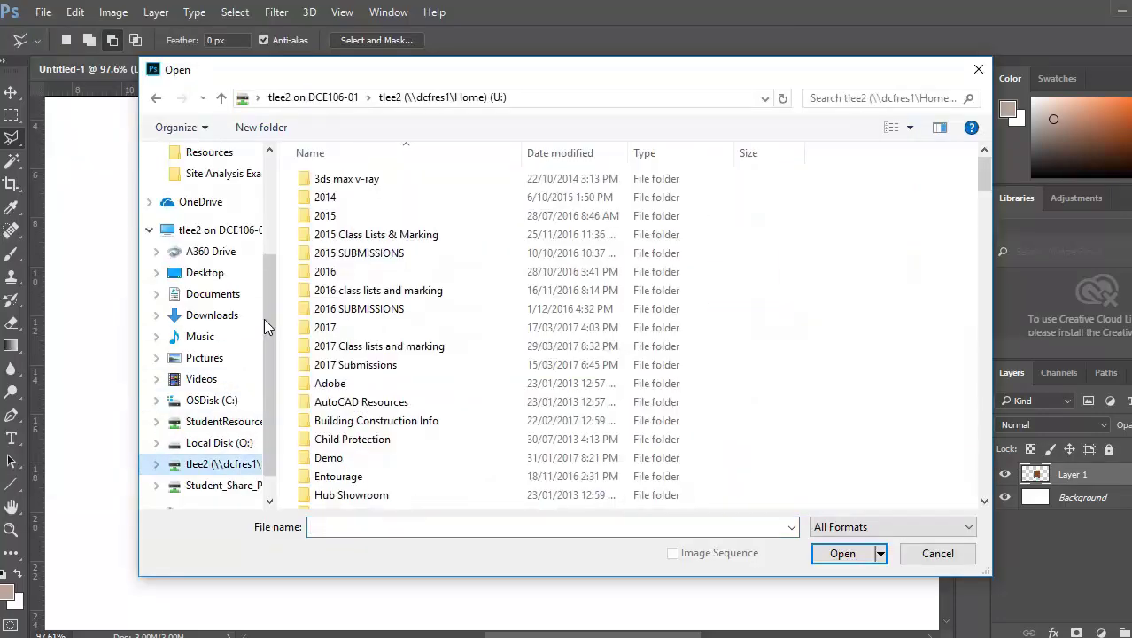
{"action": "double_click", "coordinate": [325, 327]}
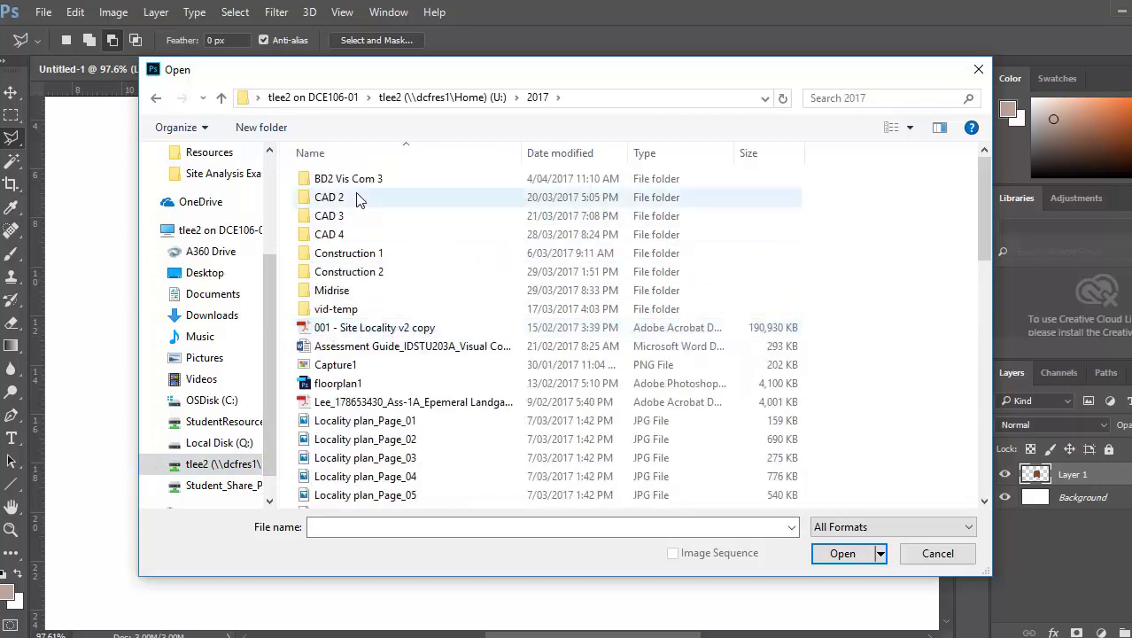
{"action": "double_click", "coordinate": [352, 180]}
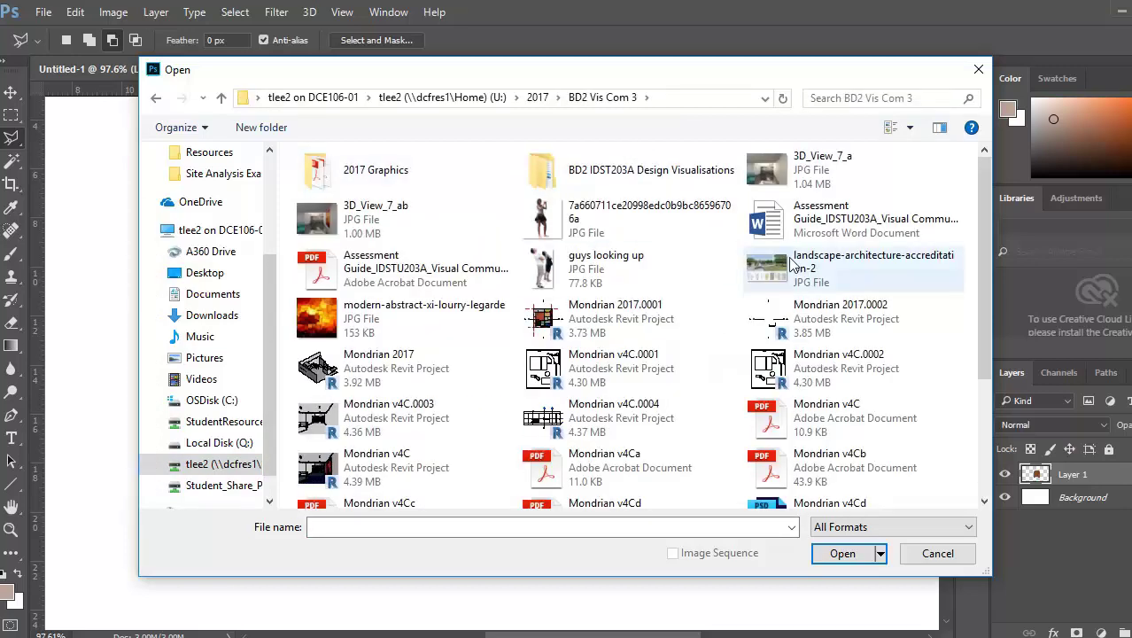
{"action": "left_click", "coordinate": [890, 182]}
{"action": "right_click", "coordinate": [904, 172]}
{"action": "left_click", "coordinate": [702, 257]}
{"action": "right_click", "coordinate": [702, 254]}
{"action": "right_click", "coordinate": [702, 228]}
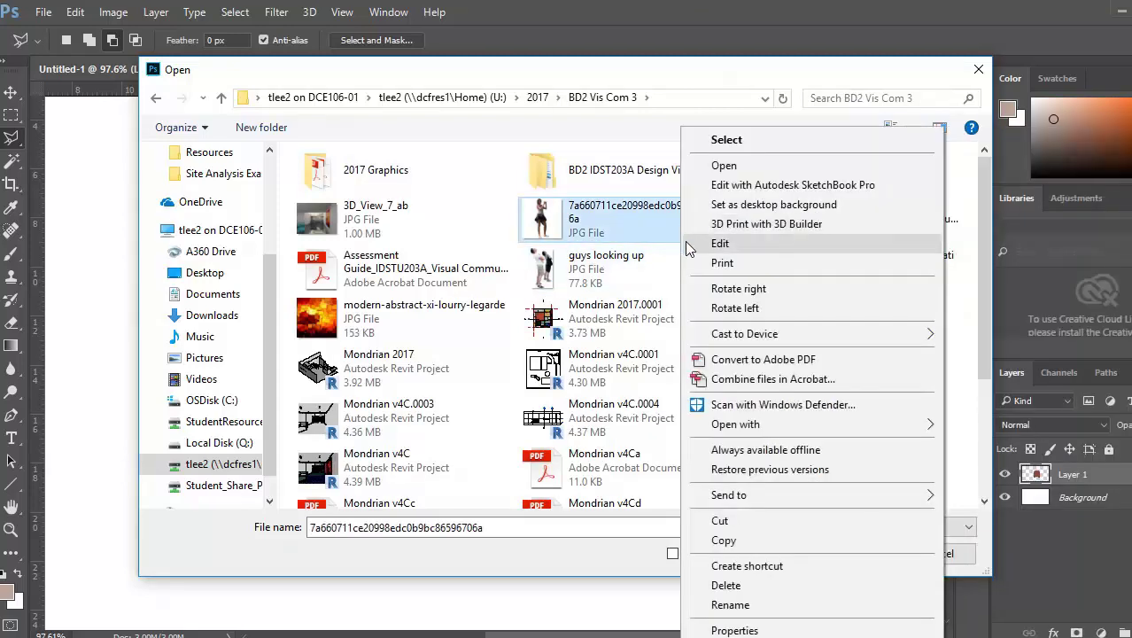
{"action": "left_click", "coordinate": [743, 243]}
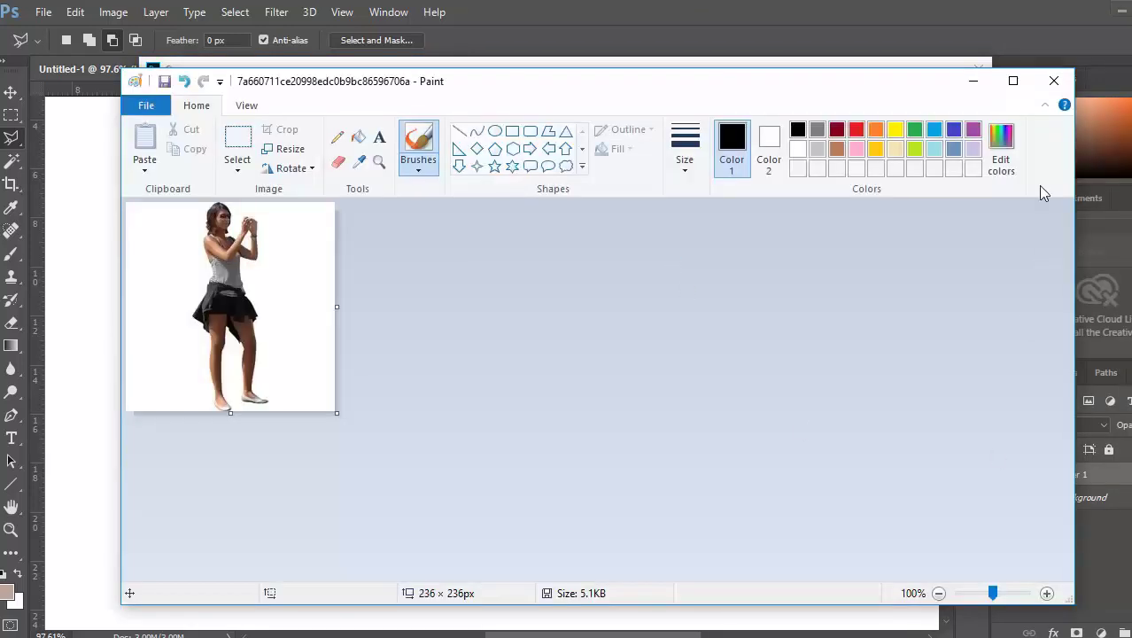
{"action": "left_click", "coordinate": [1053, 81]}
{"action": "left_click", "coordinate": [608, 372]}
{"action": "left_click", "coordinate": [470, 229]}
{"action": "right_click", "coordinate": [469, 229]}
{"action": "left_click", "coordinate": [458, 176]}
{"action": "right_click", "coordinate": [458, 177]}
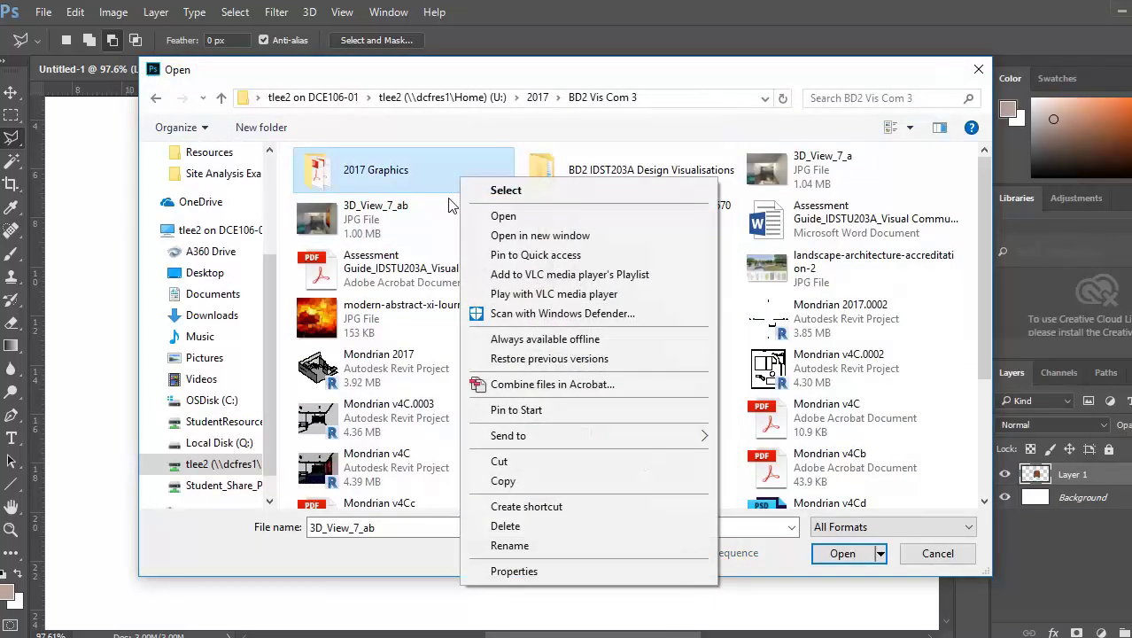
{"action": "right_click", "coordinate": [437, 203]}
{"action": "left_click", "coordinate": [955, 190]}
{"action": "right_click", "coordinate": [955, 188]}
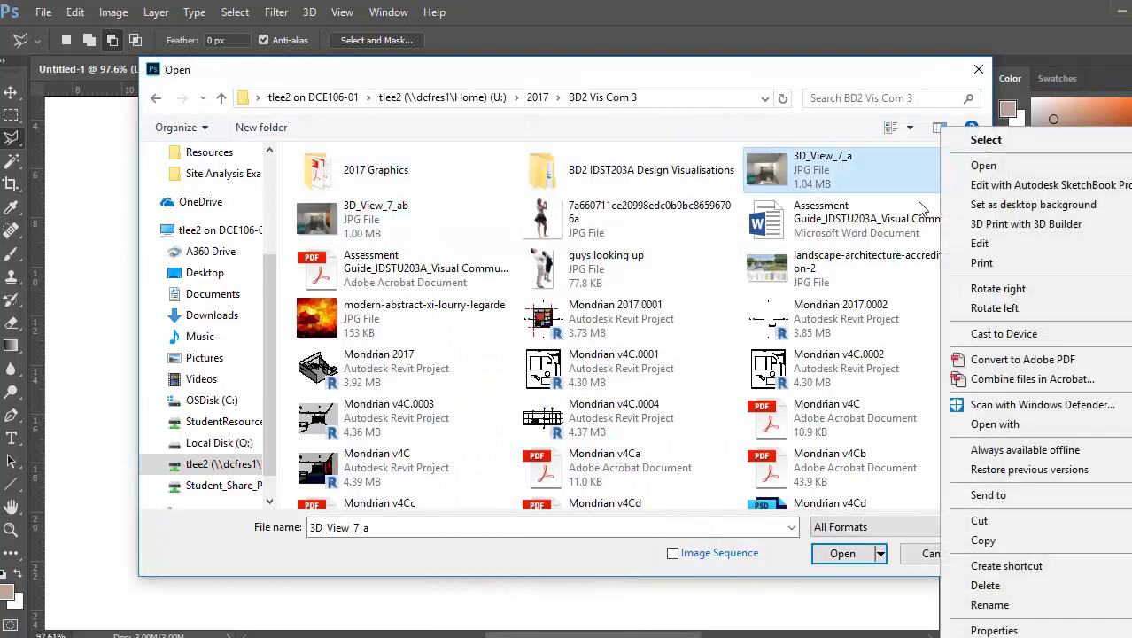
{"action": "right_click", "coordinate": [921, 213]}
Show the folder's files as Details and sort them by date modified, newest first
{"action": "left_click", "coordinate": [910, 131]}
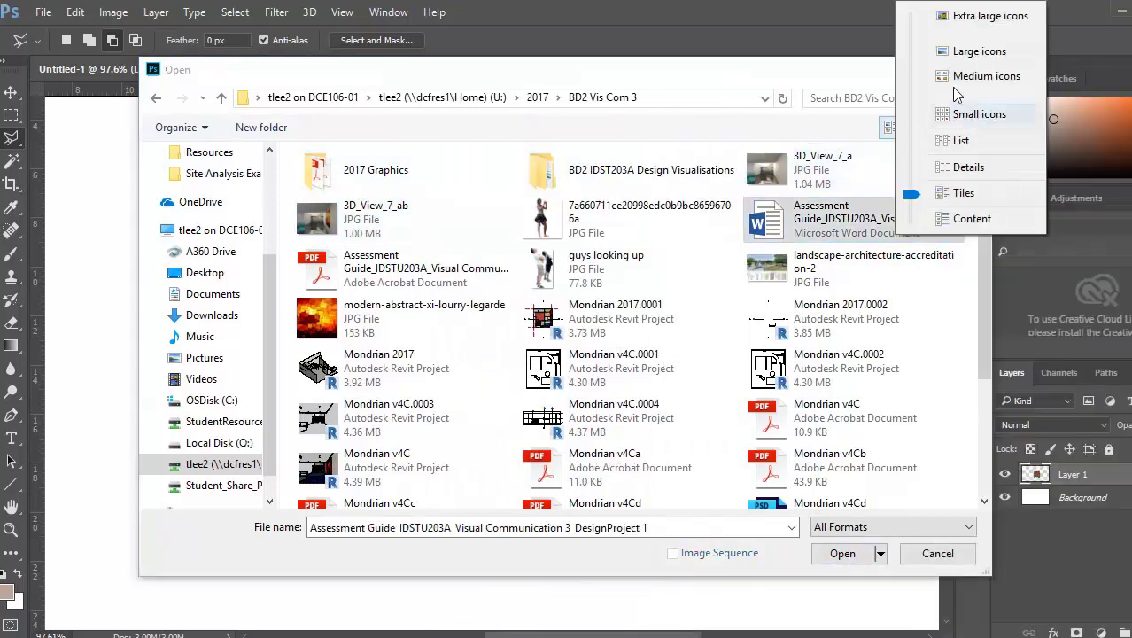
{"action": "left_click", "coordinate": [948, 167]}
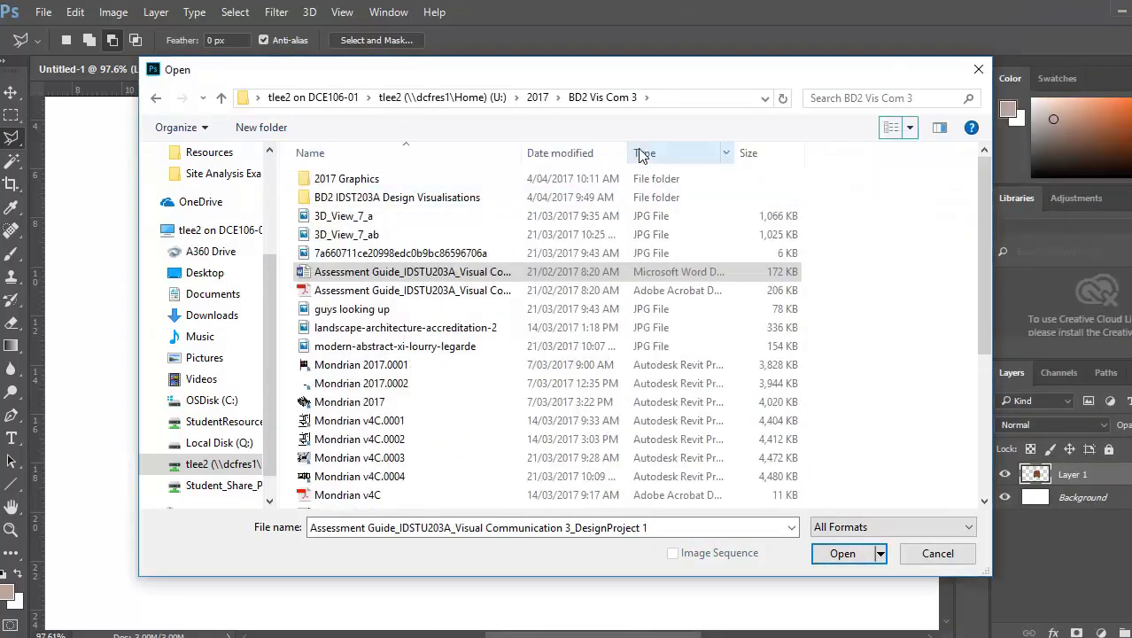
{"action": "left_click", "coordinate": [554, 156]}
{"action": "left_click", "coordinate": [554, 156]}
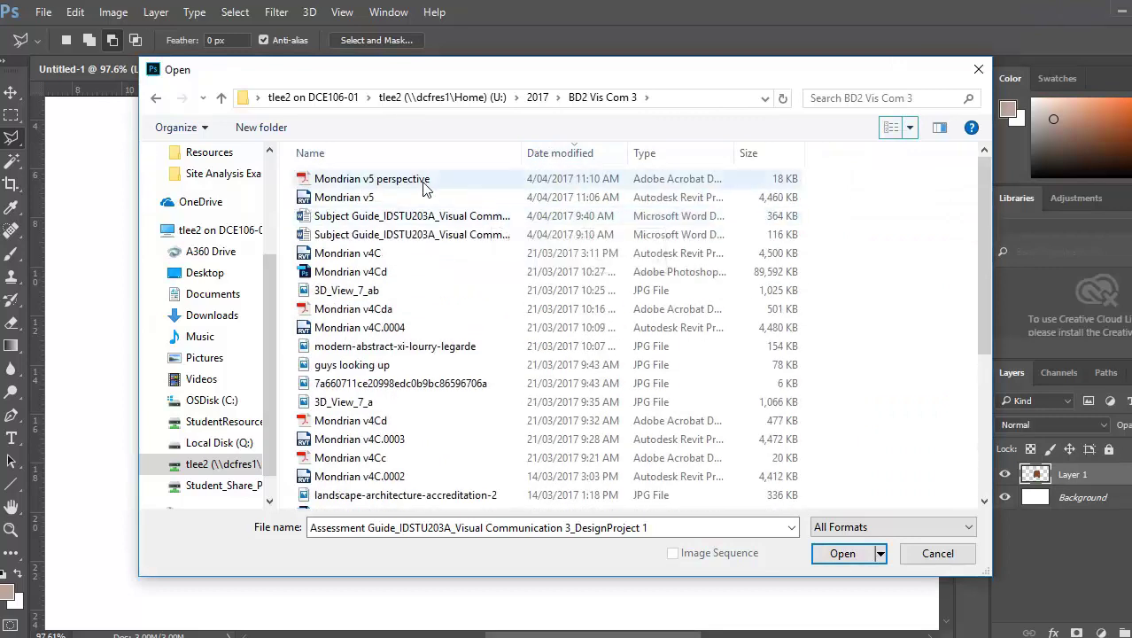
Open the Mondrian v5 perspective PDF, importing its page at 29.7 × 21 cm, 300 pixels/inch, in 8-bit Grayscale mode
{"action": "left_click", "coordinate": [391, 185]}
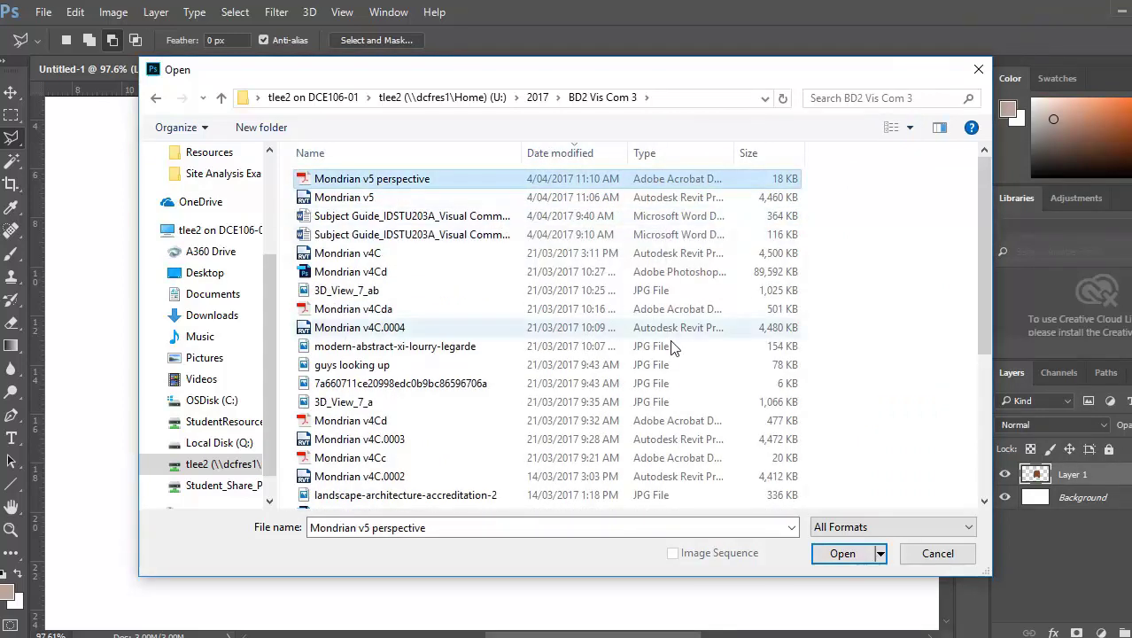
{"action": "left_click", "coordinate": [841, 554]}
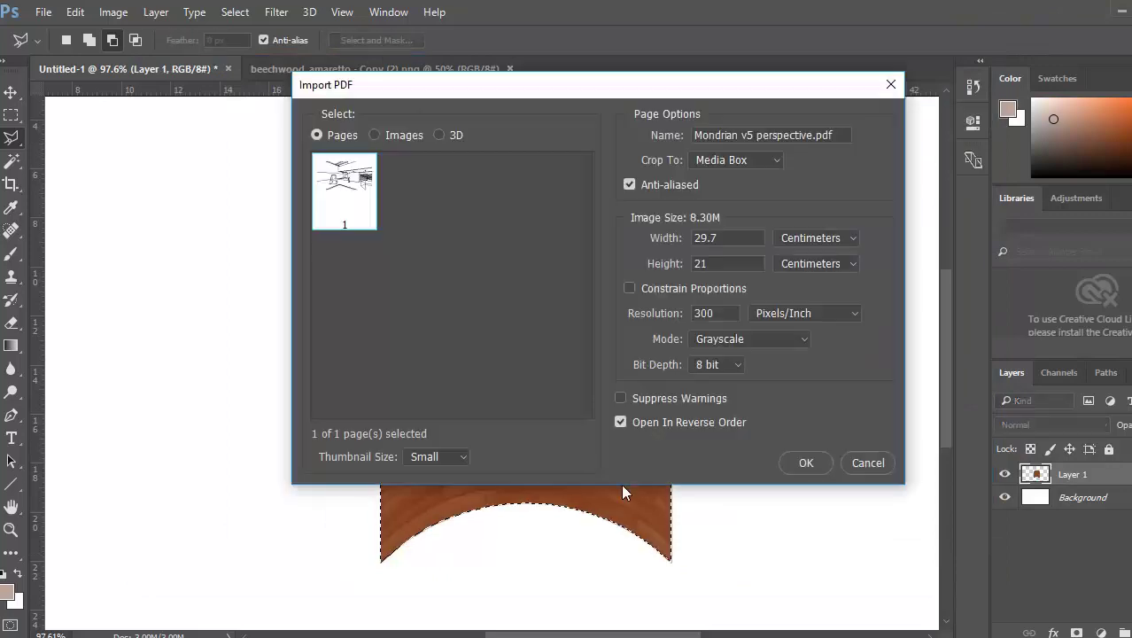
{"action": "left_click", "coordinate": [804, 463]}
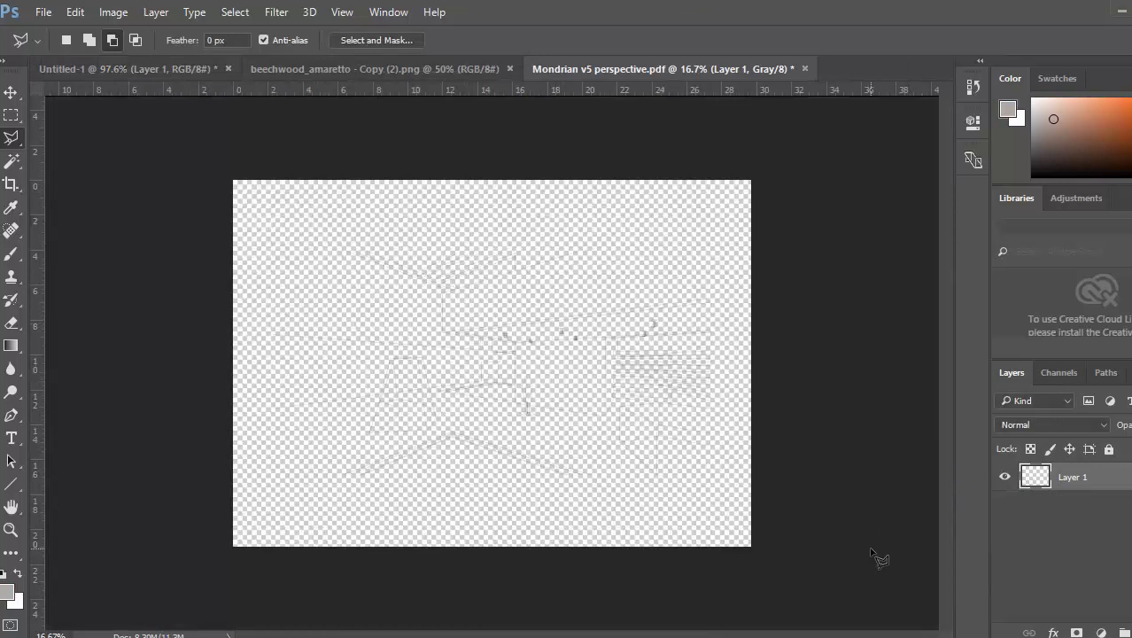
Resize the Photoshop window so that the whole workspace, including the layer controls, fits on the screen
{"action": "left_click", "coordinate": [1131, 12]}
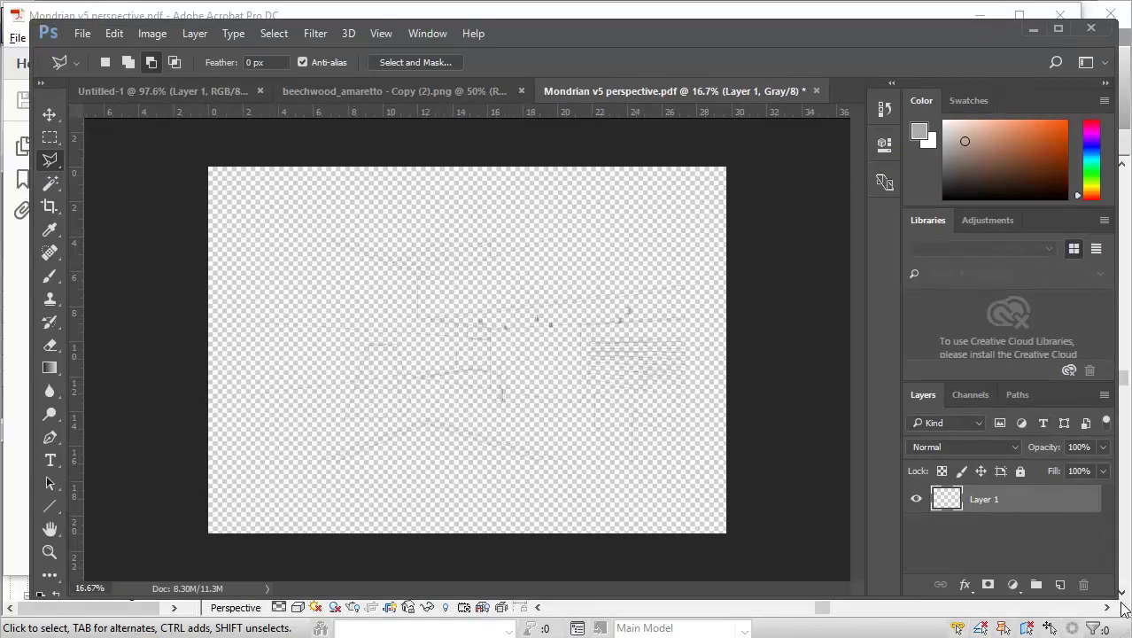
{"action": "left_click_drag", "start_coordinate": [1118, 602], "coordinate": [1128, 625]}
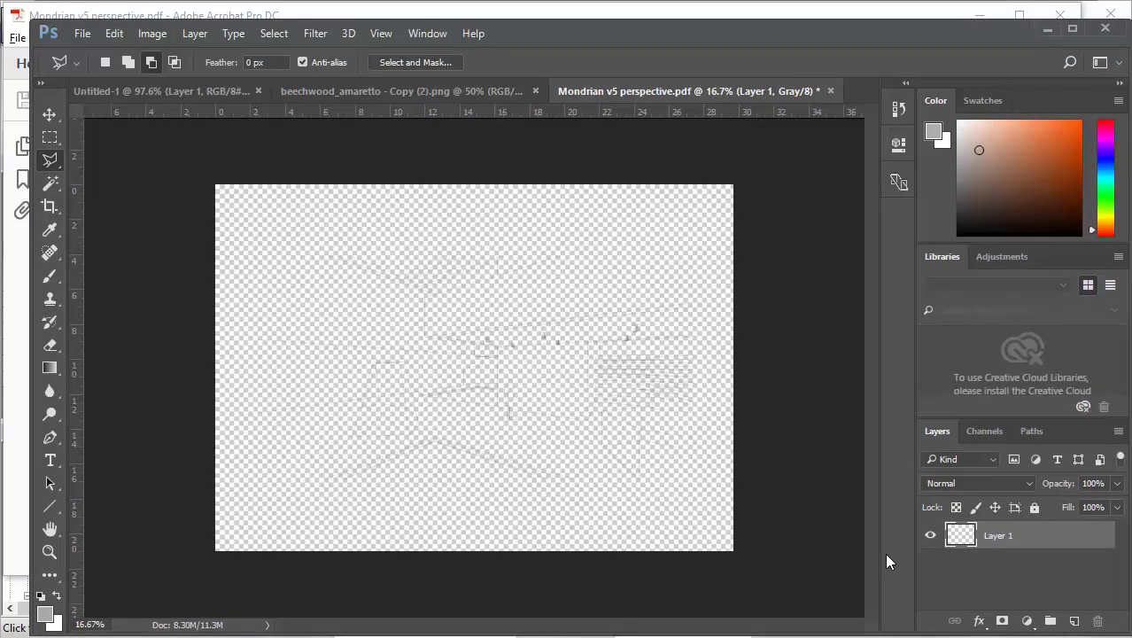
{"action": "left_click", "coordinate": [1071, 29]}
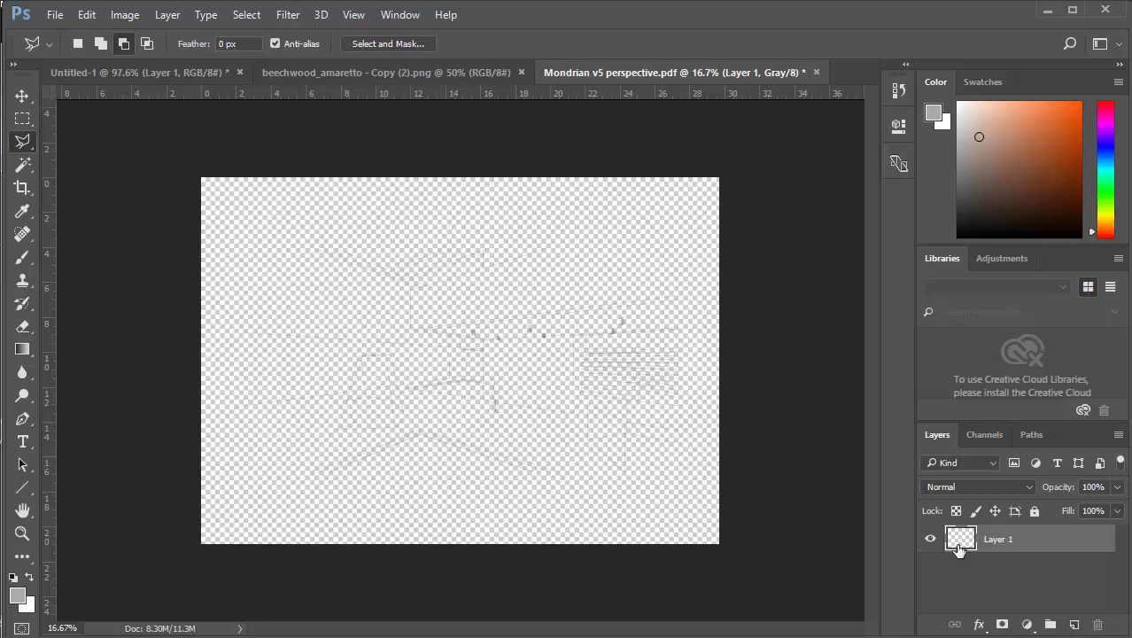
Duplicate the imported drawing layer and rename the original layer Background
{"action": "left_click_drag", "start_coordinate": [959, 543], "coordinate": [1077, 626]}
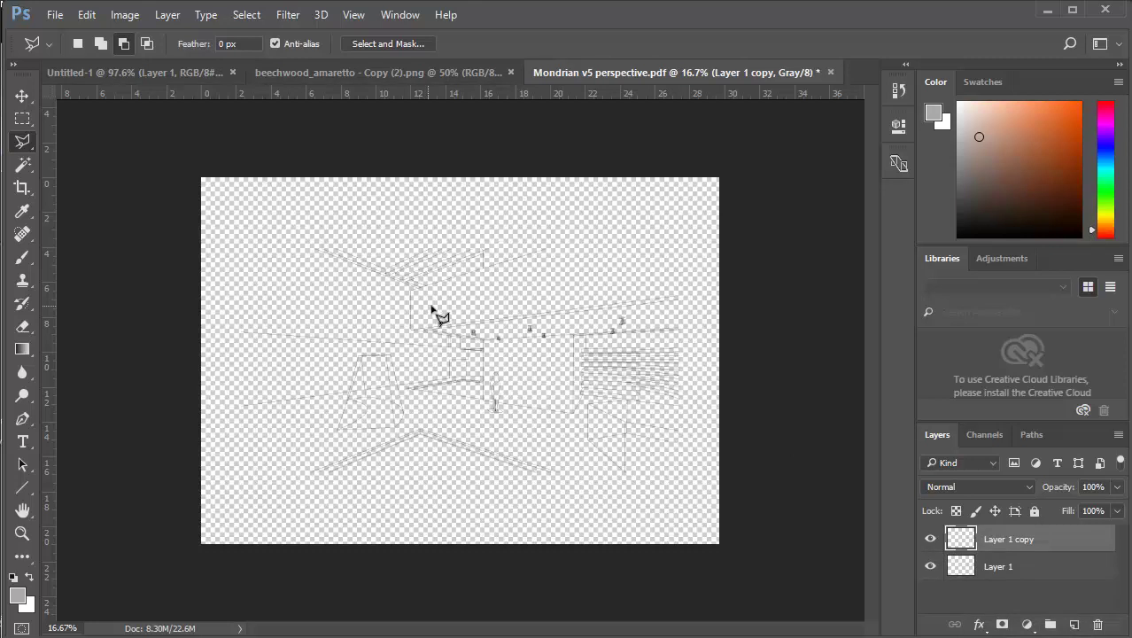
{"action": "left_click", "coordinate": [990, 567]}
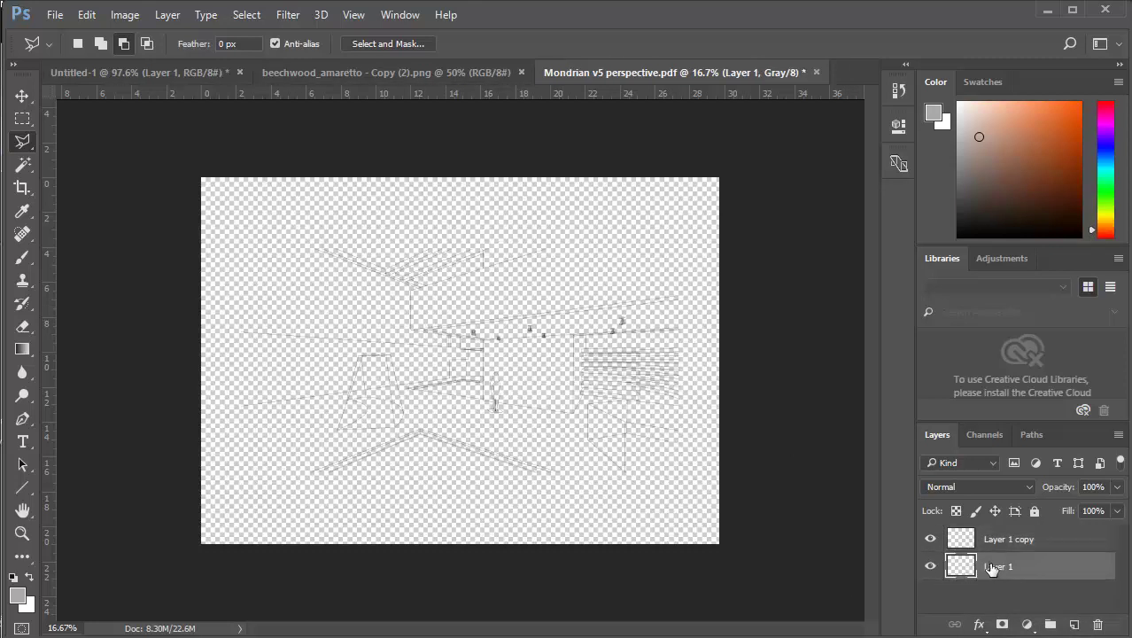
{"action": "double_click", "coordinate": [998, 571]}
{"action": "key", "text": "Return"}
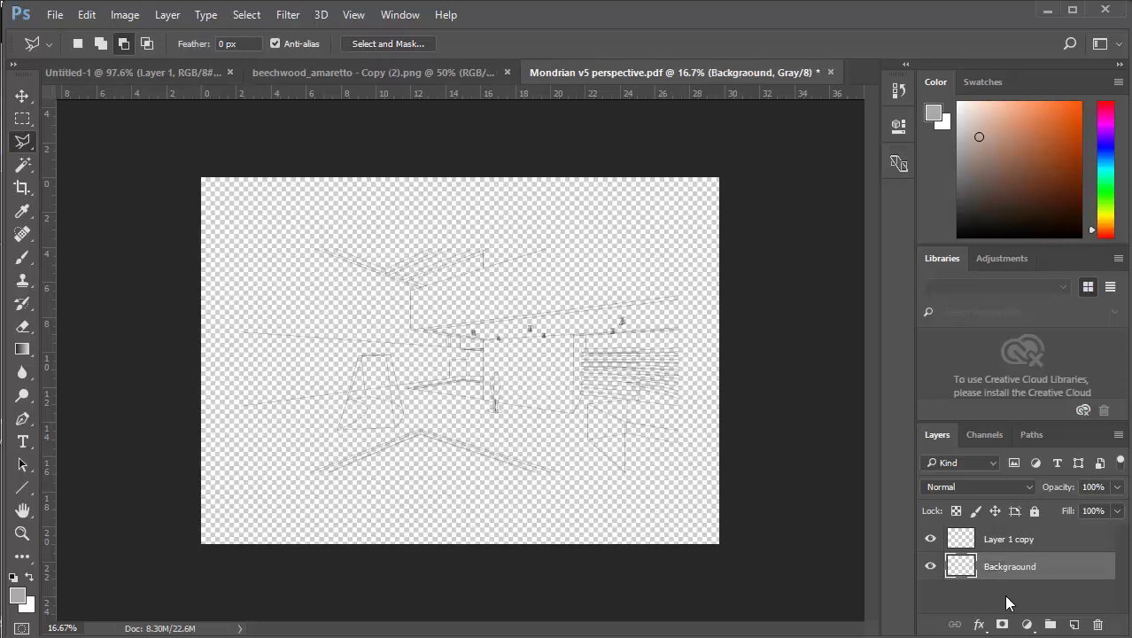
{"action": "double_click", "coordinate": [1018, 570]}
{"action": "left_click", "coordinate": [1017, 568]}
{"action": "key", "text": "BackSpace"}
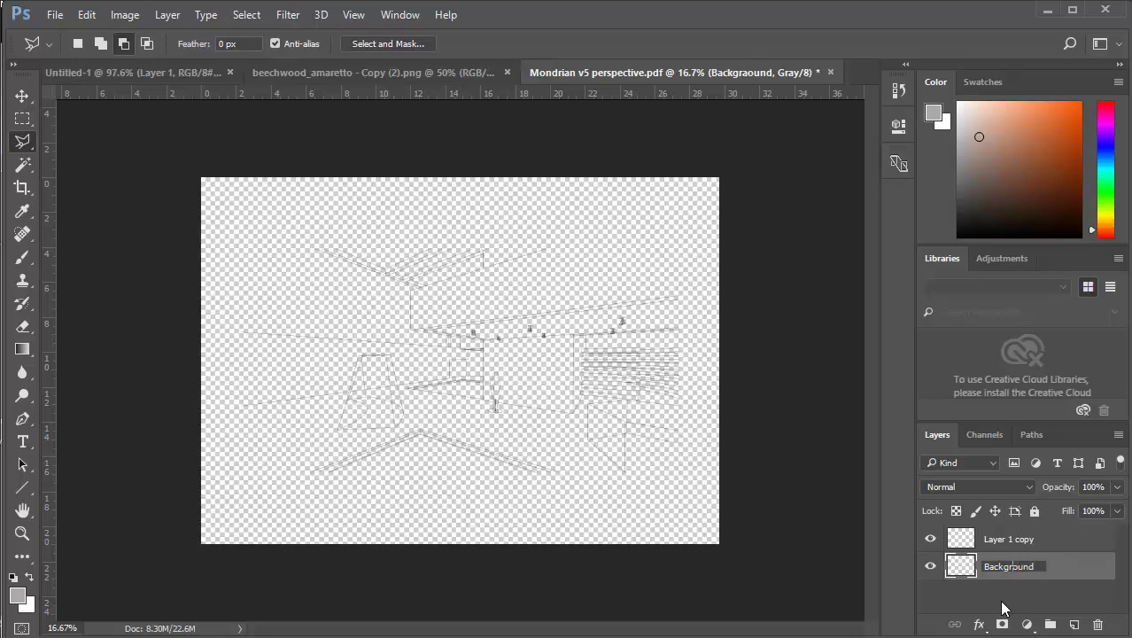
{"action": "key", "text": "Return"}
Rename the duplicated drawing layer Linework
{"action": "double_click", "coordinate": [1009, 540]}
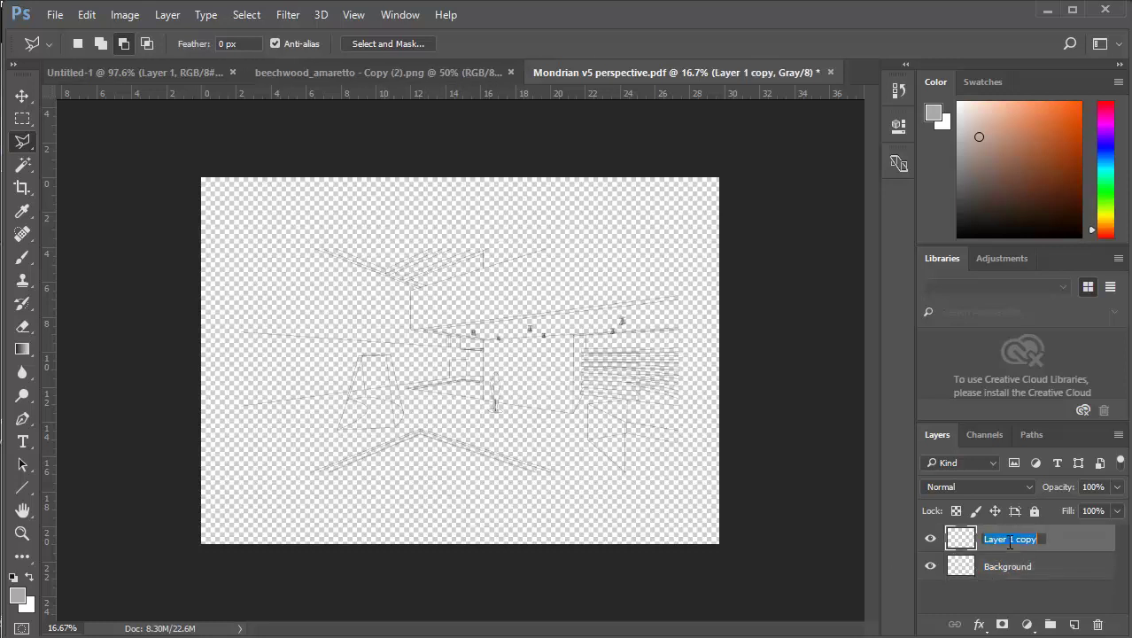
{"action": "type", "text": "Linework"}
{"action": "key", "text": "Return"}
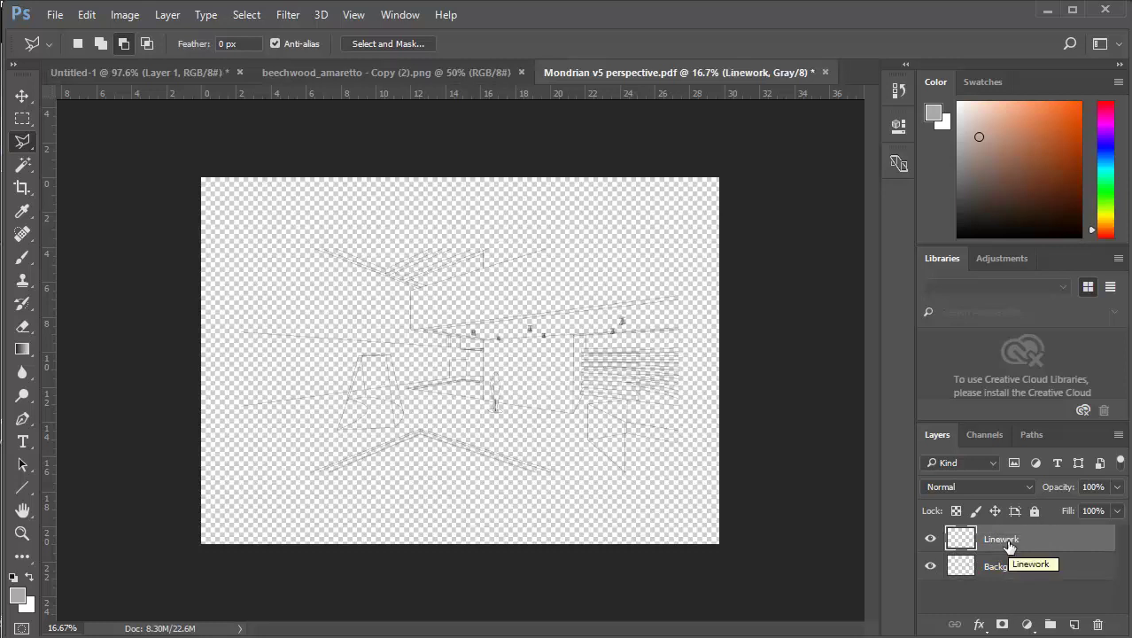
Add a new layer directly above the Background layer and fill it with white at 100% opacity in Normal mode
{"action": "left_click", "coordinate": [970, 568]}
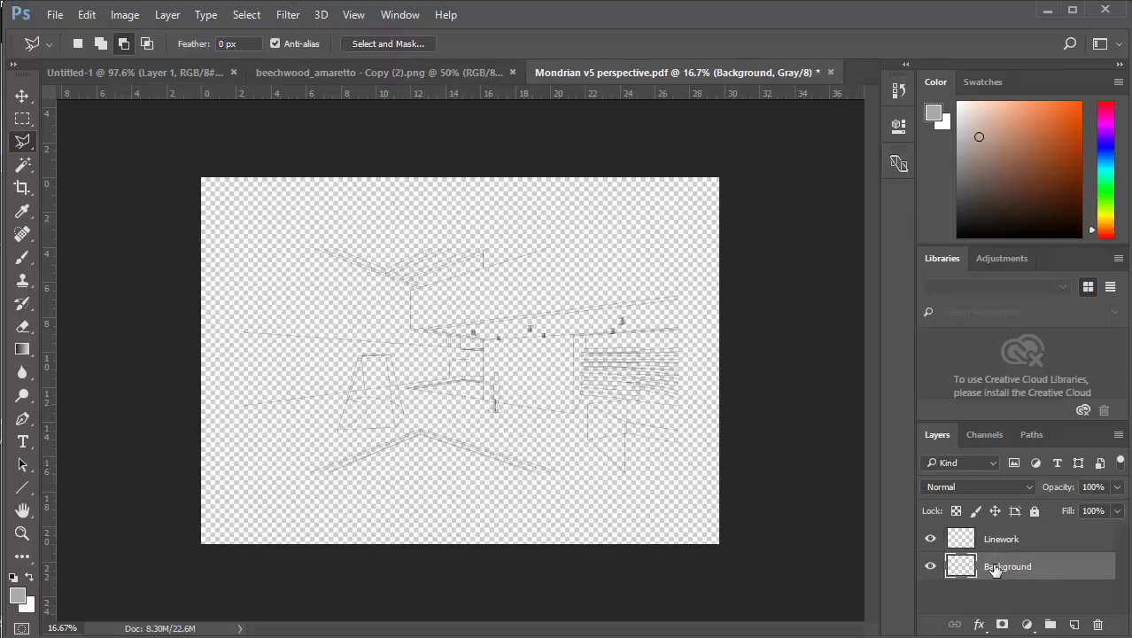
{"action": "left_click", "coordinate": [1074, 625]}
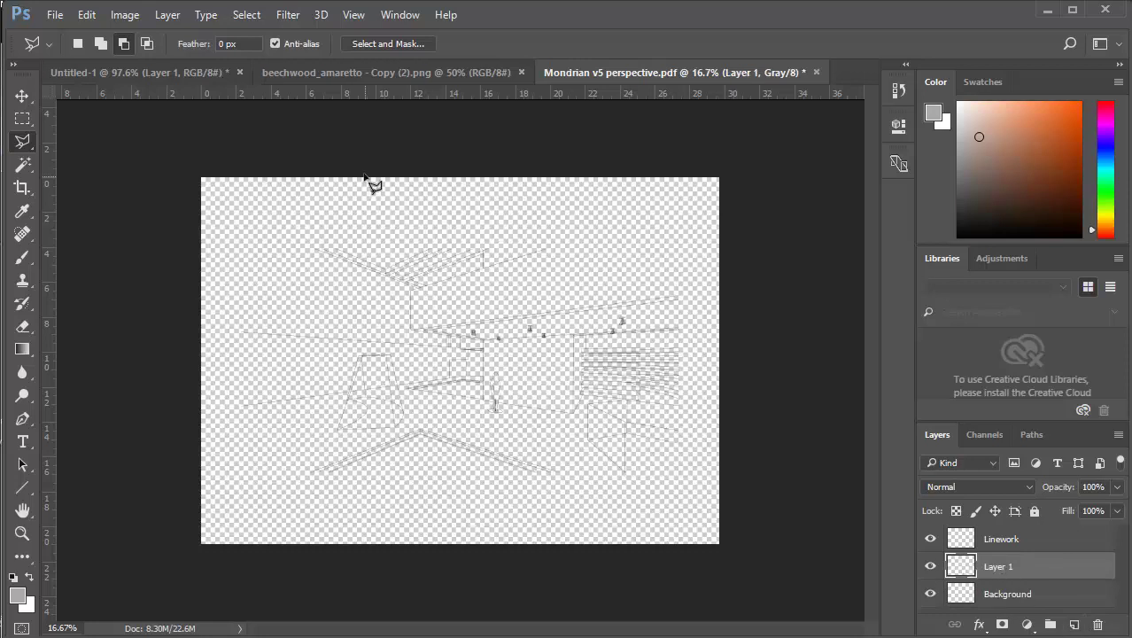
{"action": "left_click", "coordinate": [86, 15]}
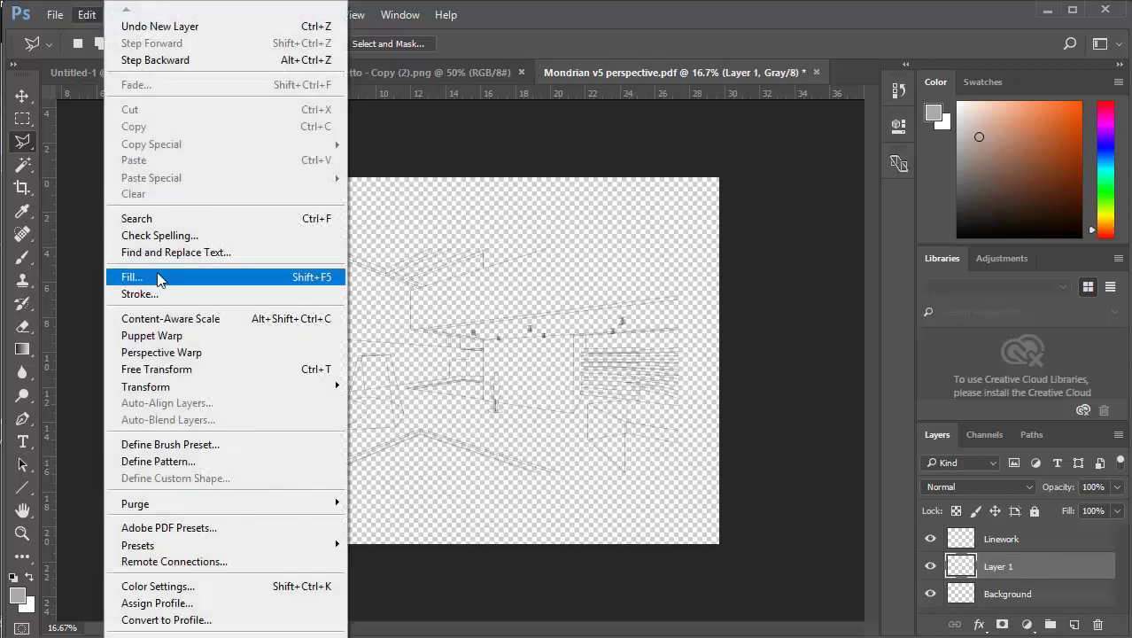
{"action": "left_click", "coordinate": [160, 277]}
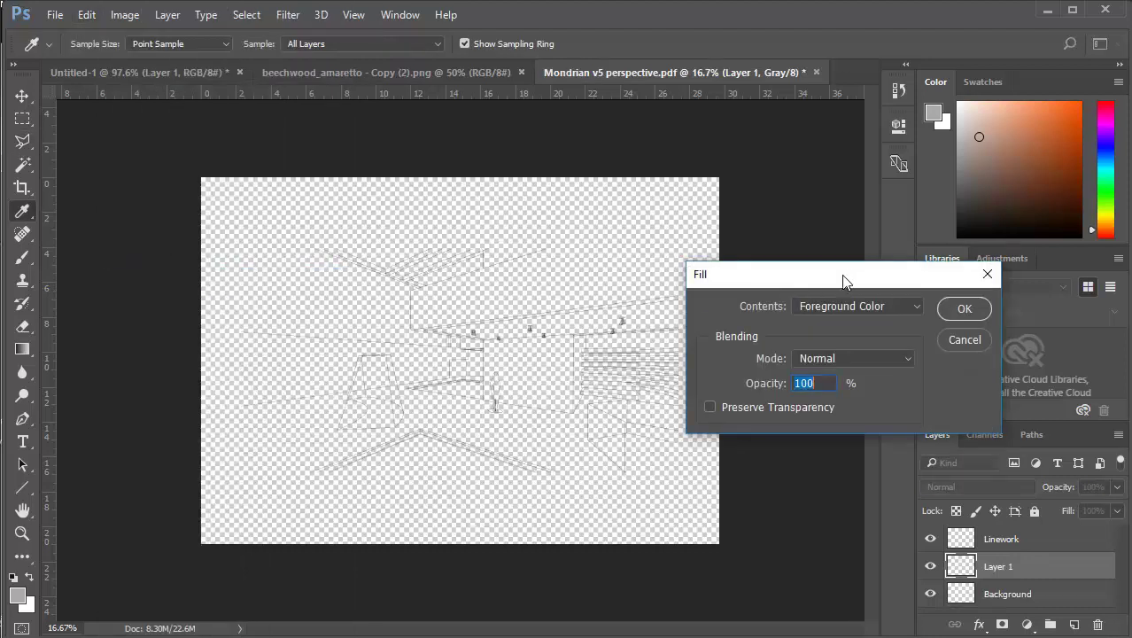
{"action": "left_click_drag", "start_coordinate": [862, 280], "coordinate": [564, 143]}
{"action": "left_click", "coordinate": [580, 174]}
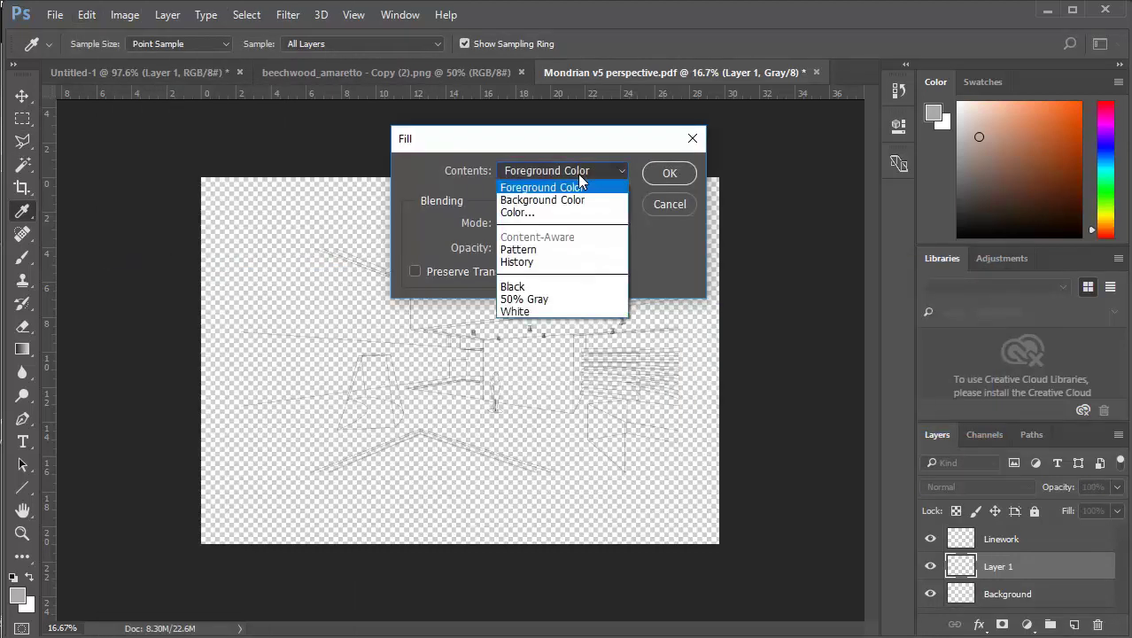
{"action": "left_click", "coordinate": [542, 311]}
{"action": "left_click", "coordinate": [670, 172]}
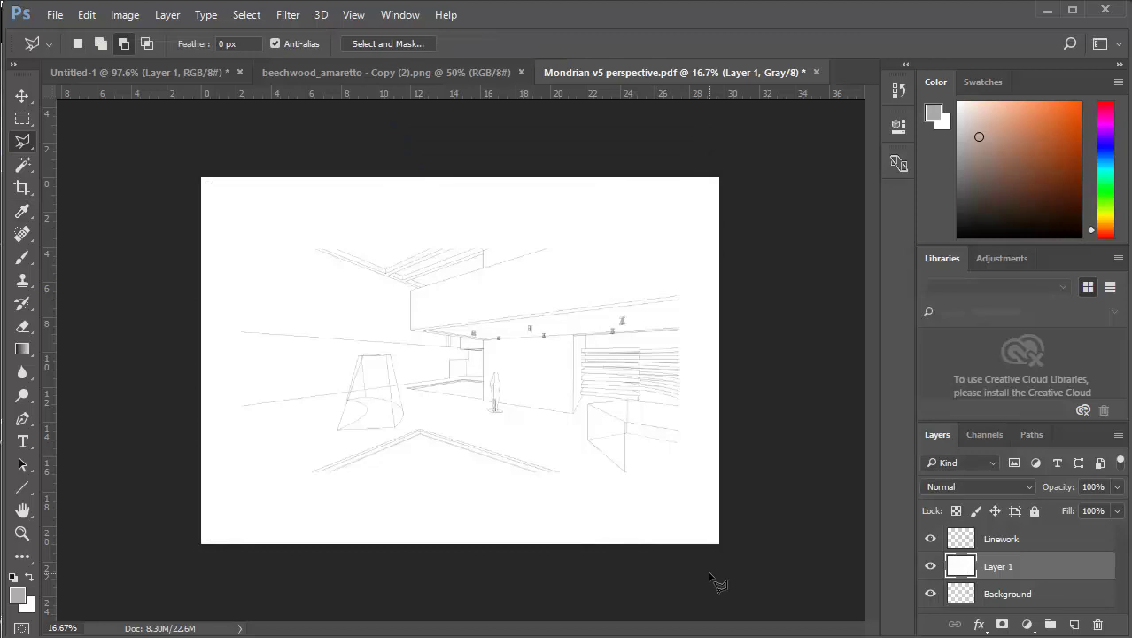
{"action": "left_click", "coordinate": [87, 15]}
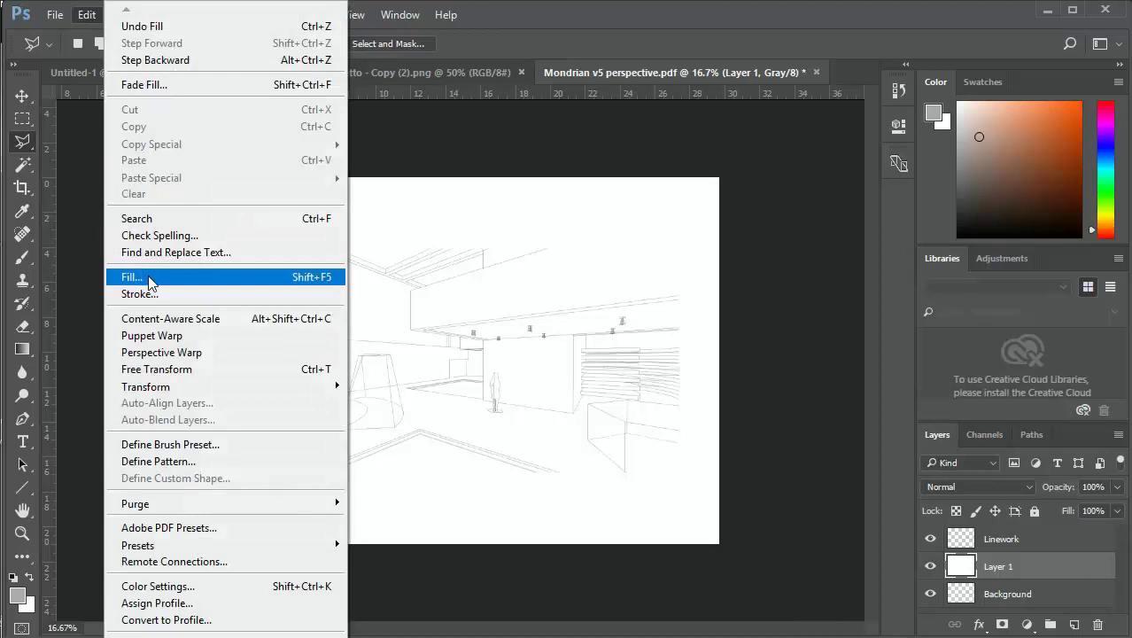
{"action": "left_click", "coordinate": [149, 282]}
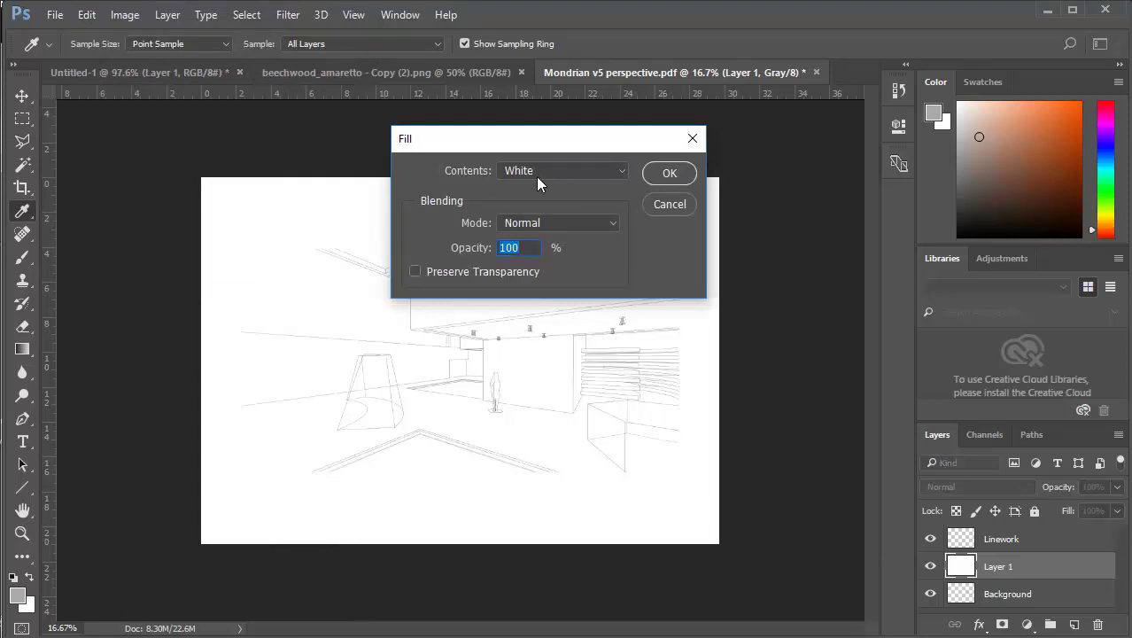
{"action": "left_click", "coordinate": [675, 204]}
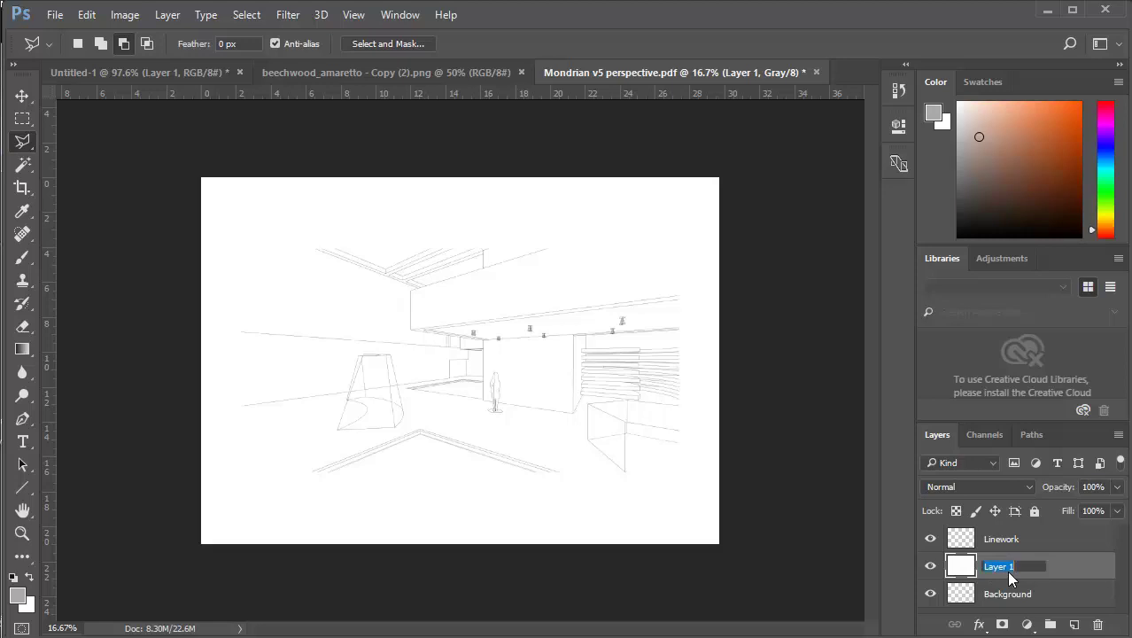
Rename the white-filled layer White Background and hide the original Background layer
{"action": "type", "text": "White Background"}
{"action": "key", "text": "Return"}
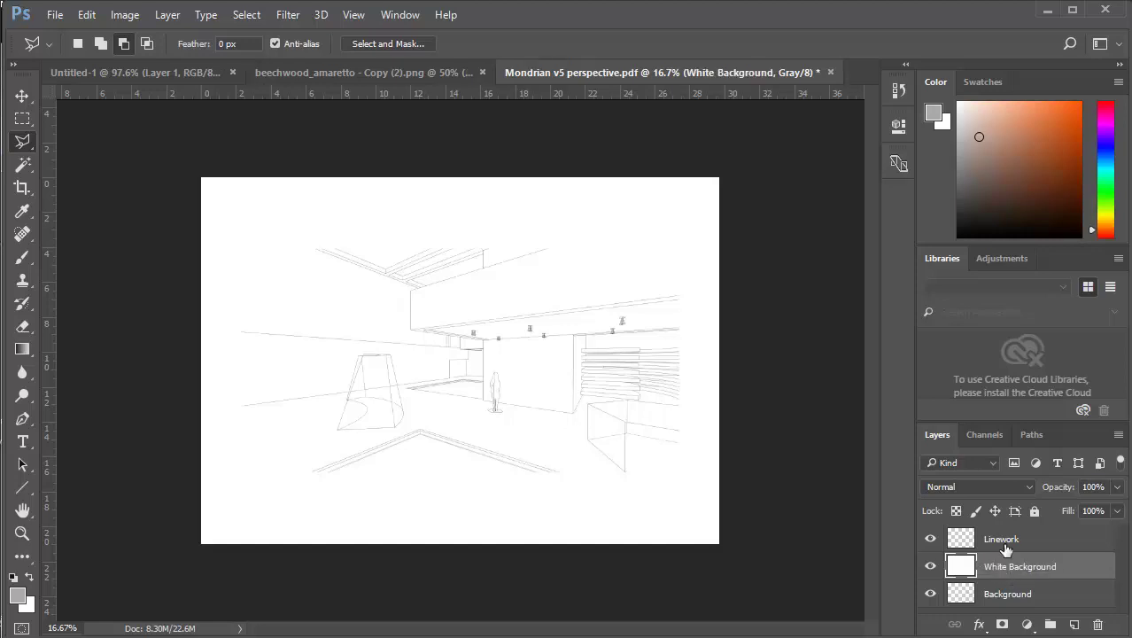
{"action": "left_click", "coordinate": [998, 539]}
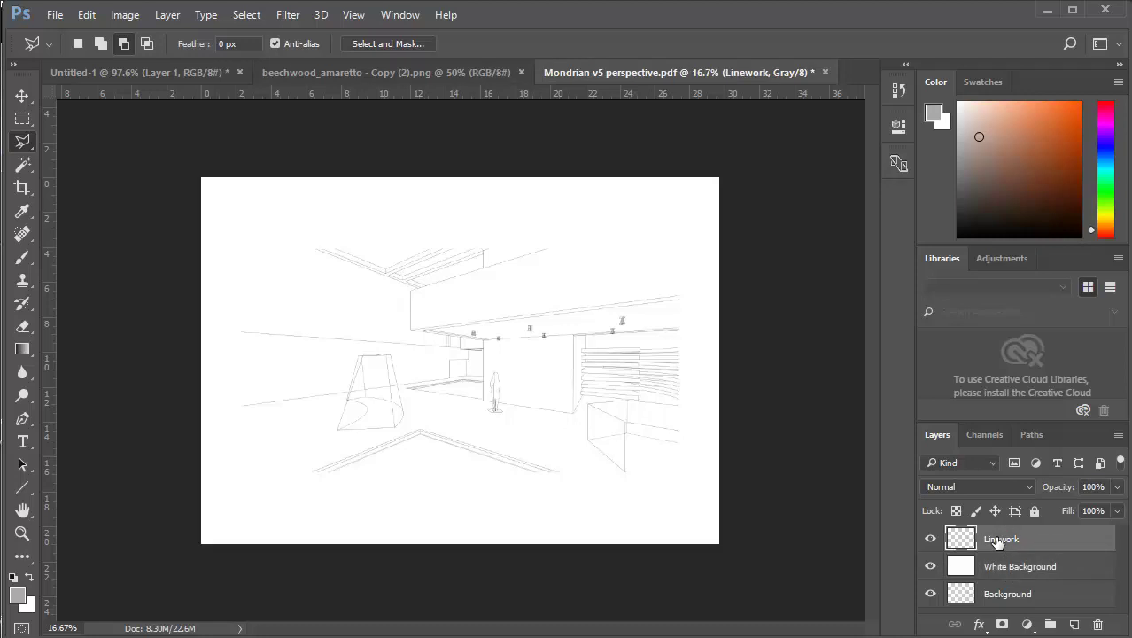
{"action": "left_click", "coordinate": [1006, 595]}
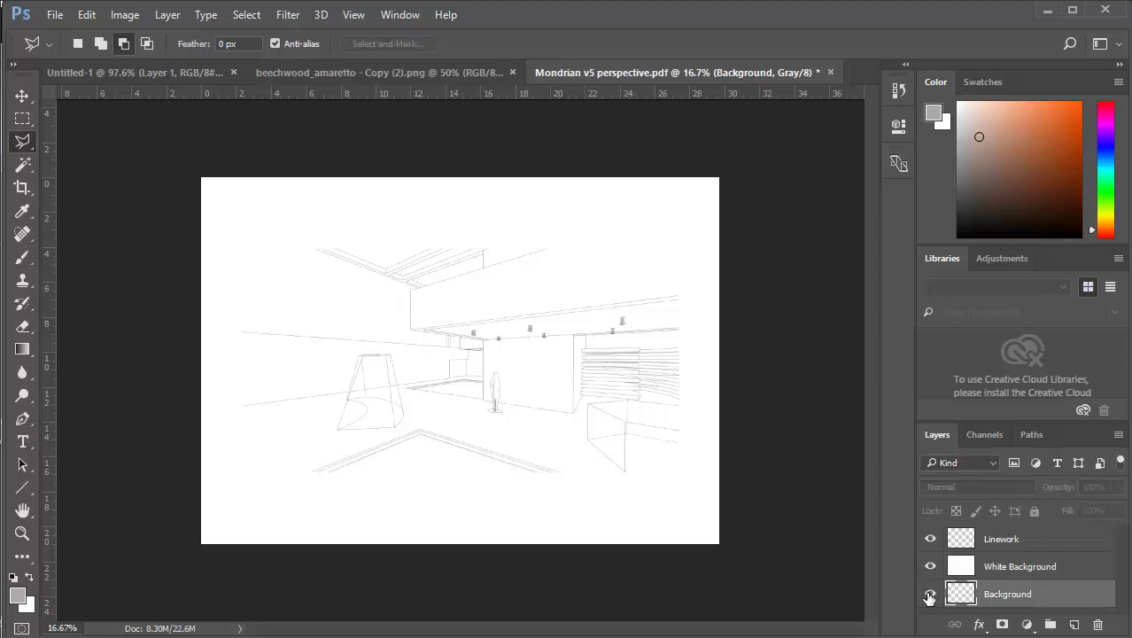
{"action": "left_click", "coordinate": [1006, 545]}
{"action": "left_click", "coordinate": [1014, 571]}
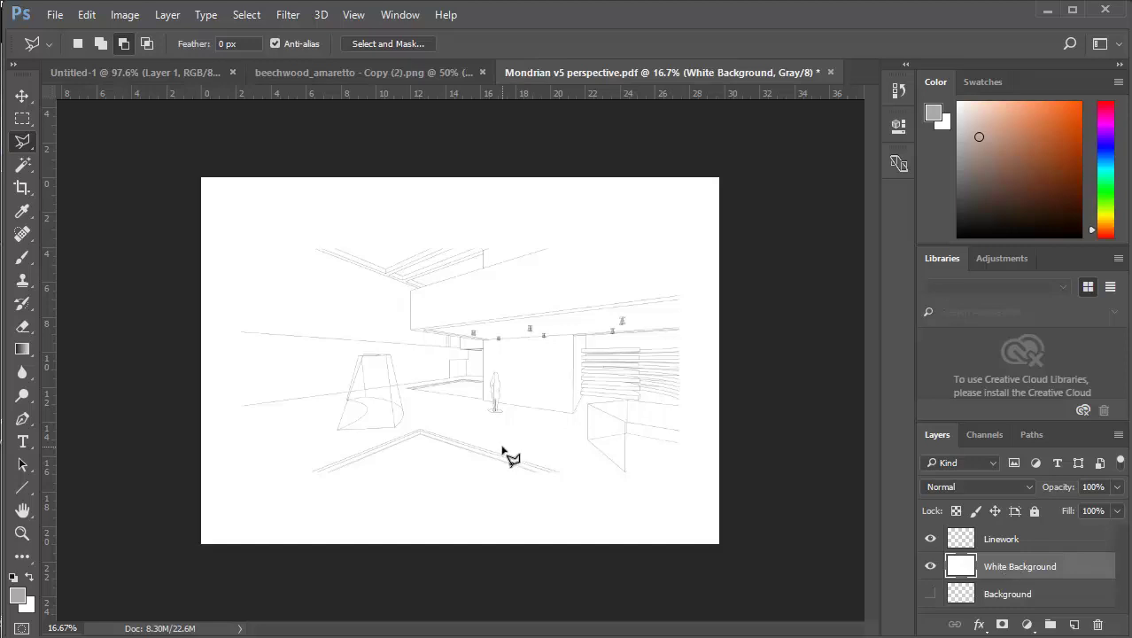
Examine the perspective's linework up close around the recessed floor edge and the standing figure
{"action": "scroll", "coordinate": [443, 409], "scroll_direction": "up", "scroll_amount": 10}
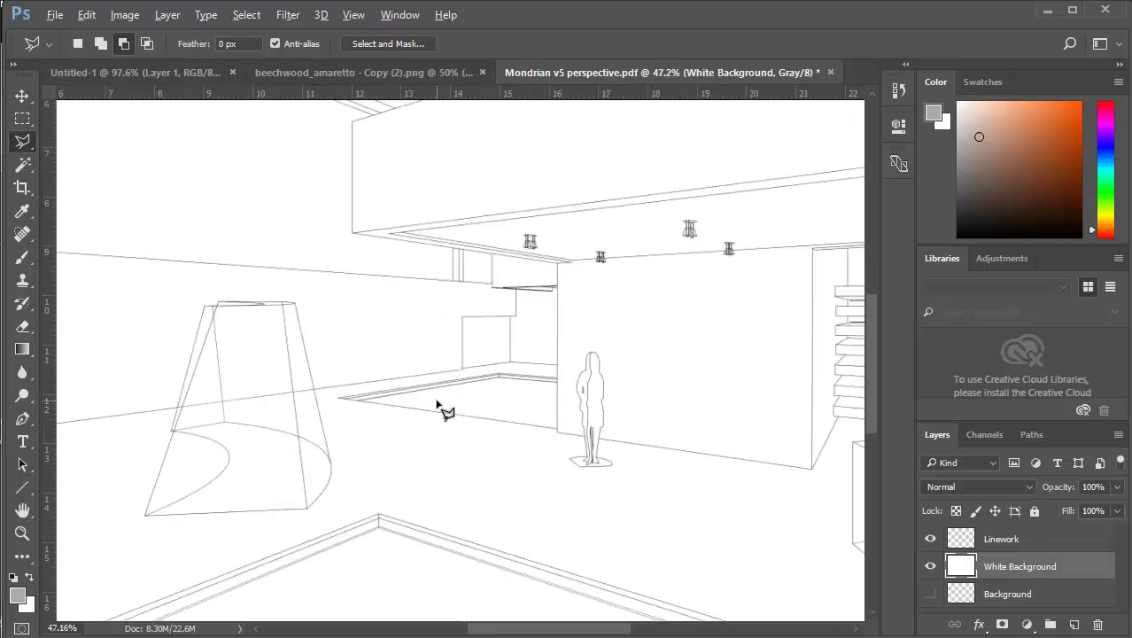
{"action": "scroll", "coordinate": [442, 409], "scroll_direction": "up", "scroll_amount": 2}
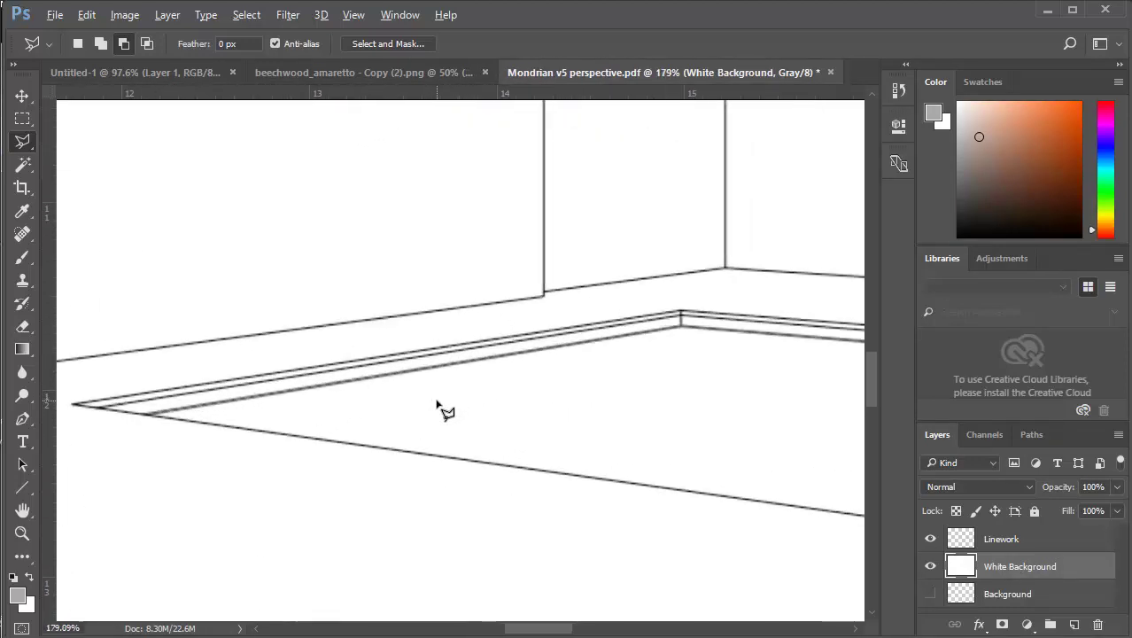
{"action": "scroll", "coordinate": [443, 409], "scroll_direction": "down", "scroll_amount": 4}
{"action": "scroll", "coordinate": [253, 477], "scroll_direction": "up", "scroll_amount": 3}
{"action": "scroll", "coordinate": [253, 477], "scroll_direction": "down", "scroll_amount": 1}
{"action": "scroll", "coordinate": [568, 442], "scroll_direction": "down", "scroll_amount": 4}
{"action": "scroll", "coordinate": [556, 468], "scroll_direction": "up", "scroll_amount": 4}
{"action": "scroll", "coordinate": [558, 483], "scroll_direction": "down", "scroll_amount": 3}
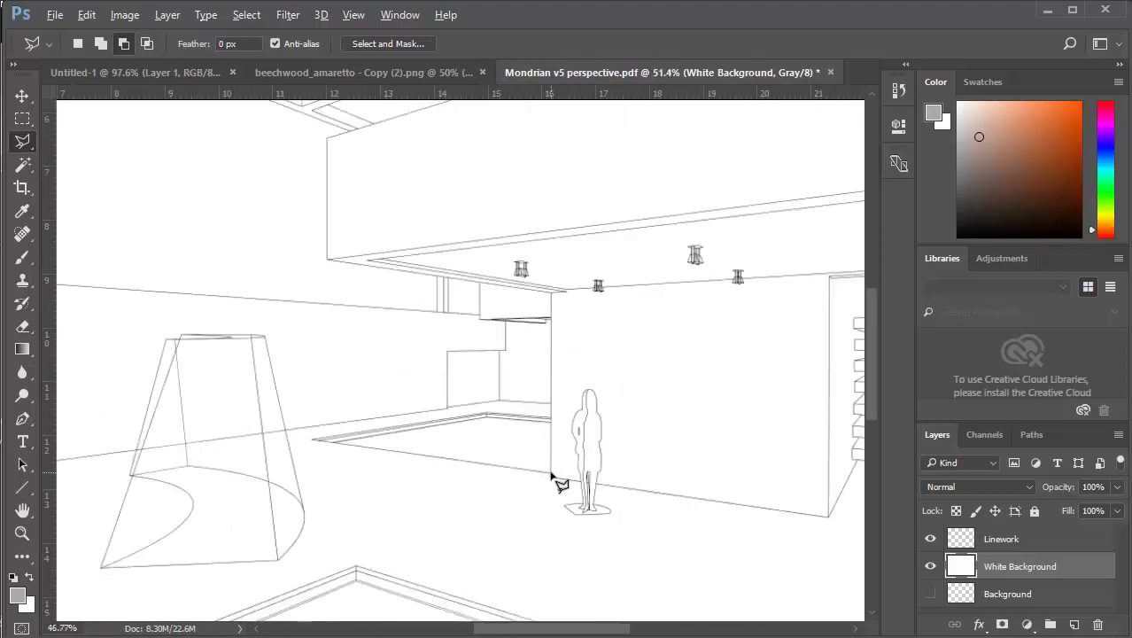
{"action": "scroll", "coordinate": [559, 483], "scroll_direction": "down", "scroll_amount": 3}
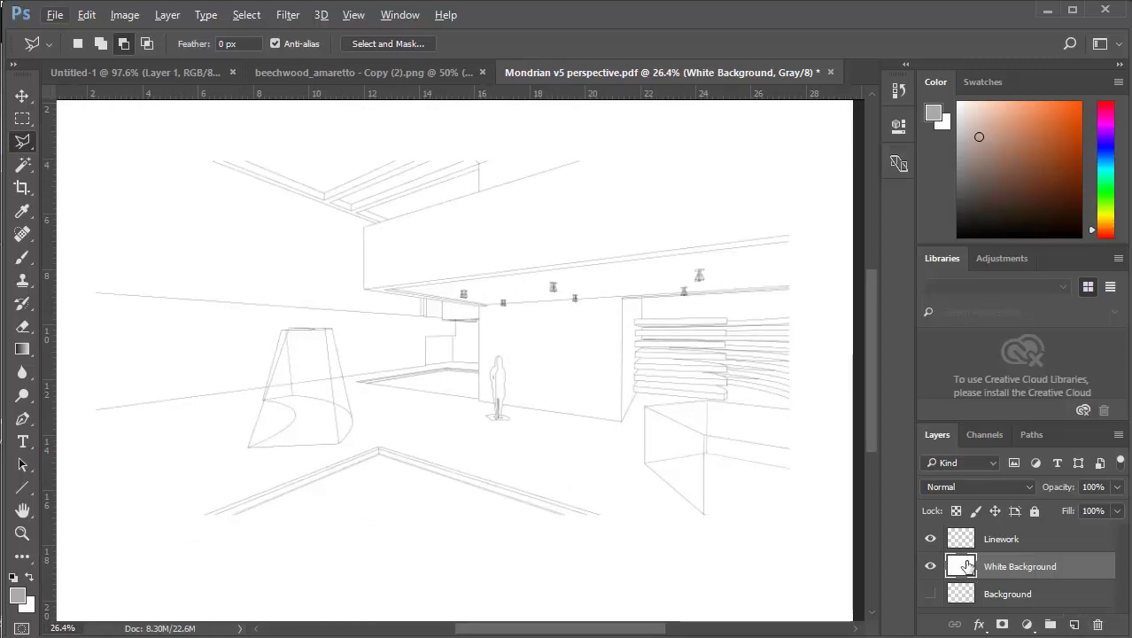
Add a new layer between White Background and Linework and name it Shading
{"action": "left_click", "coordinate": [1075, 625]}
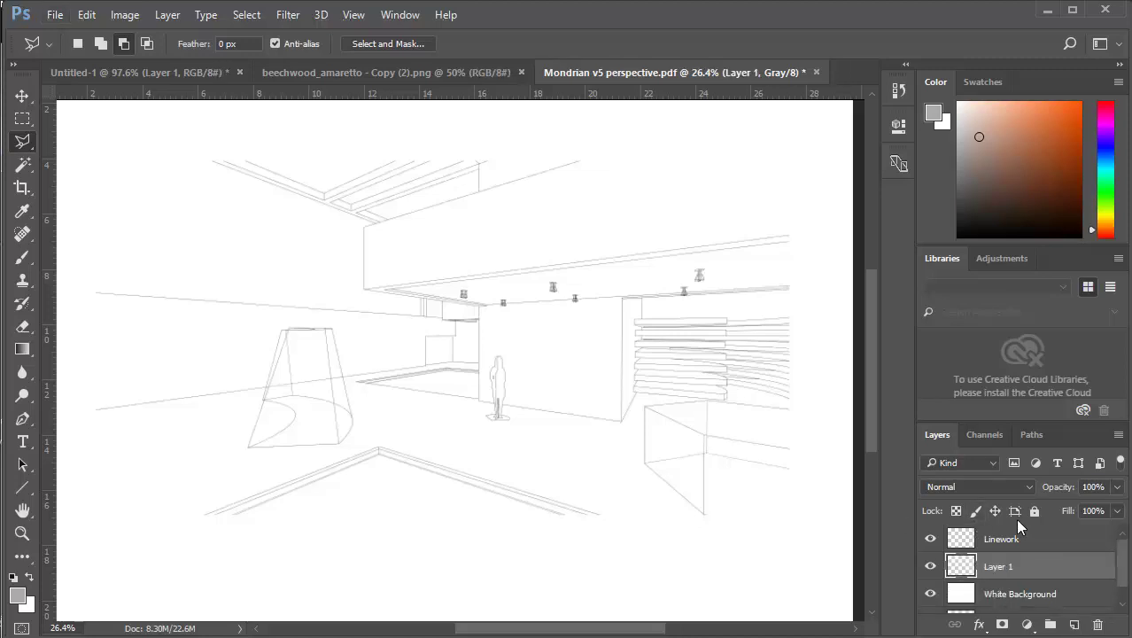
{"action": "double_click", "coordinate": [1001, 566]}
{"action": "type", "text": "Shading"}
{"action": "key", "text": "Return"}
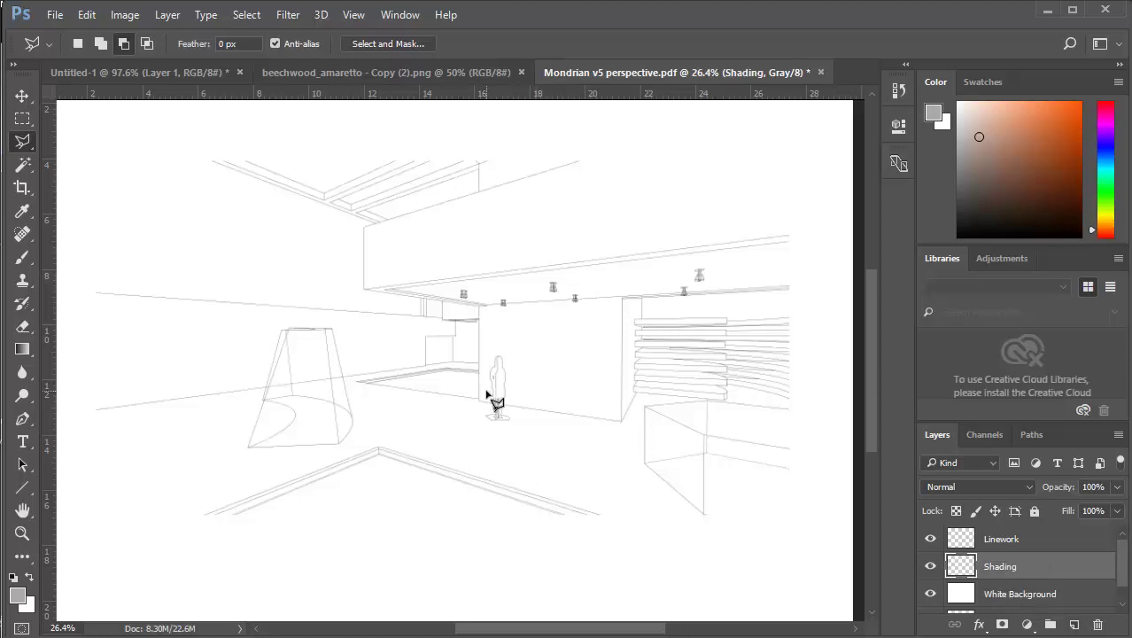
{"action": "scroll", "coordinate": [532, 365], "scroll_direction": "up", "scroll_amount": 5}
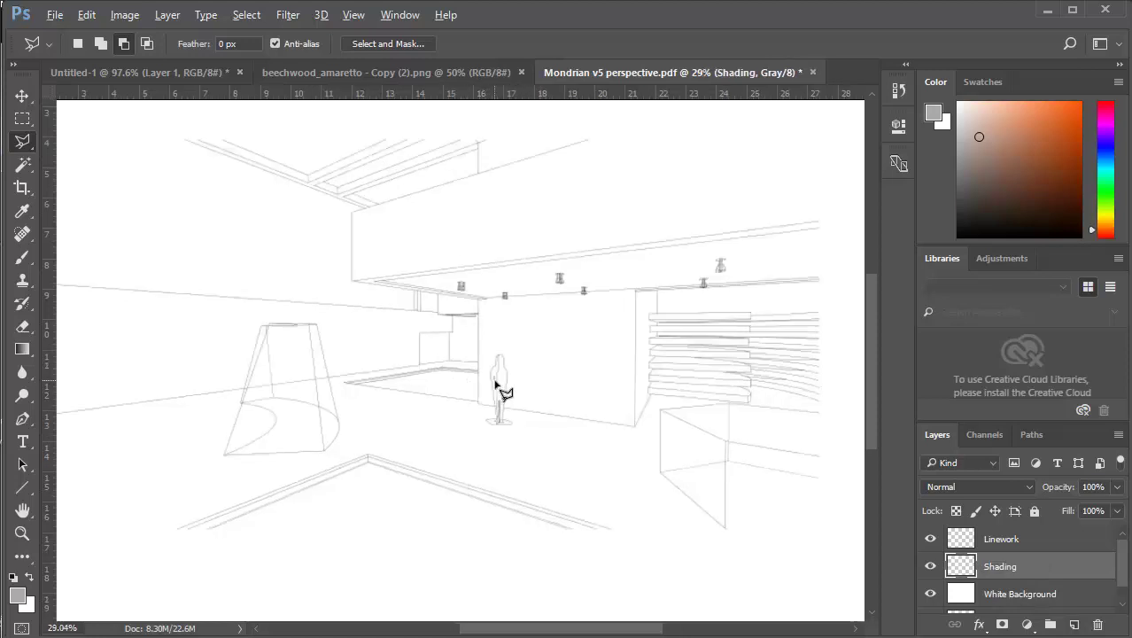
{"action": "scroll", "coordinate": [667, 345], "scroll_direction": "up", "scroll_amount": 3}
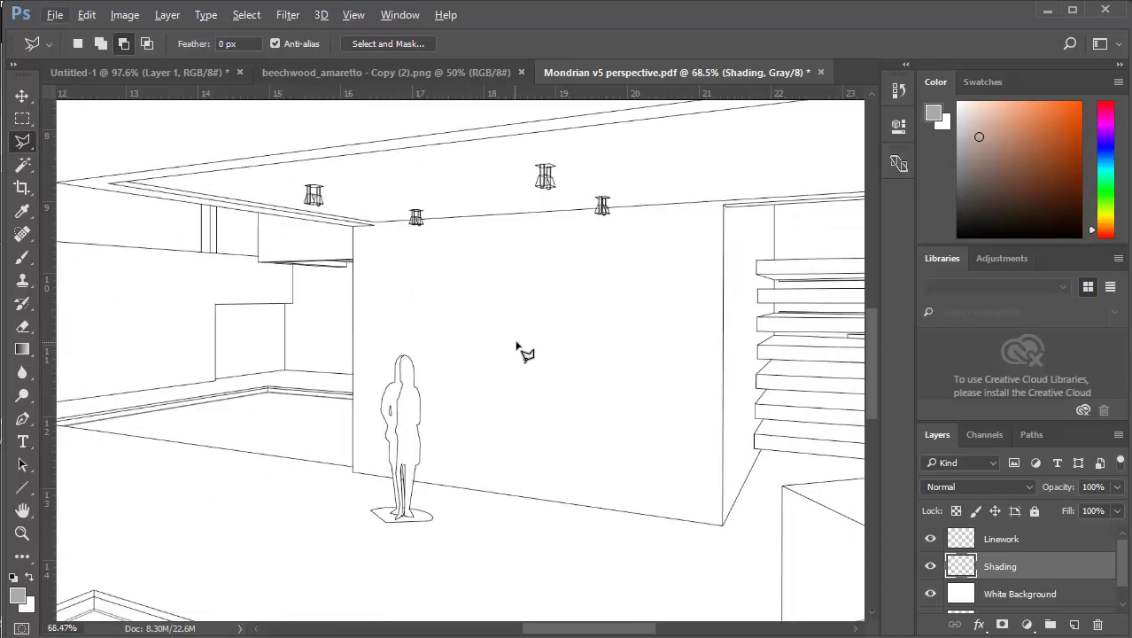
{"action": "scroll", "coordinate": [509, 349], "scroll_direction": "down", "scroll_amount": 6}
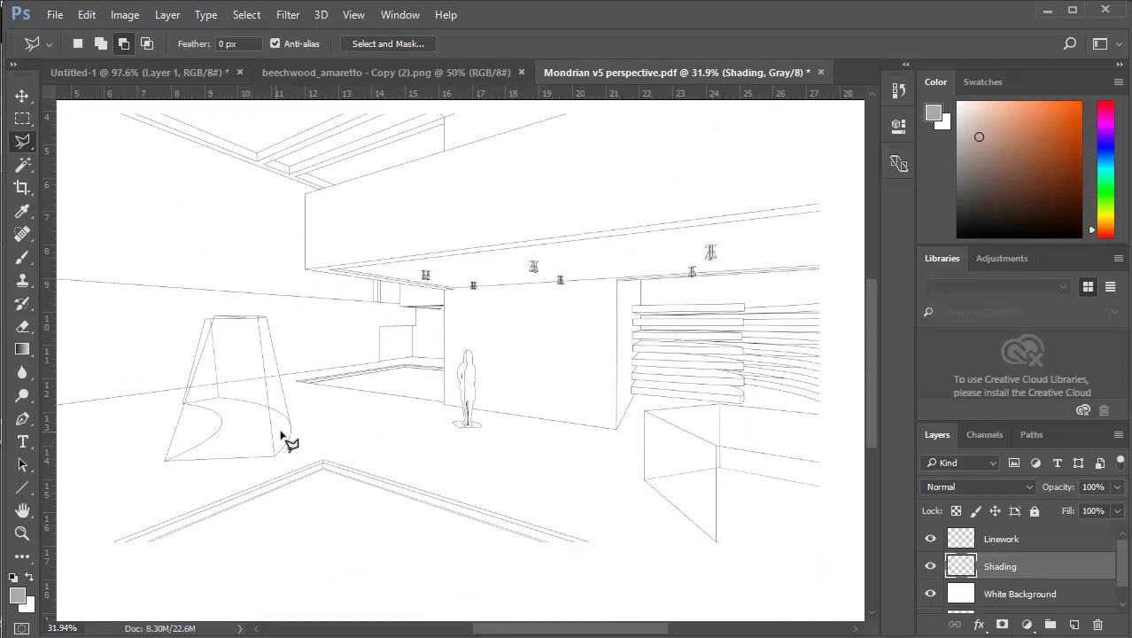
{"action": "scroll", "coordinate": [275, 440], "scroll_direction": "down", "scroll_amount": 2}
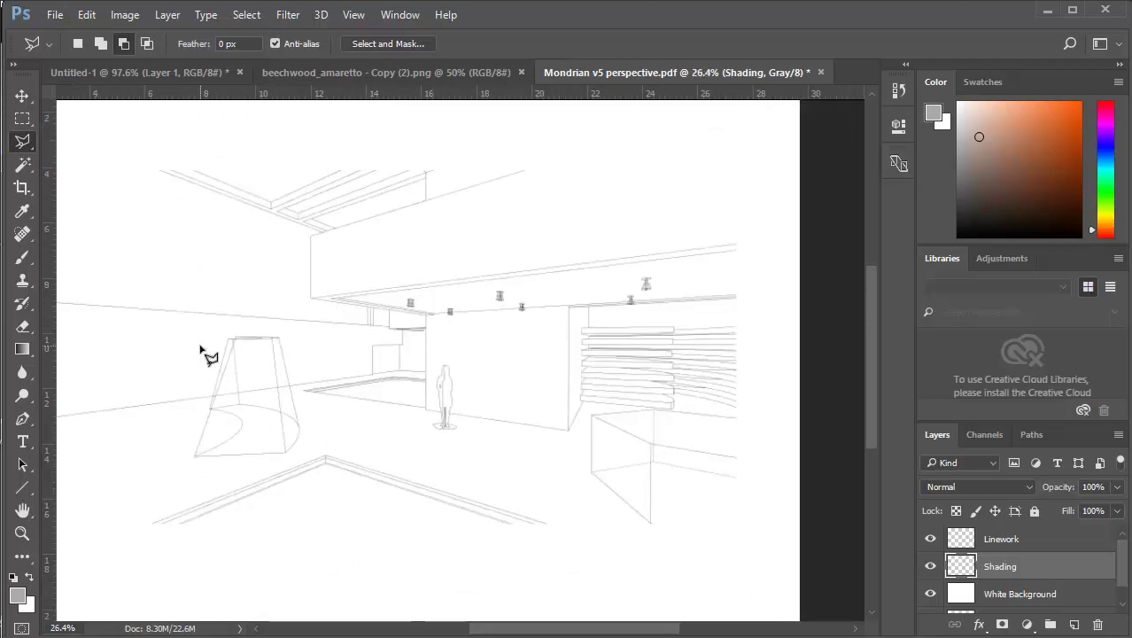
{"action": "scroll", "coordinate": [134, 381], "scroll_direction": "up", "scroll_amount": 1}
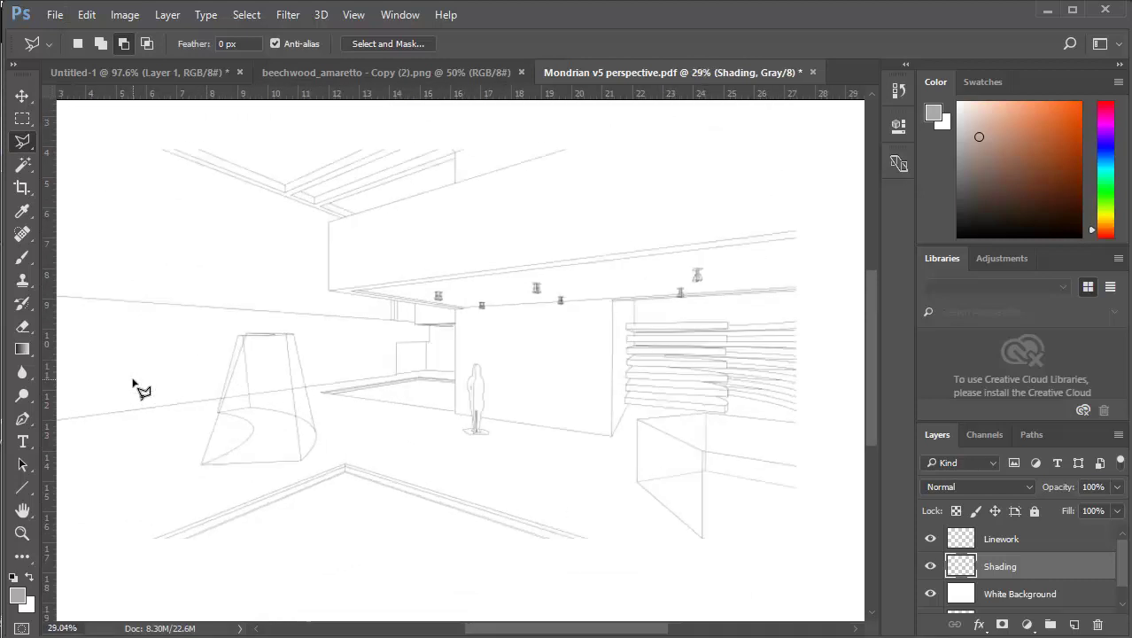
{"action": "scroll", "coordinate": [292, 365], "scroll_direction": "up", "scroll_amount": 1}
{"action": "scroll", "coordinate": [301, 360], "scroll_direction": "down", "scroll_amount": 2}
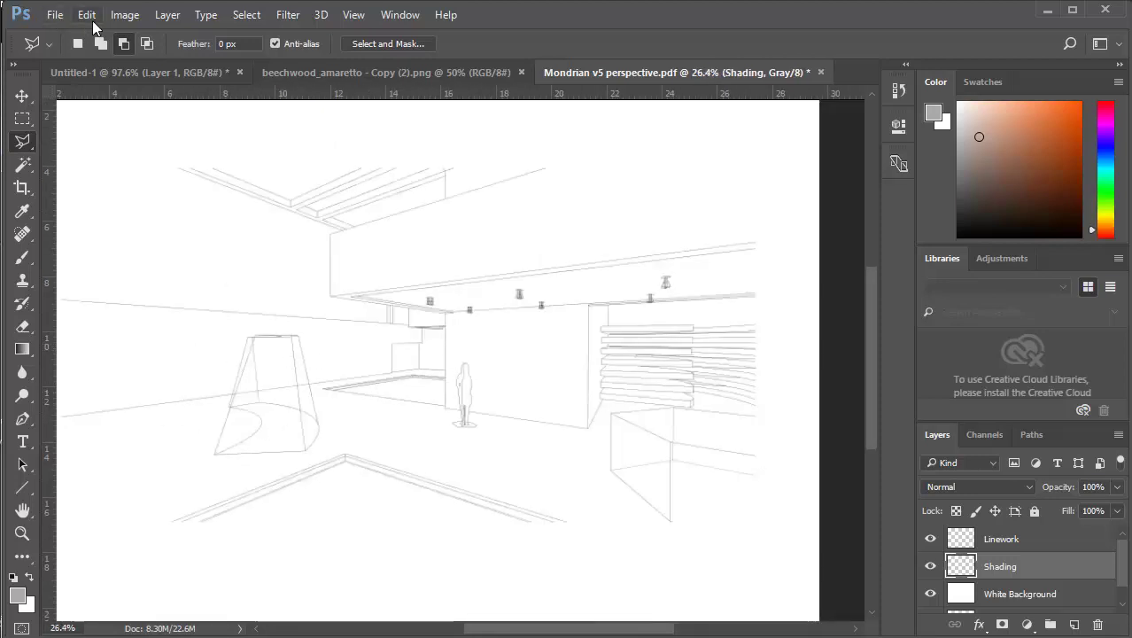
Try a Magic Wand selection of the drawing's left wall on the Linework layer, reduce the tolerance to 1 and clear the selection
{"action": "left_click", "coordinate": [25, 168]}
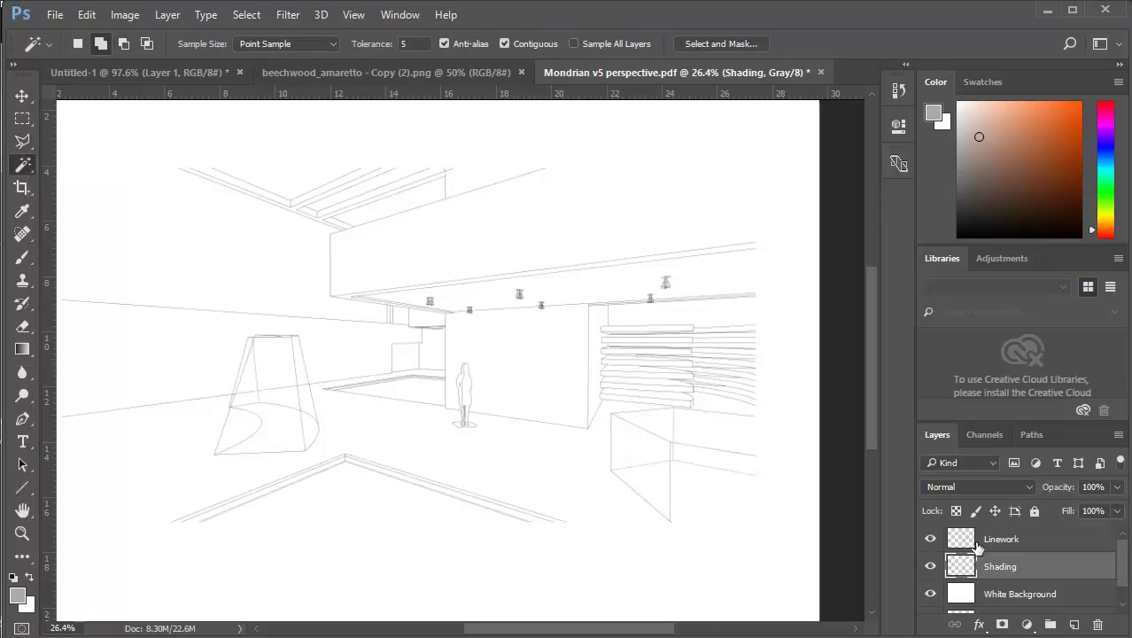
{"action": "left_click", "coordinate": [978, 542]}
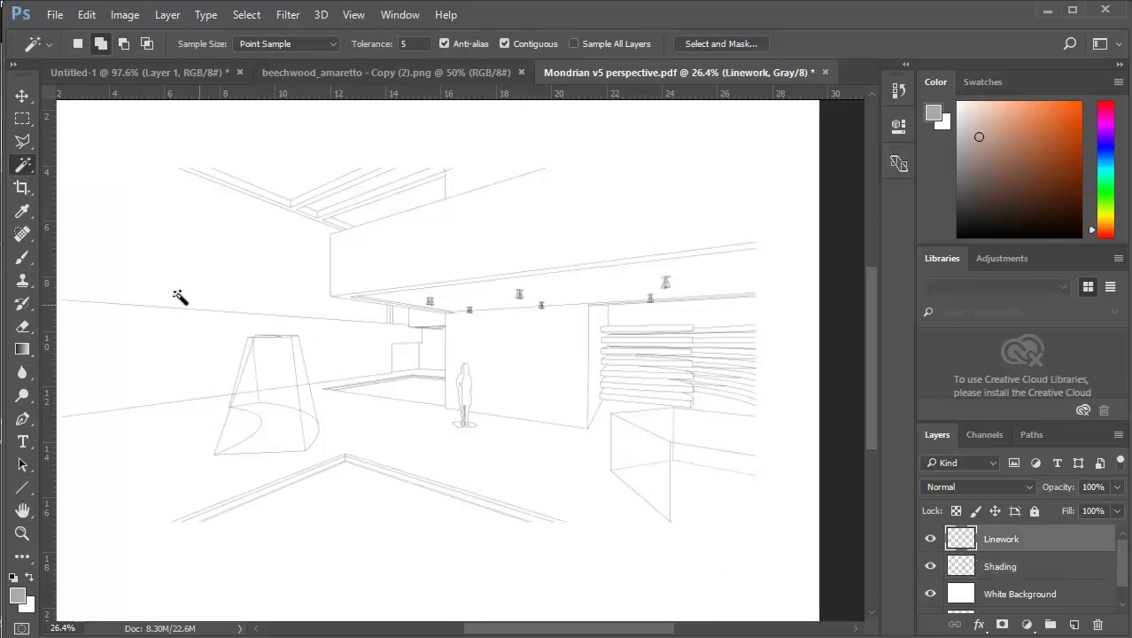
{"action": "right_click", "coordinate": [25, 167]}
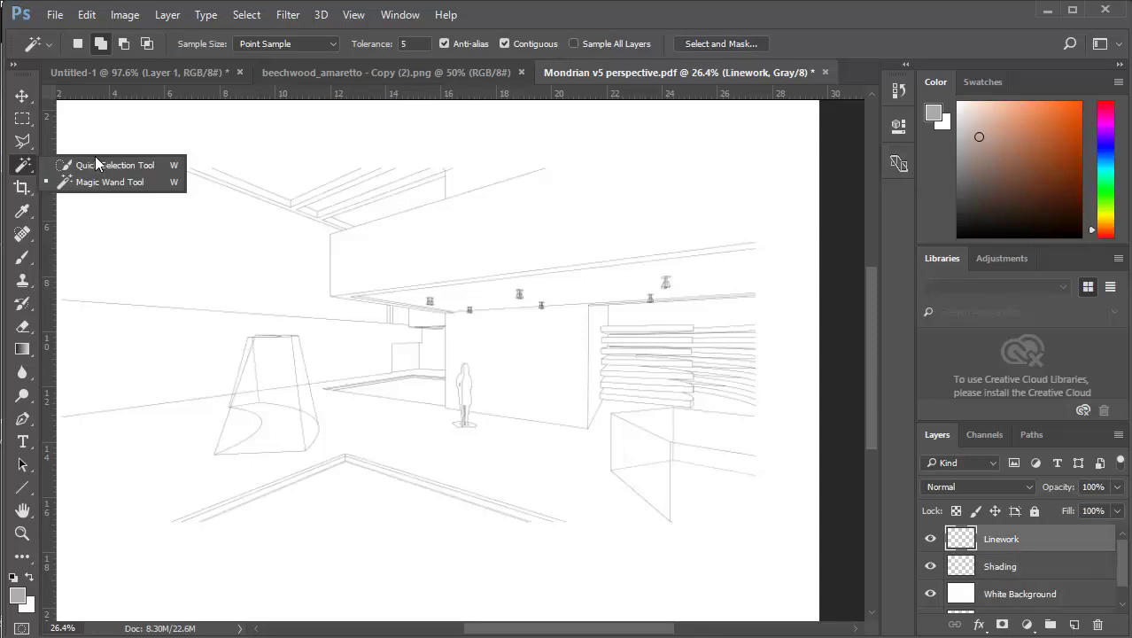
{"action": "left_click", "coordinate": [97, 183]}
{"action": "left_click", "coordinate": [175, 388]}
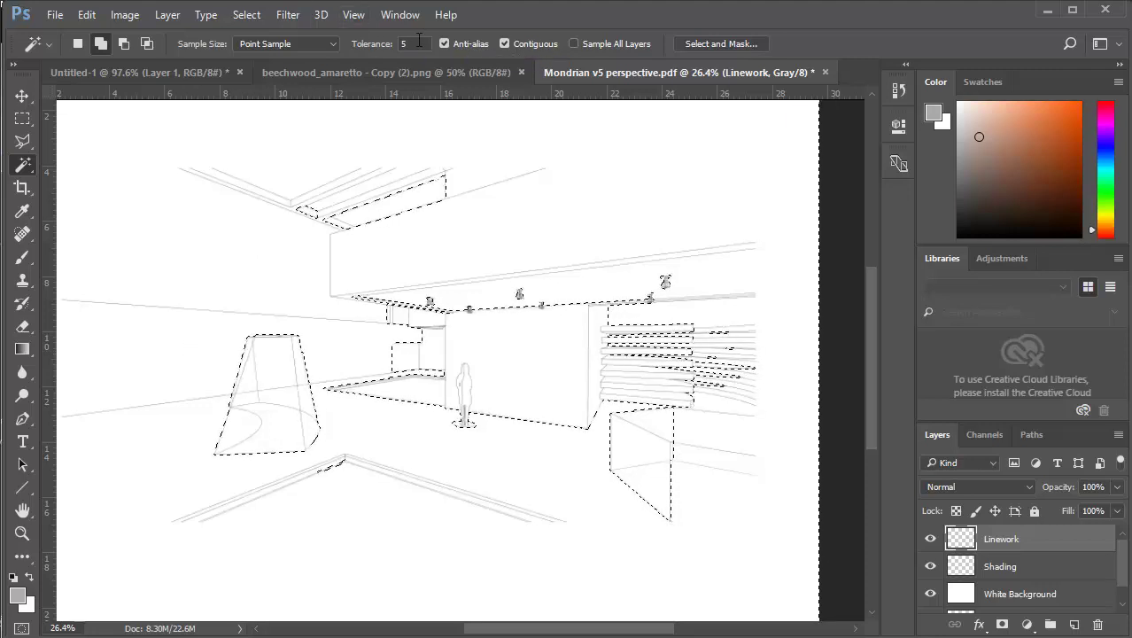
{"action": "key", "text": "Return"}
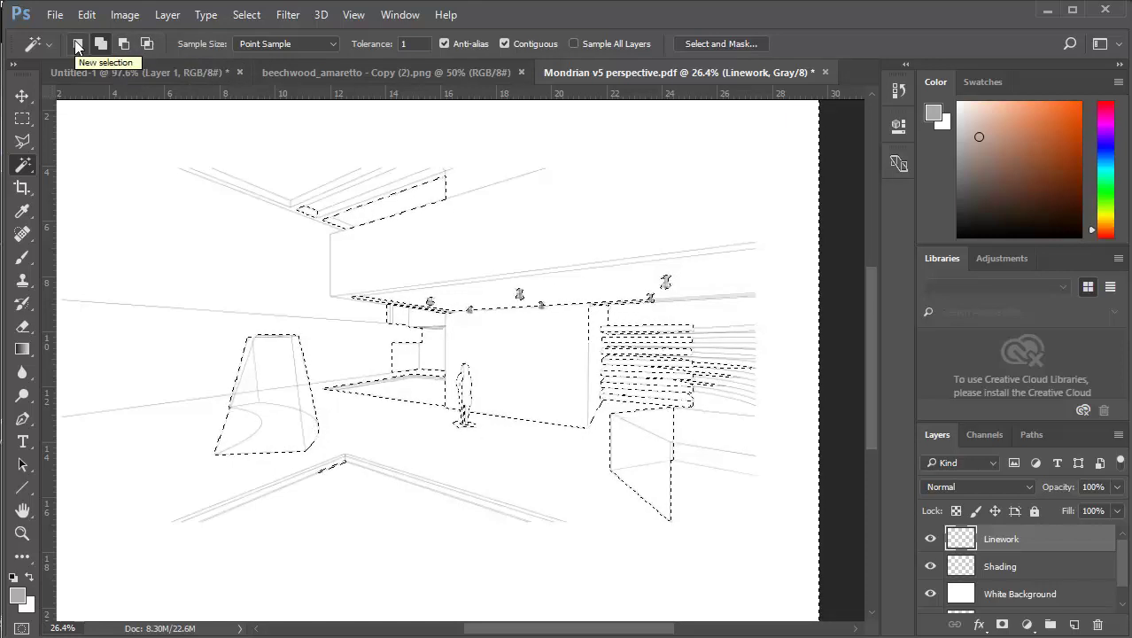
{"action": "key", "text": "ctrl+d"}
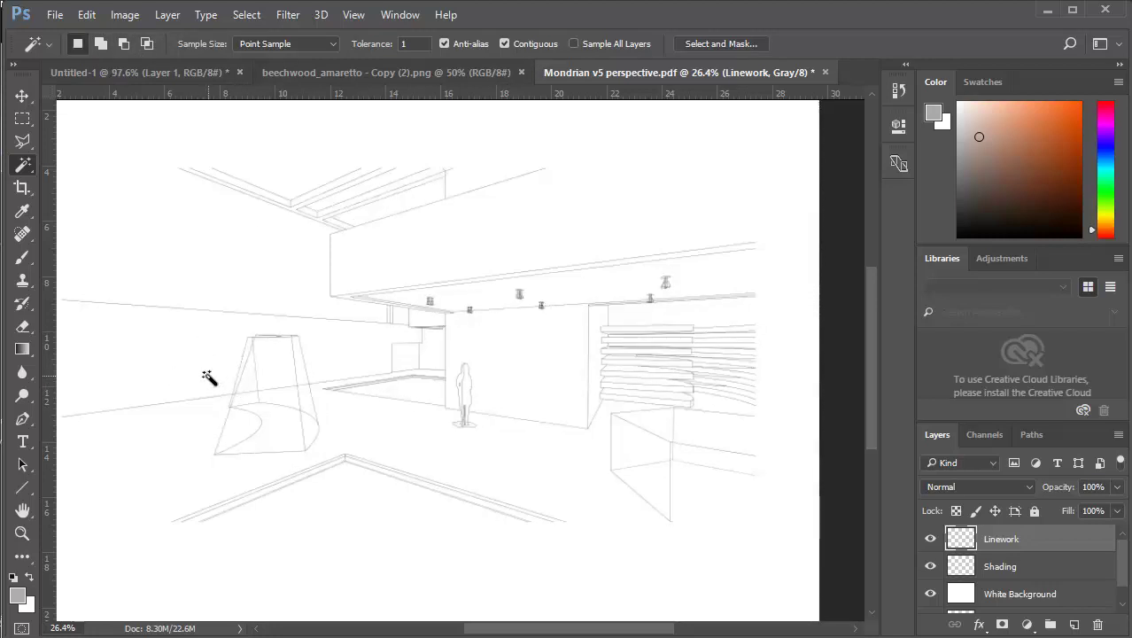
Select the left wall beside the tapered object with the Magic Wand sampling all layers, and inspect the selection edge along the wall's base line
{"action": "scroll", "coordinate": [211, 378], "scroll_direction": "up", "scroll_amount": 20}
{"action": "scroll", "coordinate": [230, 407], "scroll_direction": "down", "scroll_amount": 12}
{"action": "scroll", "coordinate": [230, 406], "scroll_direction": "down", "scroll_amount": 2}
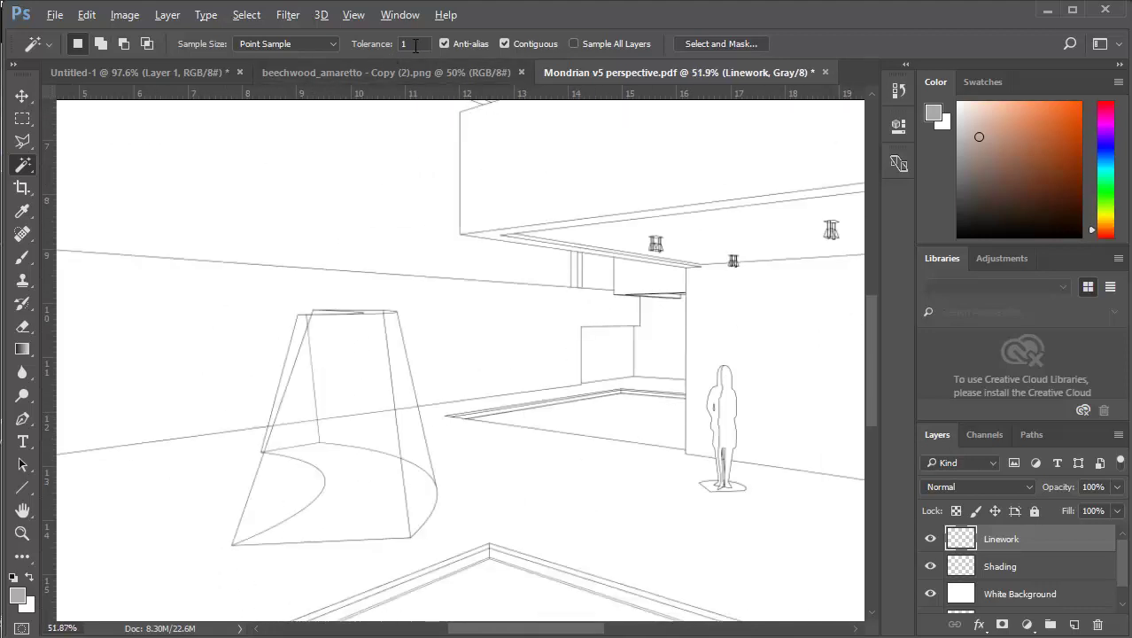
{"action": "scroll", "coordinate": [340, 301], "scroll_direction": "down", "scroll_amount": 1}
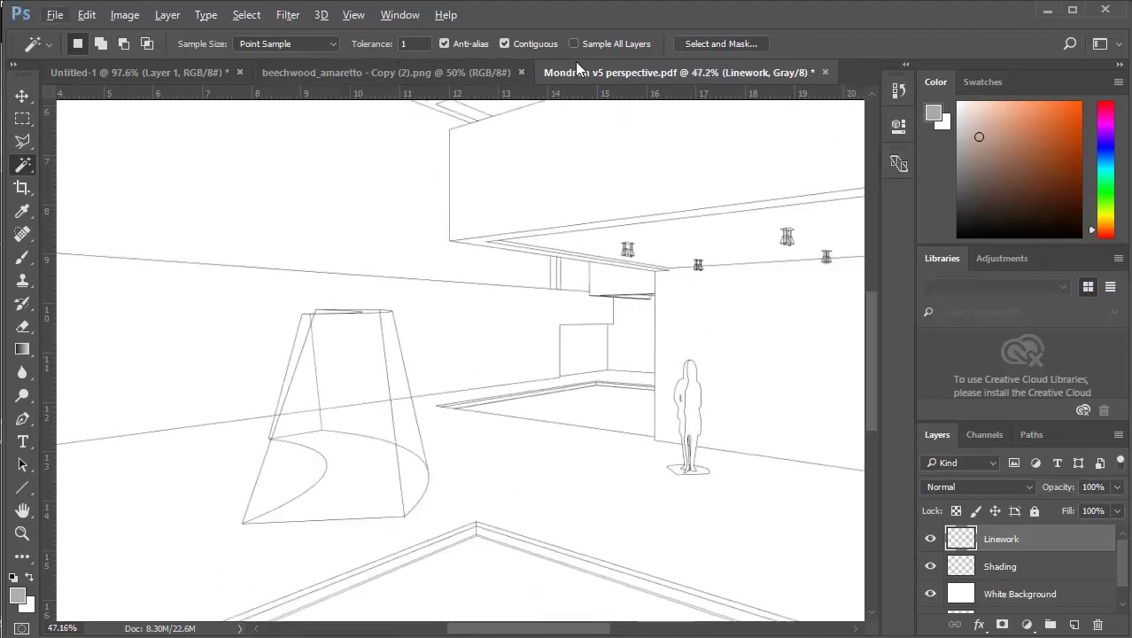
{"action": "left_click", "coordinate": [217, 351]}
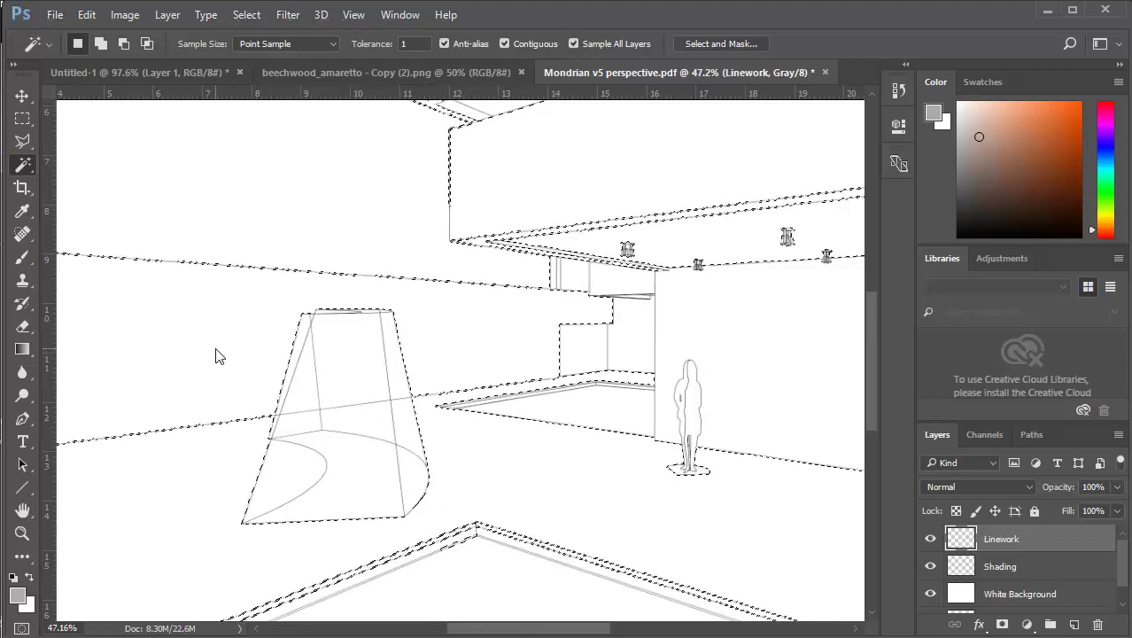
{"action": "key", "text": "alt"}
{"action": "scroll", "coordinate": [216, 351], "scroll_direction": "up", "scroll_amount": 20}
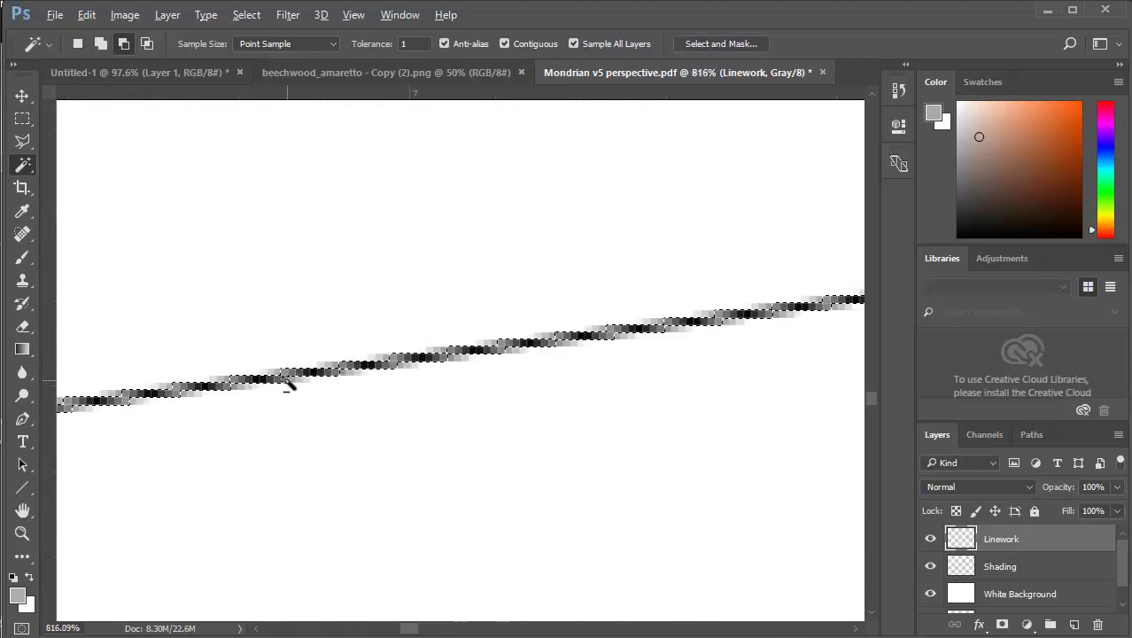
Clear the Magic Wand selection on the perspective drawing
{"action": "scroll", "coordinate": [292, 244], "scroll_direction": "down", "scroll_amount": 10}
{"action": "scroll", "coordinate": [292, 245], "scroll_direction": "down", "scroll_amount": 8}
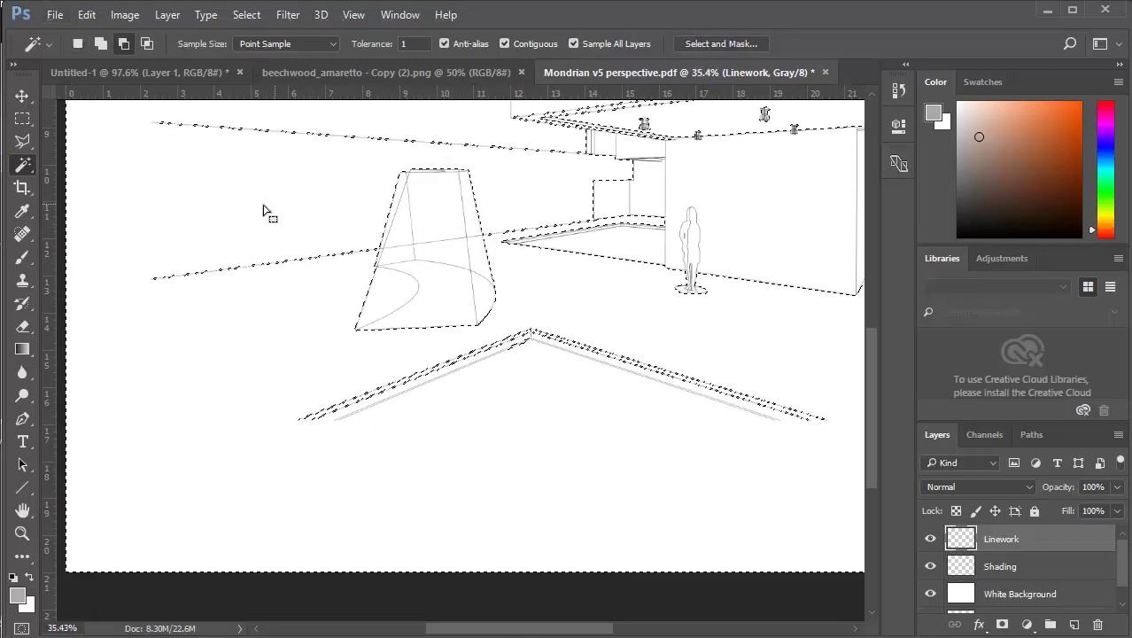
{"action": "scroll", "coordinate": [324, 191], "scroll_direction": "up", "scroll_amount": 3}
{"action": "scroll", "coordinate": [352, 166], "scroll_direction": "down", "scroll_amount": 2}
{"action": "scroll", "coordinate": [383, 157], "scroll_direction": "up", "scroll_amount": 2}
{"action": "scroll", "coordinate": [387, 157], "scroll_direction": "up", "scroll_amount": 2}
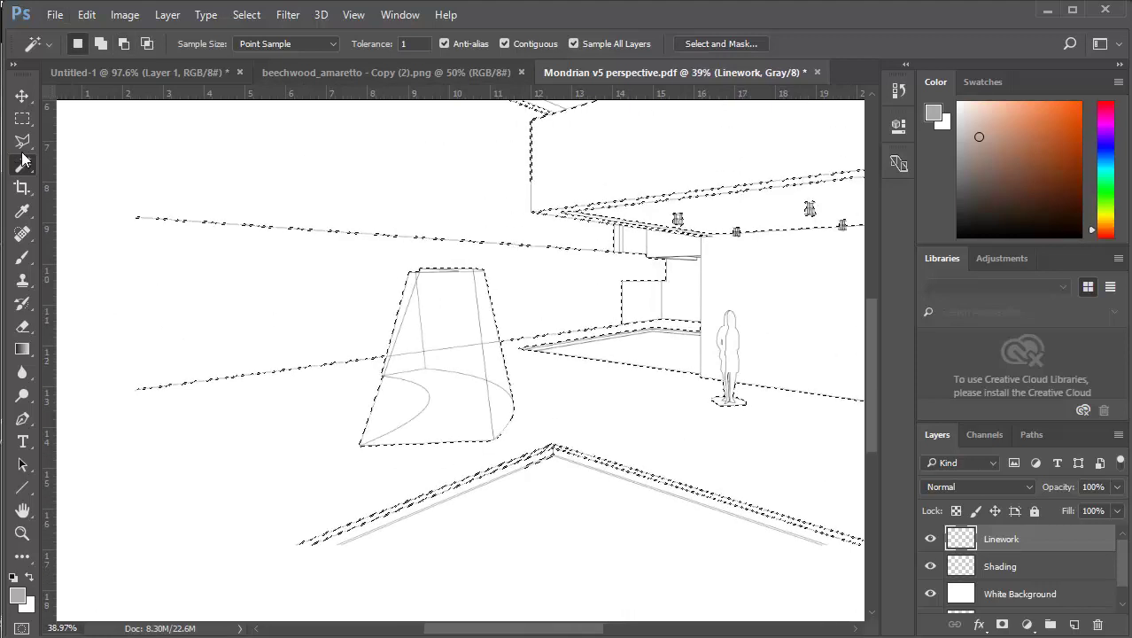
{"action": "left_click", "coordinate": [22, 142]}
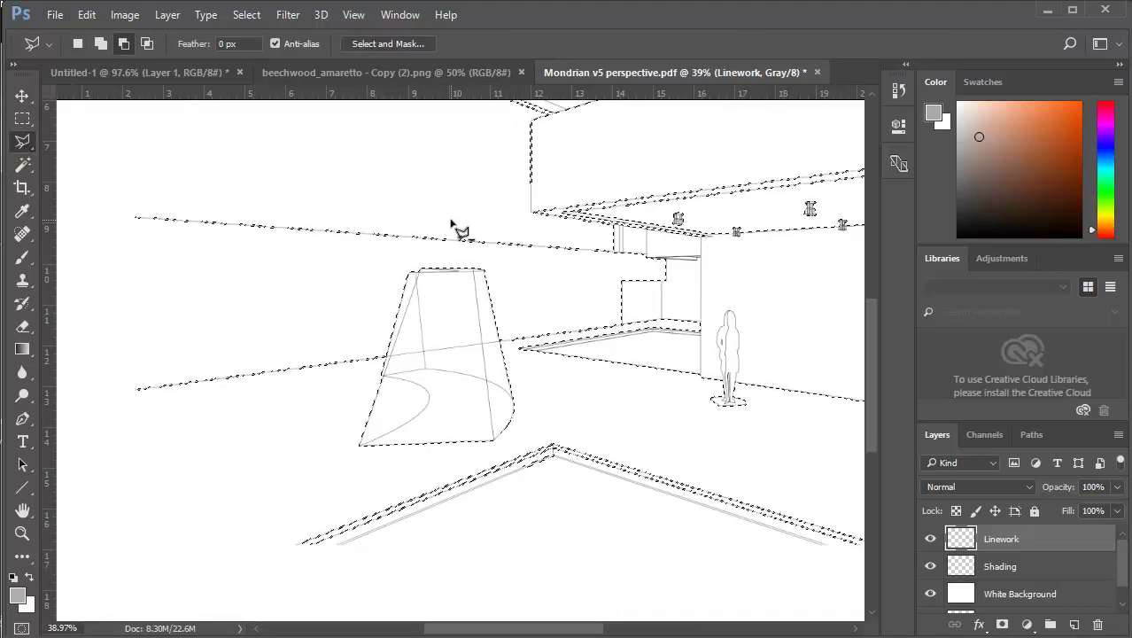
{"action": "left_click", "coordinate": [26, 165]}
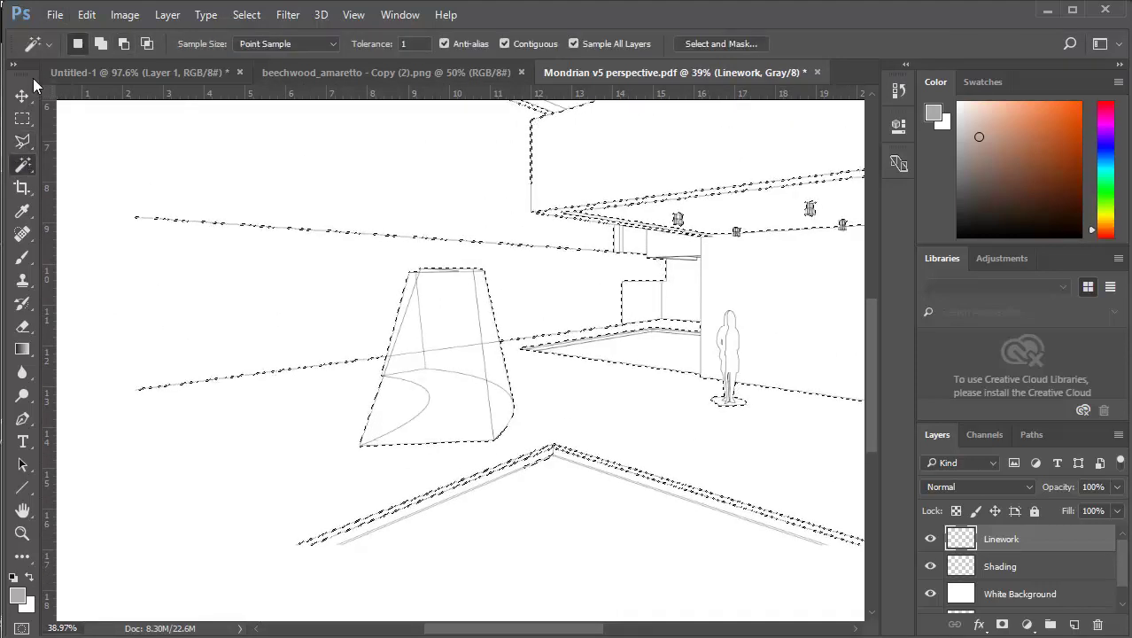
{"action": "left_click", "coordinate": [246, 14]}
{"action": "left_click", "coordinate": [284, 51]}
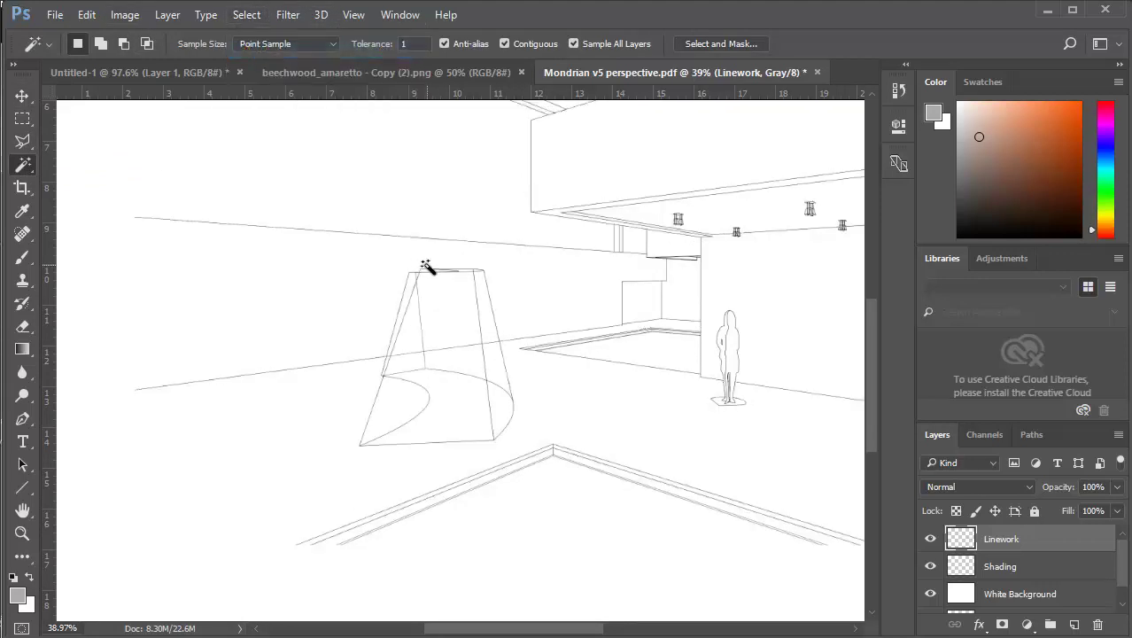
Outline the left wall behind the tapered object with the Polygonal Lasso, following the stepped edges at its far end
{"action": "scroll", "coordinate": [207, 269], "scroll_direction": "up", "scroll_amount": 2}
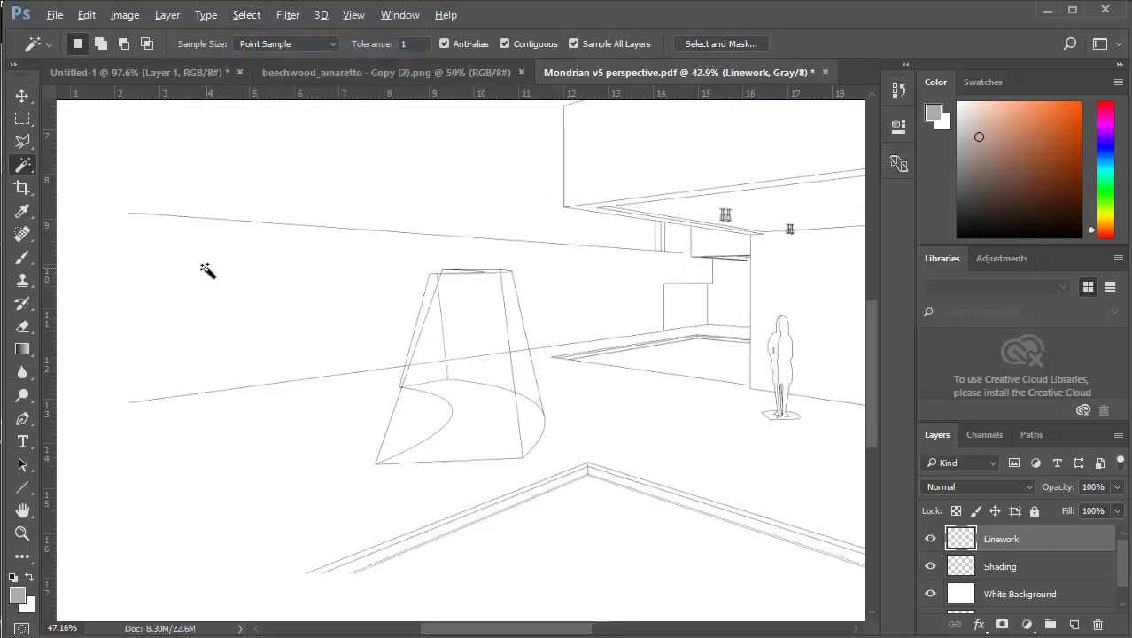
{"action": "left_click", "coordinate": [23, 144]}
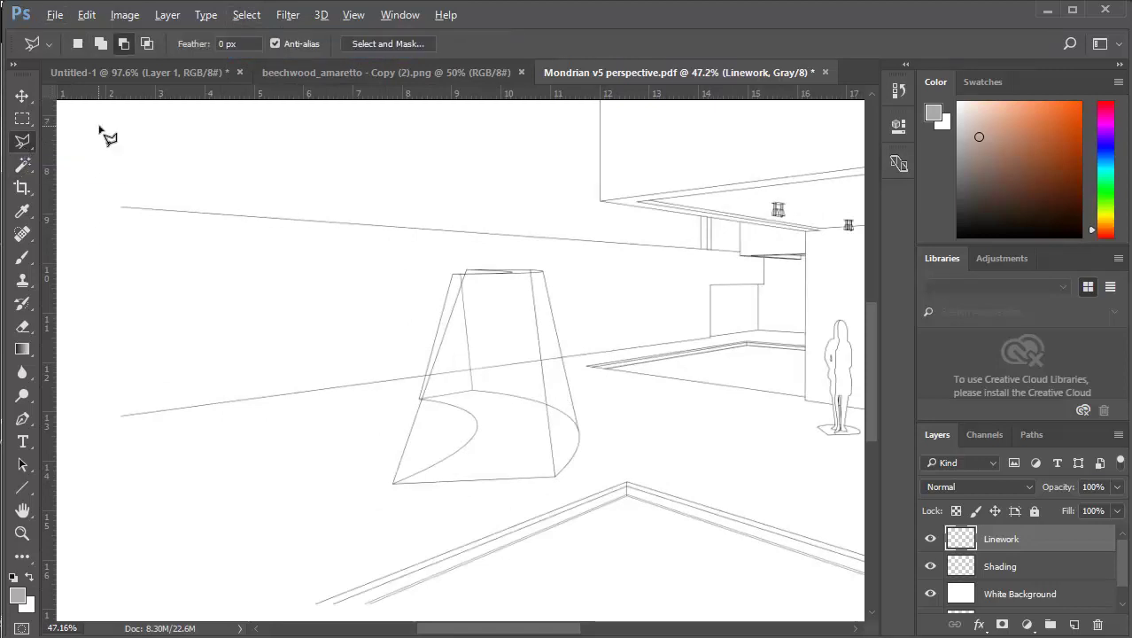
{"action": "scroll", "coordinate": [199, 207], "scroll_direction": "up", "scroll_amount": 1}
{"action": "scroll", "coordinate": [157, 226], "scroll_direction": "up", "scroll_amount": 2}
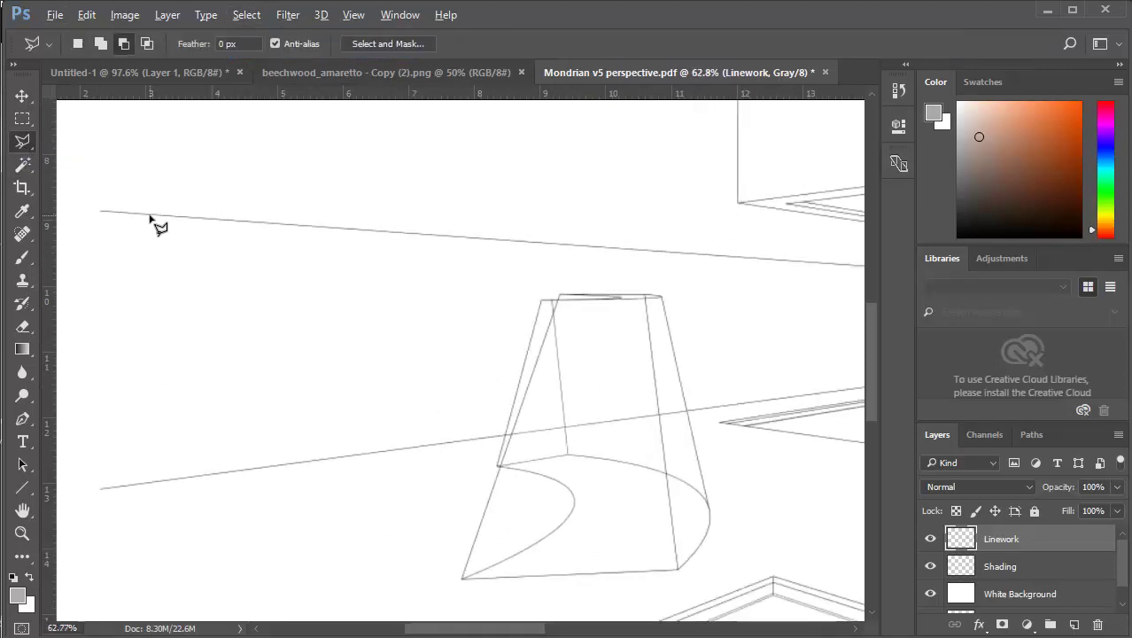
{"action": "left_click", "coordinate": [100, 212]}
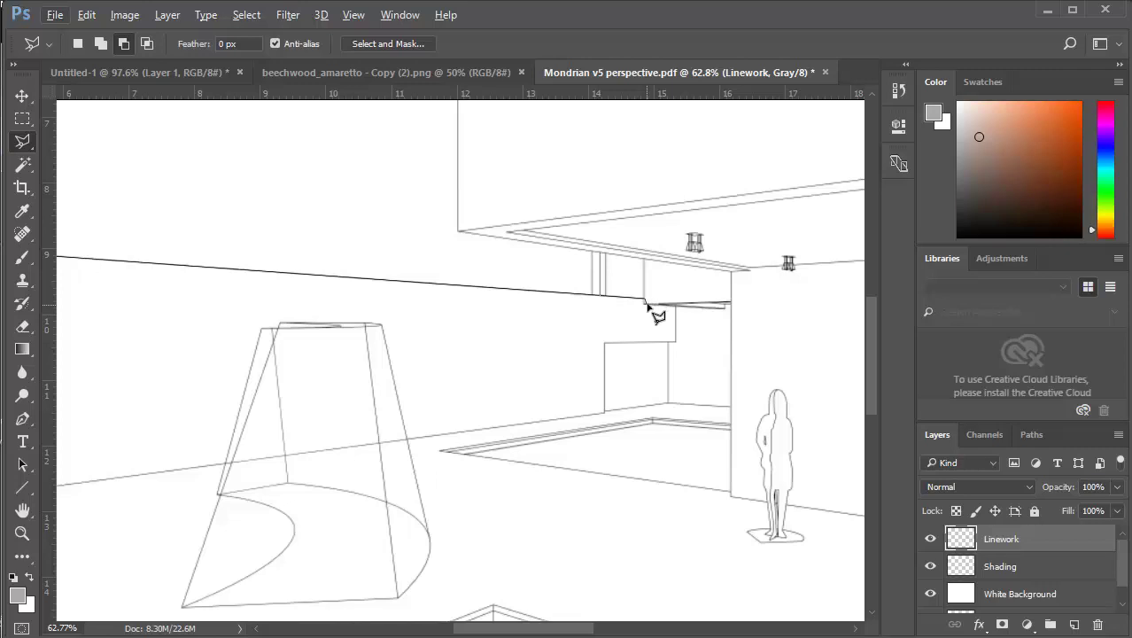
{"action": "left_click", "coordinate": [644, 304]}
{"action": "left_click", "coordinate": [676, 308]}
{"action": "left_click", "coordinate": [676, 341]}
{"action": "left_click", "coordinate": [604, 343]}
{"action": "left_click", "coordinate": [605, 412]}
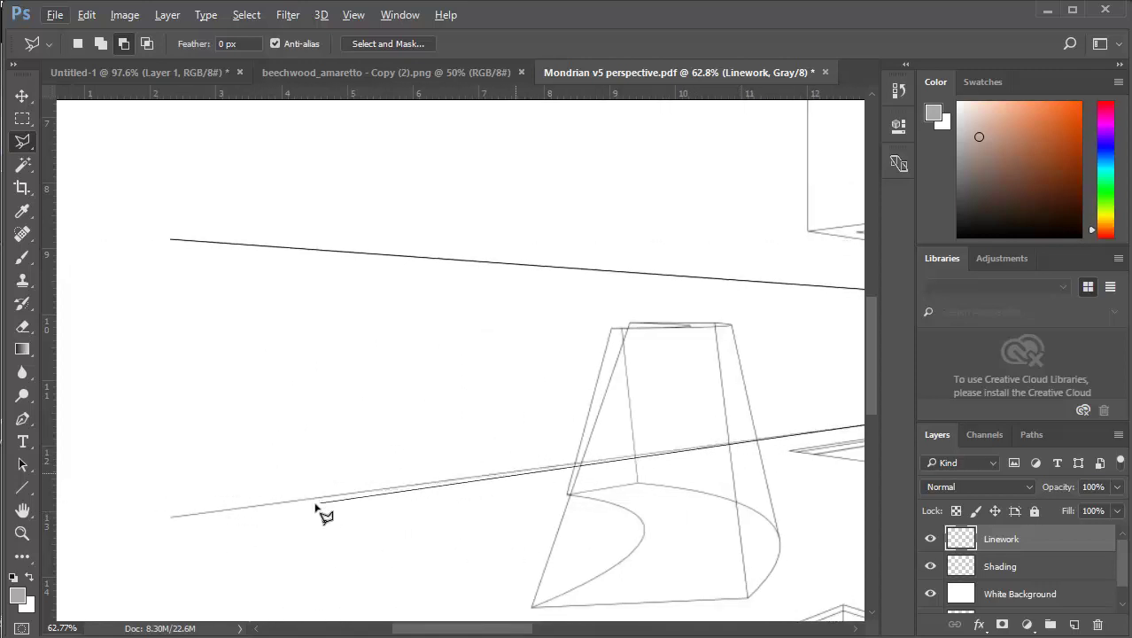
{"action": "left_click", "coordinate": [171, 519]}
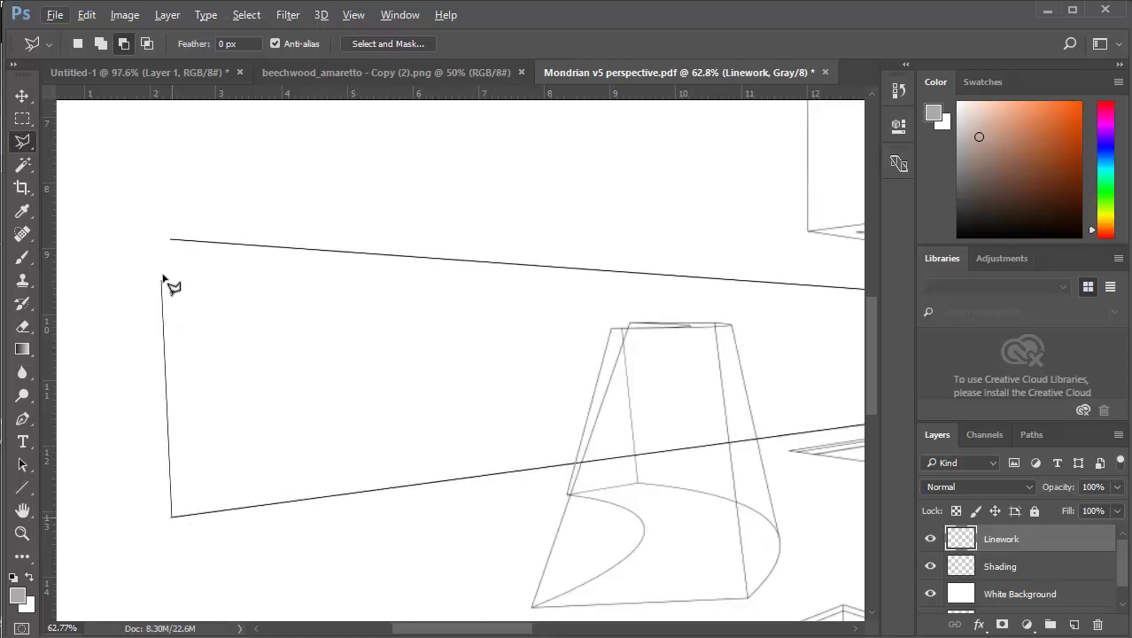
{"action": "left_click", "coordinate": [172, 241]}
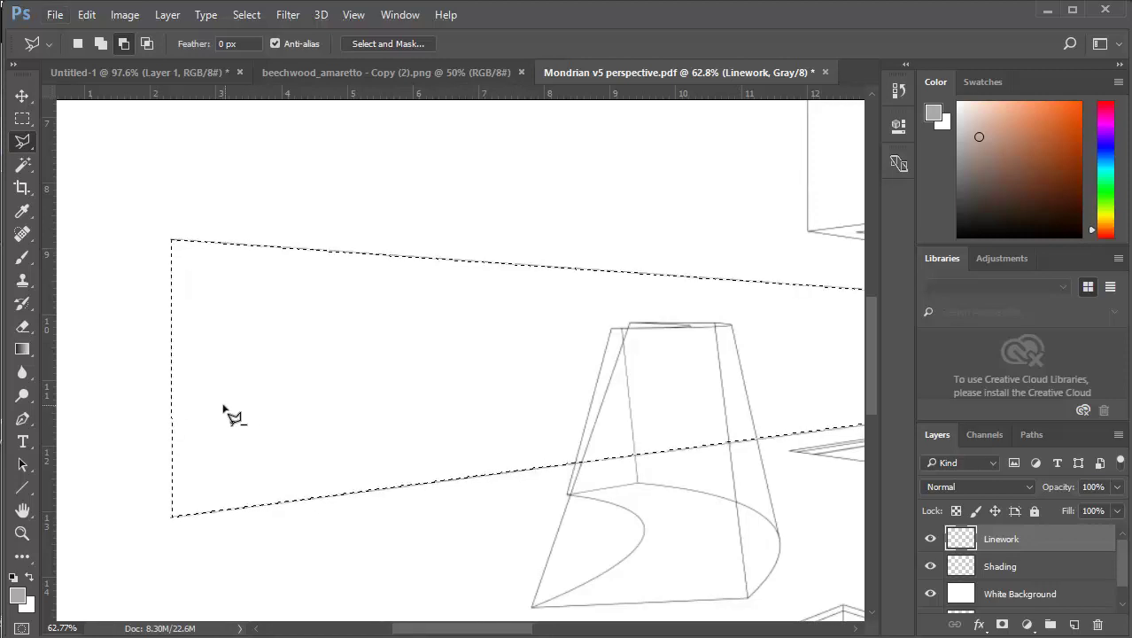
Make Shading the active layer while keeping the left wall selected
{"action": "scroll", "coordinate": [227, 412], "scroll_direction": "down", "scroll_amount": 5}
{"action": "scroll", "coordinate": [222, 409], "scroll_direction": "down", "scroll_amount": 2}
{"action": "scroll", "coordinate": [440, 439], "scroll_direction": "up", "scroll_amount": 2}
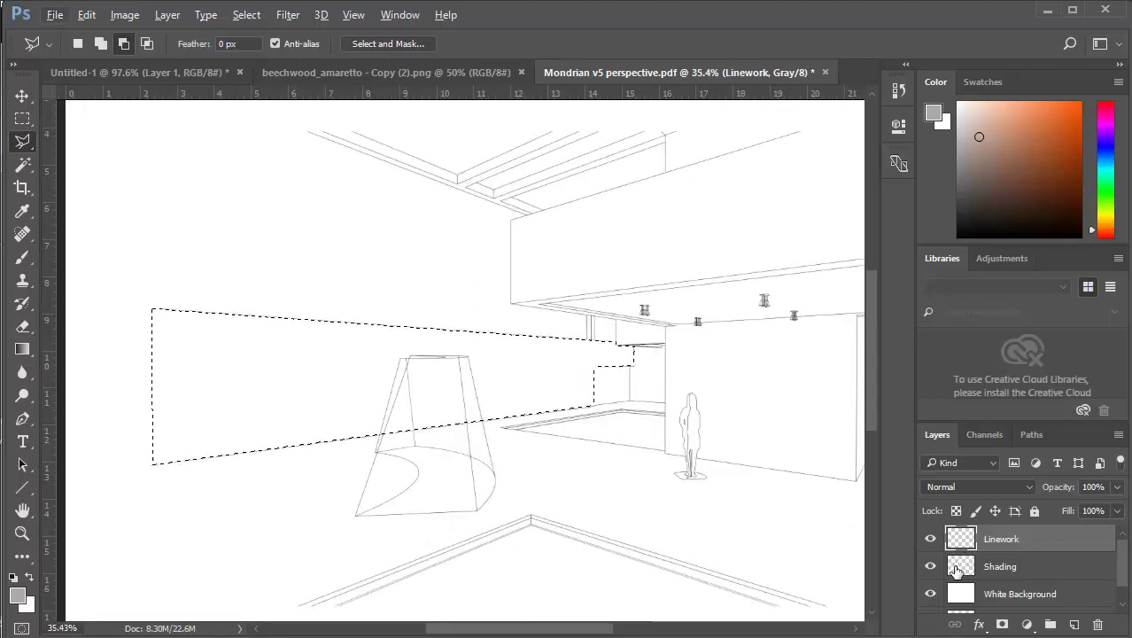
{"action": "left_click", "coordinate": [956, 569]}
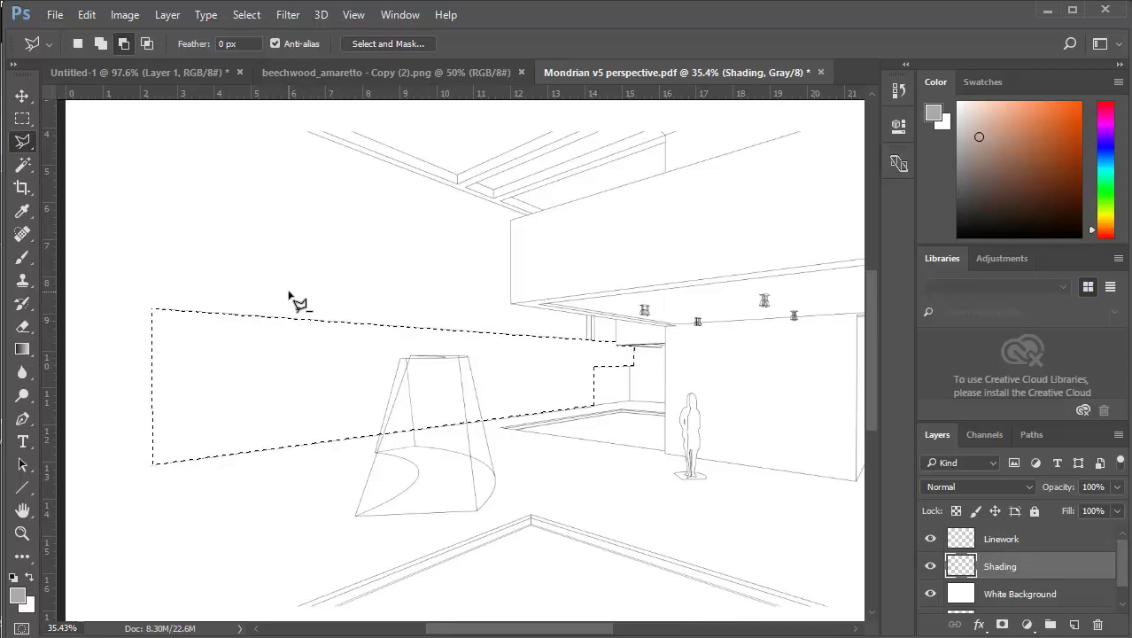
{"action": "left_click", "coordinate": [84, 14]}
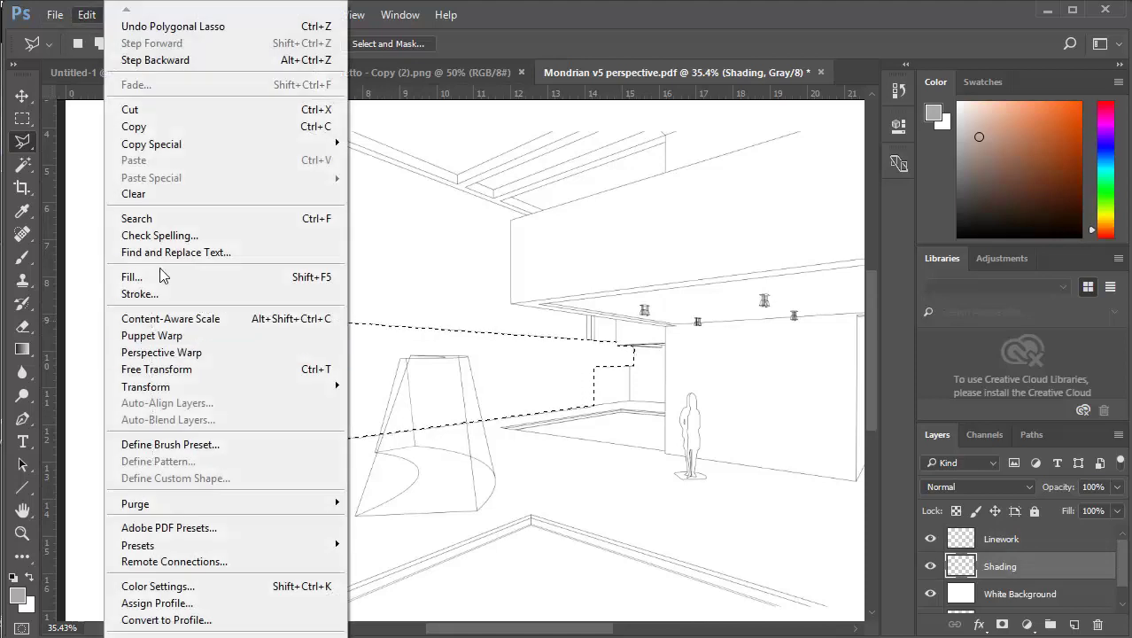
{"action": "left_click", "coordinate": [84, 13]}
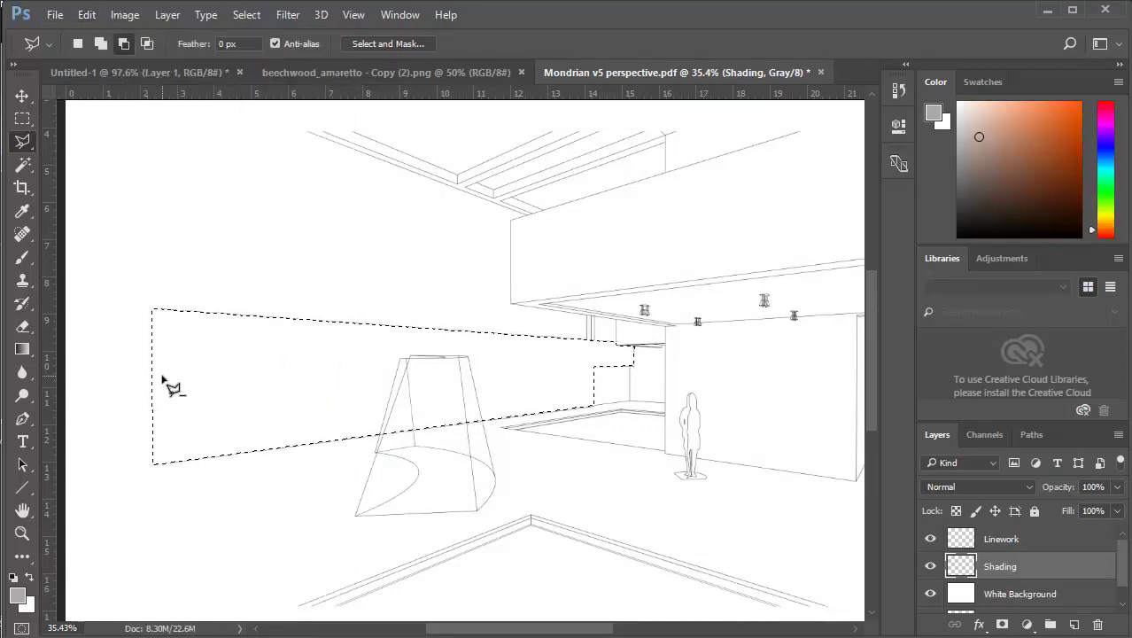
Open the foreground colour picker and pick an orange tone, cd6c3c
{"action": "left_click", "coordinate": [18, 596]}
{"action": "left_click_drag", "start_coordinate": [810, 95], "coordinate": [543, 118]}
{"action": "left_click_drag", "start_coordinate": [438, 222], "coordinate": [460, 261]}
{"action": "left_click", "coordinate": [488, 204]}
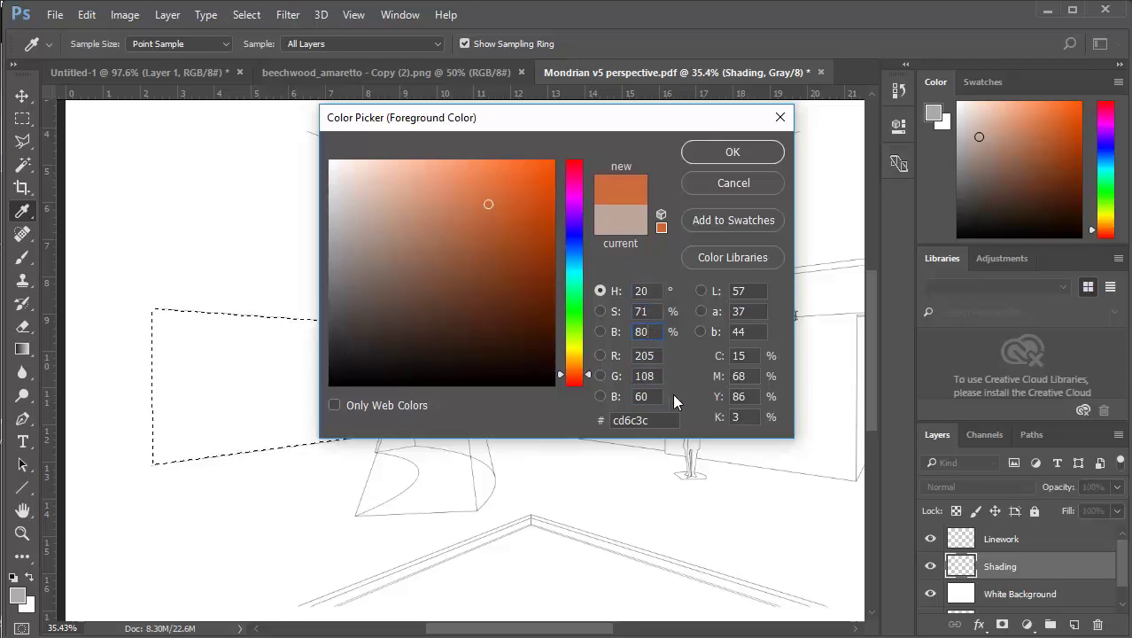
Examine the HSB, Lab, RGB and CMYK values of the picked orange in the colour picker
{"action": "left_click", "coordinate": [751, 333]}
{"action": "left_click", "coordinate": [755, 291]}
{"action": "left_click", "coordinate": [654, 308]}
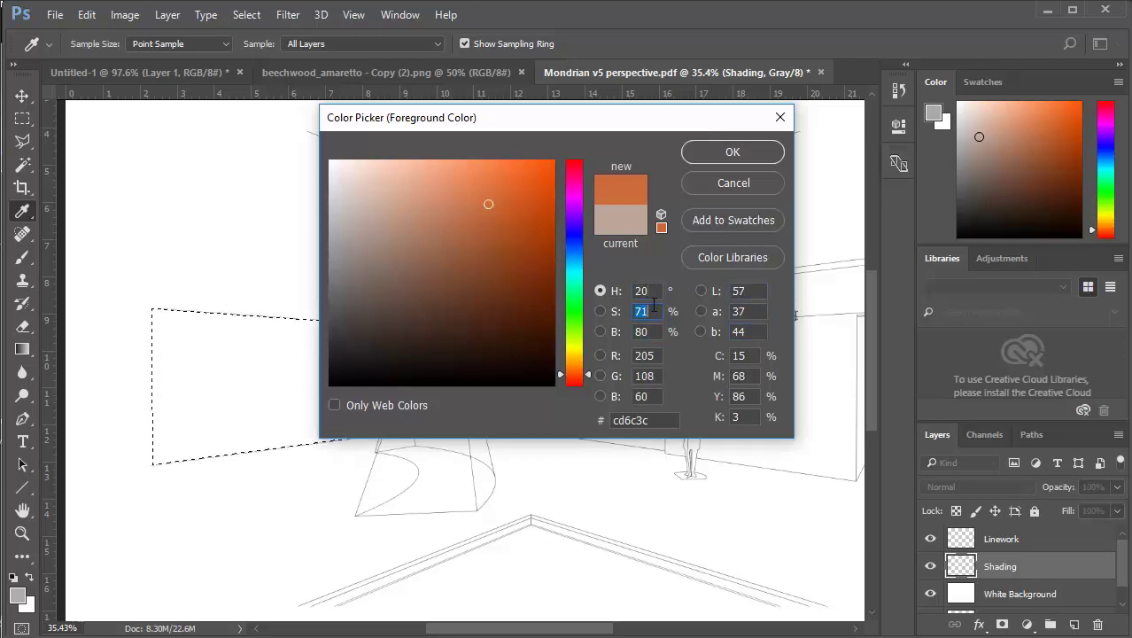
{"action": "left_click", "coordinate": [653, 372]}
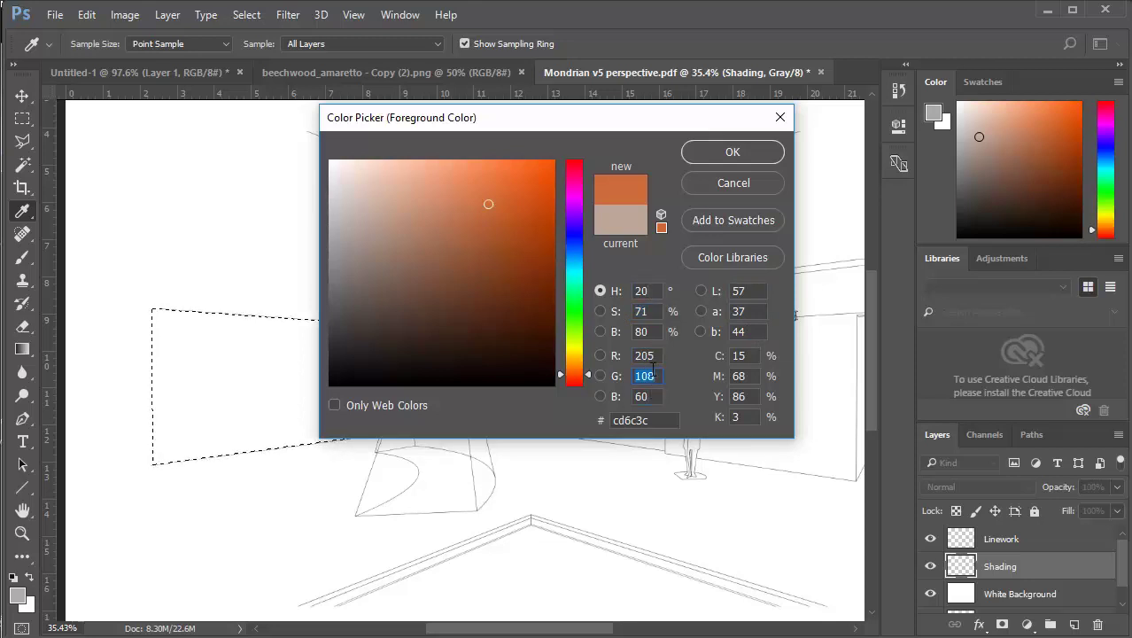
{"action": "left_click", "coordinate": [744, 397]}
{"action": "left_click", "coordinate": [648, 376]}
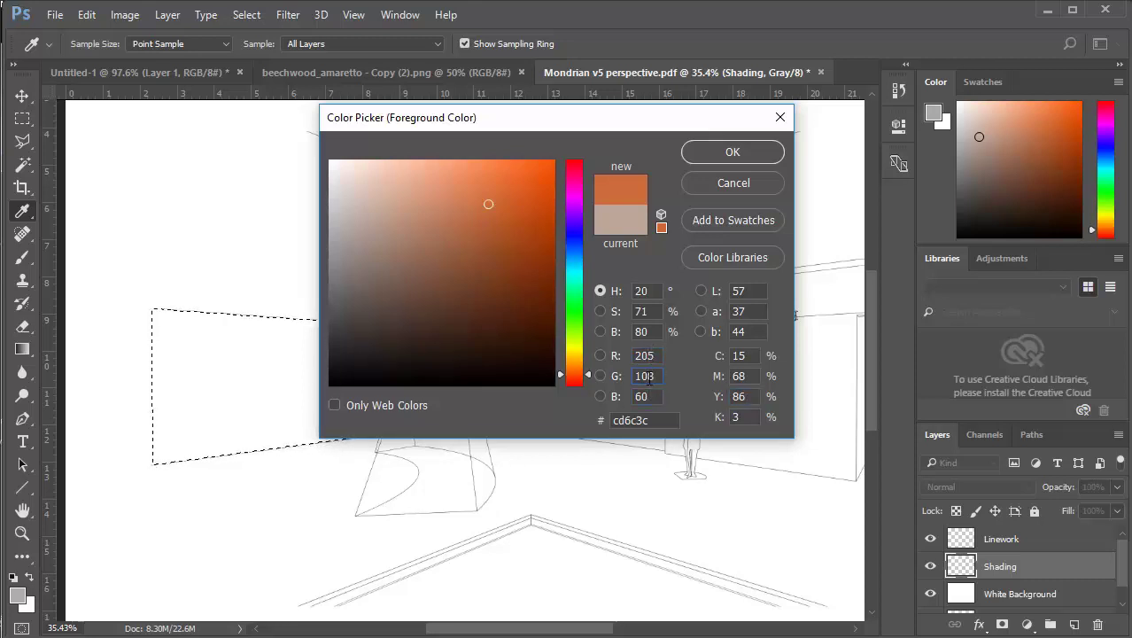
{"action": "double_click", "coordinate": [747, 401]}
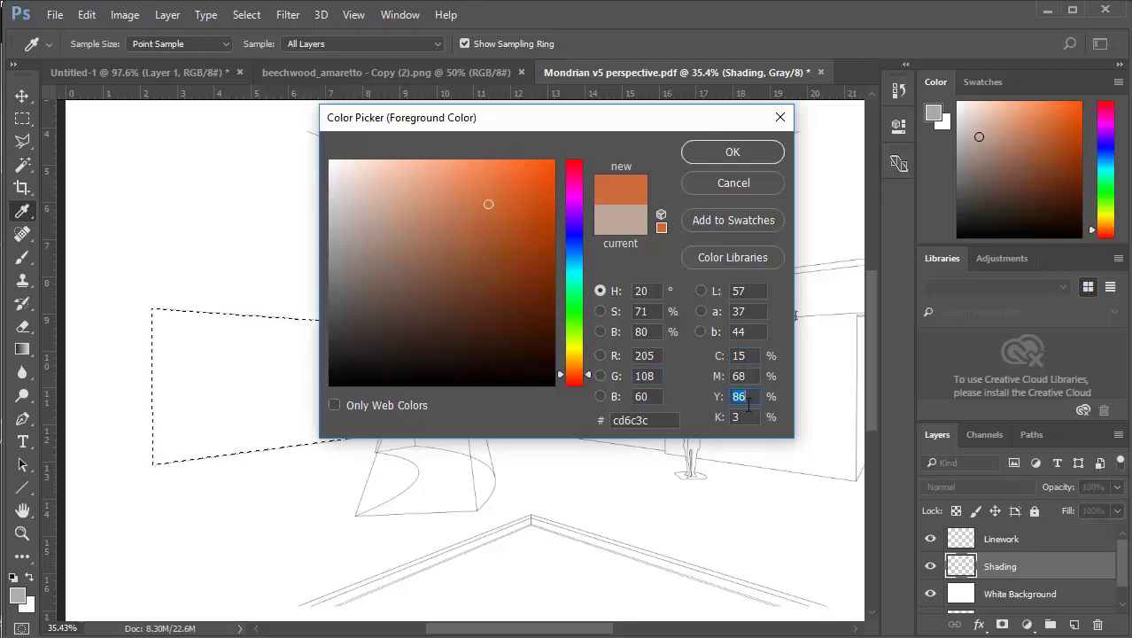
{"action": "left_click", "coordinate": [649, 355]}
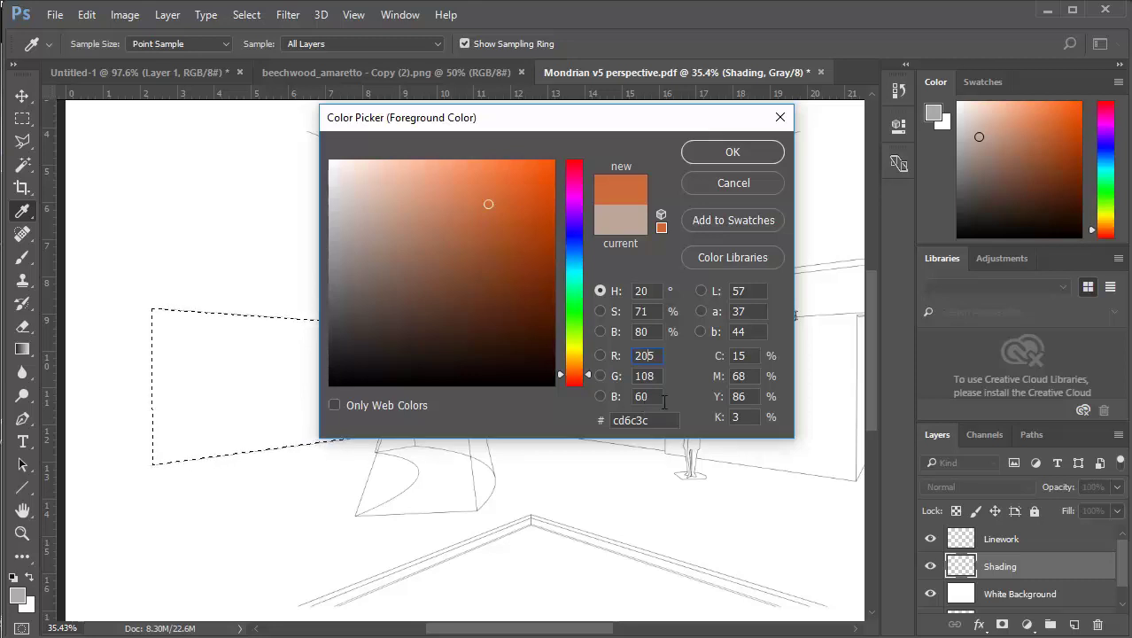
{"action": "left_click", "coordinate": [655, 397]}
{"action": "left_click", "coordinate": [657, 356]}
{"action": "left_click", "coordinate": [758, 356]}
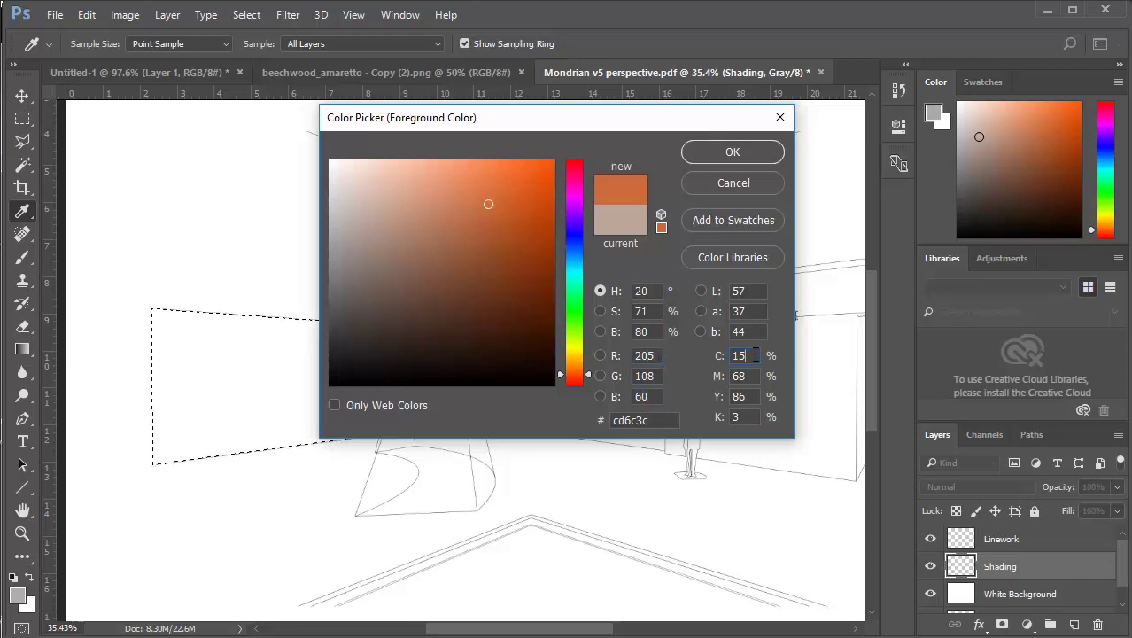
{"action": "left_click", "coordinate": [652, 356]}
Try several orange and brown tones, shift the hue to 8° and pick a vivid red, e83214
{"action": "left_click", "coordinate": [499, 213]}
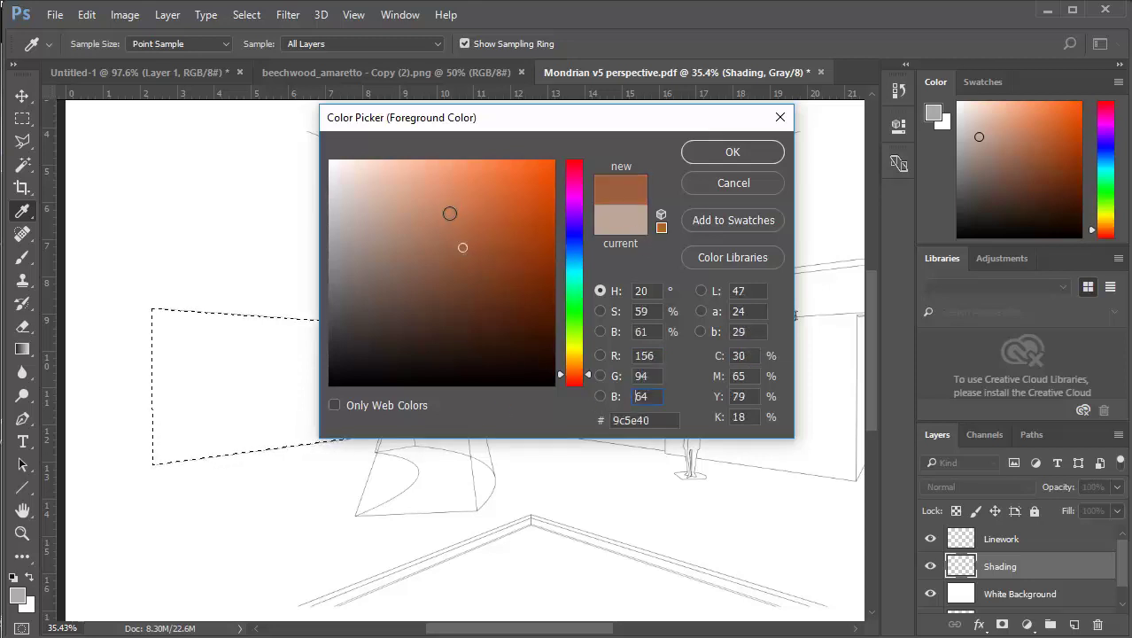
{"action": "left_click", "coordinate": [449, 212]}
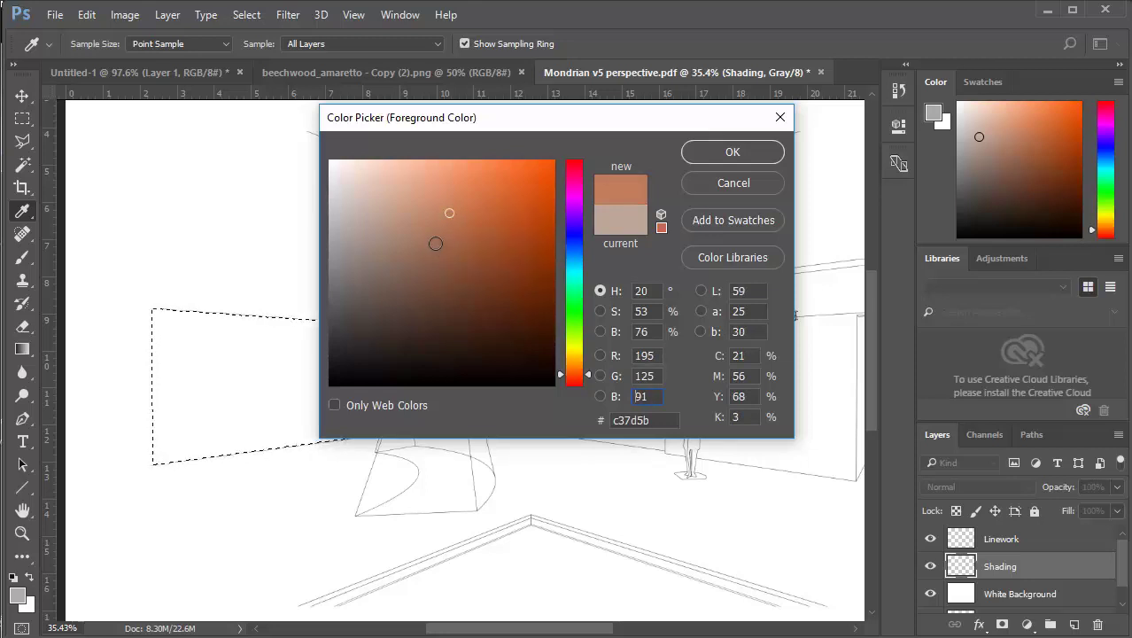
{"action": "mouse_move", "coordinate": [589, 374]}
{"action": "left_mouse_down"}
{"action": "mouse_move", "coordinate": [591, 359]}
{"action": "mouse_move", "coordinate": [590, 380]}
{"action": "left_mouse_up"}
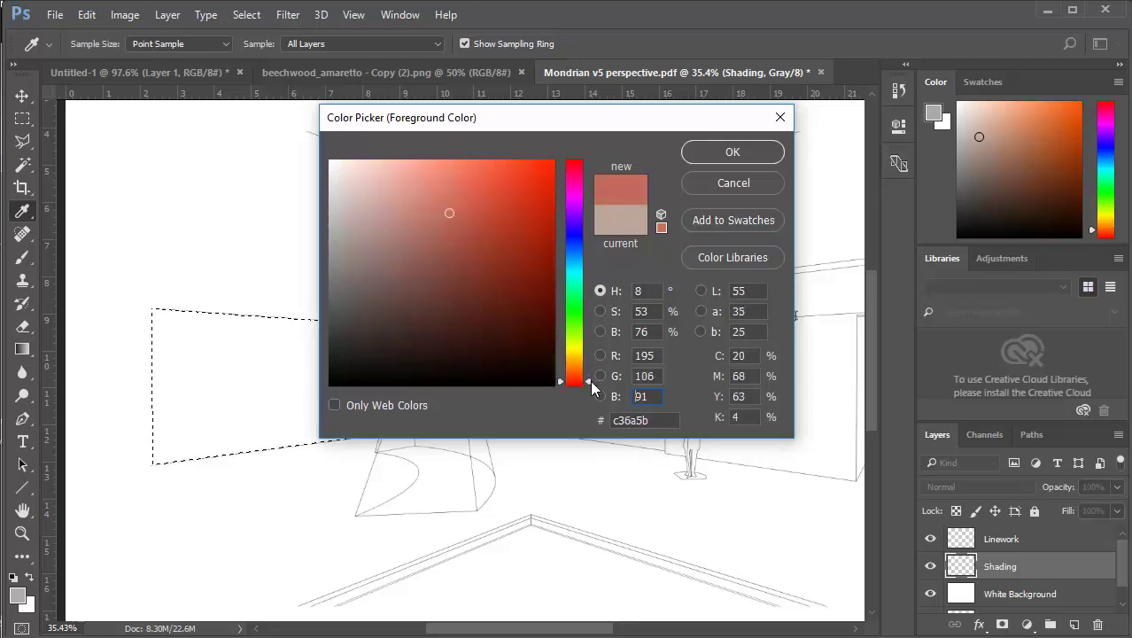
{"action": "left_click", "coordinate": [484, 196]}
{"action": "left_click", "coordinate": [509, 191]}
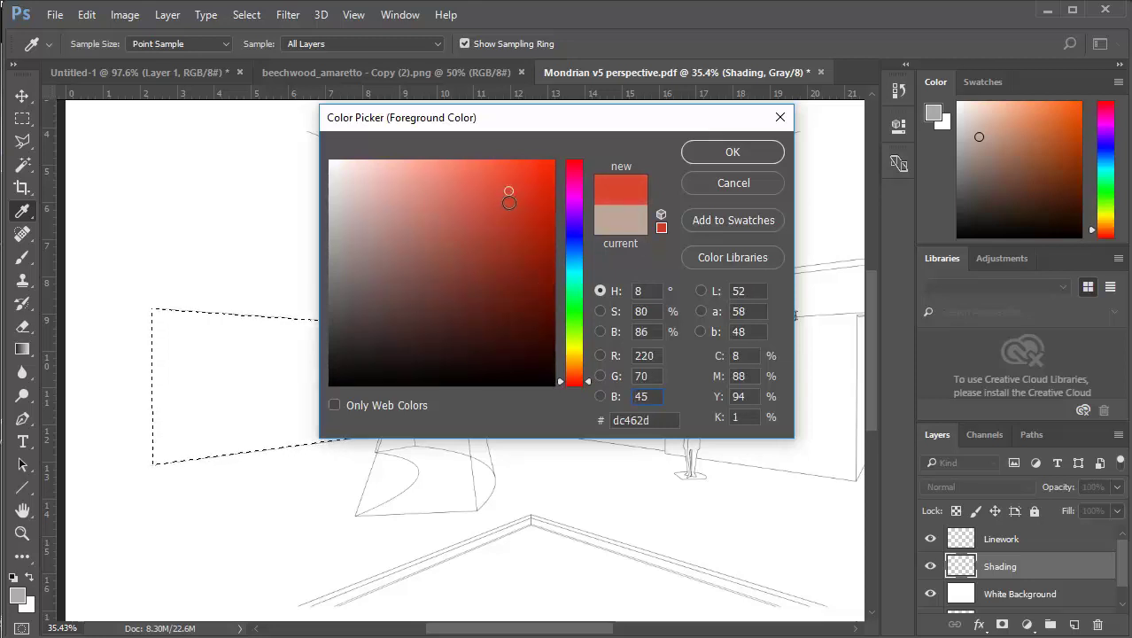
{"action": "left_click_drag", "start_coordinate": [510, 187], "coordinate": [535, 180]}
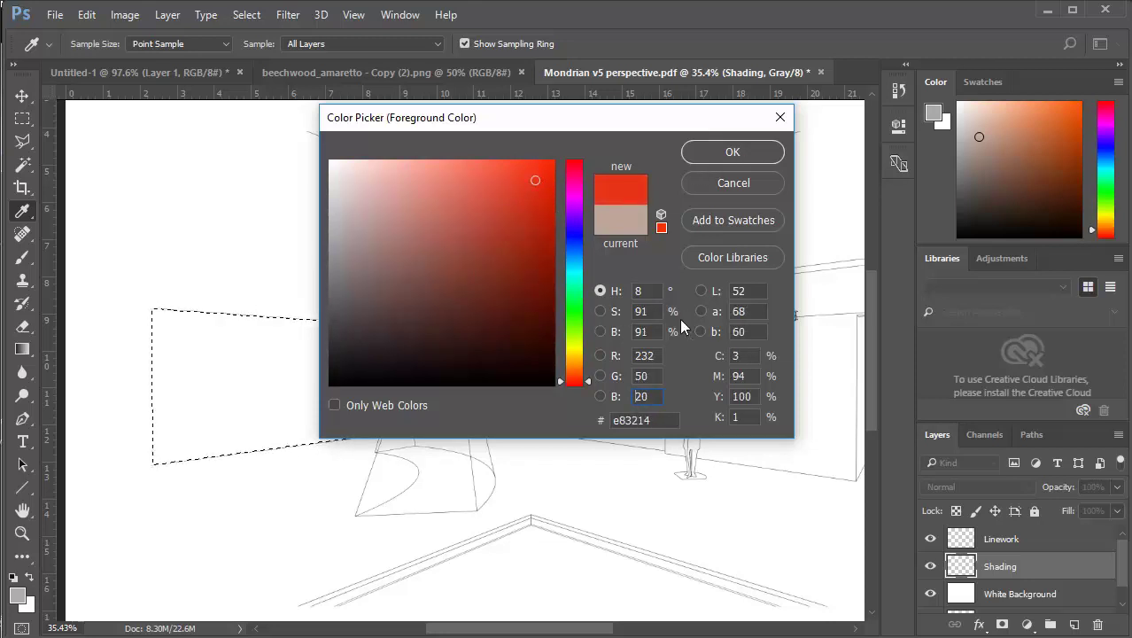
Try saturations of 70% and 20% for the red foreground colour, and set the saturation to 90%
{"action": "left_click", "coordinate": [656, 378]}
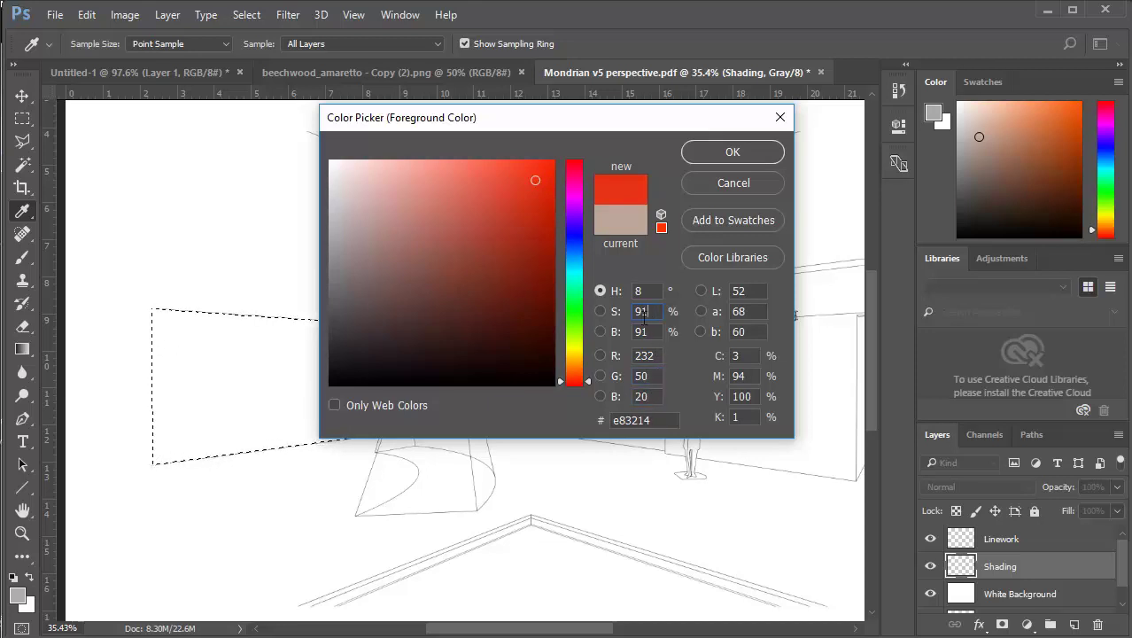
{"action": "left_click_drag", "start_coordinate": [656, 311], "coordinate": [627, 309]}
{"action": "type", "text": "70"}
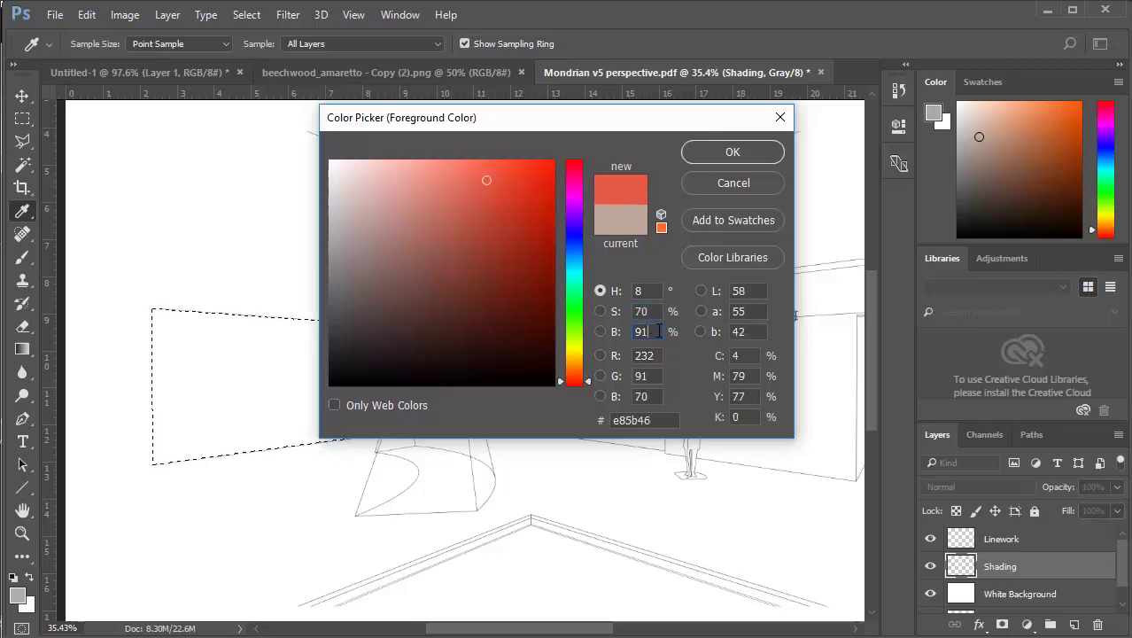
{"action": "left_click_drag", "start_coordinate": [659, 311], "coordinate": [611, 308]}
{"action": "type", "text": "20"}
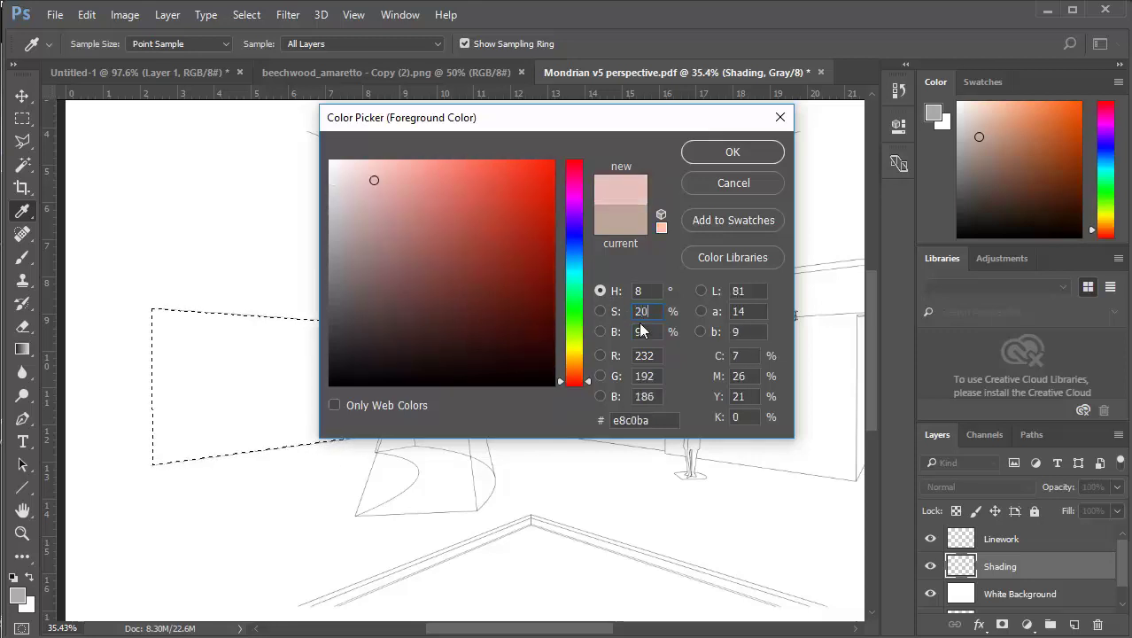
{"action": "left_click_drag", "start_coordinate": [660, 311], "coordinate": [611, 309]}
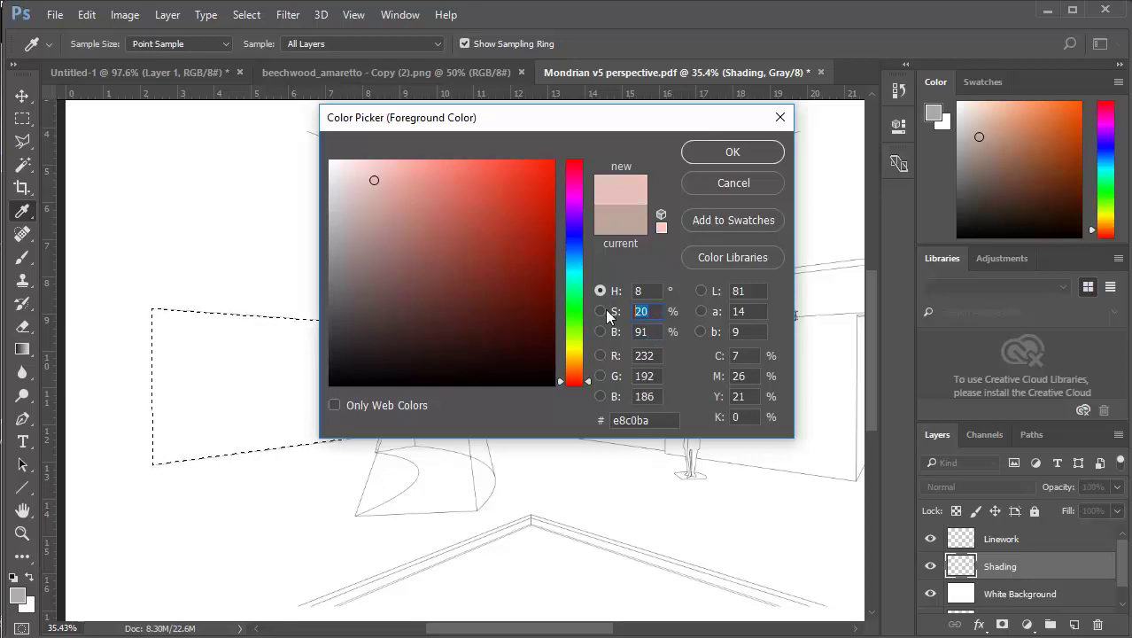
{"action": "type", "text": "90"}
{"action": "left_click", "coordinate": [655, 333]}
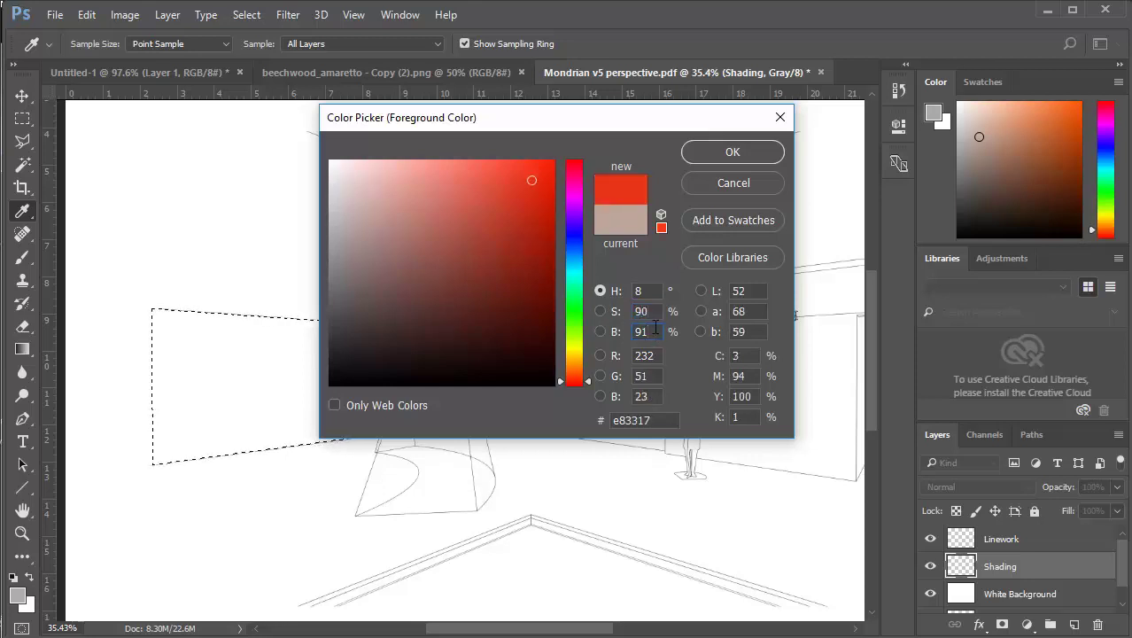
{"action": "left_click_drag", "start_coordinate": [654, 311], "coordinate": [623, 306]}
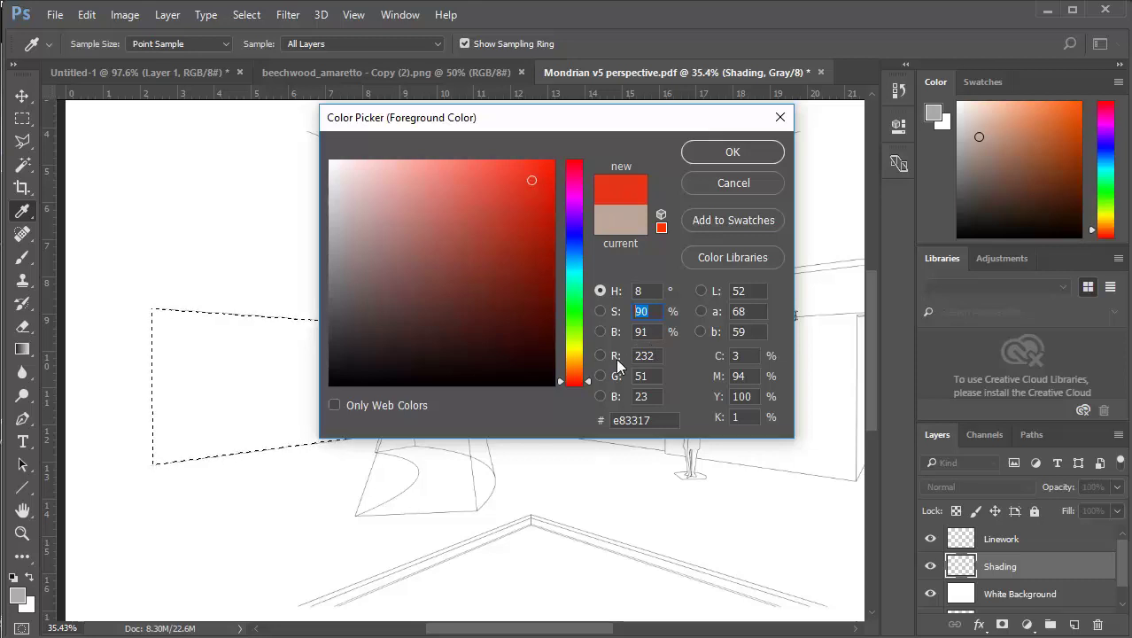
{"action": "left_click", "coordinate": [657, 355]}
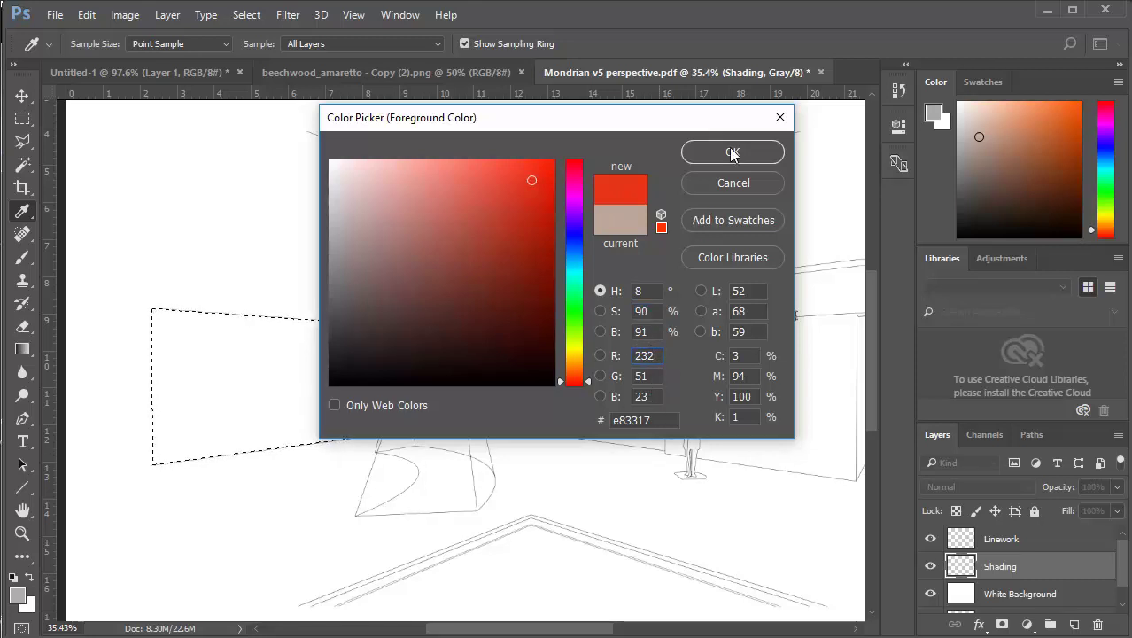
Pick a darker red, cc2c13, as the foreground colour and add it to the swatches with the name Indian Red
{"action": "left_click_drag", "start_coordinate": [531, 180], "coordinate": [533, 204]}
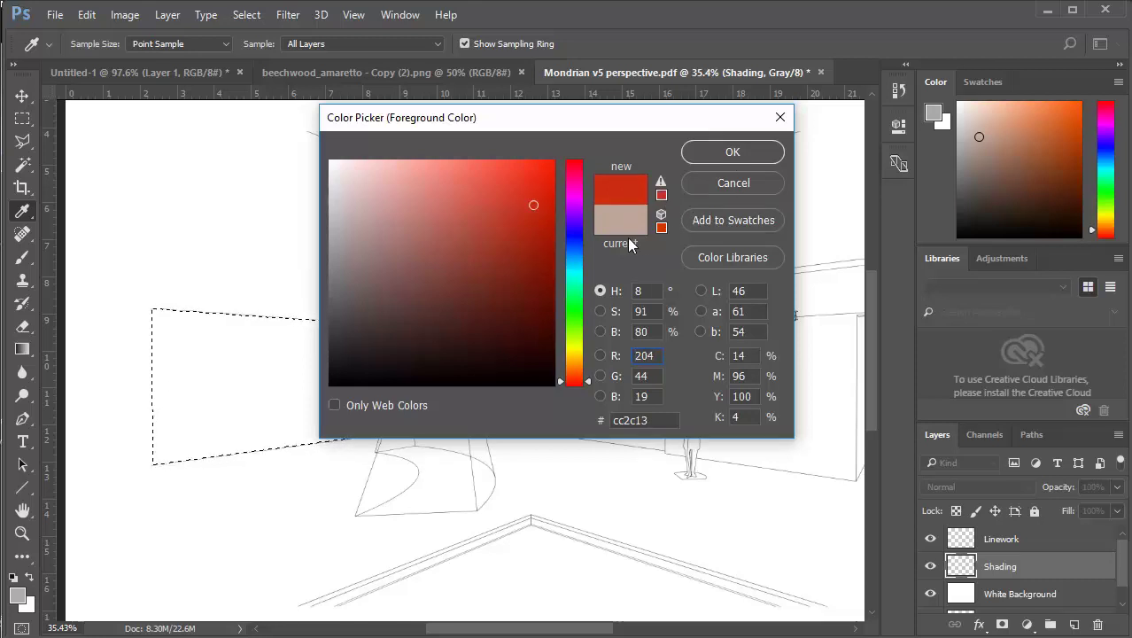
{"action": "left_click", "coordinate": [729, 220]}
{"action": "left_click_drag", "start_coordinate": [612, 225], "coordinate": [358, 187]}
{"action": "type", "text": "Indian Red"}
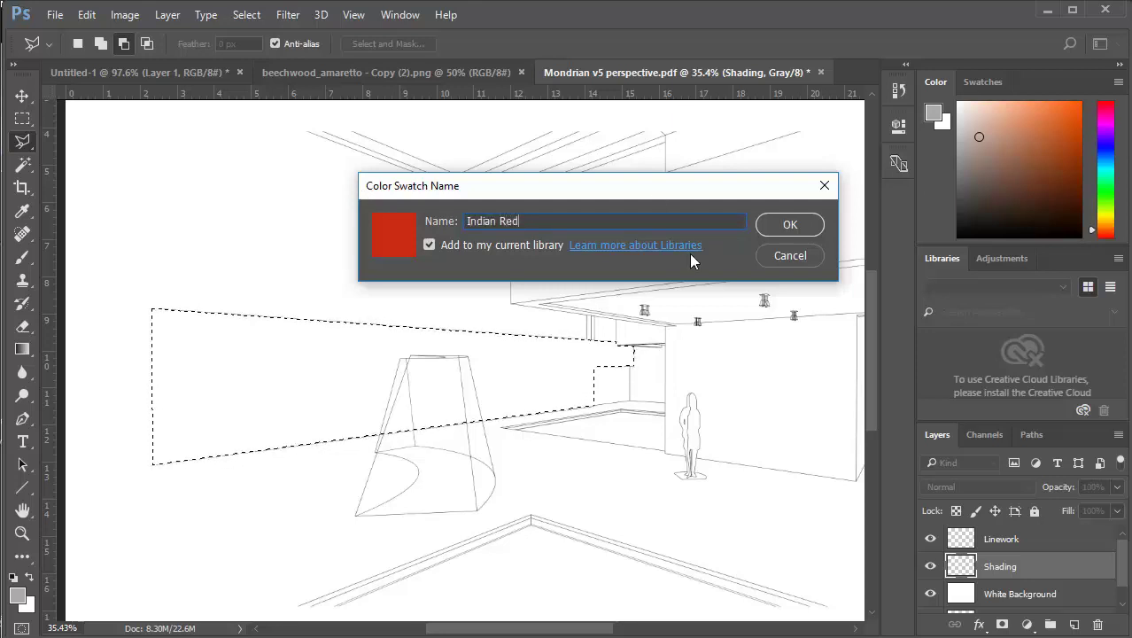
{"action": "left_click", "coordinate": [784, 227]}
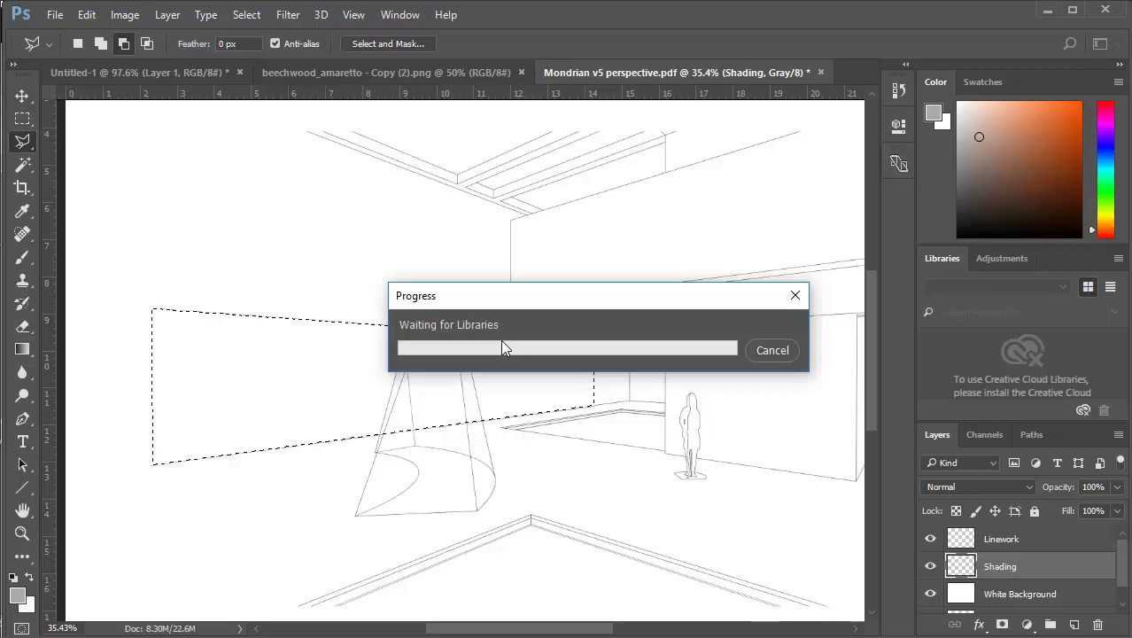
{"action": "left_click", "coordinate": [771, 350]}
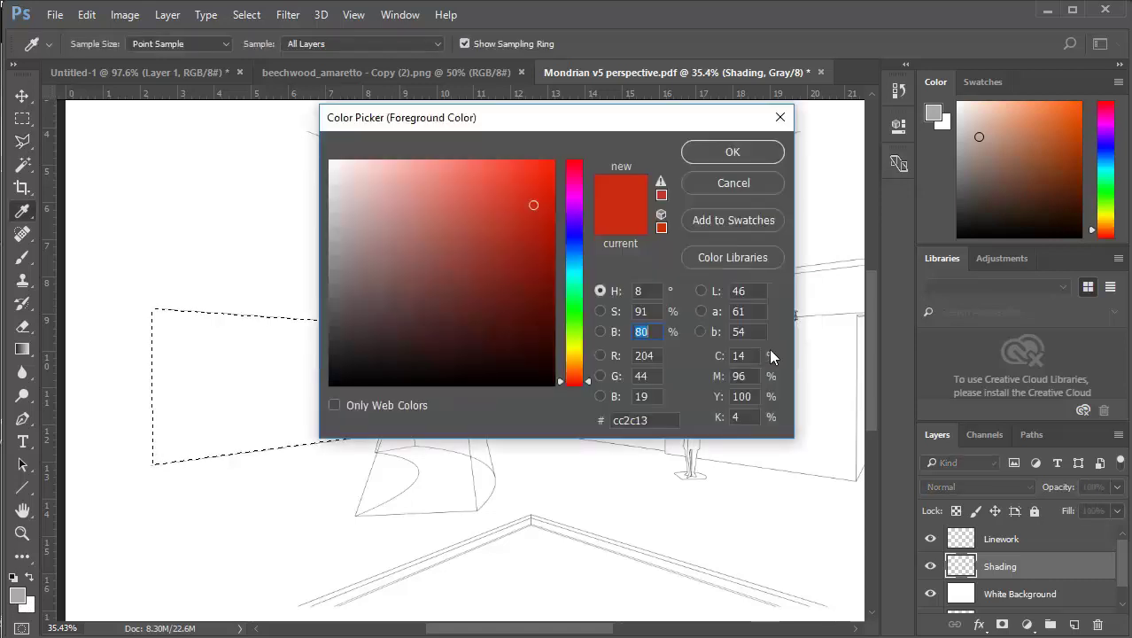
Add the same red to the swatches again with the suggested name and apply it as the foreground colour
{"action": "left_click", "coordinate": [717, 222]}
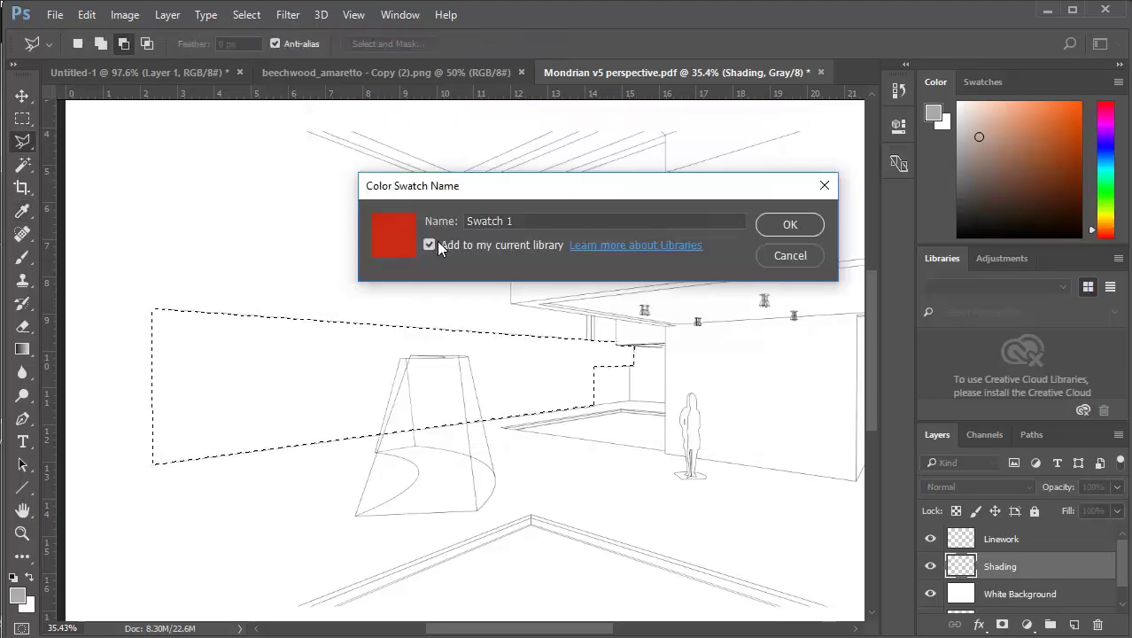
{"action": "left_click", "coordinate": [780, 227]}
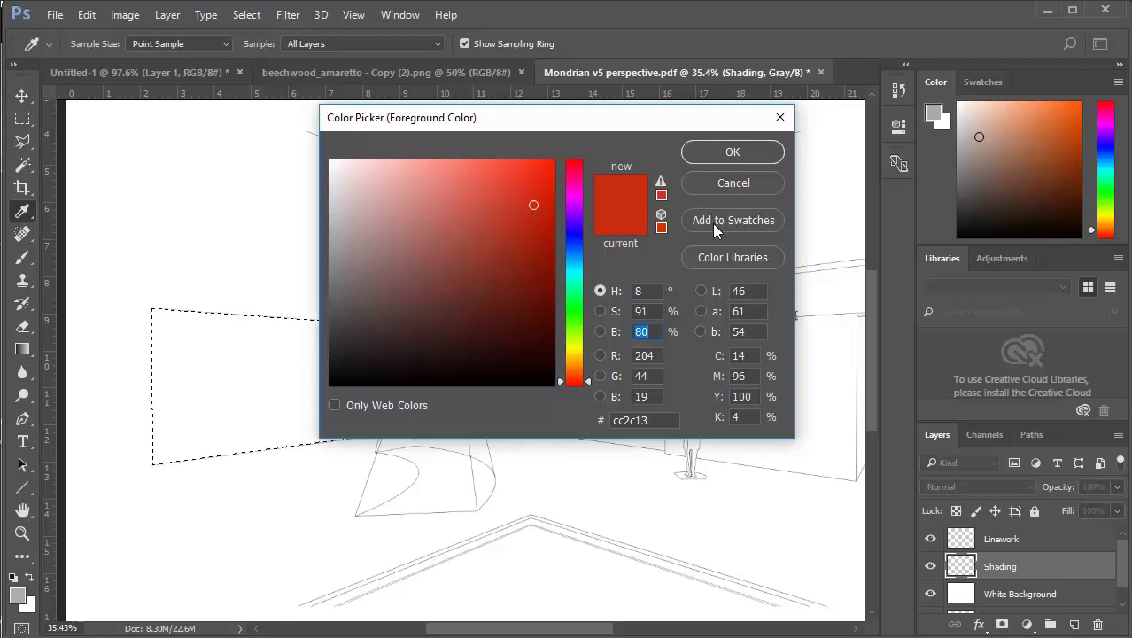
{"action": "left_click", "coordinate": [730, 155]}
{"action": "left_click", "coordinate": [731, 156]}
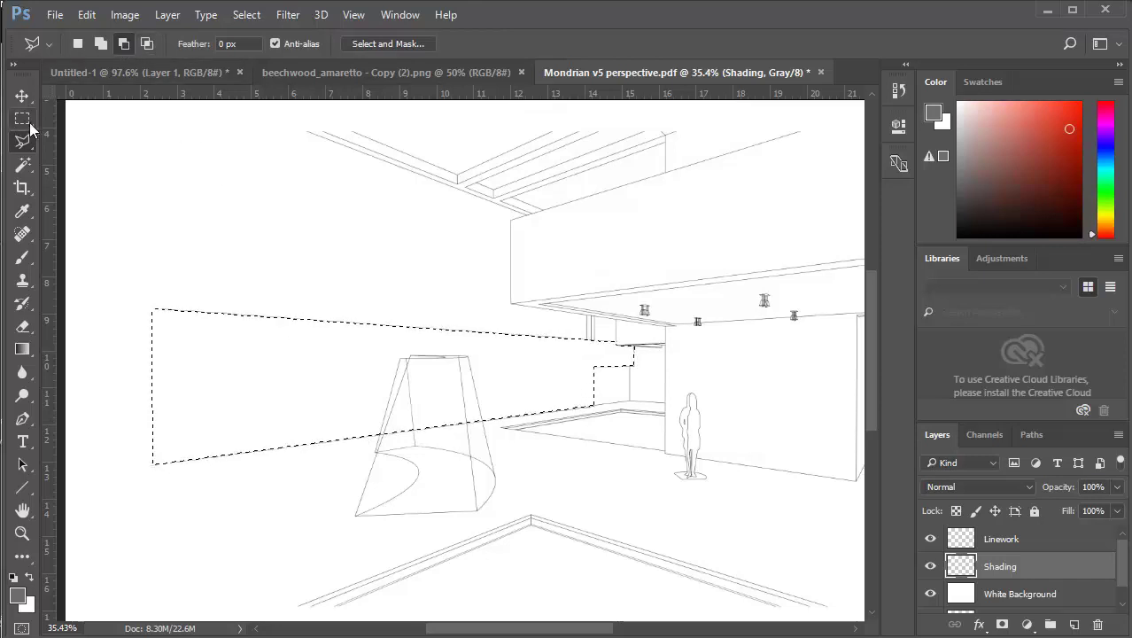
Switch to the Brush tool and recheck the foreground colour in the colour picker
{"action": "left_click", "coordinate": [22, 212]}
{"action": "left_click", "coordinate": [22, 234]}
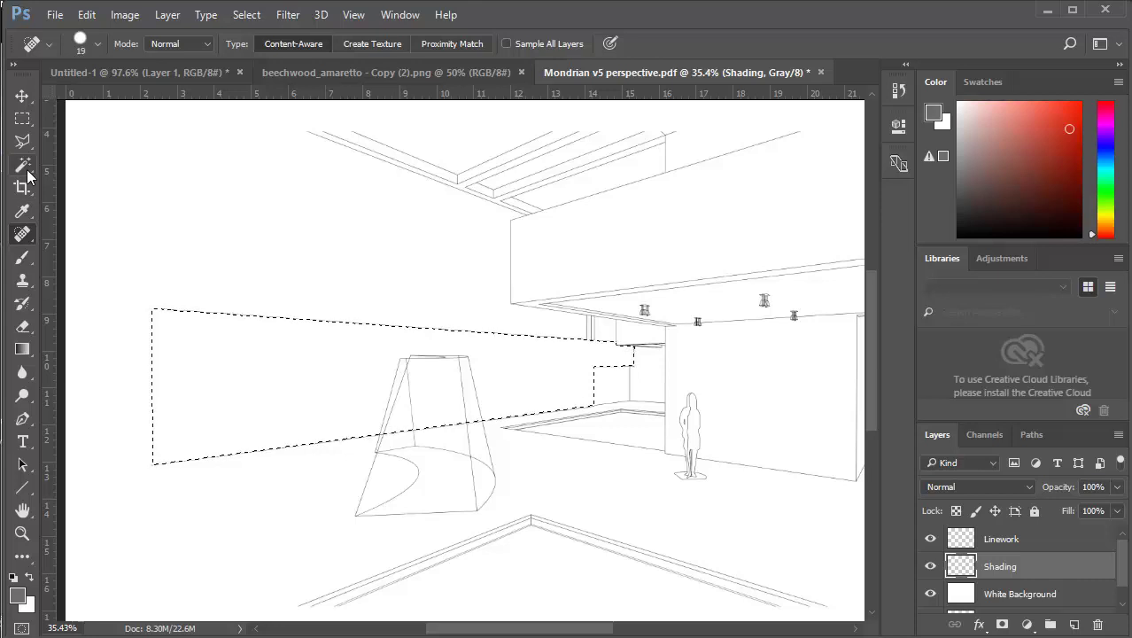
{"action": "left_click", "coordinate": [23, 213]}
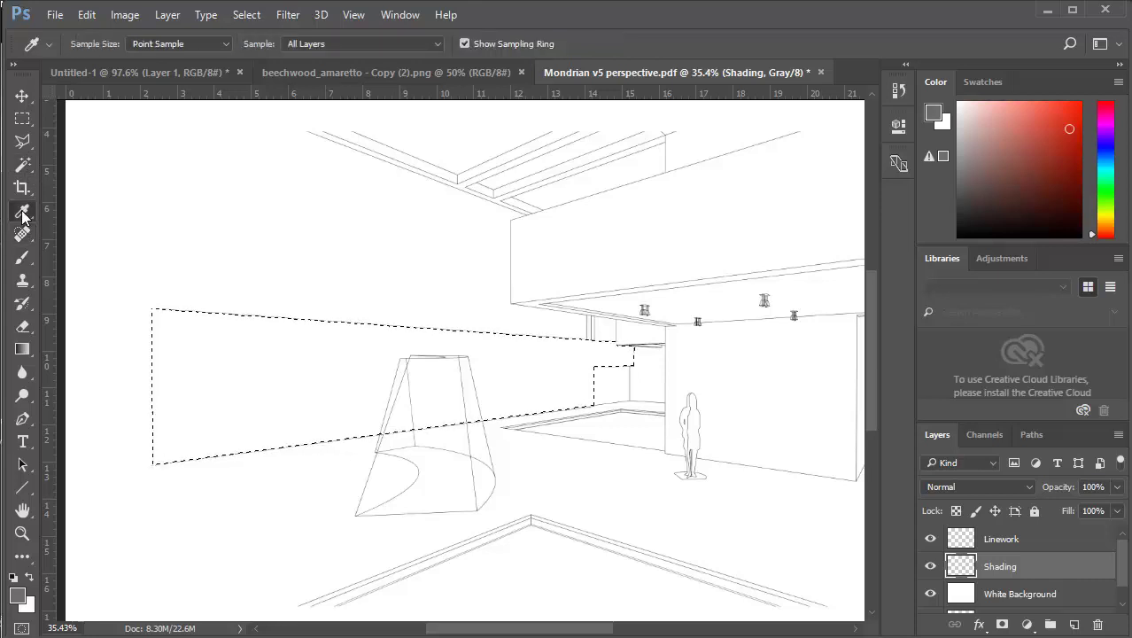
{"action": "left_click", "coordinate": [22, 257]}
{"action": "left_click", "coordinate": [18, 595]}
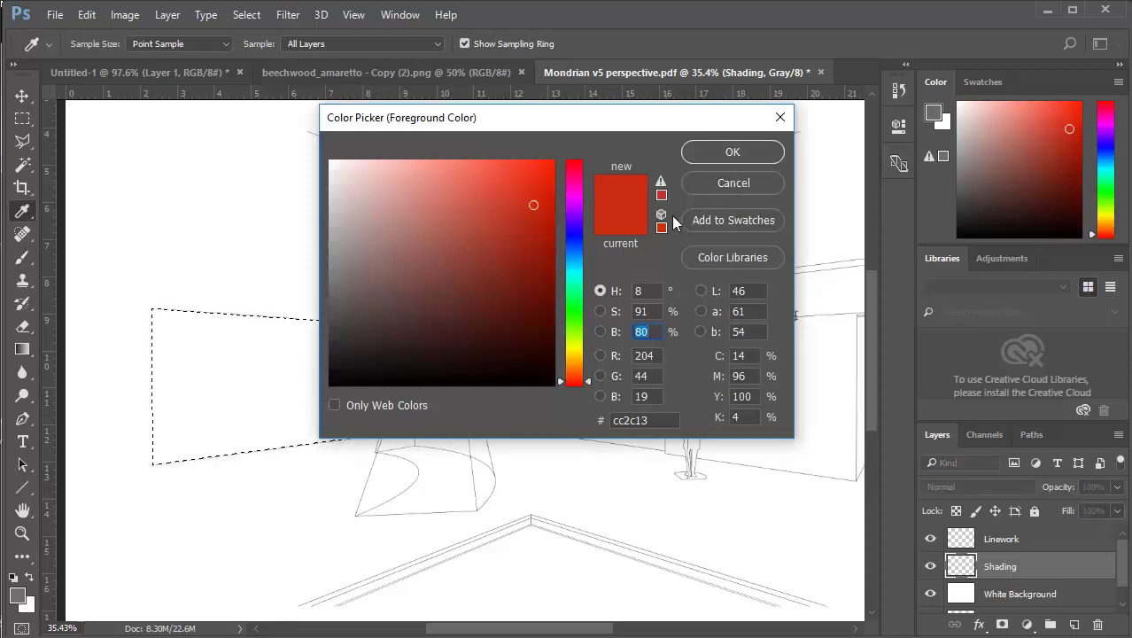
{"action": "left_click", "coordinate": [716, 157]}
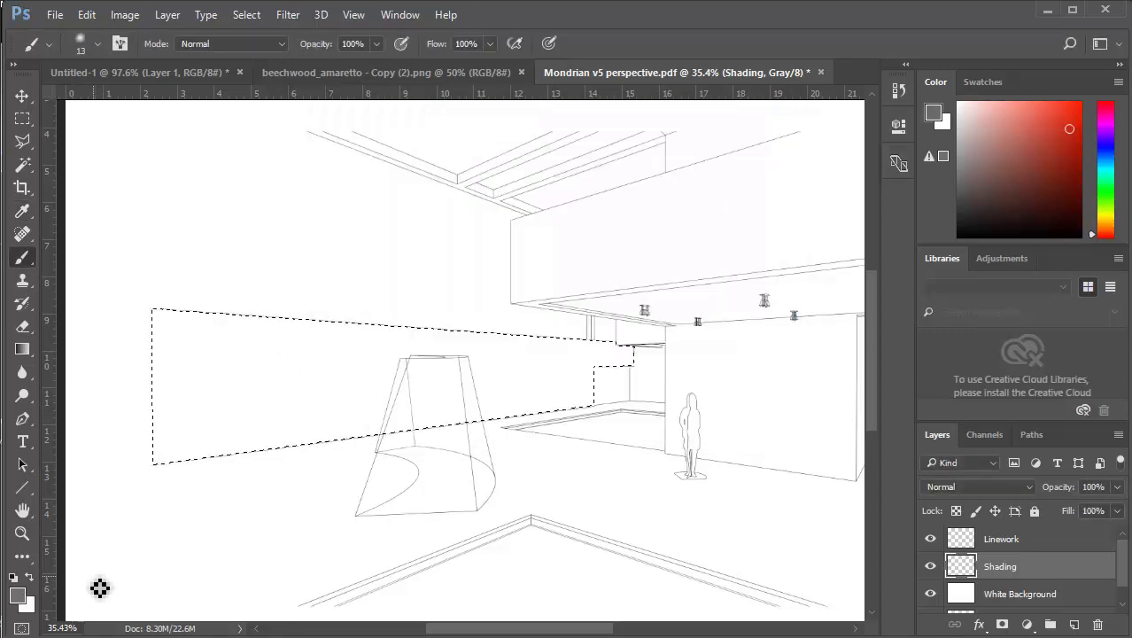
{"action": "left_click", "coordinate": [16, 597]}
{"action": "left_click", "coordinate": [704, 155]}
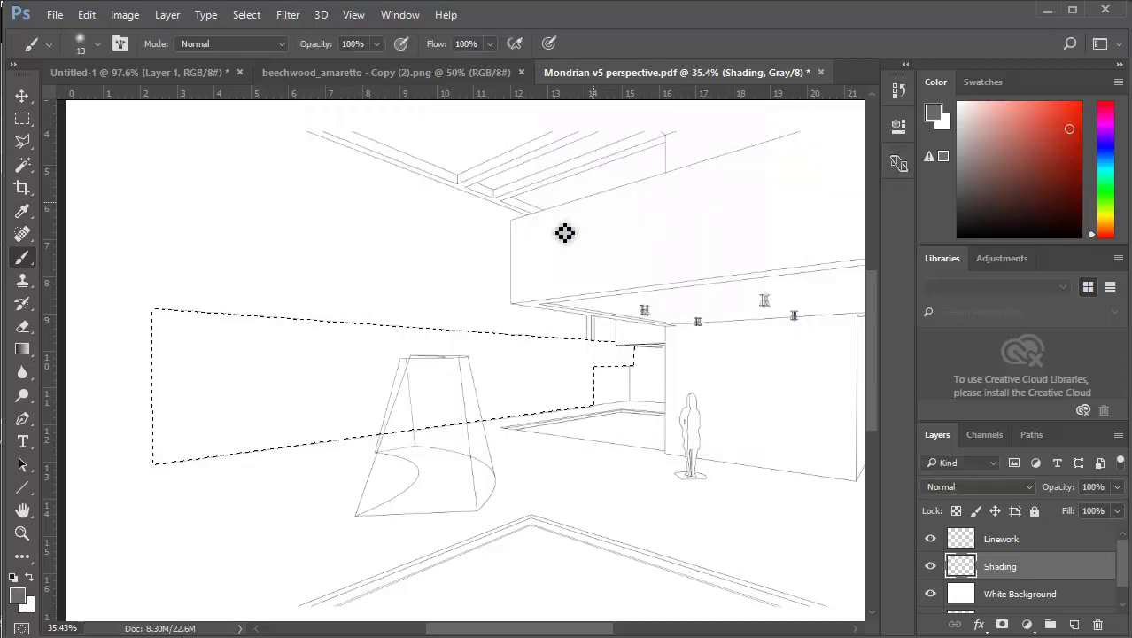
Replace the foreground red with the suggested web-safe red, cc3333
{"action": "left_click", "coordinate": [20, 600]}
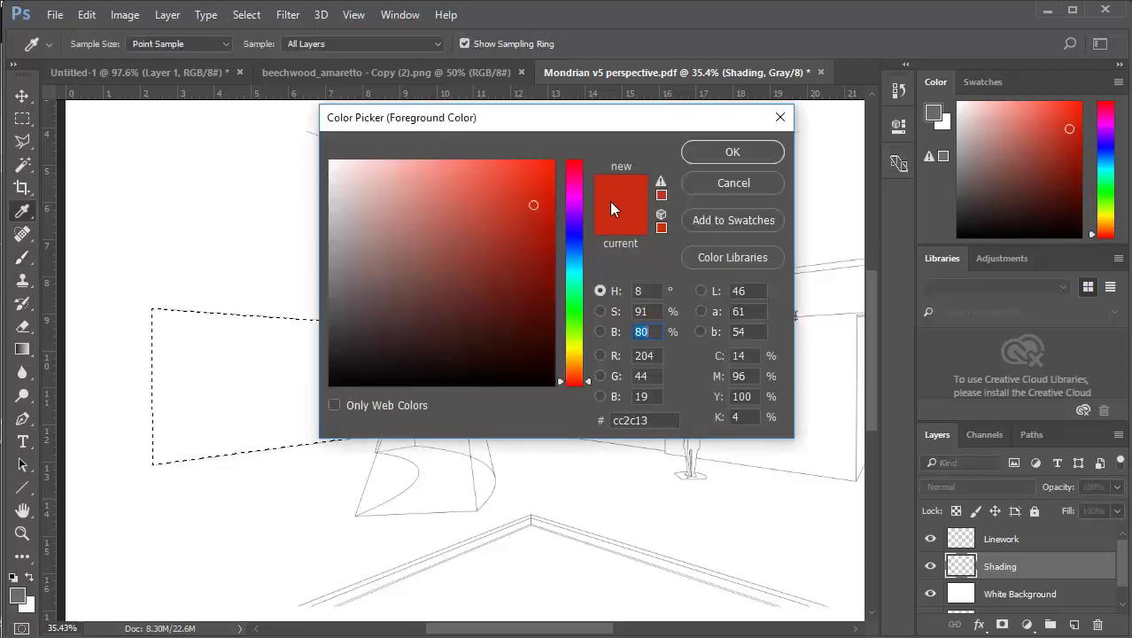
{"action": "left_click", "coordinate": [660, 195]}
{"action": "left_click", "coordinate": [660, 228]}
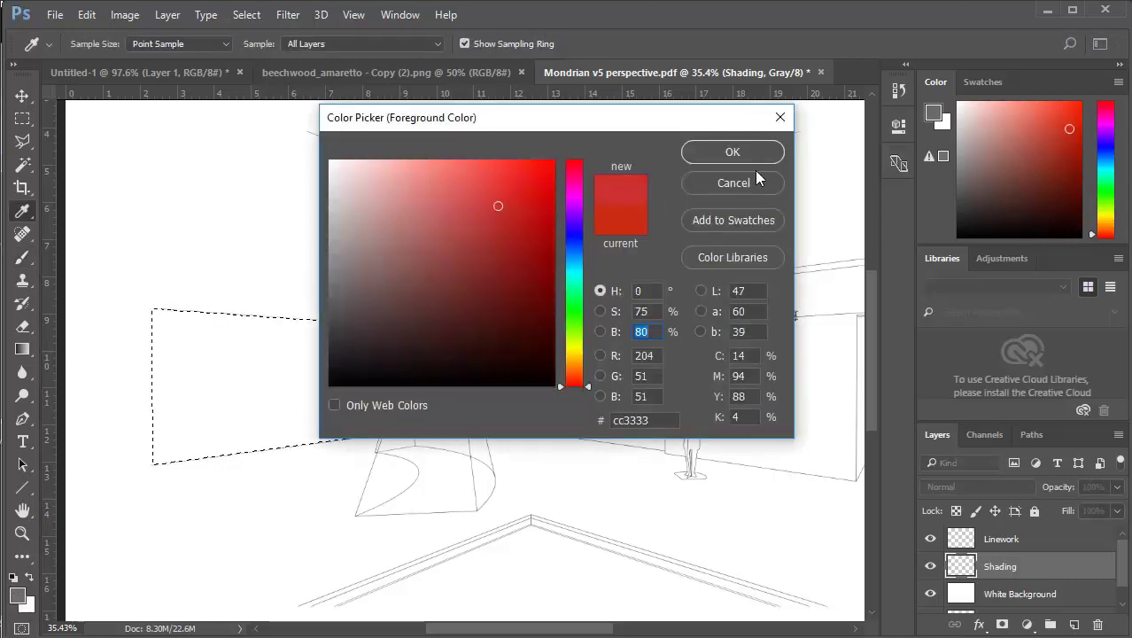
{"action": "left_click", "coordinate": [749, 151]}
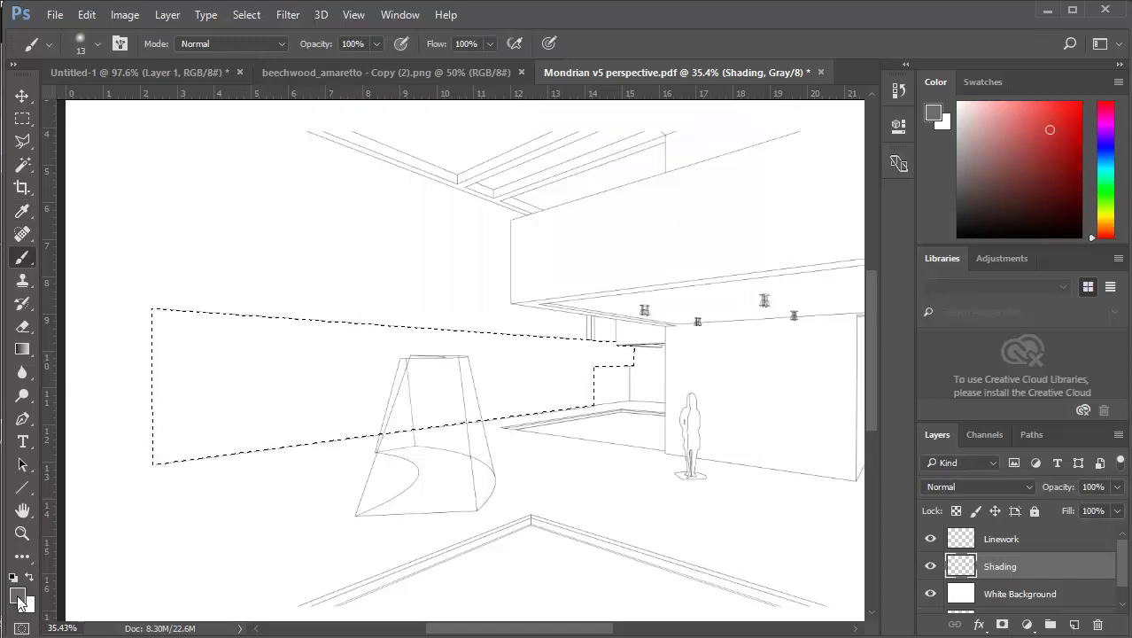
Fill the left wall selection on the Shading layer with the foreground colour in Normal mode at 100% opacity
{"action": "left_click", "coordinate": [86, 15]}
{"action": "left_click", "coordinate": [134, 274]}
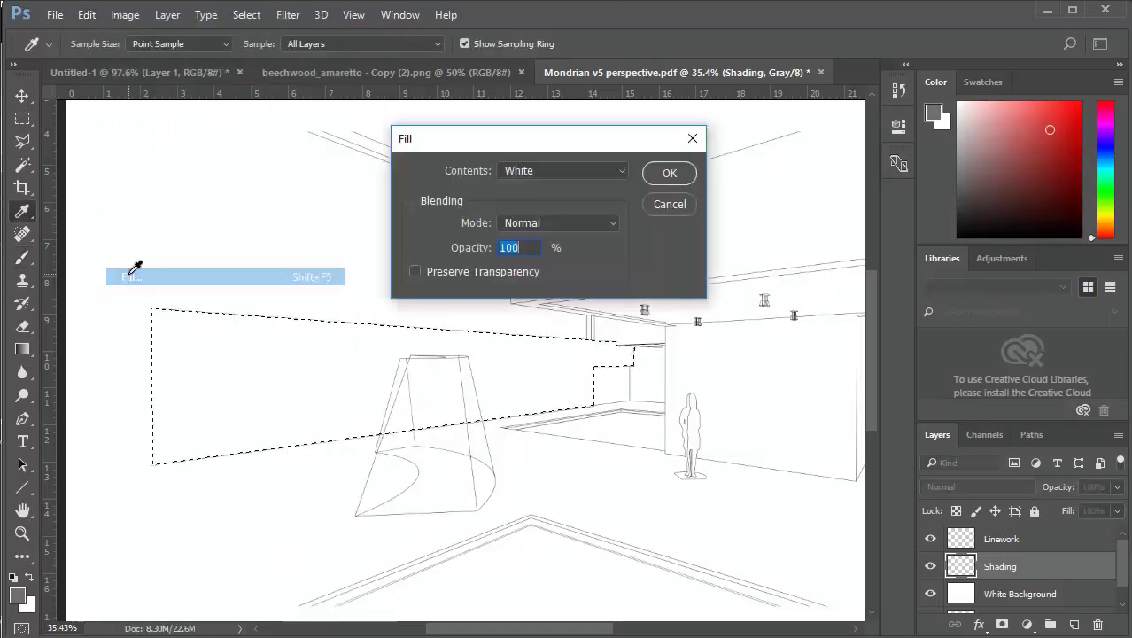
{"action": "left_click", "coordinate": [583, 171]}
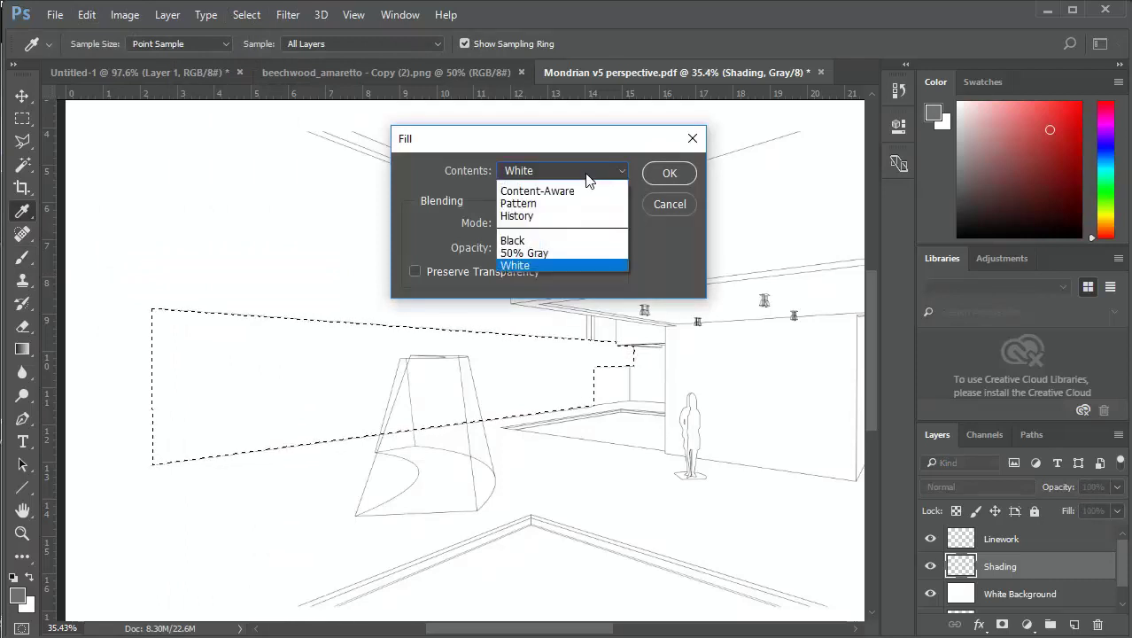
{"action": "left_click", "coordinate": [568, 189]}
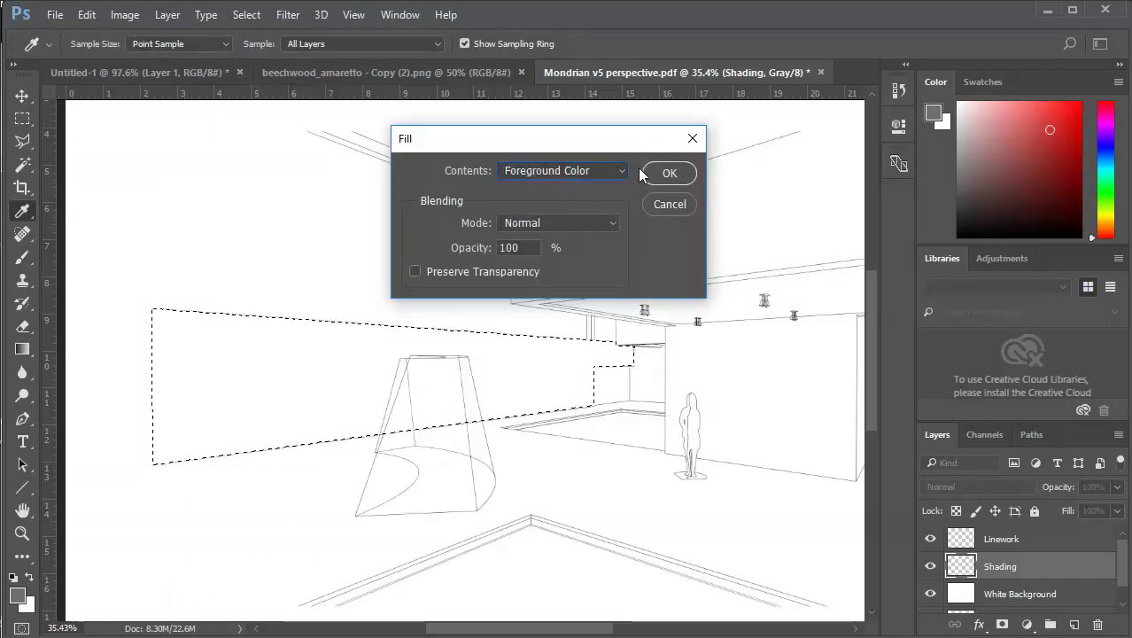
{"action": "left_click", "coordinate": [666, 172]}
{"action": "key", "text": "b"}
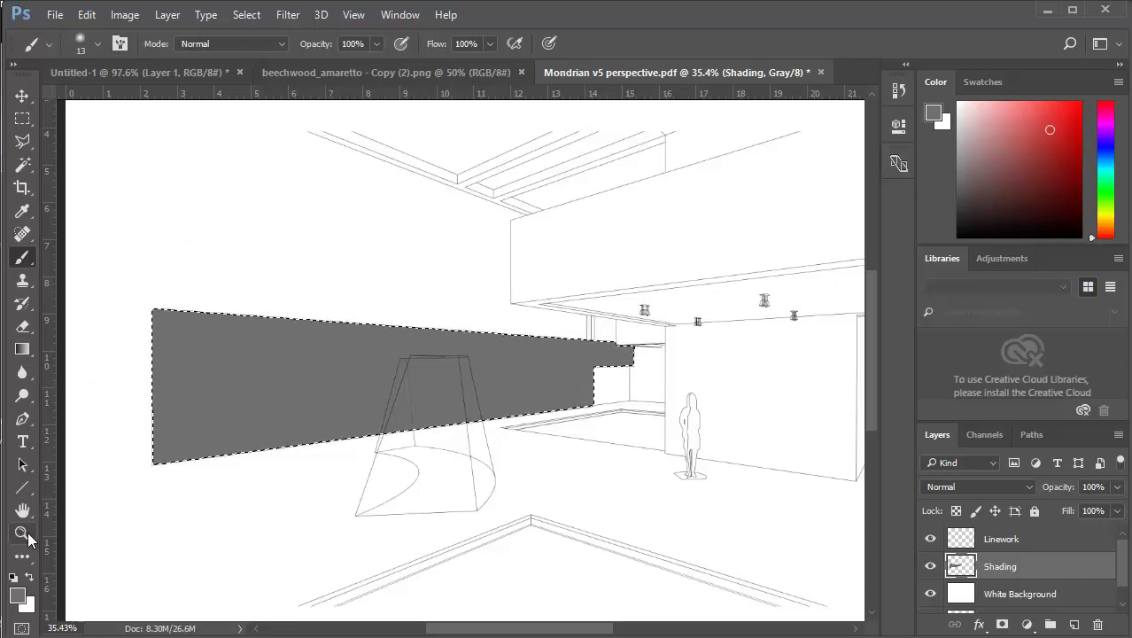
Check the foreground colour's values in the colour picker without changing them
{"action": "left_click", "coordinate": [18, 599]}
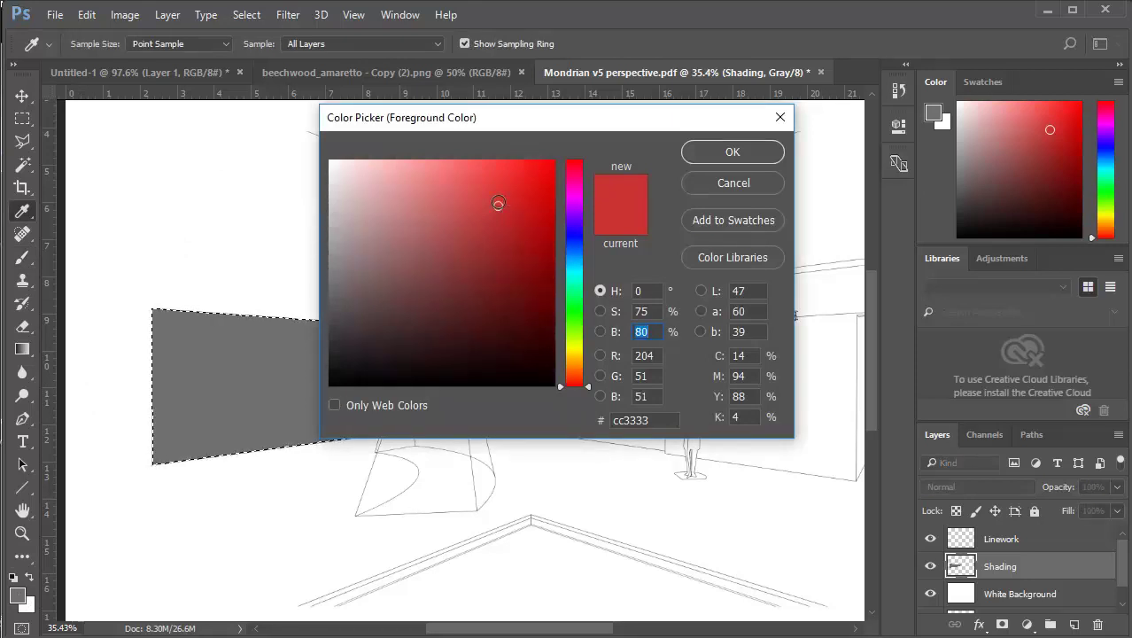
{"action": "left_click", "coordinate": [706, 182]}
{"action": "key", "text": "b"}
{"action": "left_click", "coordinate": [125, 14]}
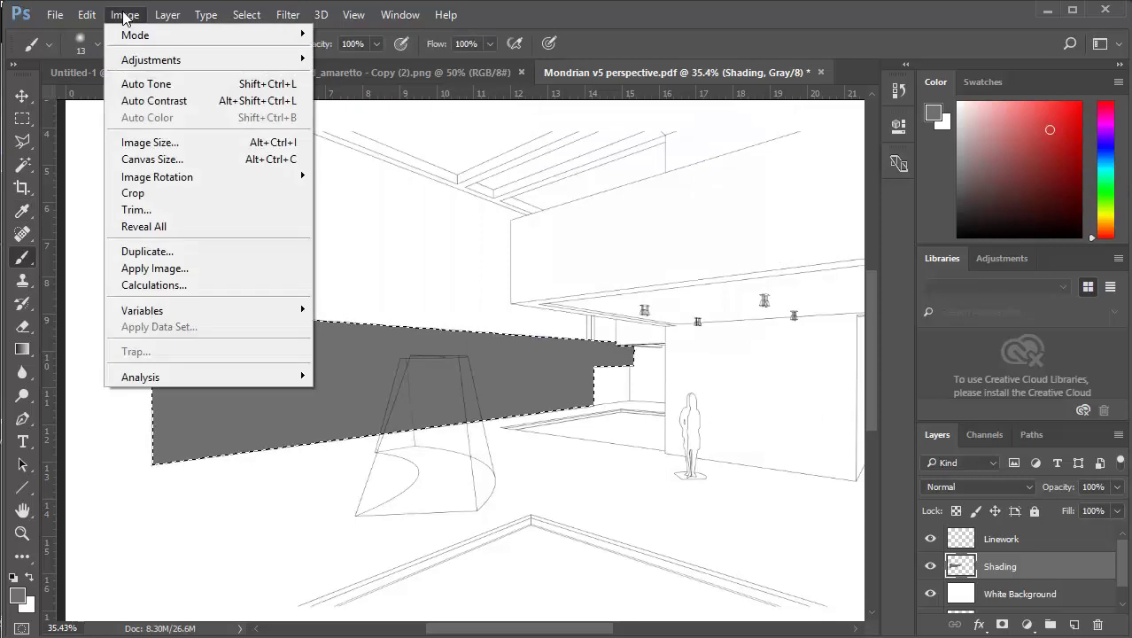
{"action": "mouse_move", "coordinate": [312, 39]}
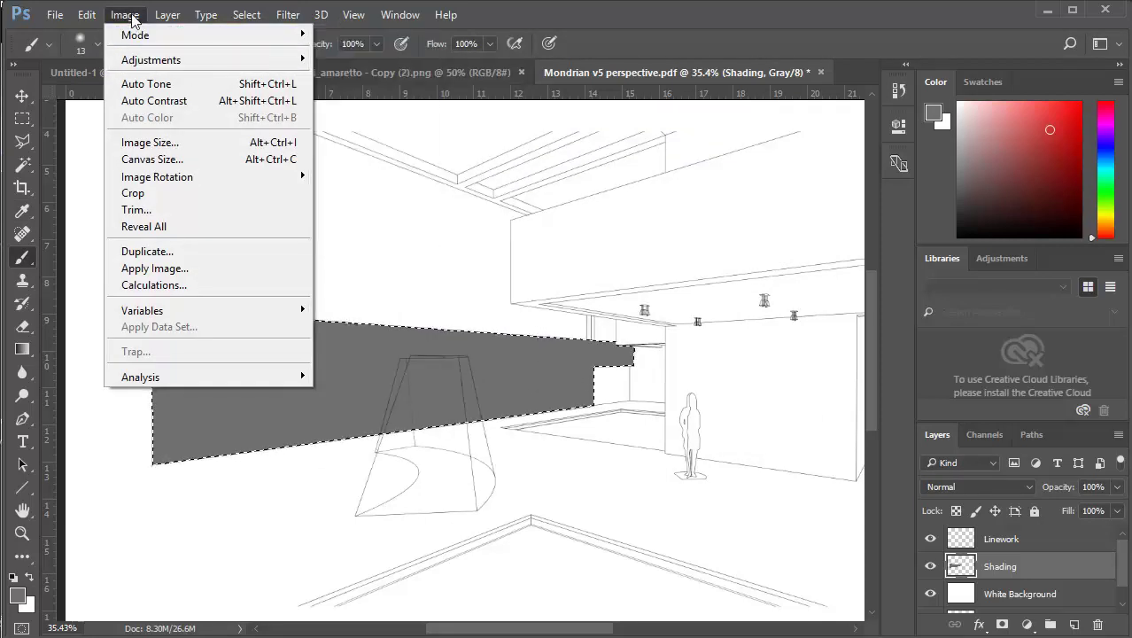
{"action": "mouse_move", "coordinate": [142, 35]}
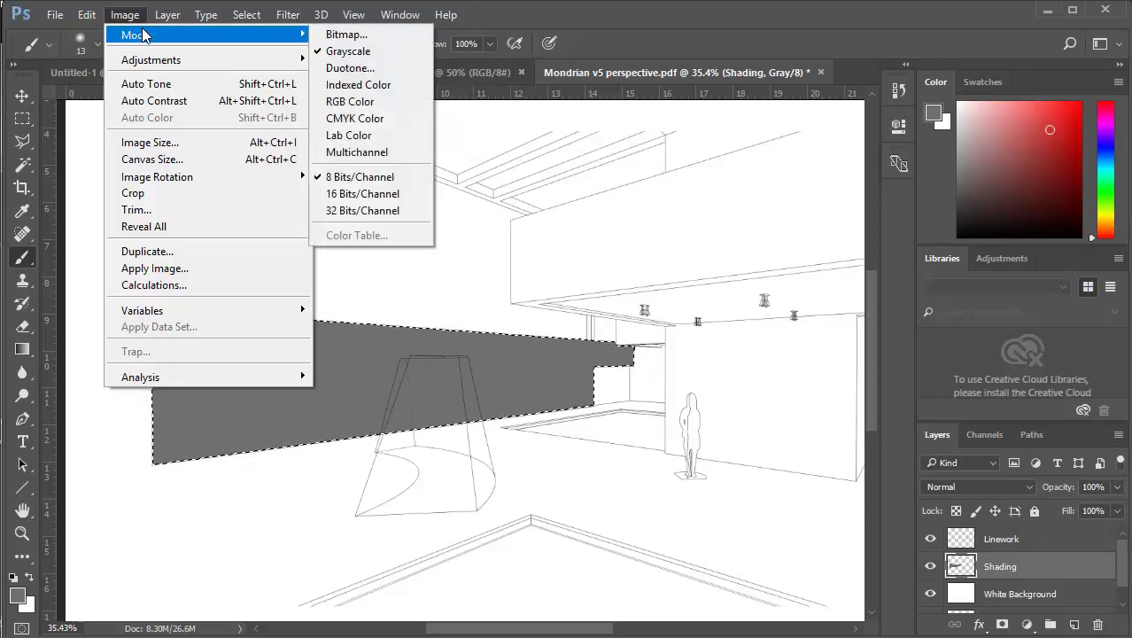
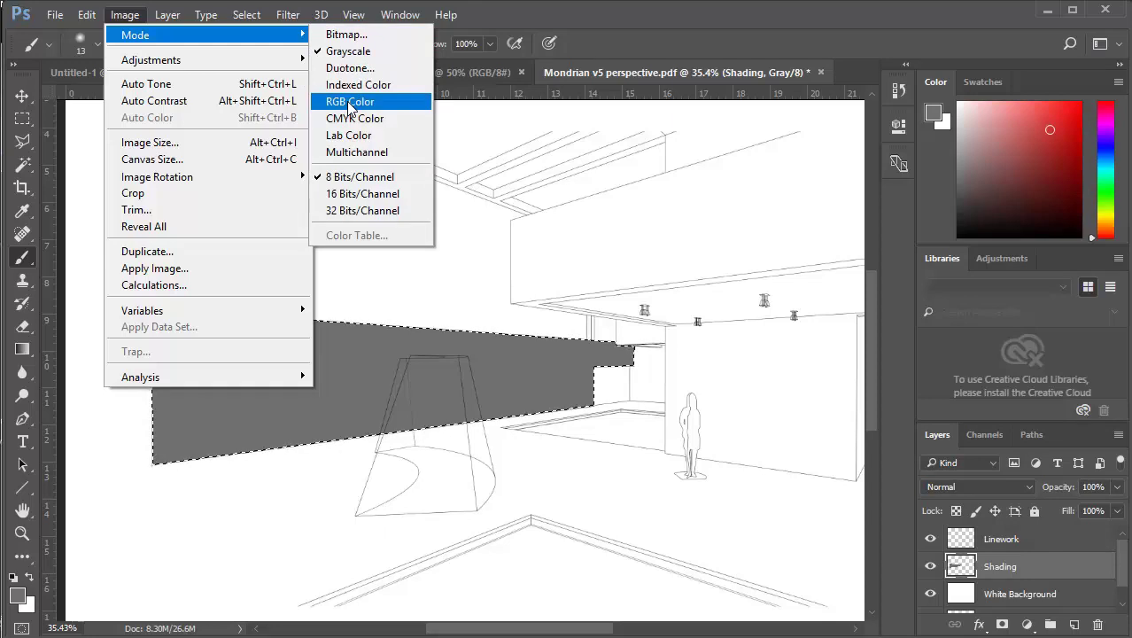
{"action": "left_click", "coordinate": [348, 103]}
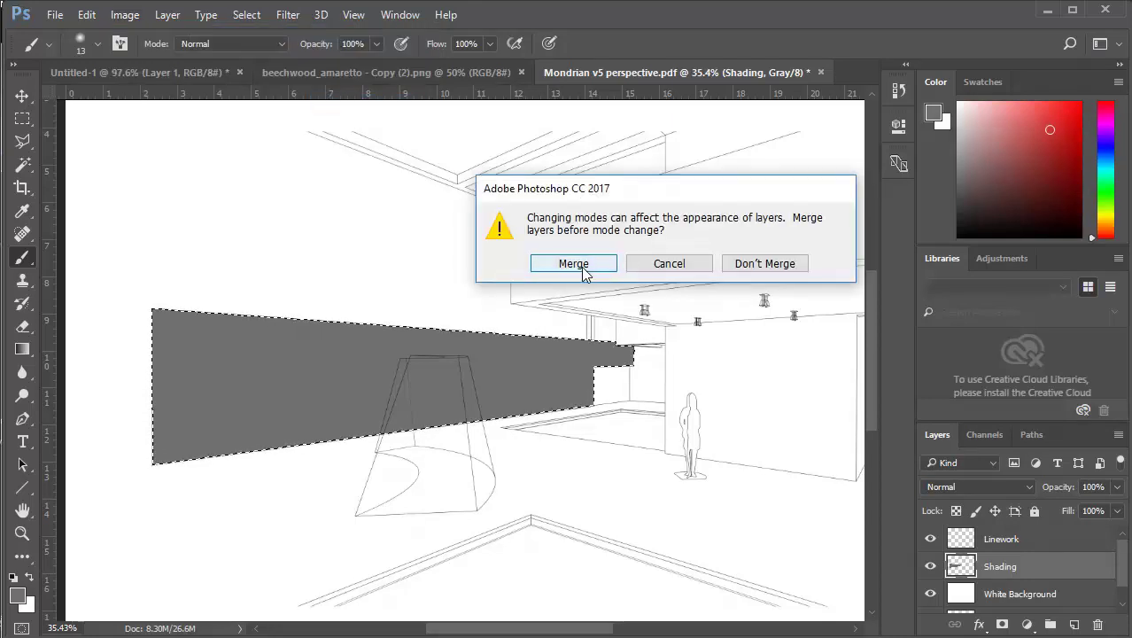
{"action": "left_click", "coordinate": [670, 265]}
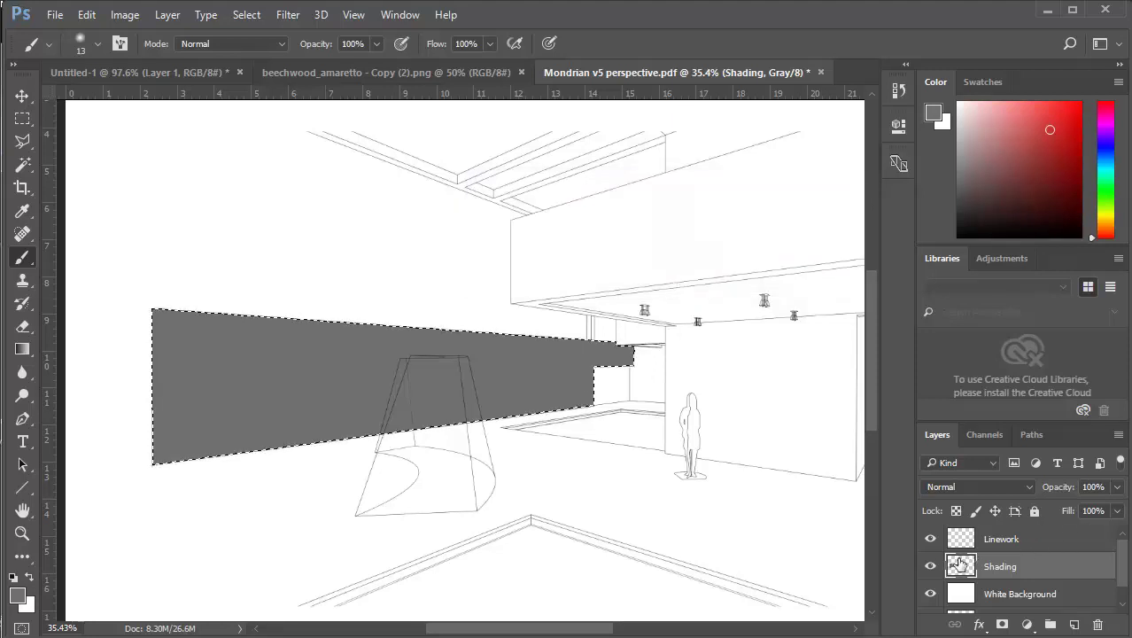
Undo the fill of the left wall selection
{"action": "left_click", "coordinate": [86, 14]}
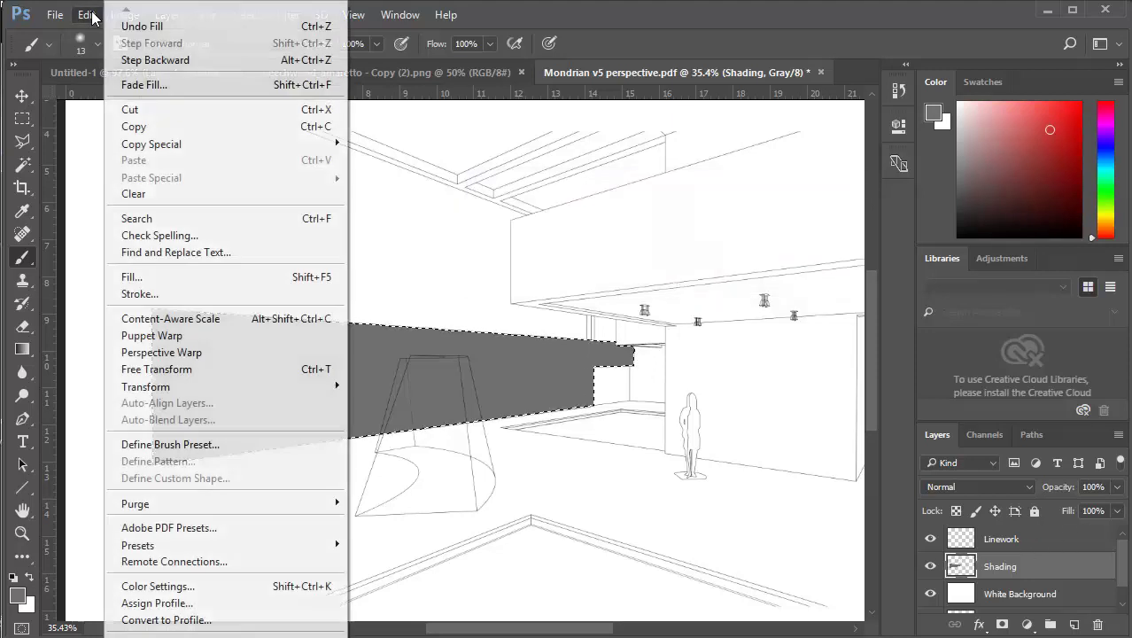
{"action": "left_click", "coordinate": [137, 29]}
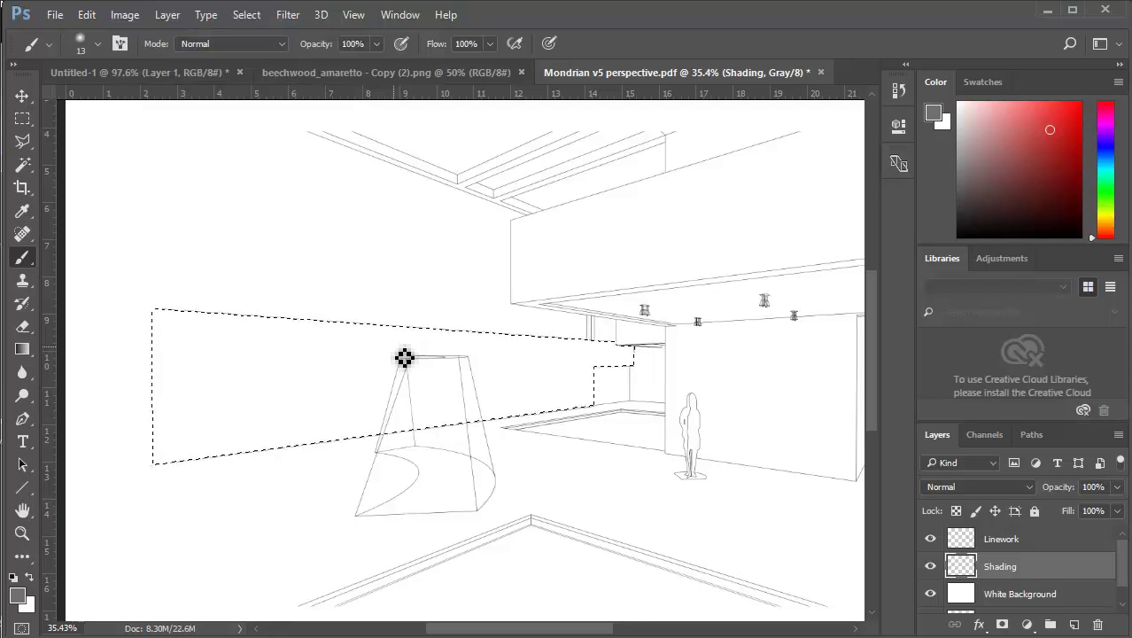
Make Linework the active layer and look through the layer list down to the Background layer
{"action": "left_click", "coordinate": [60, 15]}
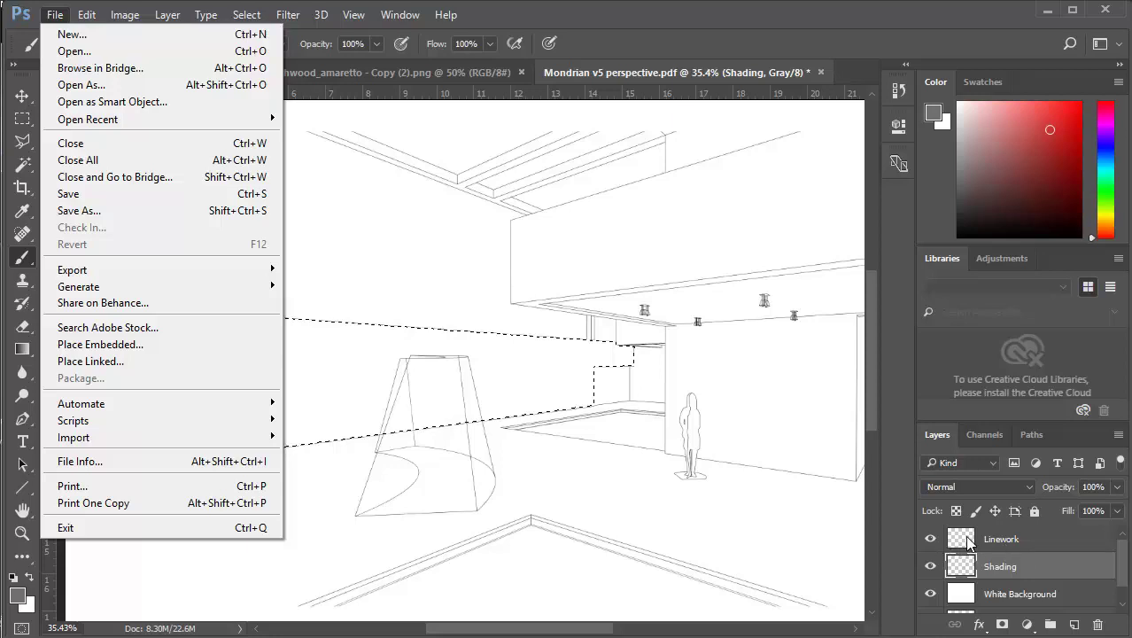
{"action": "left_click", "coordinate": [56, 15]}
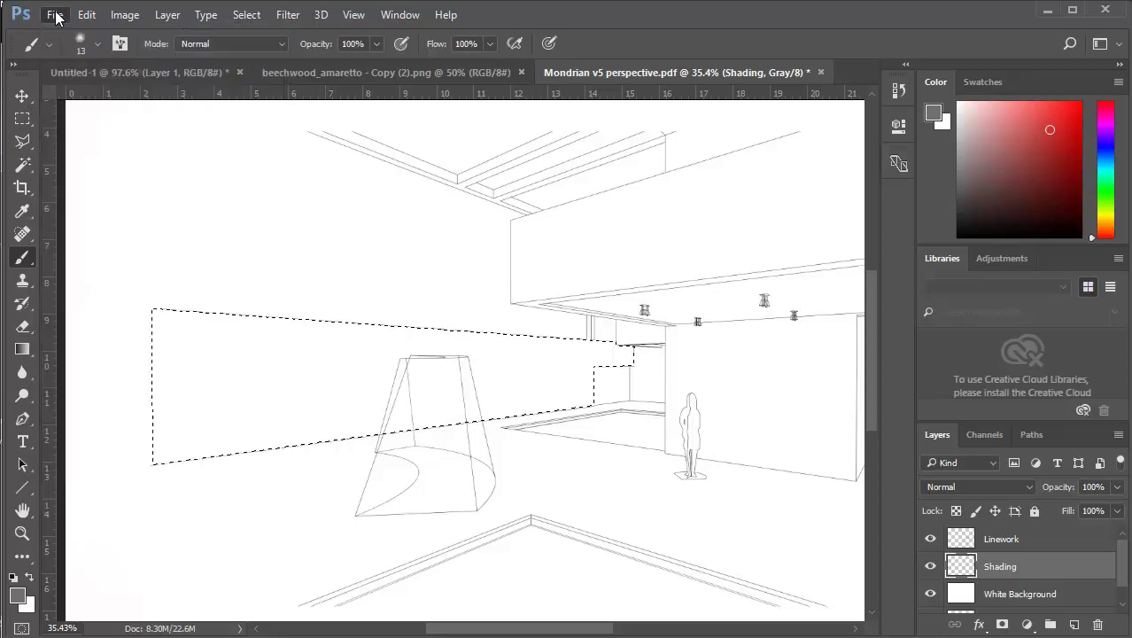
{"action": "key", "text": "alt+bracketright"}
{"action": "left_click", "coordinate": [56, 15]}
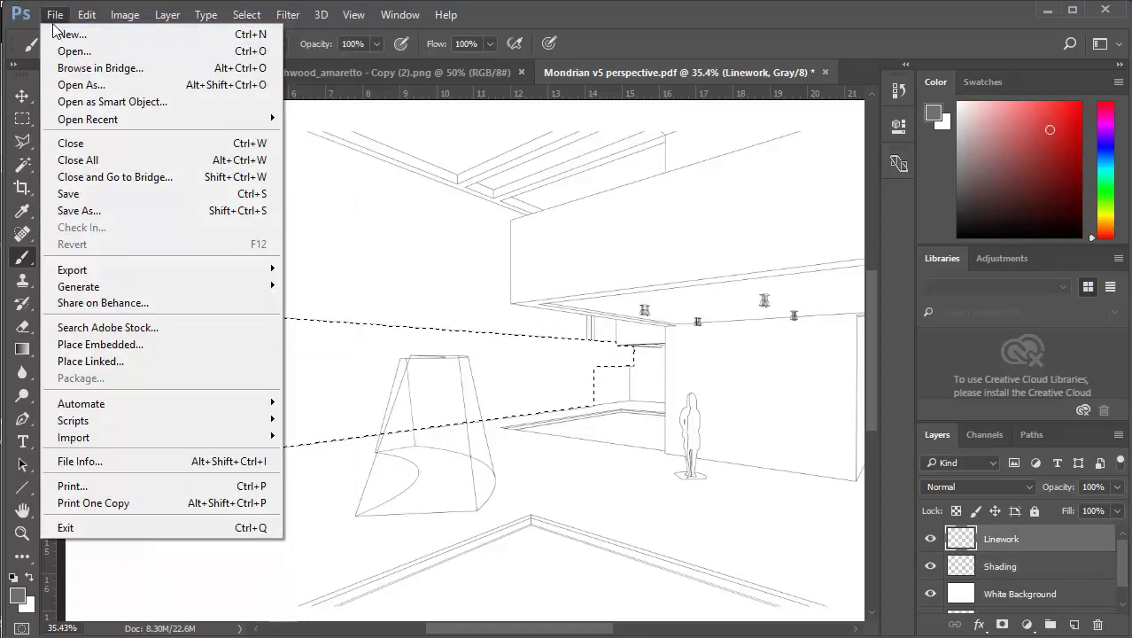
{"action": "left_click", "coordinate": [60, 14]}
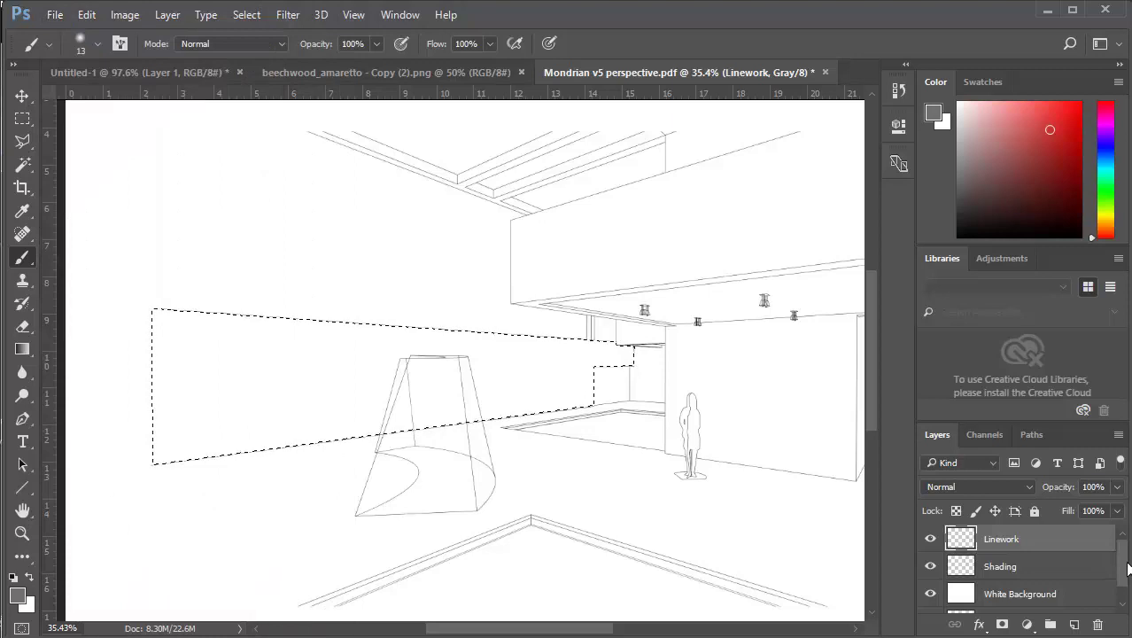
{"action": "left_click_drag", "start_coordinate": [1123, 563], "coordinate": [1126, 610]}
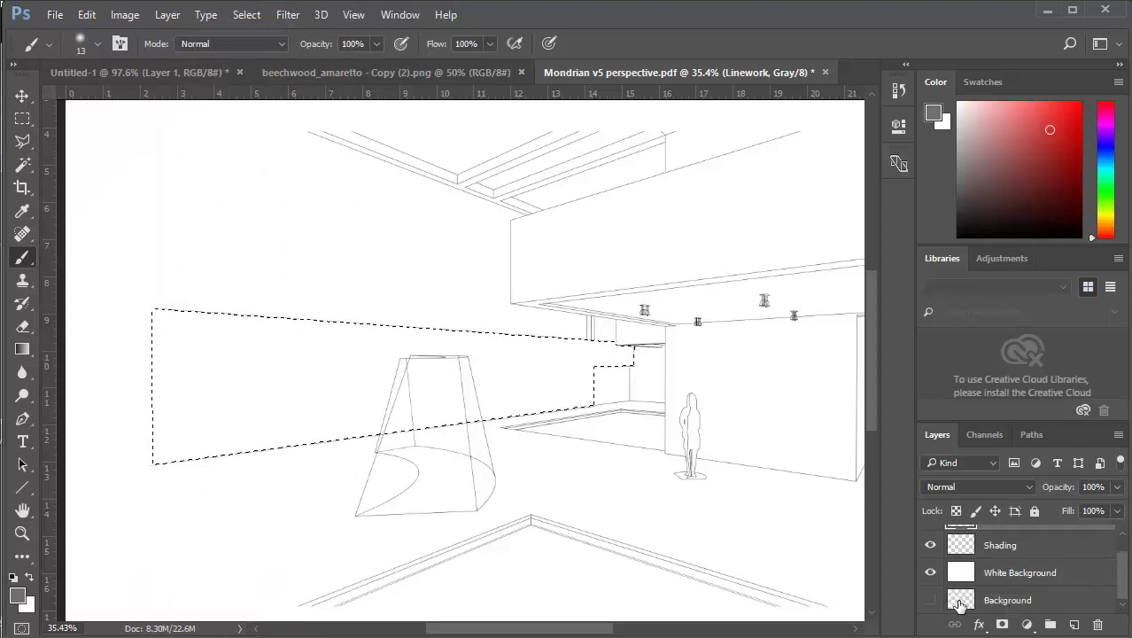
{"action": "scroll", "coordinate": [968, 538], "scroll_direction": "up", "scroll_amount": 2}
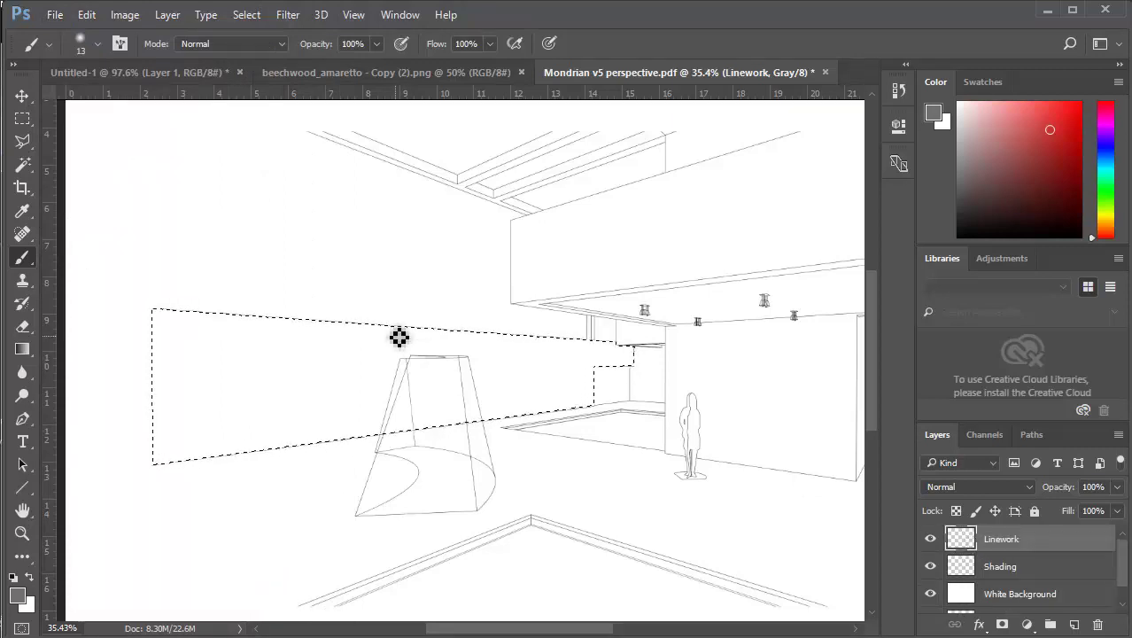
Create a new 1366 x 768 px document at 72 pixels/inch in 8-bit RGB Color with a white background
{"action": "left_click", "coordinate": [124, 16]}
{"action": "mouse_move", "coordinate": [148, 65]}
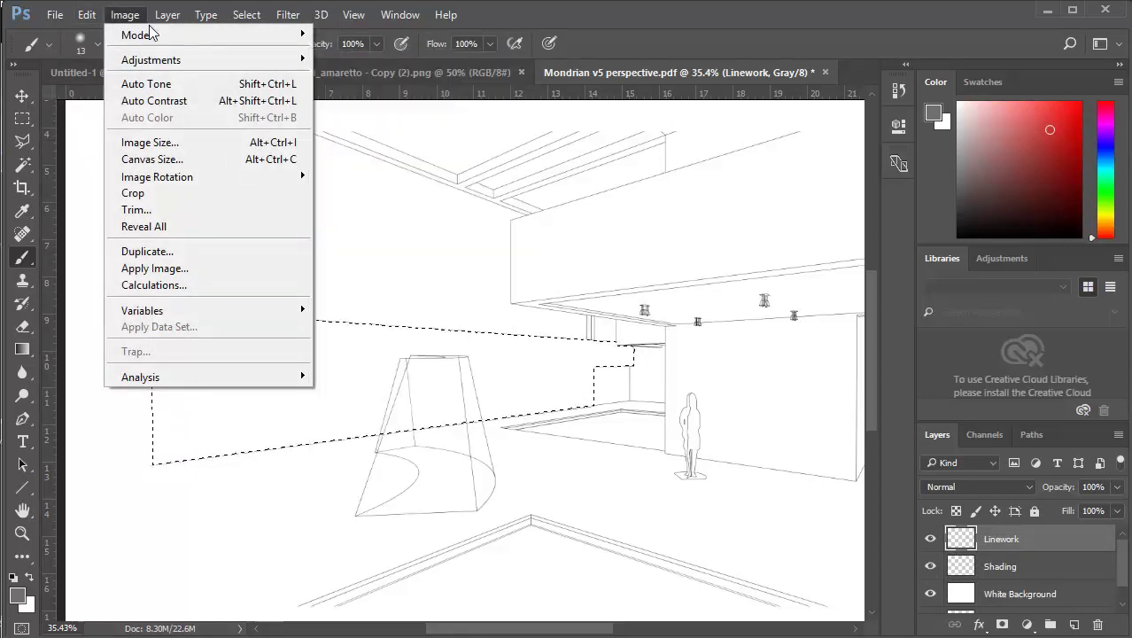
{"action": "mouse_move", "coordinate": [151, 38]}
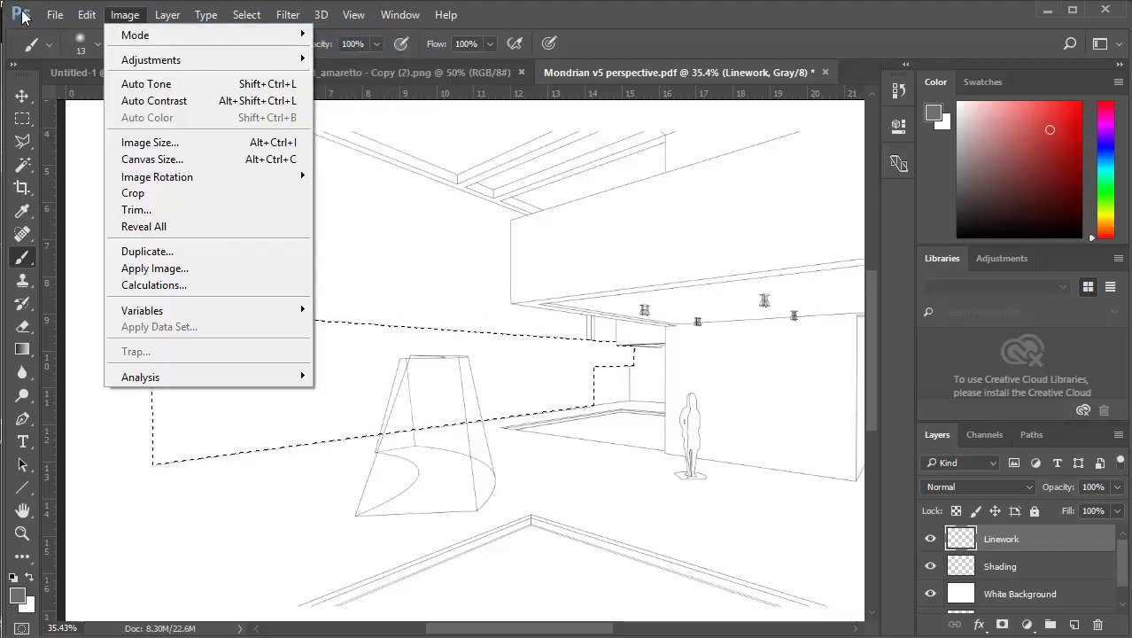
{"action": "mouse_move", "coordinate": [57, 18]}
{"action": "left_click", "coordinate": [60, 39]}
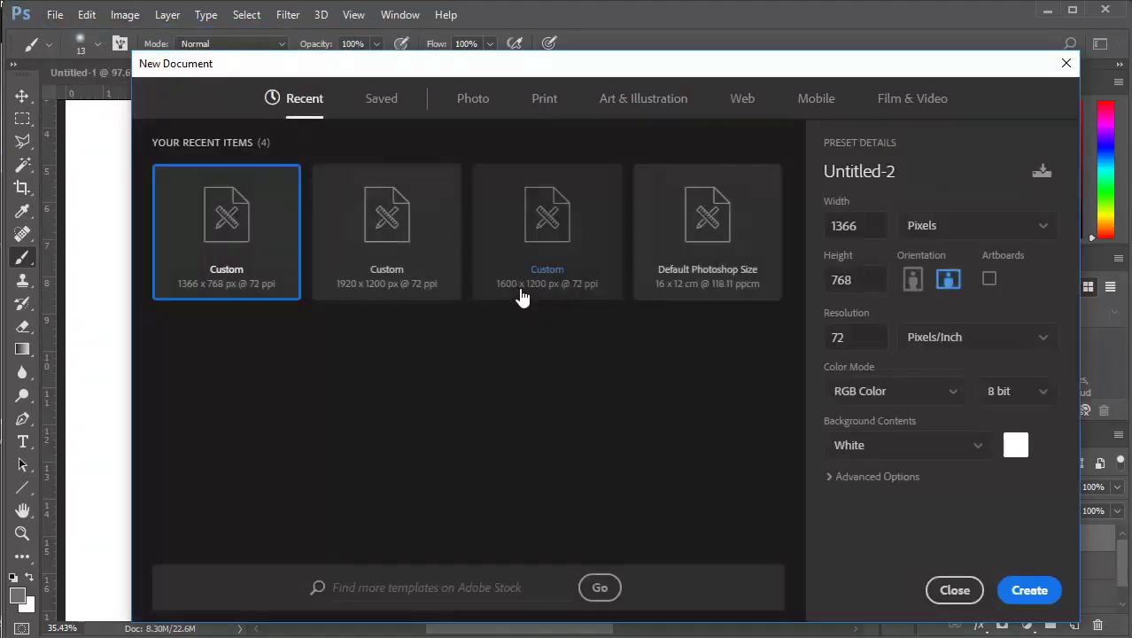
{"action": "left_click", "coordinate": [1028, 589]}
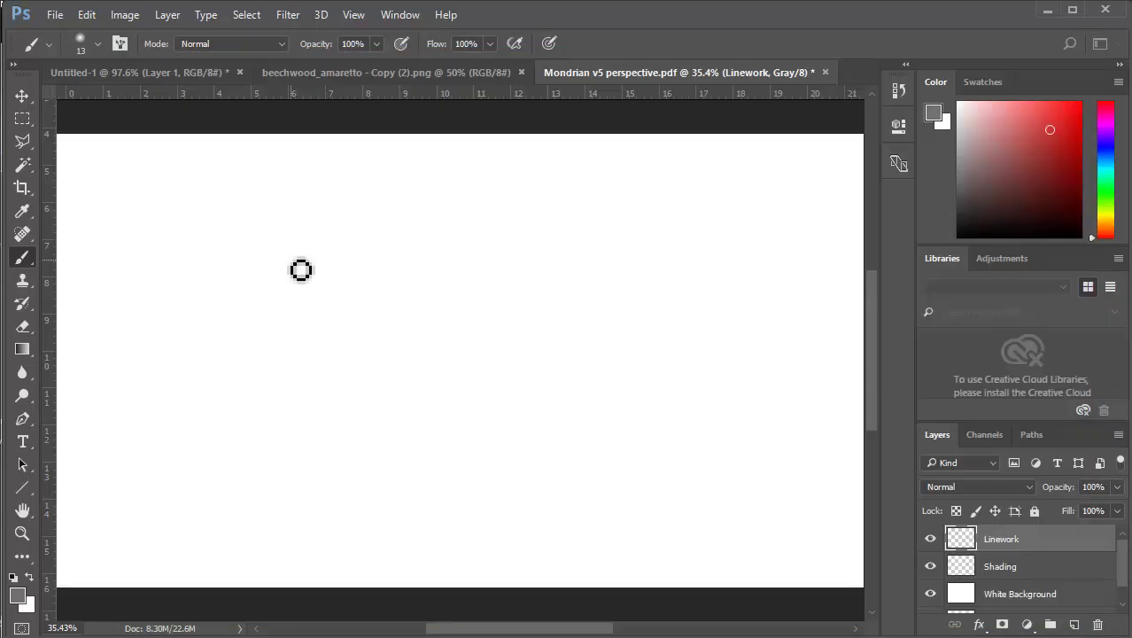
Open the Mondrian v5 perspective PDF from the BD2 Vis Com 3 folder for import
{"action": "left_click", "coordinate": [55, 16]}
{"action": "left_click", "coordinate": [95, 51]}
{"action": "left_click", "coordinate": [246, 123]}
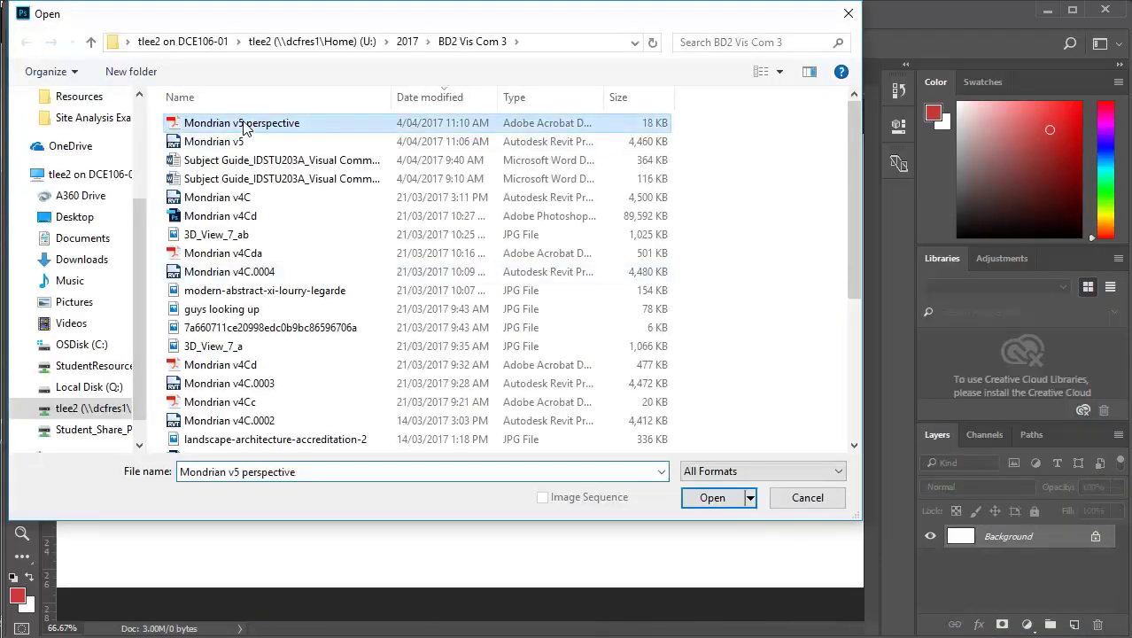
{"action": "left_click", "coordinate": [742, 504]}
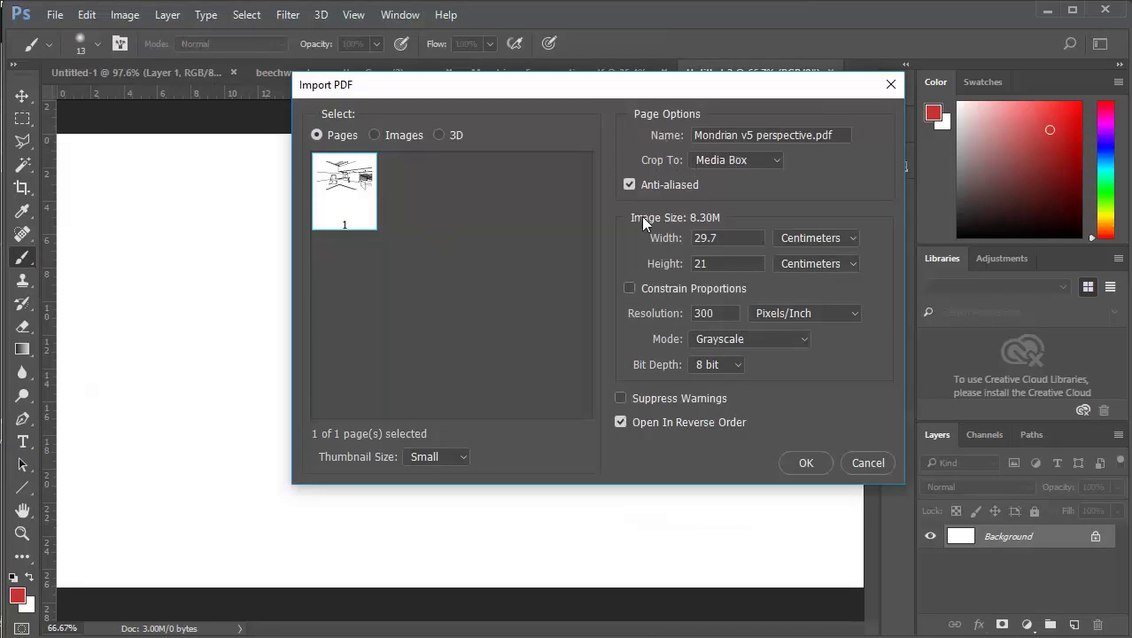
Set the PDF import mode to RGB Color and import the page at 300 pixels/inch
{"action": "left_click", "coordinate": [733, 339]}
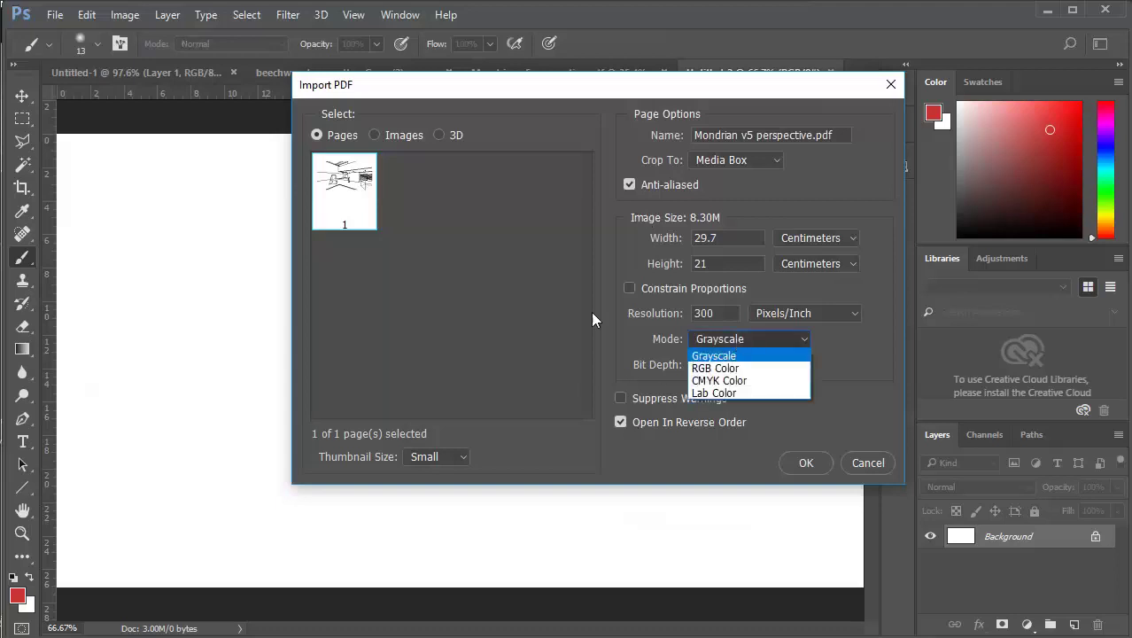
{"action": "left_click", "coordinate": [727, 368]}
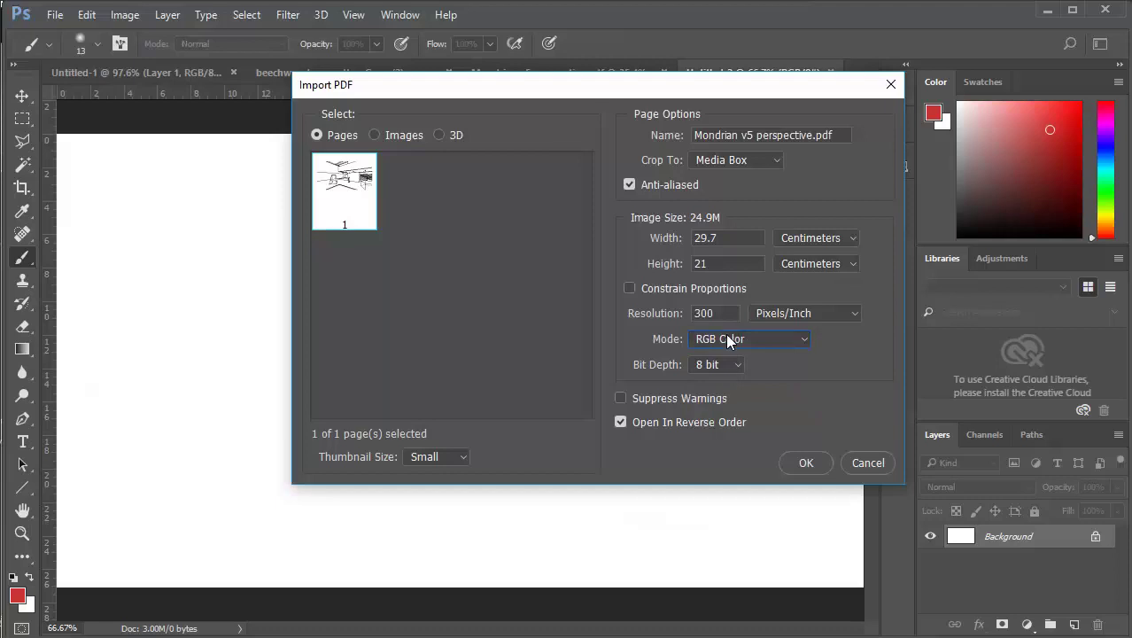
{"action": "left_click", "coordinate": [758, 339]}
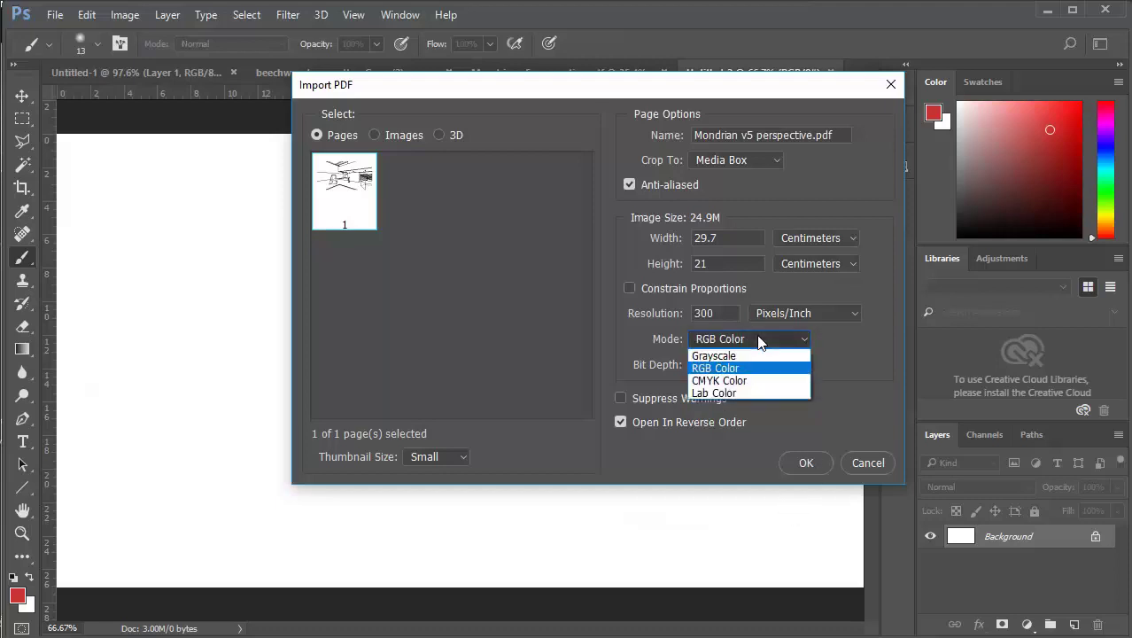
{"action": "left_click", "coordinate": [739, 368]}
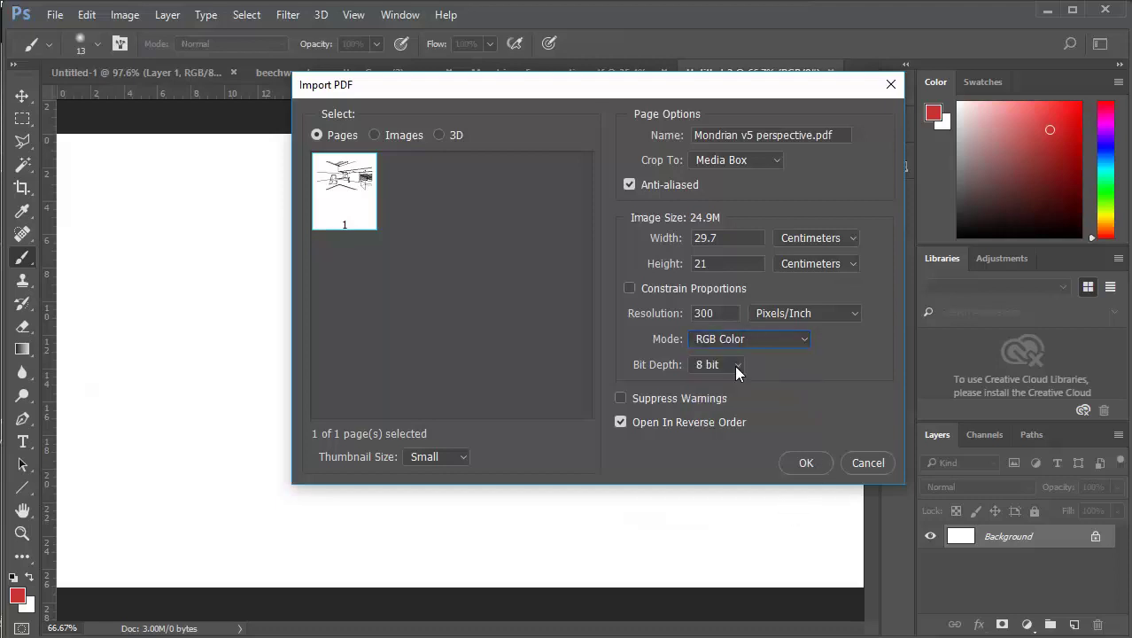
{"action": "left_click", "coordinate": [806, 461]}
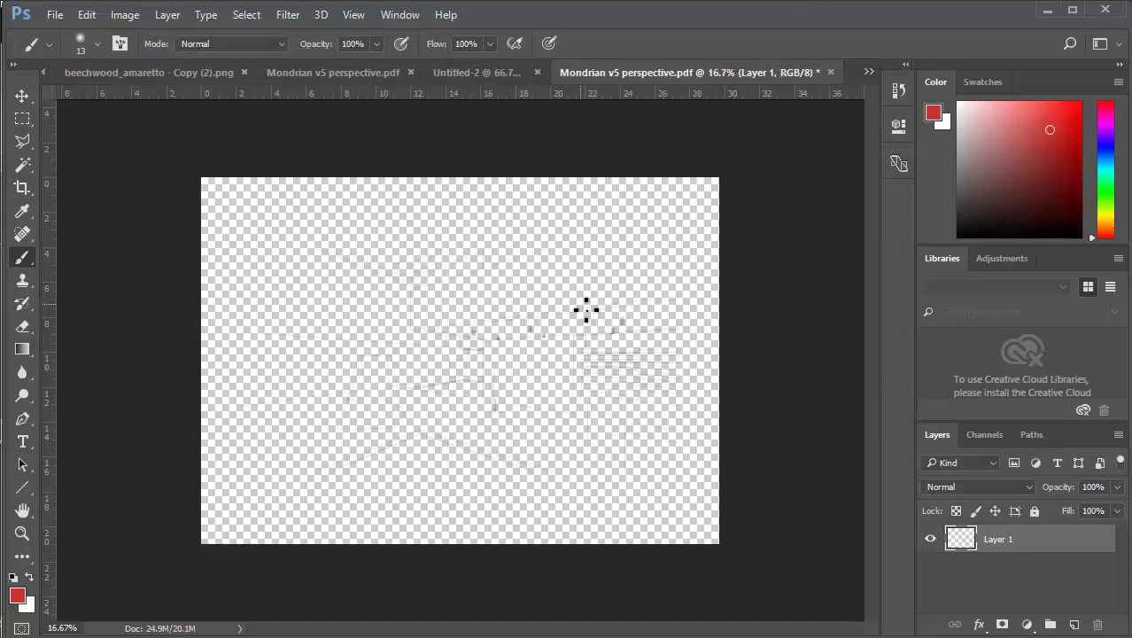
Return to the grayscale perspective document, make White Background the active layer and select the whole canvas
{"action": "left_click", "coordinate": [331, 69]}
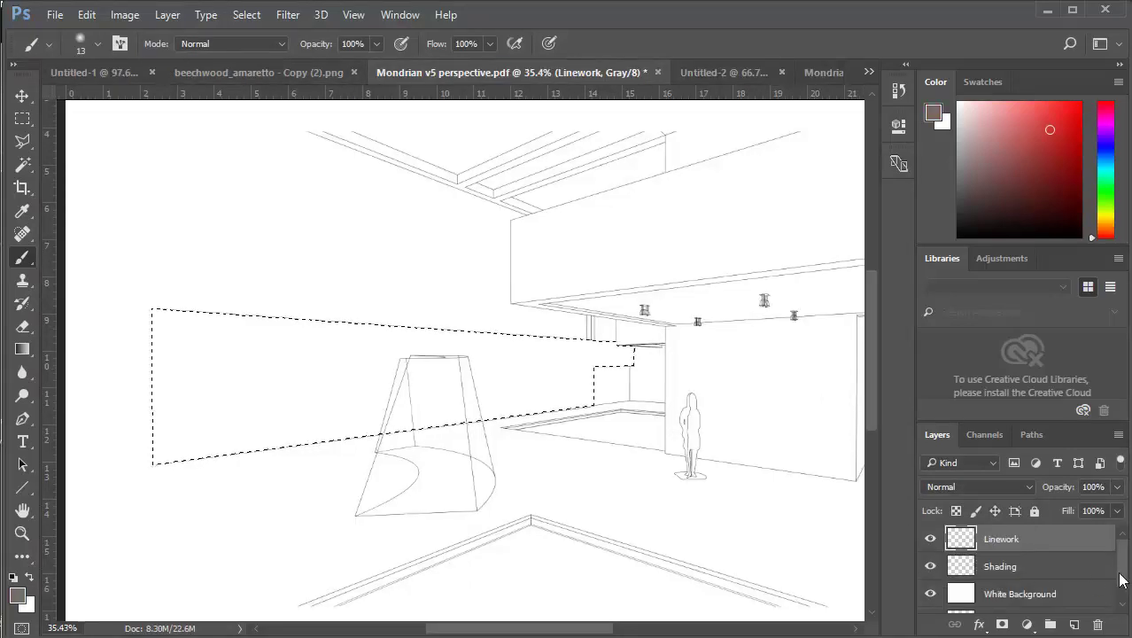
{"action": "scroll", "coordinate": [1036, 585], "scroll_direction": "down", "scroll_amount": 1}
{"action": "left_click", "coordinate": [1015, 577]}
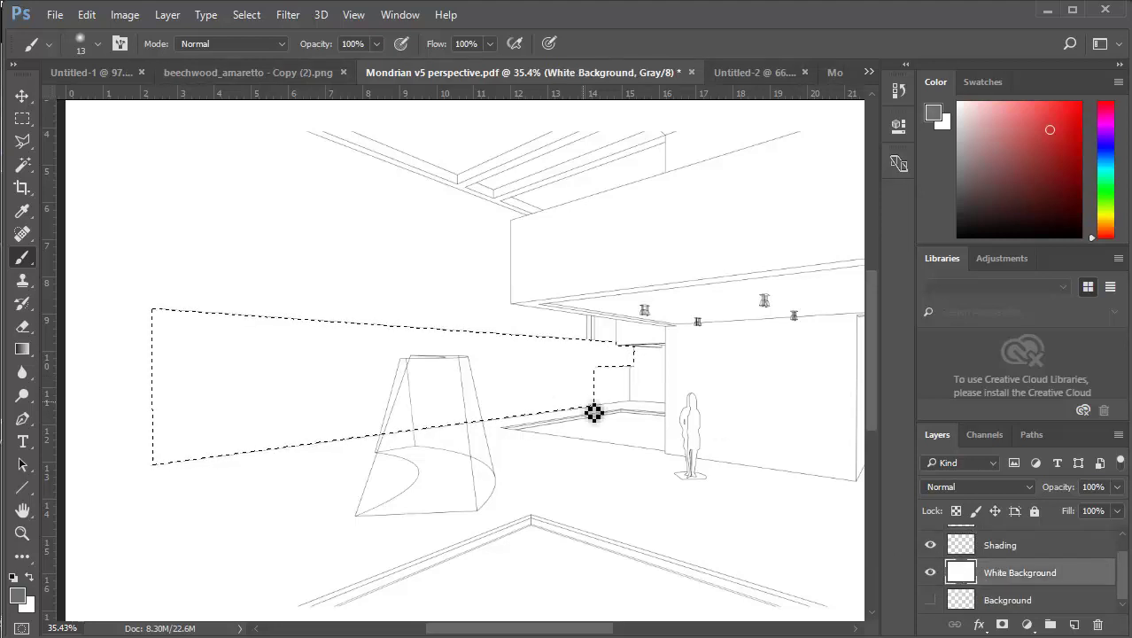
{"action": "key", "text": "ctrl+a"}
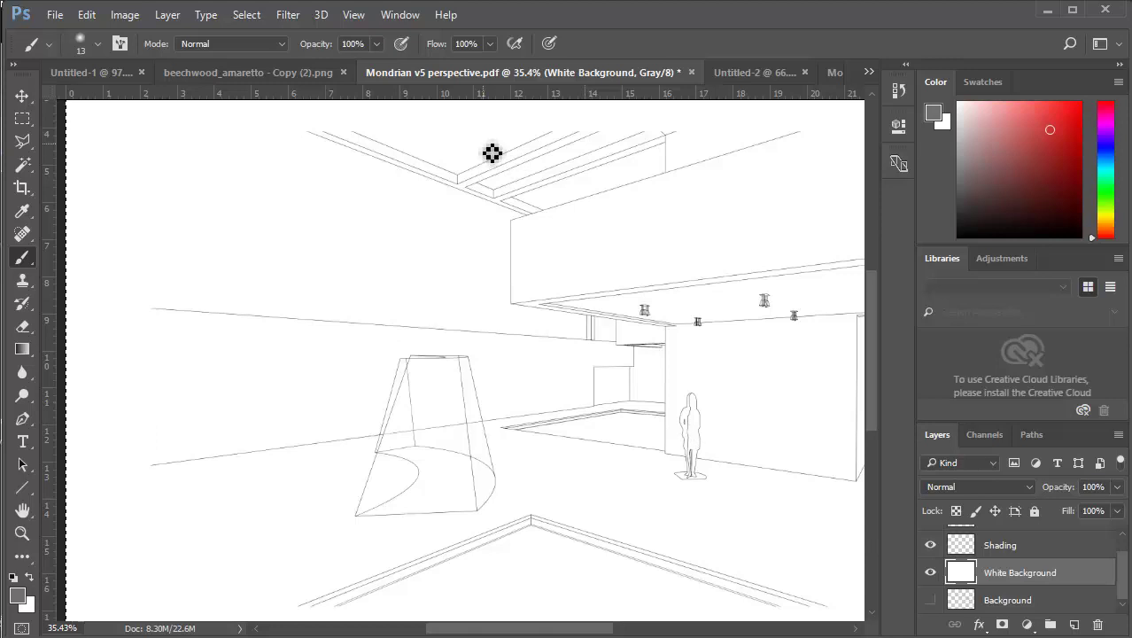
In the RGB copy of the perspective, add a new layer filled with the white background colour and hide Layer 1
{"action": "left_click", "coordinate": [748, 70]}
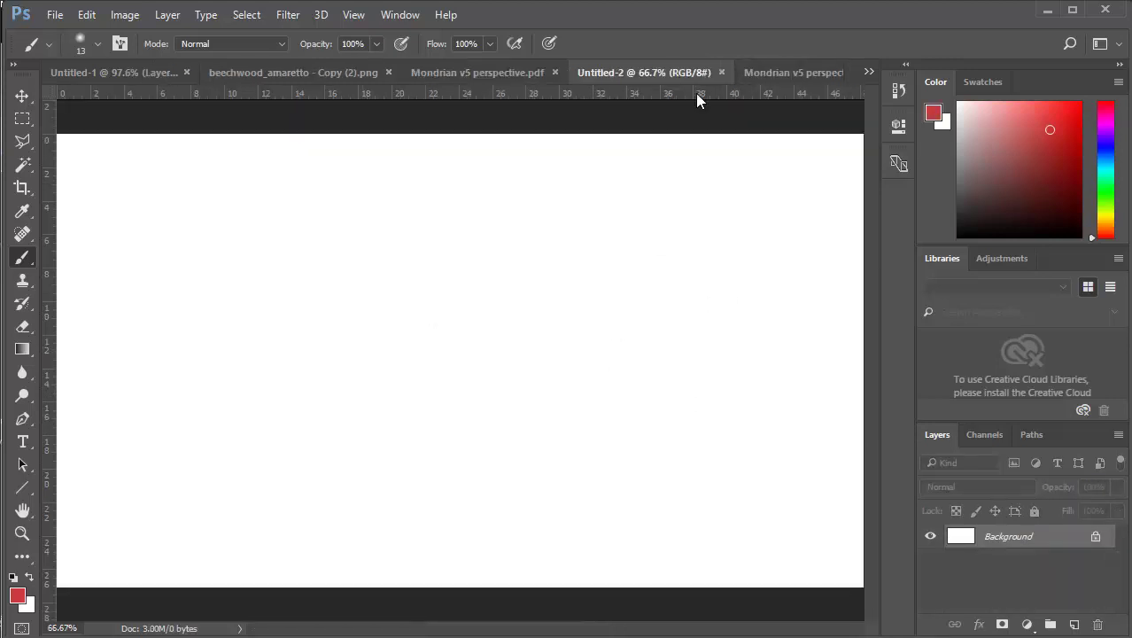
{"action": "left_click", "coordinate": [795, 72]}
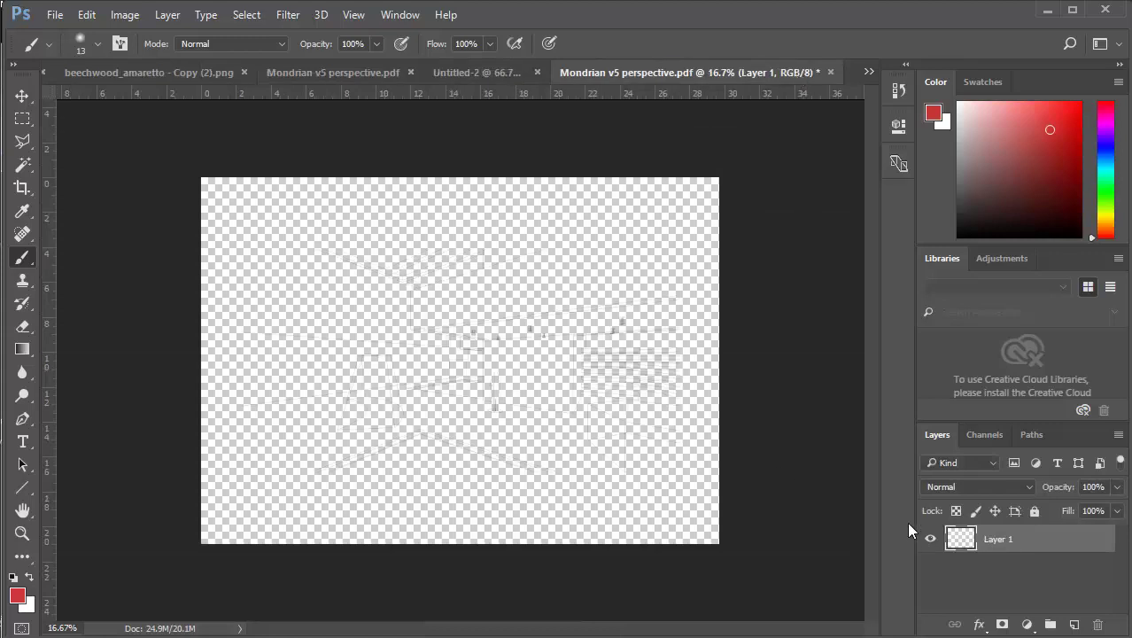
{"action": "key", "text": "ctrl+alt+shift+n"}
{"action": "key", "text": "ctrl+BackSpace"}
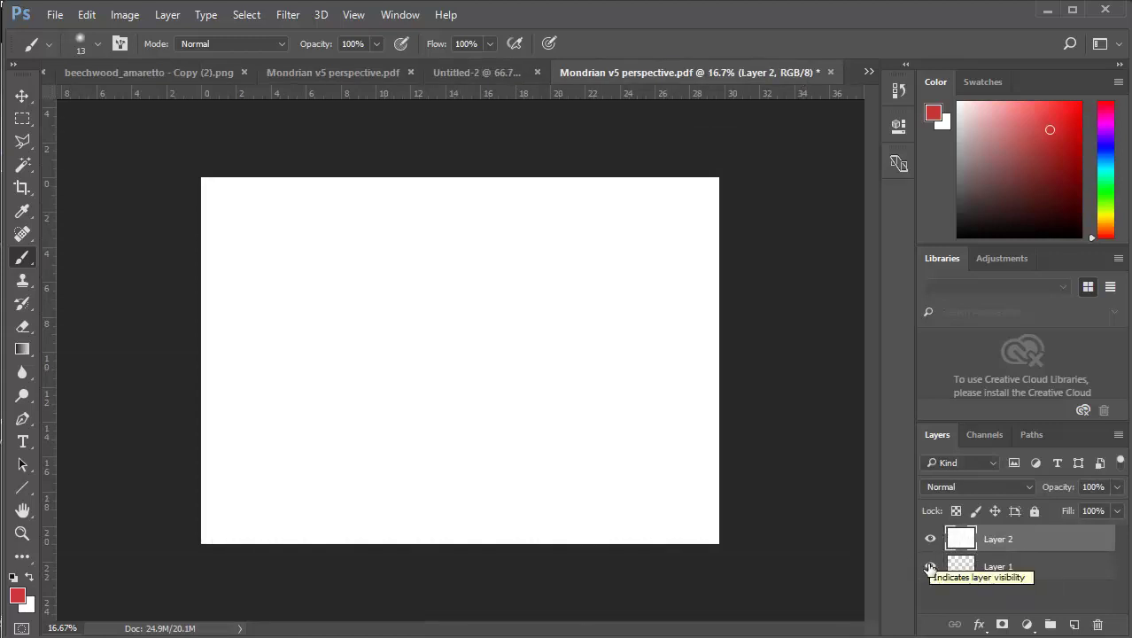
{"action": "left_click", "coordinate": [929, 566]}
{"action": "left_click", "coordinate": [960, 565]}
{"action": "left_click", "coordinate": [963, 536]}
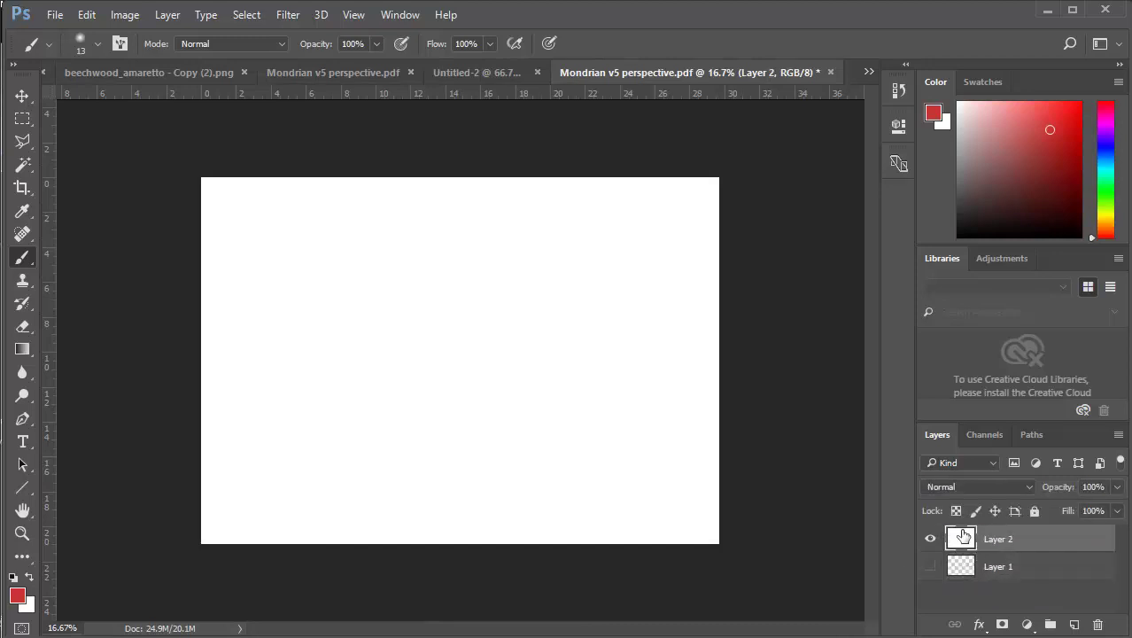
Convert the grayscale perspective document to RGB Color without merging its layers
{"action": "left_click", "coordinate": [306, 72]}
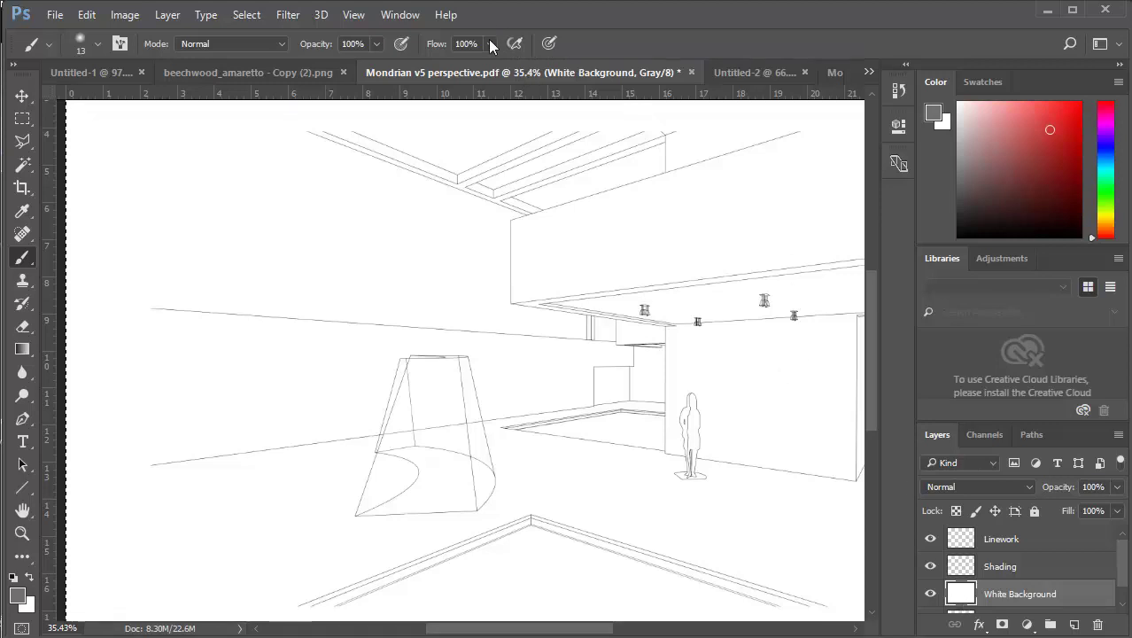
{"action": "left_click", "coordinate": [125, 15]}
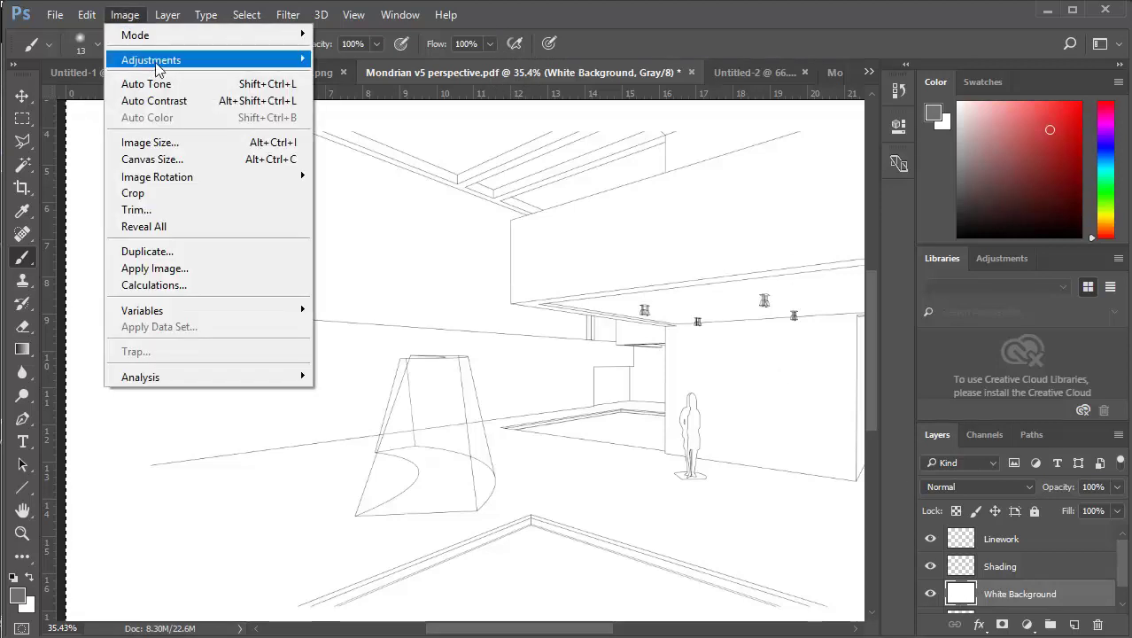
{"action": "mouse_move", "coordinate": [124, 34]}
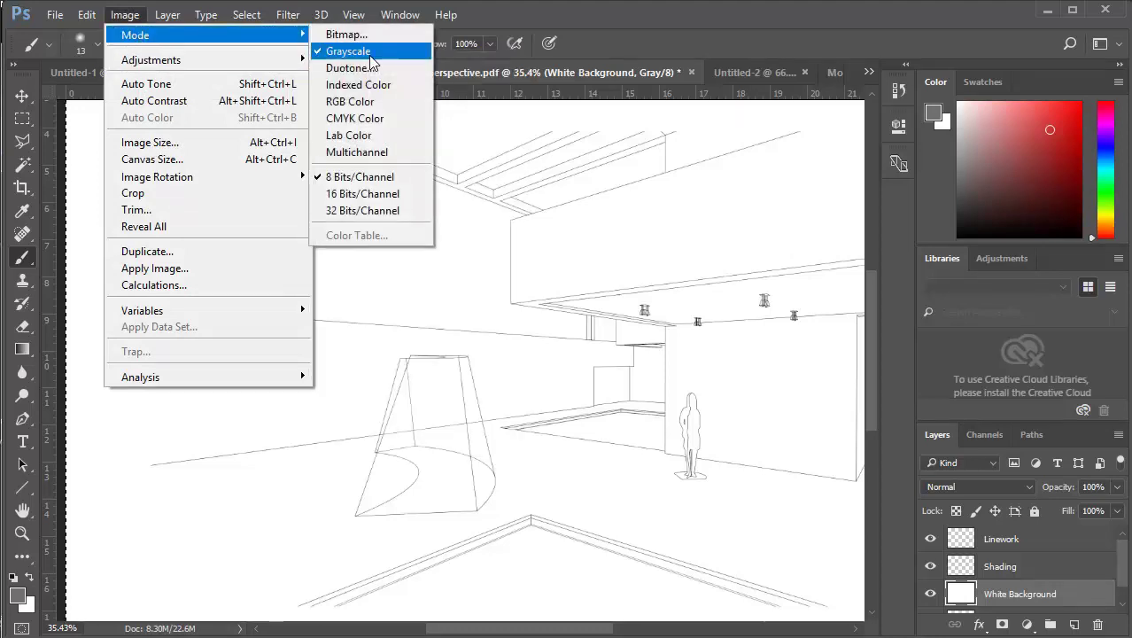
{"action": "left_click", "coordinate": [359, 103]}
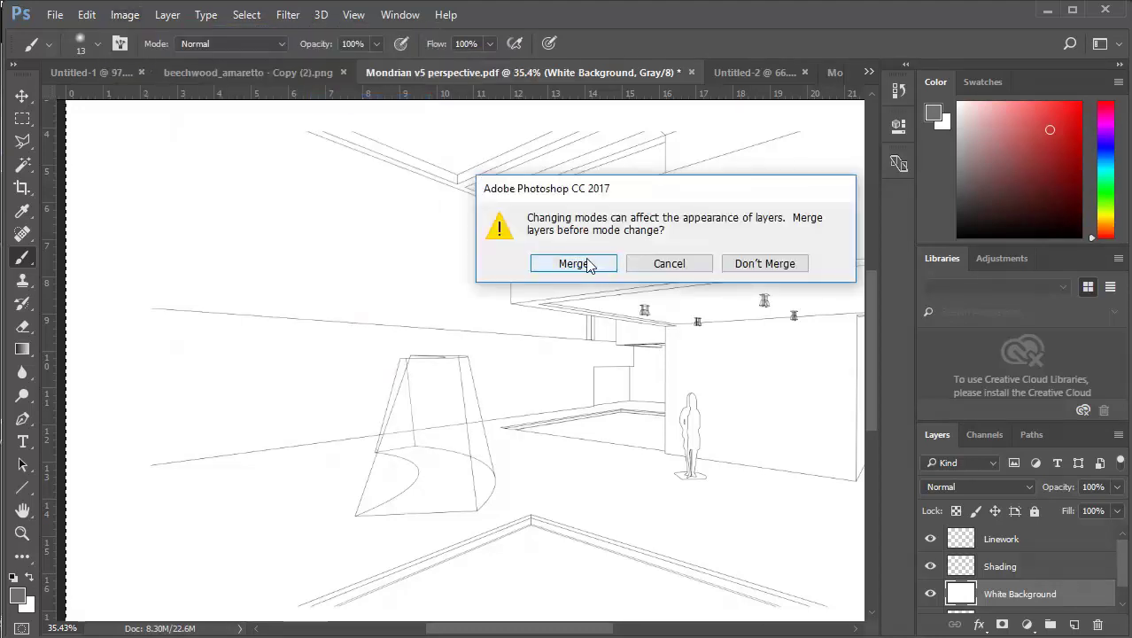
{"action": "left_click", "coordinate": [751, 264]}
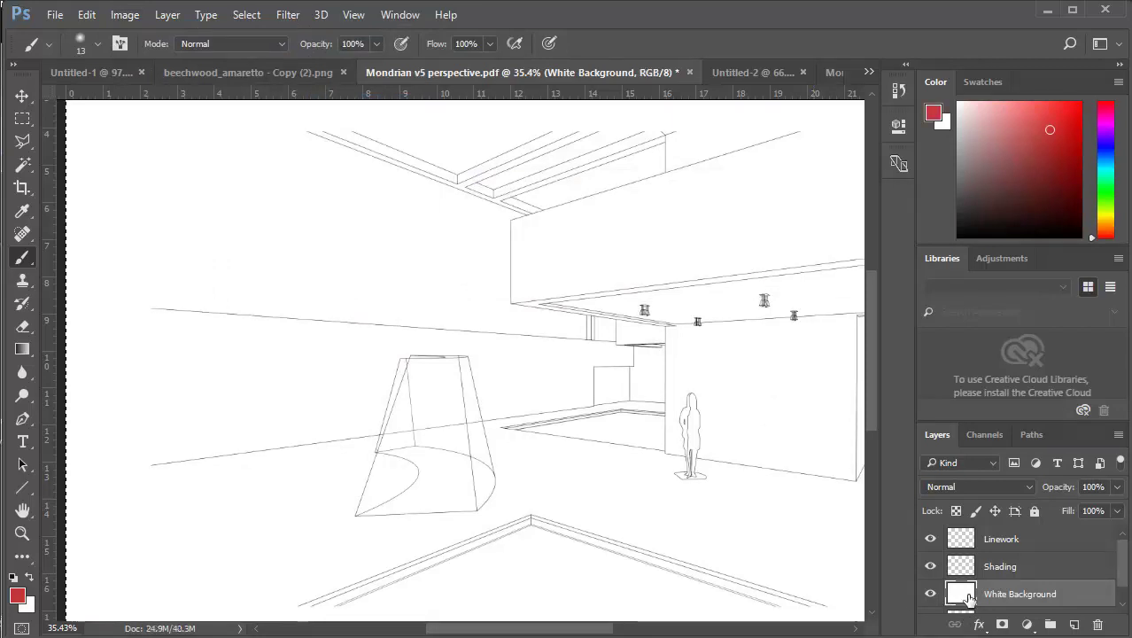
Check which colour mode and bit depth are set for the converted perspective document
{"action": "left_click", "coordinate": [125, 15]}
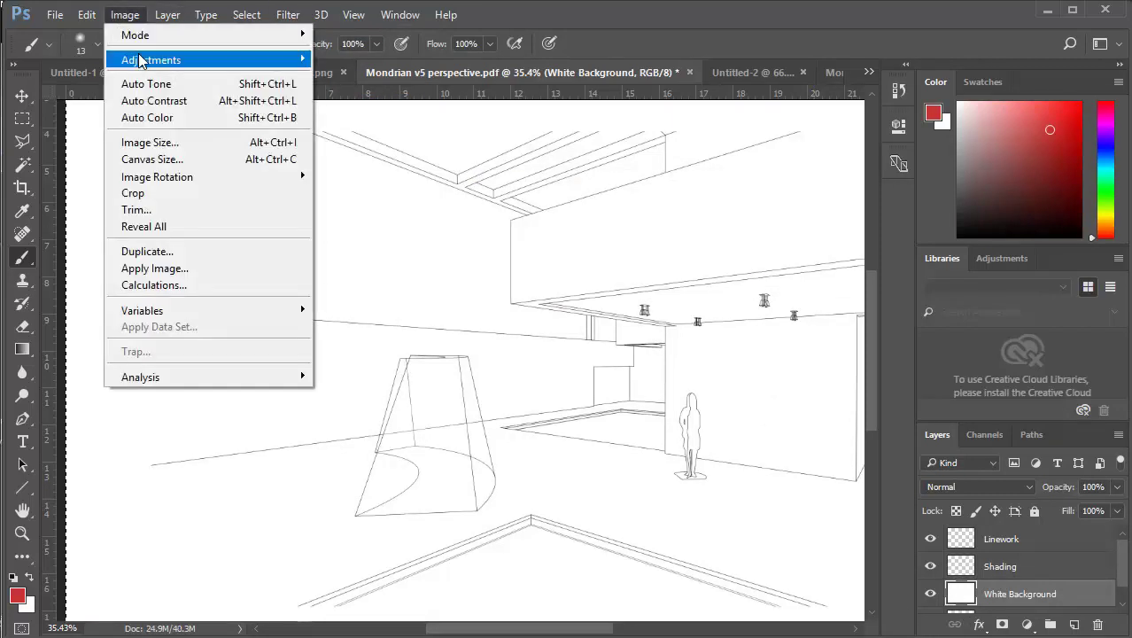
{"action": "mouse_move", "coordinate": [226, 34]}
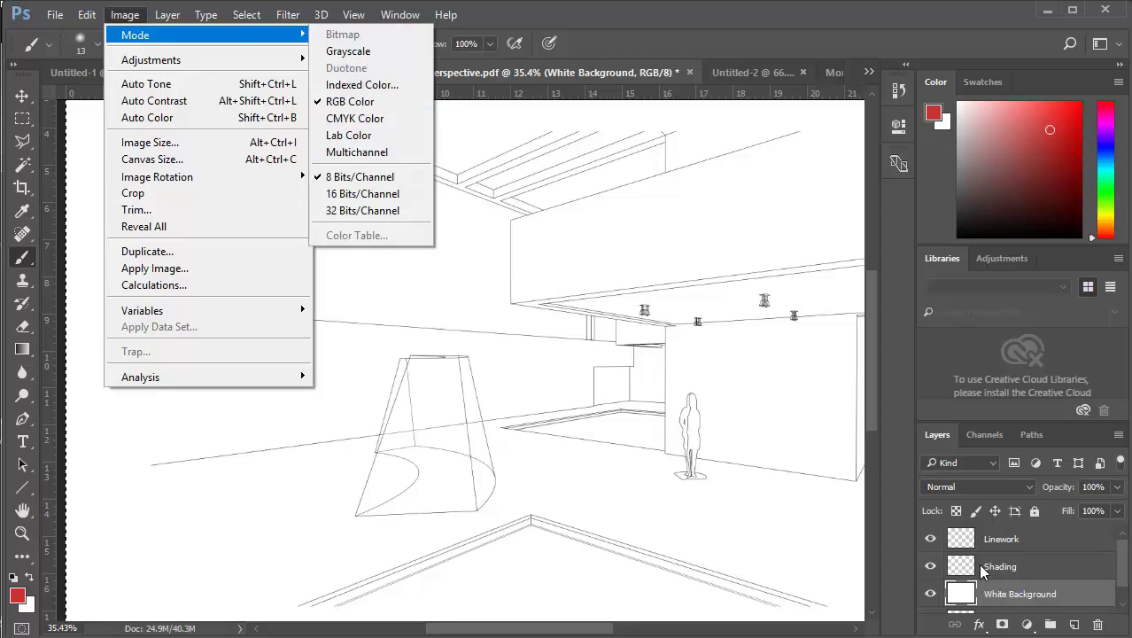
{"action": "left_click", "coordinate": [820, 459]}
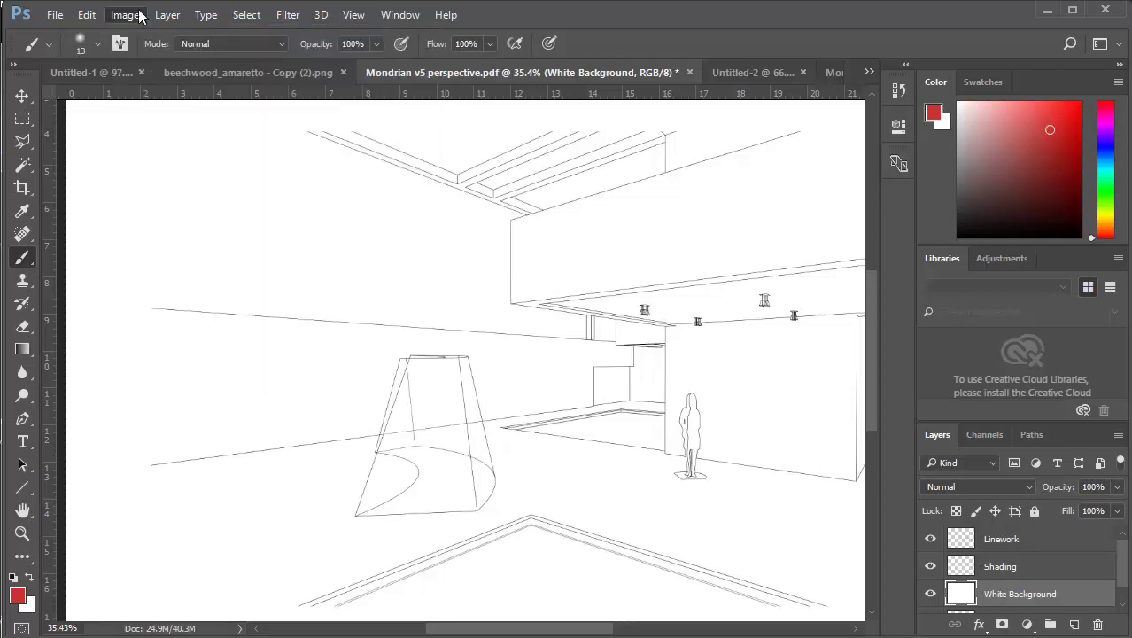
{"action": "left_click", "coordinate": [975, 565]}
{"action": "key", "text": "h"}
{"action": "double_click", "coordinate": [966, 561]}
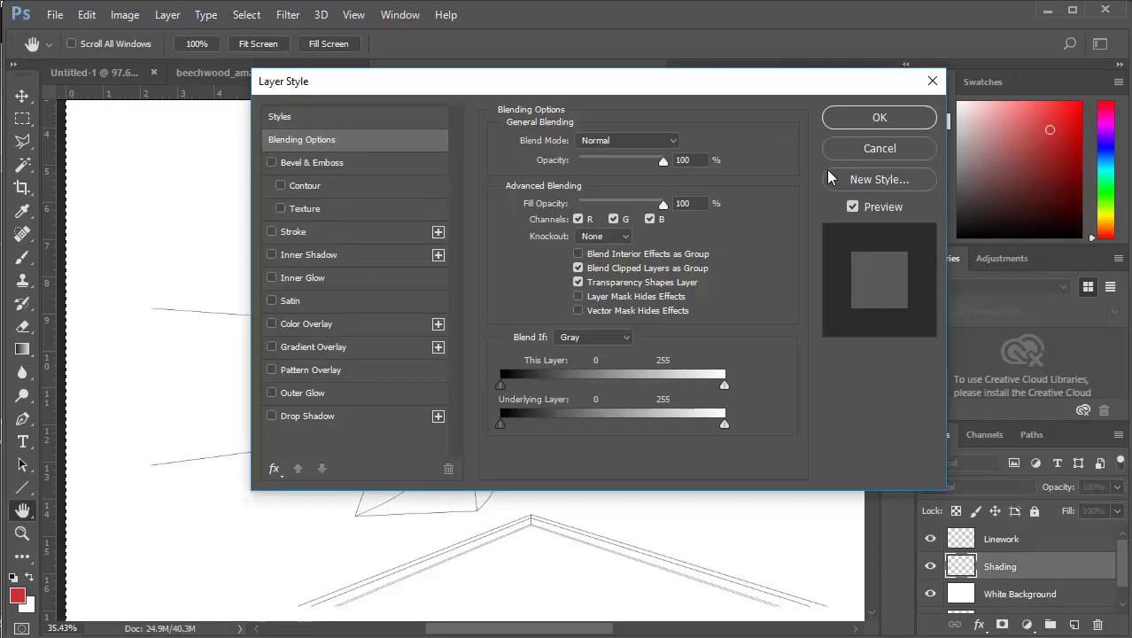
{"action": "left_click", "coordinate": [854, 155]}
Make Linework the active layer and examine the available image adjustments and colour modes
{"action": "left_click", "coordinate": [962, 548]}
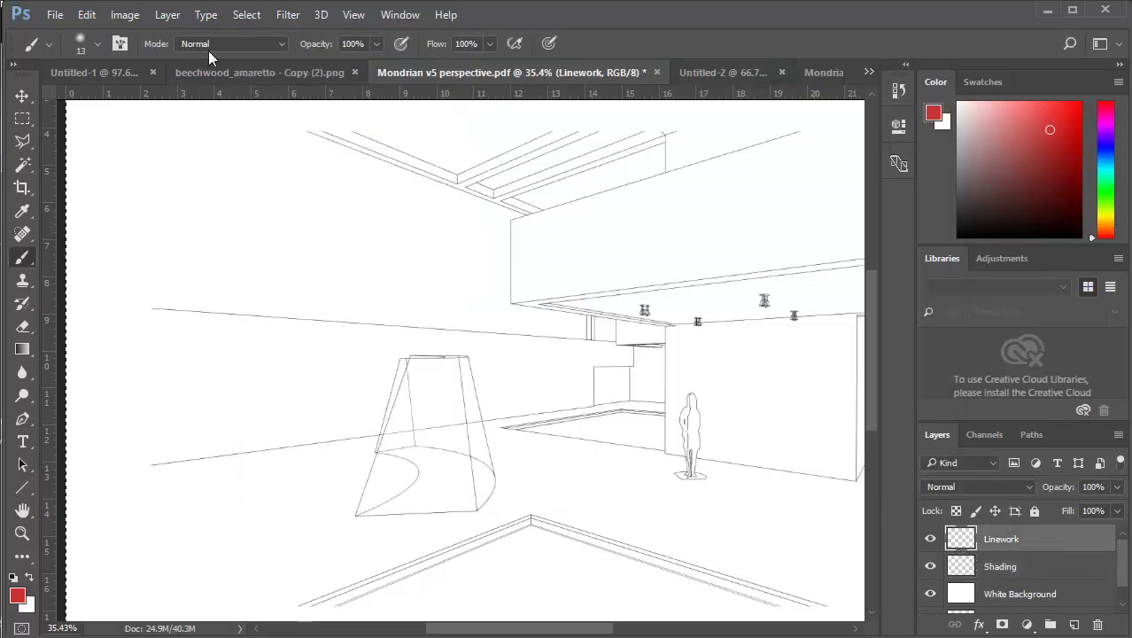
{"action": "left_click", "coordinate": [124, 15]}
{"action": "mouse_move", "coordinate": [120, 62]}
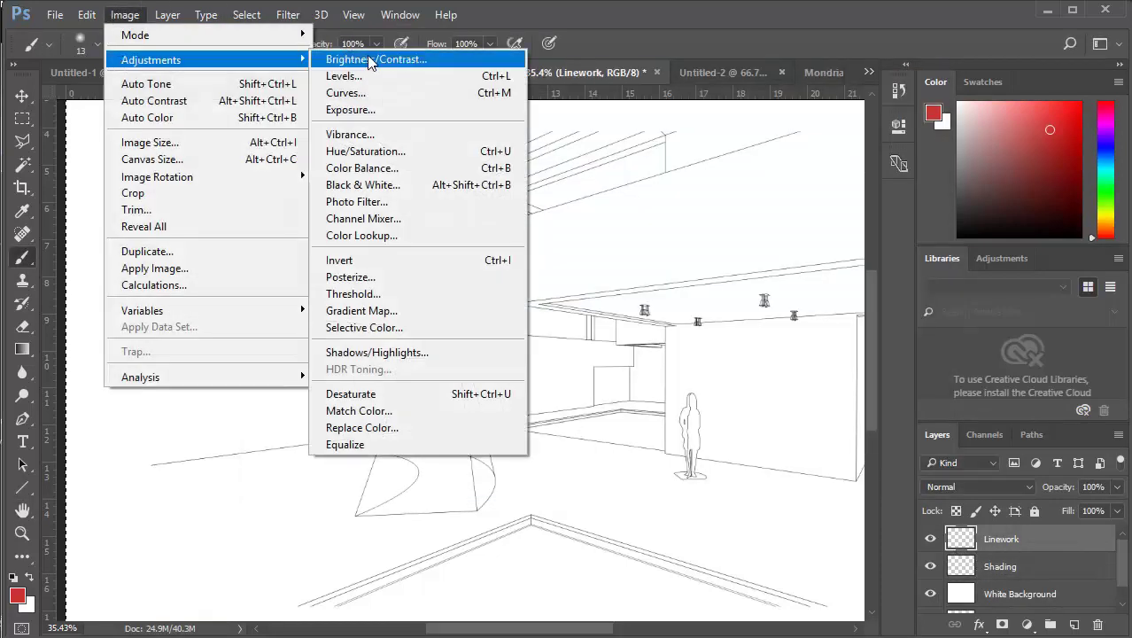
{"action": "mouse_move", "coordinate": [135, 34]}
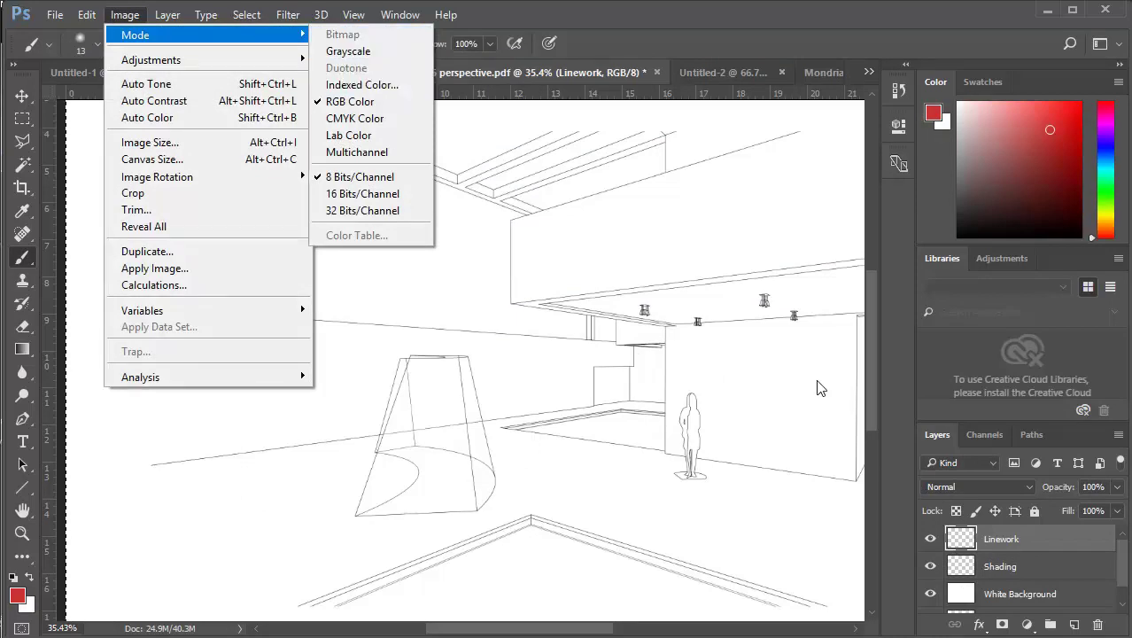
{"action": "left_click", "coordinate": [11, 5]}
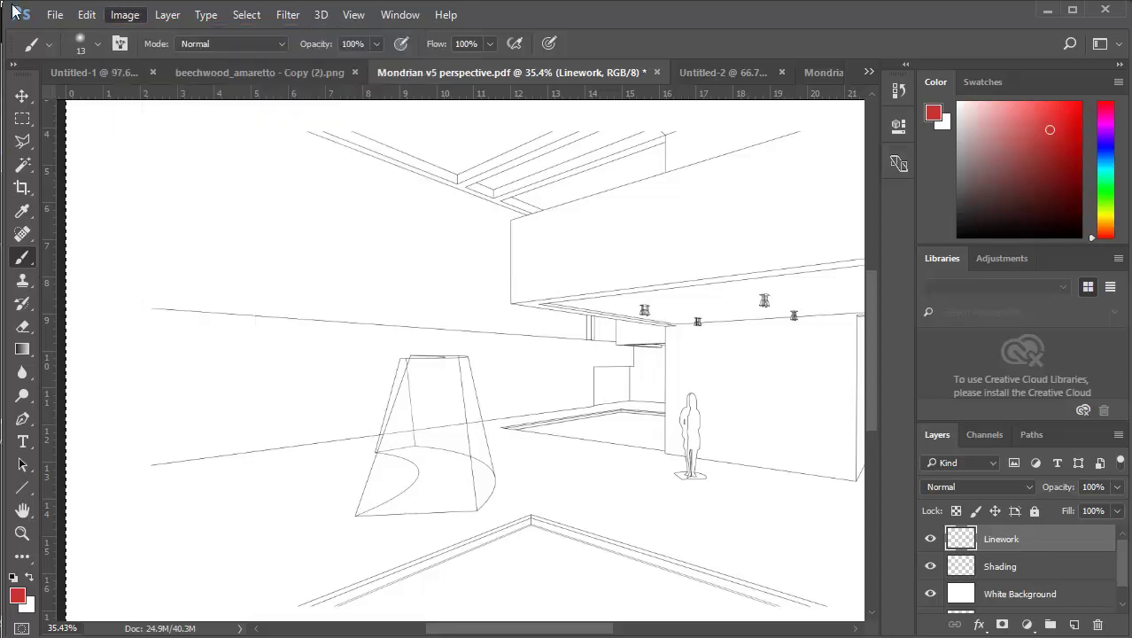
Make White Background the active layer and examine the available image adjustments, edit commands and colour modes
{"action": "left_click", "coordinate": [132, 22]}
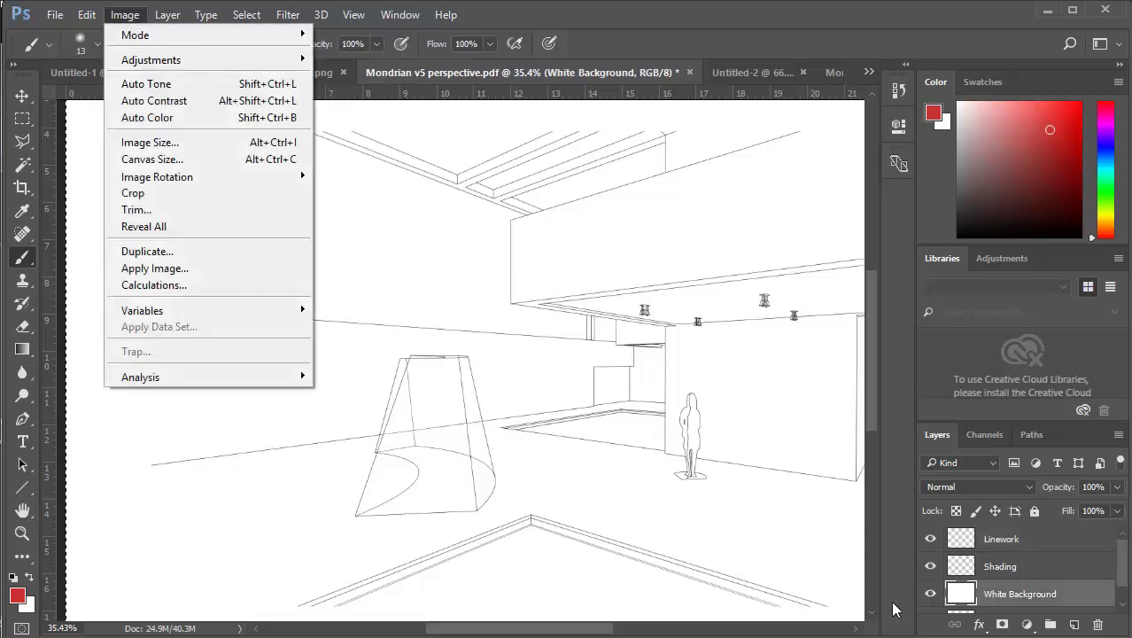
{"action": "left_click", "coordinate": [131, 17]}
{"action": "left_click_drag", "start_coordinate": [1122, 583], "coordinate": [1122, 593]}
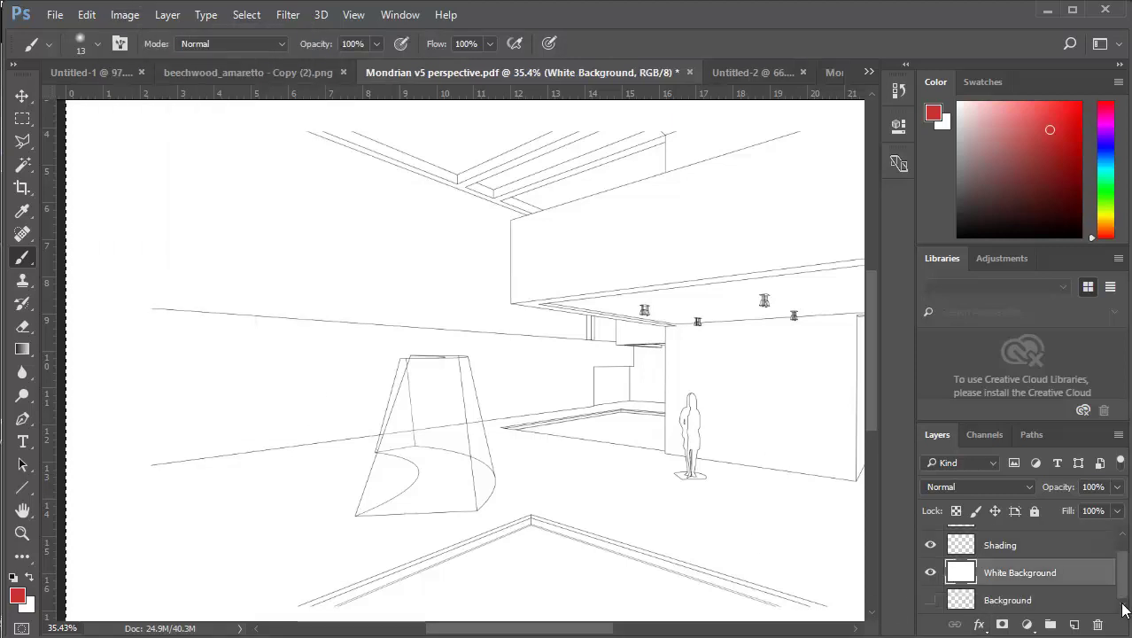
{"action": "left_click", "coordinate": [125, 15]}
{"action": "mouse_move", "coordinate": [147, 61]}
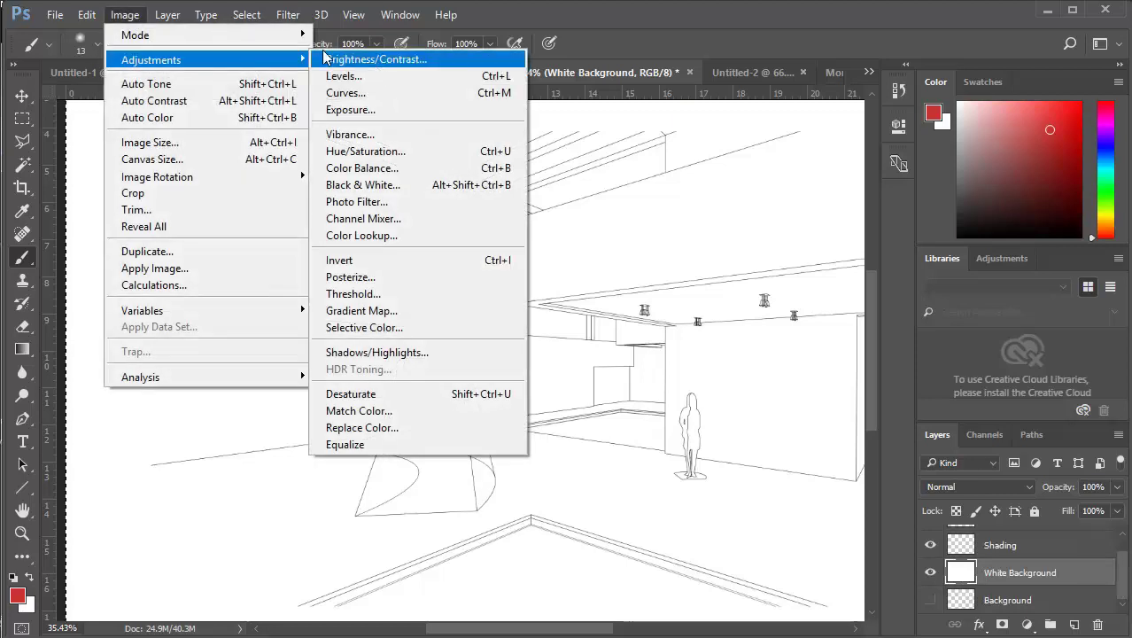
{"action": "mouse_move", "coordinate": [87, 15]}
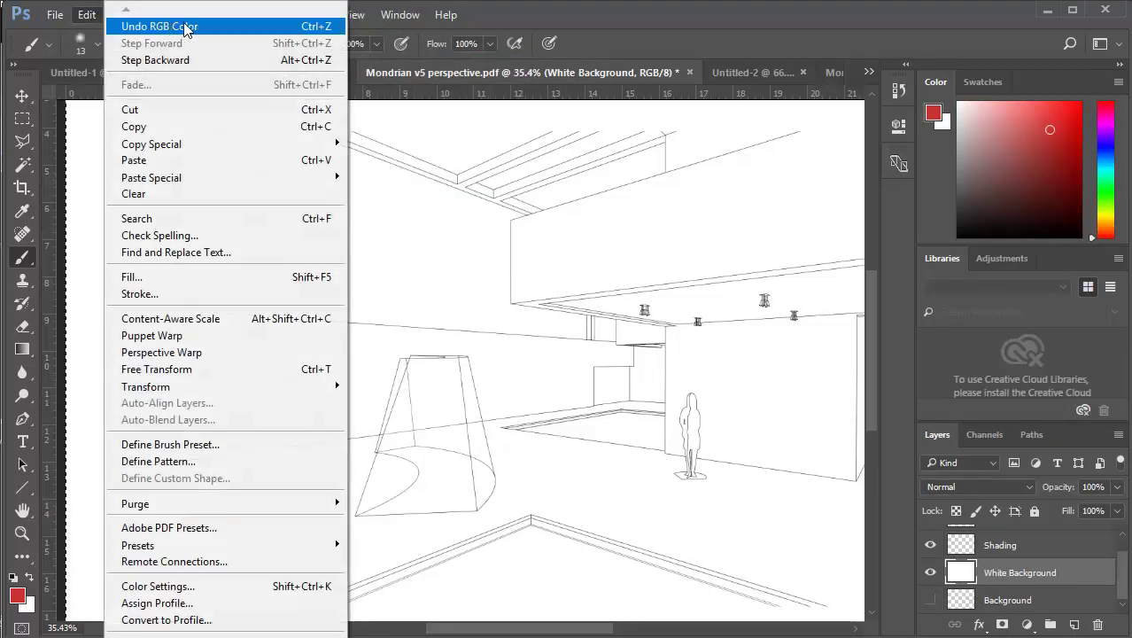
{"action": "left_click", "coordinate": [485, 16]}
{"action": "left_click", "coordinate": [128, 16]}
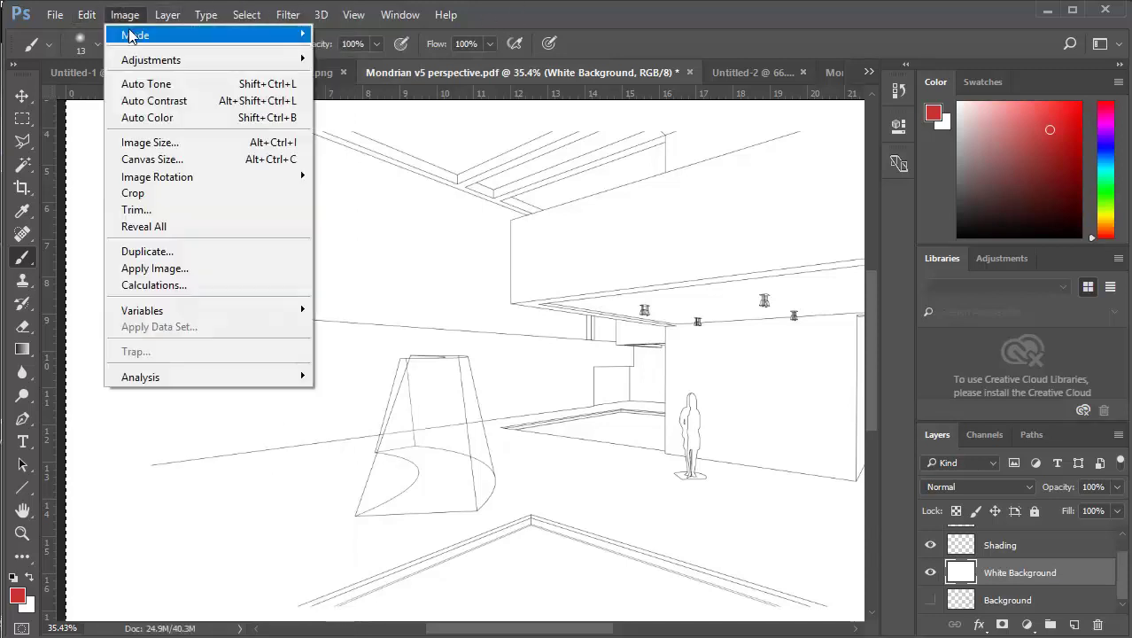
{"action": "mouse_move", "coordinate": [129, 34]}
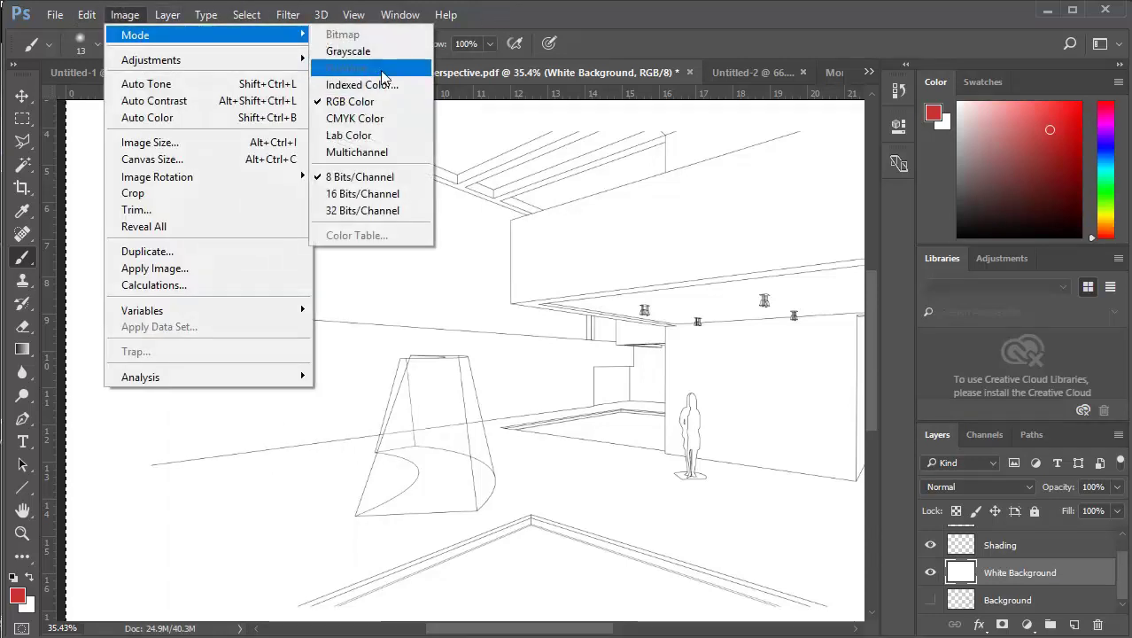
{"action": "left_click", "coordinate": [731, 8]}
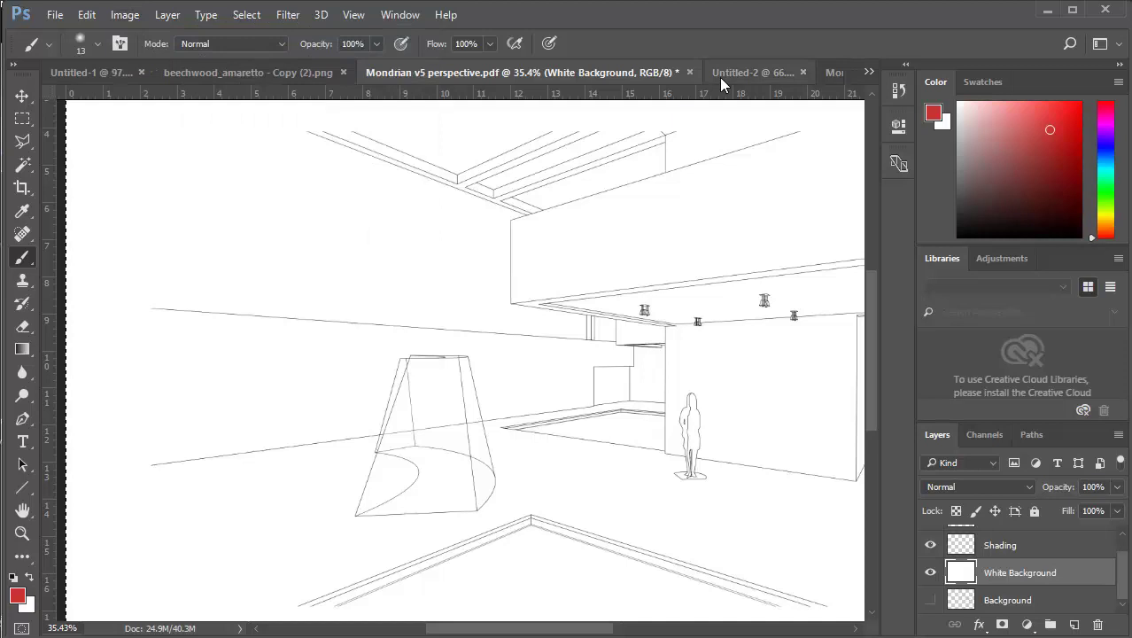
{"action": "left_click", "coordinate": [1071, 11]}
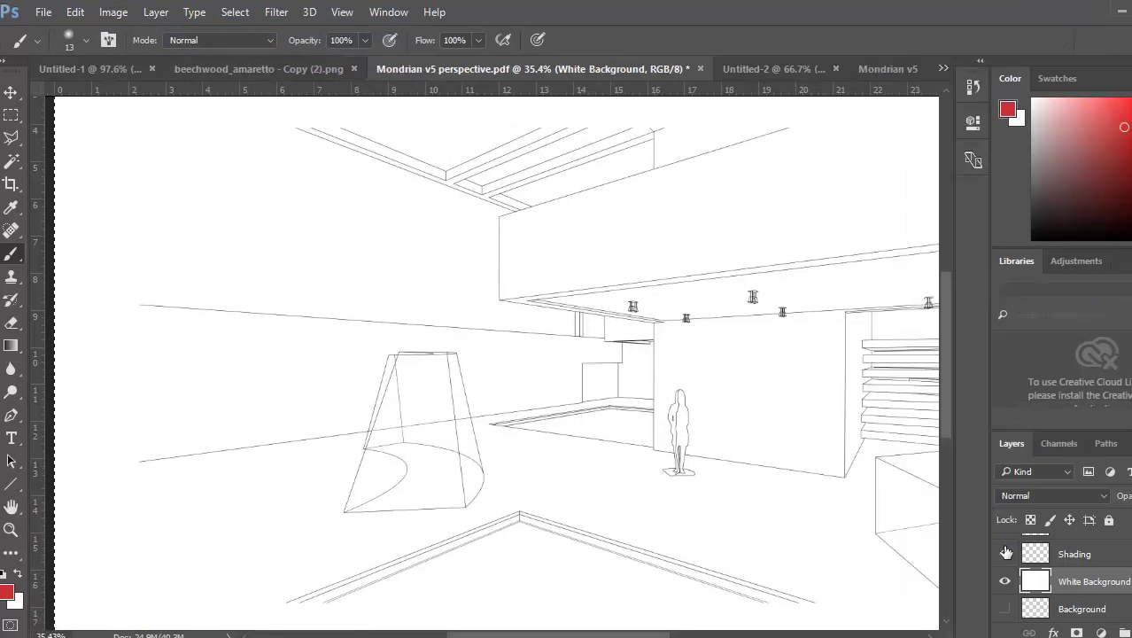
{"action": "left_click", "coordinate": [1131, 11]}
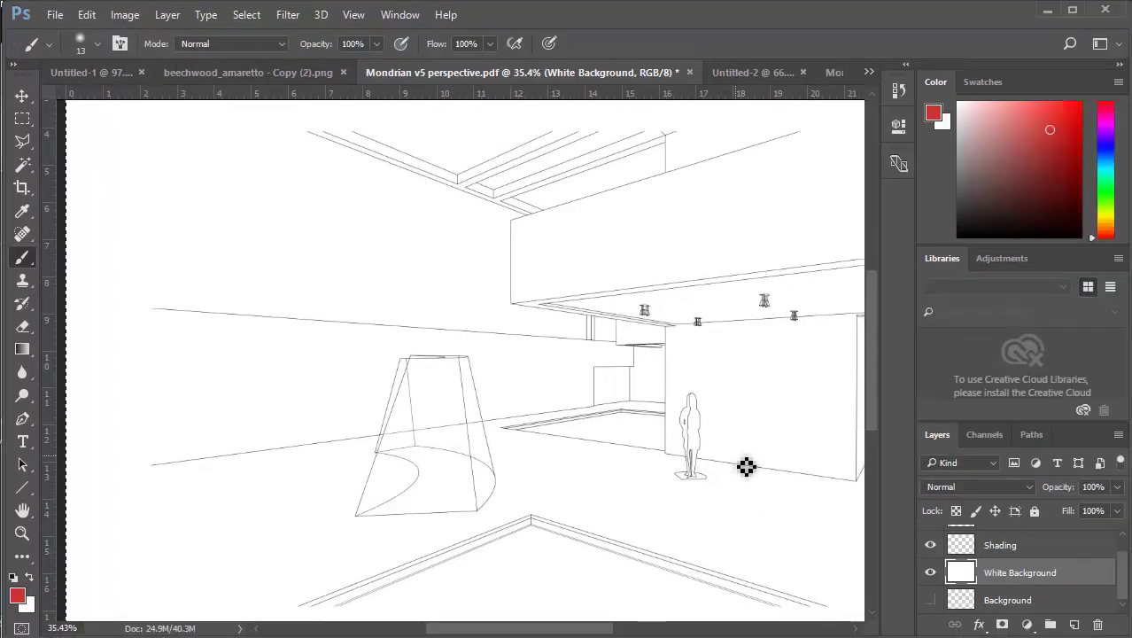
Make Shading the active layer, clear the current selection and switch to the Polygonal Lasso tool
{"action": "left_click", "coordinate": [968, 551]}
{"action": "scroll", "coordinate": [968, 553], "scroll_direction": "up", "scroll_amount": 1}
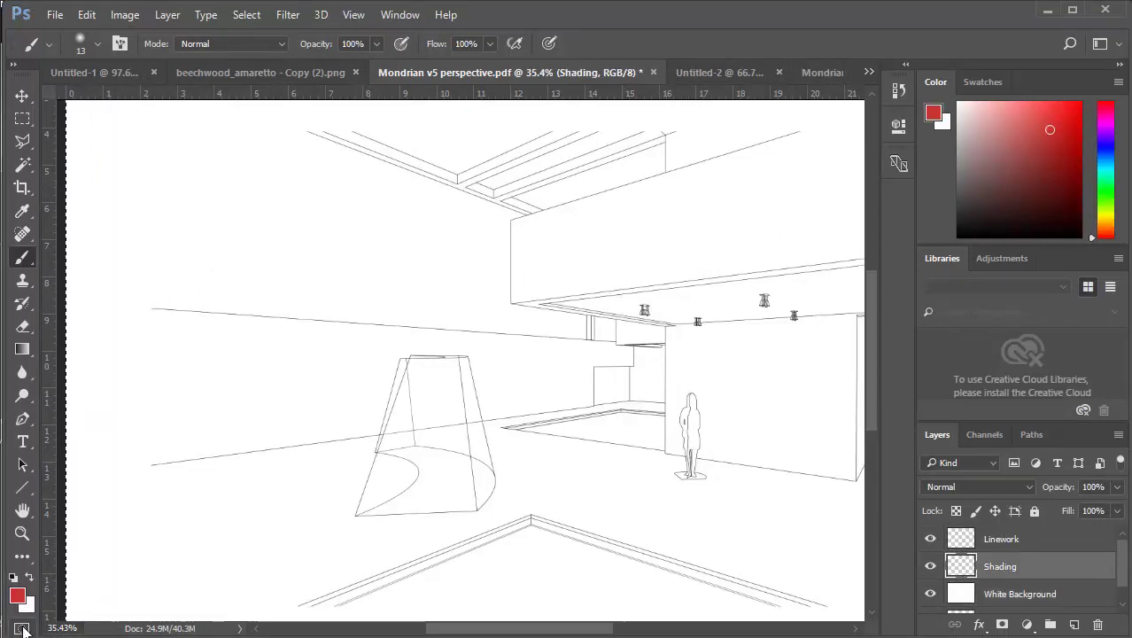
{"action": "left_click", "coordinate": [127, 15]}
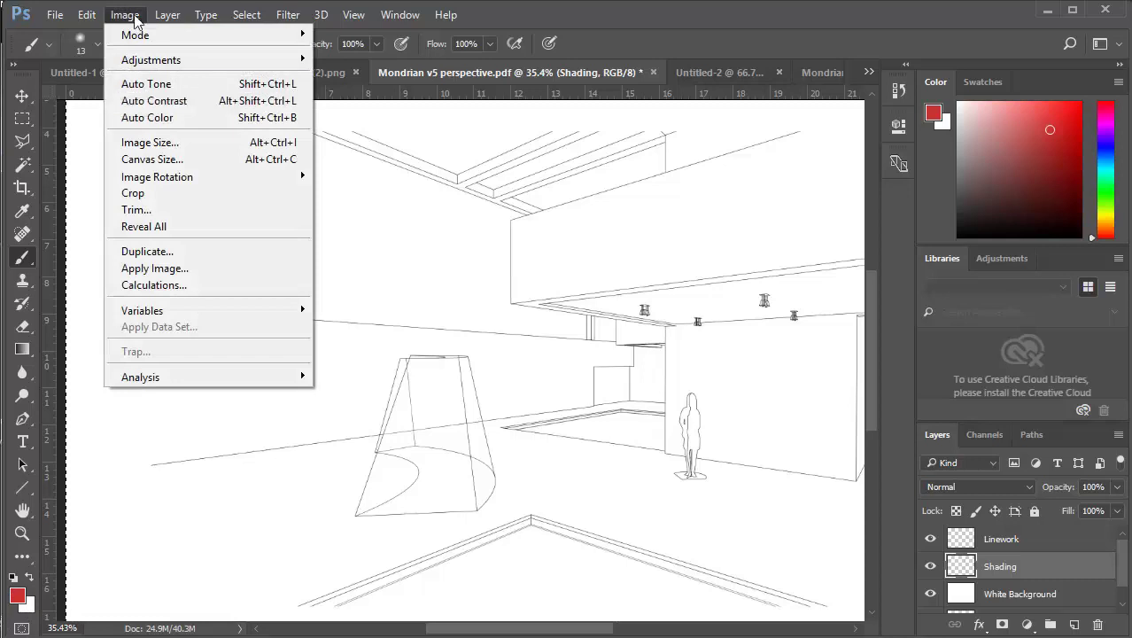
{"action": "left_click", "coordinate": [134, 18]}
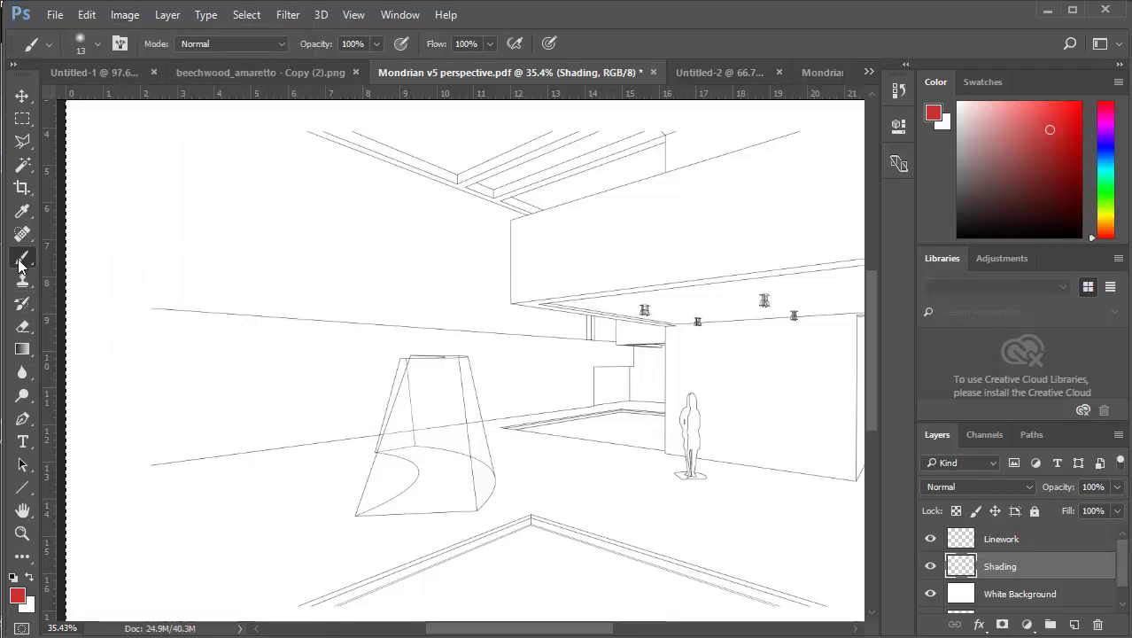
{"action": "left_click", "coordinate": [245, 17]}
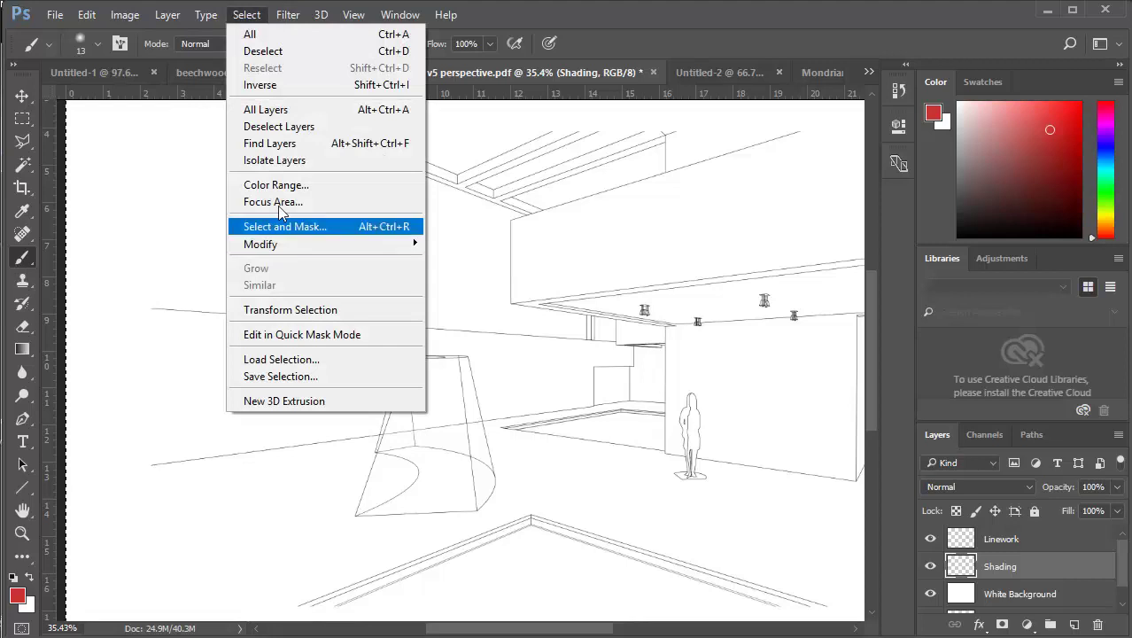
{"action": "left_click", "coordinate": [276, 52]}
{"action": "left_click", "coordinate": [26, 143]}
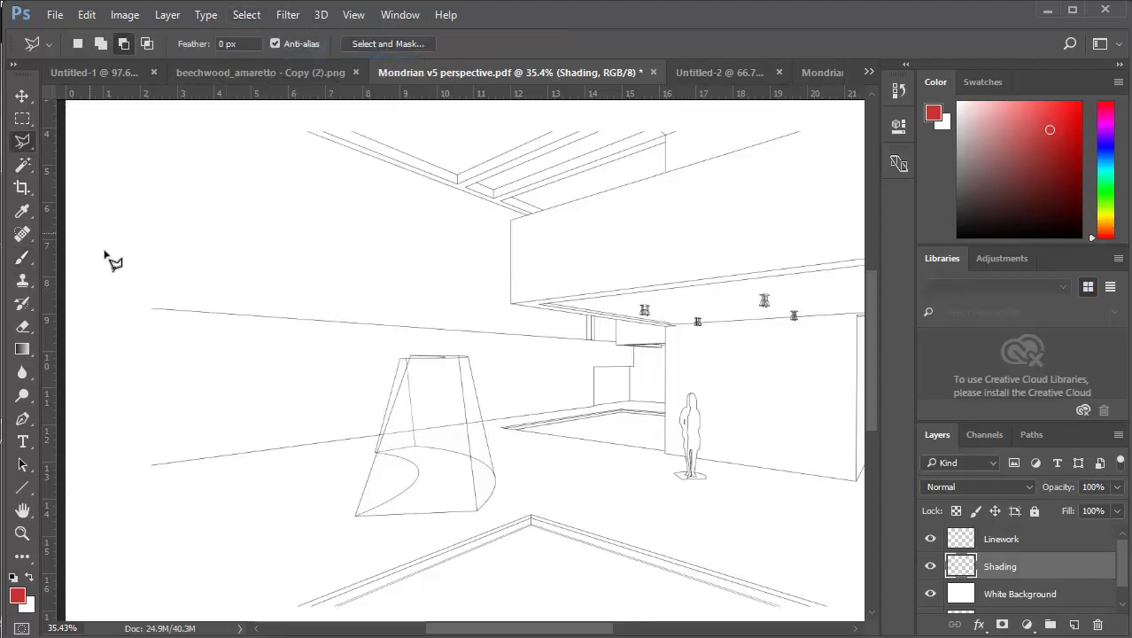
Trace the stepped far end of the long side wall with the Polygonal Lasso, from beneath the overhead box down to the floor line
{"action": "left_click", "coordinate": [152, 311]}
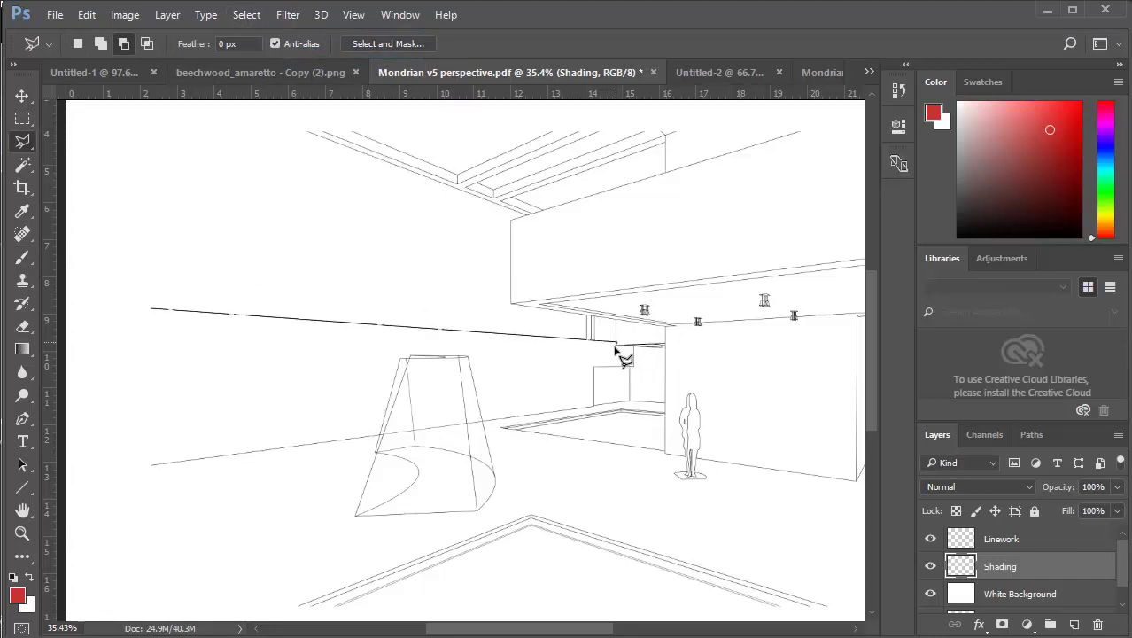
{"action": "key", "text": "Escape"}
{"action": "scroll", "coordinate": [616, 341], "scroll_direction": "up", "scroll_amount": 20}
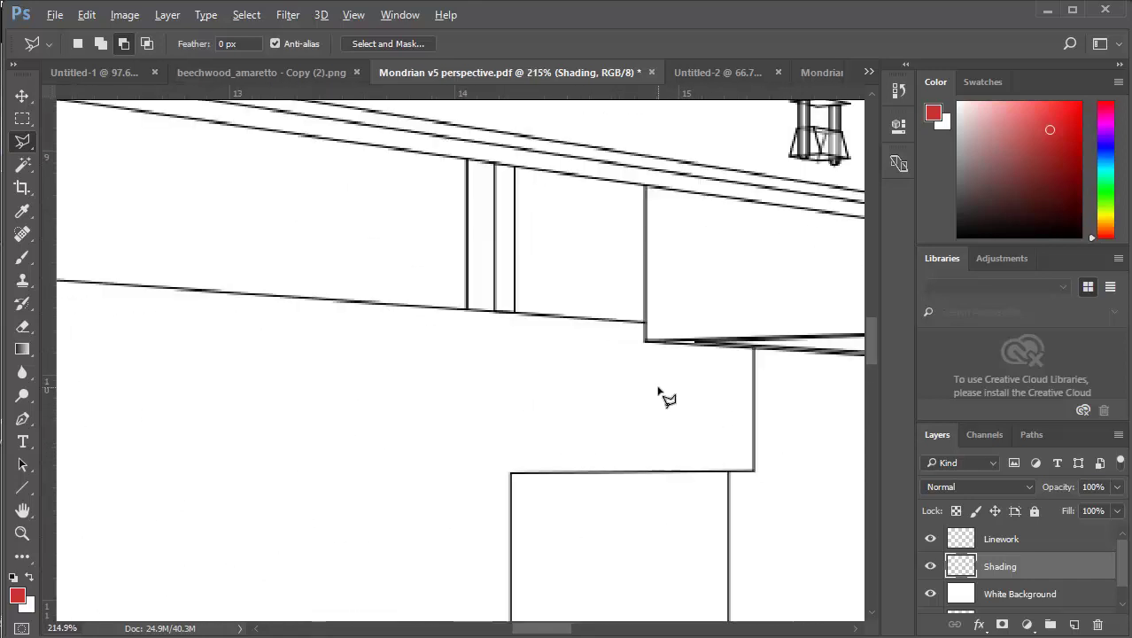
{"action": "scroll", "coordinate": [710, 405], "scroll_direction": "down", "scroll_amount": 4}
{"action": "scroll", "coordinate": [694, 400], "scroll_direction": "up", "scroll_amount": 3}
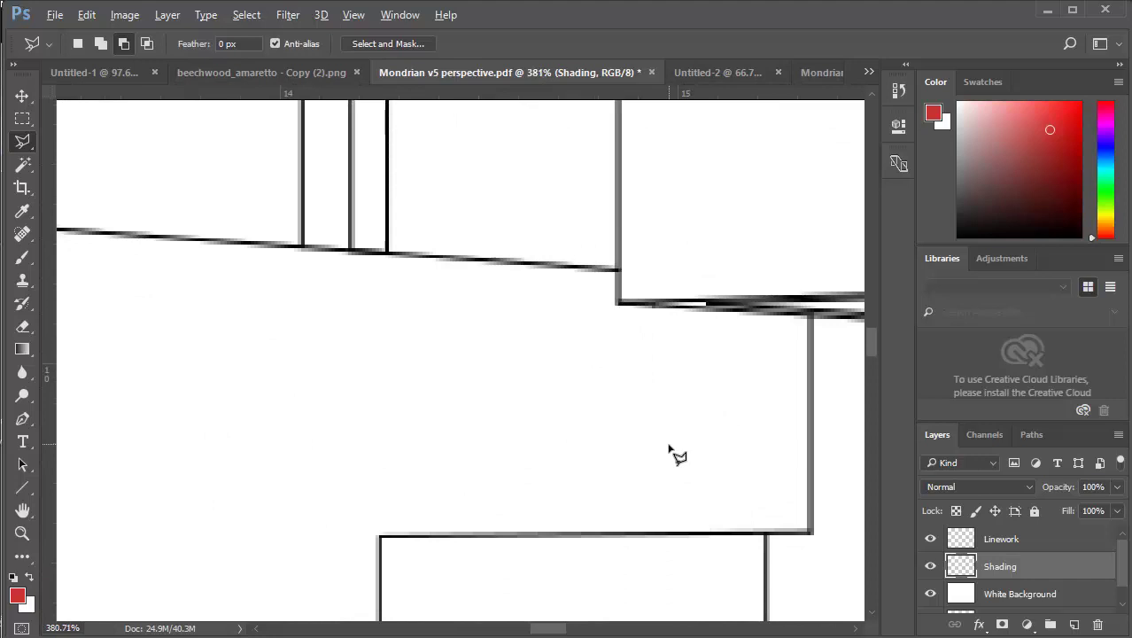
{"action": "left_click", "coordinate": [619, 304]}
{"action": "left_click", "coordinate": [811, 316]}
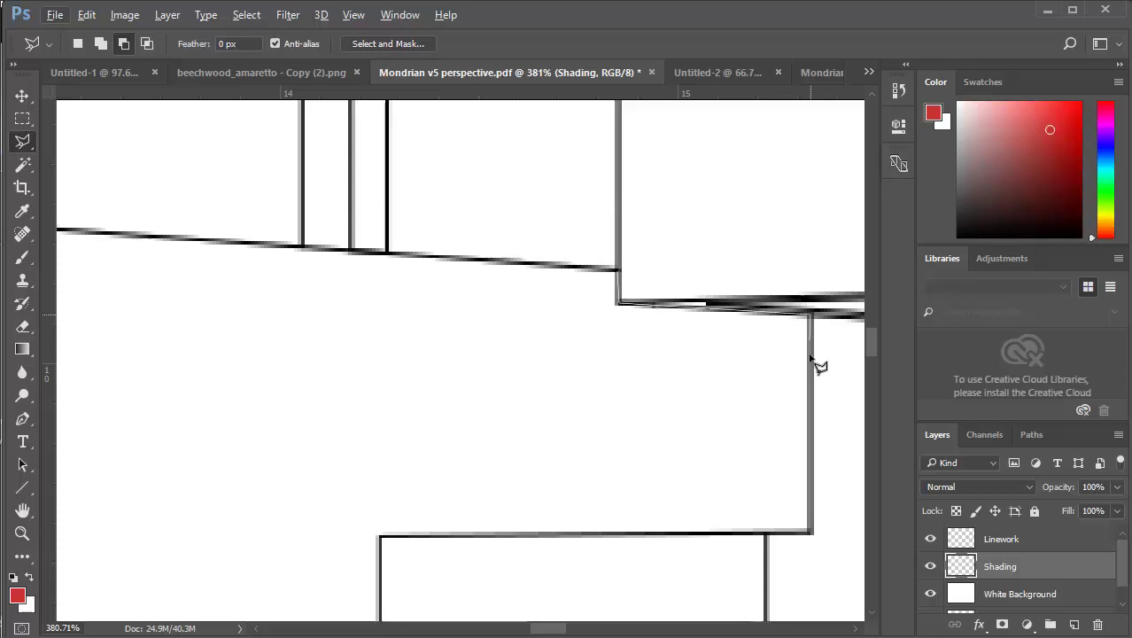
{"action": "left_click", "coordinate": [810, 532]}
{"action": "left_click", "coordinate": [379, 535]}
{"action": "scroll", "coordinate": [372, 589], "scroll_direction": "down", "scroll_amount": 4}
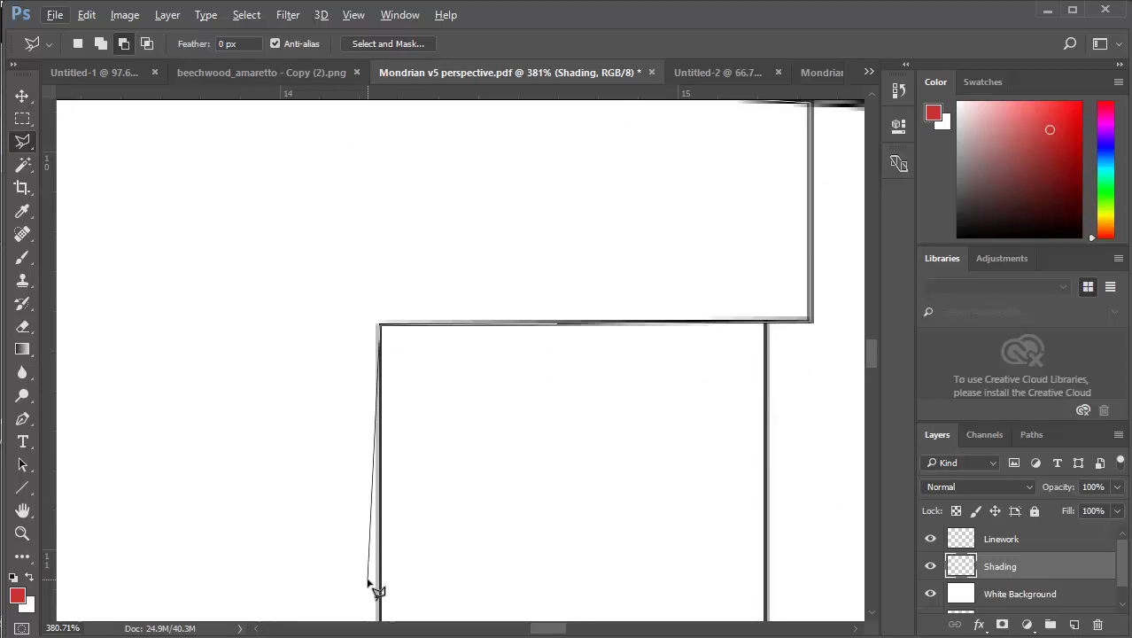
{"action": "scroll", "coordinate": [376, 575], "scroll_direction": "down", "scroll_amount": 4}
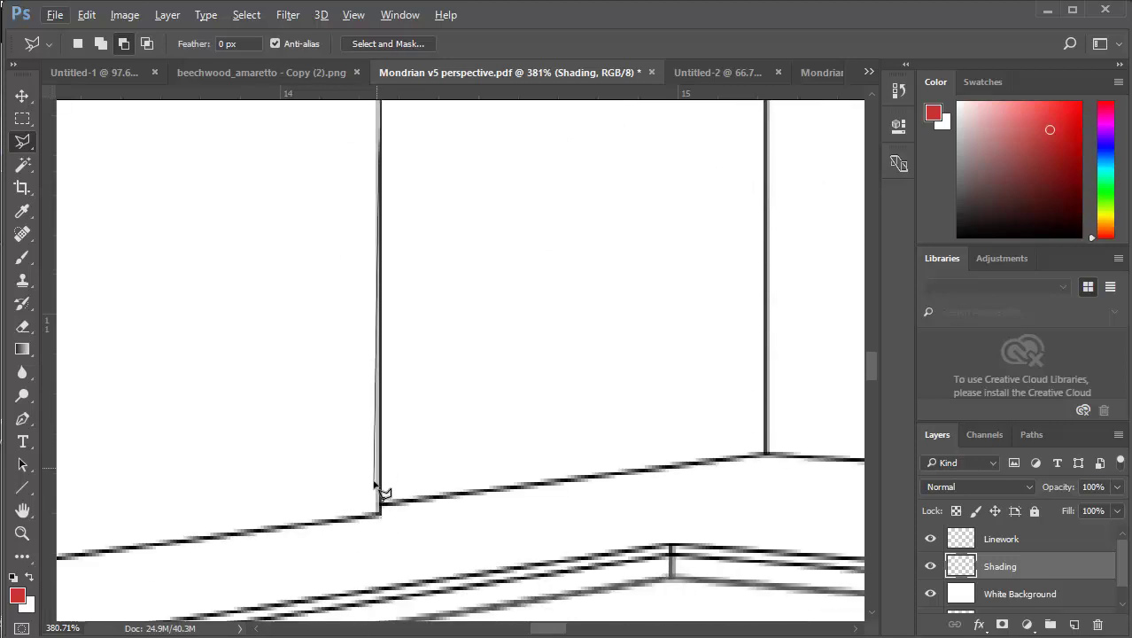
{"action": "left_click", "coordinate": [379, 514]}
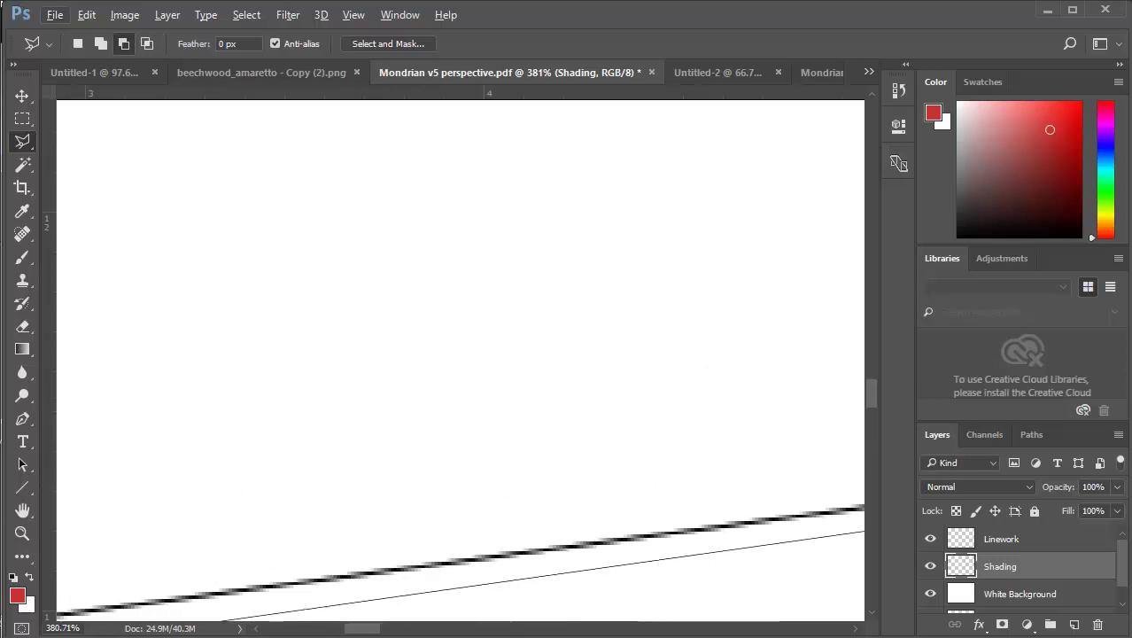
Continue the lasso along the wall's floor line, outer end and upper edge, closing the selection at the starting corner
{"action": "left_click", "coordinate": [434, 480]}
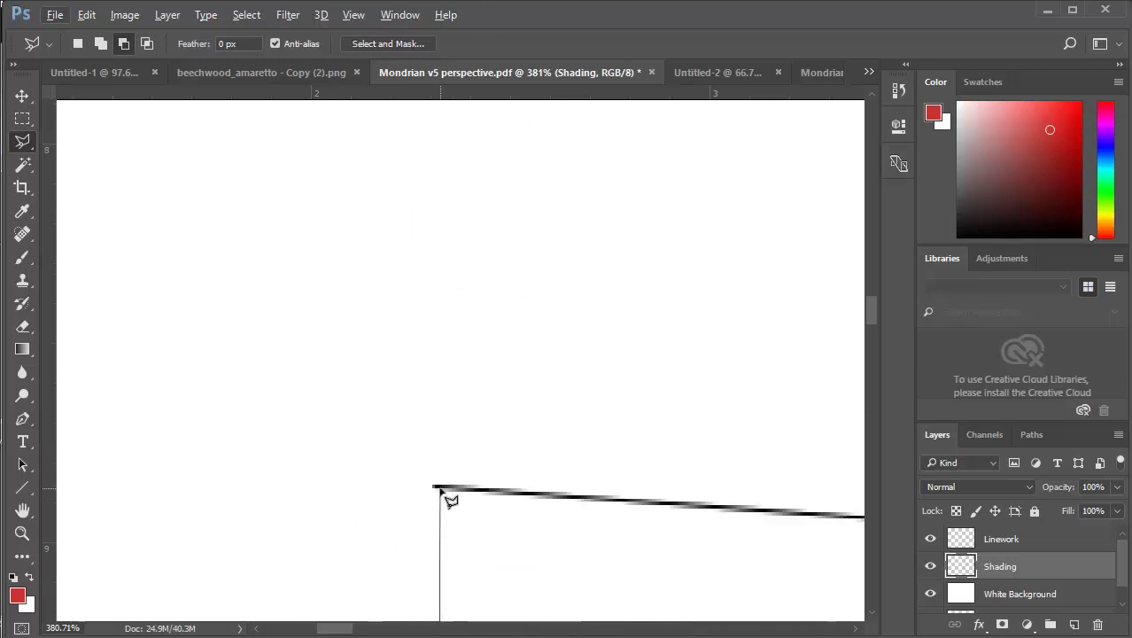
{"action": "left_click", "coordinate": [440, 487]}
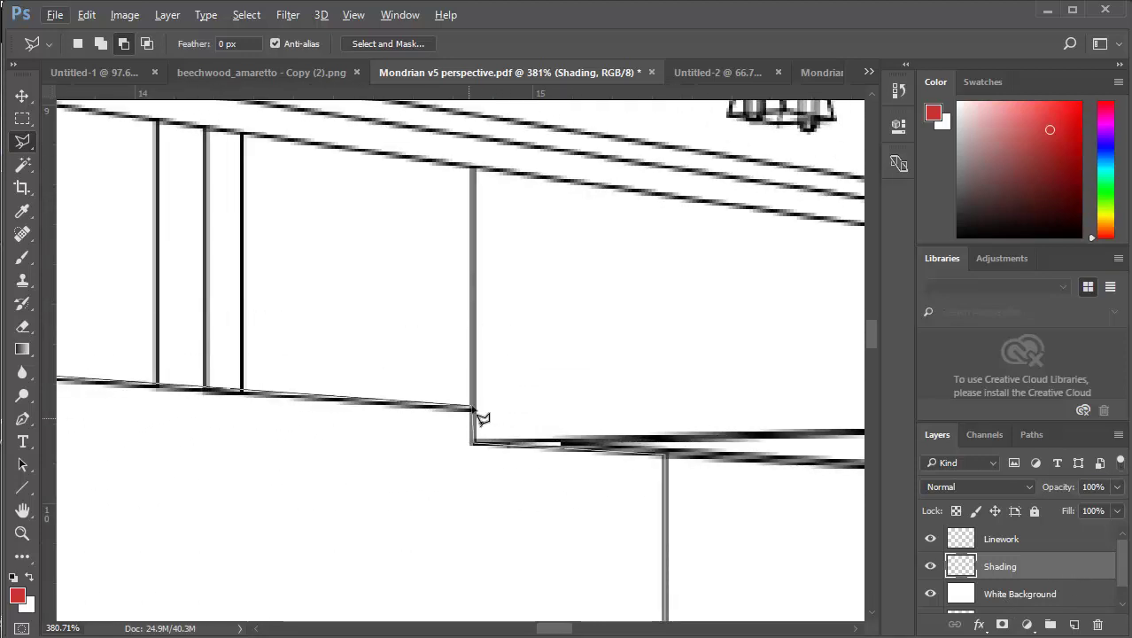
{"action": "left_click", "coordinate": [474, 413]}
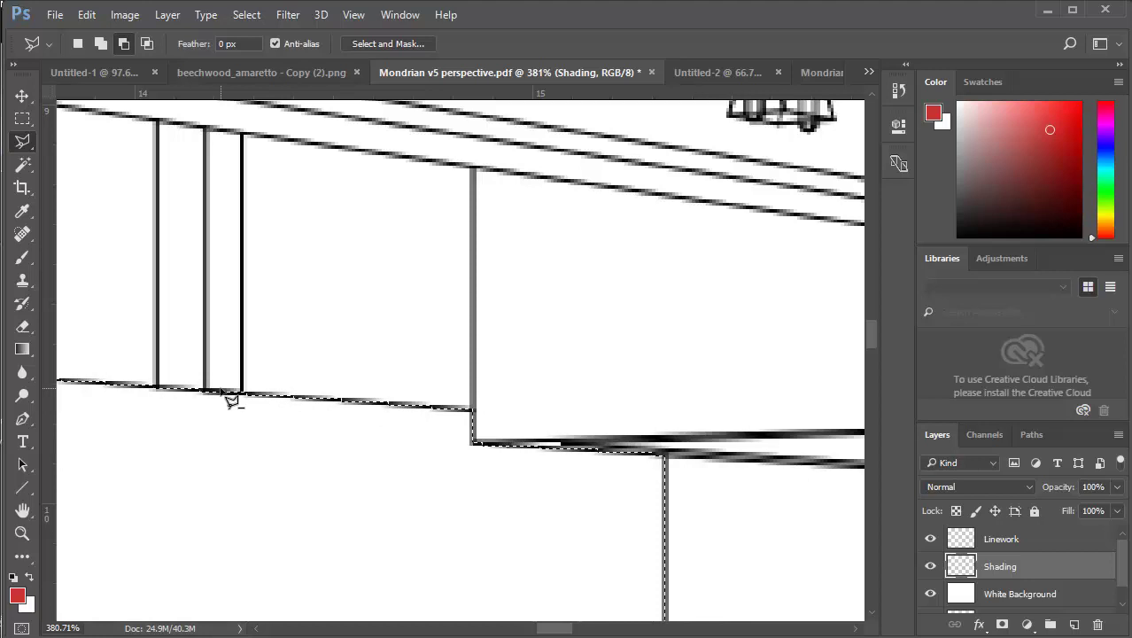
Fill the selected wall on the Shading layer with the red foreground colour using the Paint Bucket
{"action": "scroll", "coordinate": [374, 384], "scroll_direction": "down", "scroll_amount": 10}
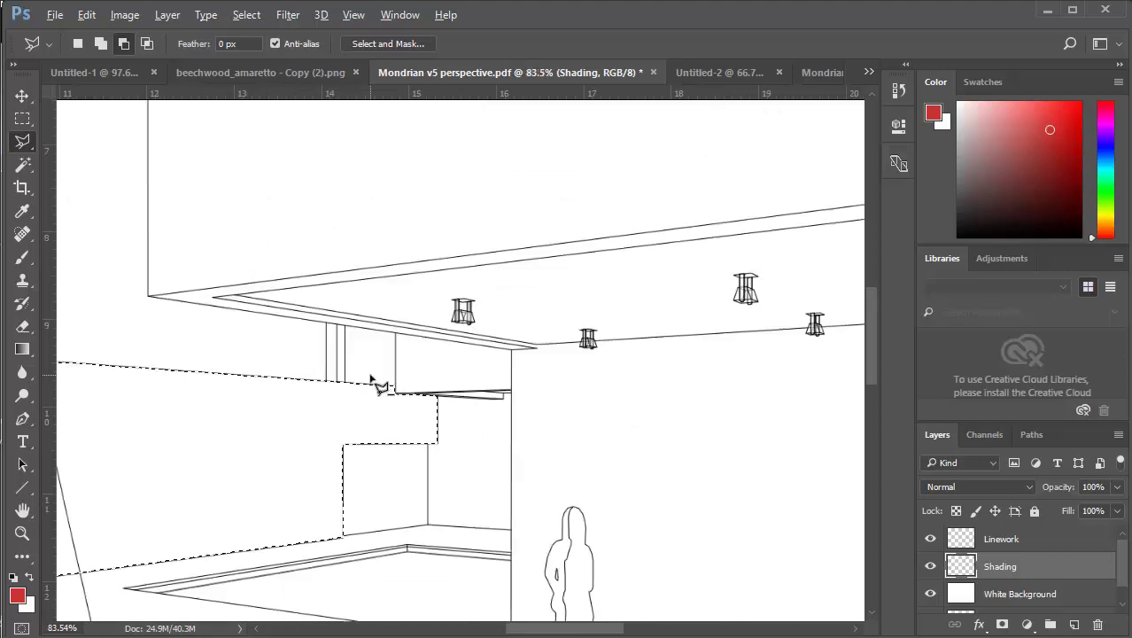
{"action": "scroll", "coordinate": [199, 372], "scroll_direction": "up", "scroll_amount": 2}
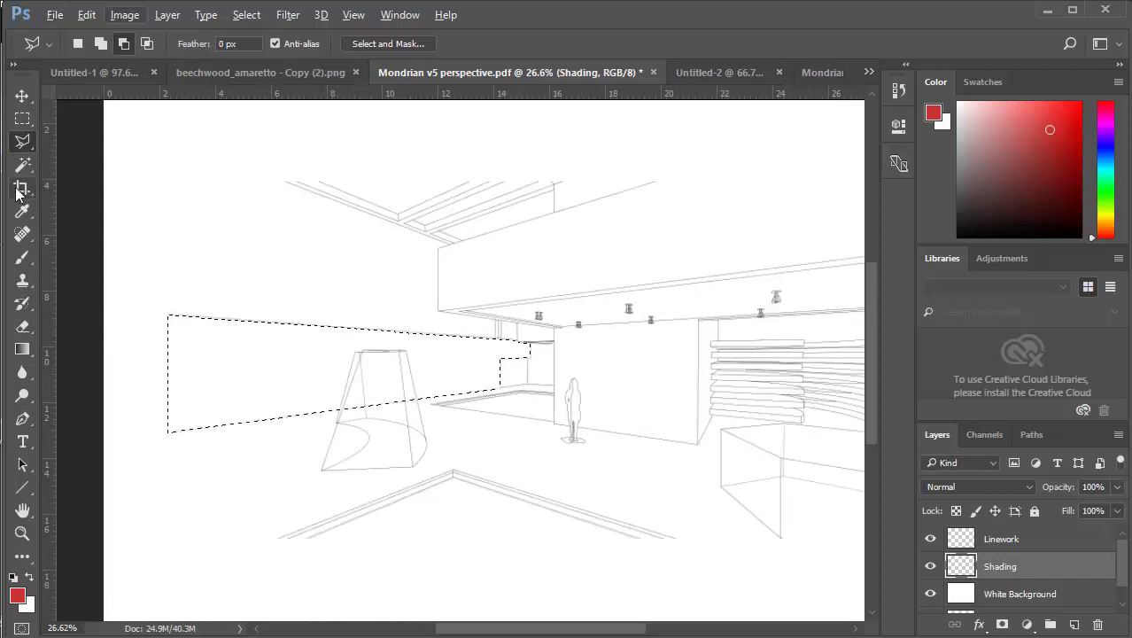
{"action": "left_click", "coordinate": [22, 350]}
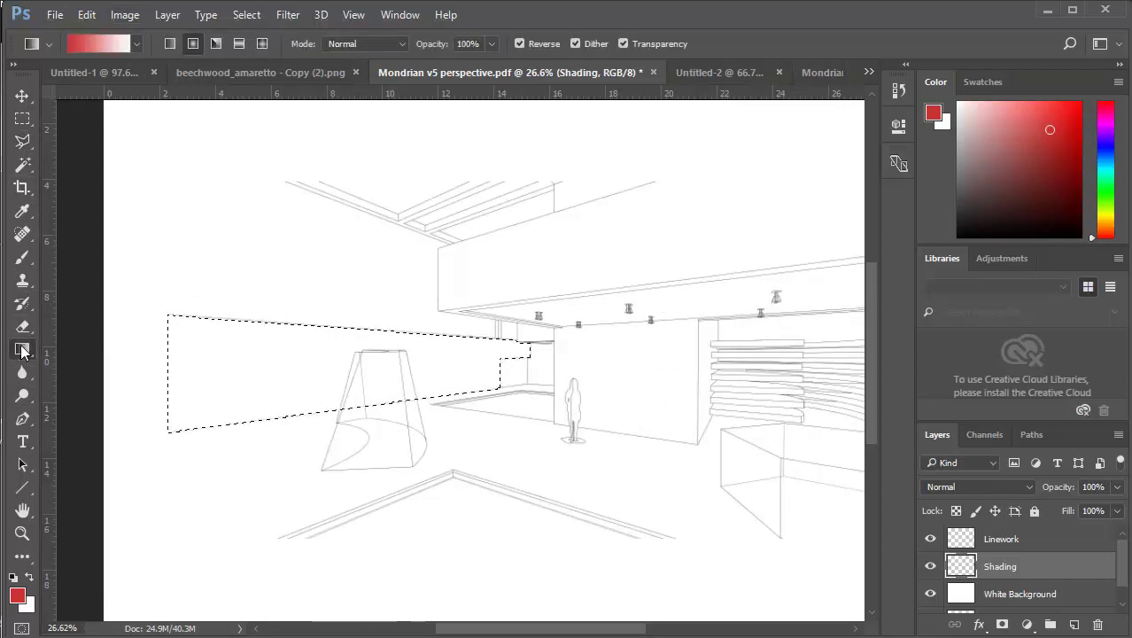
{"action": "right_click", "coordinate": [22, 349]}
{"action": "left_click", "coordinate": [83, 372]}
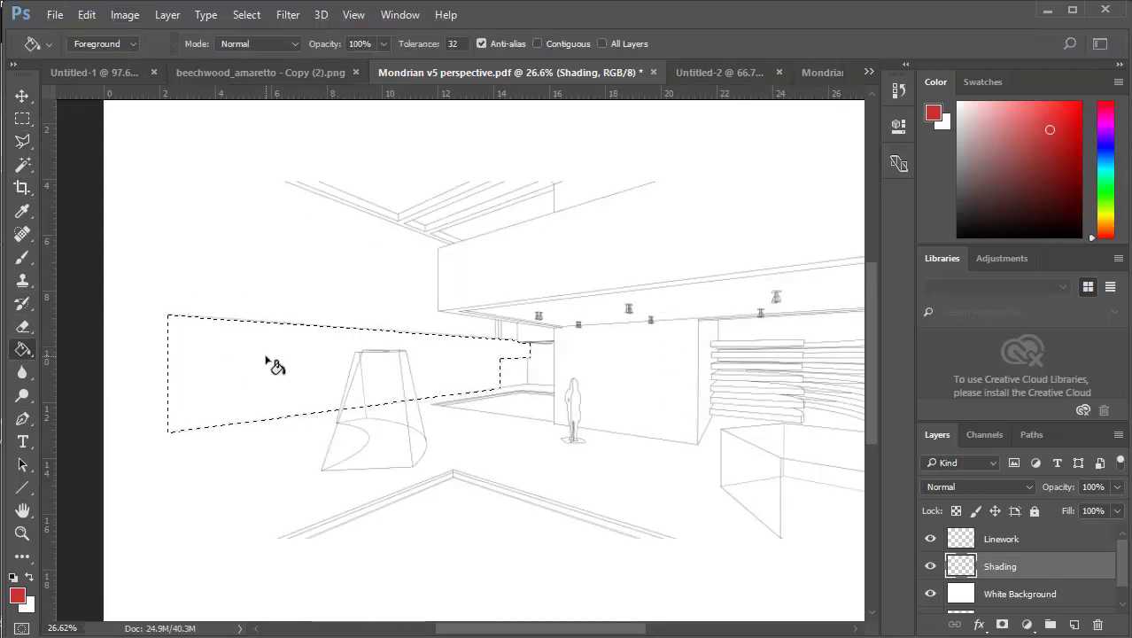
{"action": "left_click", "coordinate": [290, 373]}
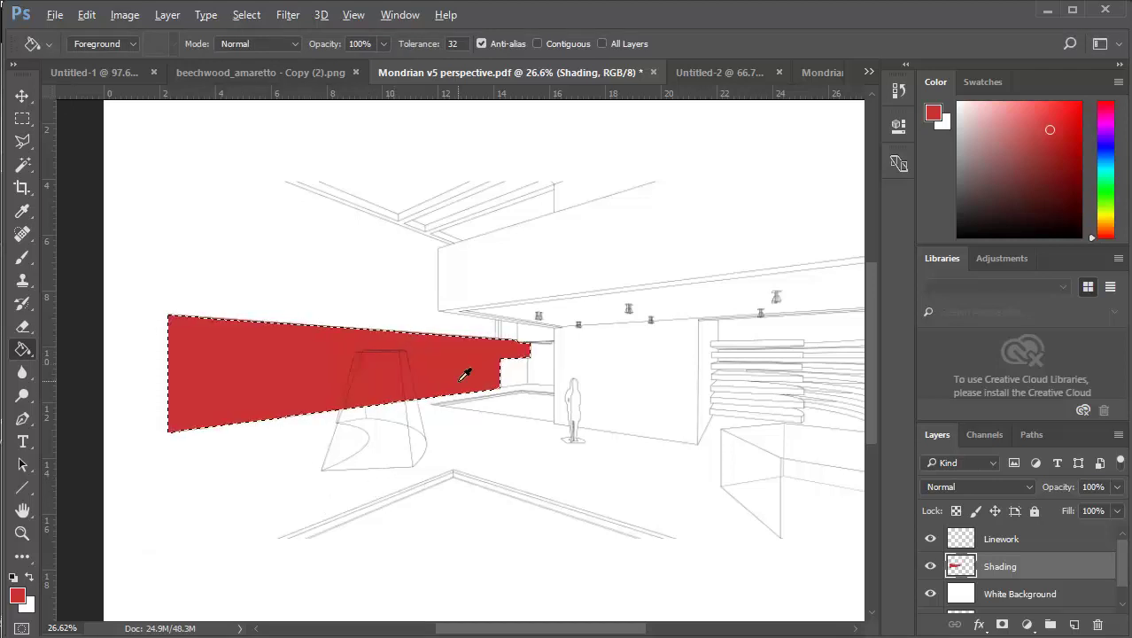
Examine the wall's base, switch to the browser to view the Ambient Occlusion Tutorial's shading example, and return to Photoshop
{"action": "scroll", "coordinate": [461, 390], "scroll_direction": "up", "scroll_amount": 8}
{"action": "scroll", "coordinate": [523, 428], "scroll_direction": "up", "scroll_amount": 5}
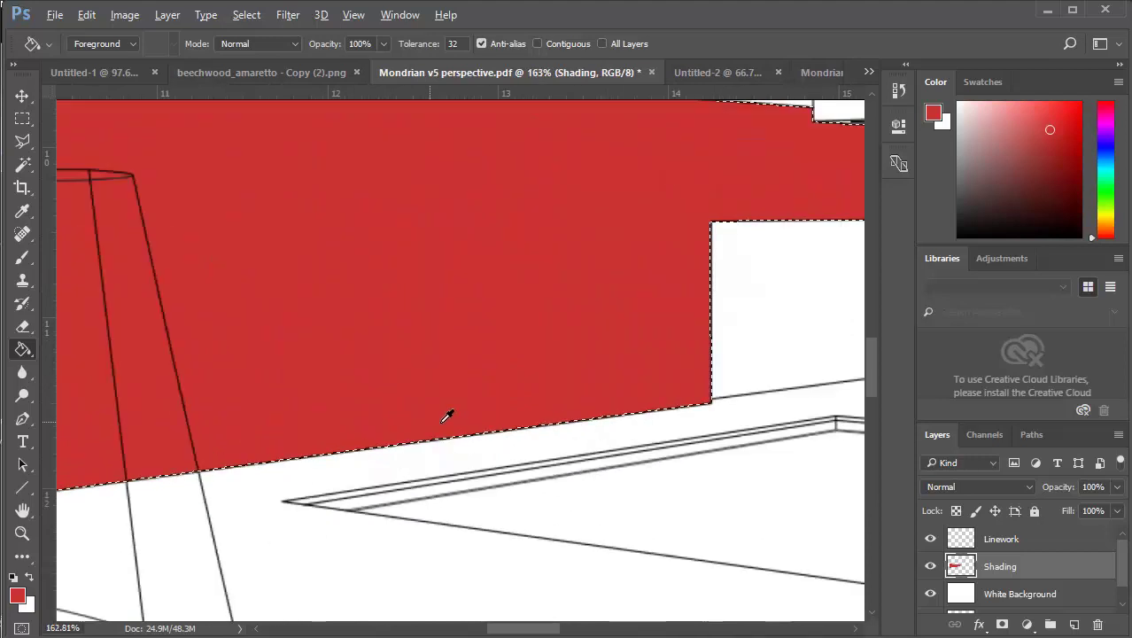
{"action": "scroll", "coordinate": [692, 448], "scroll_direction": "down", "scroll_amount": 6}
{"action": "scroll", "coordinate": [695, 436], "scroll_direction": "up", "scroll_amount": 8}
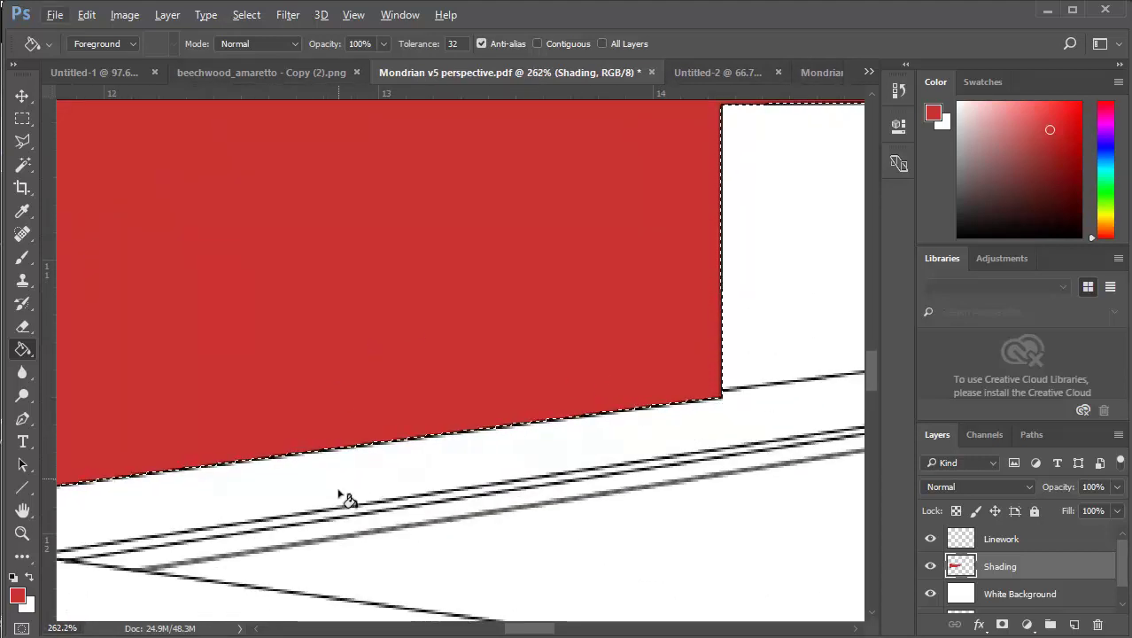
{"action": "mouse_move", "coordinate": [266, 637]}
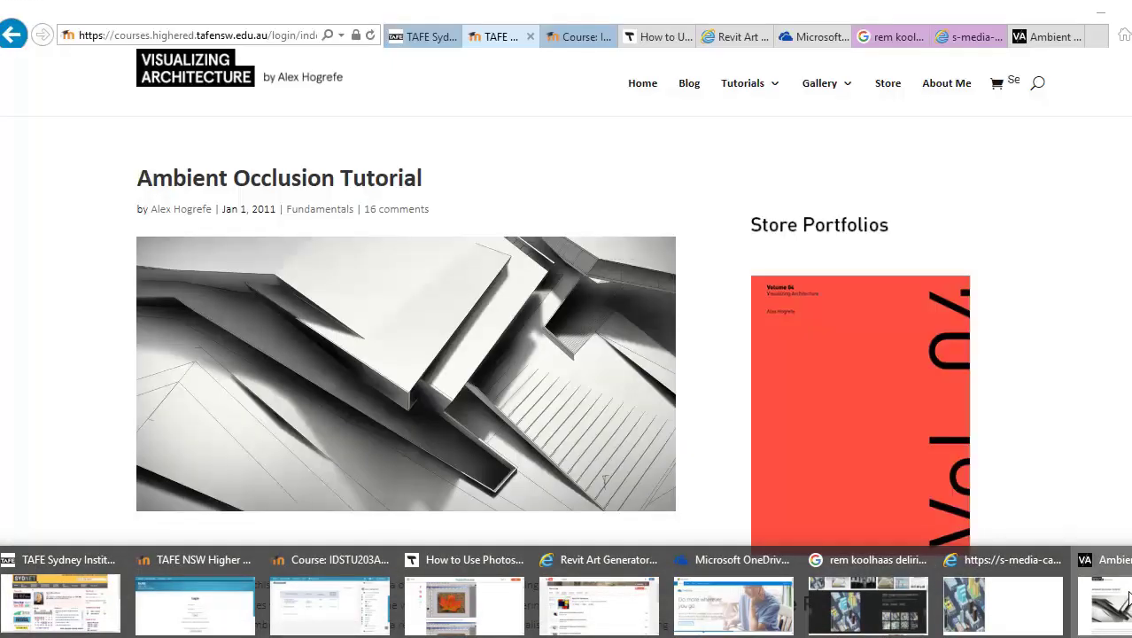
{"action": "left_click", "coordinate": [1107, 609]}
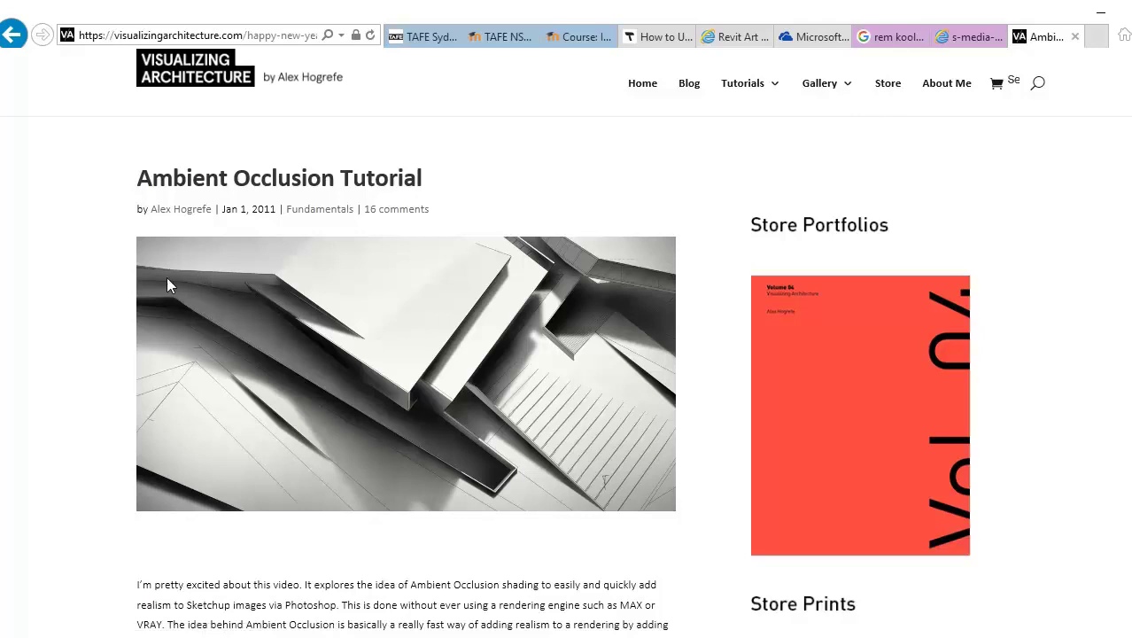
{"action": "key", "text": "alt+Tab"}
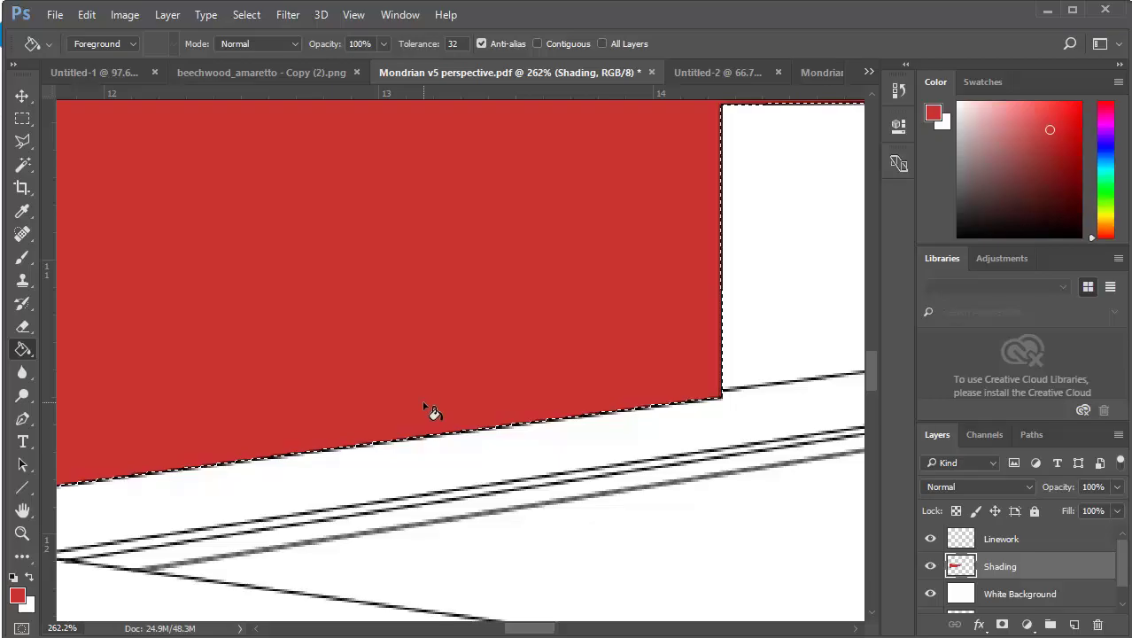
Activate the Brush tool for painting shadows on the wall
{"action": "left_click", "coordinate": [22, 257]}
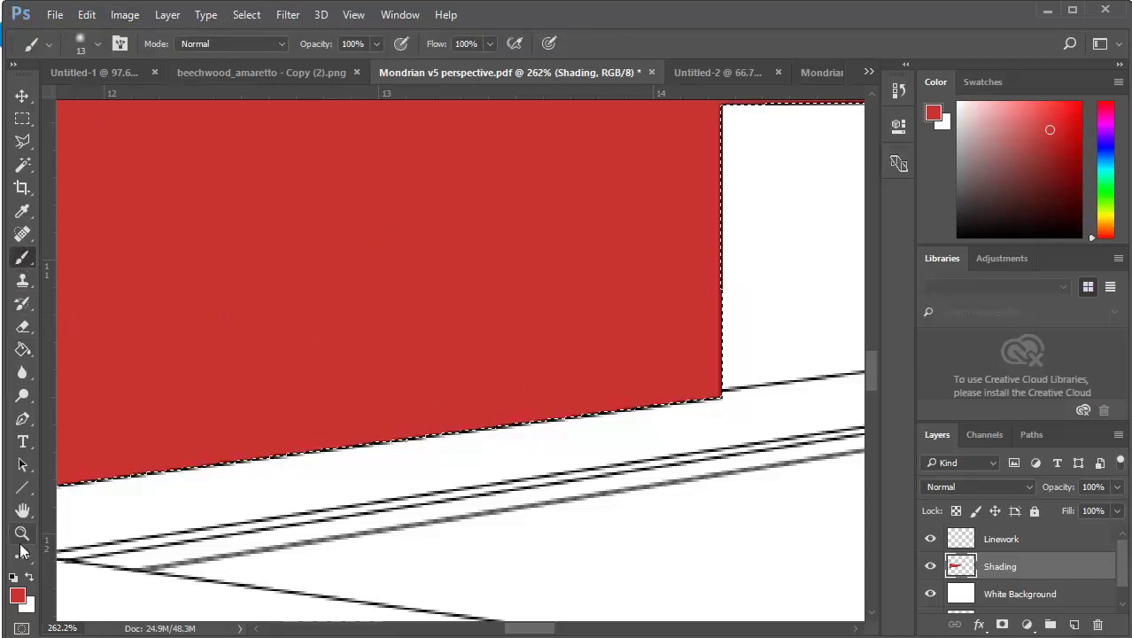
{"action": "left_click", "coordinate": [18, 597]}
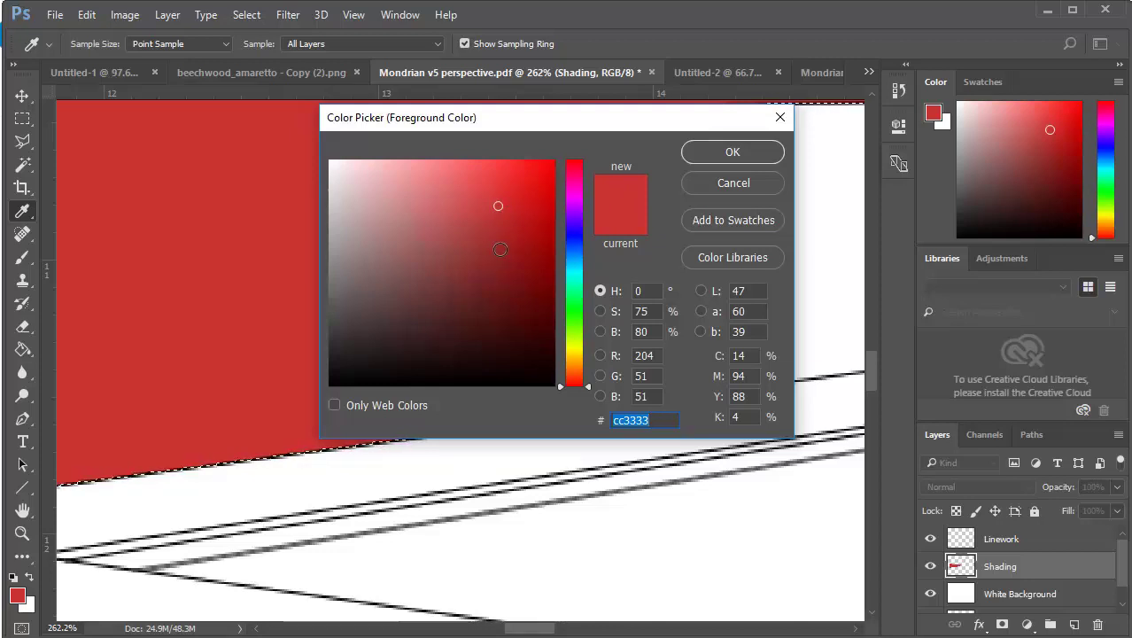
{"action": "left_click", "coordinate": [501, 249]}
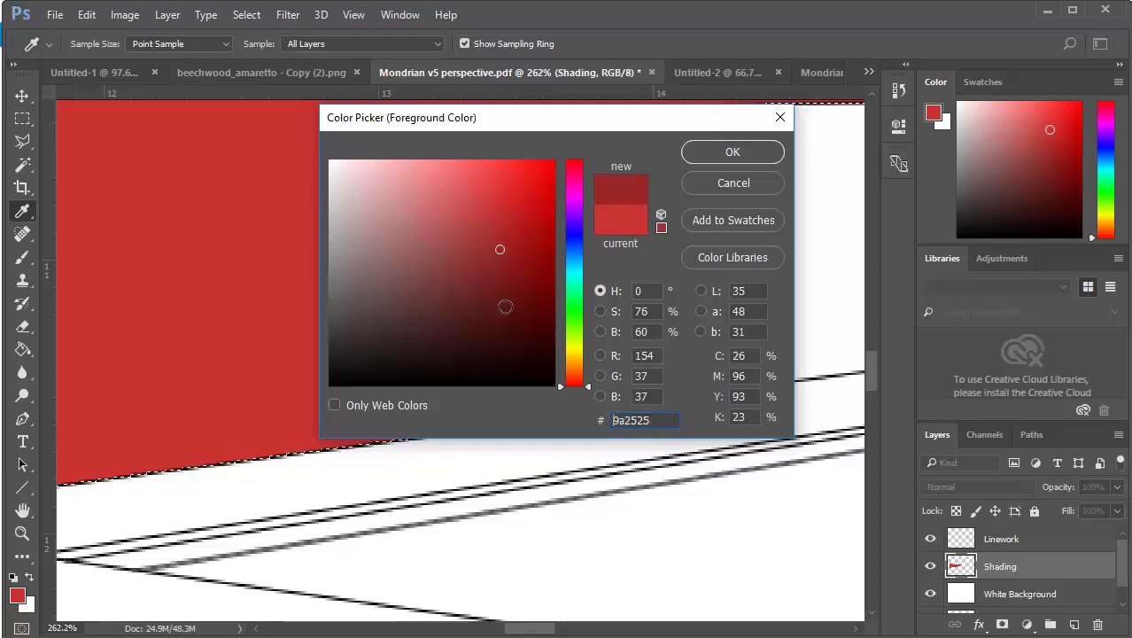
{"action": "left_click", "coordinate": [747, 187]}
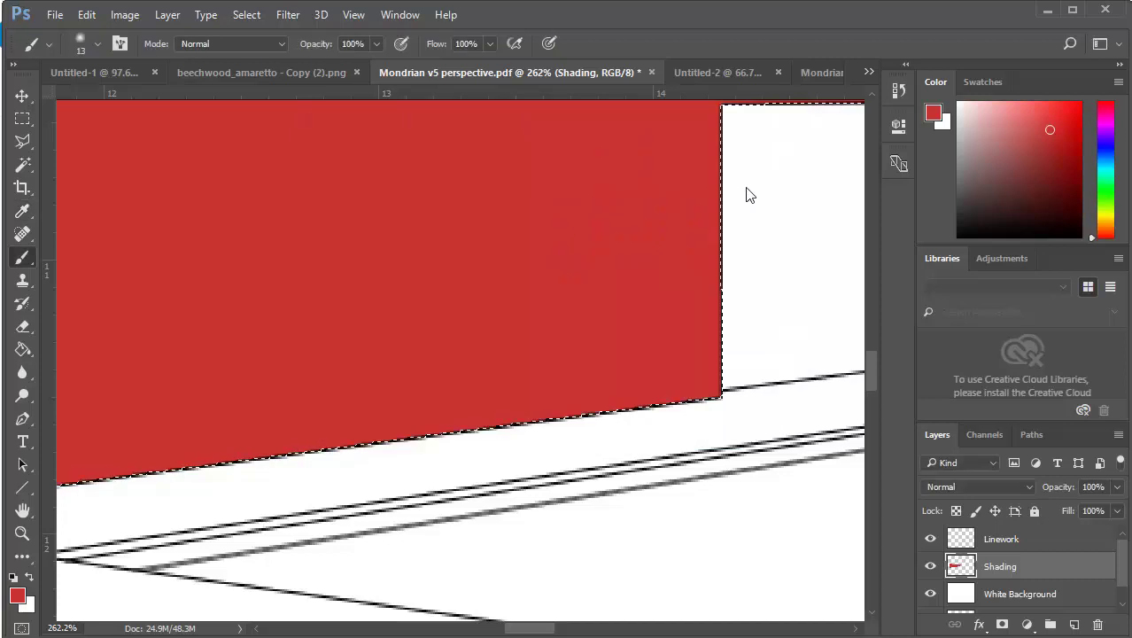
Add a new layer above Shading and reset the foreground and background colours to default black and white
{"action": "left_click", "coordinate": [1075, 625]}
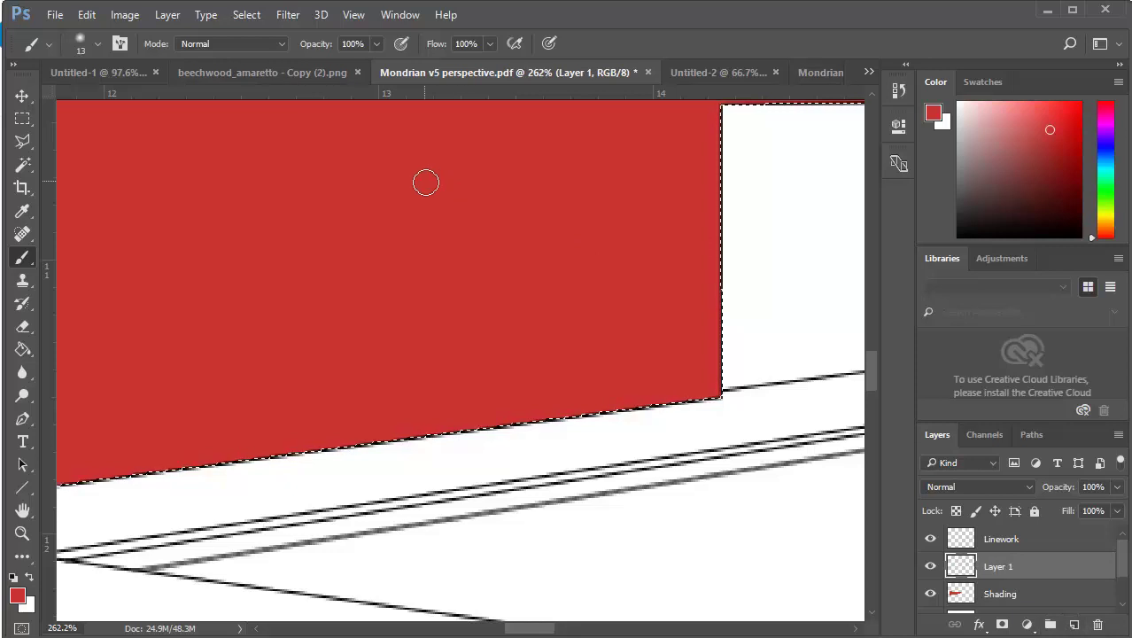
{"action": "scroll", "coordinate": [572, 329], "scroll_direction": "down", "scroll_amount": 3}
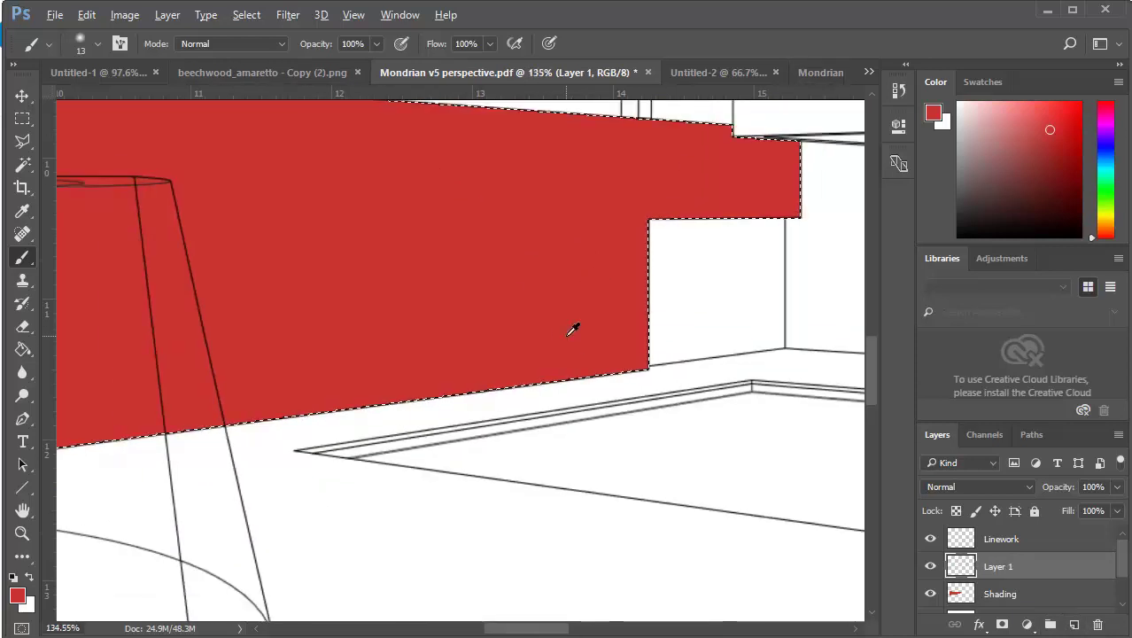
{"action": "scroll", "coordinate": [572, 330], "scroll_direction": "down", "scroll_amount": 3}
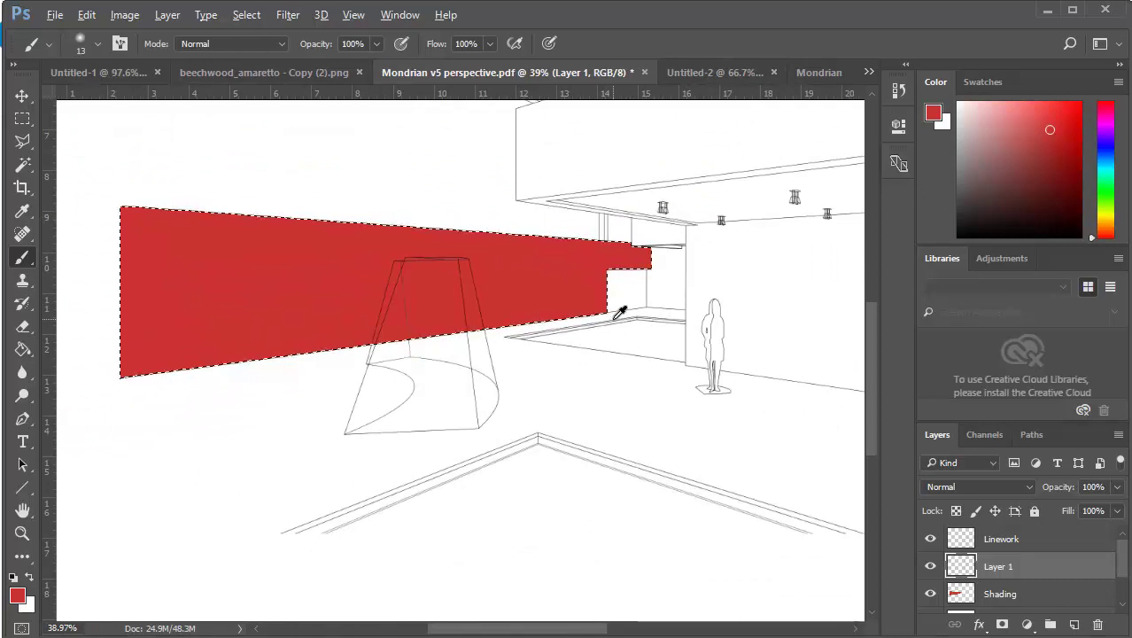
{"action": "scroll", "coordinate": [618, 311], "scroll_direction": "up", "scroll_amount": 6}
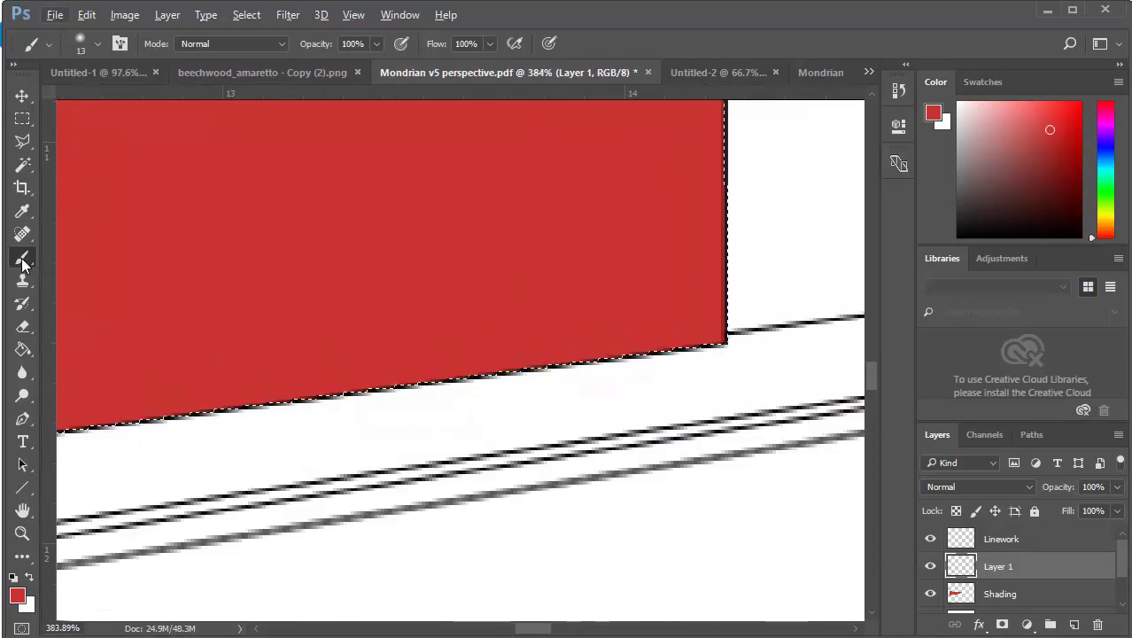
{"action": "left_click", "coordinate": [14, 579]}
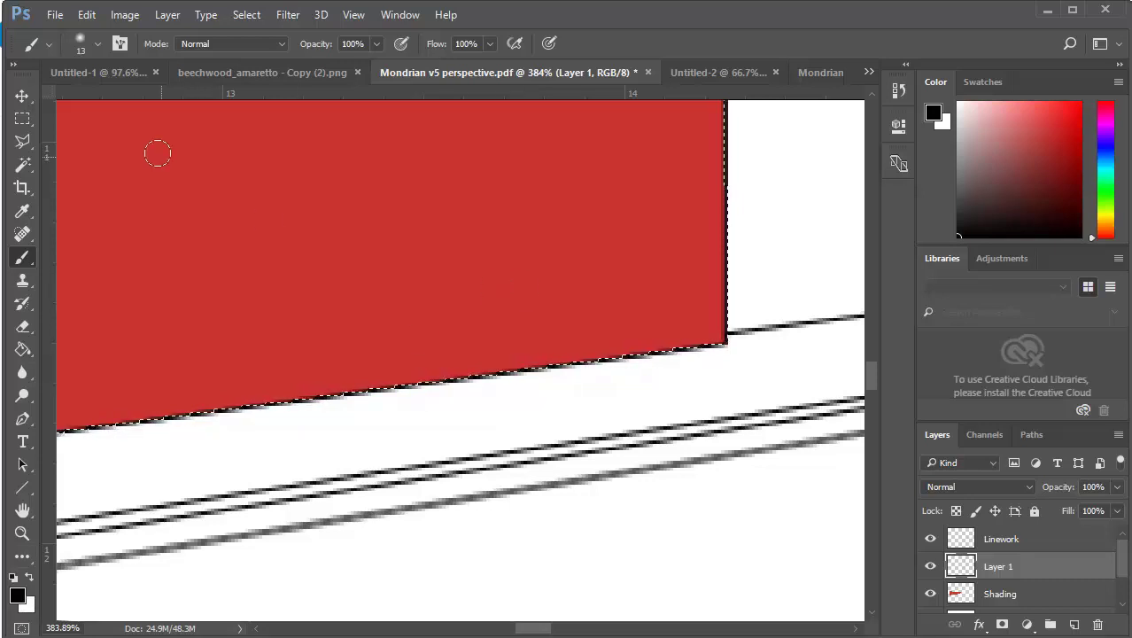
Try a soft 47 px black brush dab at the wall's lower inner corner and undo it
{"action": "right_click", "coordinate": [252, 199]}
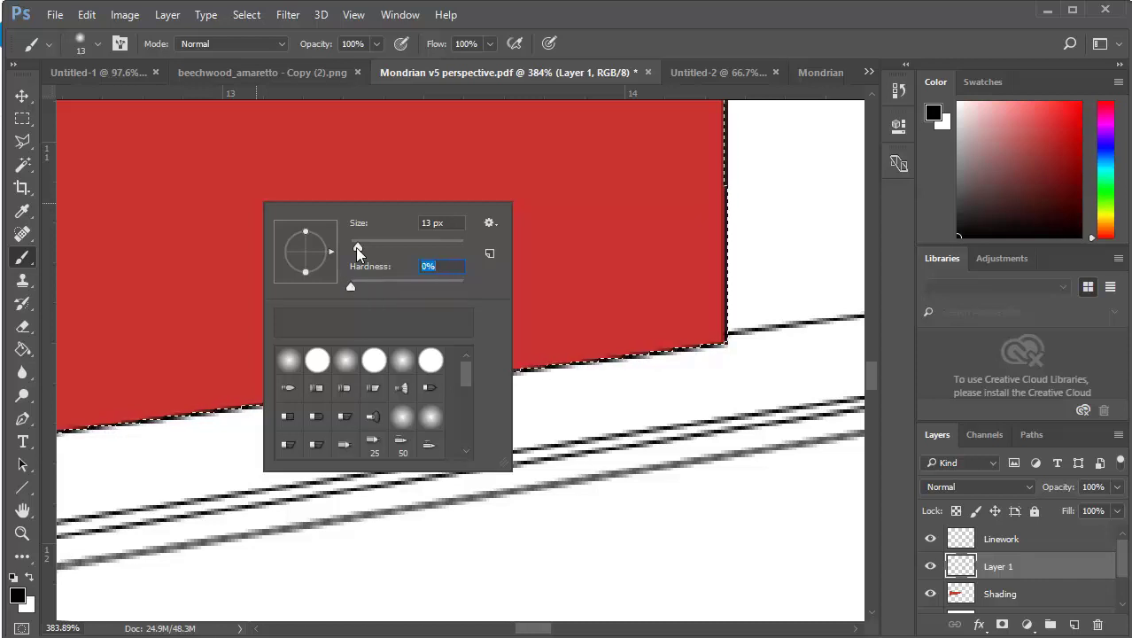
{"action": "left_click_drag", "start_coordinate": [356, 244], "coordinate": [376, 247]}
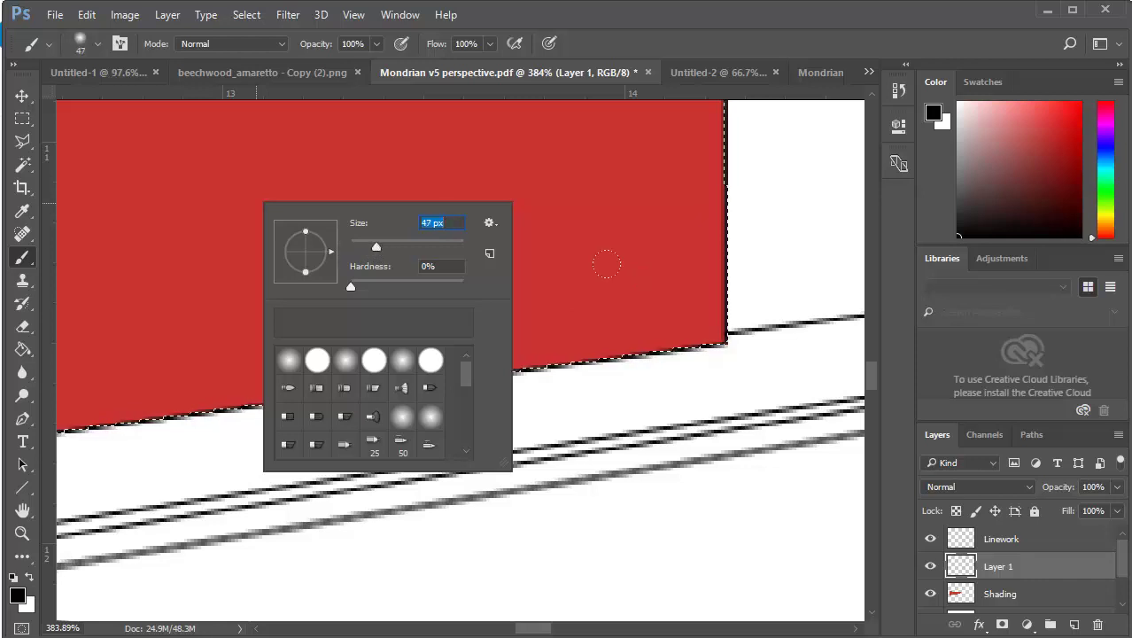
{"action": "left_click", "coordinate": [689, 315]}
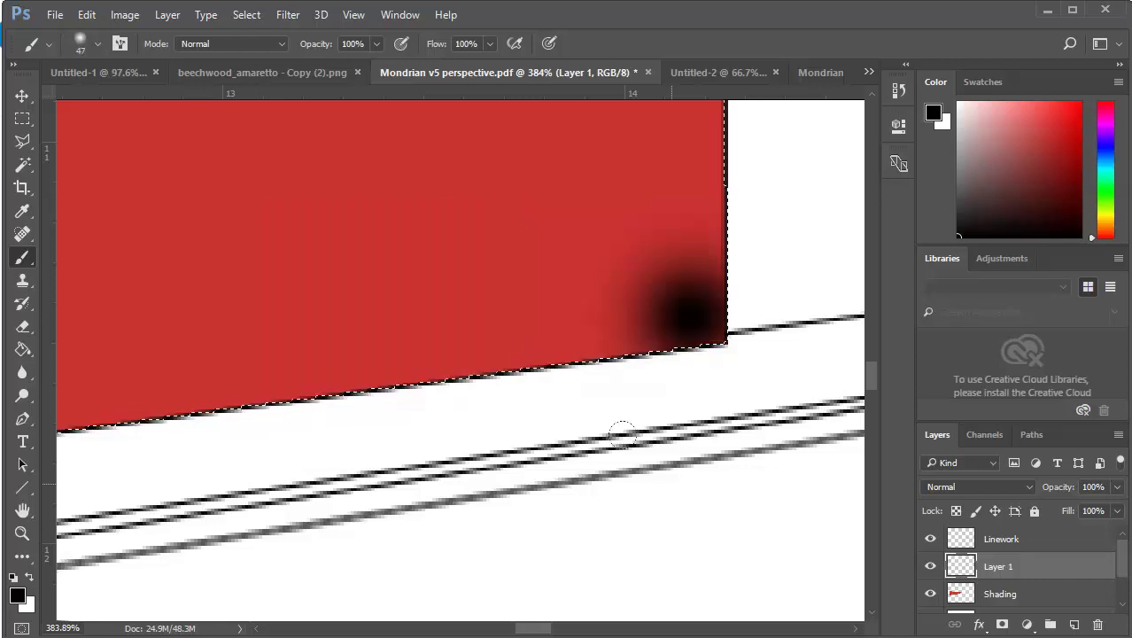
{"action": "left_click", "coordinate": [86, 15]}
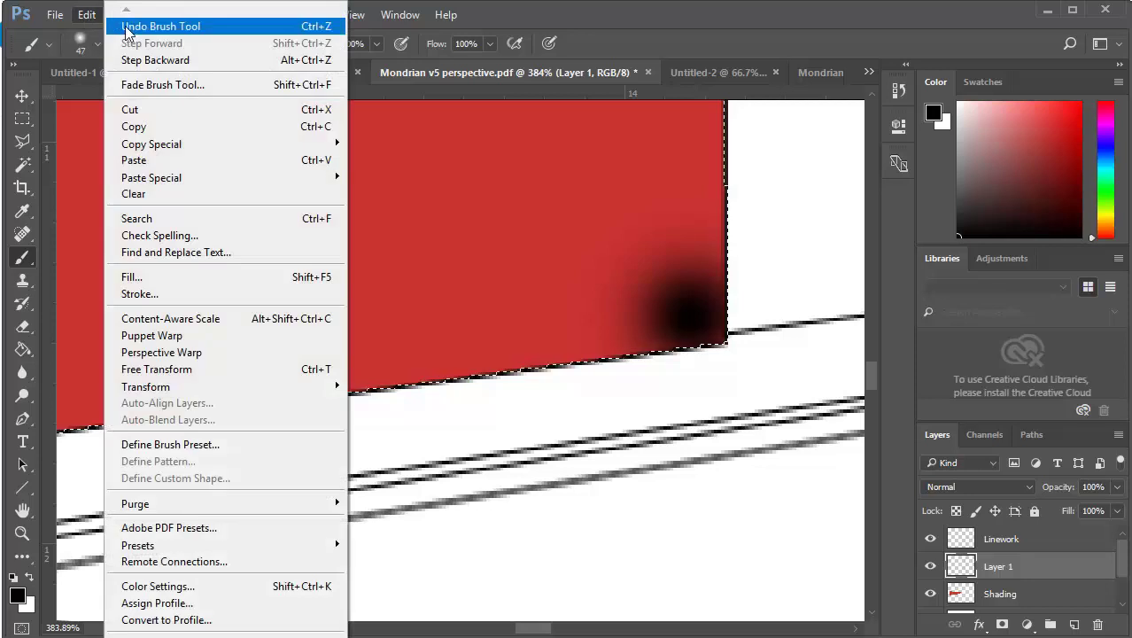
{"action": "left_click", "coordinate": [133, 26]}
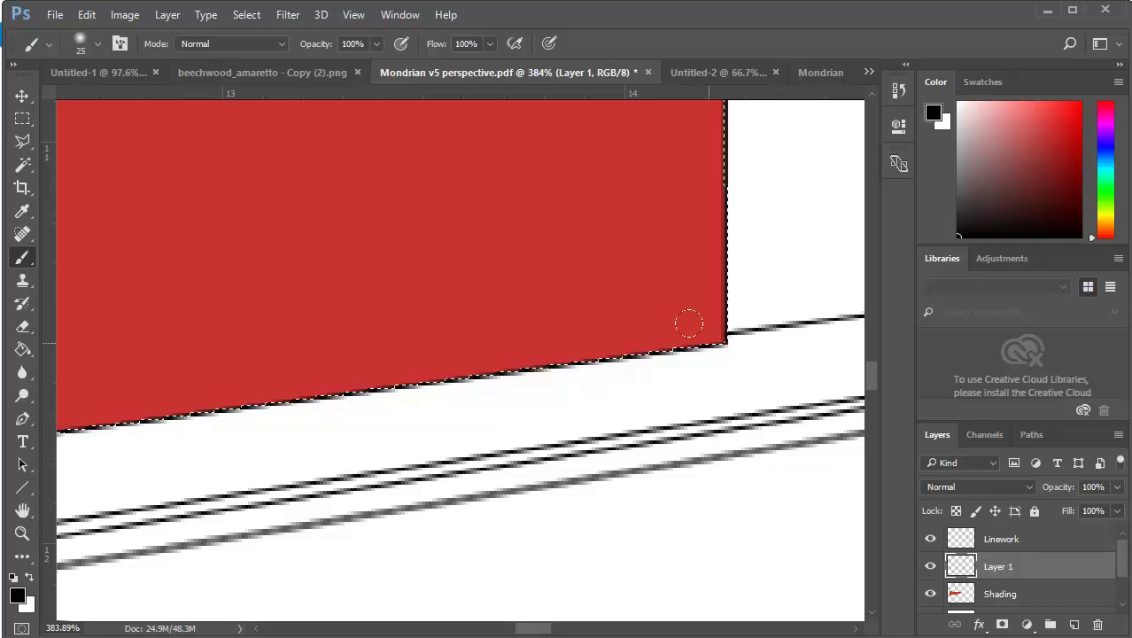
Try a black 25 px brush stroke along the wall's lower edge, undo it, and return to the Brush tool
{"action": "left_click_drag", "start_coordinate": [695, 326], "coordinate": [596, 334]}
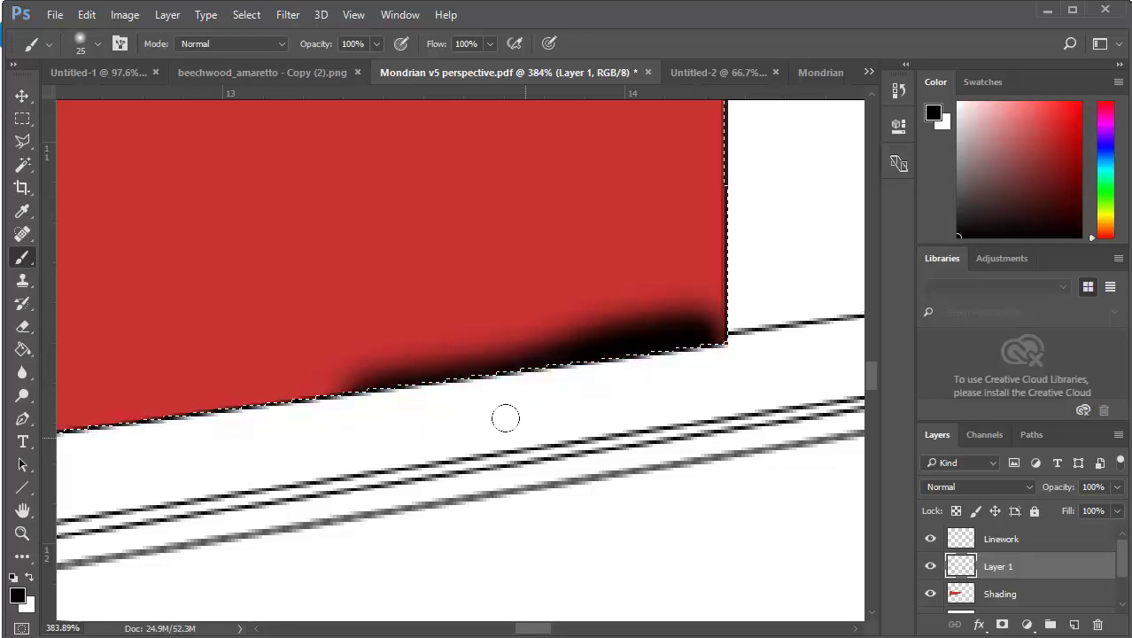
{"action": "left_click", "coordinate": [87, 15]}
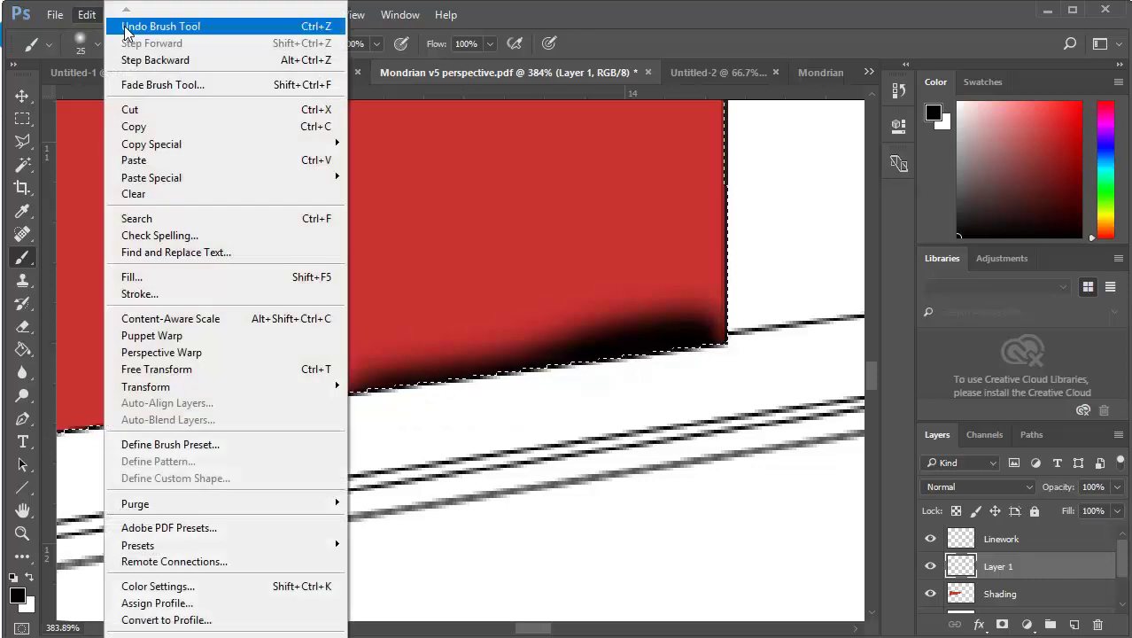
{"action": "left_click", "coordinate": [177, 26]}
{"action": "key", "text": "p"}
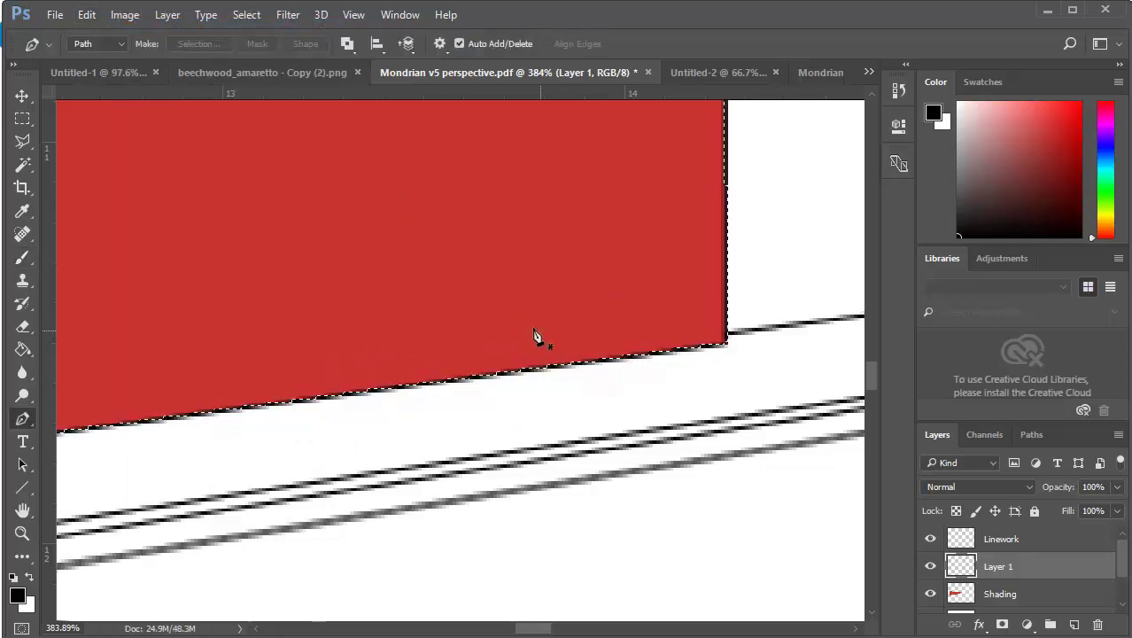
{"action": "left_click", "coordinate": [23, 209]}
{"action": "left_click", "coordinate": [24, 261]}
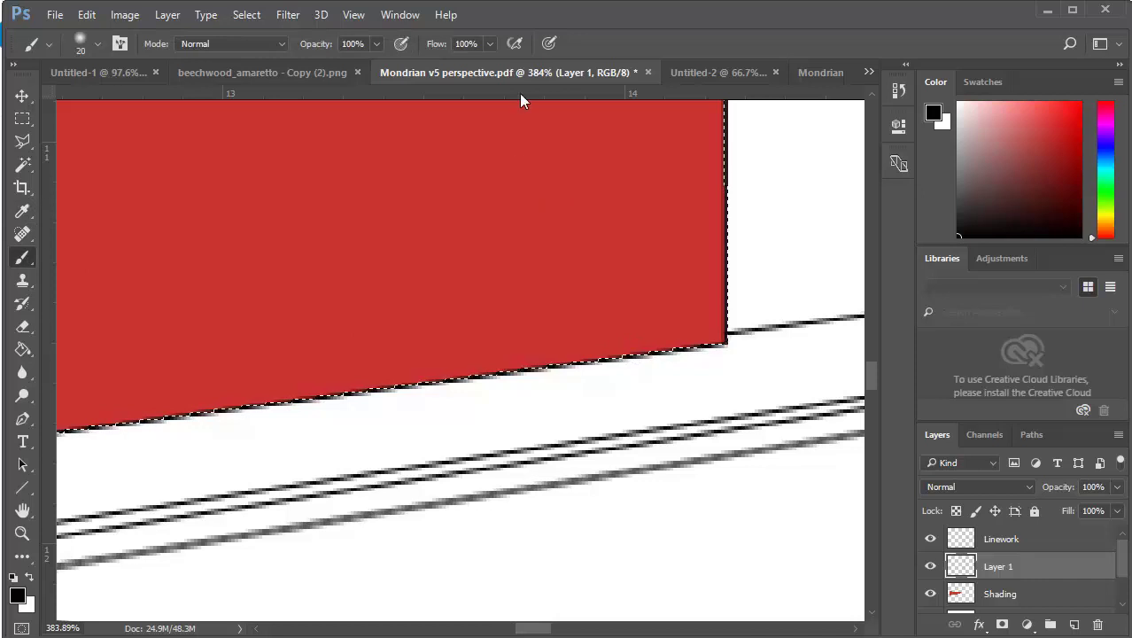
Try a short 20 px brush stroke at 56% flow in the wall's lower inner corner and undo it
{"action": "left_click", "coordinate": [488, 46]}
{"action": "left_click_drag", "start_coordinate": [491, 67], "coordinate": [453, 70]}
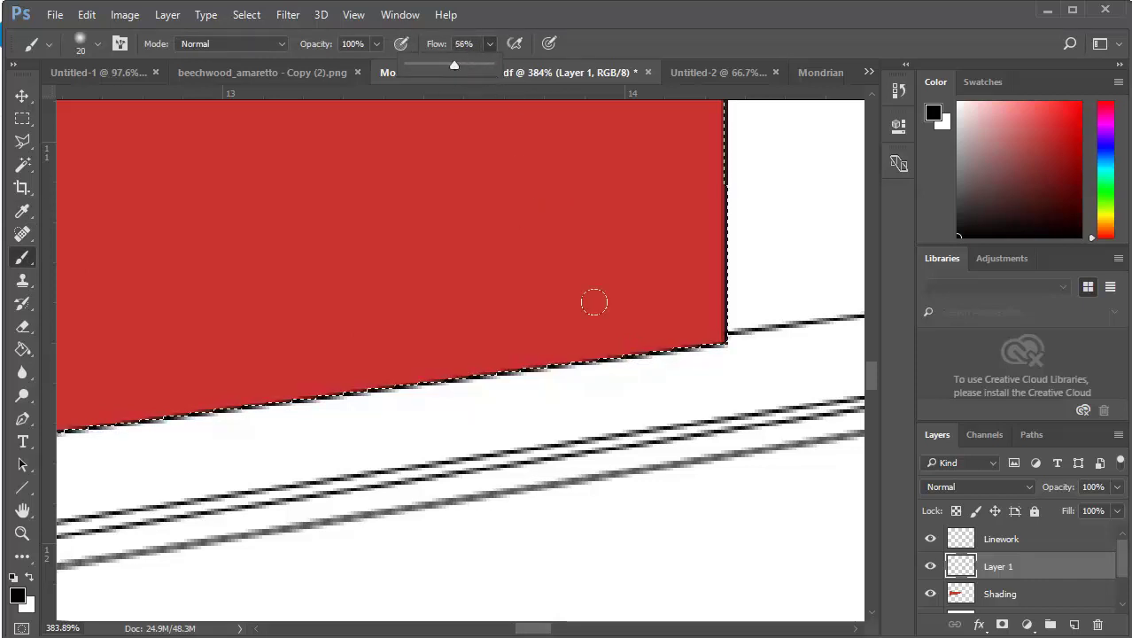
{"action": "left_click_drag", "start_coordinate": [704, 328], "coordinate": [673, 331]}
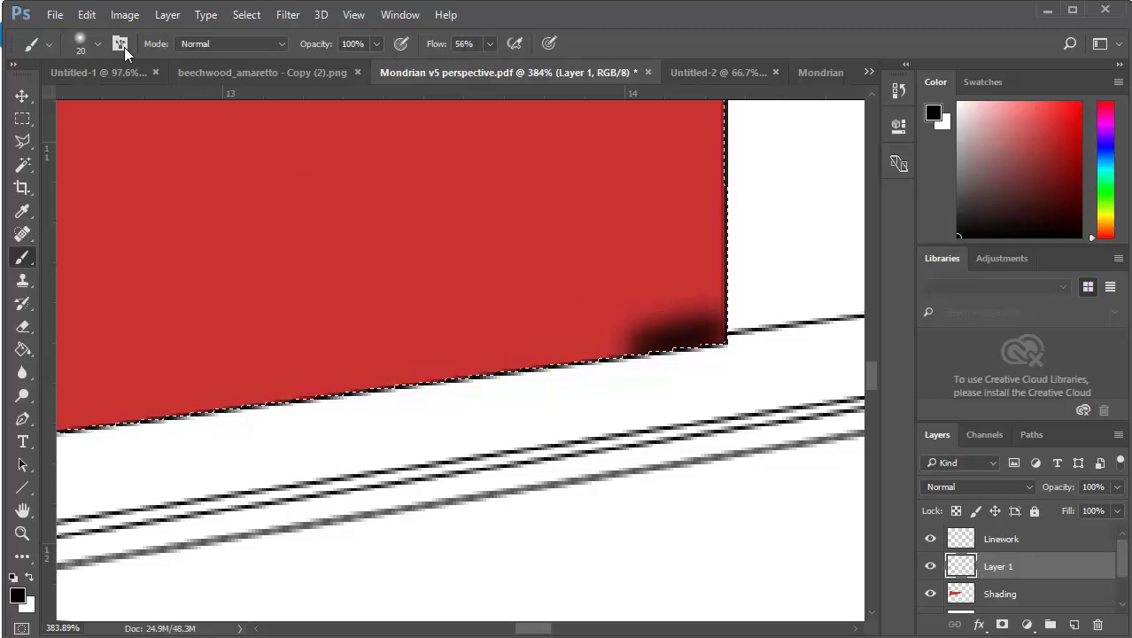
{"action": "left_click", "coordinate": [86, 15]}
{"action": "left_click", "coordinate": [159, 27]}
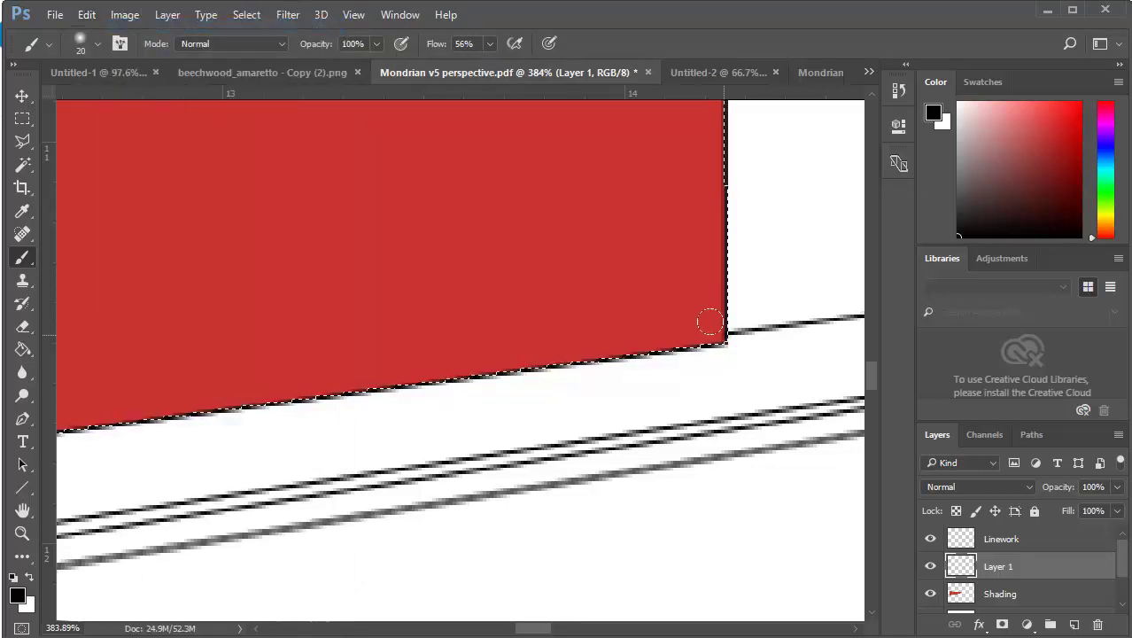
Set the brush to 10 px with 84% opacity and 49% flow
{"action": "key", "text": "bracketleft"}
{"action": "left_click", "coordinate": [372, 43]}
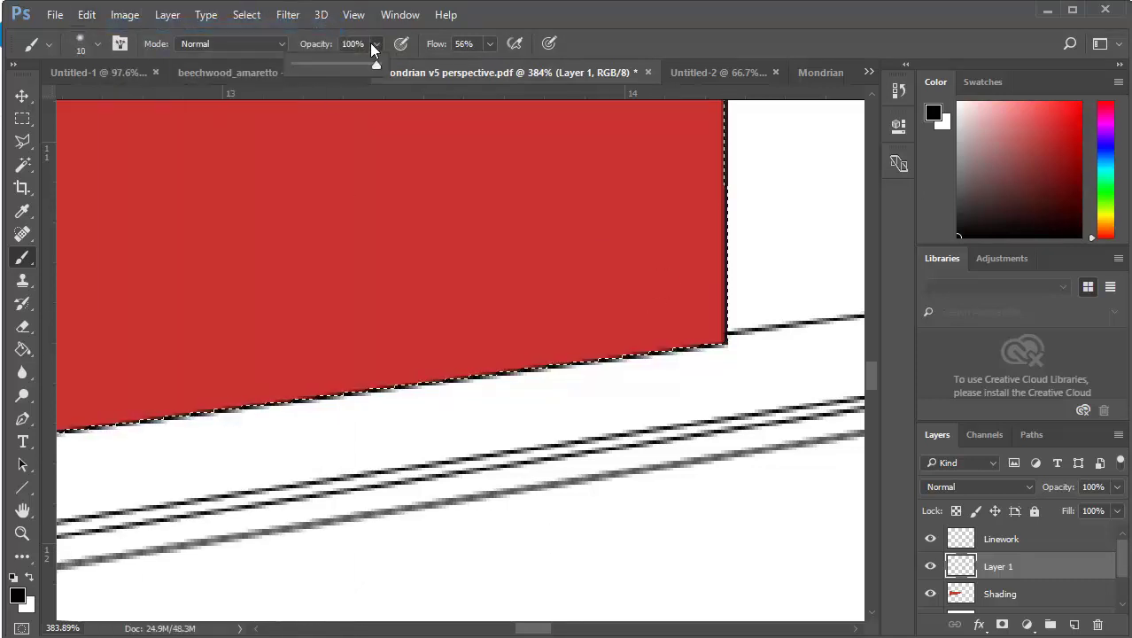
{"action": "left_click", "coordinate": [376, 44]}
{"action": "left_click", "coordinate": [489, 43]}
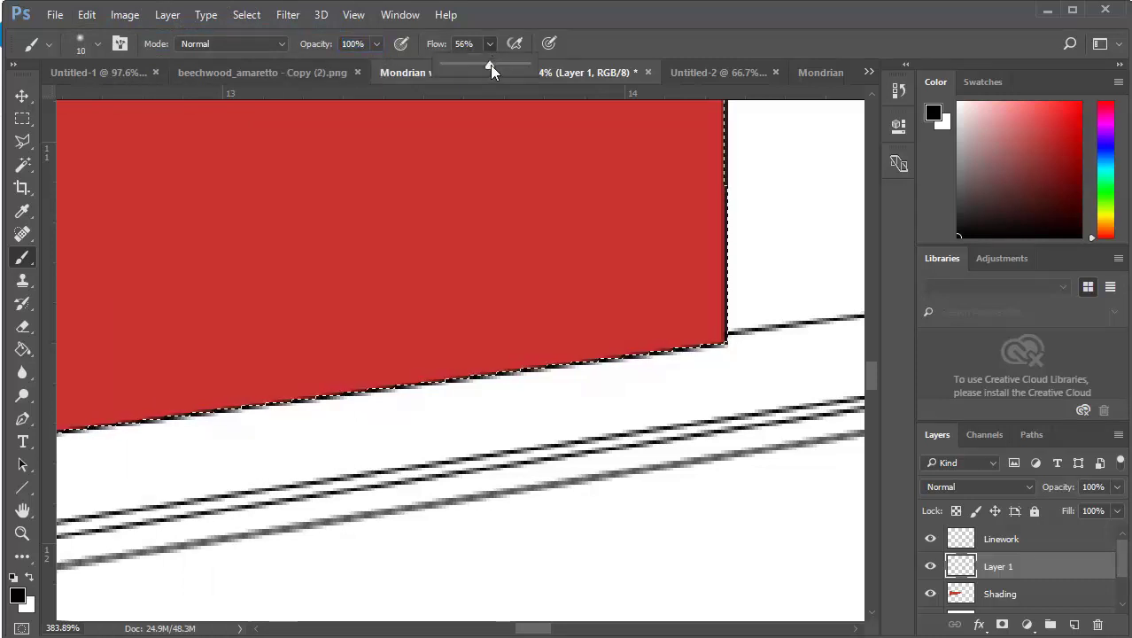
{"action": "left_click", "coordinate": [484, 66]}
{"action": "left_click", "coordinate": [375, 45]}
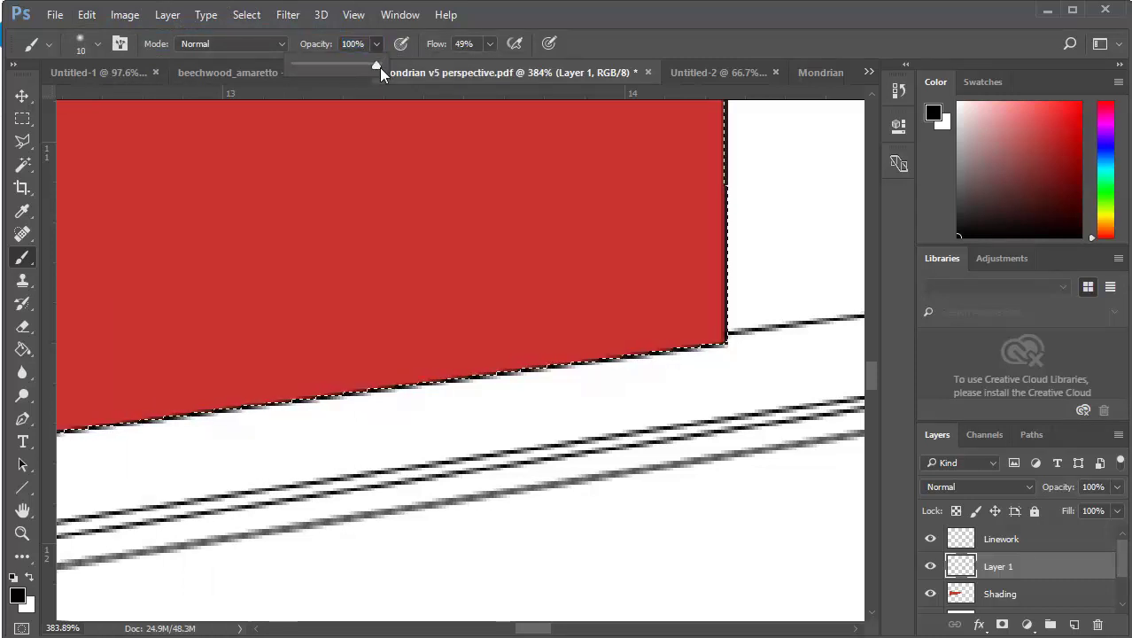
Try a thin 10 px shadow stroke along the wall's base from the inner corner and undo it
{"action": "left_click", "coordinate": [726, 335]}
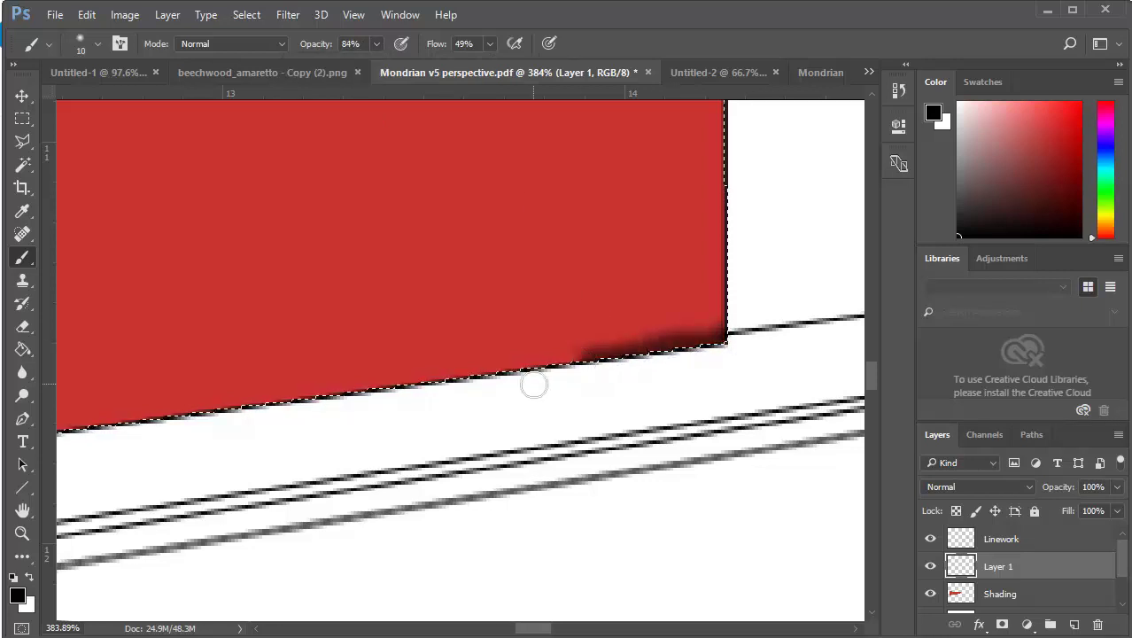
{"action": "left_click", "coordinate": [86, 15]}
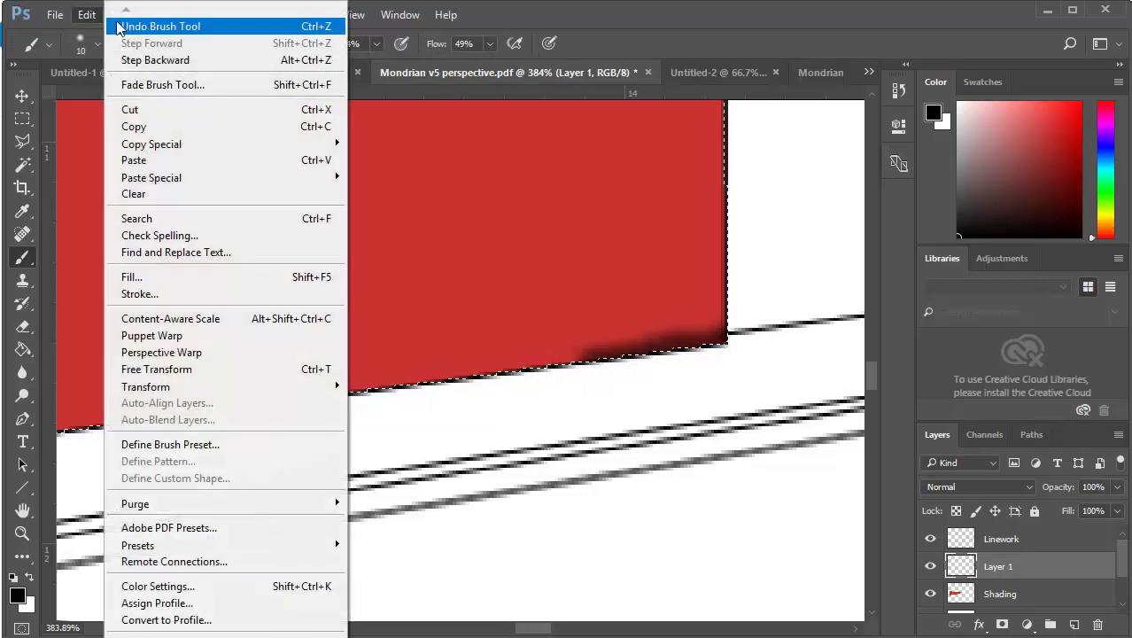
{"action": "left_click", "coordinate": [144, 31]}
Enlarge the brush to 25 px and paint soft black shading along the wall's lower edge, starting from the inner corner
{"action": "key", "text": "bracketright"}
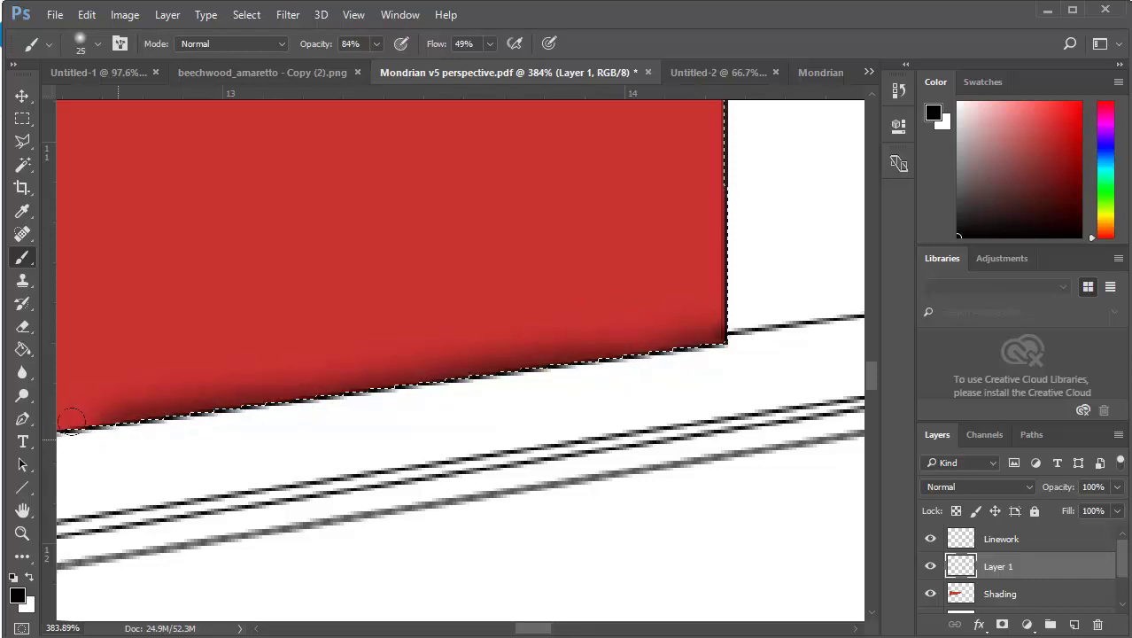
{"action": "left_click", "coordinate": [498, 630]}
{"action": "left_click_drag", "start_coordinate": [500, 634], "coordinate": [509, 634]}
{"action": "scroll", "coordinate": [413, 449], "scroll_direction": "down", "scroll_amount": 5}
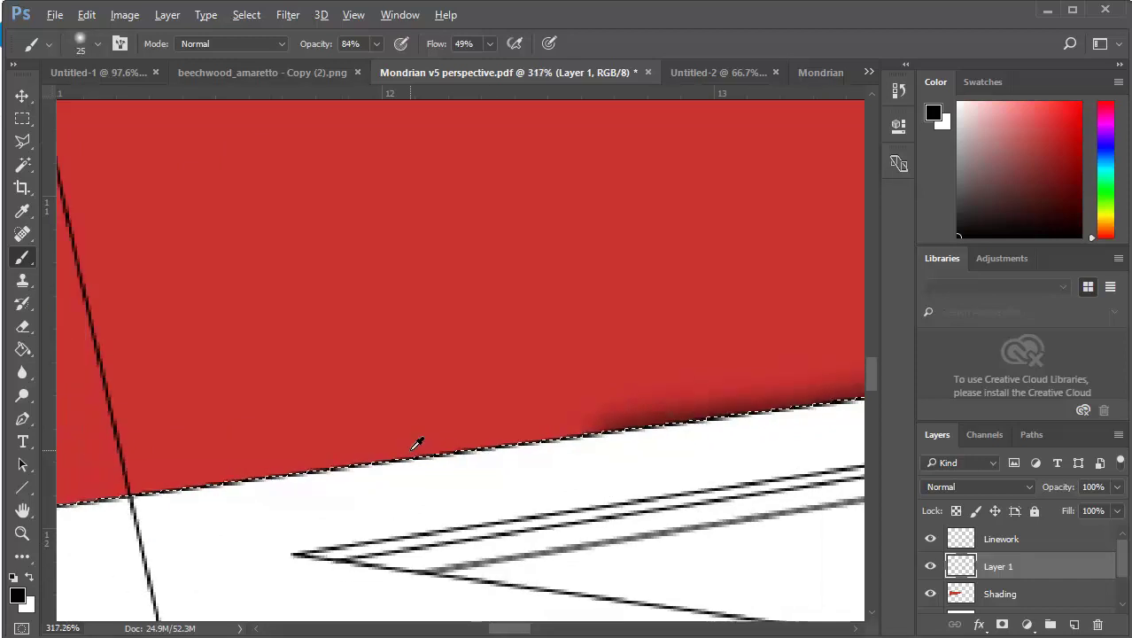
{"action": "scroll", "coordinate": [417, 443], "scroll_direction": "down", "scroll_amount": 2}
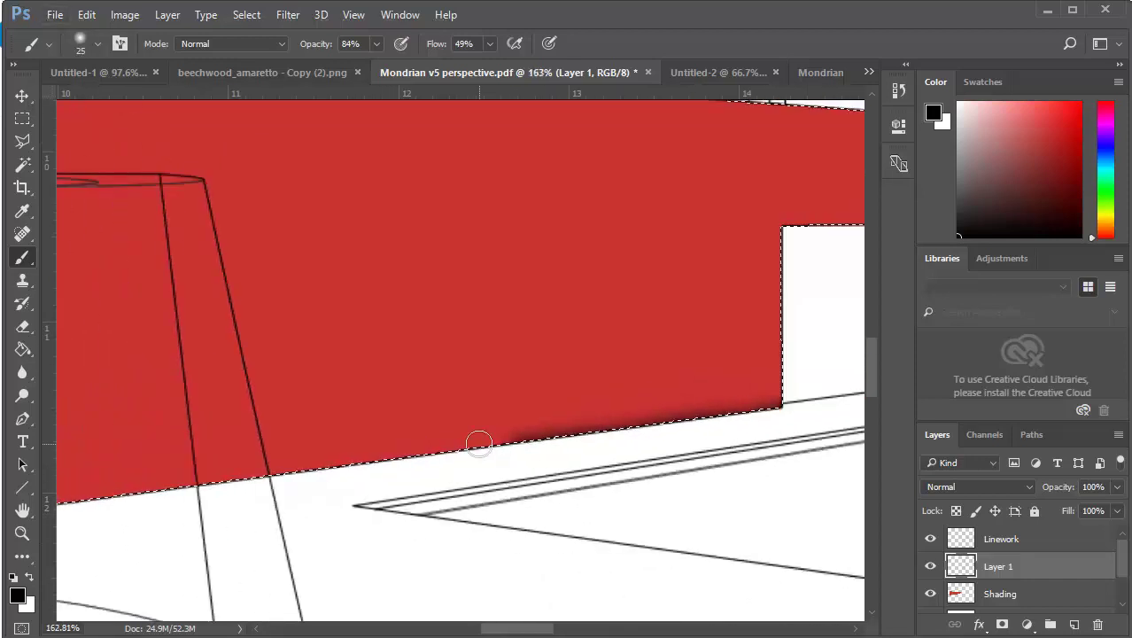
{"action": "scroll", "coordinate": [478, 441], "scroll_direction": "up", "scroll_amount": 3}
{"action": "scroll", "coordinate": [486, 437], "scroll_direction": "up", "scroll_amount": 1}
{"action": "left_click_drag", "start_coordinate": [537, 447], "coordinate": [232, 490]}
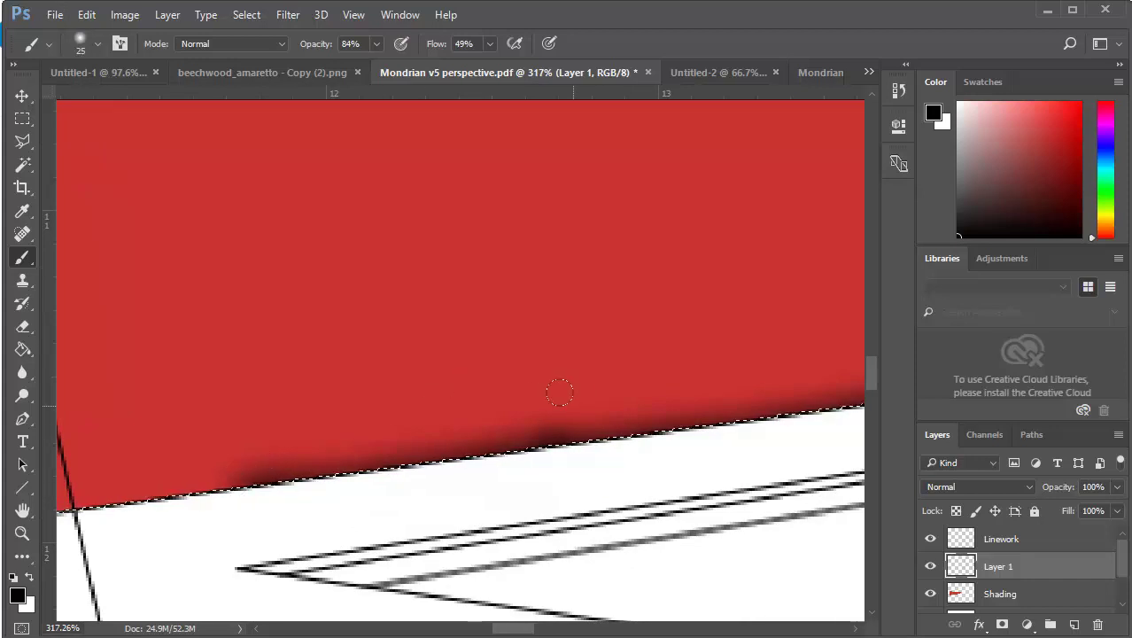
Extend the shading along the wall's lower edge across the two slanted lines of the tapered object
{"action": "scroll", "coordinate": [518, 611], "scroll_direction": "left", "scroll_amount": 3}
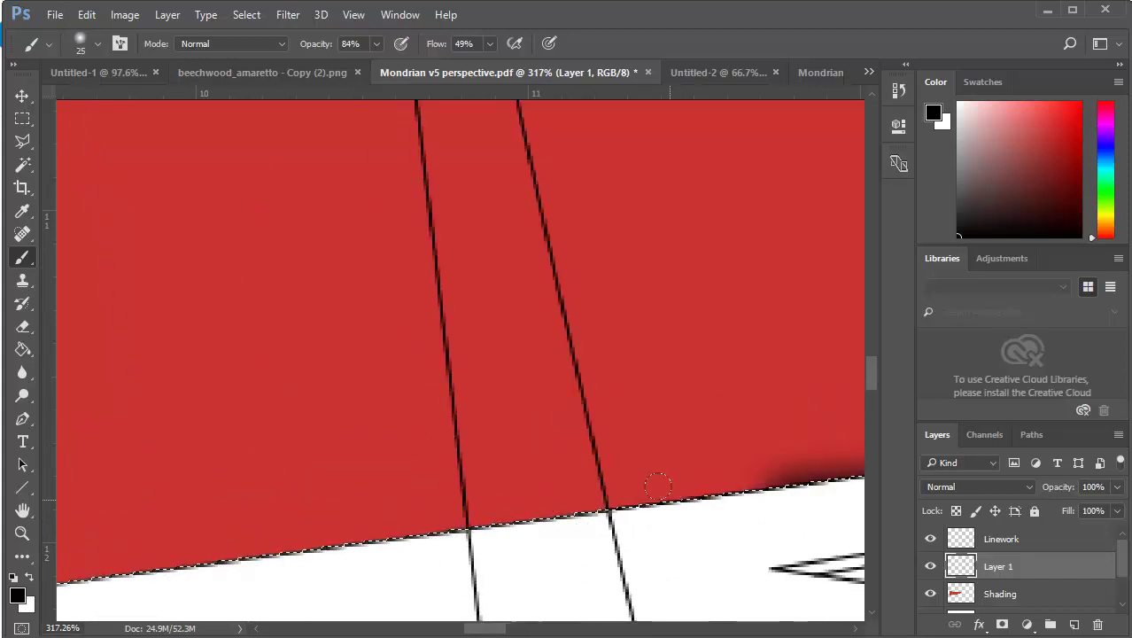
{"action": "mouse_move", "coordinate": [749, 486]}
{"action": "left_mouse_down"}
{"action": "mouse_move", "coordinate": [445, 524]}
{"action": "mouse_move", "coordinate": [597, 516]}
{"action": "mouse_move", "coordinate": [730, 487]}
{"action": "mouse_move", "coordinate": [610, 516]}
{"action": "mouse_move", "coordinate": [484, 511]}
{"action": "mouse_move", "coordinate": [511, 503]}
{"action": "mouse_move", "coordinate": [491, 530]}
{"action": "mouse_move", "coordinate": [240, 565]}
{"action": "mouse_move", "coordinate": [424, 518]}
{"action": "mouse_move", "coordinate": [135, 578]}
{"action": "left_mouse_up"}
{"action": "left_click_drag", "start_coordinate": [485, 628], "coordinate": [442, 630]}
{"action": "scroll", "coordinate": [406, 561], "scroll_direction": "down", "scroll_amount": 3}
{"action": "scroll", "coordinate": [407, 562], "scroll_direction": "down", "scroll_amount": 4}
{"action": "scroll", "coordinate": [487, 561], "scroll_direction": "down", "scroll_amount": 3}
{"action": "scroll", "coordinate": [488, 562], "scroll_direction": "up", "scroll_amount": 2}
{"action": "scroll", "coordinate": [787, 591], "scroll_direction": "up", "scroll_amount": 3}
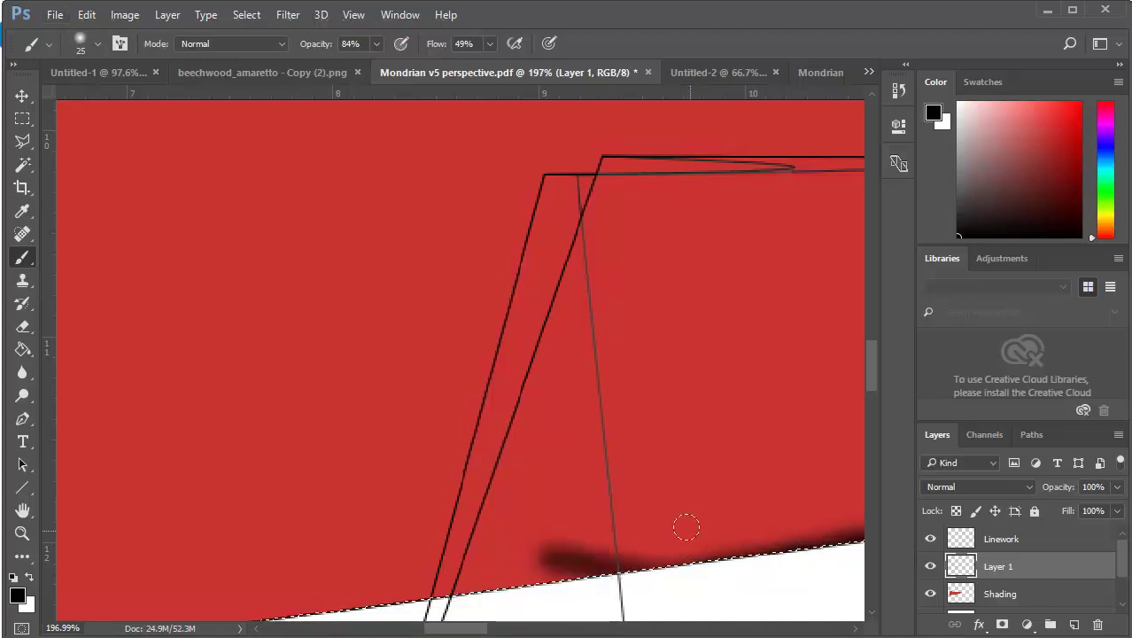
Undo the last stray brush stroke and show the document's History
{"action": "left_click", "coordinate": [86, 14]}
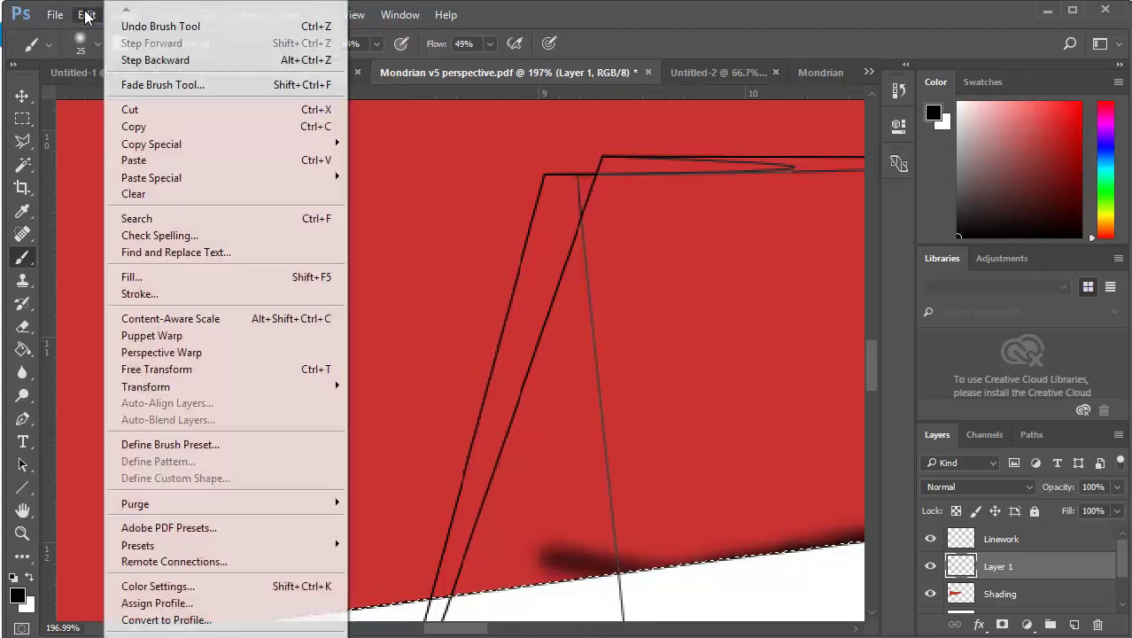
{"action": "left_click", "coordinate": [142, 28]}
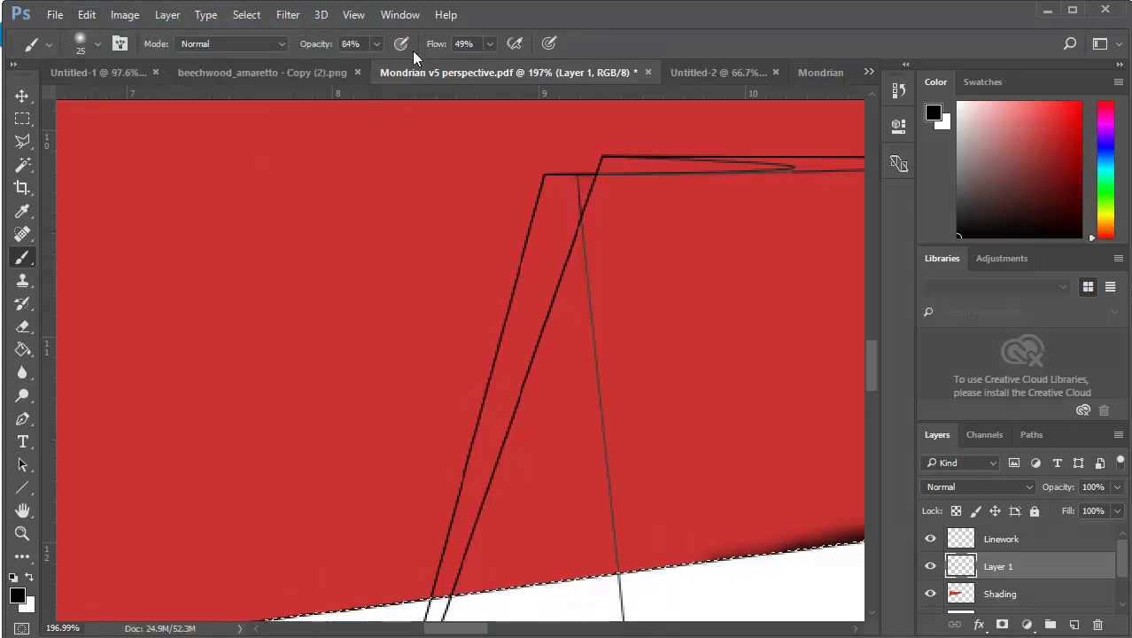
{"action": "left_click", "coordinate": [396, 18]}
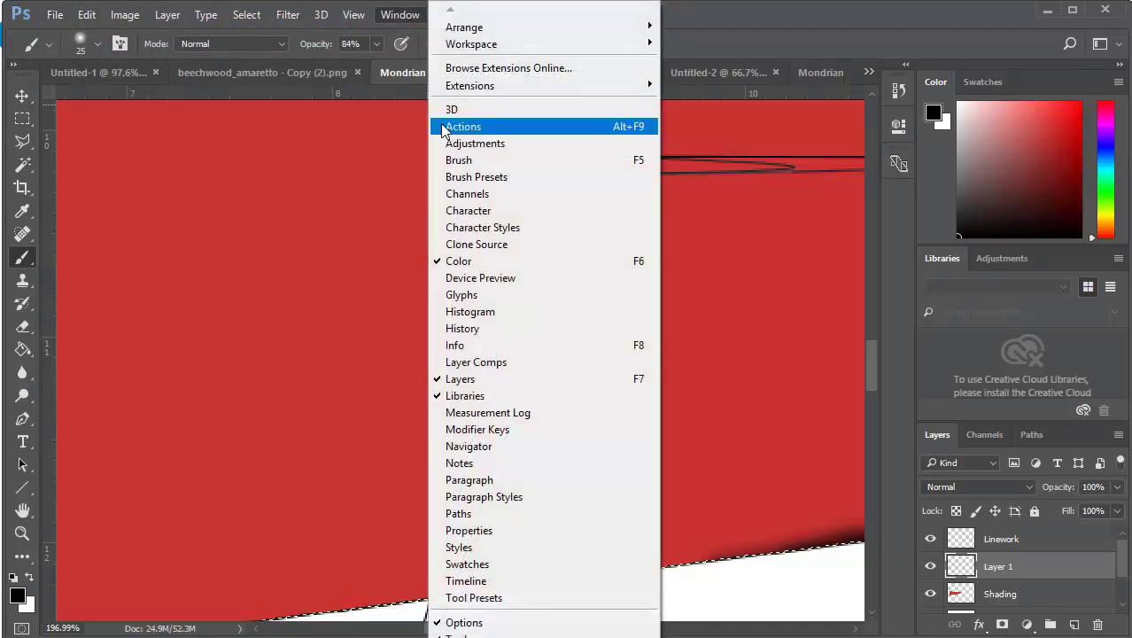
{"action": "left_click", "coordinate": [478, 328]}
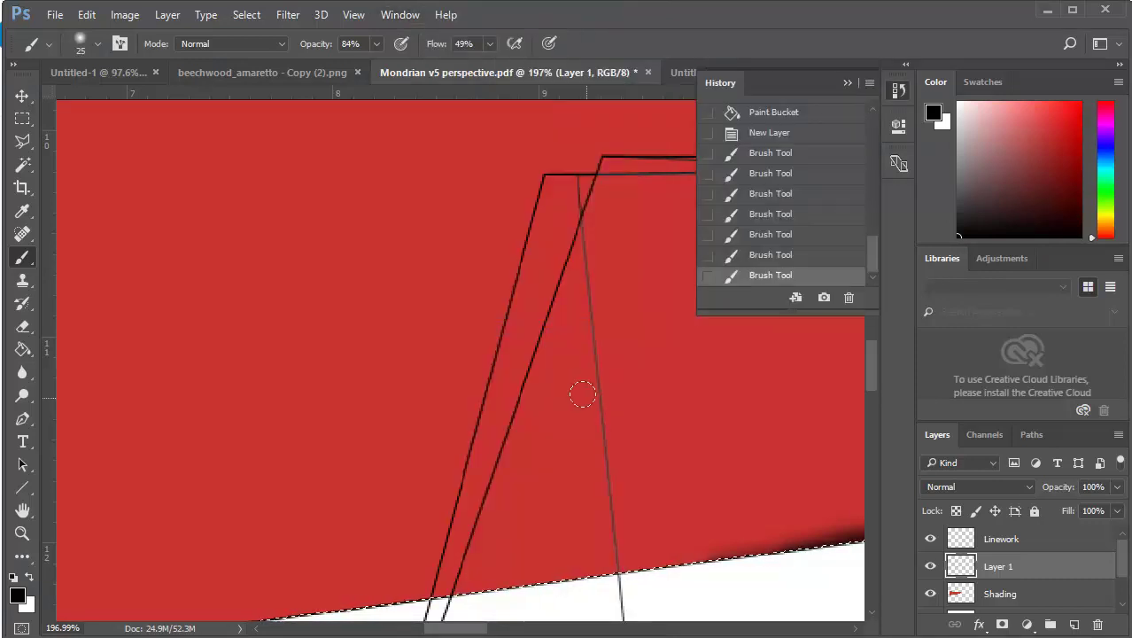
{"action": "left_click", "coordinate": [87, 16]}
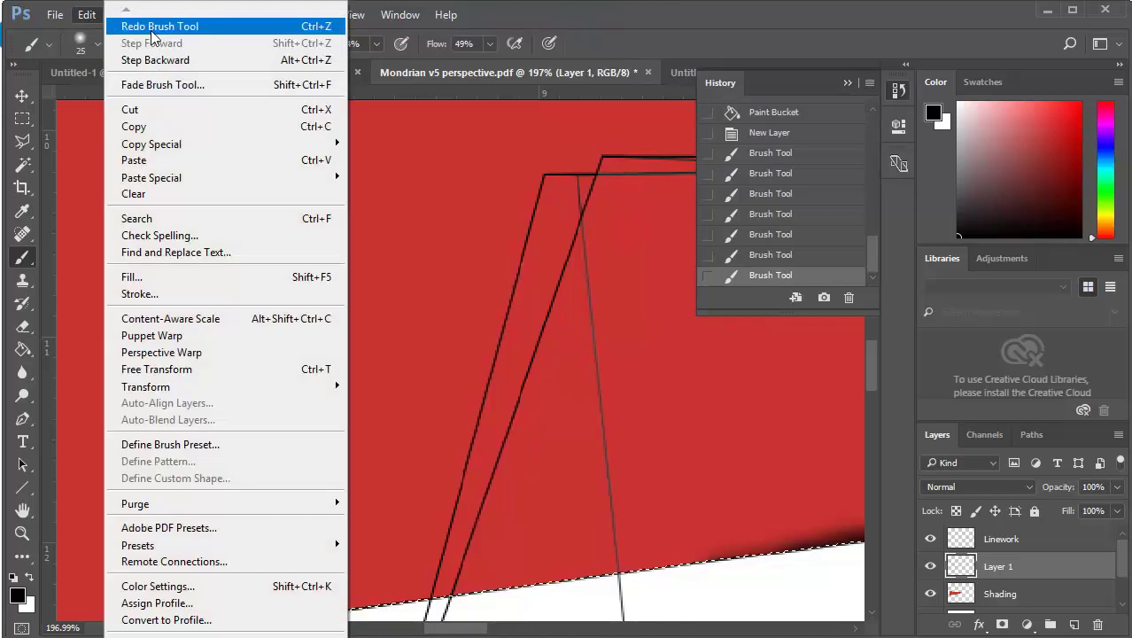
{"action": "left_click", "coordinate": [635, 9]}
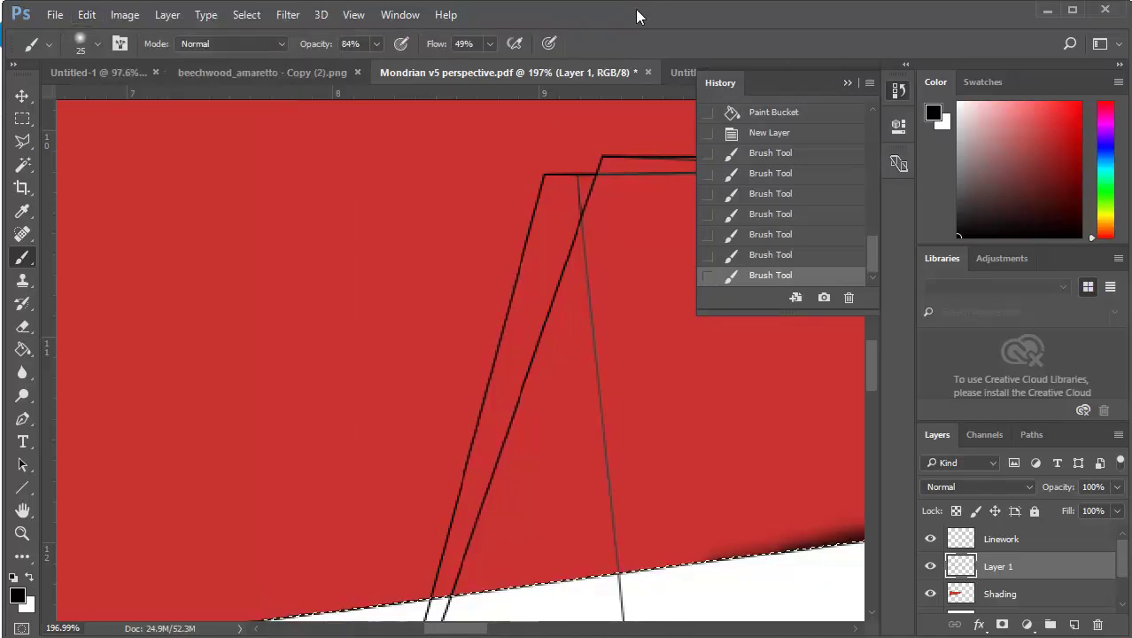
Step back through the recent brush states in the History and restore the latest one
{"action": "left_click", "coordinate": [784, 254]}
{"action": "left_click", "coordinate": [785, 234]}
{"action": "left_click", "coordinate": [785, 213]}
{"action": "left_click", "coordinate": [784, 234]}
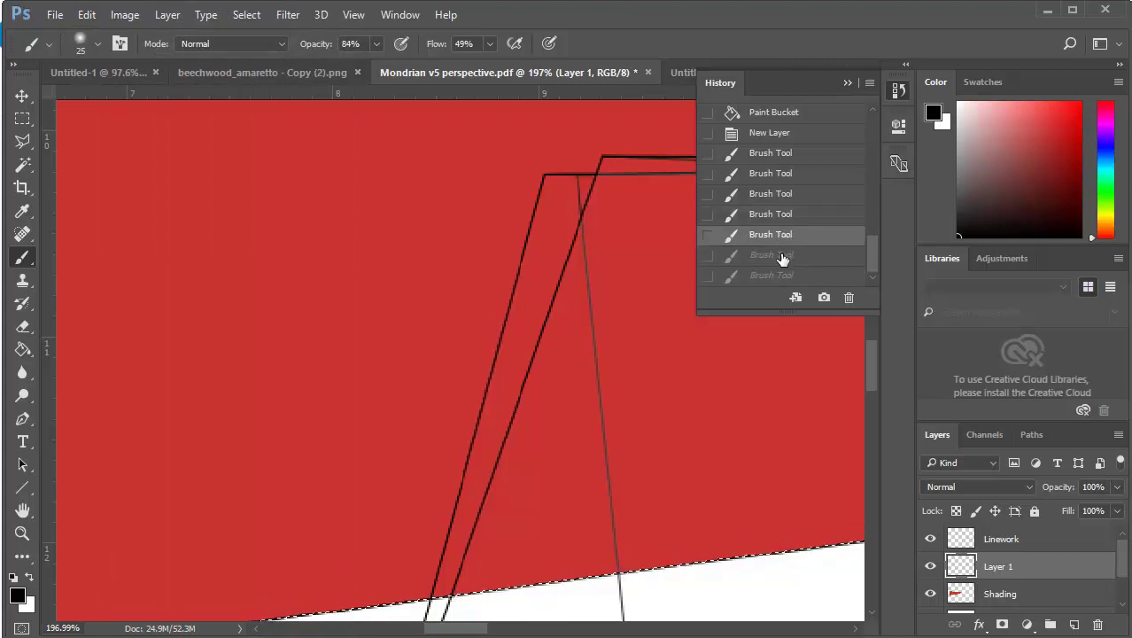
{"action": "left_click", "coordinate": [783, 255]}
{"action": "left_click", "coordinate": [783, 276]}
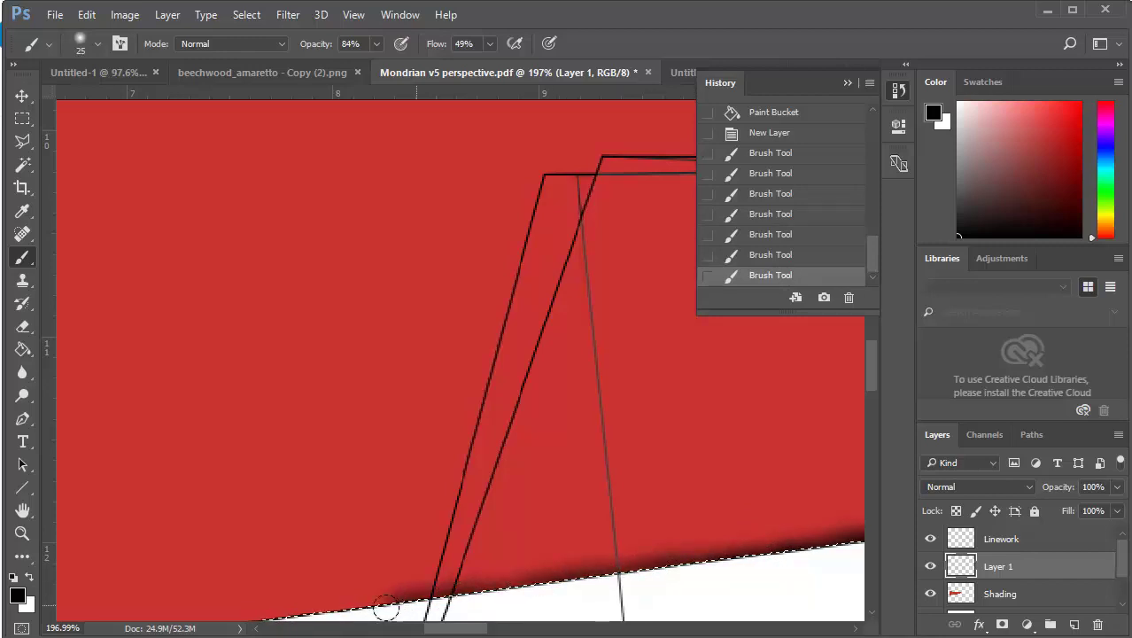
Continue the shading along the wall's lower edge beyond the tapered object, towards the outer corner
{"action": "left_click_drag", "start_coordinate": [311, 617], "coordinate": [287, 620]}
{"action": "left_click_drag", "start_coordinate": [464, 628], "coordinate": [450, 632]}
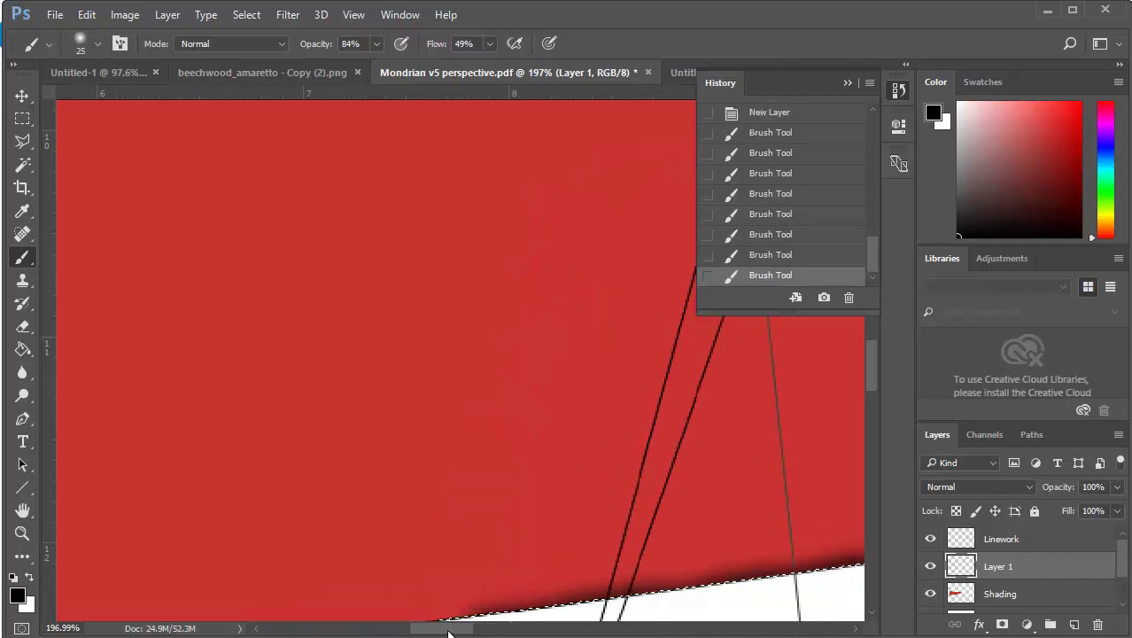
{"action": "scroll", "coordinate": [437, 557], "scroll_direction": "down", "scroll_amount": 1}
{"action": "scroll", "coordinate": [438, 557], "scroll_direction": "down", "scroll_amount": 3}
{"action": "mouse_move", "coordinate": [507, 471]}
{"action": "left_mouse_down"}
{"action": "mouse_move", "coordinate": [189, 514]}
{"action": "mouse_move", "coordinate": [172, 505]}
{"action": "left_mouse_up"}
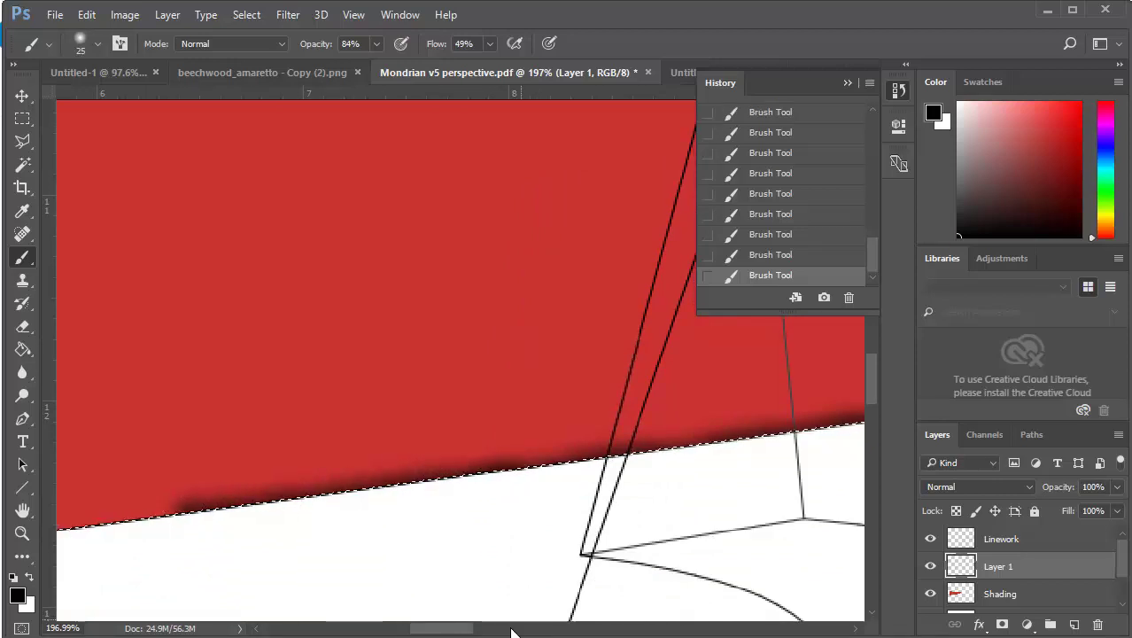
Paint further shading along the wall's lower edge and revert the last two brush strokes through the History
{"action": "left_click_drag", "start_coordinate": [446, 631], "coordinate": [416, 631]}
{"action": "mouse_move", "coordinate": [545, 513]}
{"action": "left_mouse_down"}
{"action": "mouse_move", "coordinate": [331, 550]}
{"action": "mouse_move", "coordinate": [284, 542]}
{"action": "mouse_move", "coordinate": [208, 553]}
{"action": "left_mouse_up"}
{"action": "left_click_drag", "start_coordinate": [419, 529], "coordinate": [375, 536]}
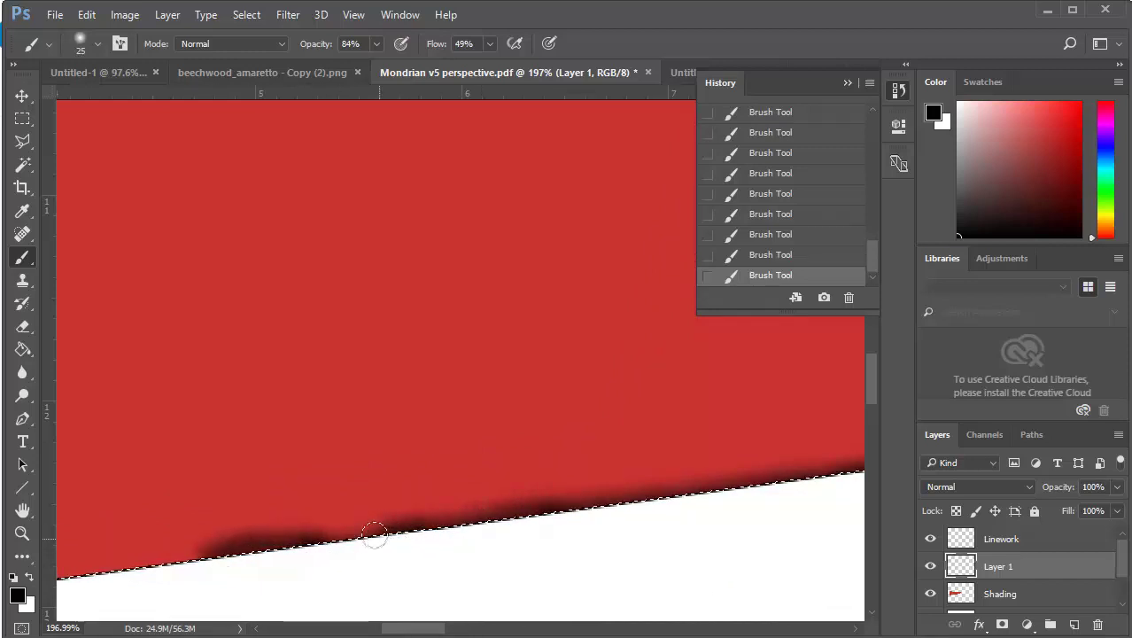
{"action": "left_click", "coordinate": [777, 257]}
{"action": "left_click", "coordinate": [772, 237]}
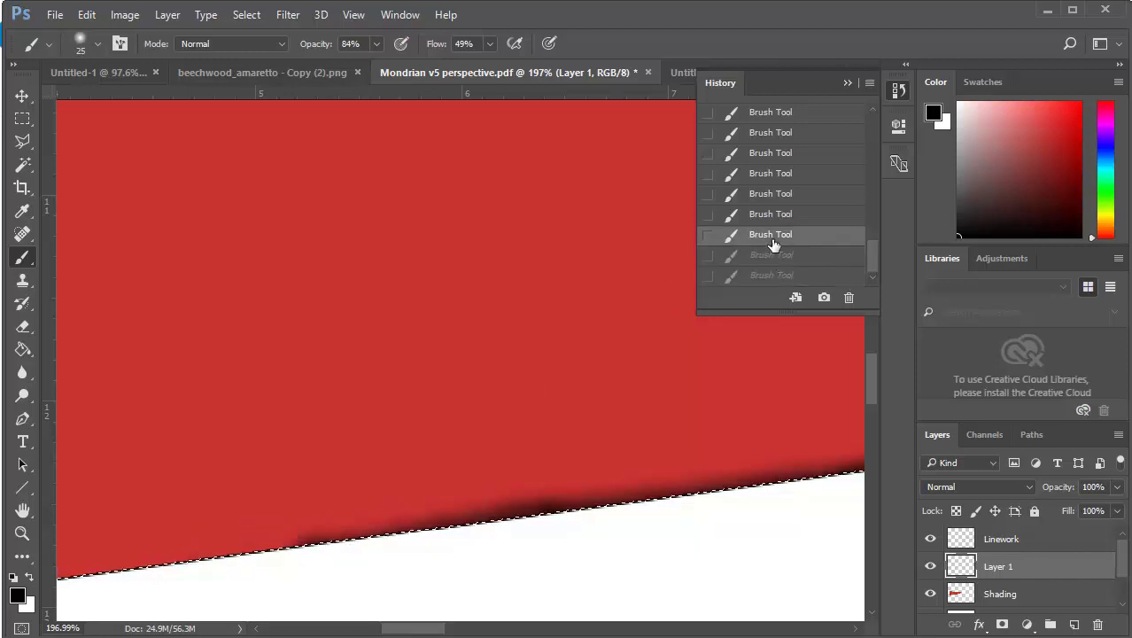
Paint the remaining shading along the wall's lower edge up to its outer corner
{"action": "left_click_drag", "start_coordinate": [316, 542], "coordinate": [115, 574]}
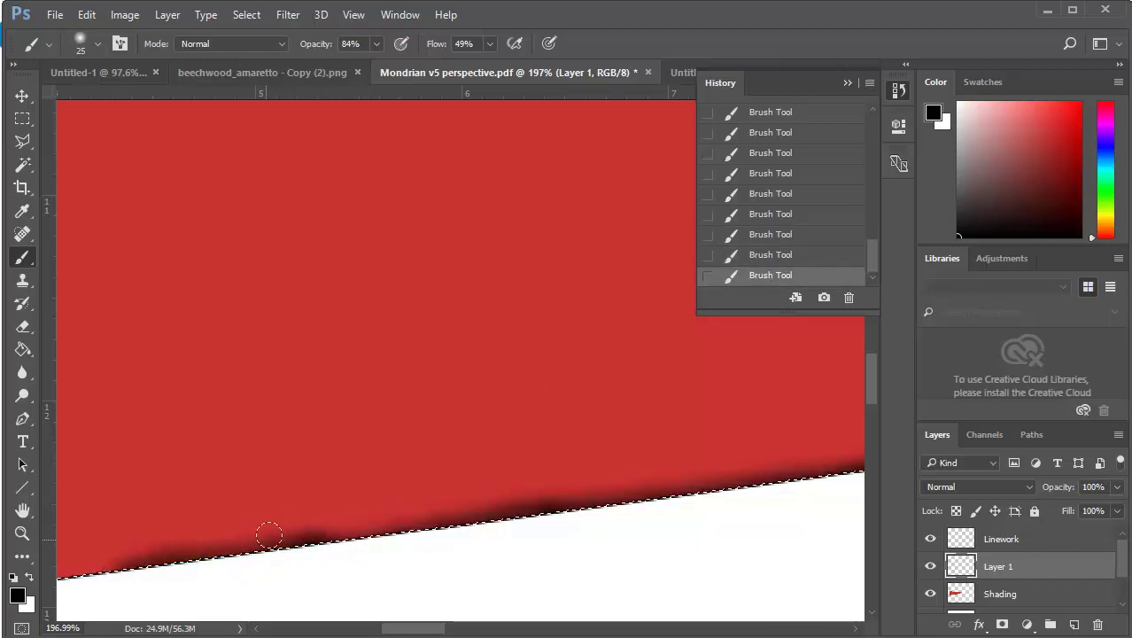
{"action": "left_click_drag", "start_coordinate": [430, 629], "coordinate": [388, 632]}
{"action": "scroll", "coordinate": [301, 609], "scroll_direction": "down", "scroll_amount": 1}
{"action": "left_click_drag", "start_coordinate": [651, 540], "coordinate": [214, 599]}
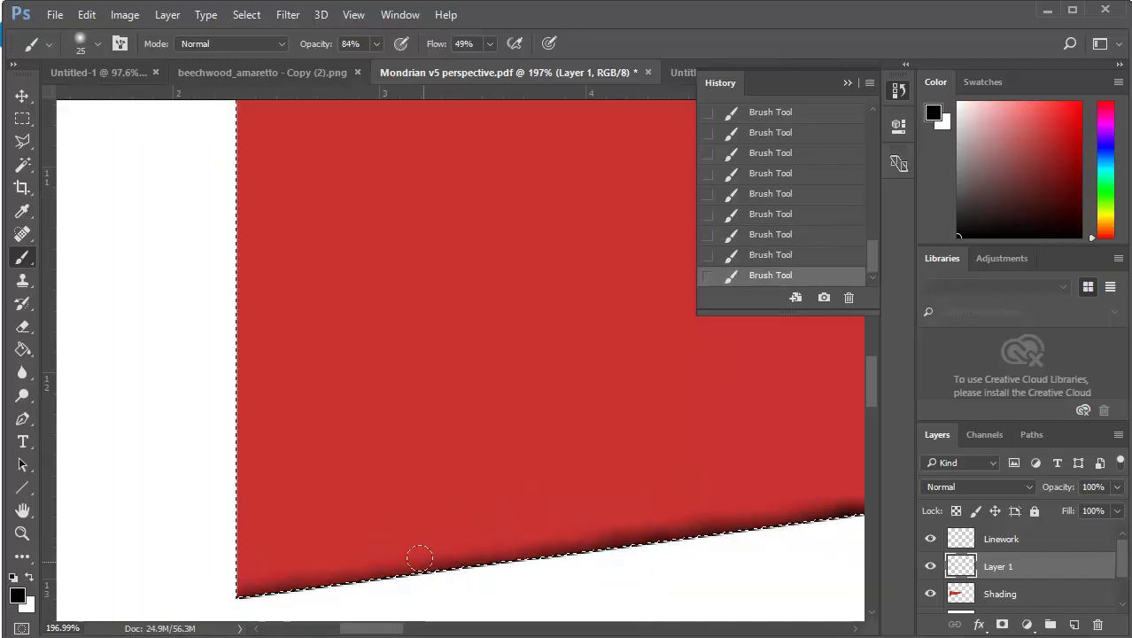
Review the shaded wall and darken the lower edge near its outer corner with a 35 px brush
{"action": "scroll", "coordinate": [432, 539], "scroll_direction": "down", "scroll_amount": 9}
{"action": "scroll", "coordinate": [618, 418], "scroll_direction": "down", "scroll_amount": 5}
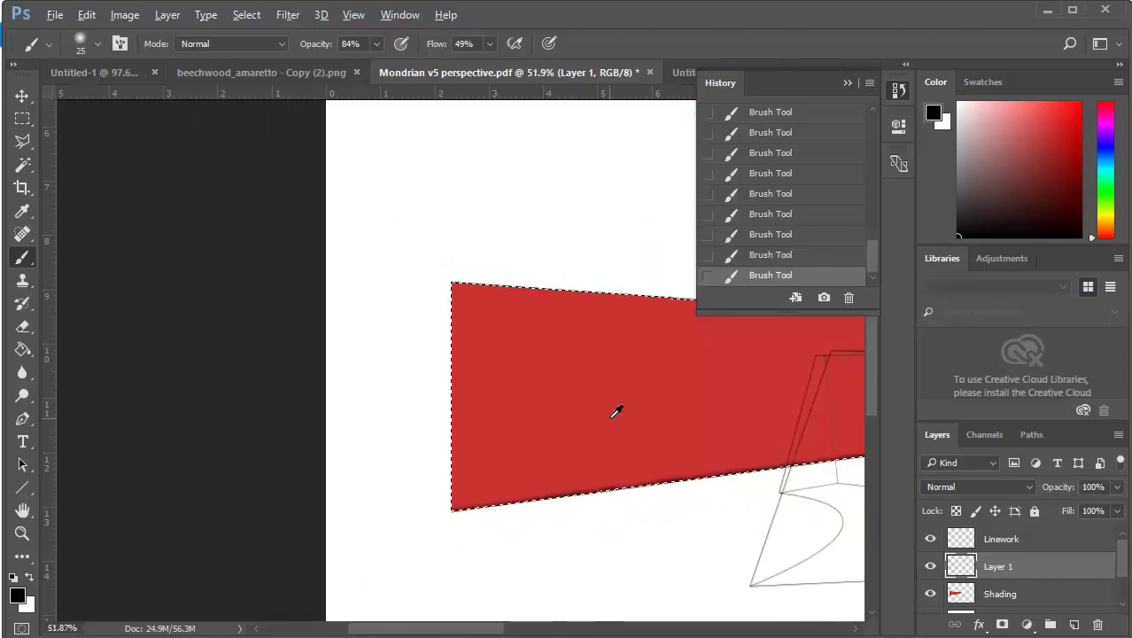
{"action": "scroll", "coordinate": [398, 432], "scroll_direction": "down", "scroll_amount": 4}
{"action": "scroll", "coordinate": [403, 413], "scroll_direction": "down", "scroll_amount": 4}
{"action": "scroll", "coordinate": [693, 447], "scroll_direction": "up", "scroll_amount": 3}
{"action": "scroll", "coordinate": [317, 449], "scroll_direction": "up", "scroll_amount": 6}
{"action": "scroll", "coordinate": [354, 478], "scroll_direction": "up", "scroll_amount": 6}
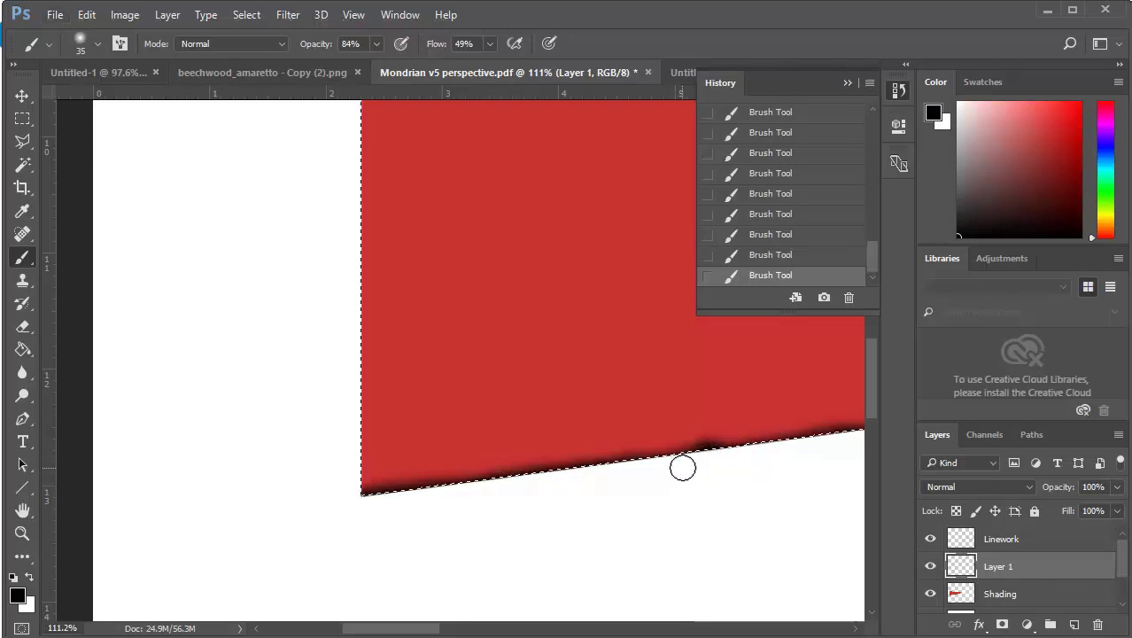
{"action": "scroll", "coordinate": [504, 465], "scroll_direction": "down", "scroll_amount": 6}
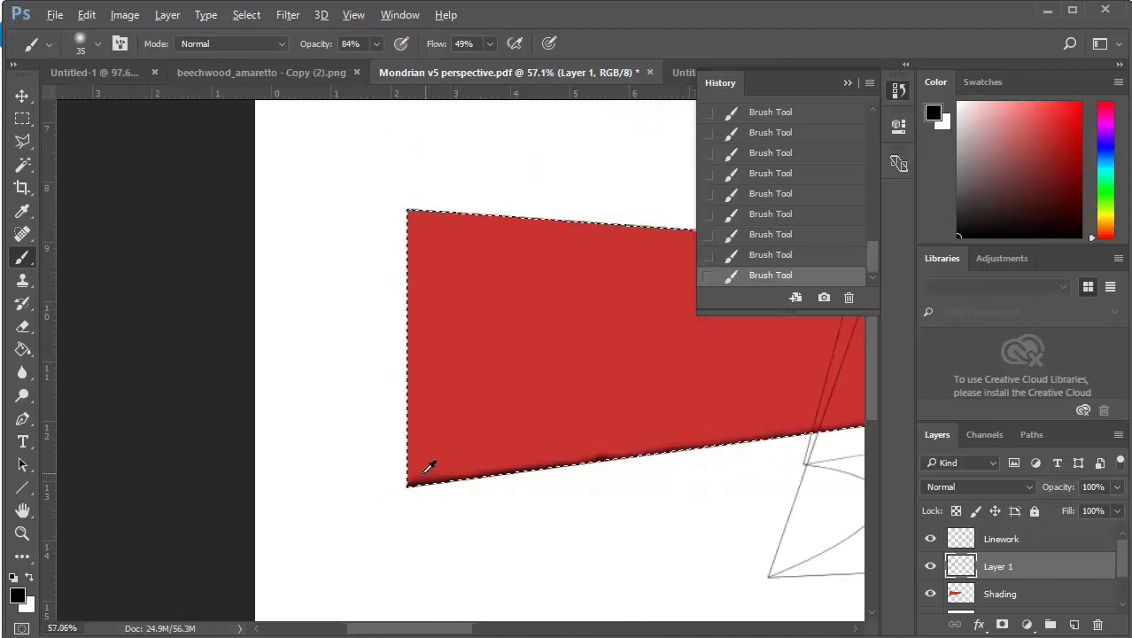
Set the blending mode of Layer 1, which holds the brush shading, to Multiply
{"action": "scroll", "coordinate": [457, 438], "scroll_direction": "up", "scroll_amount": 6}
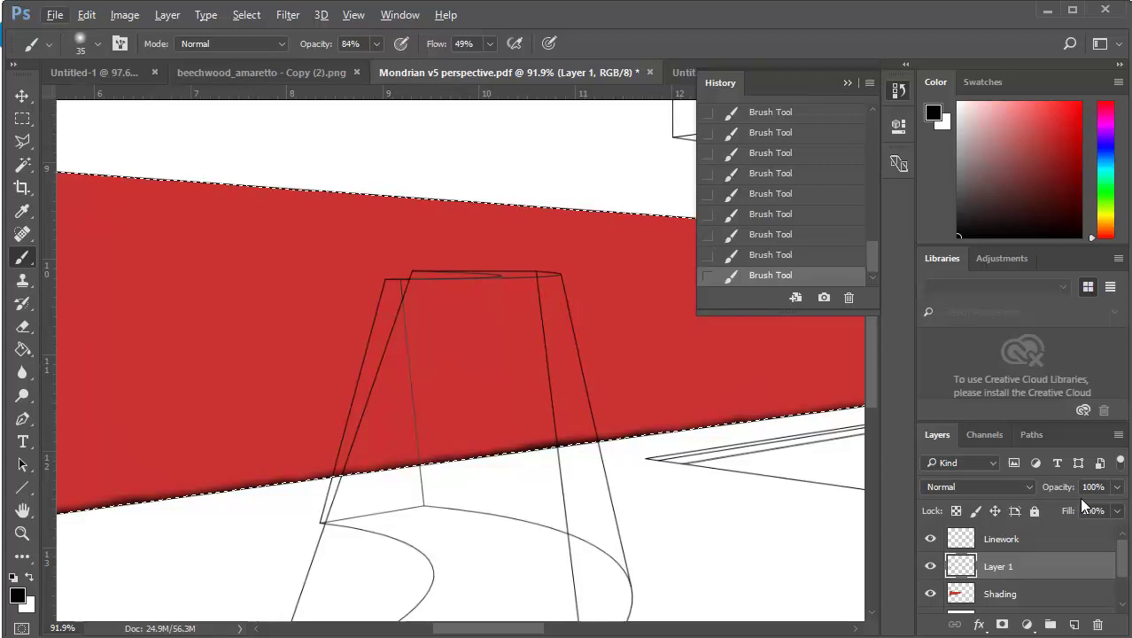
{"action": "left_click", "coordinate": [1016, 484]}
{"action": "left_click", "coordinate": [1027, 483]}
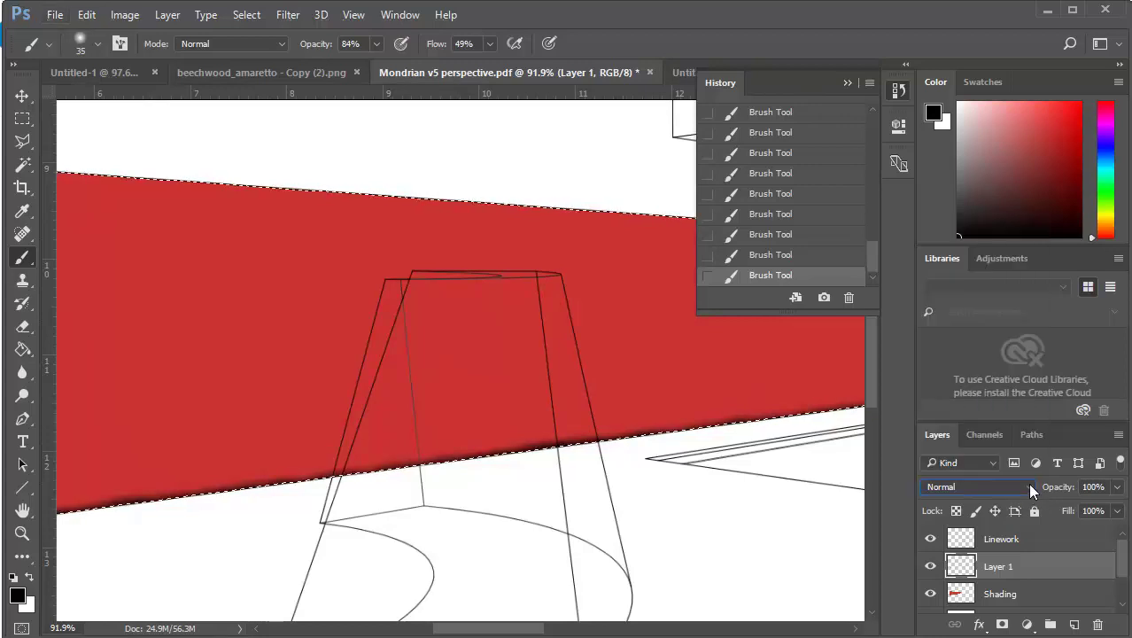
{"action": "left_click", "coordinate": [1028, 485]}
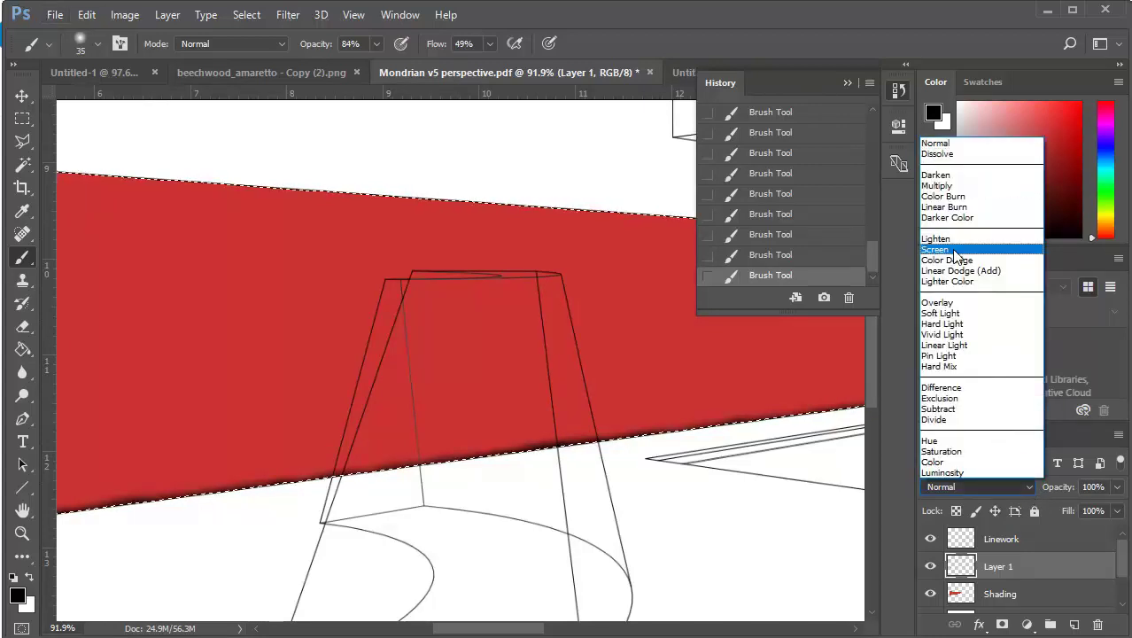
{"action": "left_click", "coordinate": [942, 184]}
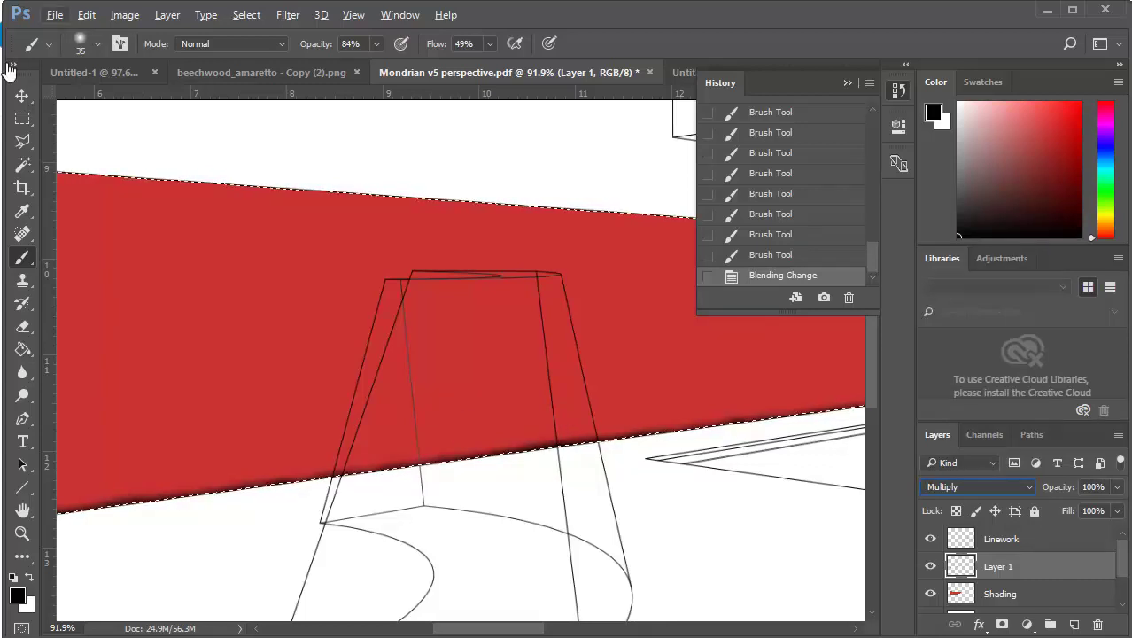
Check the shading along the wall's lower edge up close and reduce the opacity of Layer 1 to 41%
{"action": "key", "text": "v"}
{"action": "scroll", "coordinate": [543, 469], "scroll_direction": "up", "scroll_amount": 18}
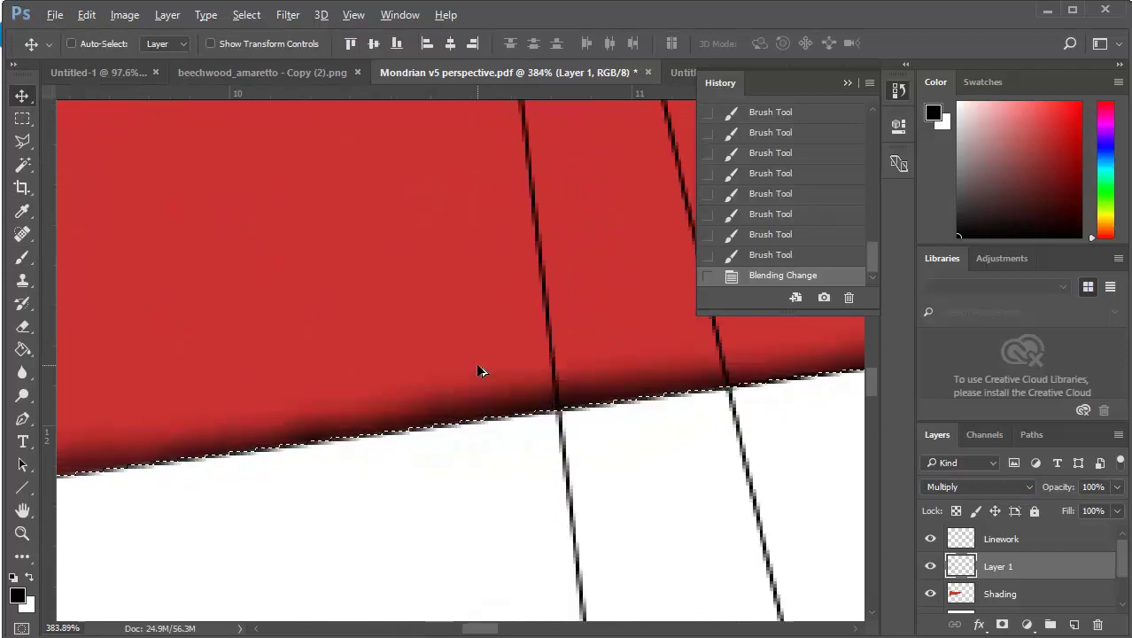
{"action": "scroll", "coordinate": [530, 429], "scroll_direction": "down", "scroll_amount": 3}
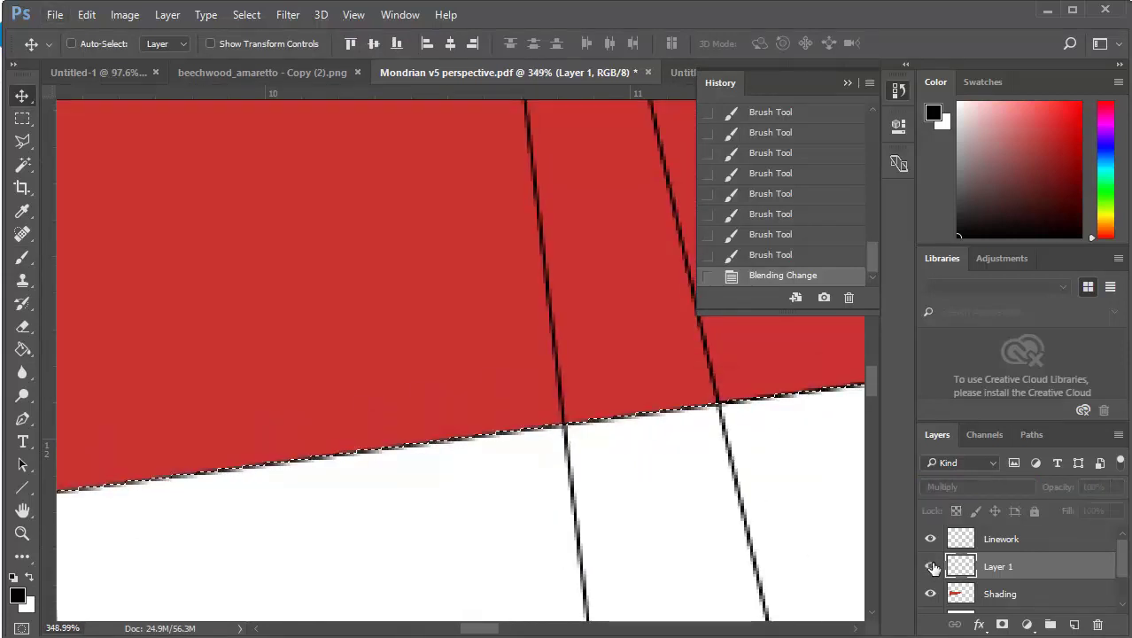
{"action": "left_click", "coordinate": [1118, 488]}
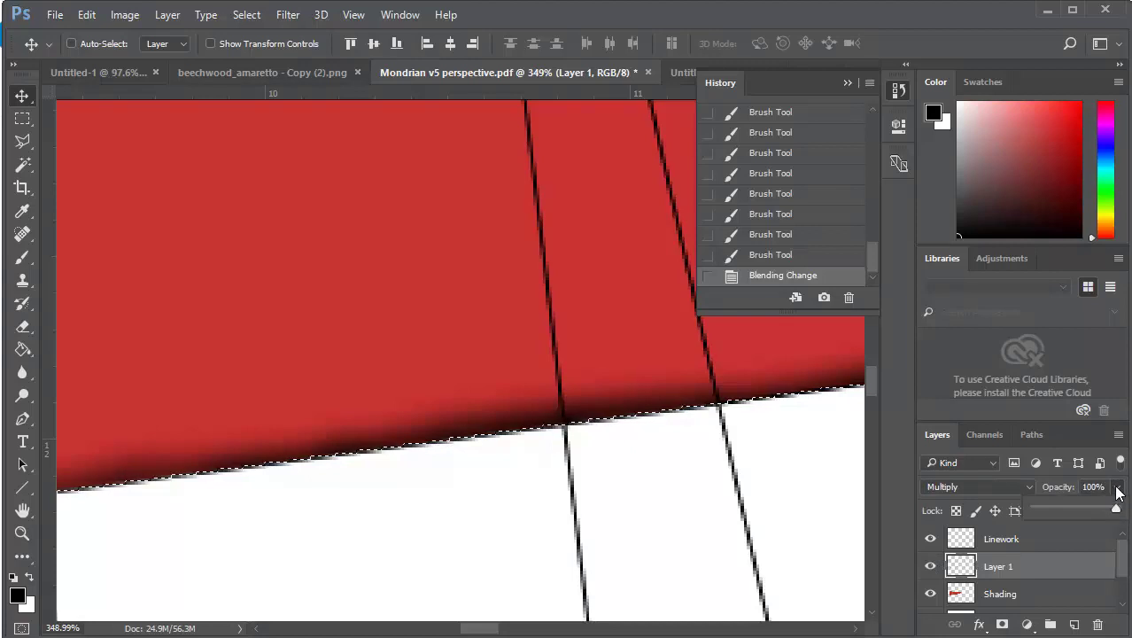
{"action": "left_click_drag", "start_coordinate": [1118, 509], "coordinate": [1097, 511]}
{"action": "left_click_drag", "start_coordinate": [1092, 511], "coordinate": [1067, 508]}
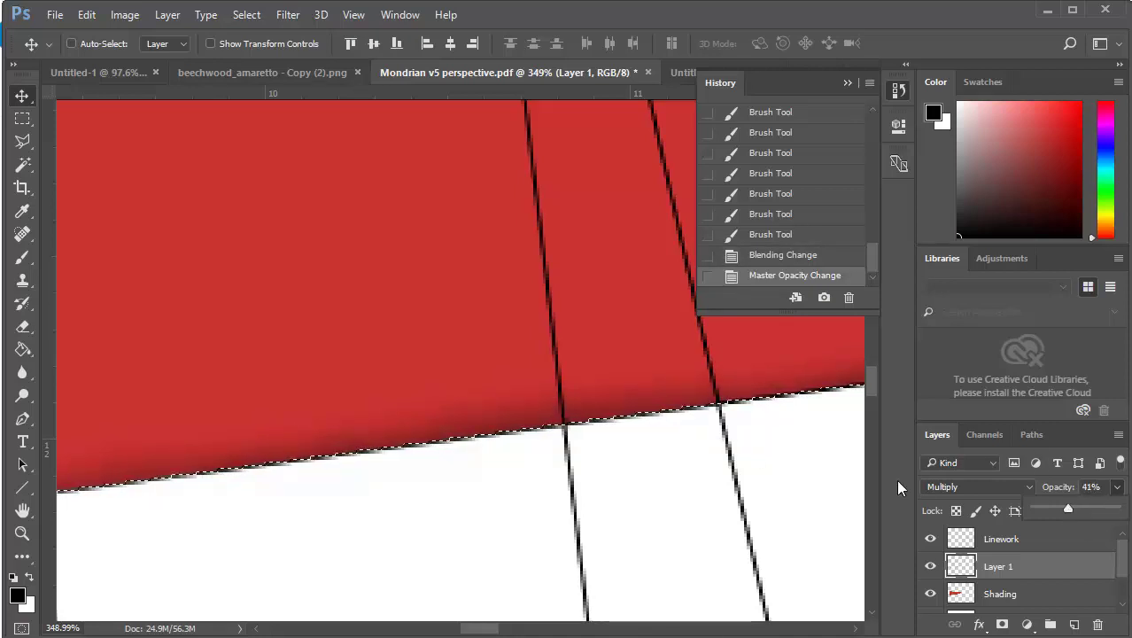
Examine the softened shading along the wall's lower edge, from the tapered object to the outer corner
{"action": "scroll", "coordinate": [434, 436], "scroll_direction": "down", "scroll_amount": 3}
{"action": "scroll", "coordinate": [425, 429], "scroll_direction": "down", "scroll_amount": 2}
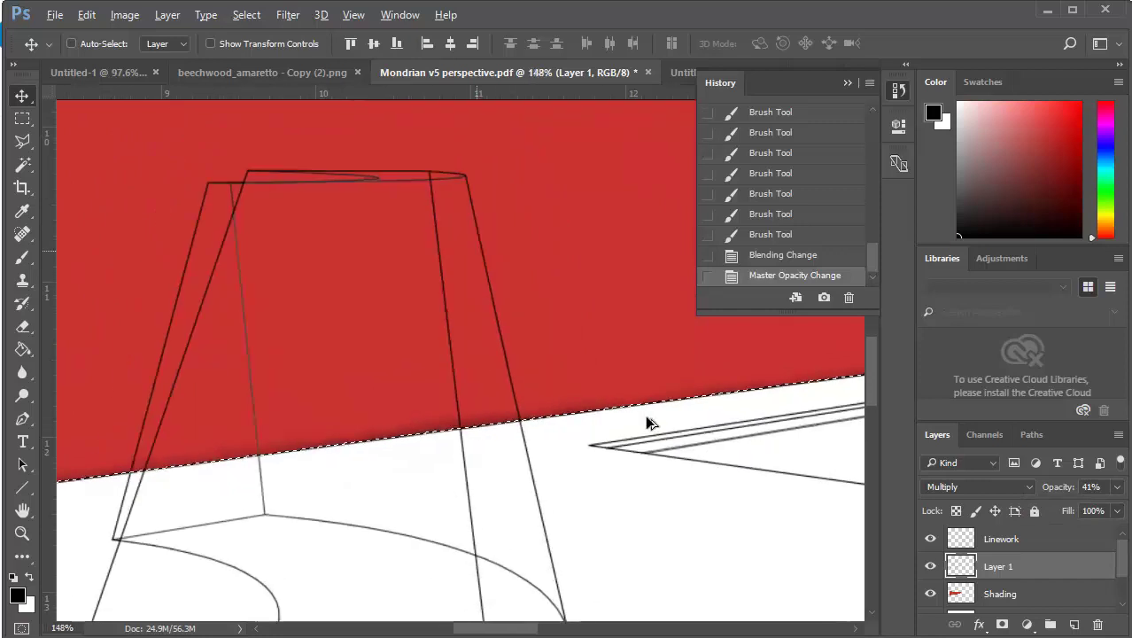
{"action": "scroll", "coordinate": [540, 423], "scroll_direction": "down", "scroll_amount": 3}
{"action": "scroll", "coordinate": [144, 462], "scroll_direction": "up", "scroll_amount": 2}
{"action": "scroll", "coordinate": [195, 453], "scroll_direction": "down", "scroll_amount": 3}
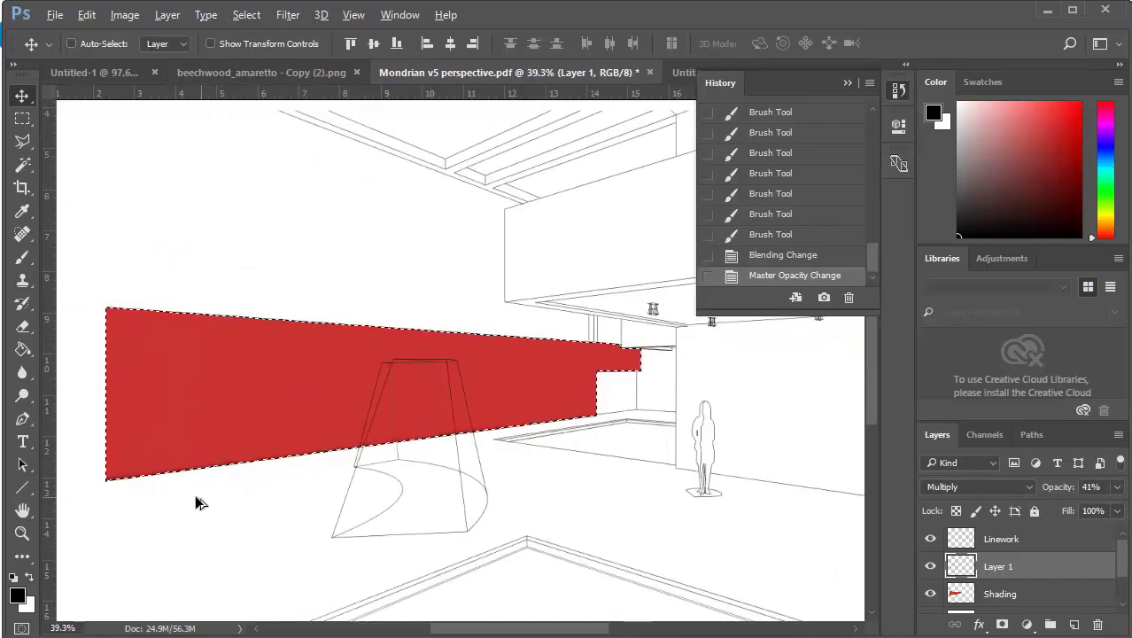
{"action": "scroll", "coordinate": [95, 492], "scroll_direction": "up", "scroll_amount": 3}
{"action": "scroll", "coordinate": [122, 481], "scroll_direction": "up", "scroll_amount": 1}
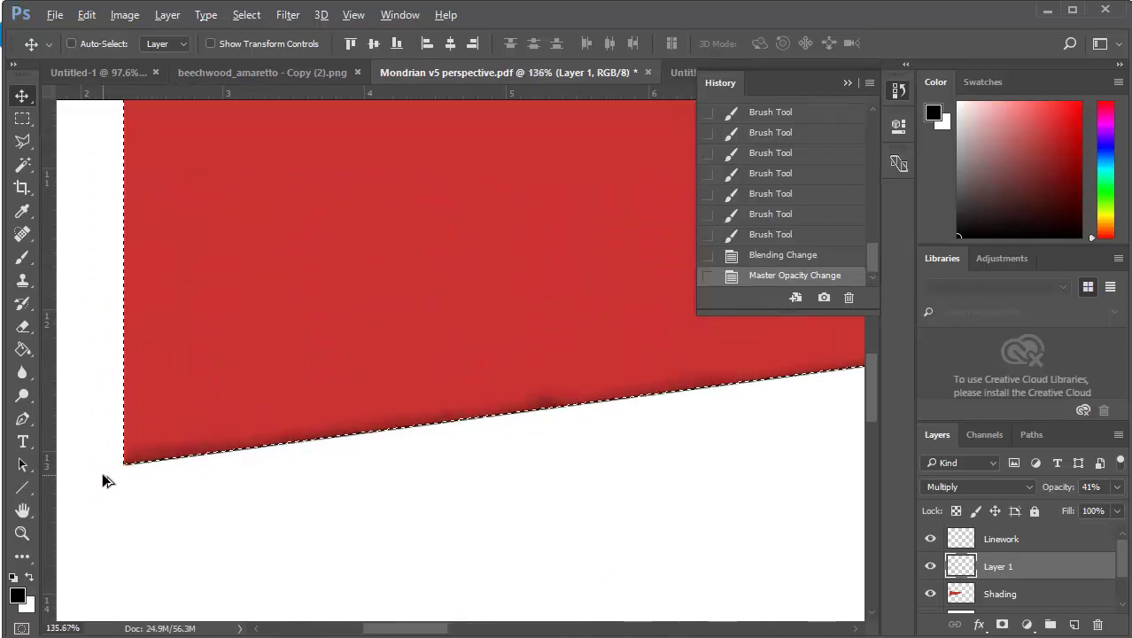
{"action": "scroll", "coordinate": [71, 363], "scroll_direction": "down", "scroll_amount": 4}
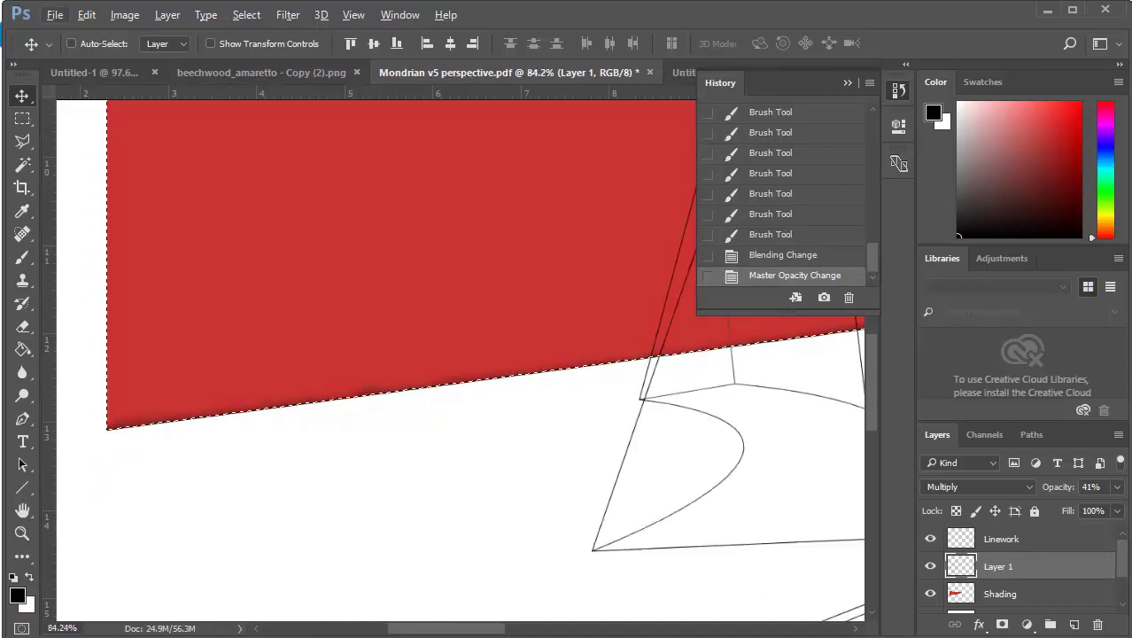
Switch to the web browser and open google.com.au in a new tab
{"action": "mouse_move", "coordinate": [301, 636]}
{"action": "left_click", "coordinate": [1107, 602]}
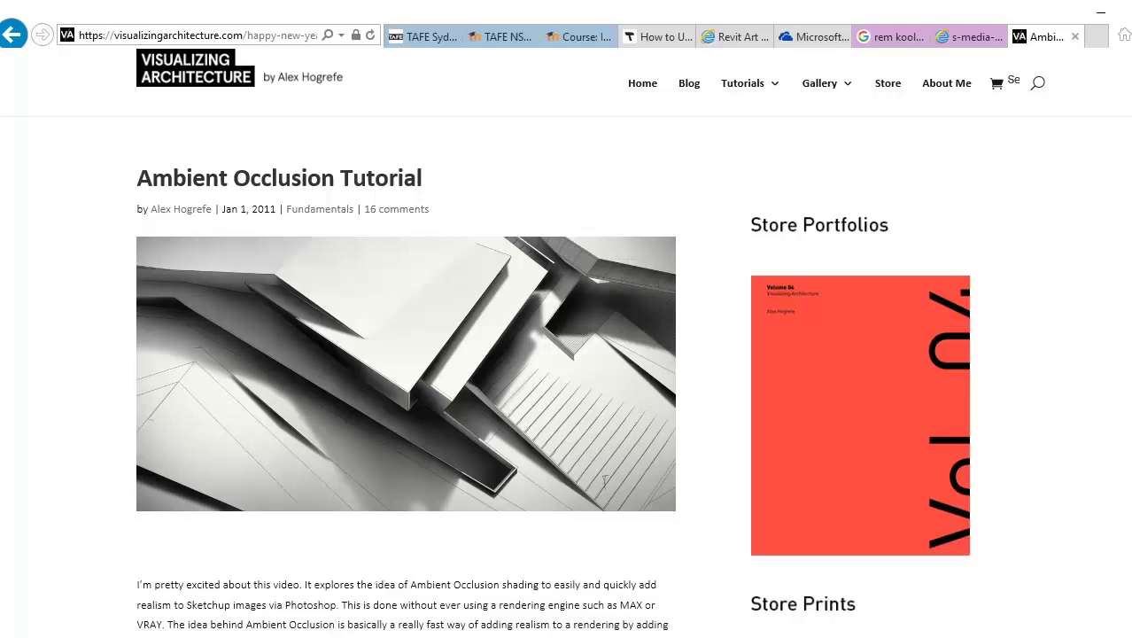
{"action": "left_click", "coordinate": [1095, 39]}
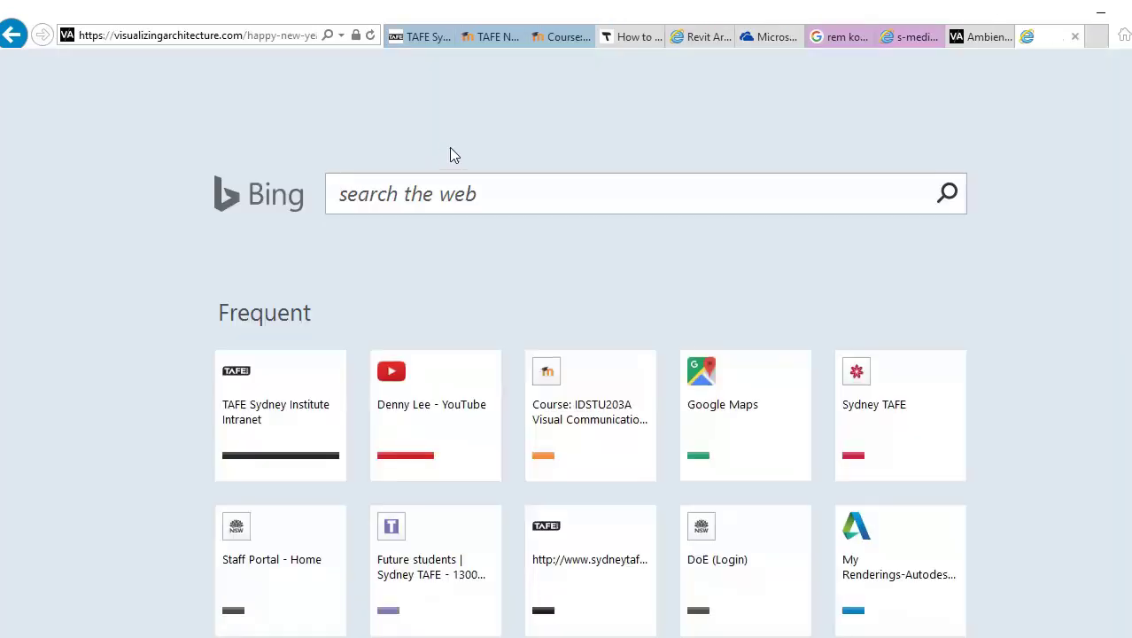
{"action": "left_click", "coordinate": [213, 35]}
{"action": "type", "text": "google.com.au/"}
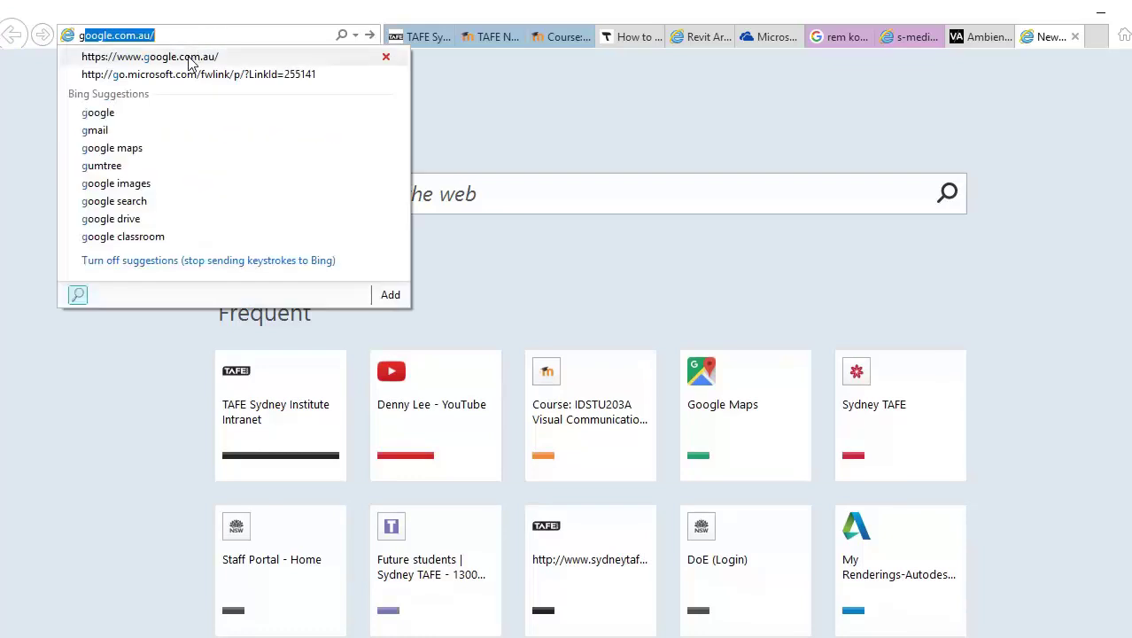
{"action": "key", "text": "Return"}
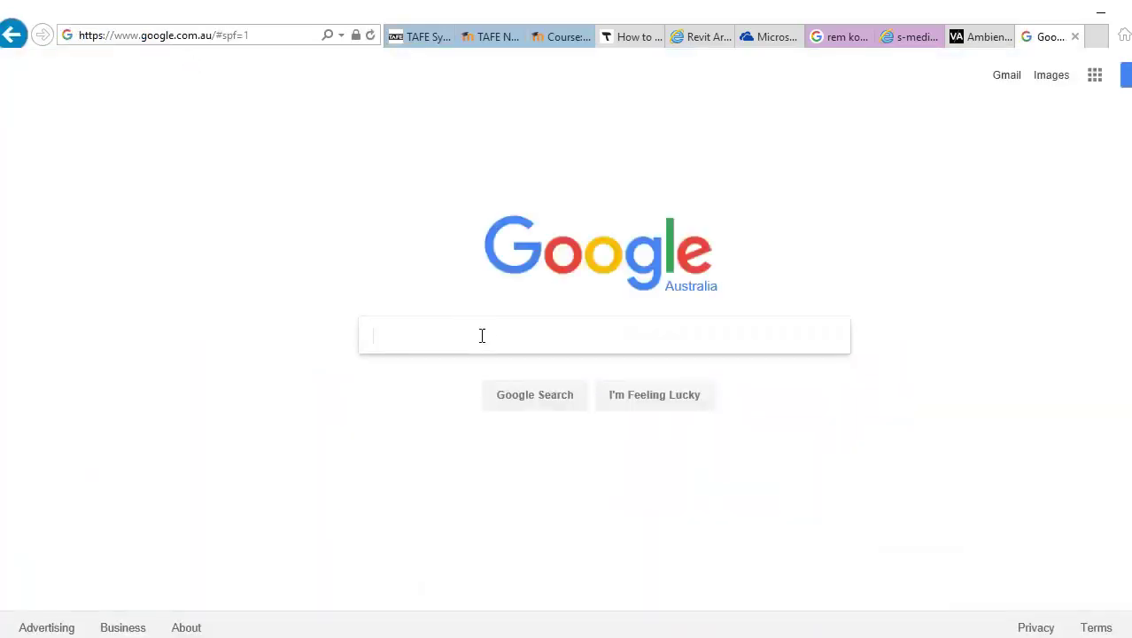
Search Google Images for "ambient shadow render"
{"action": "type", "text": "ambi"}
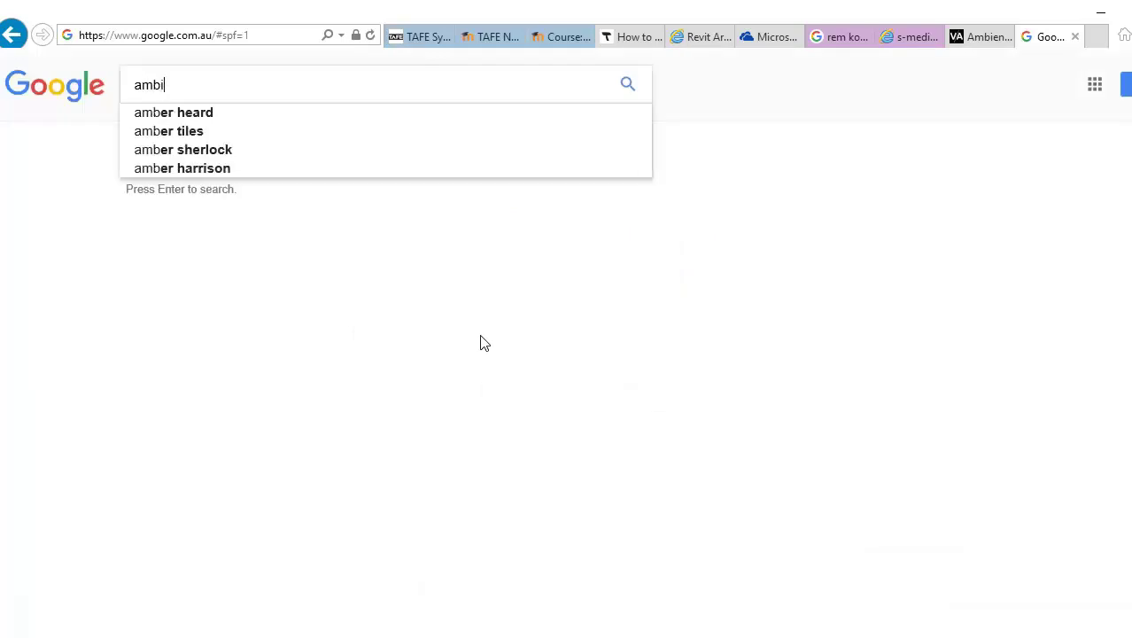
{"action": "type", "text": "ent sha"}
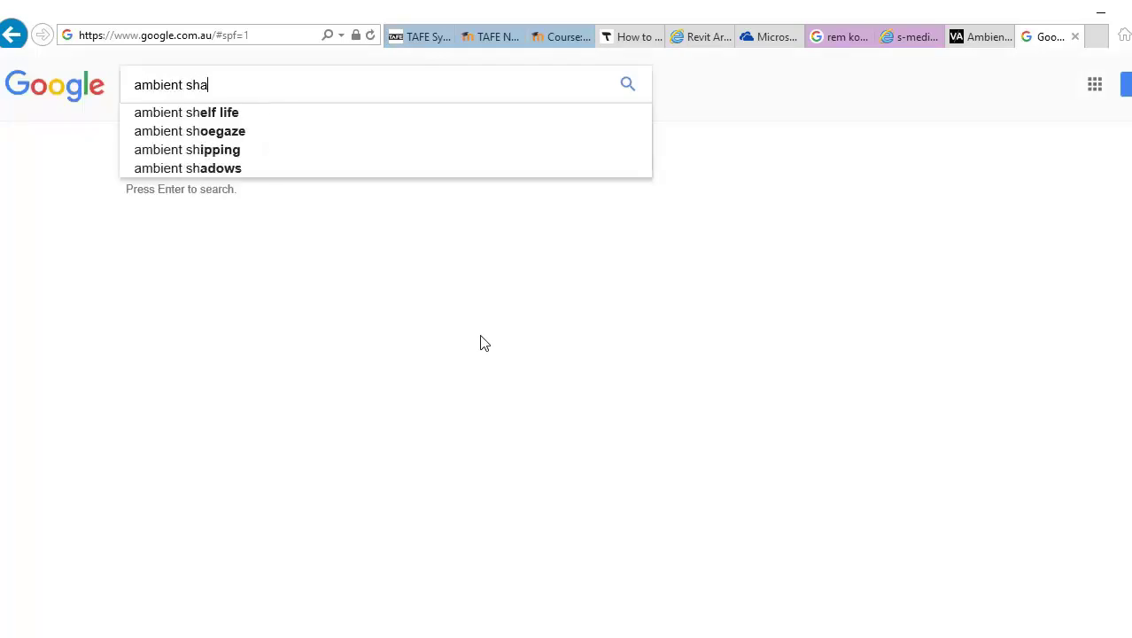
{"action": "type", "text": "dow render"}
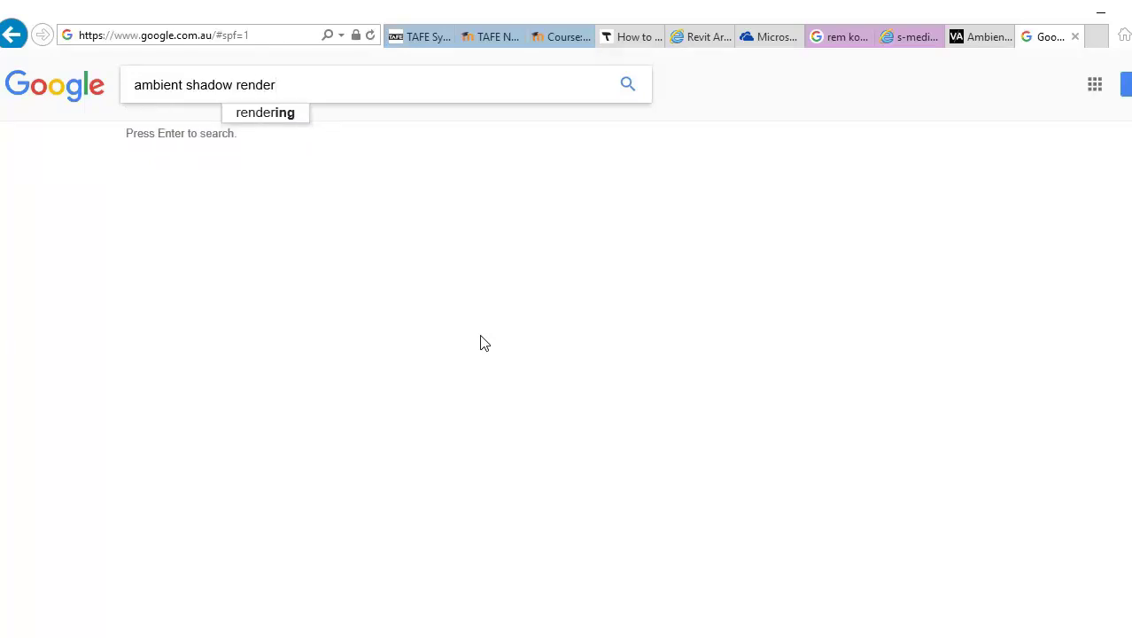
{"action": "key", "text": "Return"}
{"action": "left_click", "coordinate": [192, 134]}
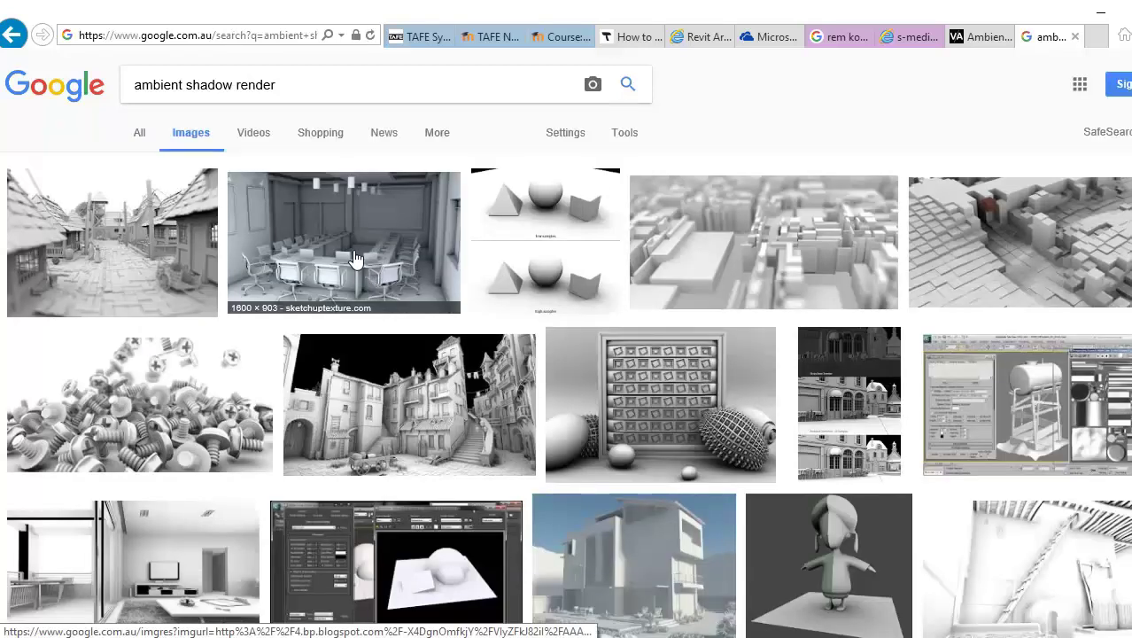
Preview the meeting-room render and the low/high samples comparison image, and return to Photoshop
{"action": "left_click", "coordinate": [354, 257]}
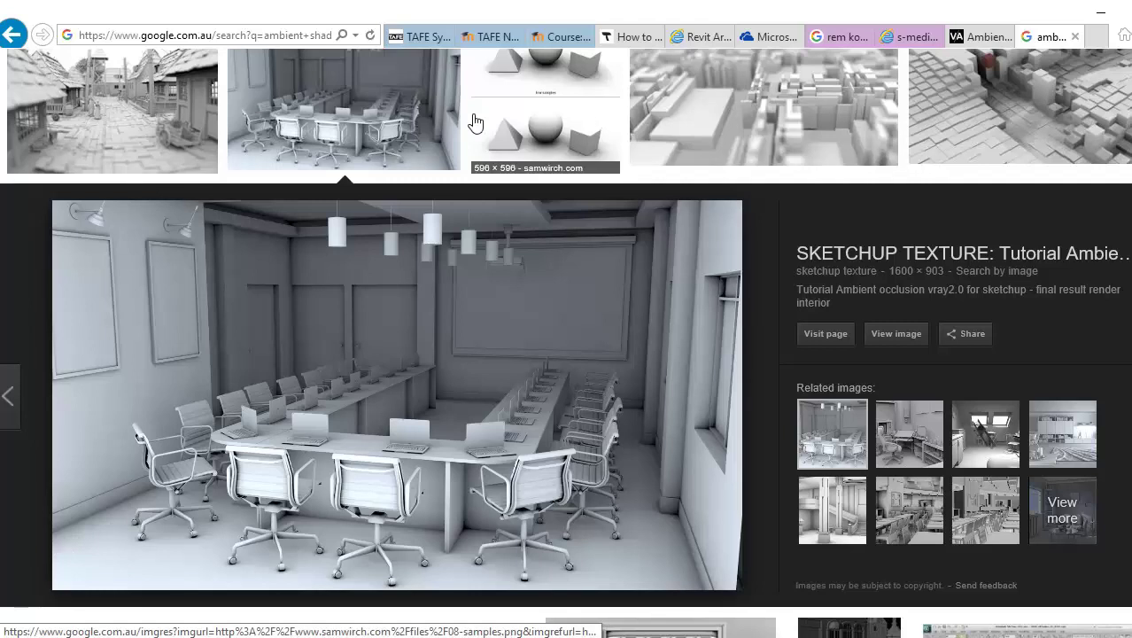
{"action": "left_click", "coordinate": [535, 122]}
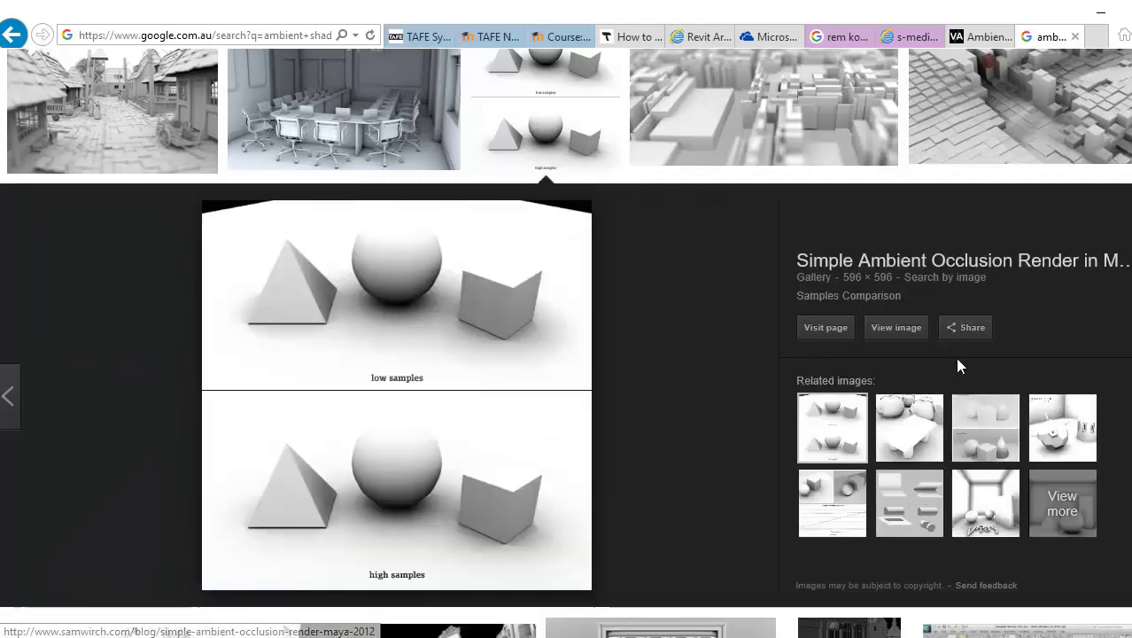
{"action": "left_click", "coordinate": [1103, 8]}
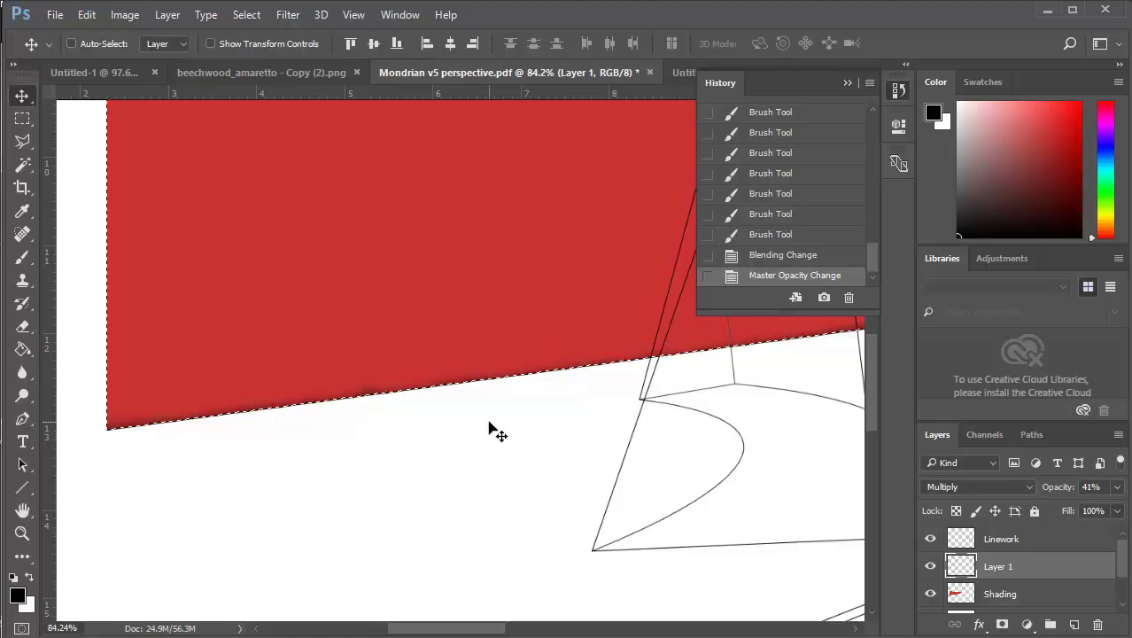
Review the whole perspective drawing and go through its Linework, Layer 1 and Shading layers
{"action": "scroll", "coordinate": [472, 398], "scroll_direction": "down", "scroll_amount": 5}
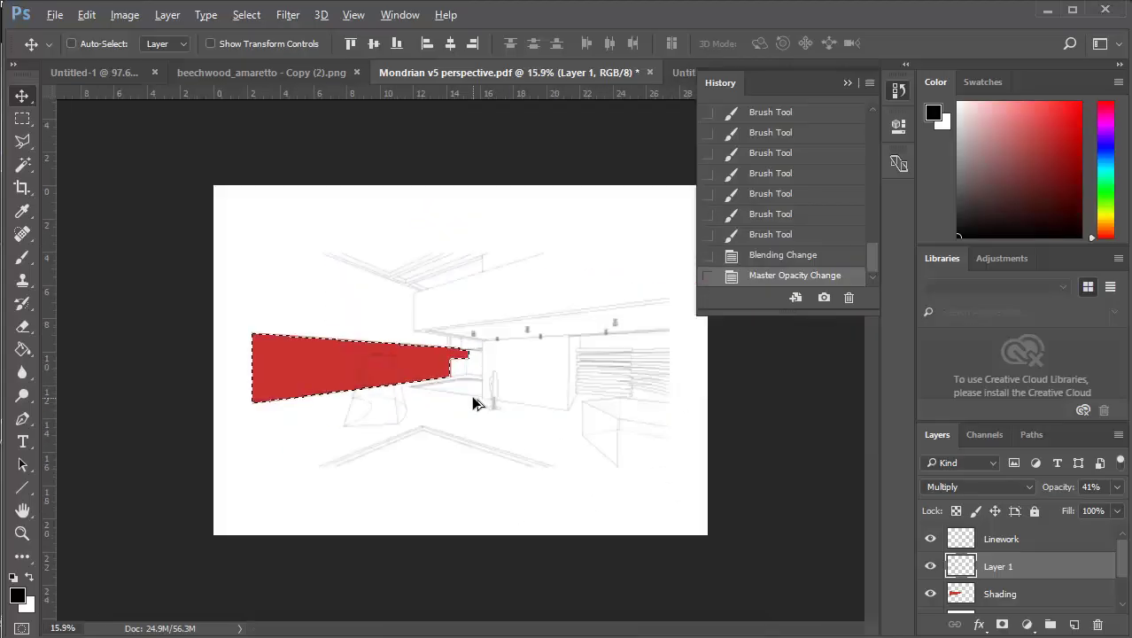
{"action": "scroll", "coordinate": [474, 403], "scroll_direction": "up", "scroll_amount": 2}
{"action": "scroll", "coordinate": [473, 404], "scroll_direction": "down", "scroll_amount": 1}
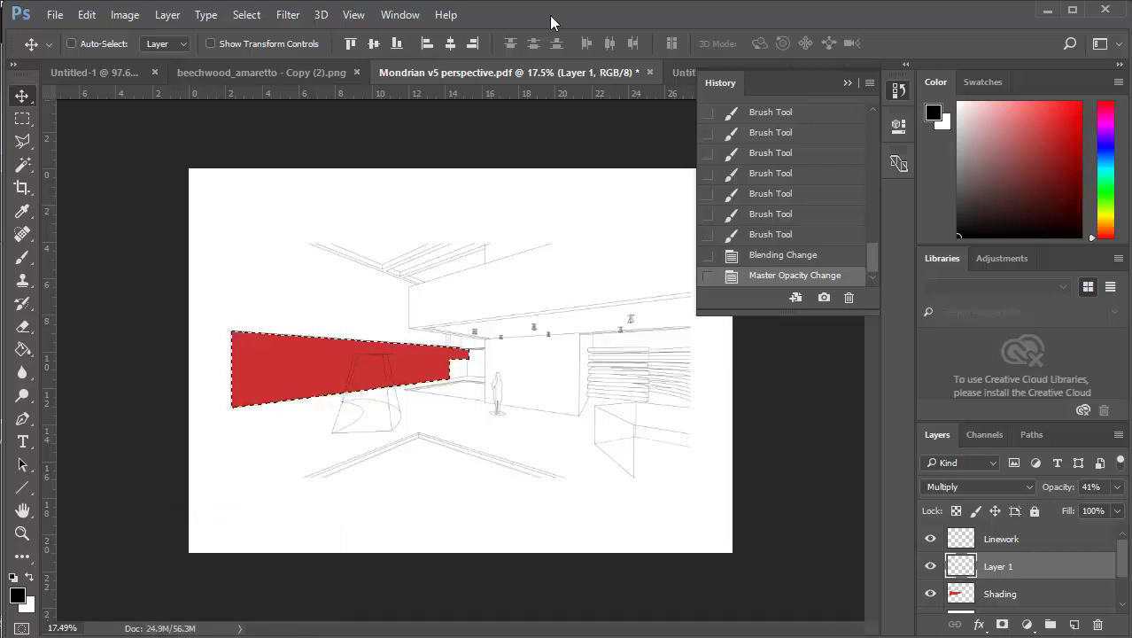
{"action": "left_click", "coordinate": [958, 546]}
{"action": "left_click", "coordinate": [968, 570]}
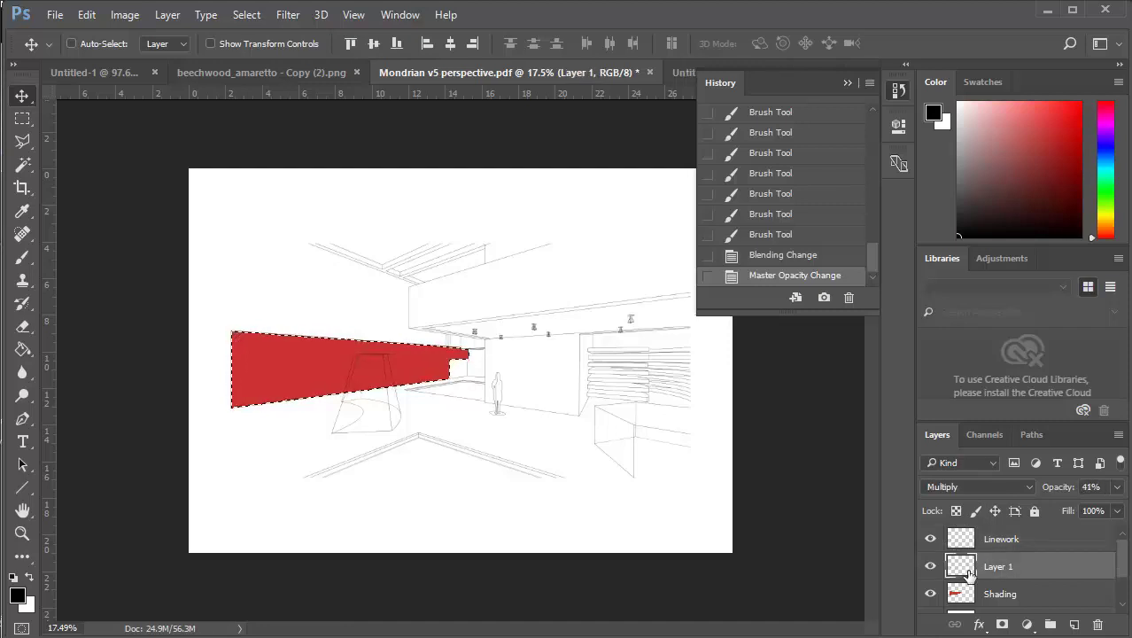
{"action": "left_click", "coordinate": [963, 595]}
{"action": "left_click", "coordinate": [966, 570]}
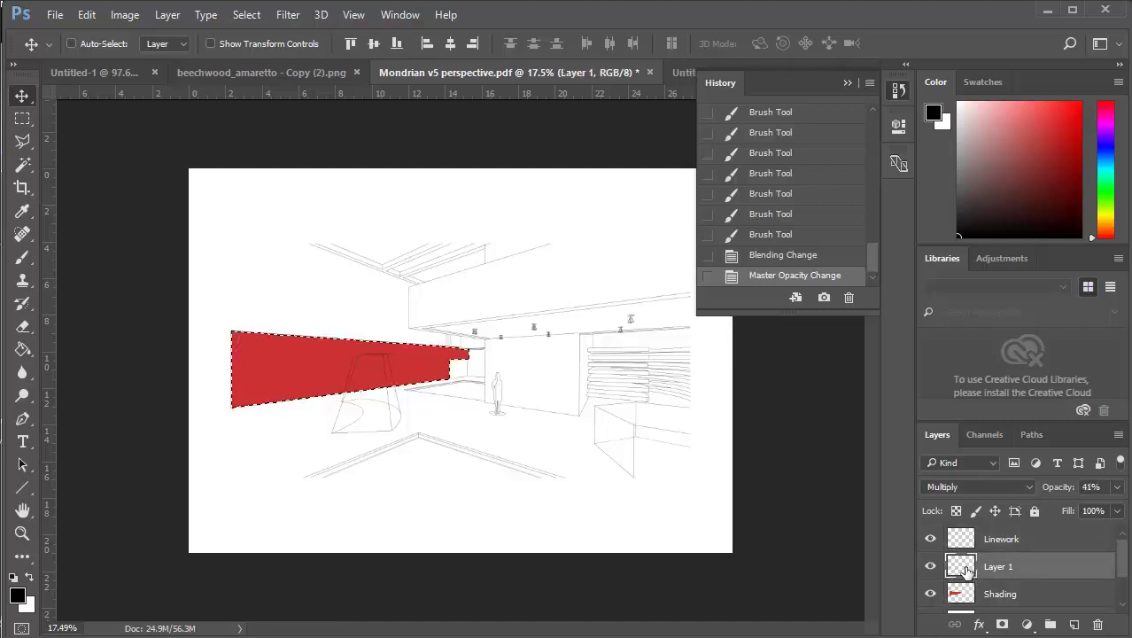
{"action": "left_click", "coordinate": [957, 543]}
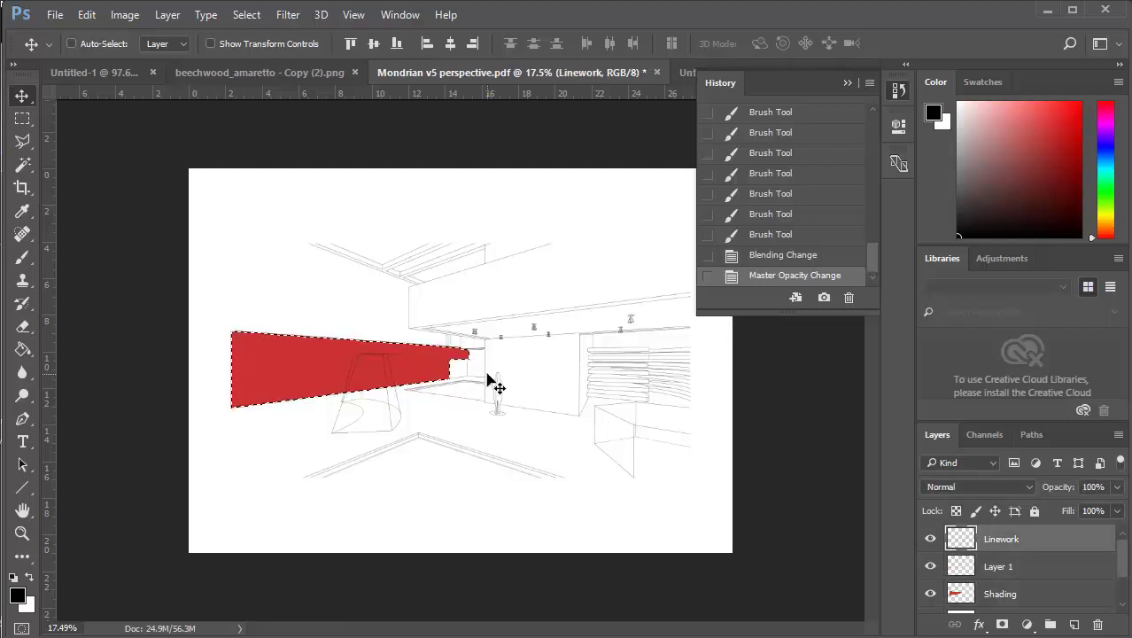
Duplicate the White Background layer and rename the copy Black Background
{"action": "scroll", "coordinate": [965, 576], "scroll_direction": "down", "scroll_amount": 2}
{"action": "left_click", "coordinate": [963, 573]}
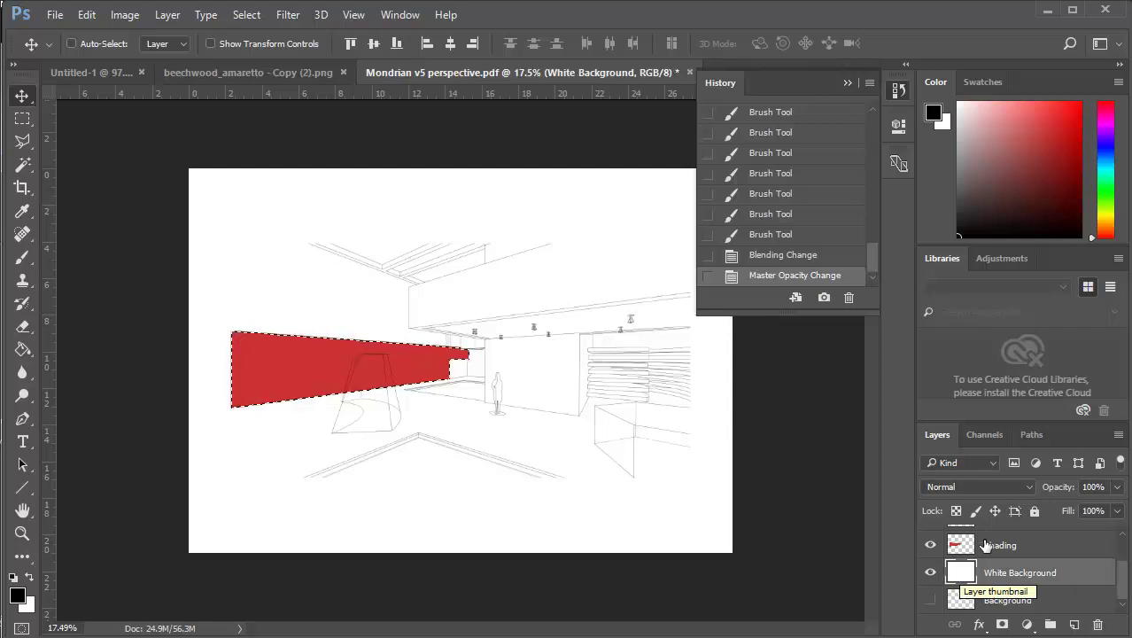
{"action": "left_click_drag", "start_coordinate": [960, 574], "coordinate": [1073, 625]}
{"action": "double_click", "coordinate": [1021, 572]}
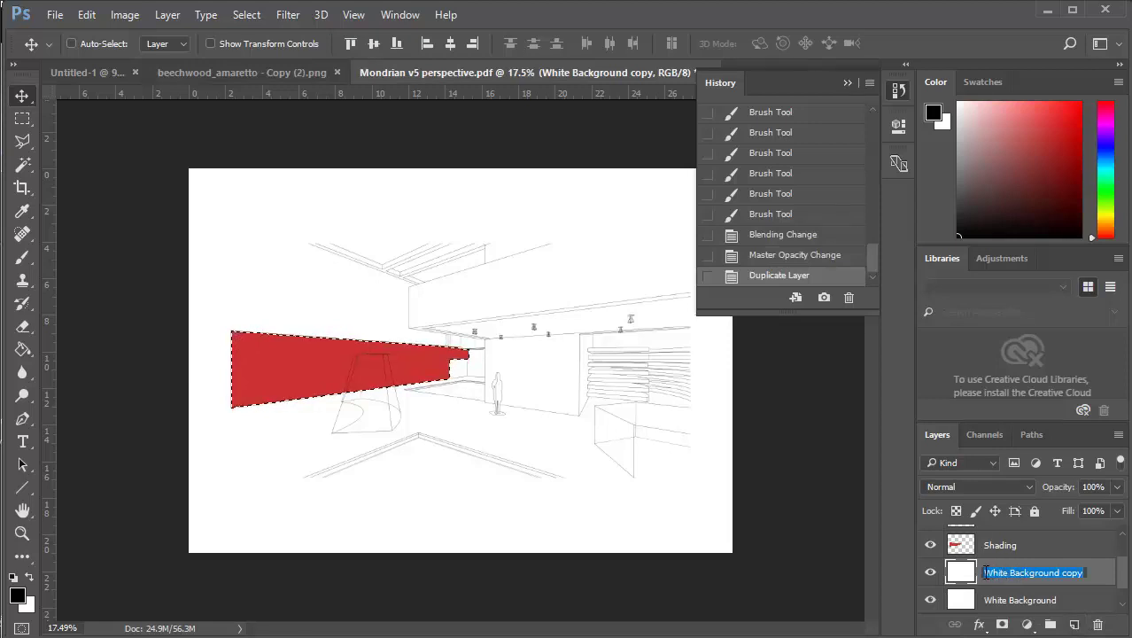
{"action": "left_click_drag", "start_coordinate": [1008, 573], "coordinate": [1000, 572]}
{"action": "type", "text": "Black"}
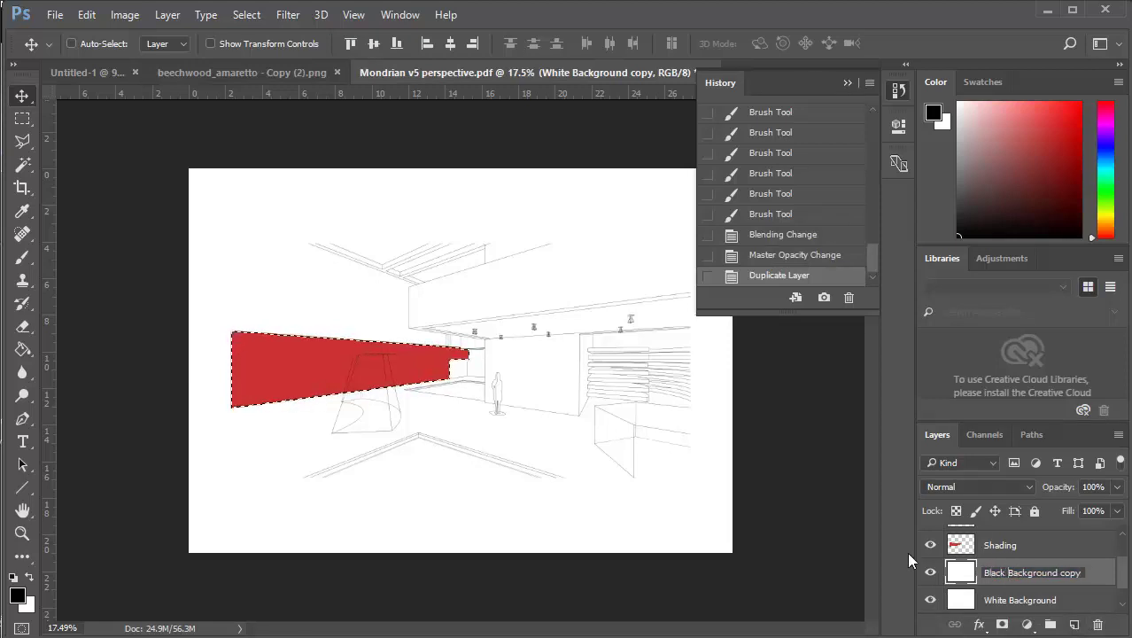
{"action": "key", "text": "BackSpace"}
{"action": "key", "text": "BackSpace"}
{"action": "key", "text": "BackSpace"}
{"action": "key", "text": "BackSpace"}
{"action": "key", "text": "BackSpace"}
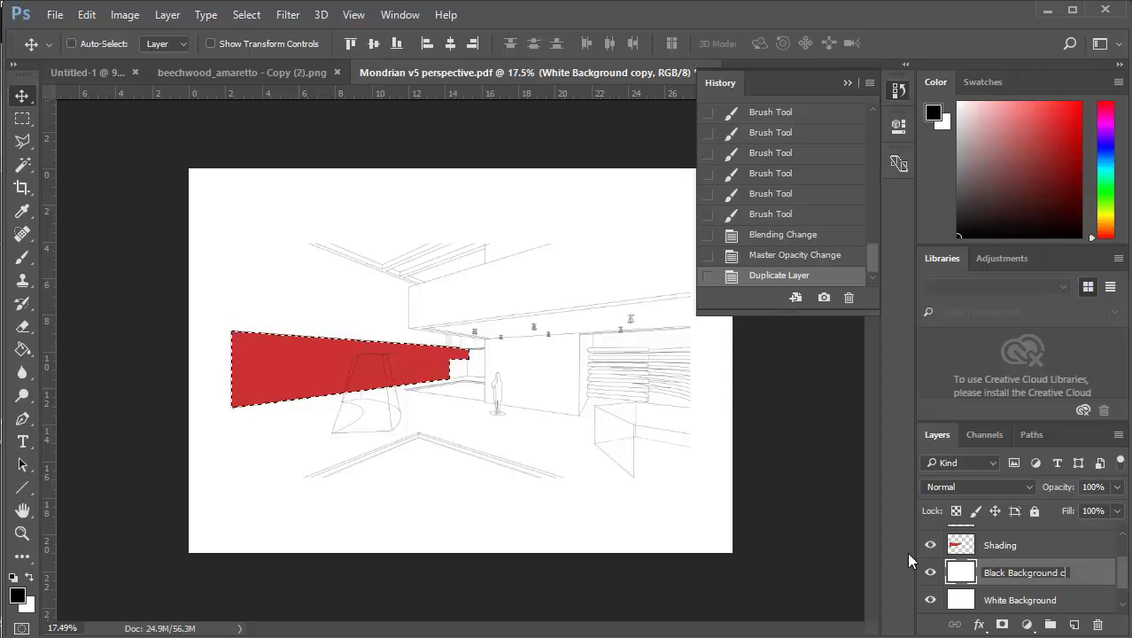
{"action": "key", "text": "Return"}
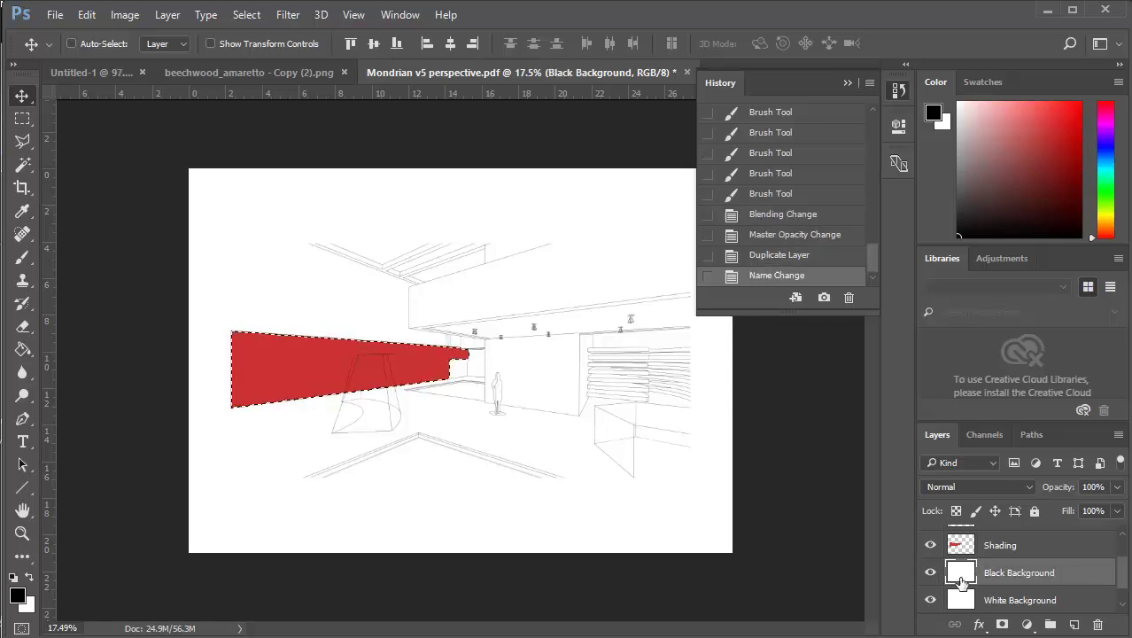
Fill the selected wall area of the Black Background layer with black at 100% opacity
{"action": "left_click", "coordinate": [86, 16]}
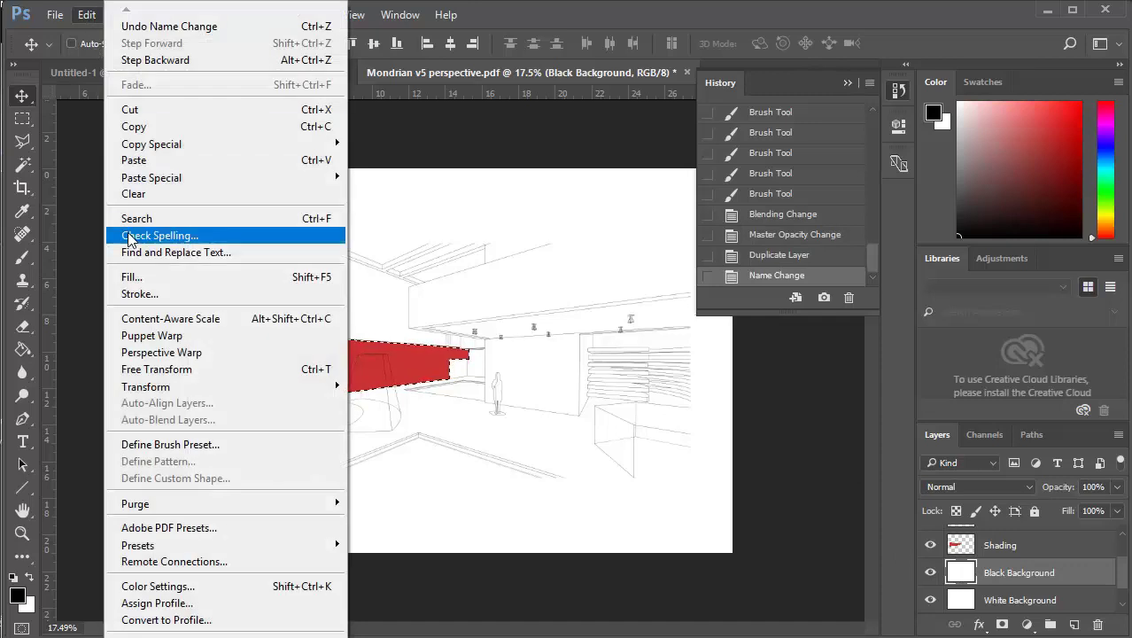
{"action": "left_click", "coordinate": [124, 276]}
{"action": "left_click", "coordinate": [587, 170]}
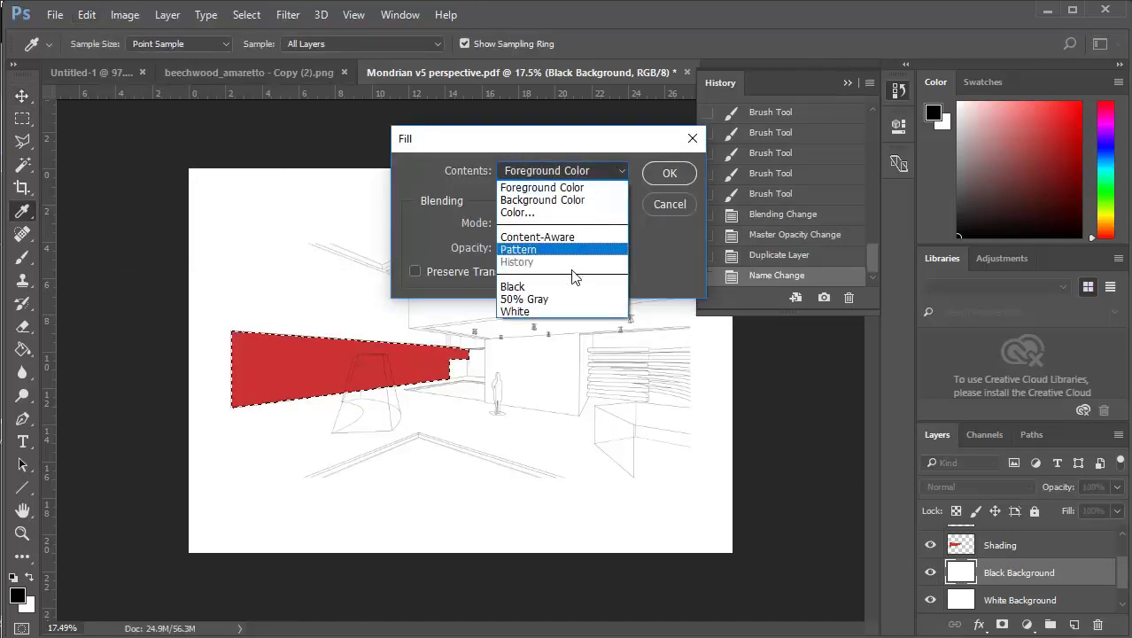
{"action": "left_click", "coordinate": [568, 282]}
{"action": "left_click", "coordinate": [668, 174]}
{"action": "key", "text": "v"}
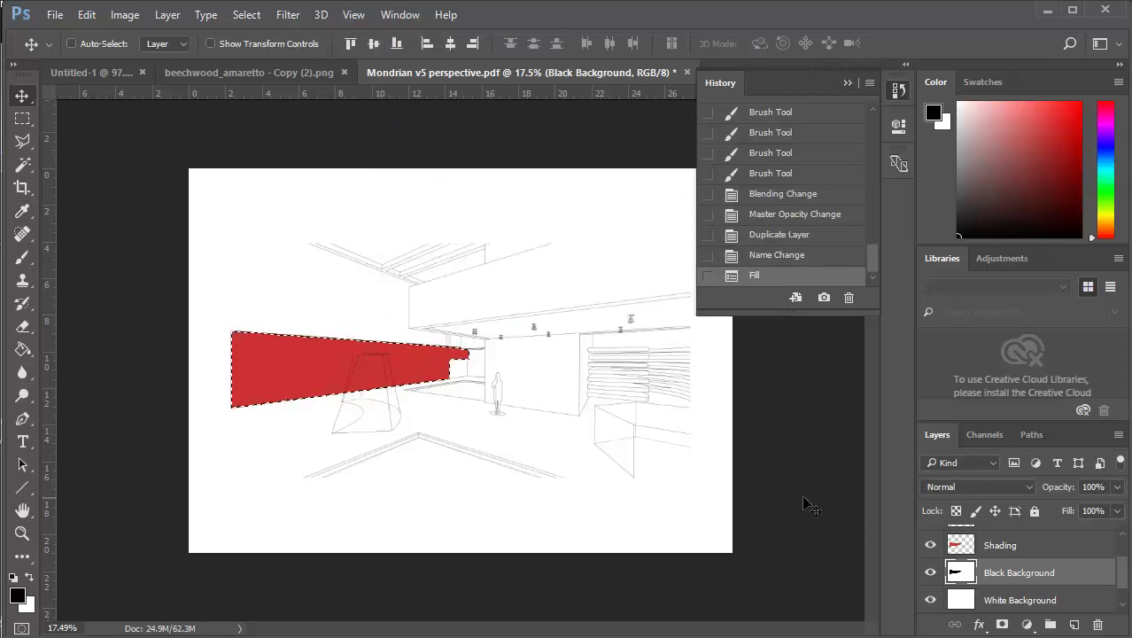
Clear the selection and fill the entire Black Background layer with black in Normal mode at 100% opacity
{"action": "key", "text": "ctrl+d"}
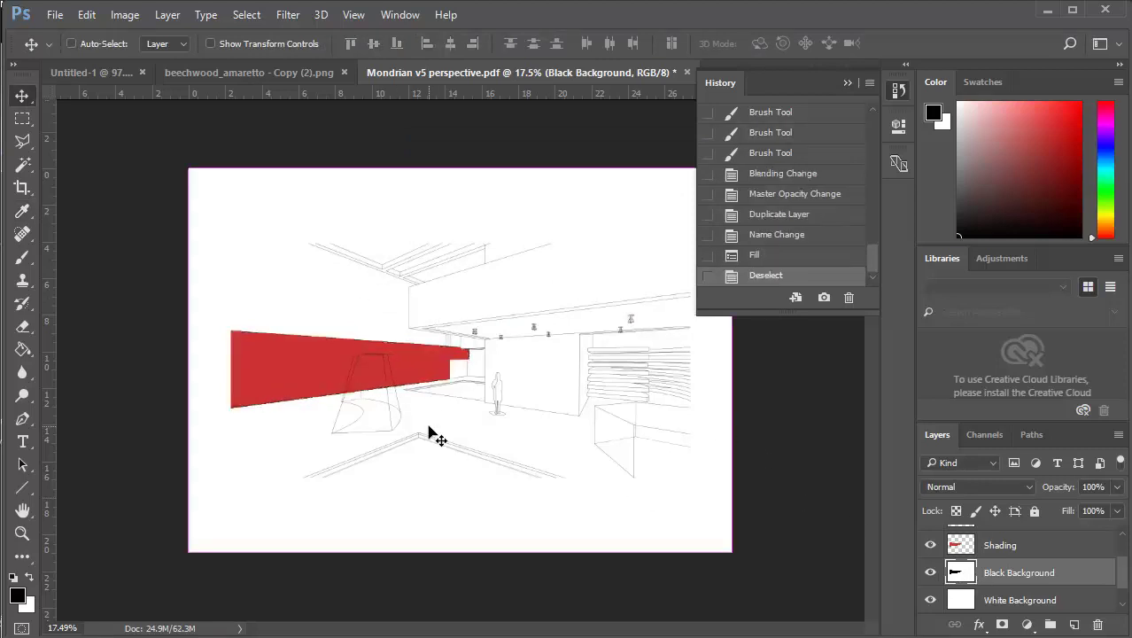
{"action": "left_click", "coordinate": [295, 16]}
{"action": "mouse_move", "coordinate": [246, 15]}
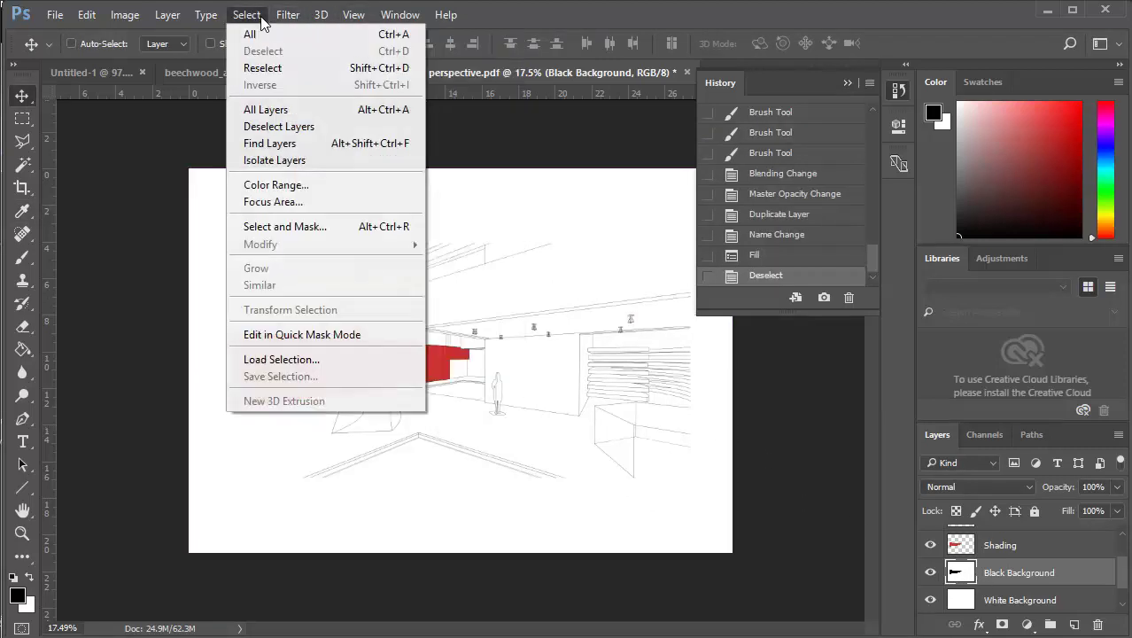
{"action": "left_click", "coordinate": [251, 15]}
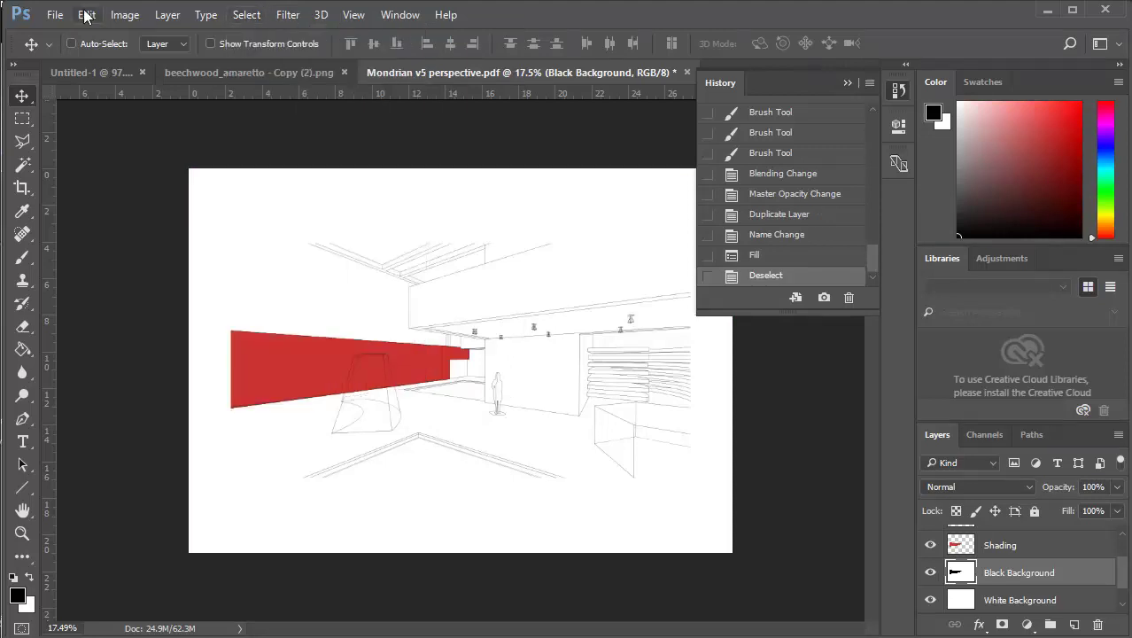
{"action": "left_click", "coordinate": [87, 16]}
{"action": "left_click", "coordinate": [131, 277]}
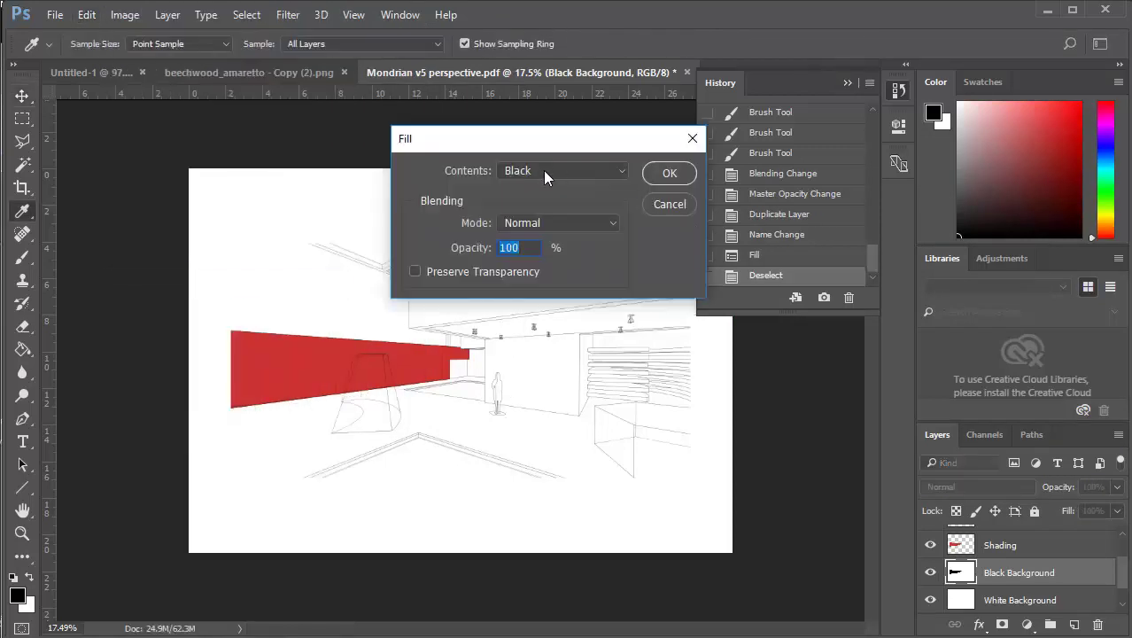
{"action": "left_click", "coordinate": [670, 172]}
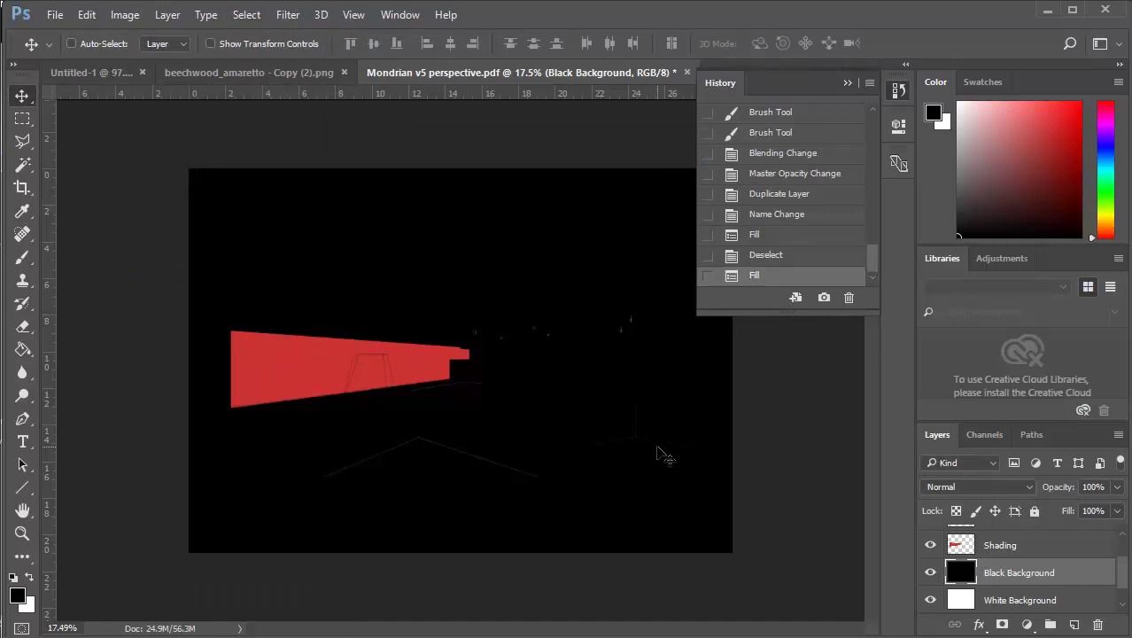
Duplicate the Linework layer
{"action": "left_click_drag", "start_coordinate": [1121, 569], "coordinate": [1120, 543]}
{"action": "left_click", "coordinate": [964, 542]}
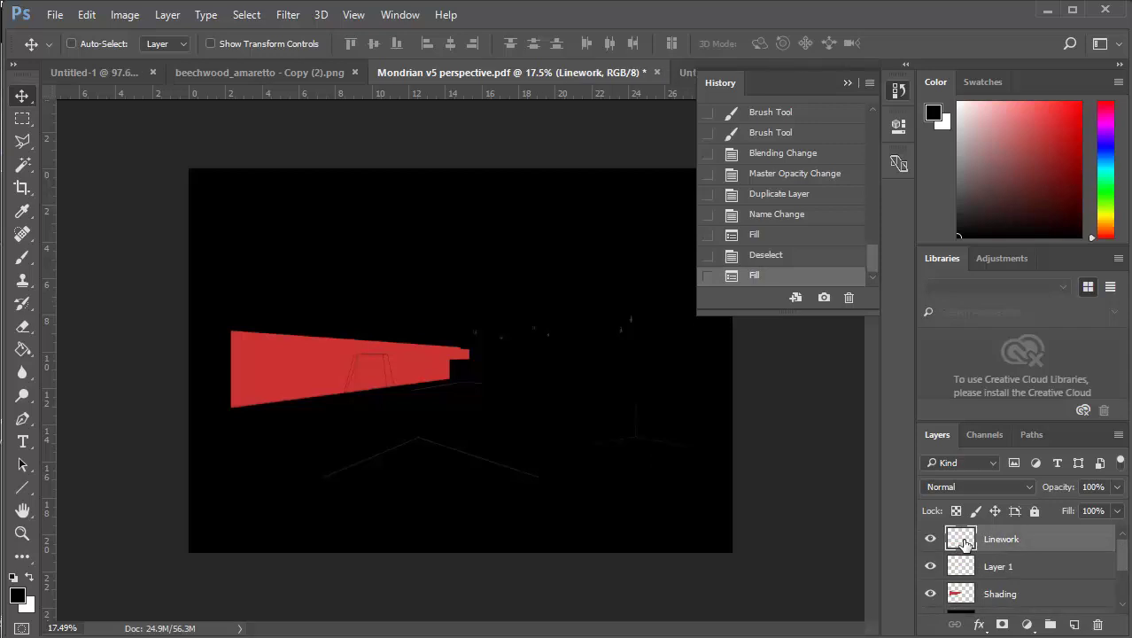
{"action": "right_click", "coordinate": [965, 544]}
{"action": "left_click", "coordinate": [963, 550]}
{"action": "left_click_drag", "start_coordinate": [963, 542], "coordinate": [1073, 624]}
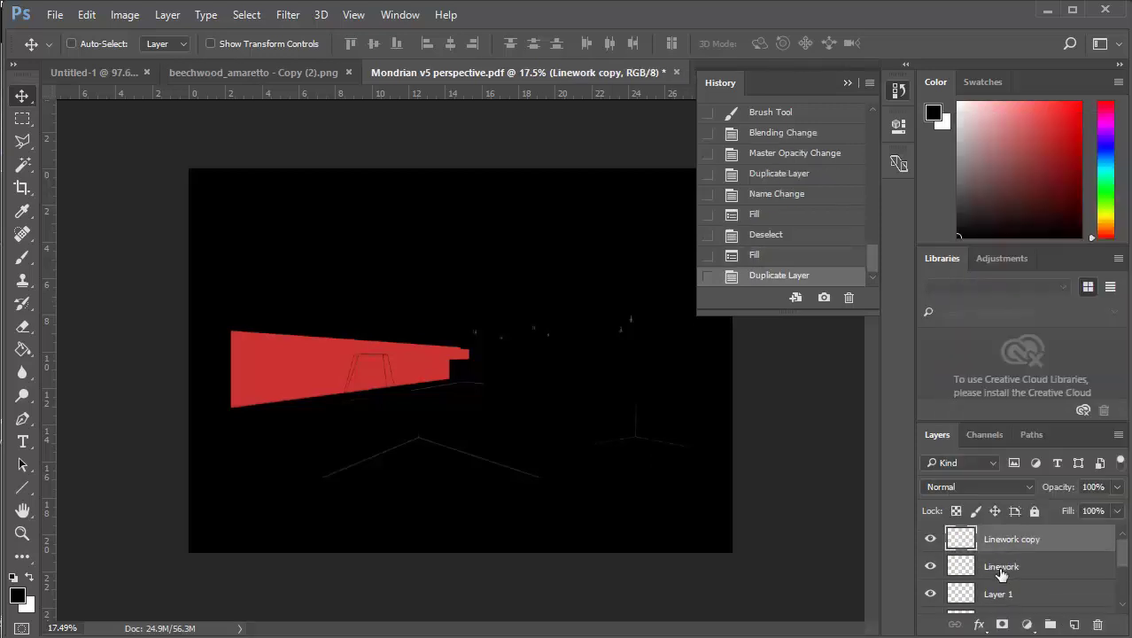
Rename the original Linework layer Linework black and its copy Linework white
{"action": "left_click", "coordinate": [1006, 568]}
{"action": "double_click", "coordinate": [1007, 568]}
{"action": "left_click", "coordinate": [1028, 565]}
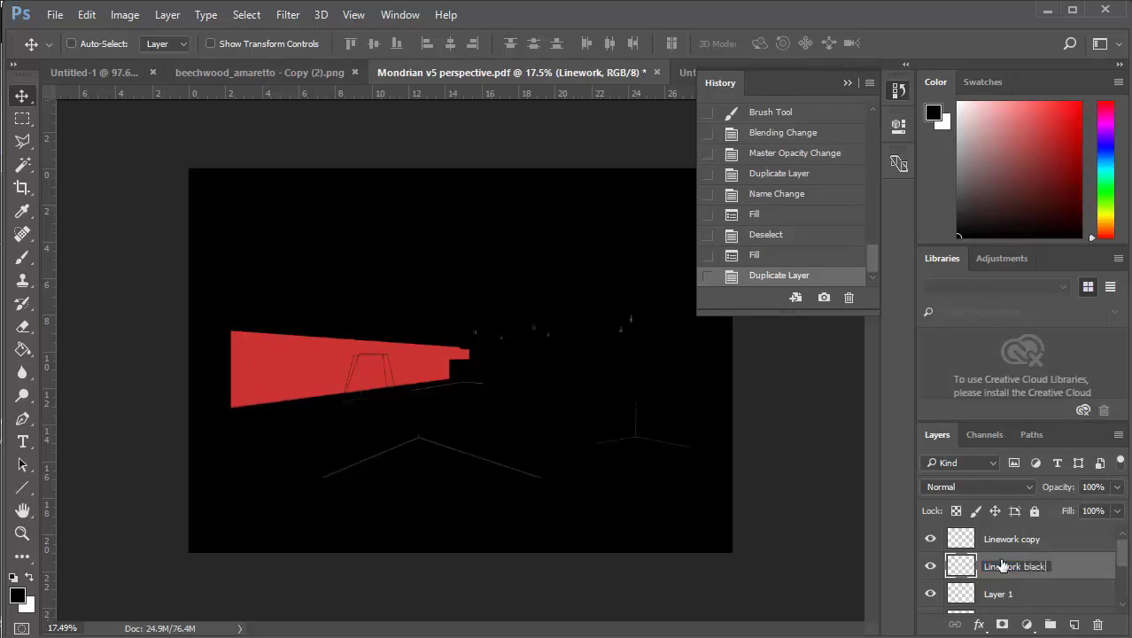
{"action": "type", "text": "black"}
{"action": "key", "text": "Return"}
{"action": "double_click", "coordinate": [1003, 539]}
{"action": "double_click", "coordinate": [1030, 540]}
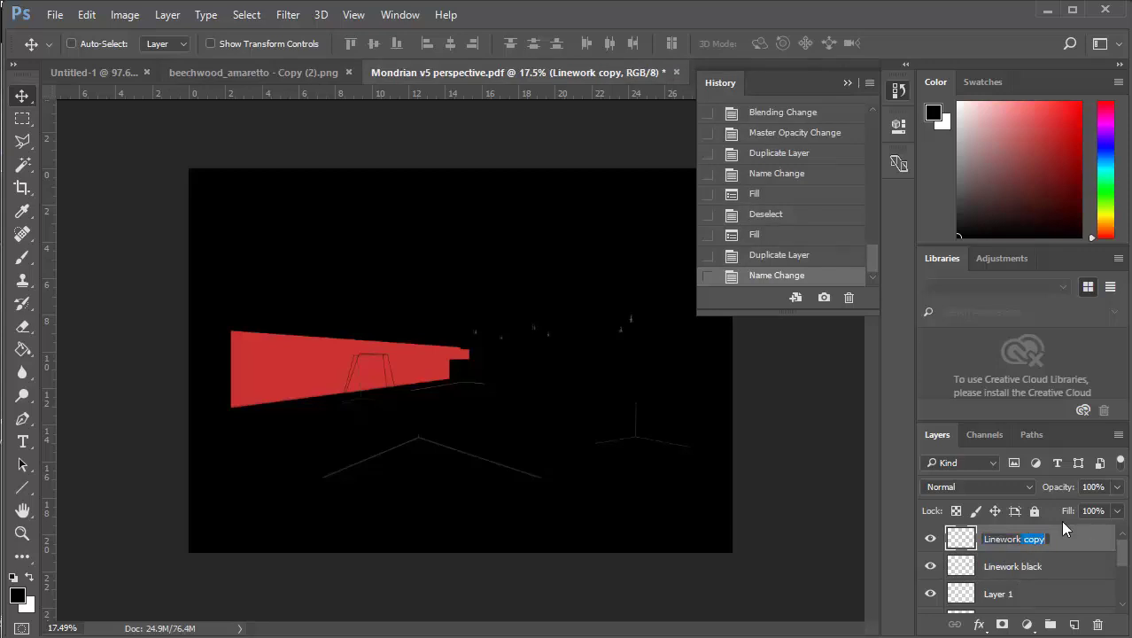
{"action": "type", "text": "white"}
{"action": "key", "text": "Return"}
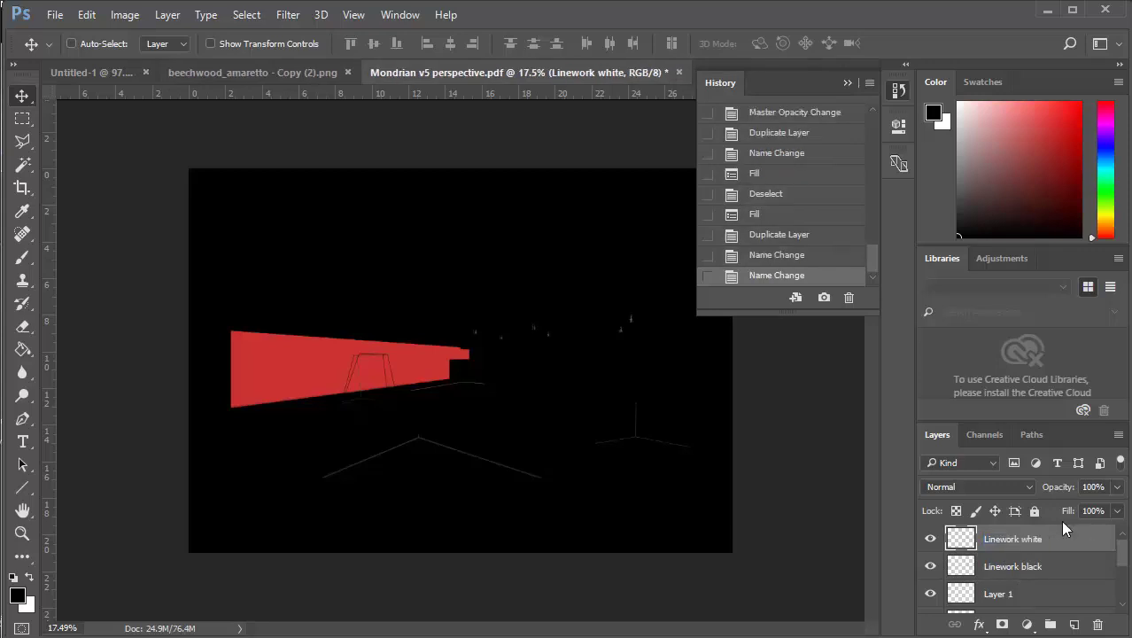
{"action": "right_click", "coordinate": [962, 542]}
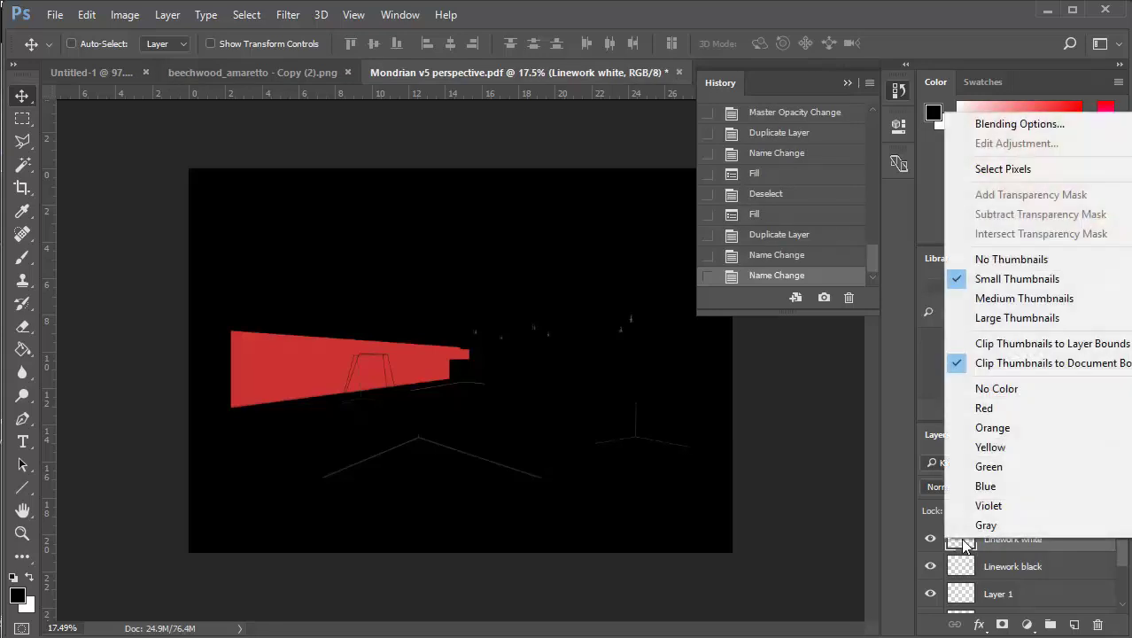
{"action": "left_click", "coordinate": [1002, 168]}
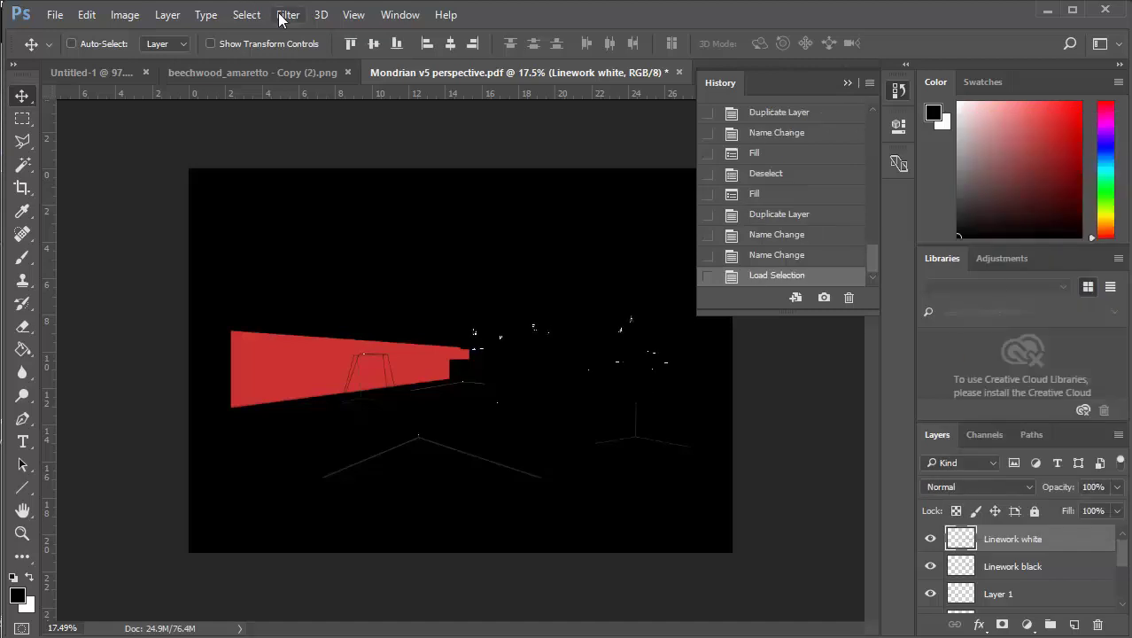
{"action": "left_click", "coordinate": [86, 14]}
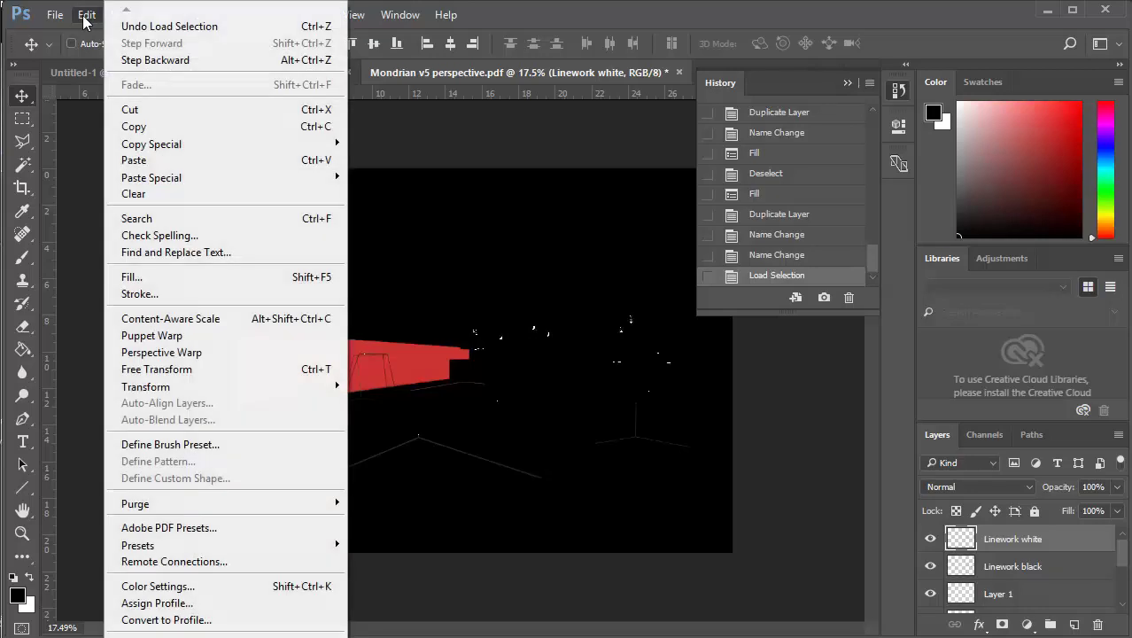
{"action": "left_click", "coordinate": [126, 279]}
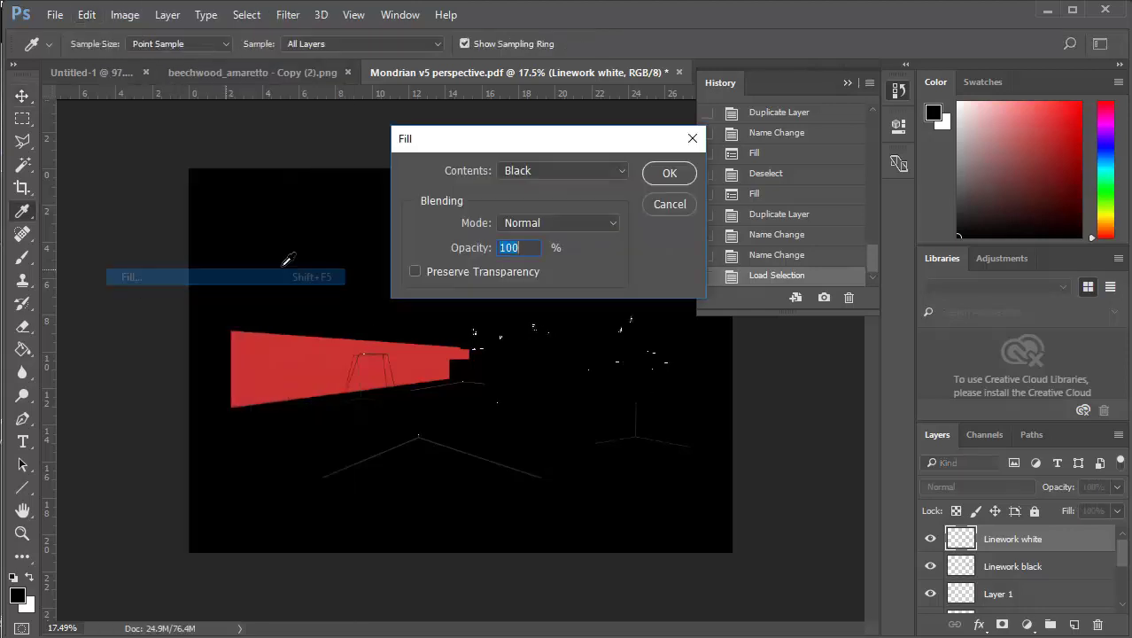
{"action": "left_click", "coordinate": [623, 172]}
{"action": "left_click", "coordinate": [620, 184]}
{"action": "left_click", "coordinate": [658, 203]}
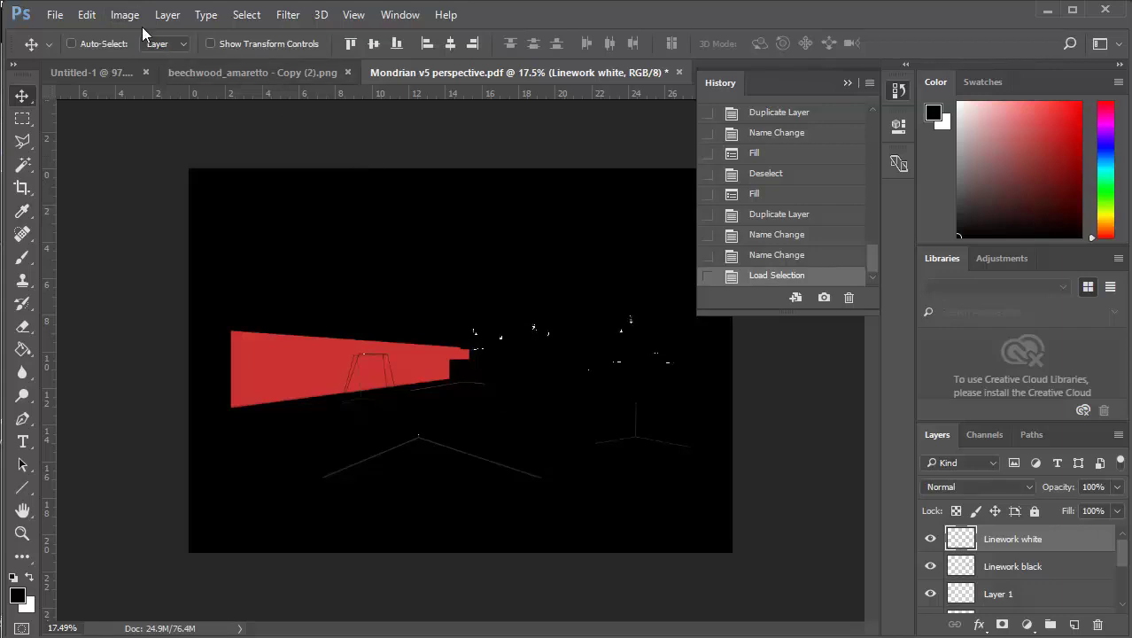
{"action": "left_click", "coordinate": [86, 14]}
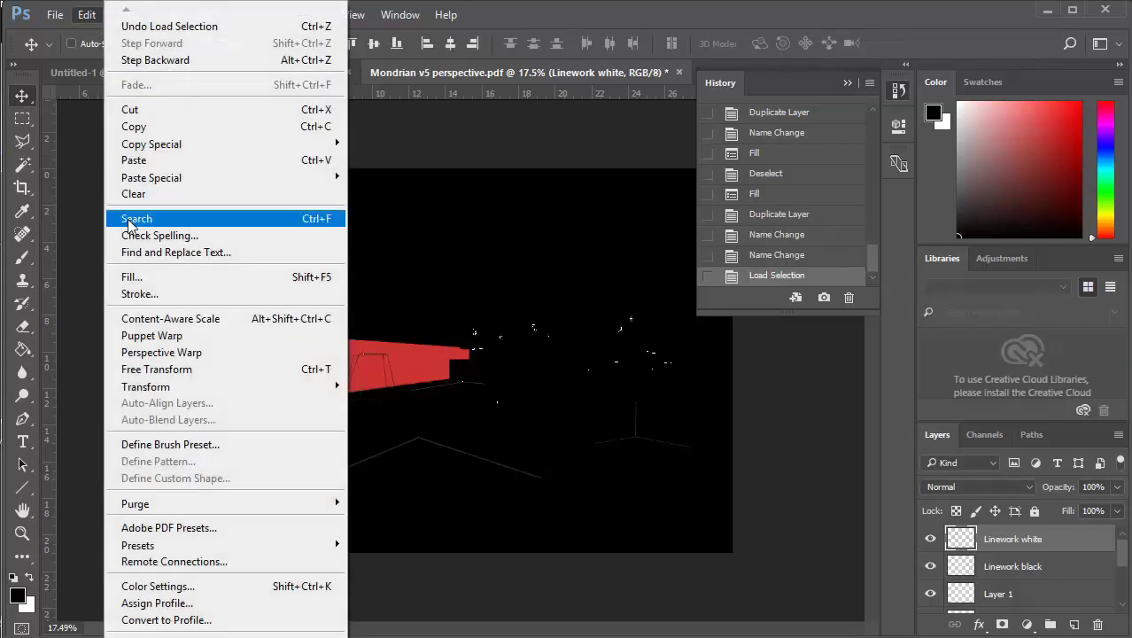
{"action": "left_click", "coordinate": [95, 21]}
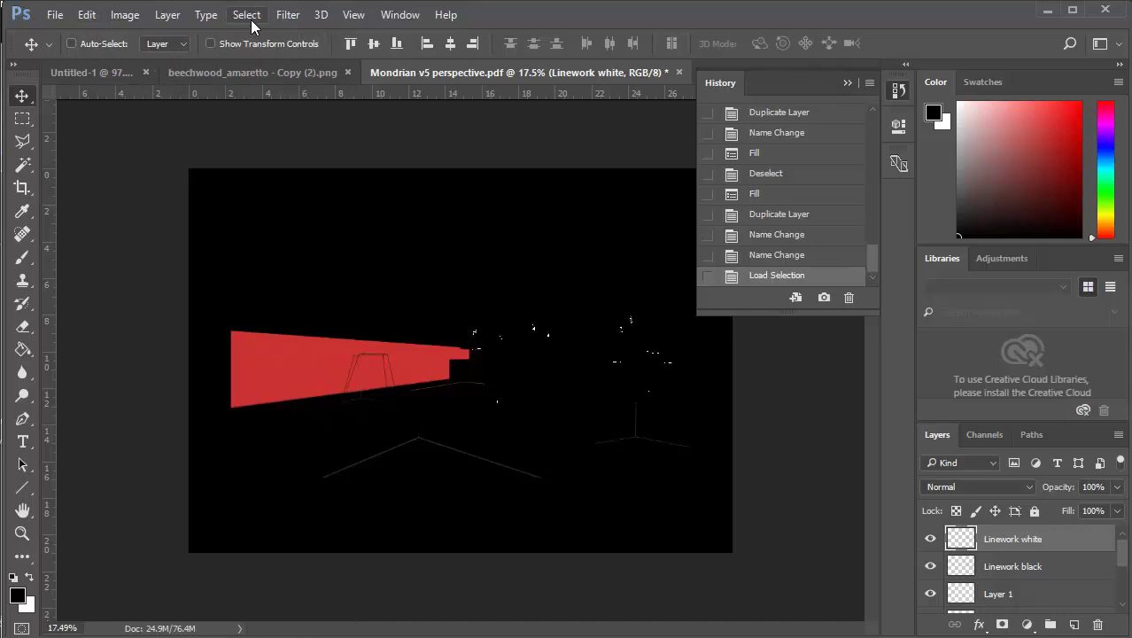
{"action": "left_click", "coordinate": [250, 19]}
{"action": "left_click", "coordinate": [263, 51]}
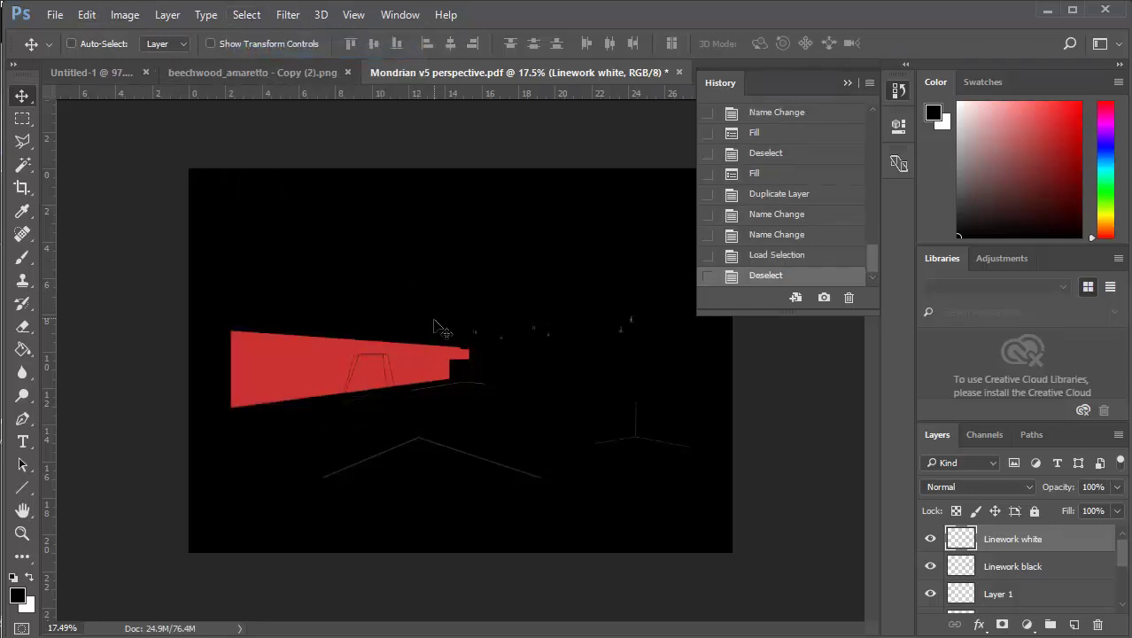
Invert the colours of the Linework white layer
{"action": "left_click", "coordinate": [122, 16]}
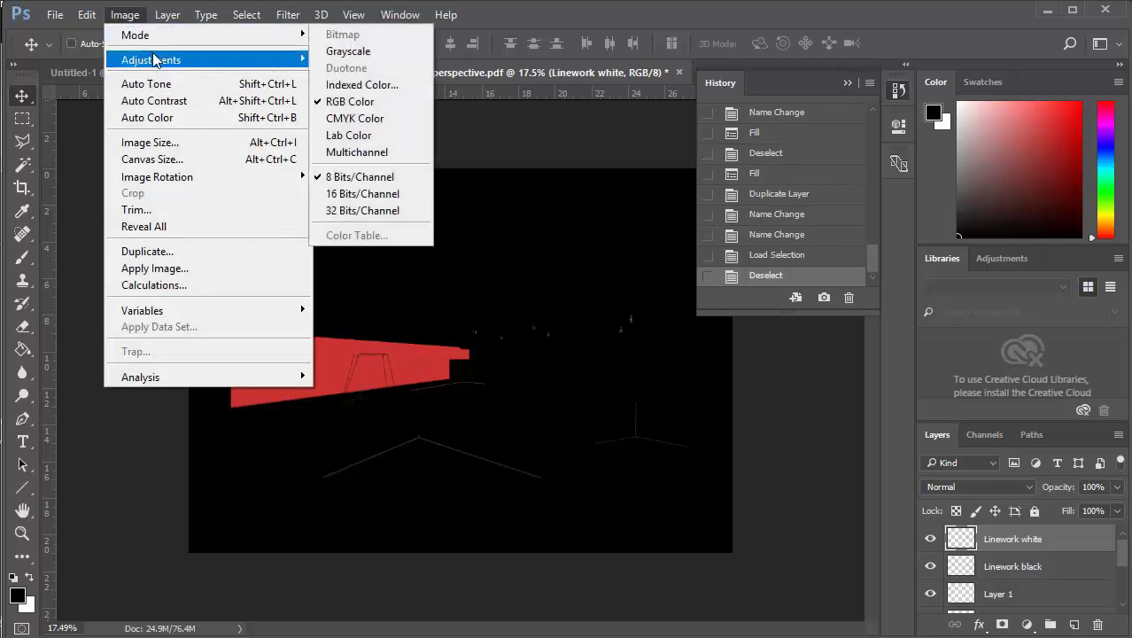
{"action": "mouse_move", "coordinate": [157, 58]}
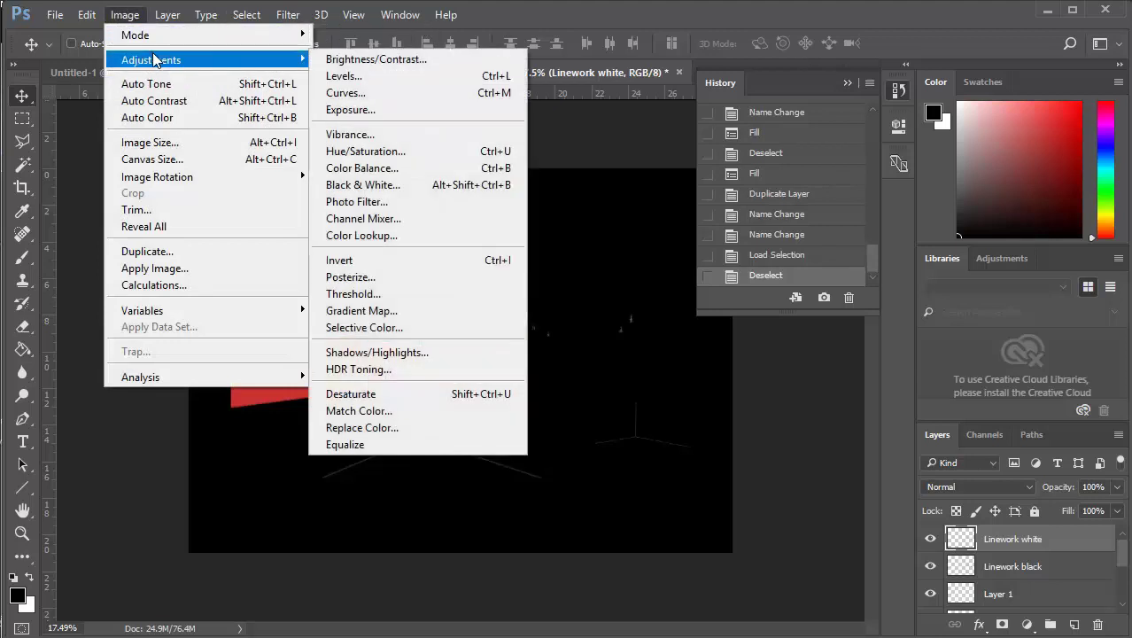
{"action": "left_click", "coordinate": [375, 264]}
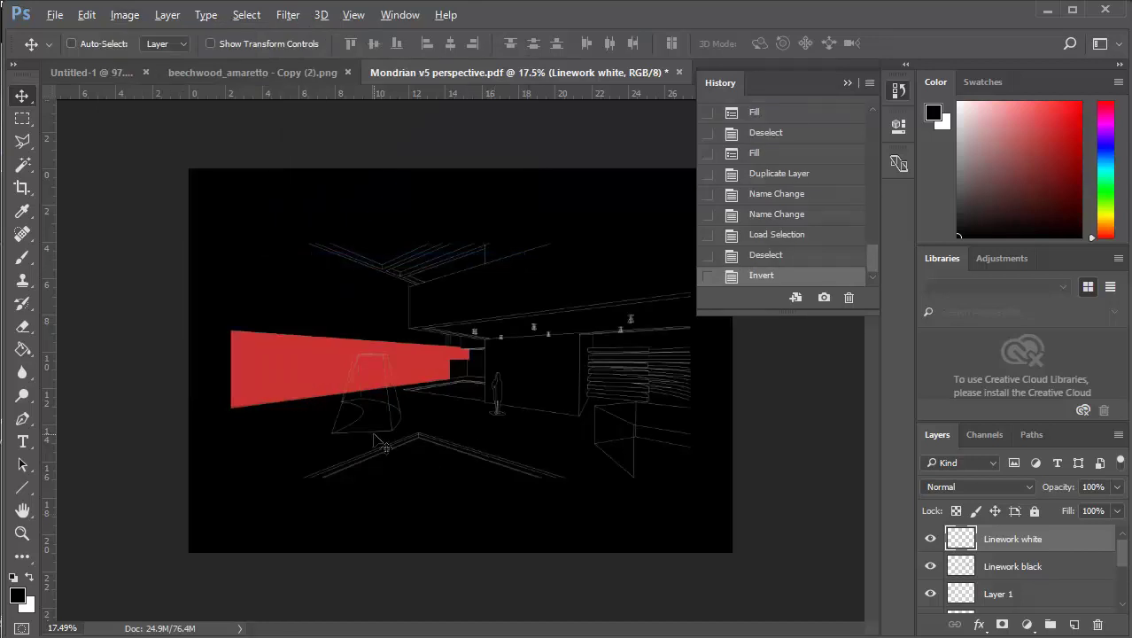
Examine the white linework up close around the tapered object and along the edges of the red wall
{"action": "scroll", "coordinate": [374, 434], "scroll_direction": "up", "scroll_amount": 10}
{"action": "scroll", "coordinate": [306, 478], "scroll_direction": "up", "scroll_amount": 2}
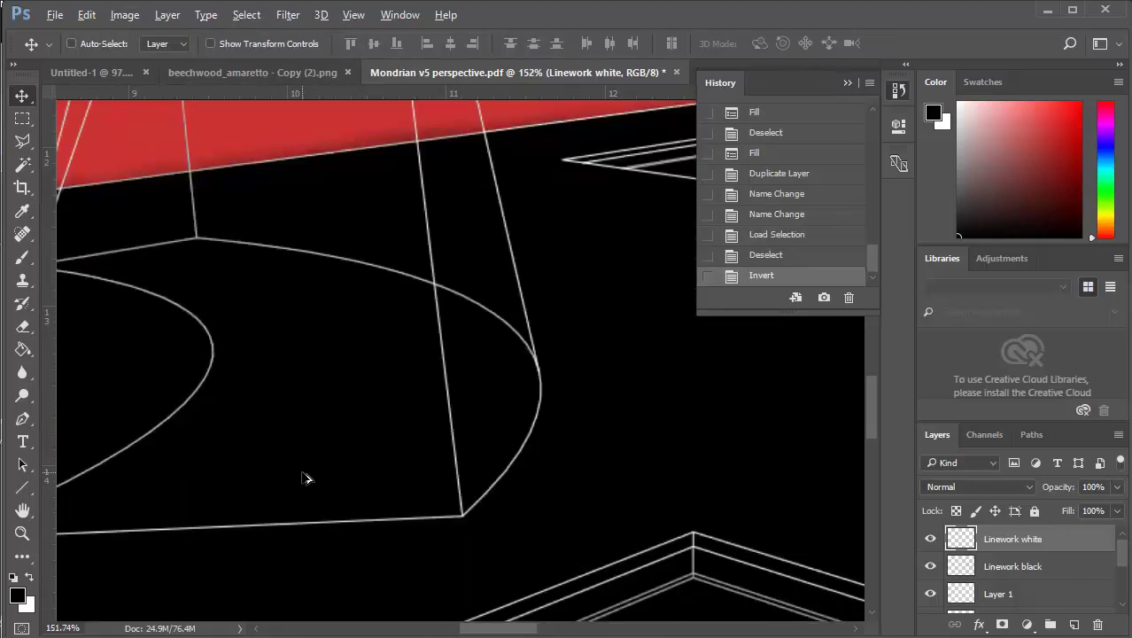
{"action": "scroll", "coordinate": [465, 510], "scroll_direction": "up", "scroll_amount": 3}
{"action": "scroll", "coordinate": [459, 538], "scroll_direction": "up", "scroll_amount": 2}
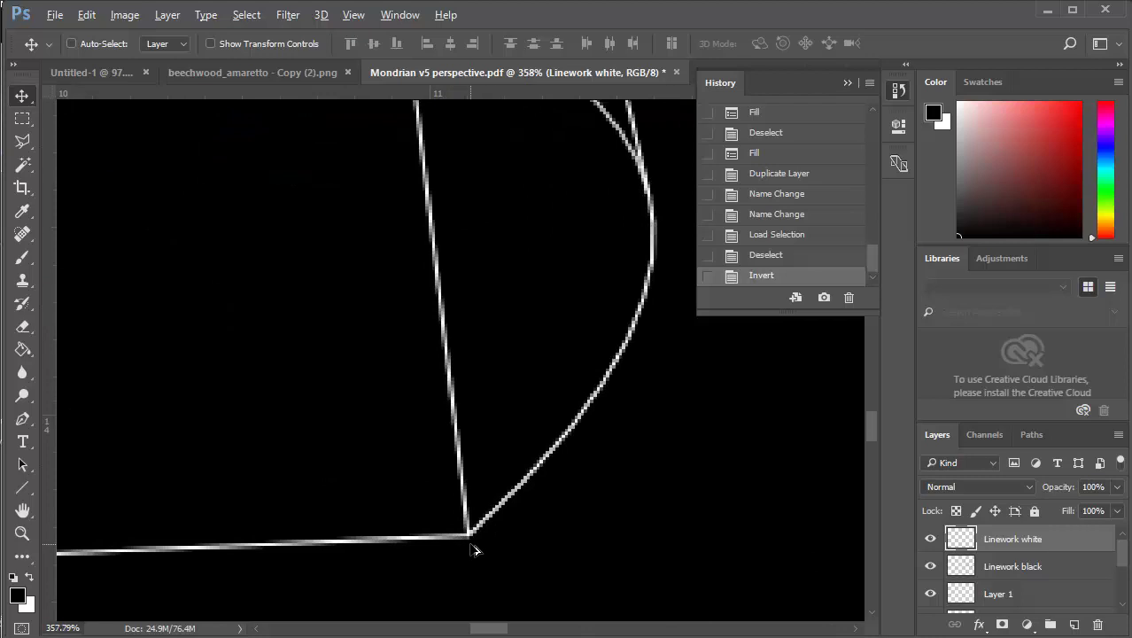
{"action": "scroll", "coordinate": [421, 457], "scroll_direction": "down", "scroll_amount": 7}
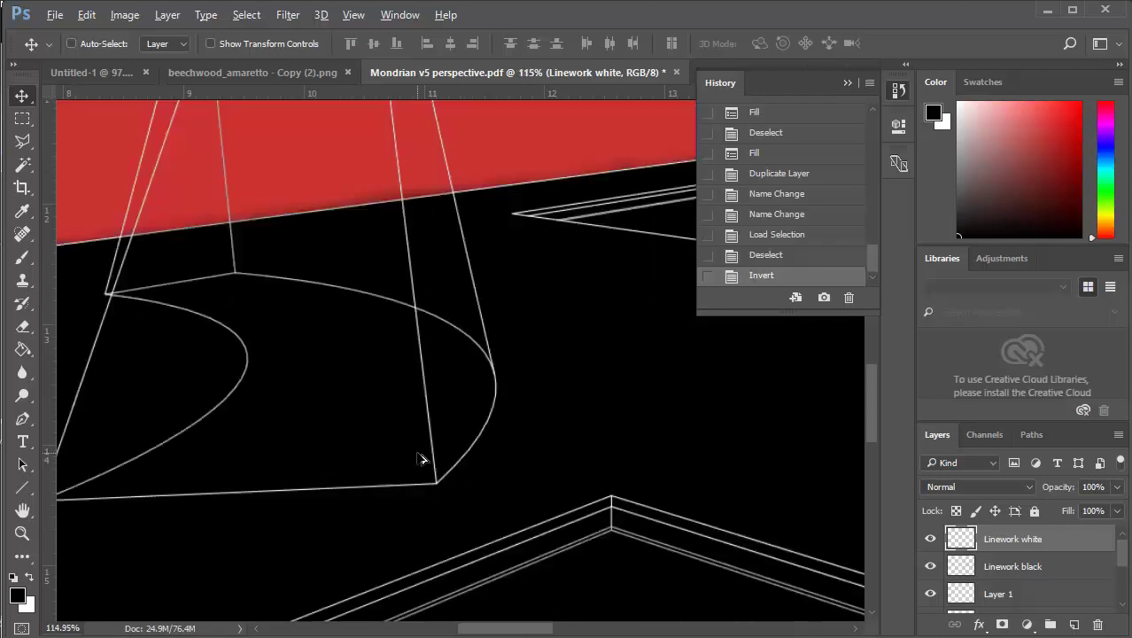
{"action": "scroll", "coordinate": [561, 496], "scroll_direction": "down", "scroll_amount": 1}
{"action": "scroll", "coordinate": [458, 384], "scroll_direction": "down", "scroll_amount": 1}
{"action": "scroll", "coordinate": [467, 333], "scroll_direction": "down", "scroll_amount": 1}
{"action": "scroll", "coordinate": [457, 475], "scroll_direction": "down", "scroll_amount": 2}
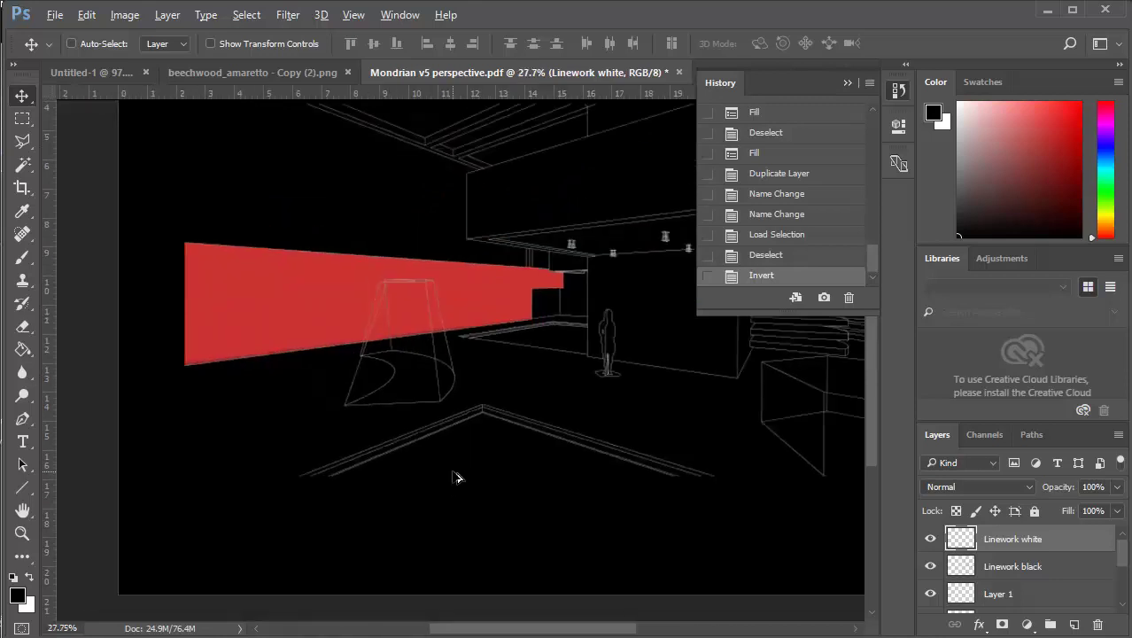
{"action": "scroll", "coordinate": [237, 367], "scroll_direction": "up", "scroll_amount": 2}
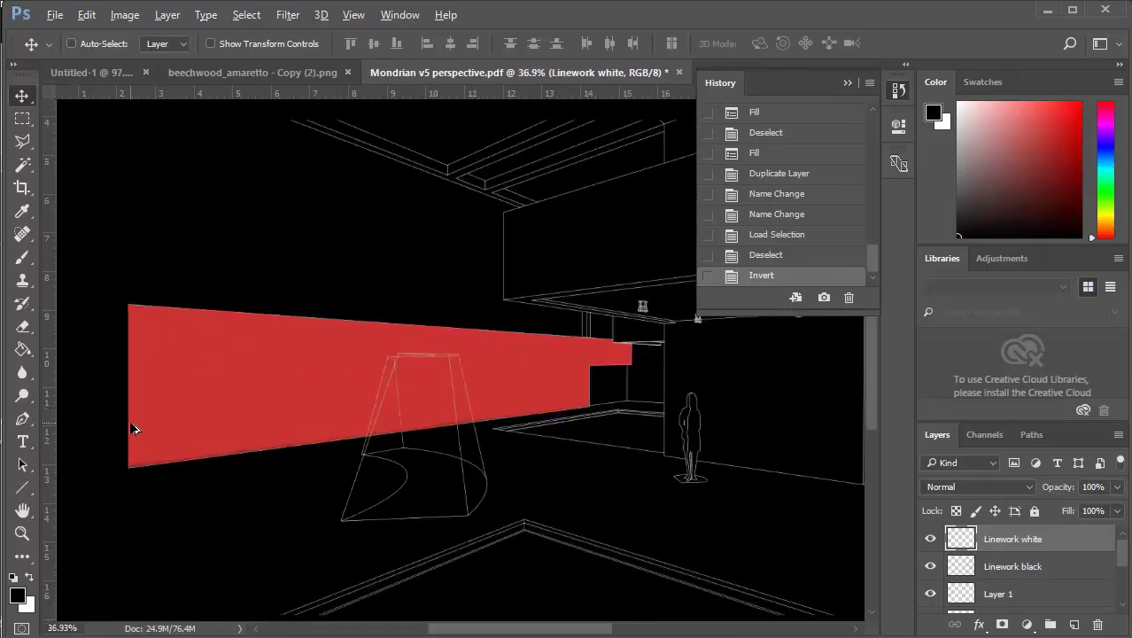
{"action": "scroll", "coordinate": [507, 392], "scroll_direction": "down", "scroll_amount": 2}
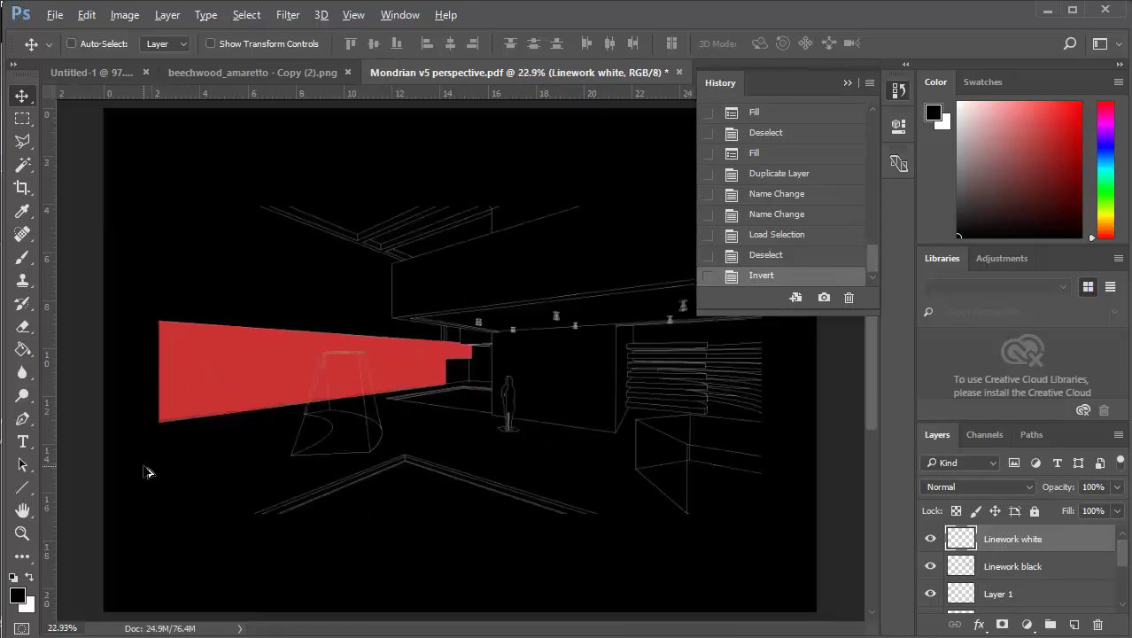
{"action": "scroll", "coordinate": [443, 383], "scroll_direction": "up", "scroll_amount": 4}
{"action": "scroll", "coordinate": [431, 377], "scroll_direction": "up", "scroll_amount": 2}
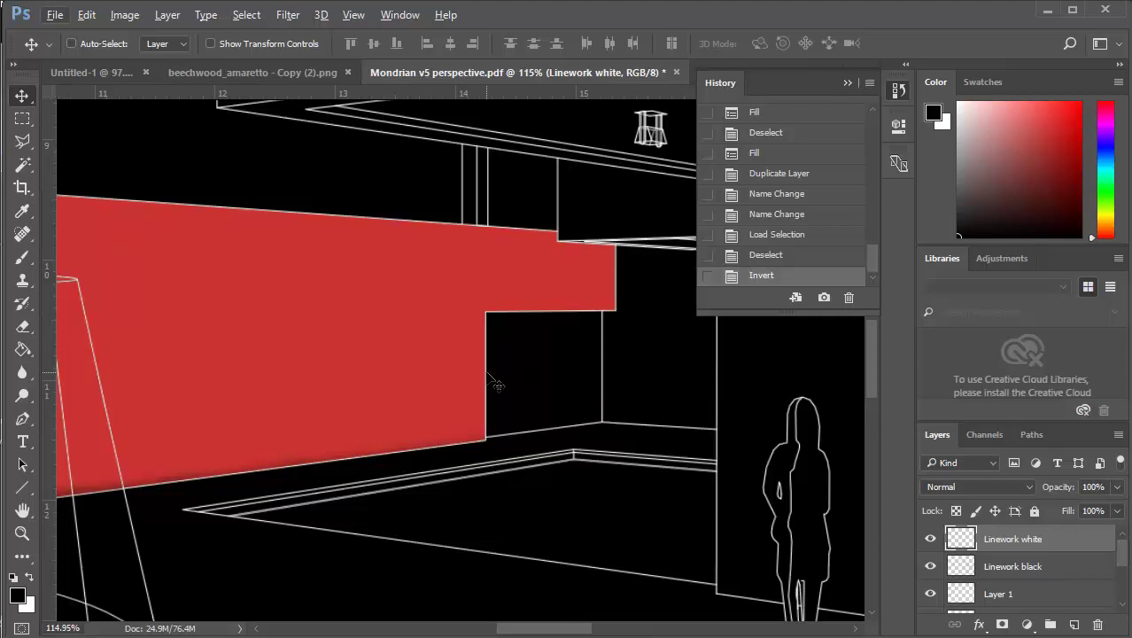
Rename the Multiply layer Layer 1 as Shadows dark
{"action": "left_click", "coordinate": [957, 574]}
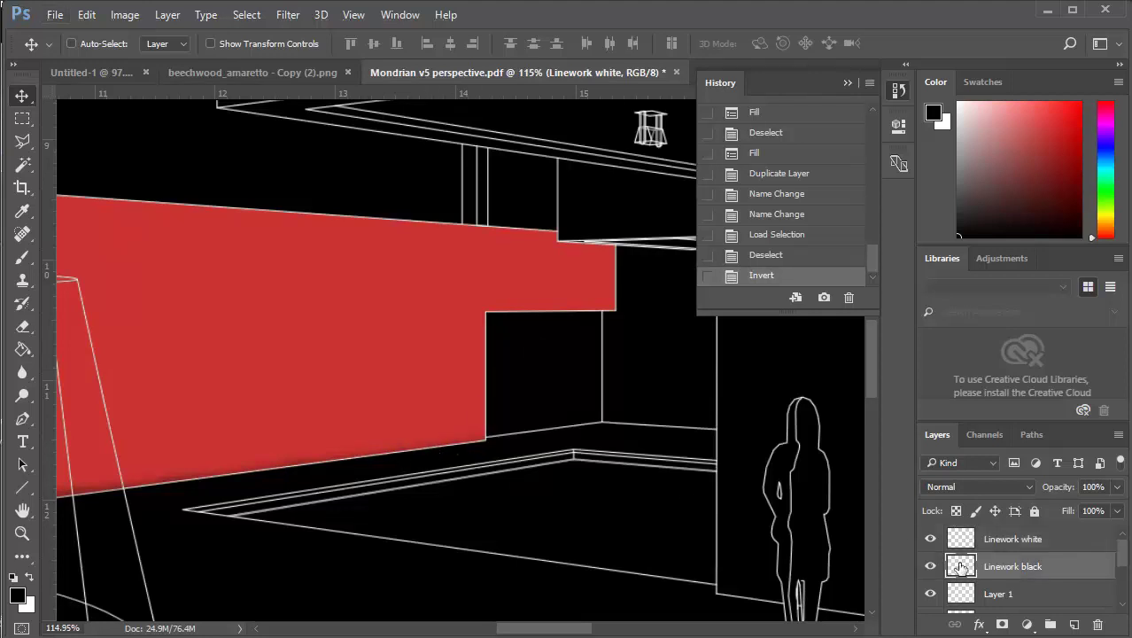
{"action": "scroll", "coordinate": [1121, 569], "scroll_direction": "down", "scroll_amount": 2}
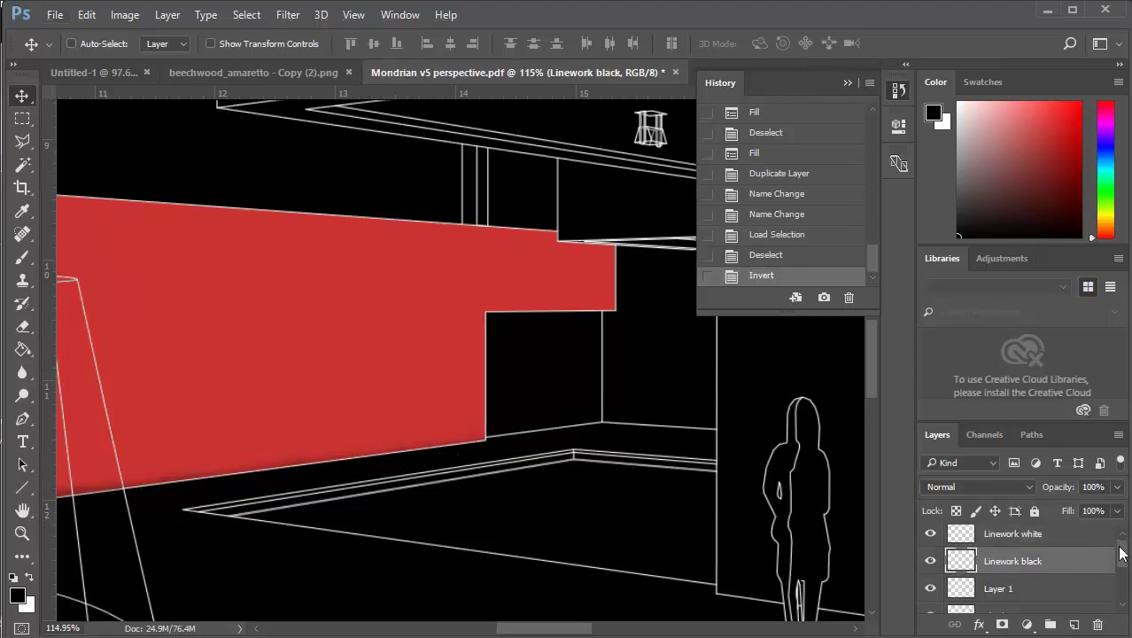
{"action": "left_click", "coordinate": [1066, 545]}
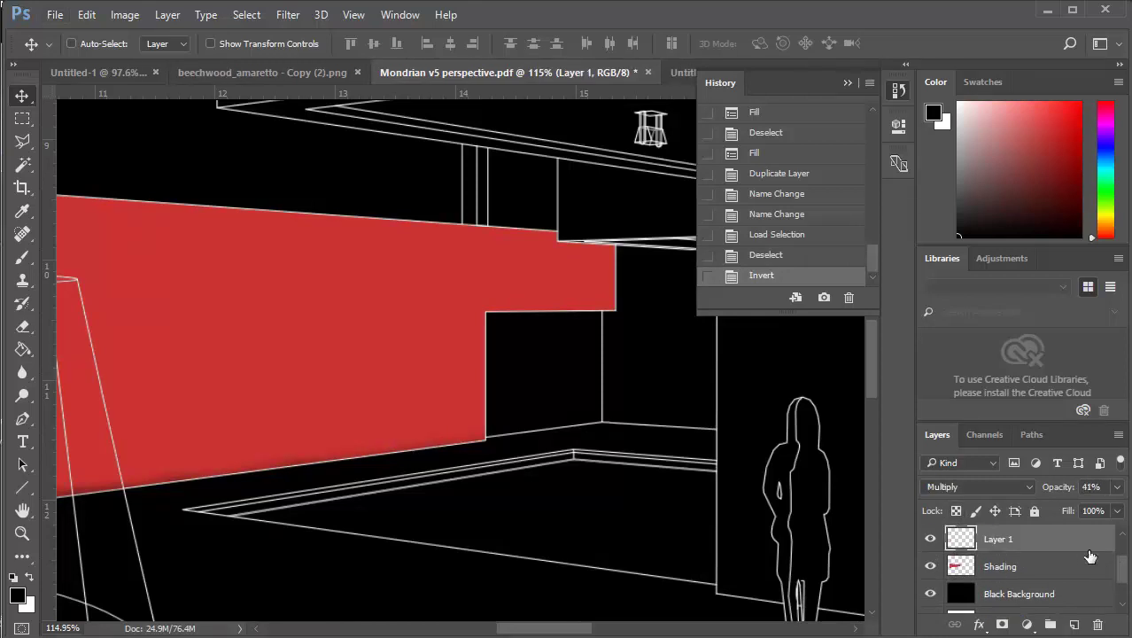
{"action": "scroll", "coordinate": [1123, 578], "scroll_direction": "up", "scroll_amount": 1}
{"action": "double_click", "coordinate": [1001, 560]}
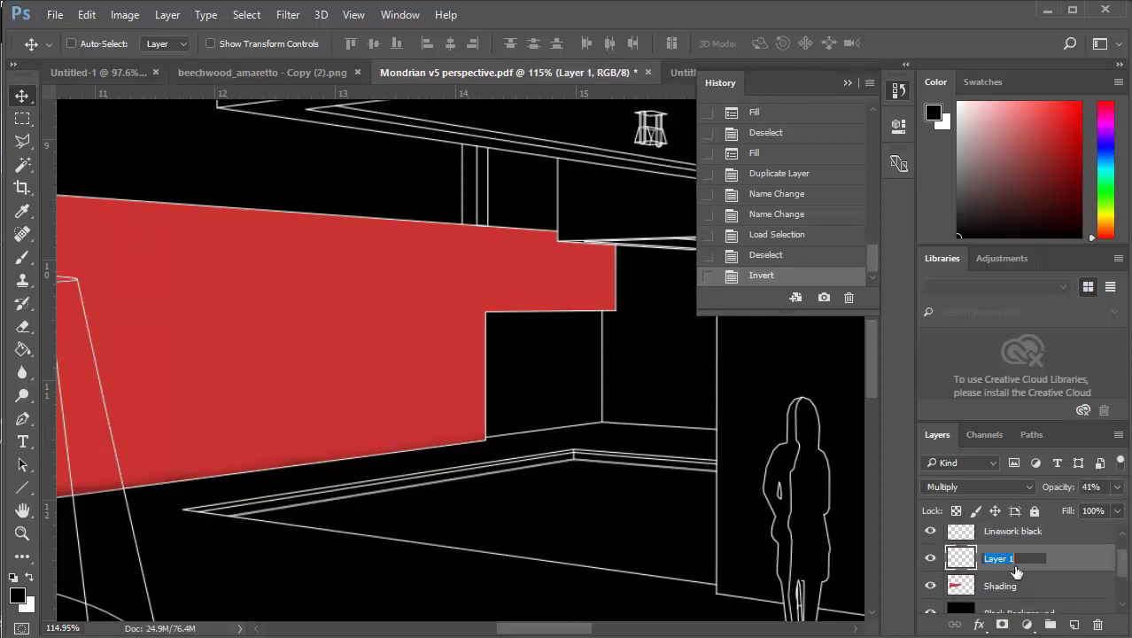
{"action": "type", "text": "Shadows dark"}
{"action": "key", "text": "Return"}
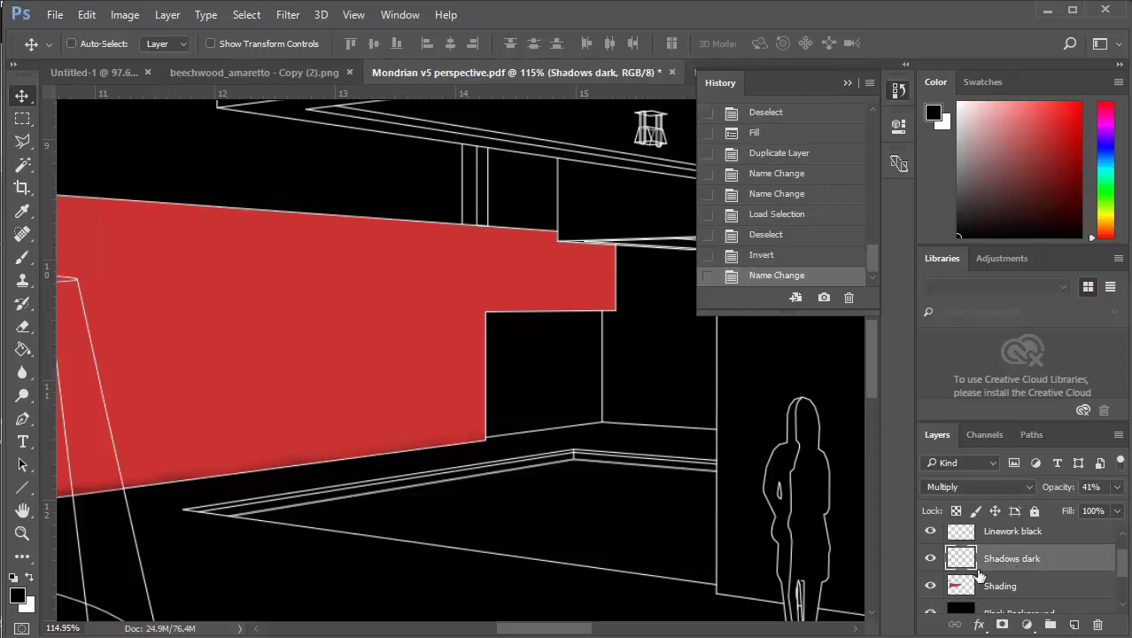
Duplicate the Shadows dark layer, and hide the original together with the Linework black layer
{"action": "left_click_drag", "start_coordinate": [956, 560], "coordinate": [1073, 624]}
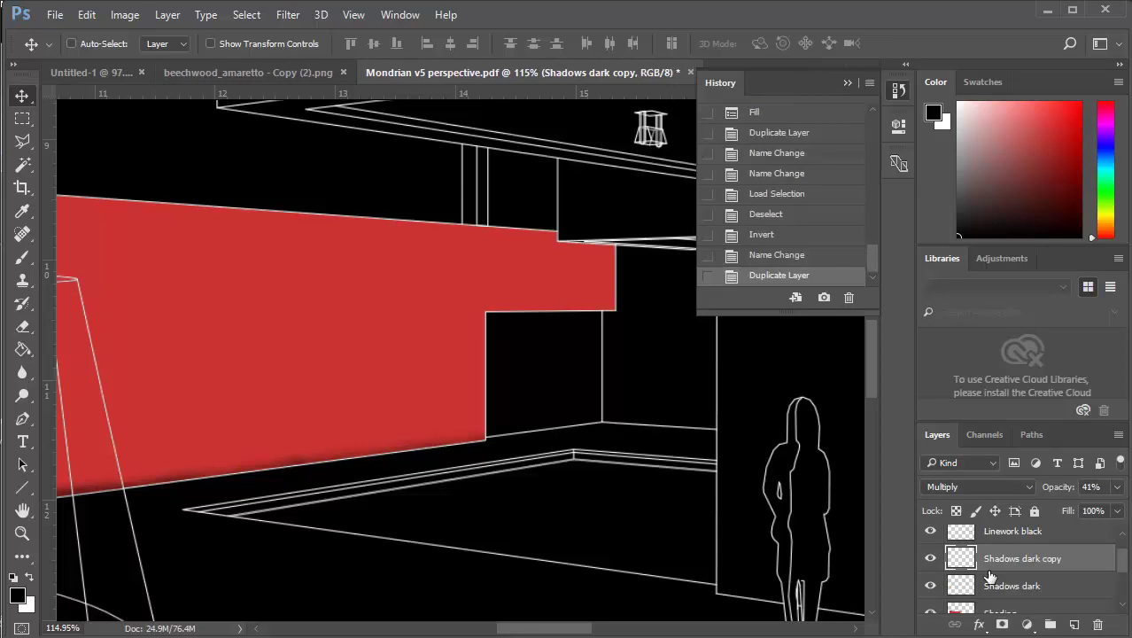
{"action": "left_click", "coordinate": [930, 587]}
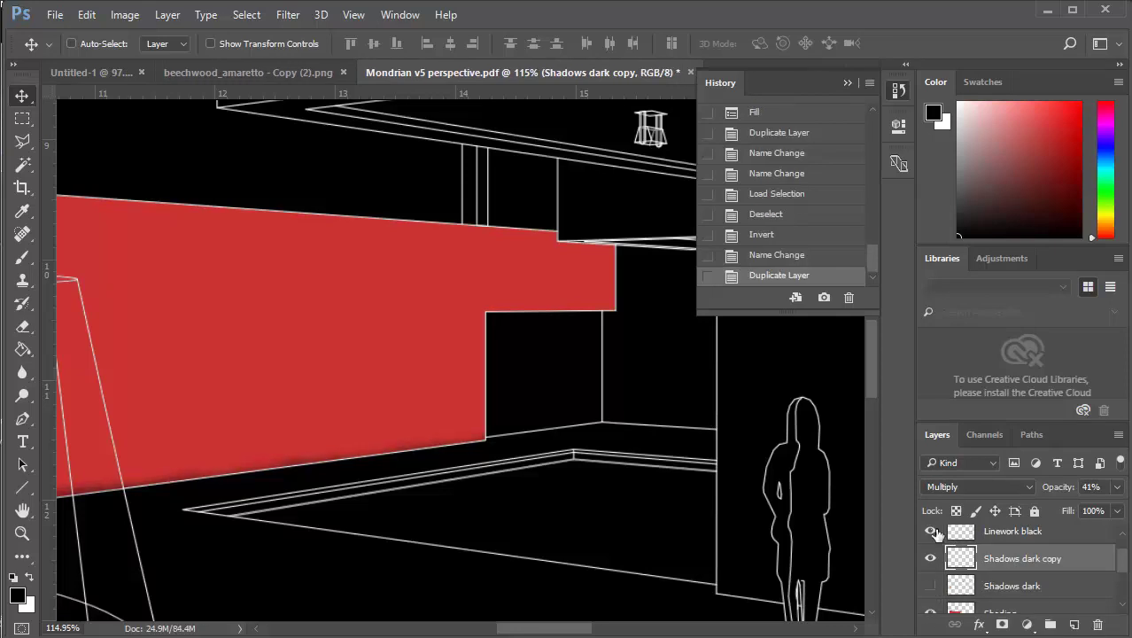
{"action": "left_click", "coordinate": [931, 532]}
Rename the copy of the Shadows dark layer Shadows light
{"action": "double_click", "coordinate": [1021, 561]}
{"action": "left_click_drag", "start_coordinate": [1024, 560], "coordinate": [1081, 562]}
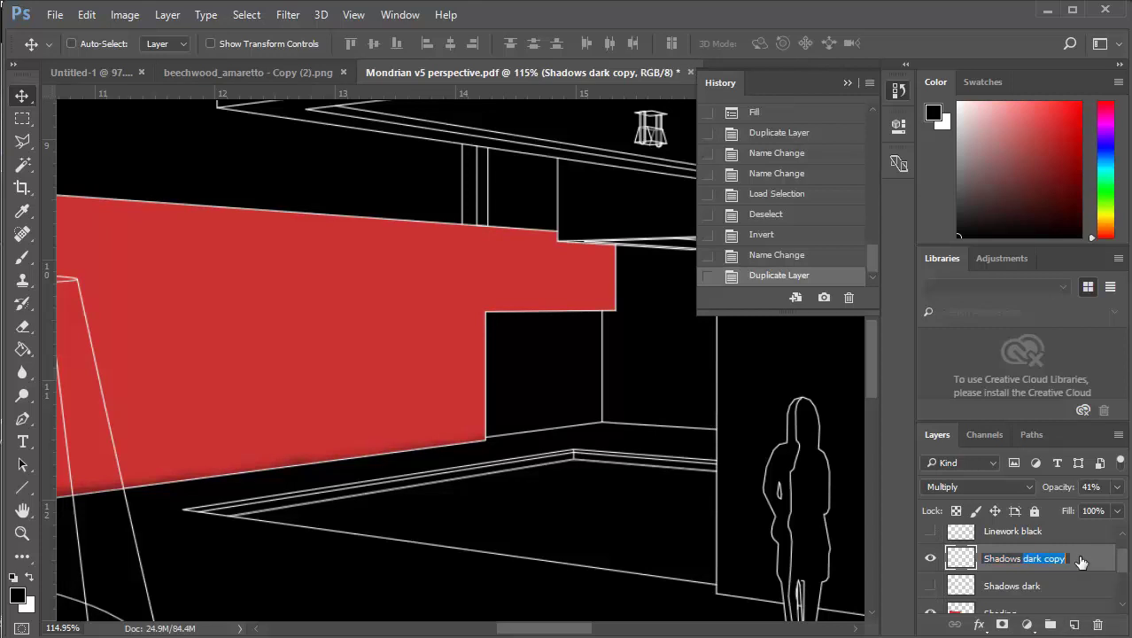
{"action": "type", "text": "light"}
{"action": "key", "text": "Return"}
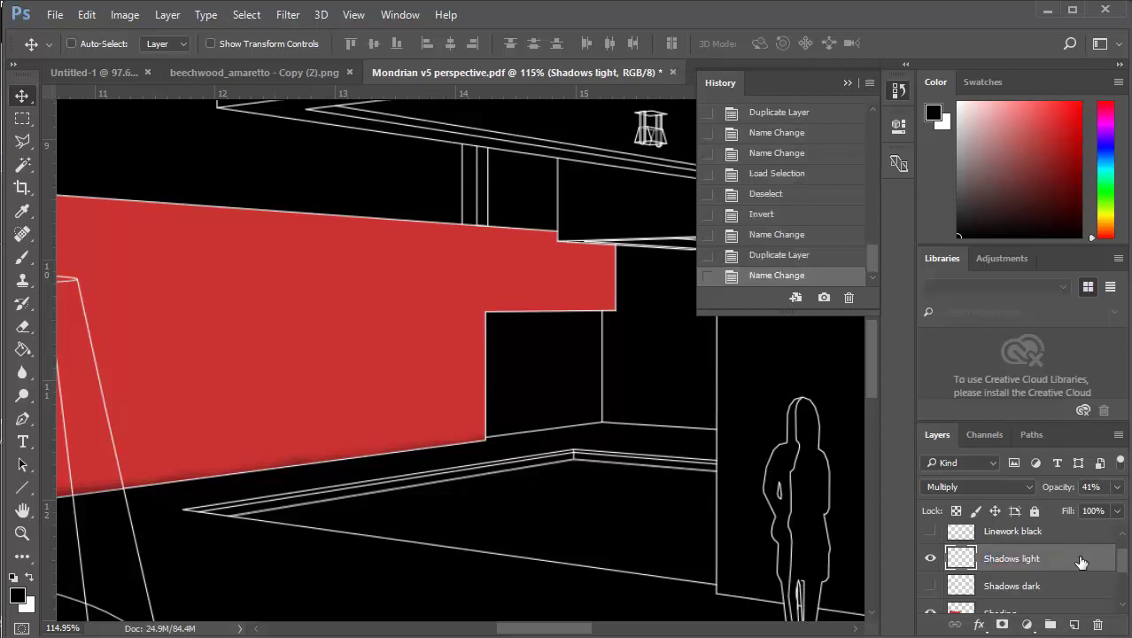
Invert the colours of the Shadows light layer
{"action": "left_click", "coordinate": [131, 16]}
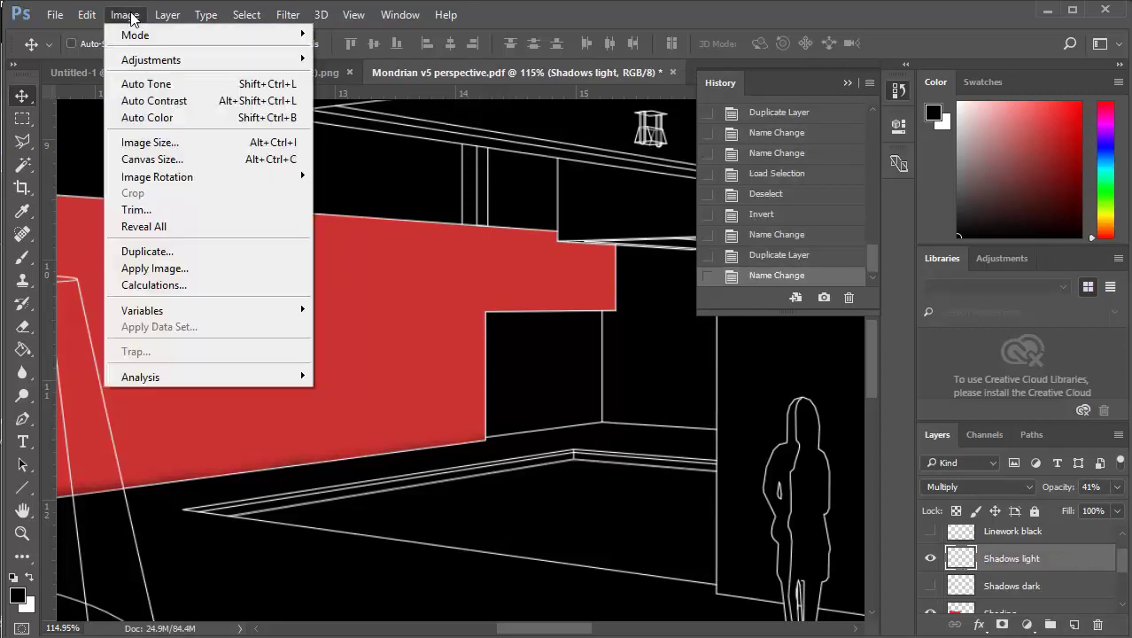
{"action": "mouse_move", "coordinate": [155, 60]}
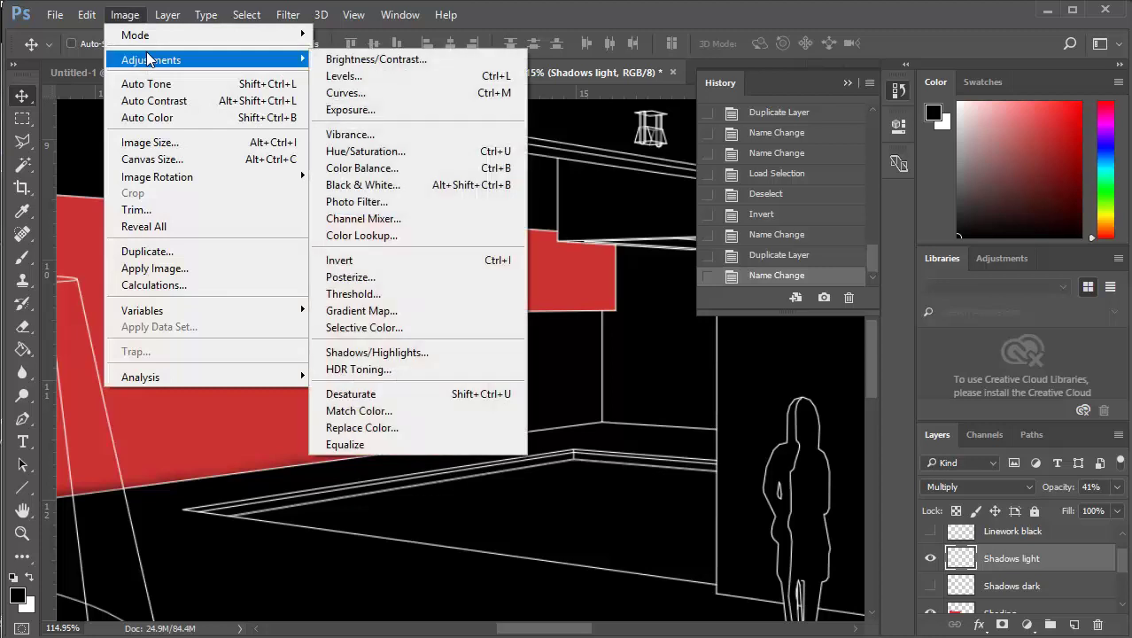
{"action": "left_click", "coordinate": [340, 260]}
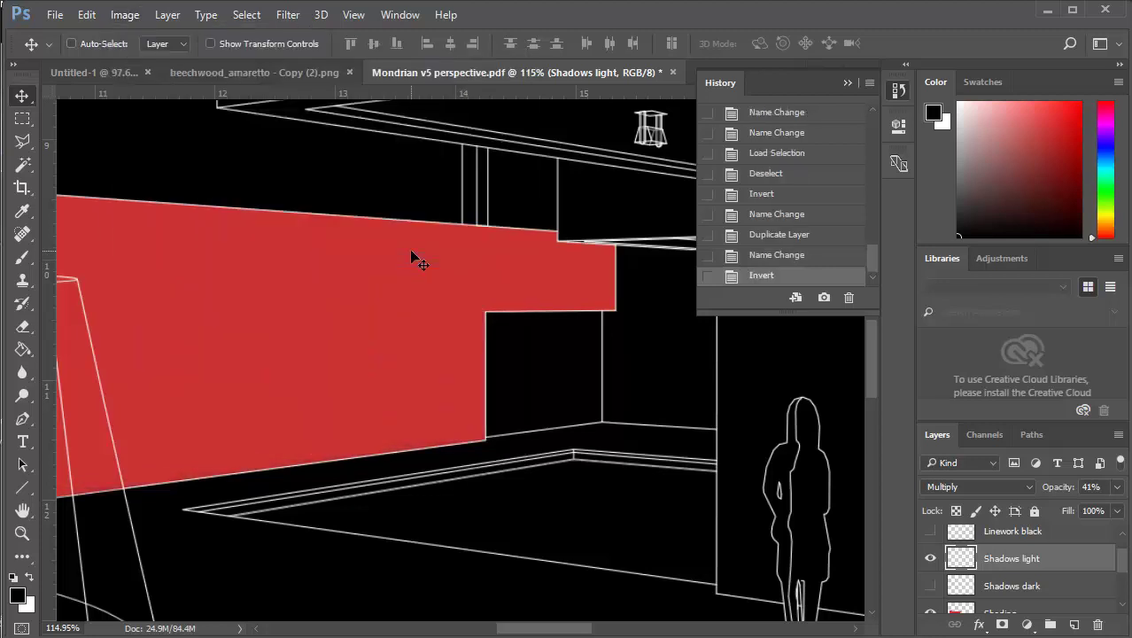
Set the Shadows light layer's blending mode to Soft Light and its opacity to 100%
{"action": "left_click", "coordinate": [1015, 486]}
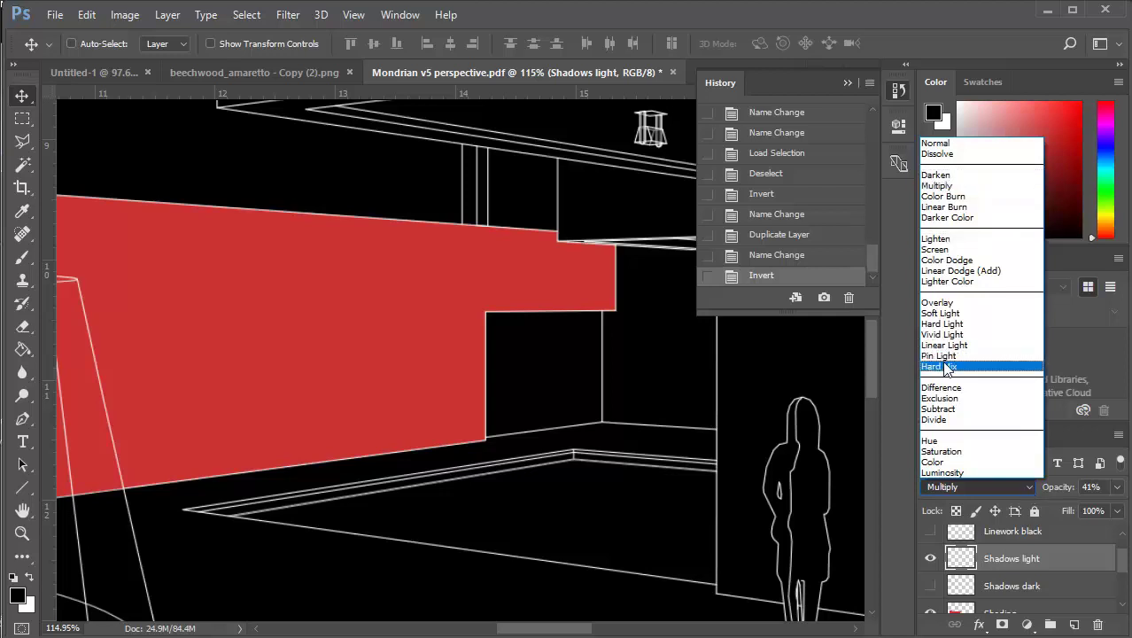
{"action": "left_click", "coordinate": [947, 314]}
{"action": "left_click_drag", "start_coordinate": [1118, 488], "coordinate": [1117, 512]}
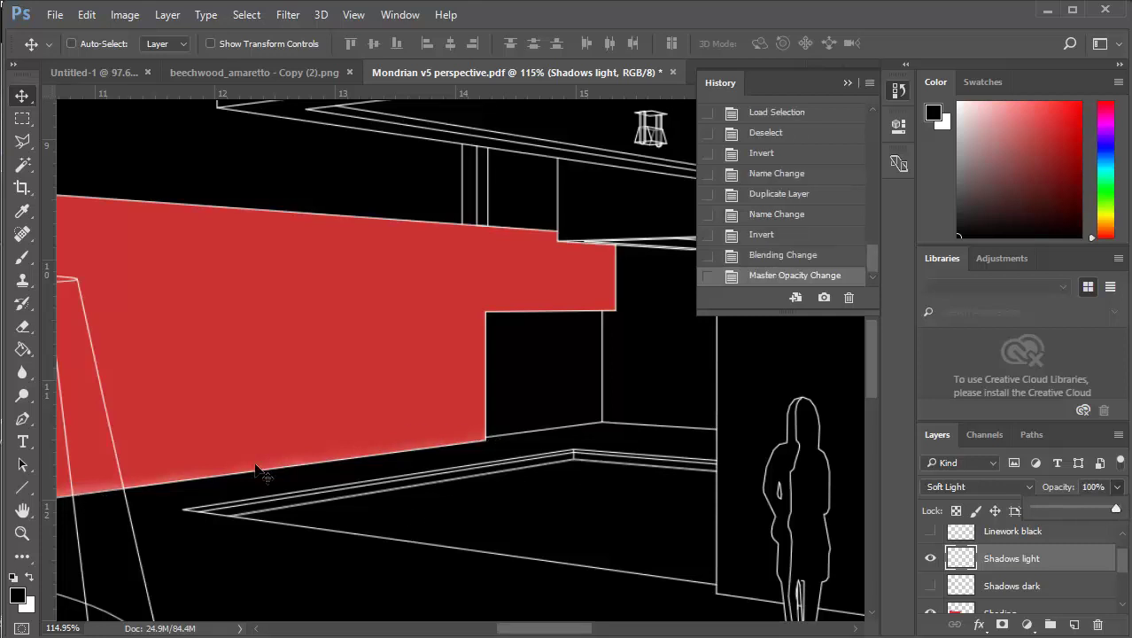
{"action": "left_click", "coordinate": [560, 506]}
Brush a soft white highlight onto the Shadows light layer in the red wall's lower corner beside the black opening
{"action": "scroll", "coordinate": [459, 430], "scroll_direction": "up", "scroll_amount": 5}
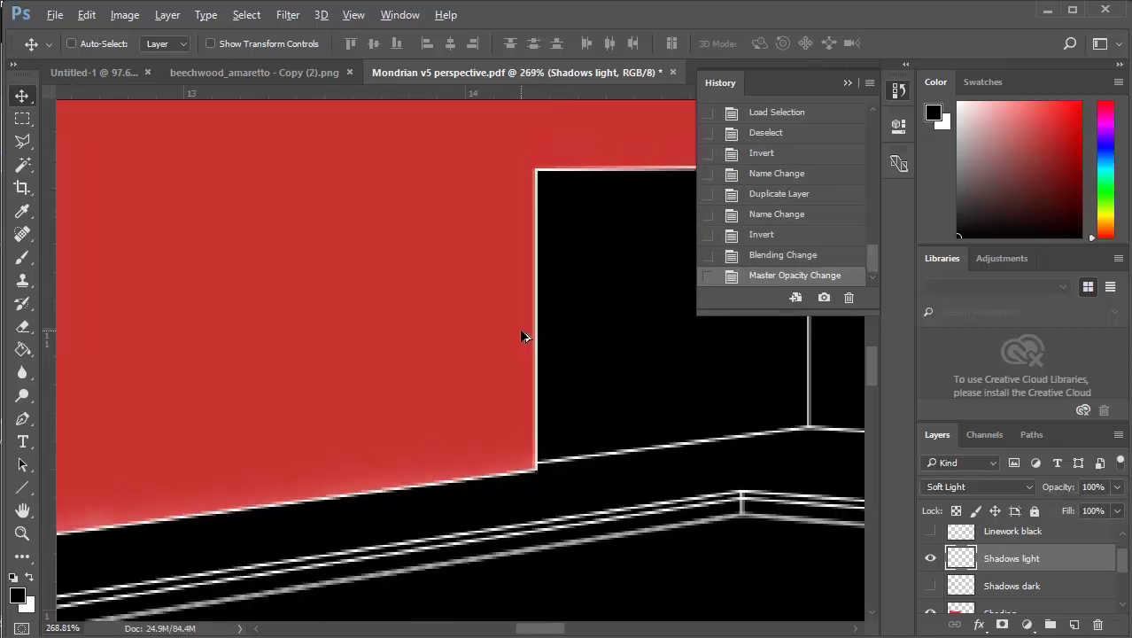
{"action": "scroll", "coordinate": [574, 217], "scroll_direction": "up", "scroll_amount": 3}
{"action": "scroll", "coordinate": [548, 270], "scroll_direction": "down", "scroll_amount": 3}
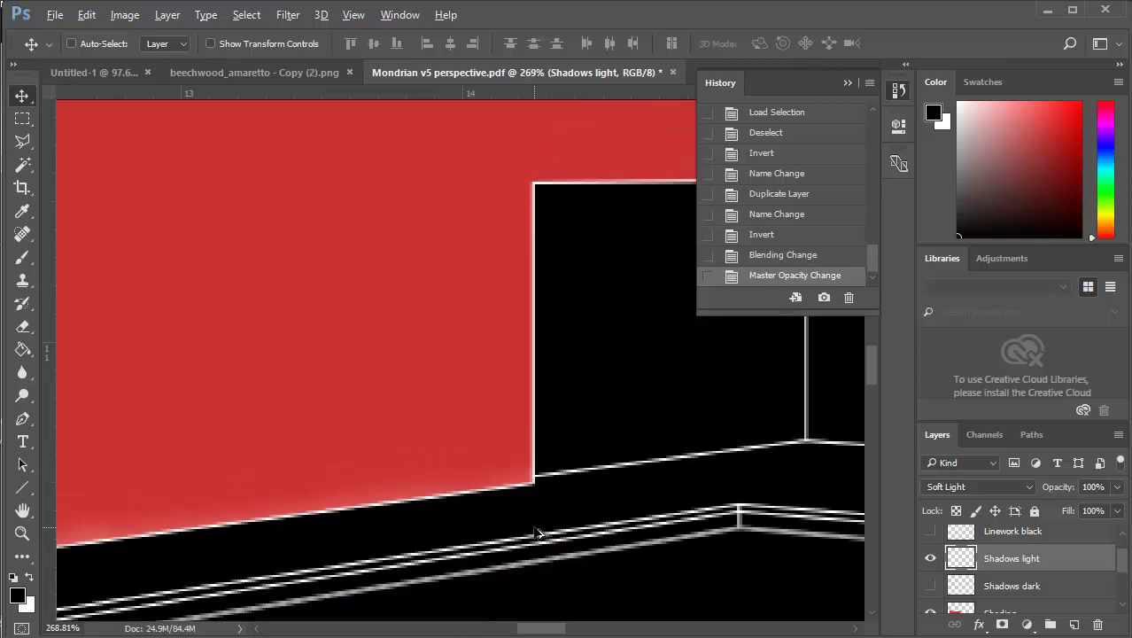
{"action": "left_click", "coordinate": [23, 259]}
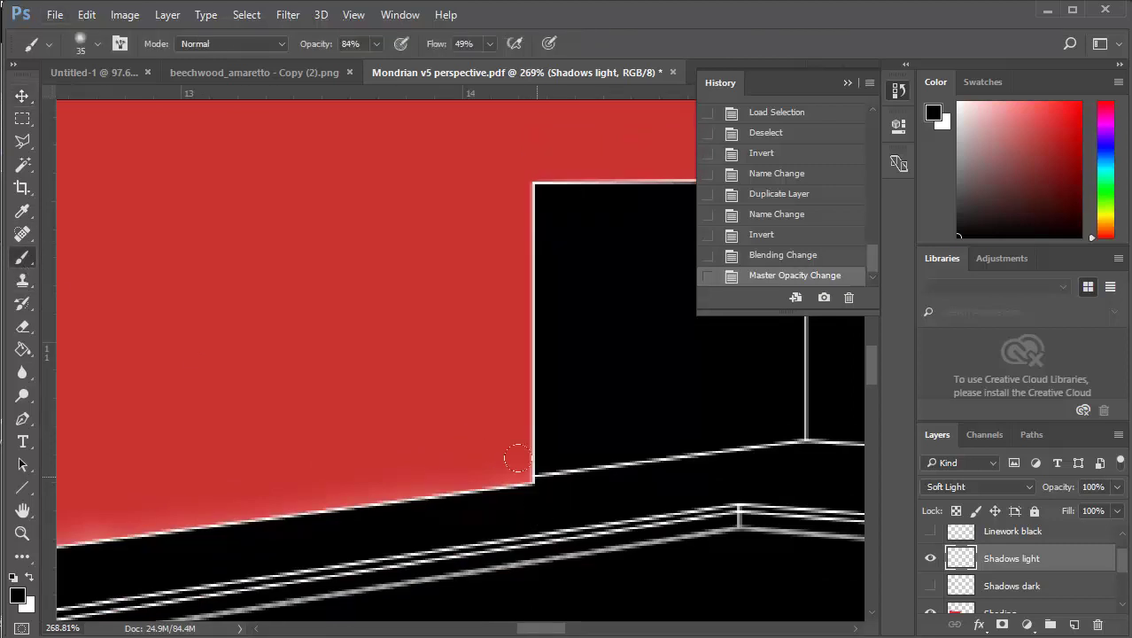
{"action": "left_click", "coordinate": [31, 578]}
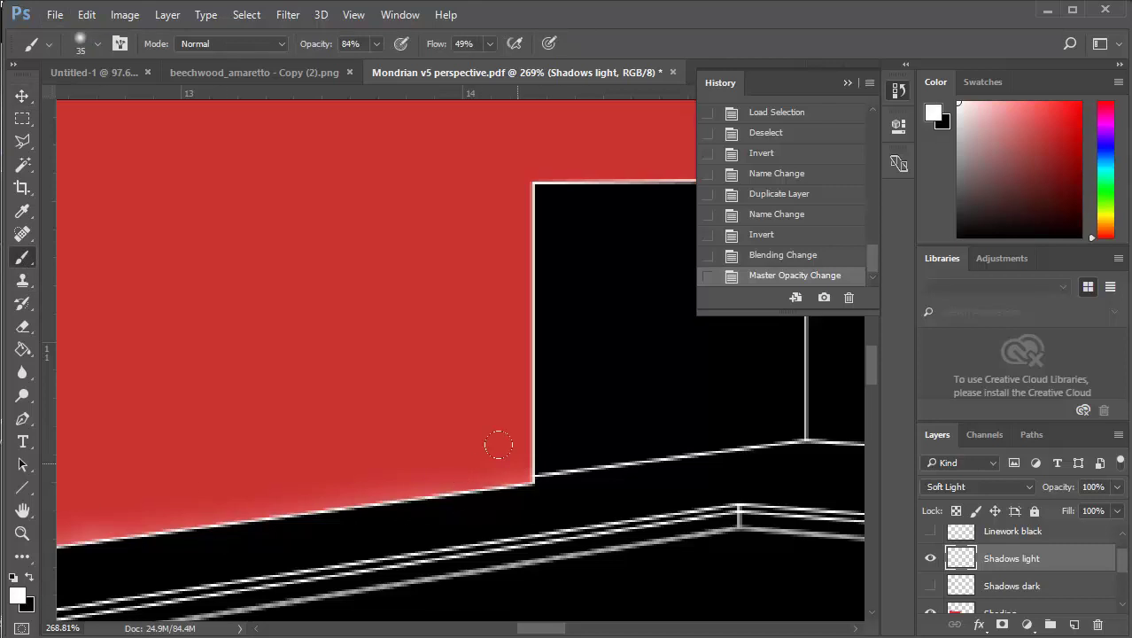
{"action": "mouse_move", "coordinate": [521, 467]}
{"action": "left_mouse_down"}
{"action": "mouse_move", "coordinate": [498, 433]}
{"action": "mouse_move", "coordinate": [473, 474]}
{"action": "mouse_move", "coordinate": [437, 475]}
{"action": "mouse_move", "coordinate": [532, 402]}
{"action": "mouse_move", "coordinate": [467, 489]}
{"action": "left_mouse_up"}
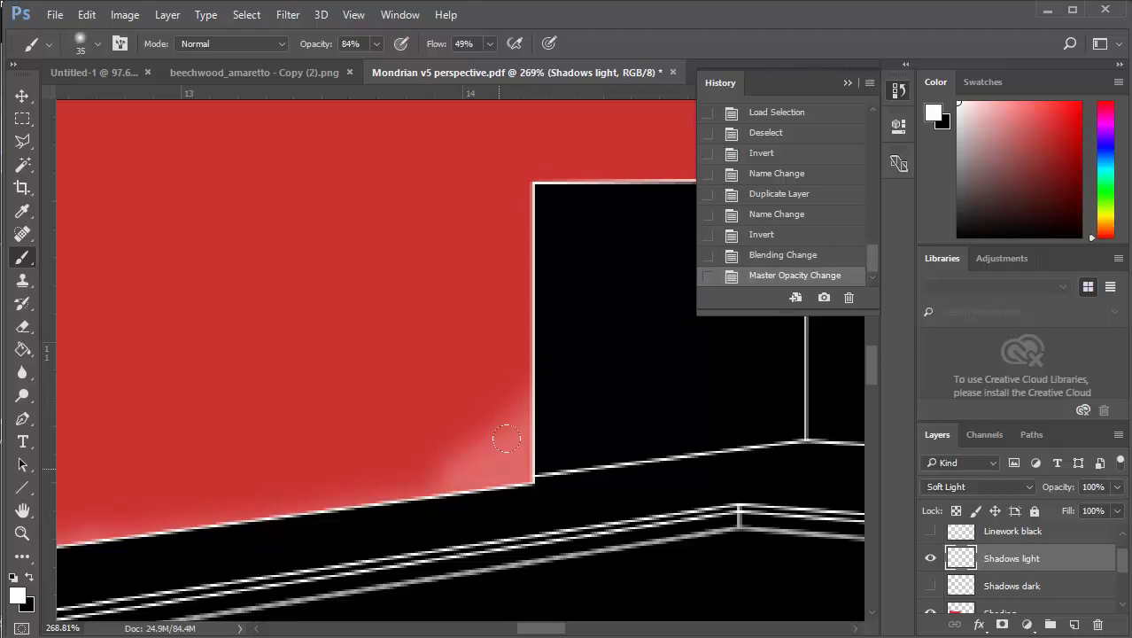
{"action": "left_click_drag", "start_coordinate": [480, 450], "coordinate": [499, 444]}
Raise the brush flow to 77% and extend the white highlight along the red wall's lower and vertical edges at that corner
{"action": "left_click", "coordinate": [489, 44]}
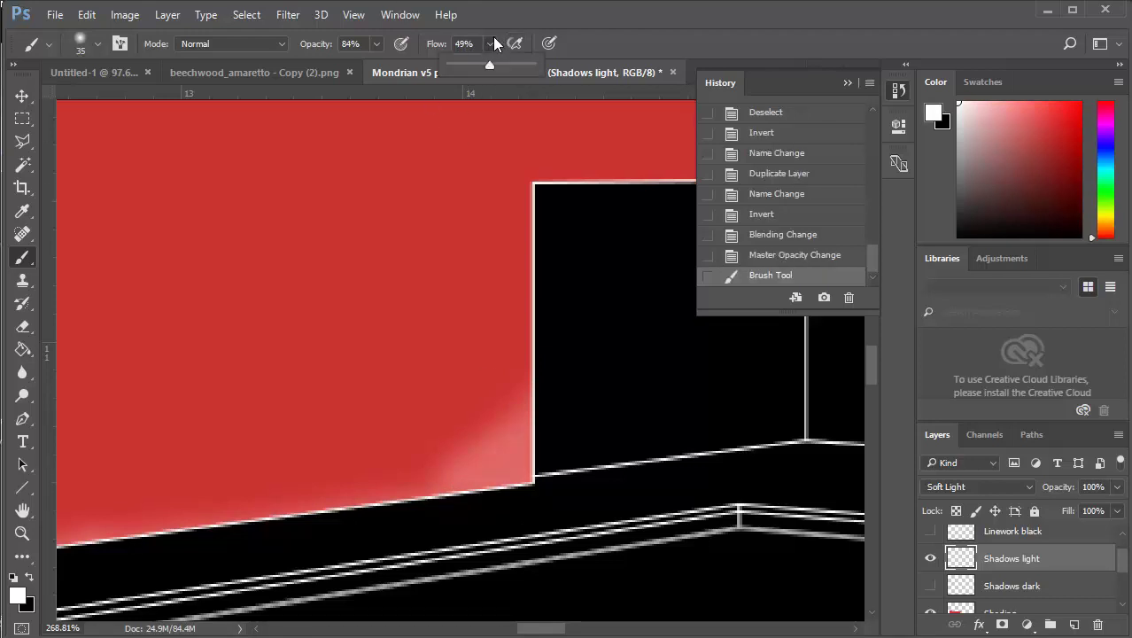
{"action": "left_click_drag", "start_coordinate": [493, 66], "coordinate": [512, 65]}
{"action": "left_click", "coordinate": [493, 47]}
{"action": "left_click", "coordinate": [430, 486]}
{"action": "left_click", "coordinate": [470, 449]}
{"action": "left_click", "coordinate": [494, 423]}
{"action": "left_click", "coordinate": [515, 394]}
{"action": "left_click", "coordinate": [519, 372]}
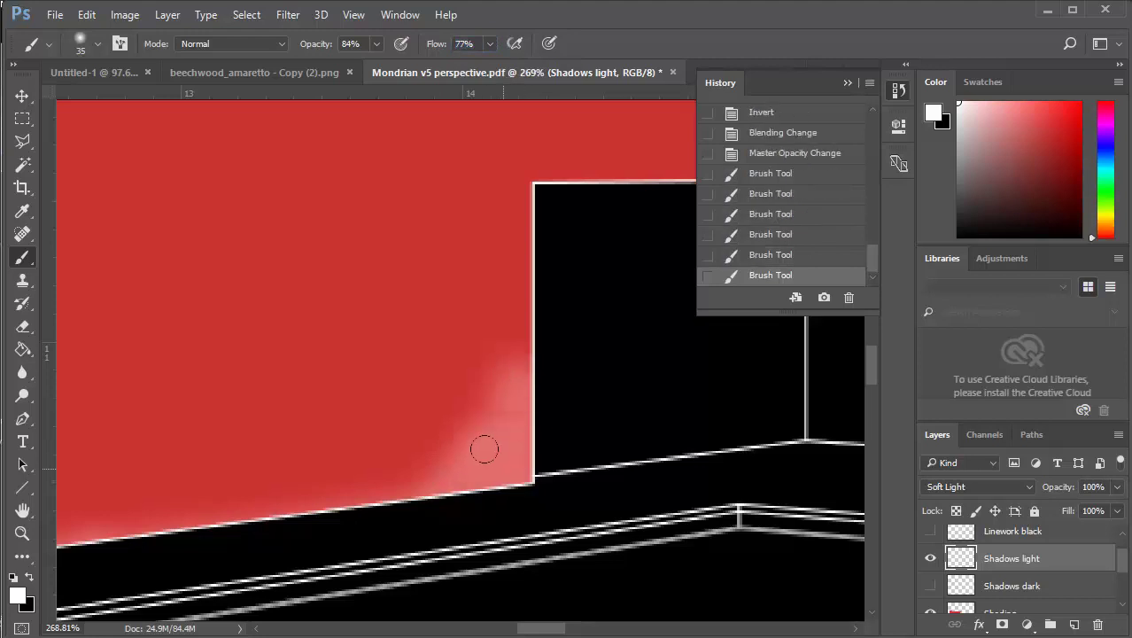
{"action": "left_click", "coordinate": [418, 482]}
{"action": "left_click", "coordinate": [458, 468]}
{"action": "left_click", "coordinate": [501, 447]}
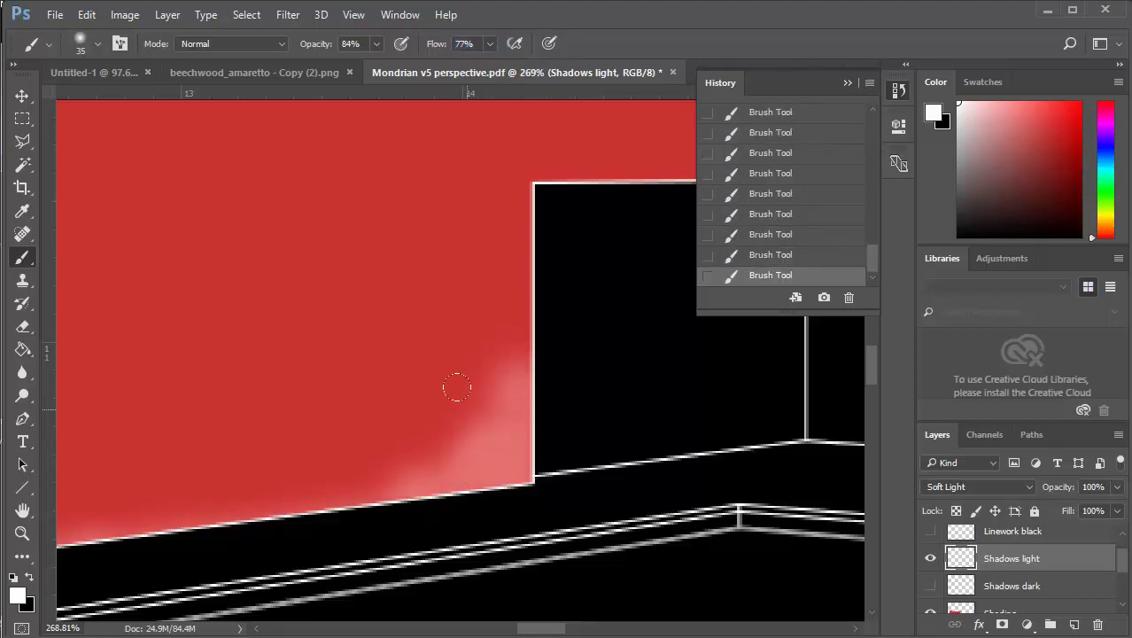
{"action": "left_click_drag", "start_coordinate": [519, 331], "coordinate": [500, 381]}
{"action": "left_click", "coordinate": [458, 440]}
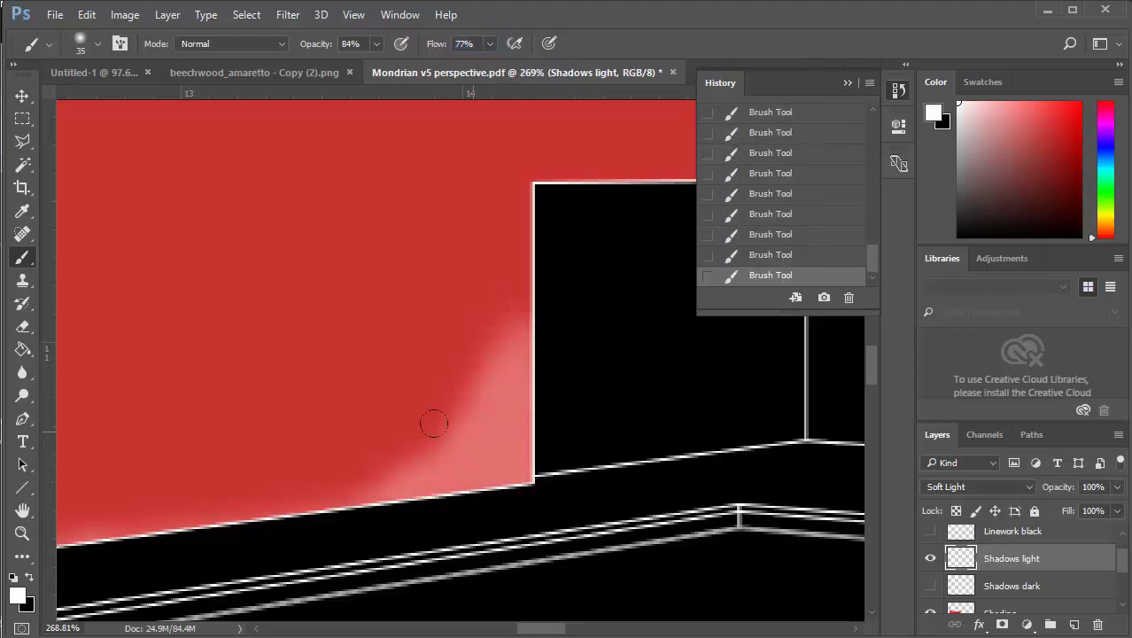
Try a reversed radial gradient over the red wall on the Shadows light layer, and undo it
{"action": "mouse_move", "coordinate": [22, 348]}
{"action": "left_mouse_down"}
{"action": "mouse_move", "coordinate": [98, 365]}
{"action": "mouse_move", "coordinate": [93, 350]}
{"action": "left_mouse_up"}
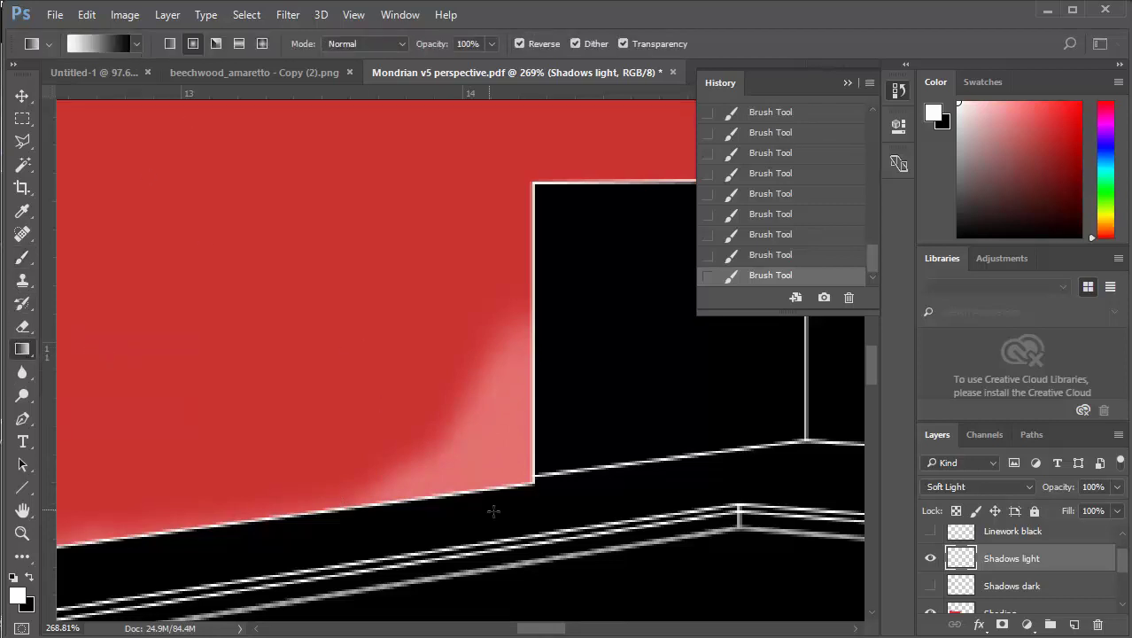
{"action": "left_click_drag", "start_coordinate": [536, 485], "coordinate": [647, 520]}
{"action": "key", "text": "ctrl+z"}
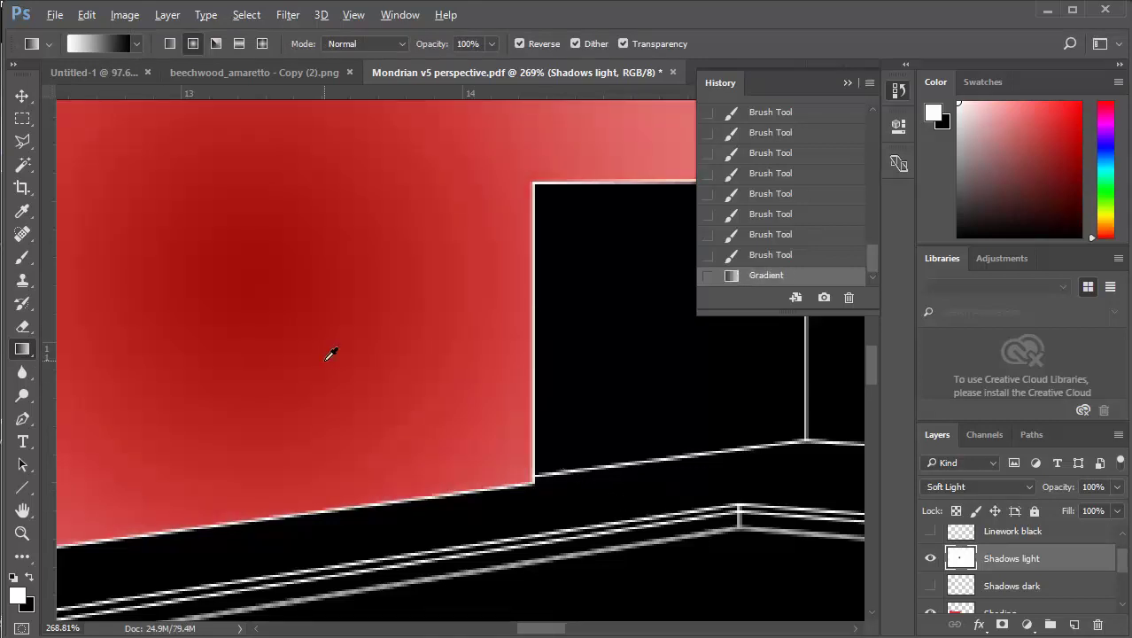
{"action": "scroll", "coordinate": [324, 360], "scroll_direction": "down", "scroll_amount": 5}
{"action": "scroll", "coordinate": [325, 360], "scroll_direction": "down", "scroll_amount": 2}
{"action": "key", "text": "ctrl+z"}
Draw a large reversed radial gradient on the Shadows light layer from the drawing's upper-left corner to just past the red wall's far end
{"action": "scroll", "coordinate": [324, 361], "scroll_direction": "down", "scroll_amount": 2}
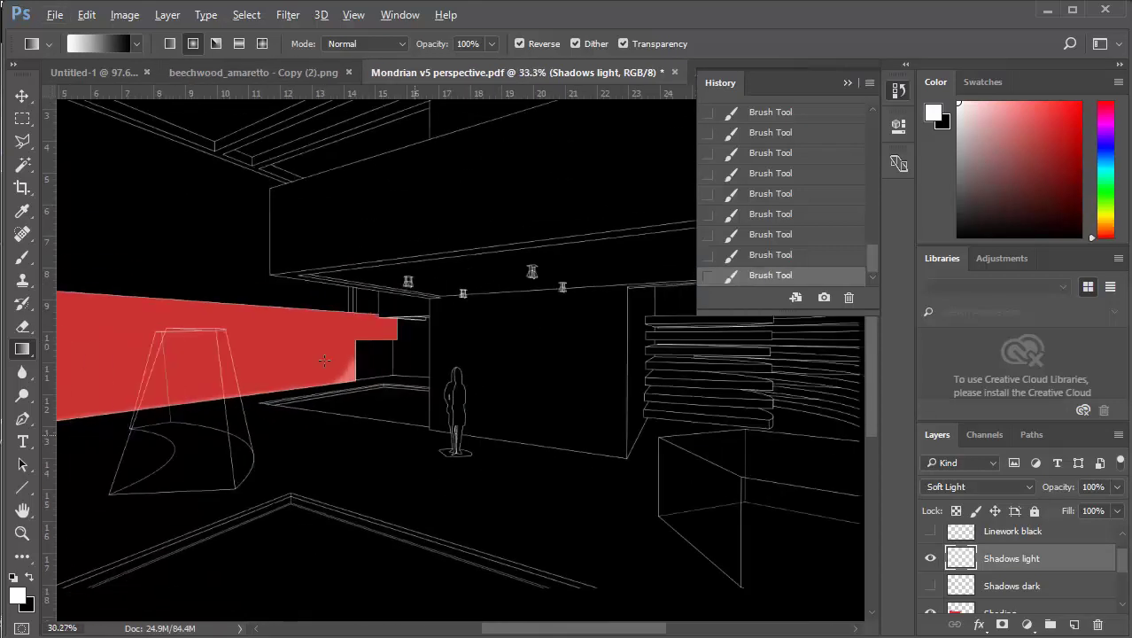
{"action": "scroll", "coordinate": [324, 360], "scroll_direction": "down", "scroll_amount": 3}
{"action": "left_click_drag", "start_coordinate": [271, 253], "coordinate": [479, 406]}
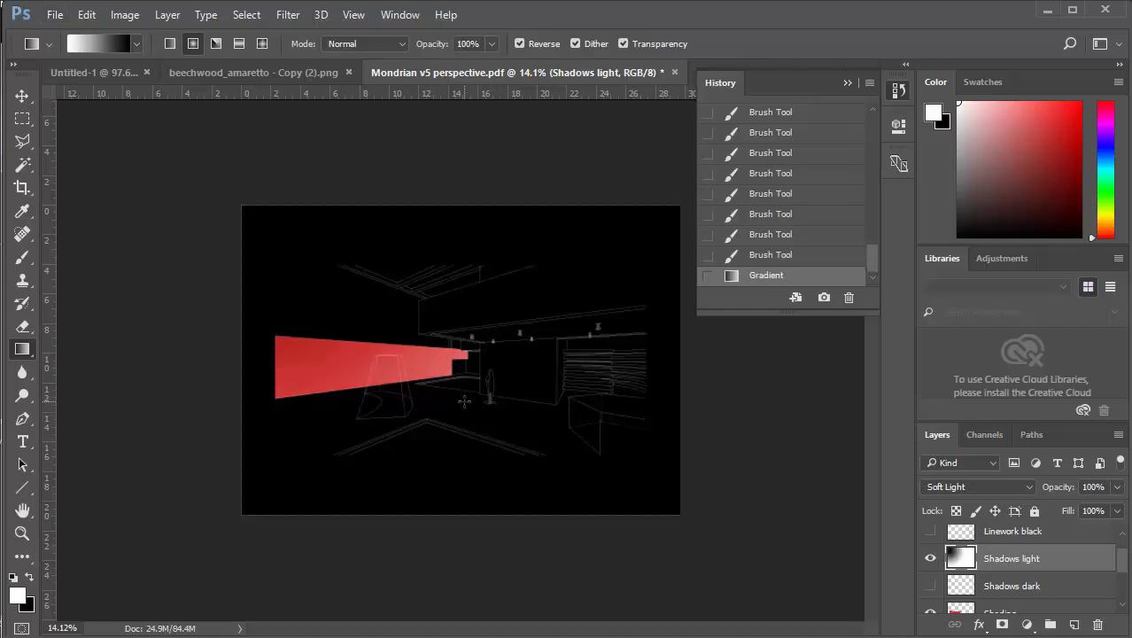
{"action": "left_click", "coordinate": [136, 45]}
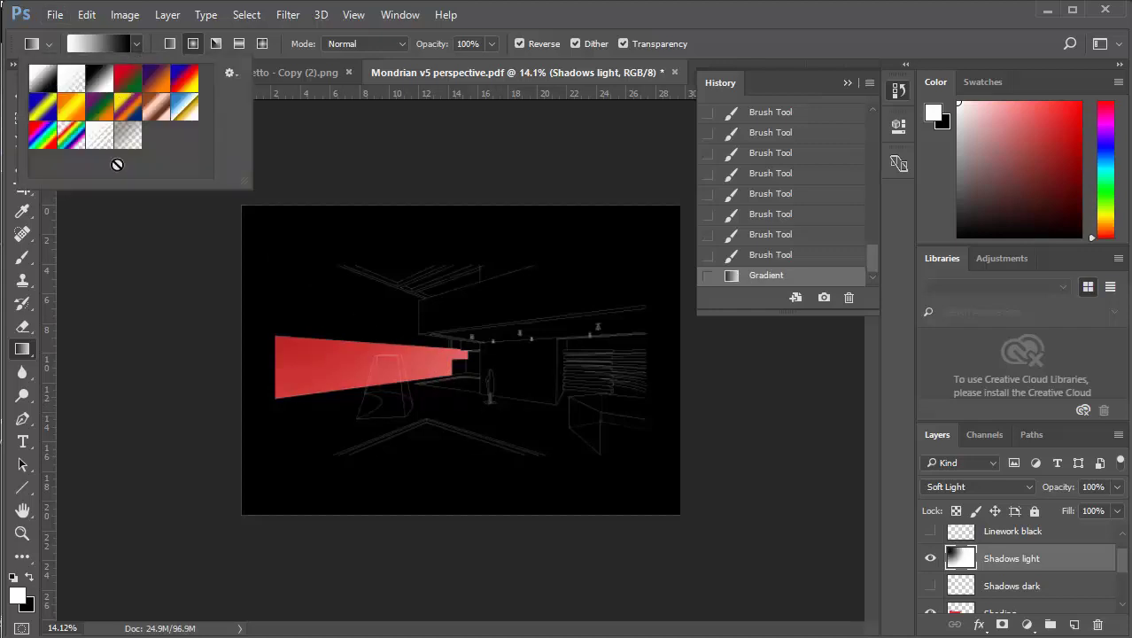
{"action": "left_click", "coordinate": [142, 38]}
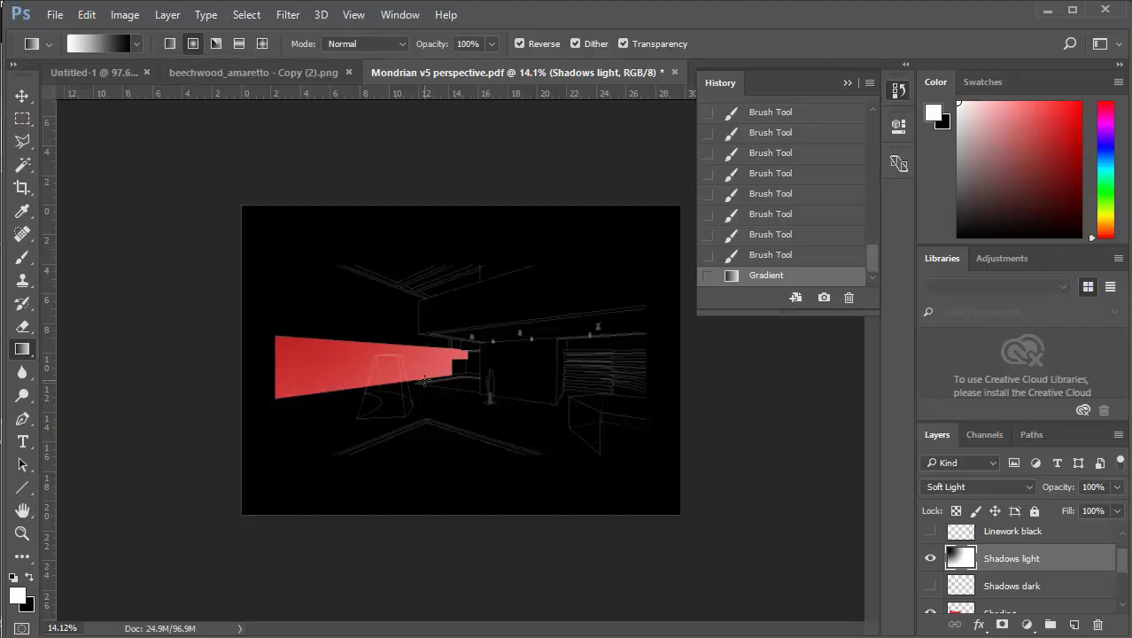
{"action": "scroll", "coordinate": [424, 380], "scroll_direction": "up", "scroll_amount": 13}
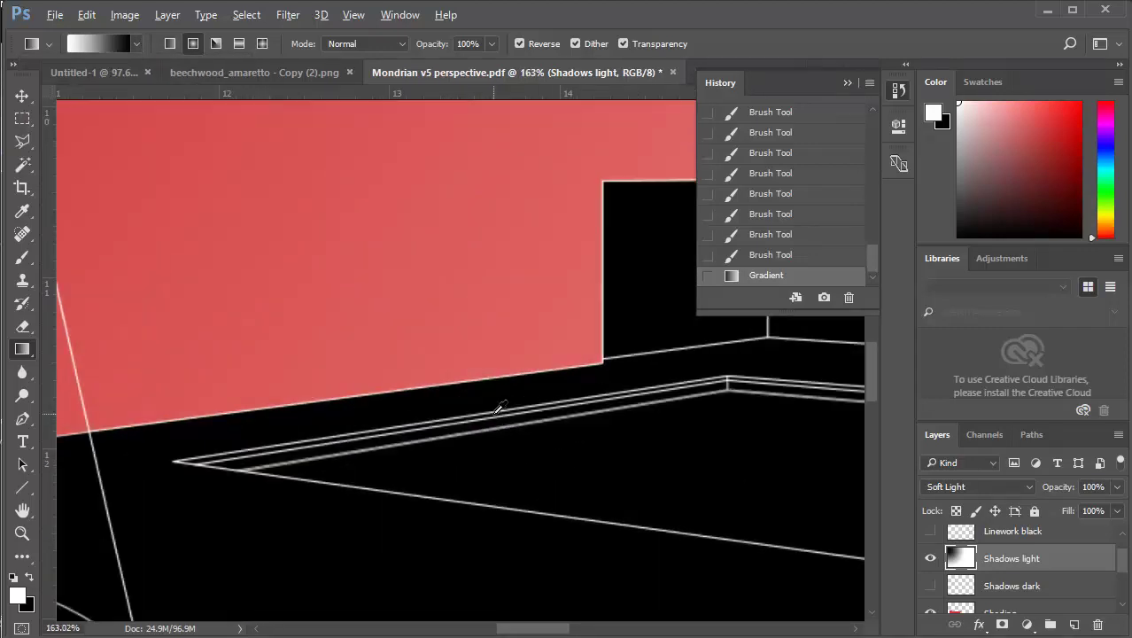
{"action": "scroll", "coordinate": [497, 406], "scroll_direction": "down", "scroll_amount": 5}
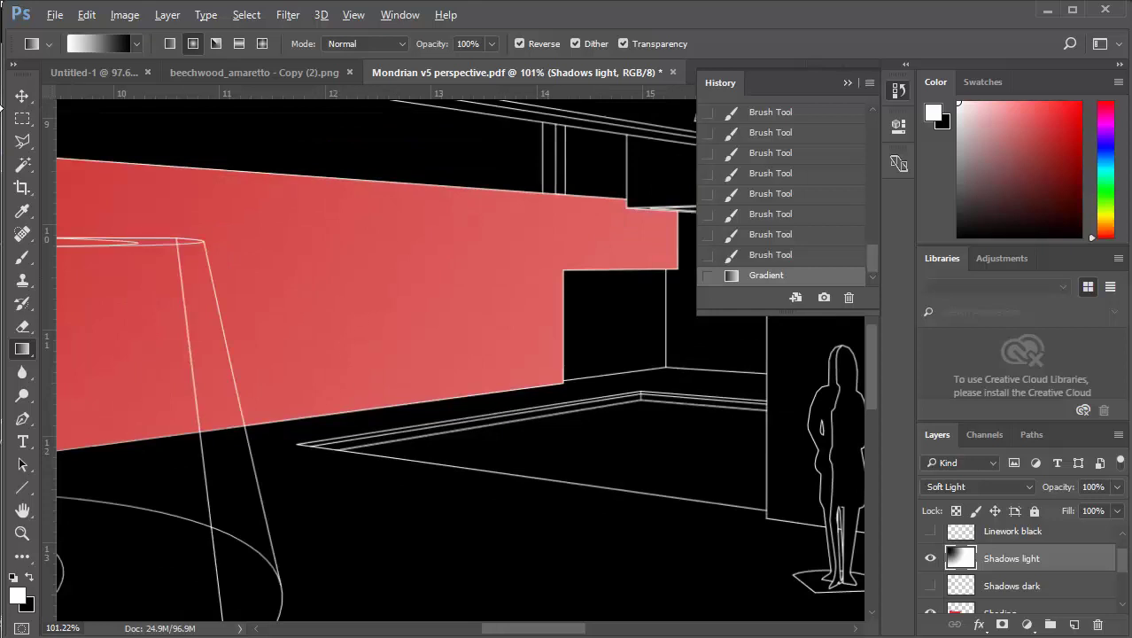
Enlarge the brush to 70 px and paint a white highlight on the red wall's lower corner beside the opening
{"action": "left_click", "coordinate": [23, 256]}
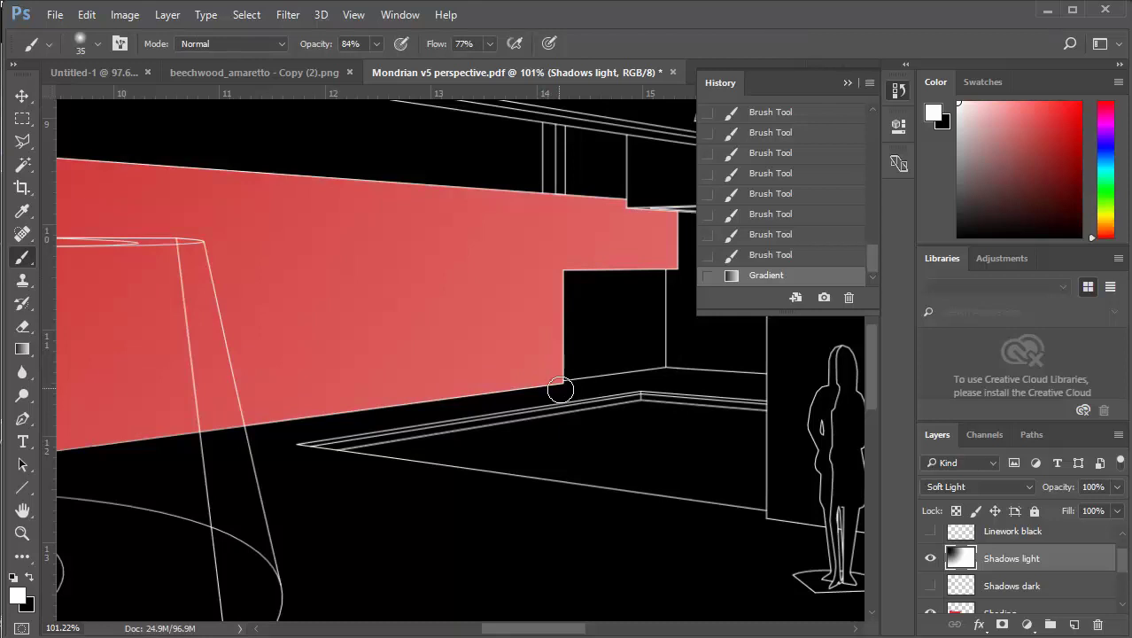
{"action": "key", "text": "bracketright"}
{"action": "key", "text": "bracketright"}
{"action": "key", "text": "bracketright"}
{"action": "key", "text": "bracketright"}
{"action": "key", "text": "bracketright"}
{"action": "mouse_move", "coordinate": [540, 354]}
{"action": "left_mouse_down"}
{"action": "mouse_move", "coordinate": [545, 341]}
{"action": "mouse_move", "coordinate": [460, 382]}
{"action": "mouse_move", "coordinate": [497, 346]}
{"action": "mouse_move", "coordinate": [497, 316]}
{"action": "mouse_move", "coordinate": [518, 316]}
{"action": "left_mouse_up"}
{"action": "left_click_drag", "start_coordinate": [432, 374], "coordinate": [569, 271]}
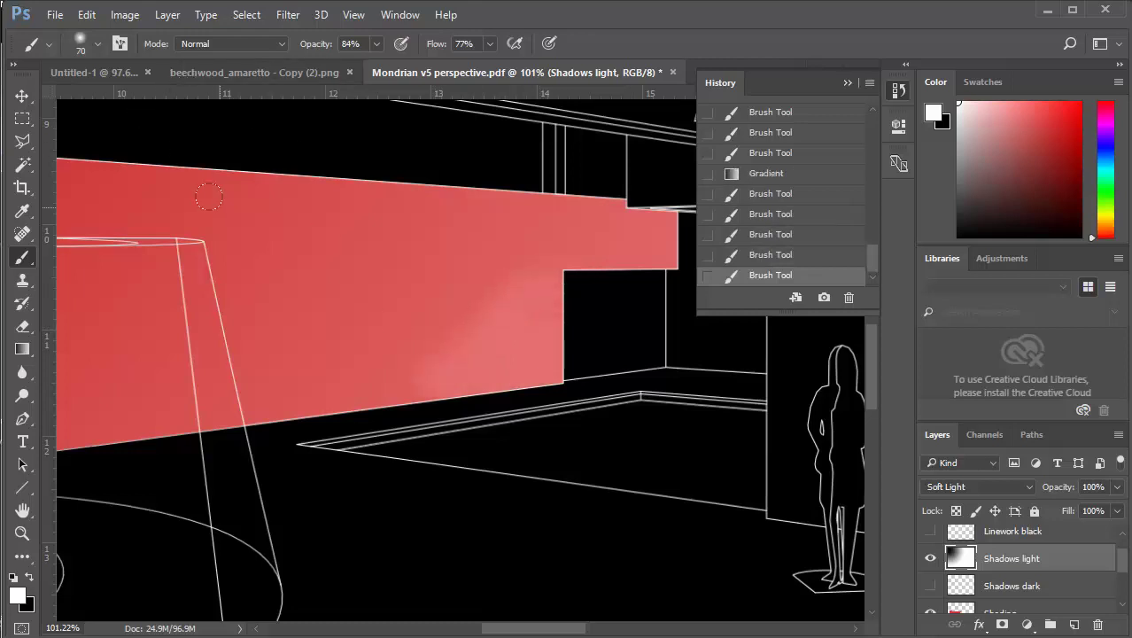
Switch the Brush tool to the rough textured 63 px tip from the brush presets
{"action": "left_click", "coordinate": [97, 43]}
{"action": "left_click_drag", "start_coordinate": [222, 229], "coordinate": [218, 280]}
{"action": "left_click", "coordinate": [156, 305]}
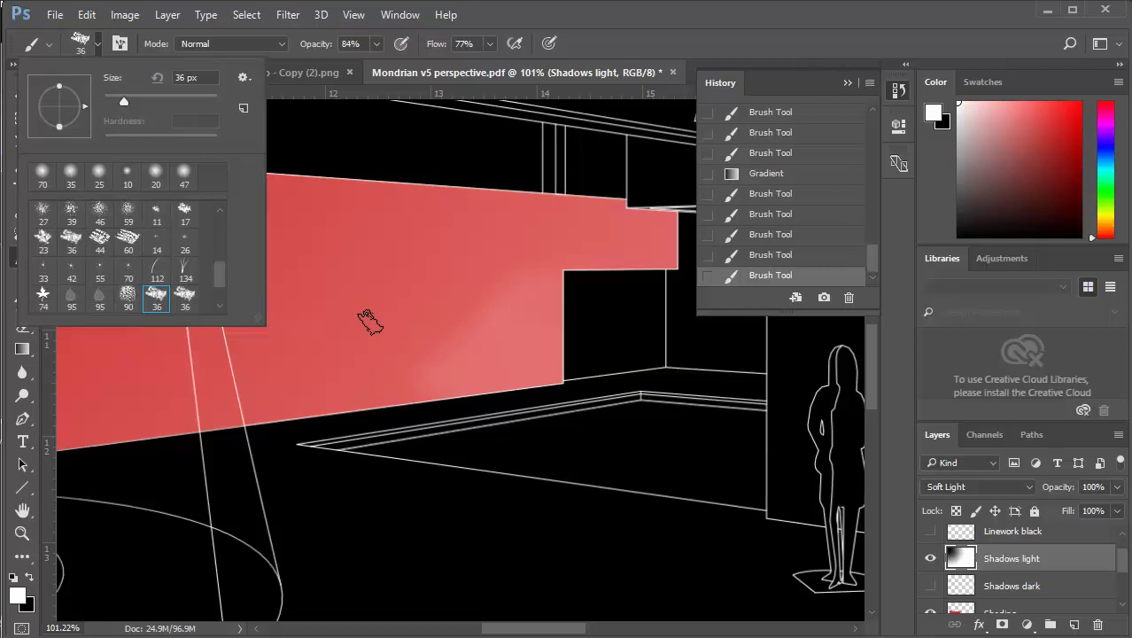
{"action": "left_click", "coordinate": [184, 292]}
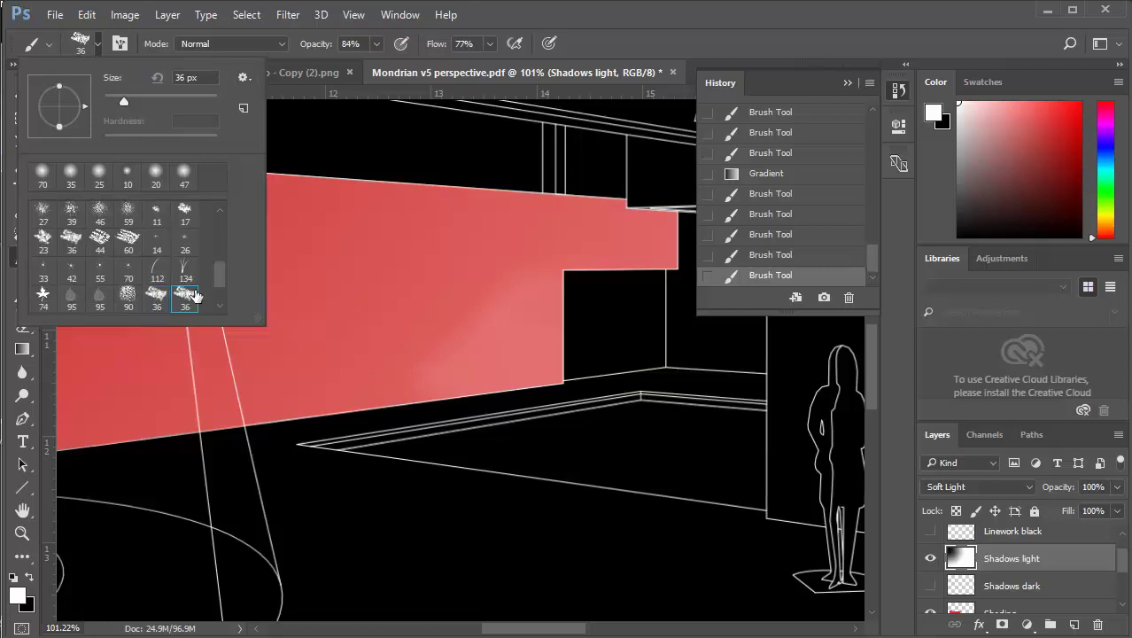
{"action": "left_click_drag", "start_coordinate": [220, 273], "coordinate": [220, 285]}
{"action": "left_click", "coordinate": [71, 267]}
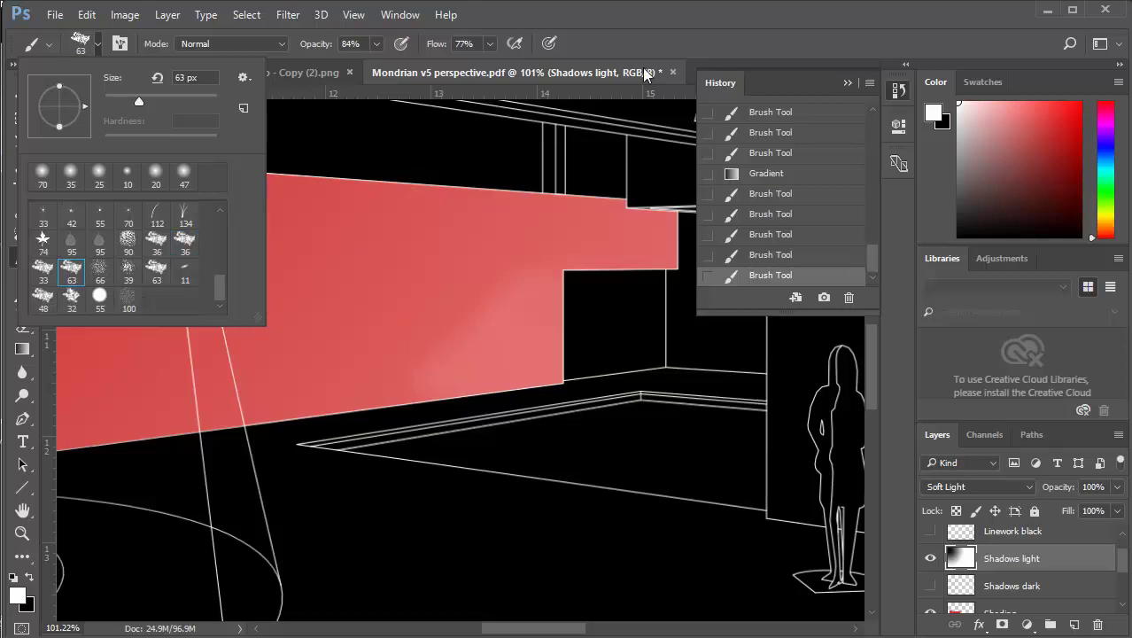
{"action": "left_click", "coordinate": [634, 38]}
Enlarge the textured brush to 175 px and paint mottled white highlights over the red wall's far end around the opening
{"action": "key", "text": "bracketright"}
{"action": "key", "text": "bracketright"}
{"action": "key", "text": "bracketright"}
{"action": "key", "text": "bracketright"}
{"action": "key", "text": "bracketright"}
{"action": "left_click", "coordinate": [351, 329]}
{"action": "left_click", "coordinate": [443, 288]}
{"action": "left_click", "coordinate": [485, 260]}
{"action": "left_click", "coordinate": [532, 239]}
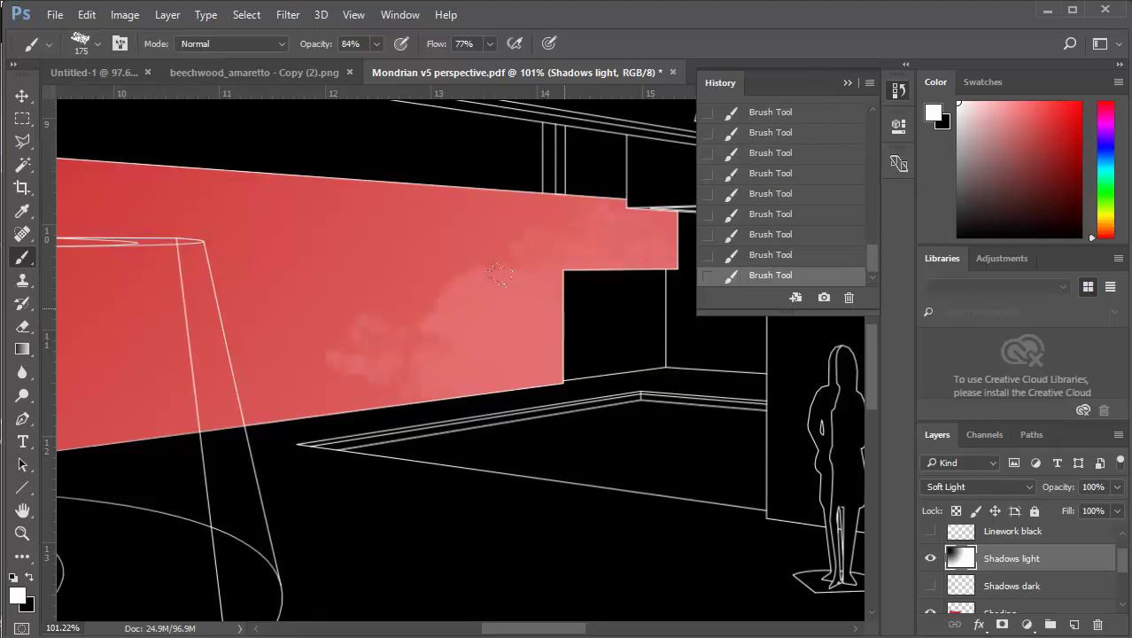
{"action": "scroll", "coordinate": [446, 351], "scroll_direction": "down", "scroll_amount": 6}
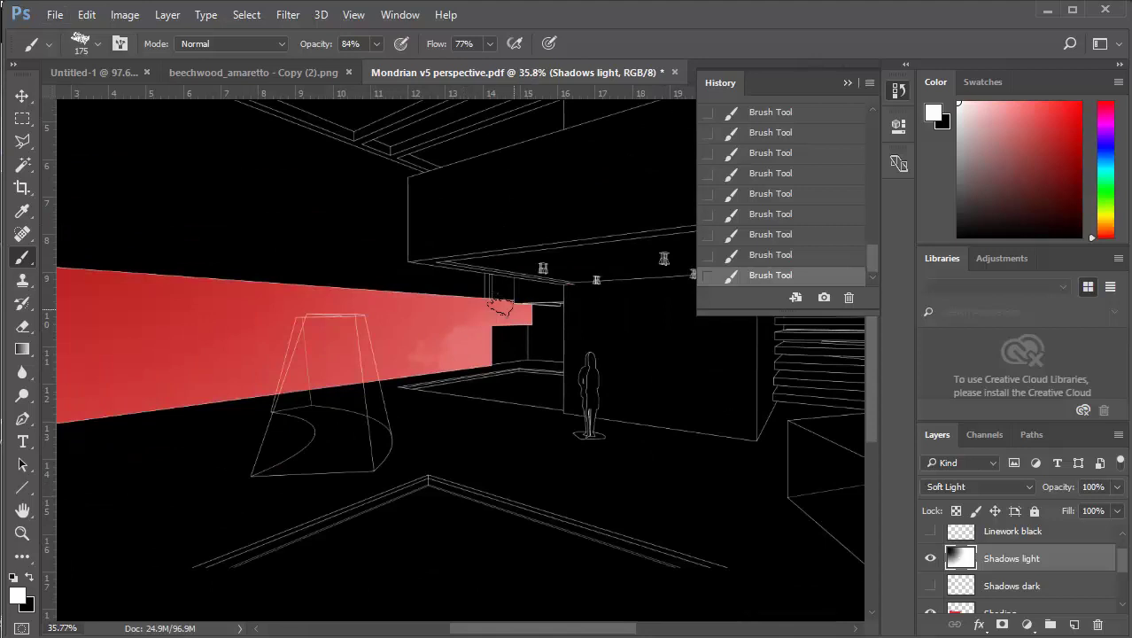
{"action": "left_click_drag", "start_coordinate": [485, 309], "coordinate": [404, 364]}
{"action": "left_click_drag", "start_coordinate": [465, 308], "coordinate": [400, 346]}
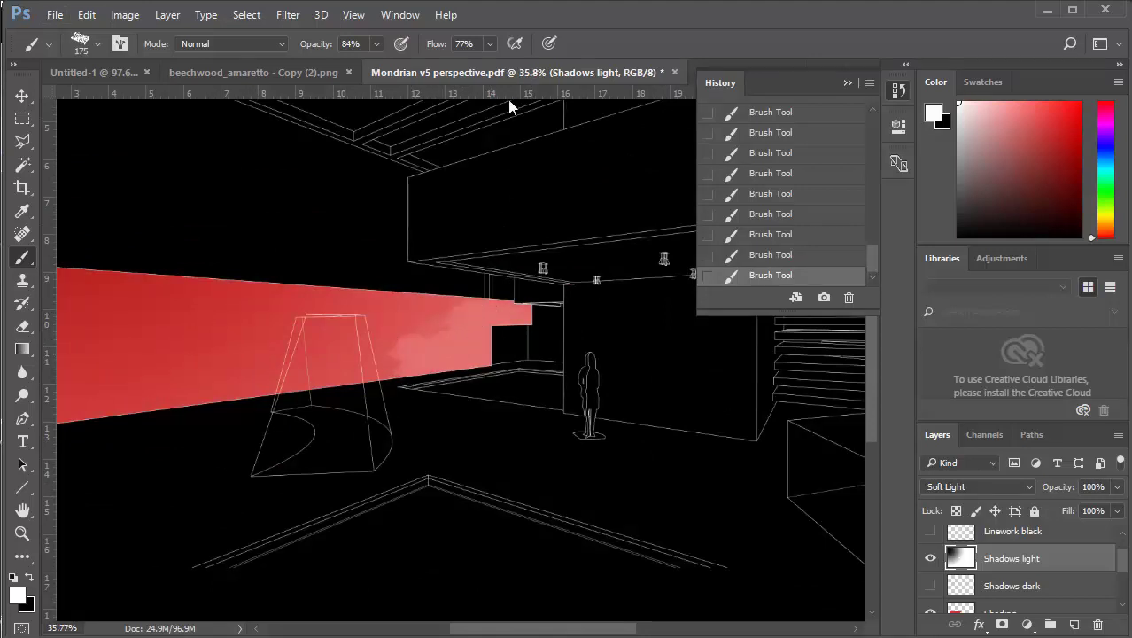
Lower the brush flow to 29% and extend the textured highlight along the red wall toward the tapered object
{"action": "left_click", "coordinate": [489, 43]}
{"action": "left_click_drag", "start_coordinate": [456, 66], "coordinate": [449, 65]}
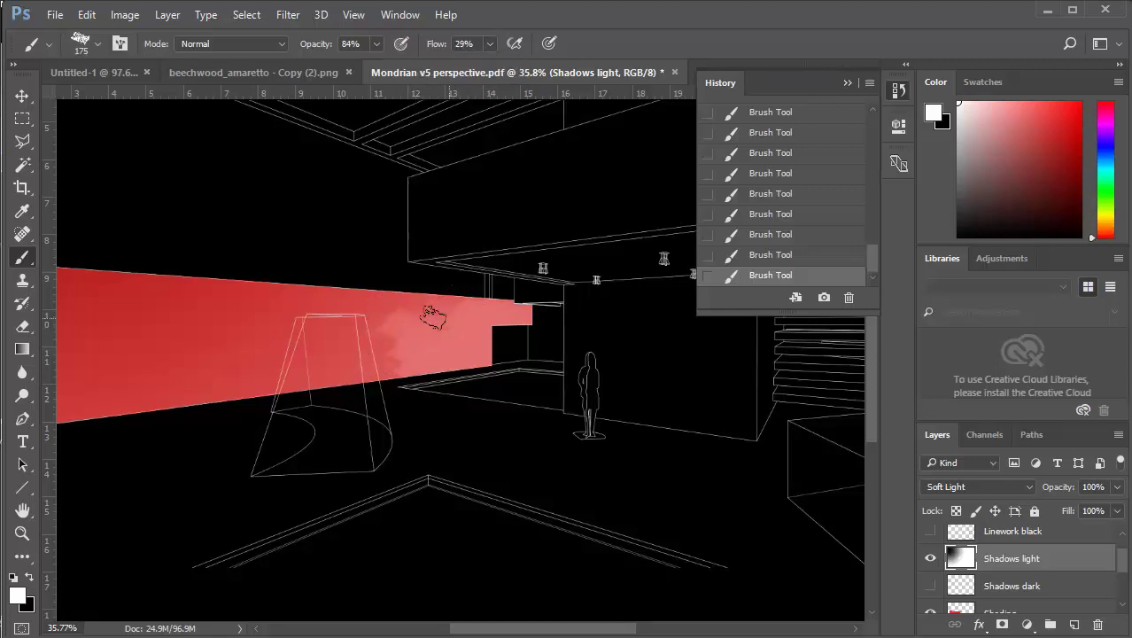
{"action": "mouse_move", "coordinate": [383, 355]}
{"action": "left_mouse_down"}
{"action": "mouse_move", "coordinate": [348, 368]}
{"action": "mouse_move", "coordinate": [393, 338]}
{"action": "left_mouse_up"}
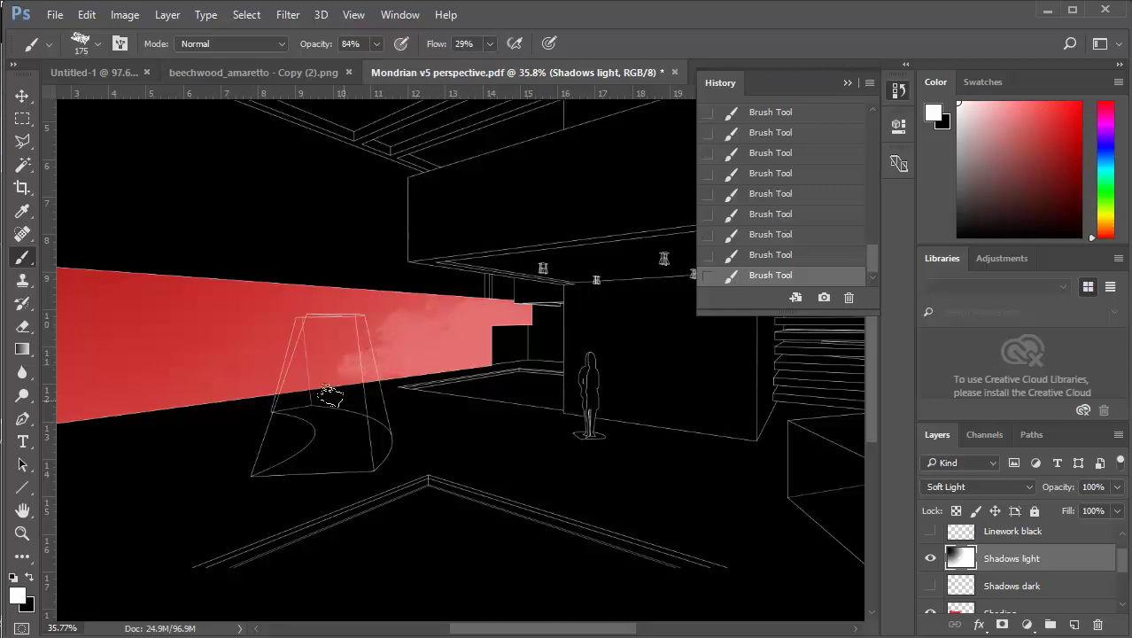
Reduce the brush flow to 8% and softly fade the highlight's edge into the red wall behind the tapered object
{"action": "left_click", "coordinate": [489, 45]}
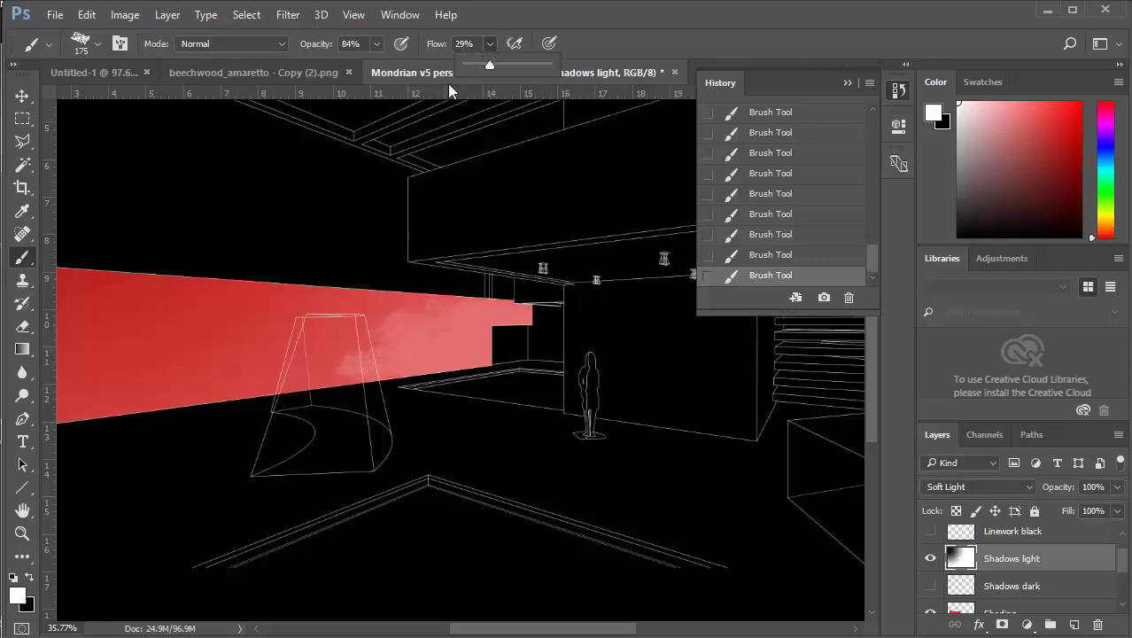
{"action": "left_click_drag", "start_coordinate": [480, 63], "coordinate": [470, 64]}
{"action": "mouse_move", "coordinate": [370, 315]}
{"action": "left_mouse_down"}
{"action": "mouse_move", "coordinate": [321, 367]}
{"action": "mouse_move", "coordinate": [359, 324]}
{"action": "mouse_move", "coordinate": [337, 374]}
{"action": "left_mouse_up"}
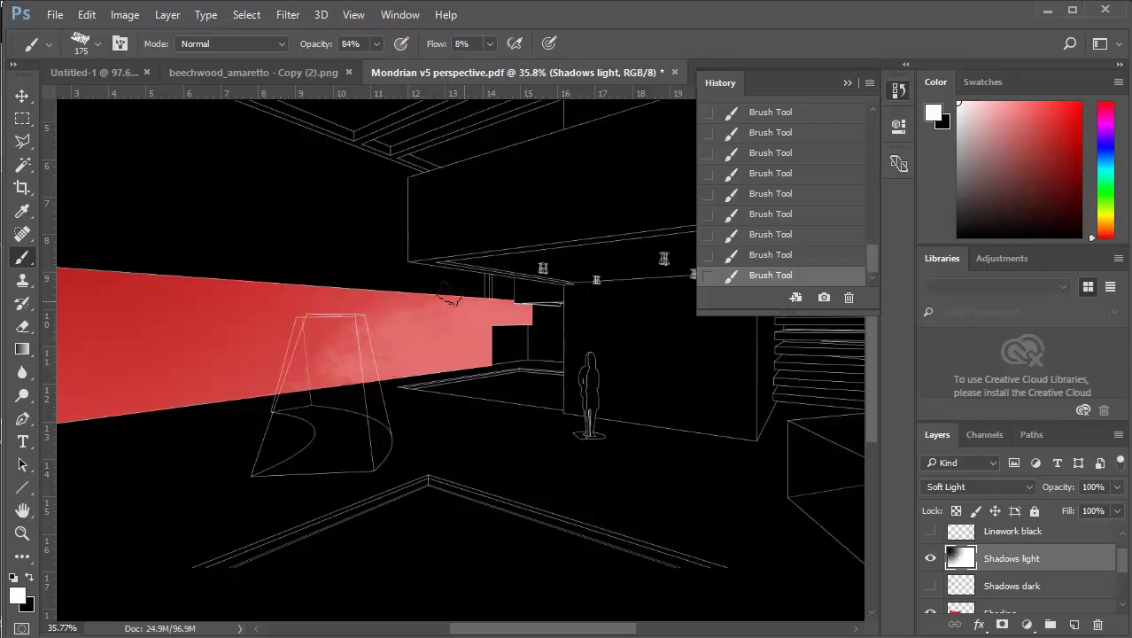
Examine the textured highlight on the red wall in the full drawing and in close-up
{"action": "scroll", "coordinate": [423, 338], "scroll_direction": "down", "scroll_amount": 4}
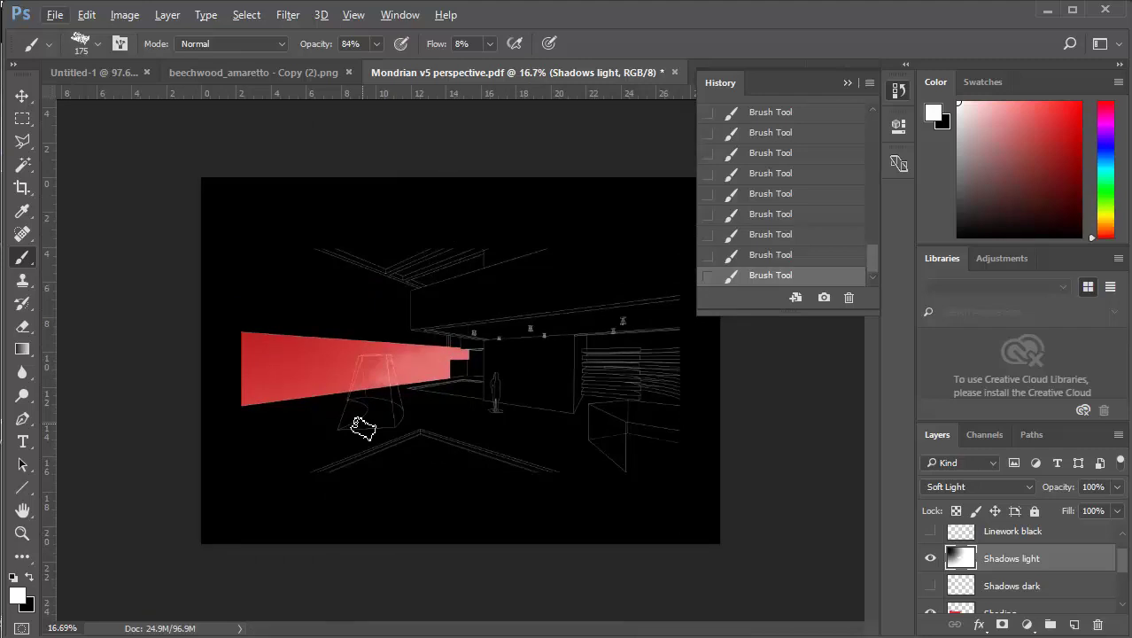
{"action": "scroll", "coordinate": [390, 363], "scroll_direction": "up", "scroll_amount": 15}
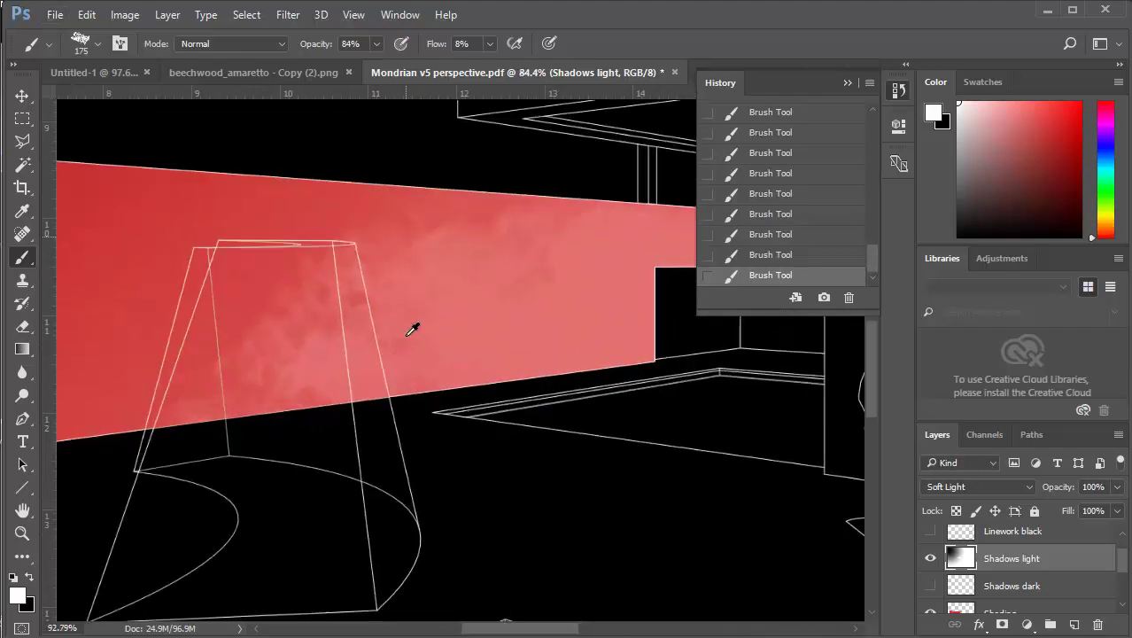
{"action": "scroll", "coordinate": [413, 333], "scroll_direction": "up", "scroll_amount": 2}
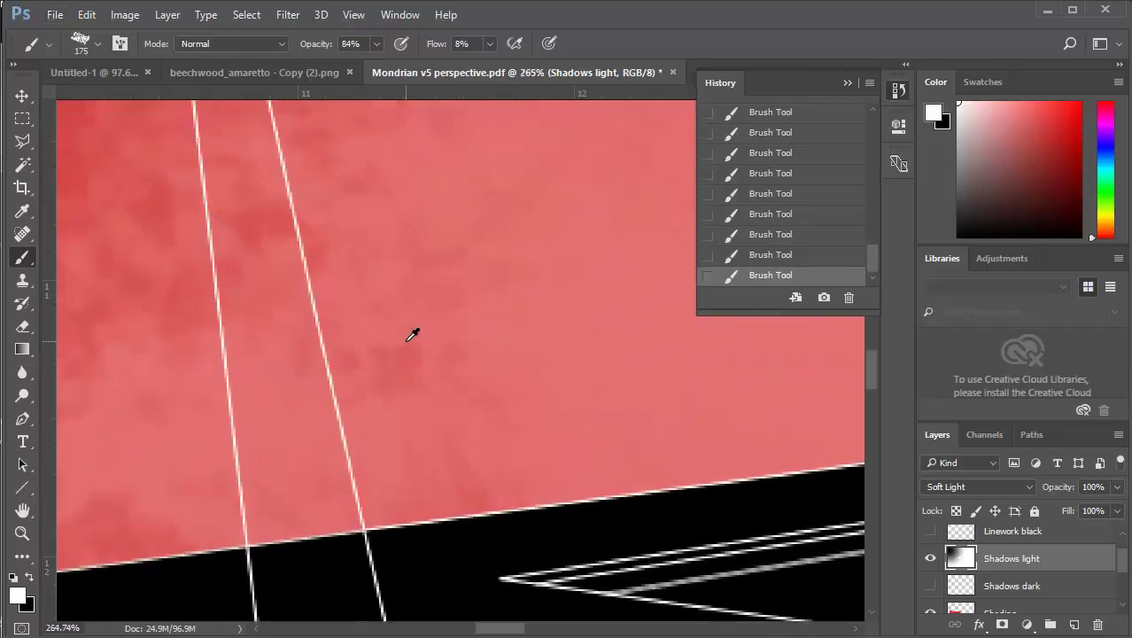
{"action": "scroll", "coordinate": [412, 334], "scroll_direction": "up", "scroll_amount": 2}
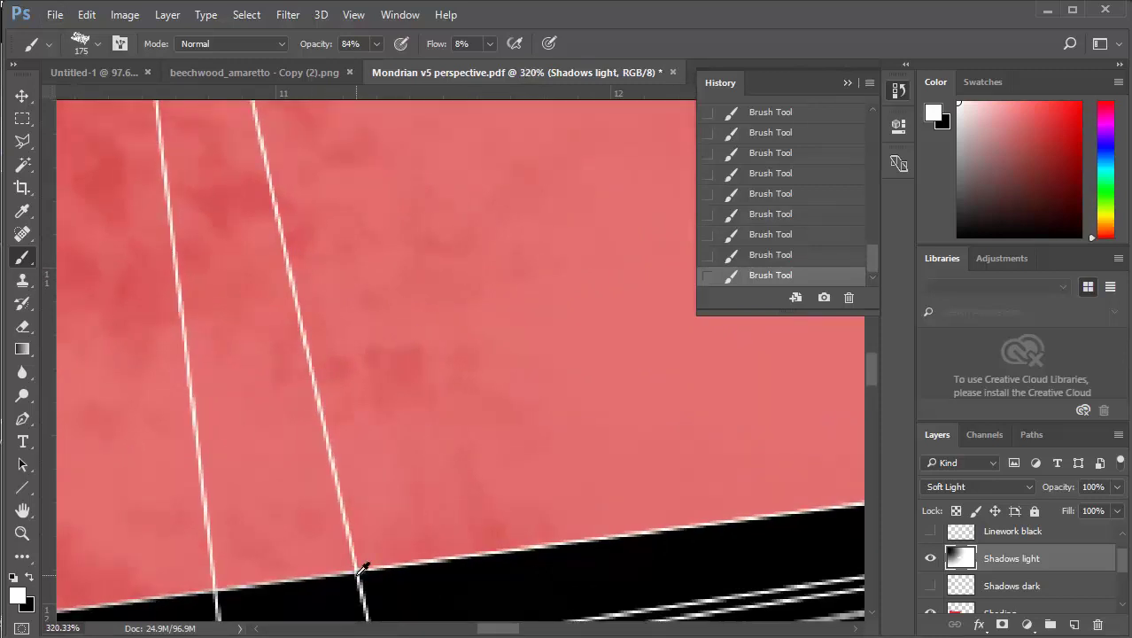
{"action": "scroll", "coordinate": [364, 564], "scroll_direction": "down", "scroll_amount": 16}
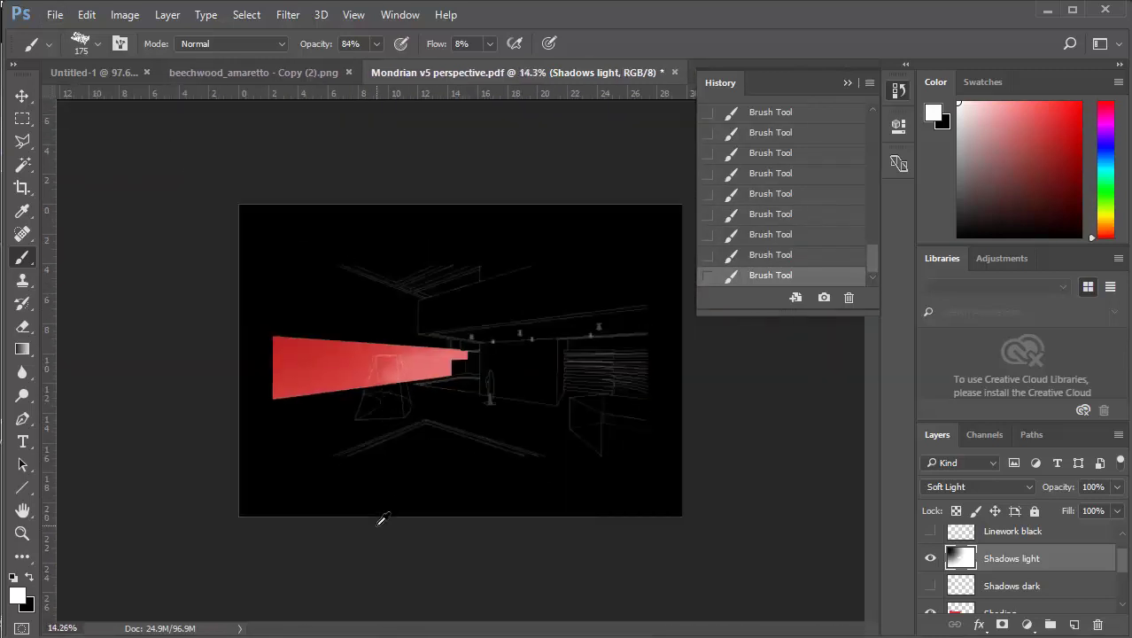
{"action": "scroll", "coordinate": [475, 443], "scroll_direction": "up", "scroll_amount": 1}
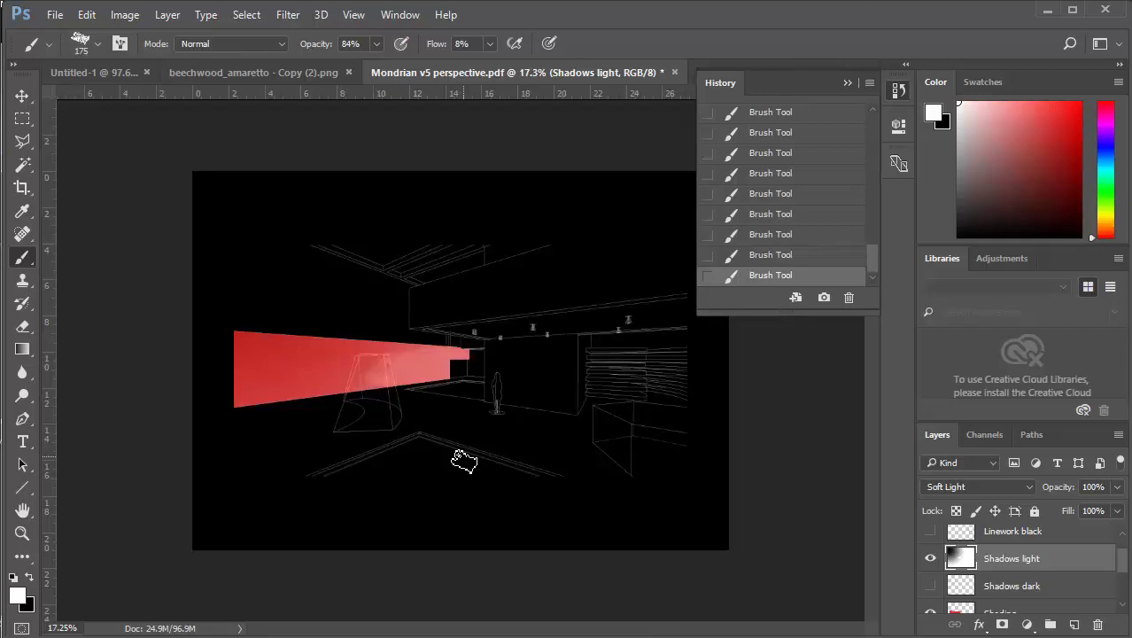
Switch to the Visual Communication 3 subject guide in Word and review the Week 7 REVIT topics
{"action": "right_click", "coordinate": [379, 631]}
{"action": "left_click", "coordinate": [320, 567]}
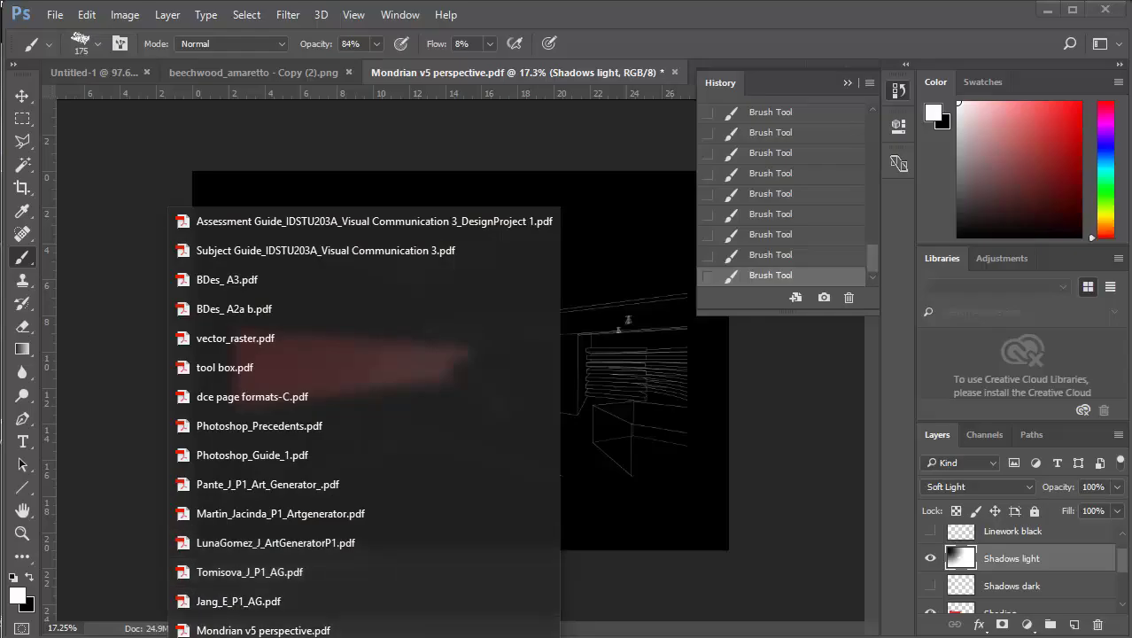
{"action": "mouse_move", "coordinate": [354, 623]}
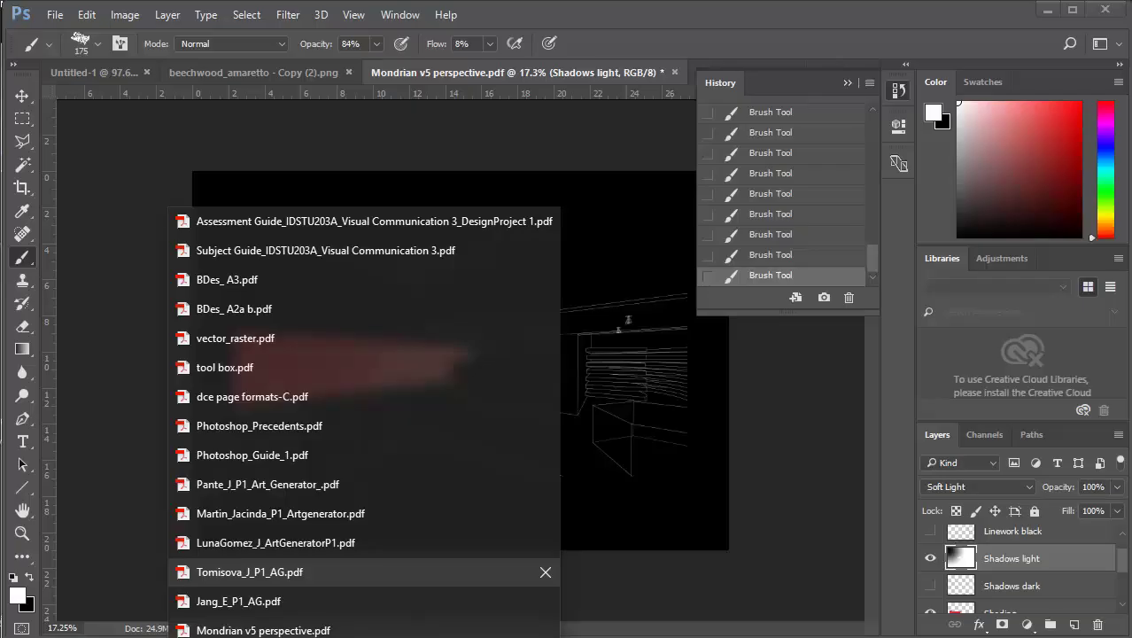
{"action": "left_click", "coordinate": [403, 636]}
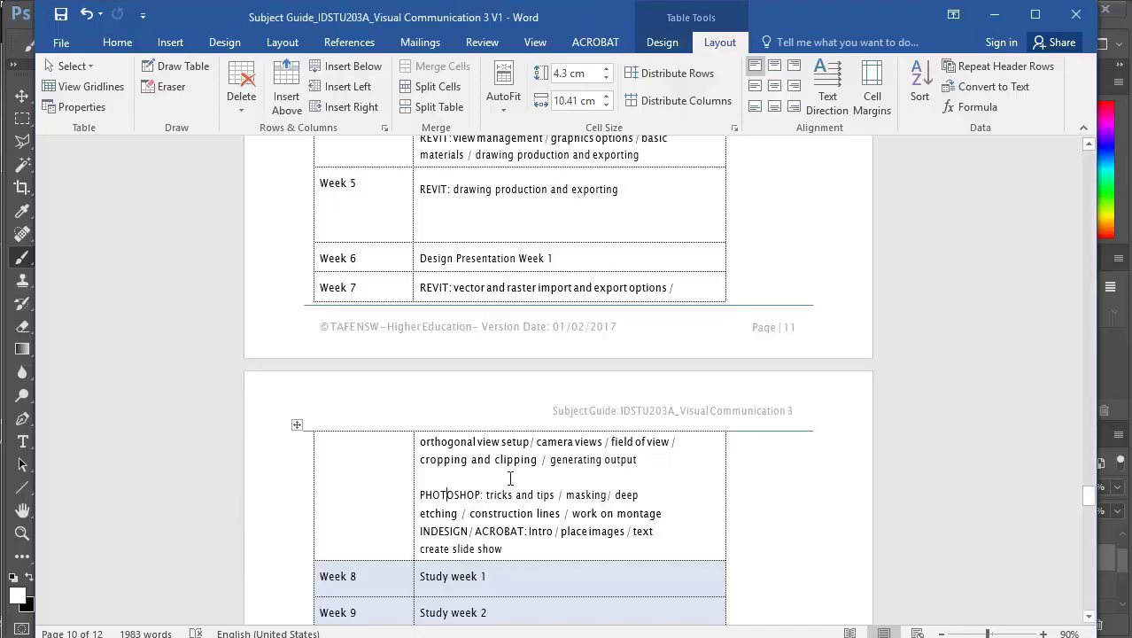
{"action": "left_click", "coordinate": [456, 288]}
{"action": "left_click_drag", "start_coordinate": [453, 288], "coordinate": [669, 289]}
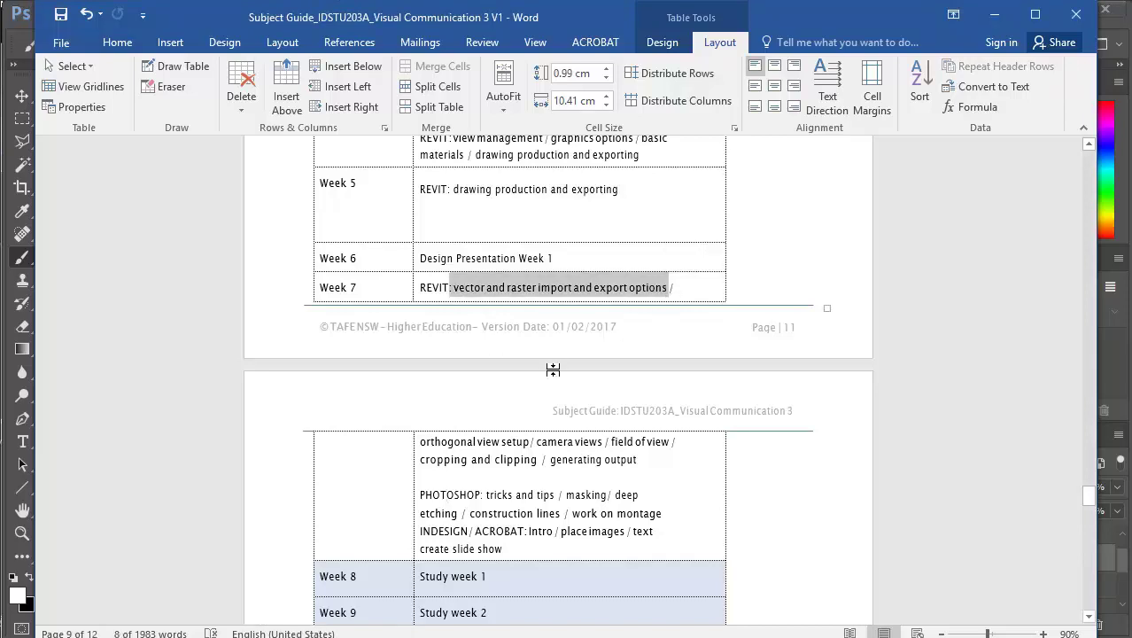
{"action": "left_click_drag", "start_coordinate": [420, 442], "coordinate": [632, 459]}
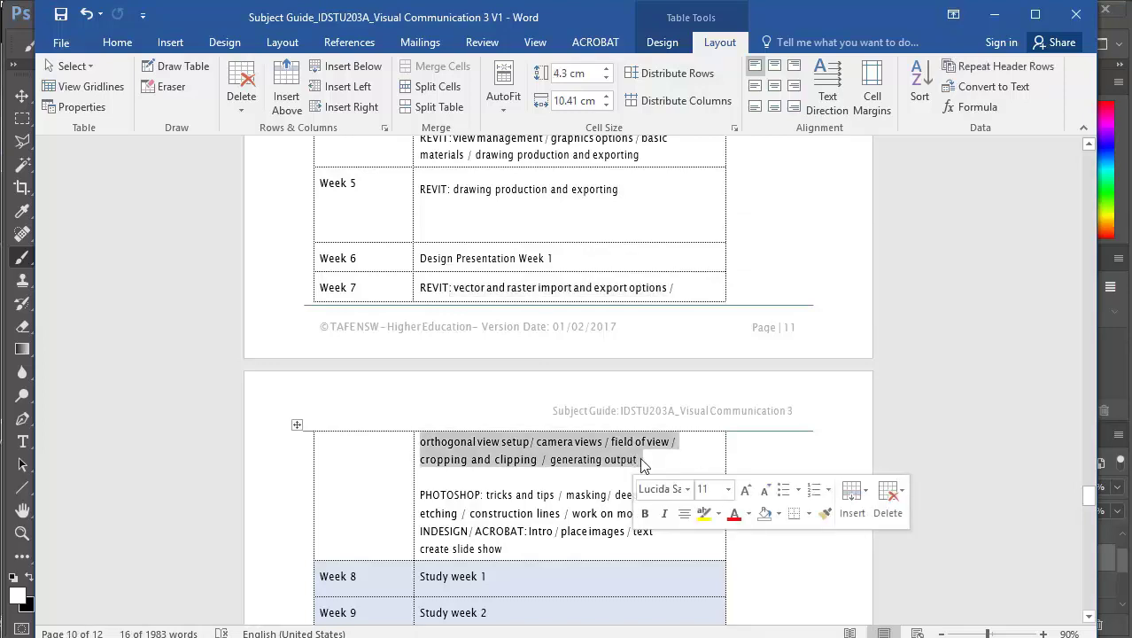
{"action": "left_click", "coordinate": [605, 459]}
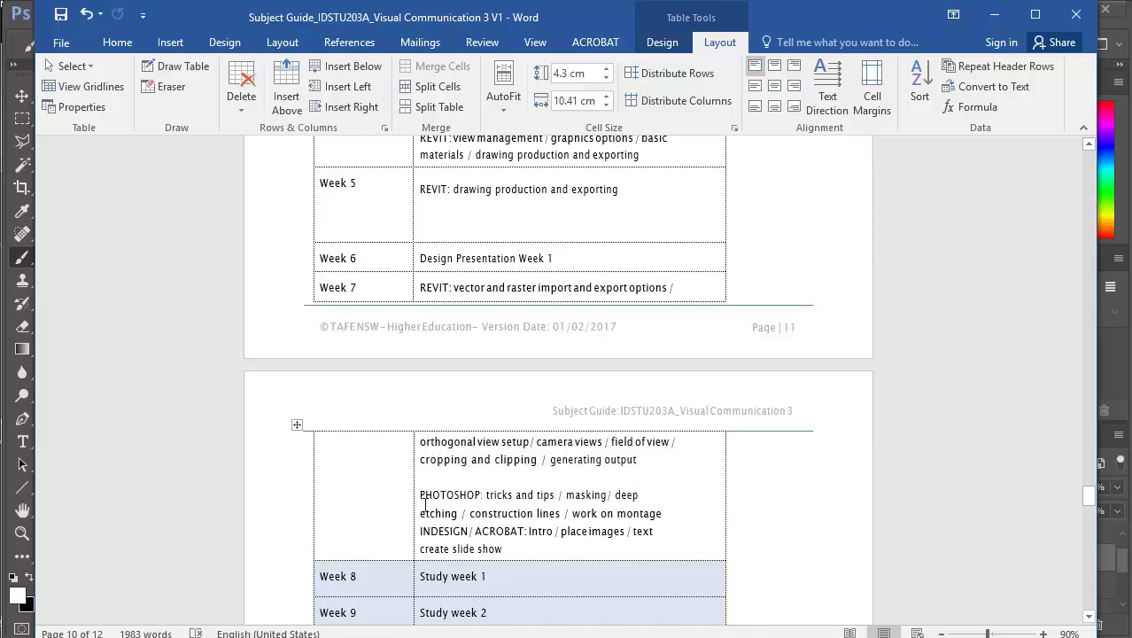
Review the Week 7 PHOTOSHOP topics on masking, deep etching and construction lines, and return to the perspective drawing in Photoshop
{"action": "scroll", "coordinate": [491, 497], "scroll_direction": "down", "scroll_amount": 3}
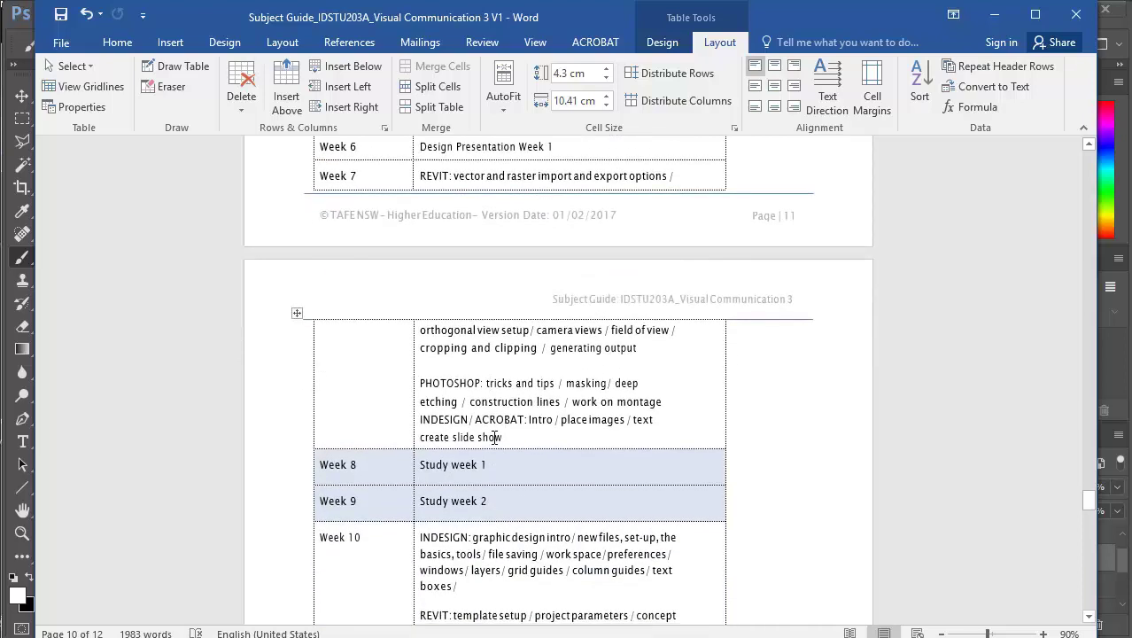
{"action": "left_click_drag", "start_coordinate": [505, 387], "coordinate": [614, 384]}
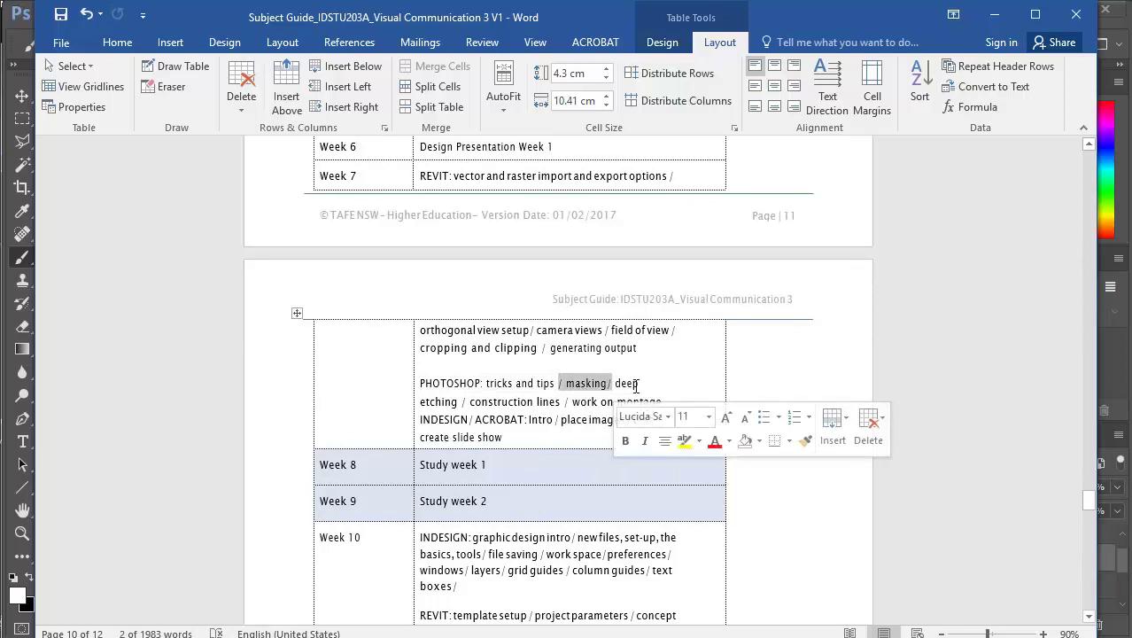
{"action": "left_click_drag", "start_coordinate": [618, 382], "coordinate": [463, 401]}
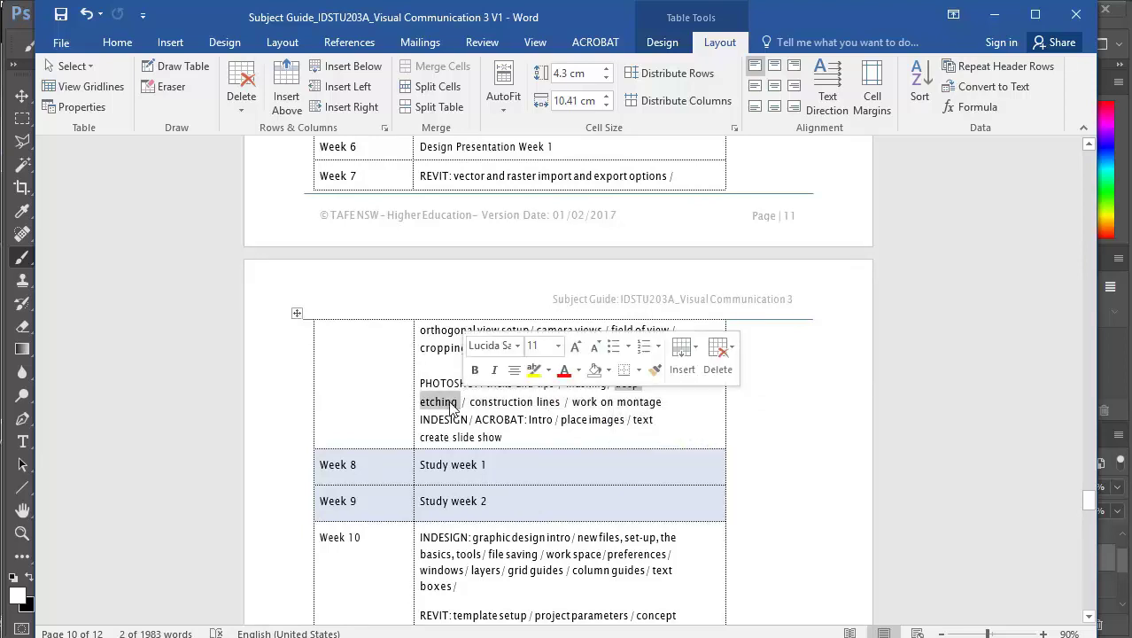
{"action": "left_click", "coordinate": [514, 401]}
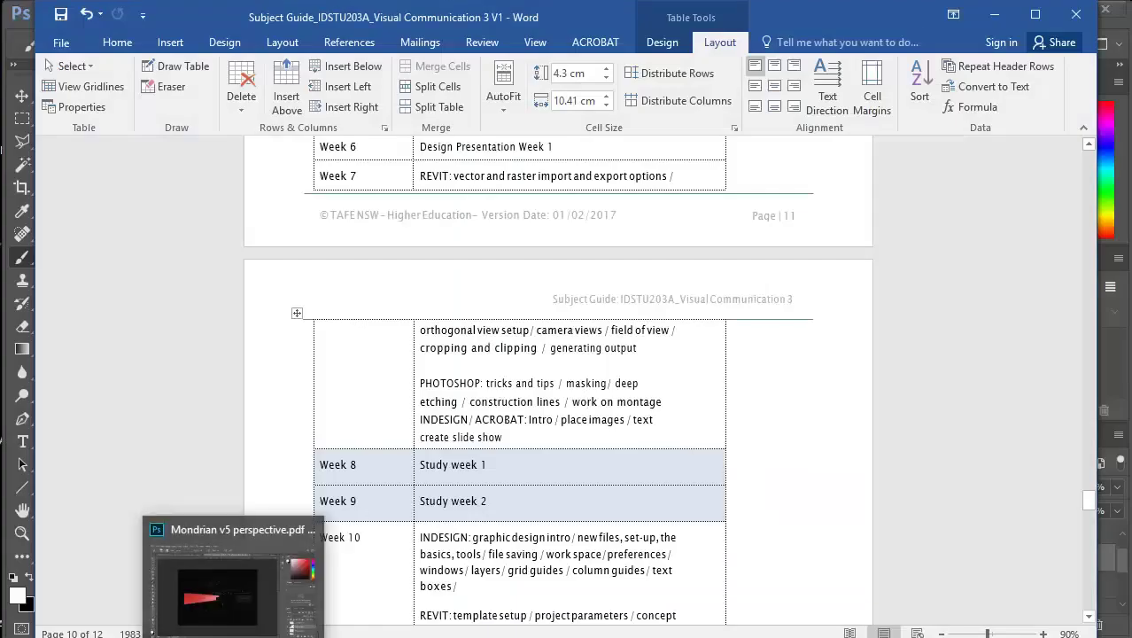
{"action": "left_click", "coordinate": [234, 635]}
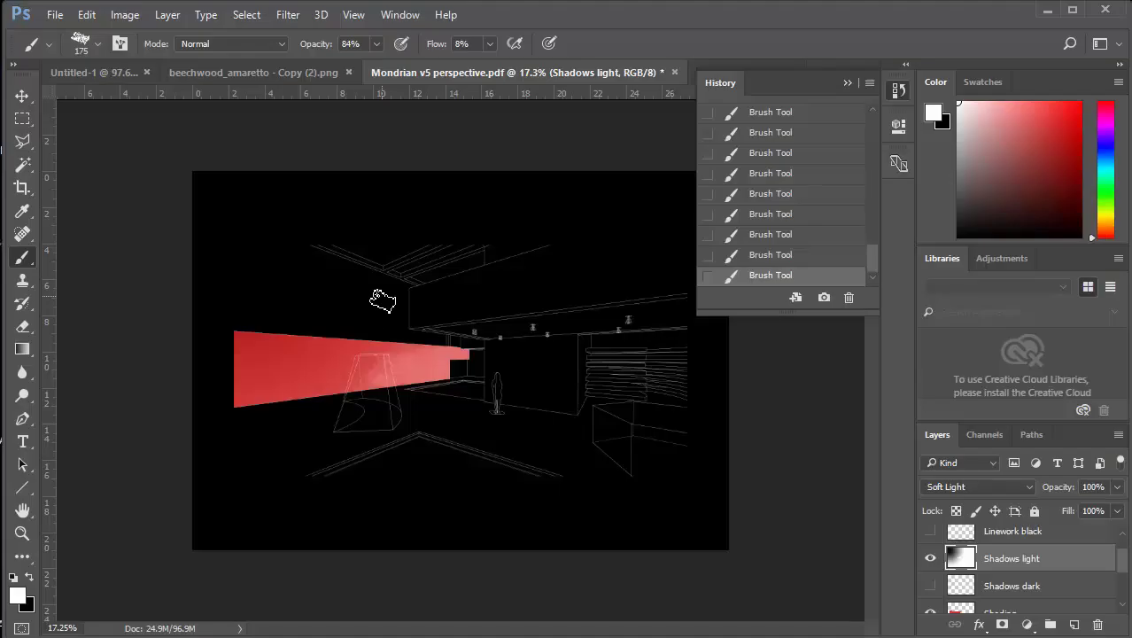
Collapse the History panel to free up the drawing area
{"action": "left_click", "coordinate": [845, 82]}
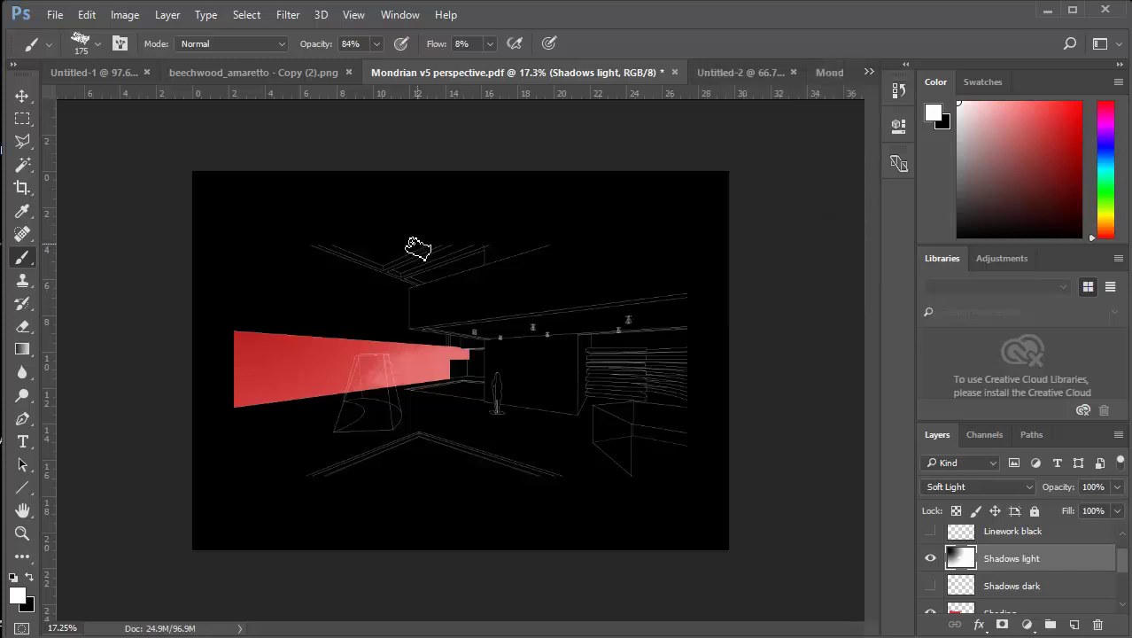
{"action": "left_click", "coordinate": [77, 16]}
{"action": "mouse_move", "coordinate": [55, 16]}
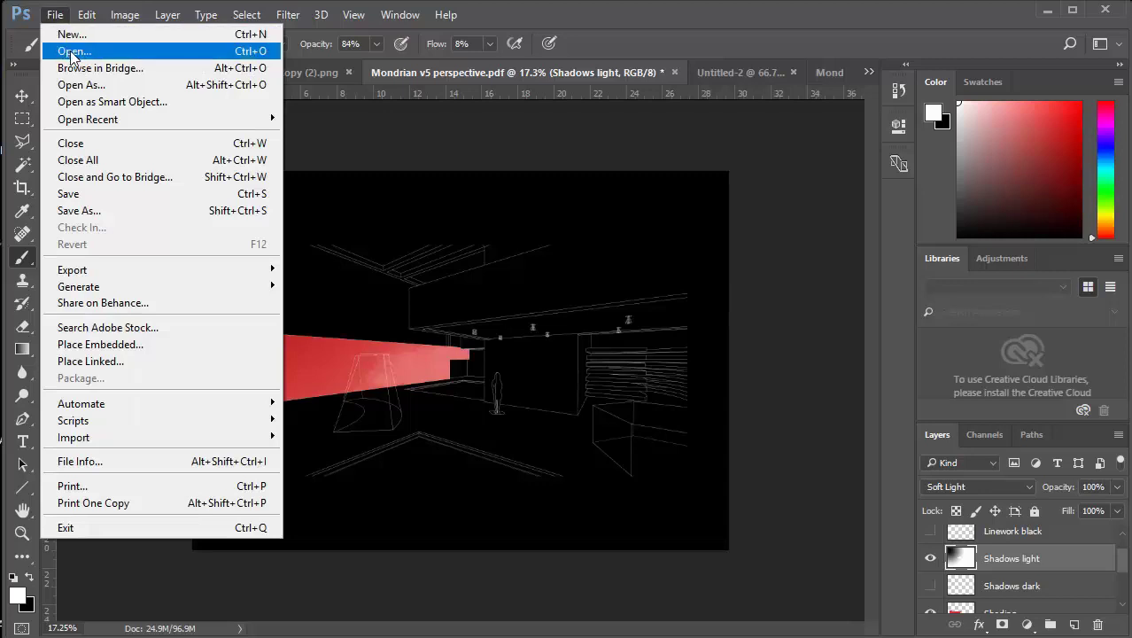
{"action": "left_click", "coordinate": [48, 18]}
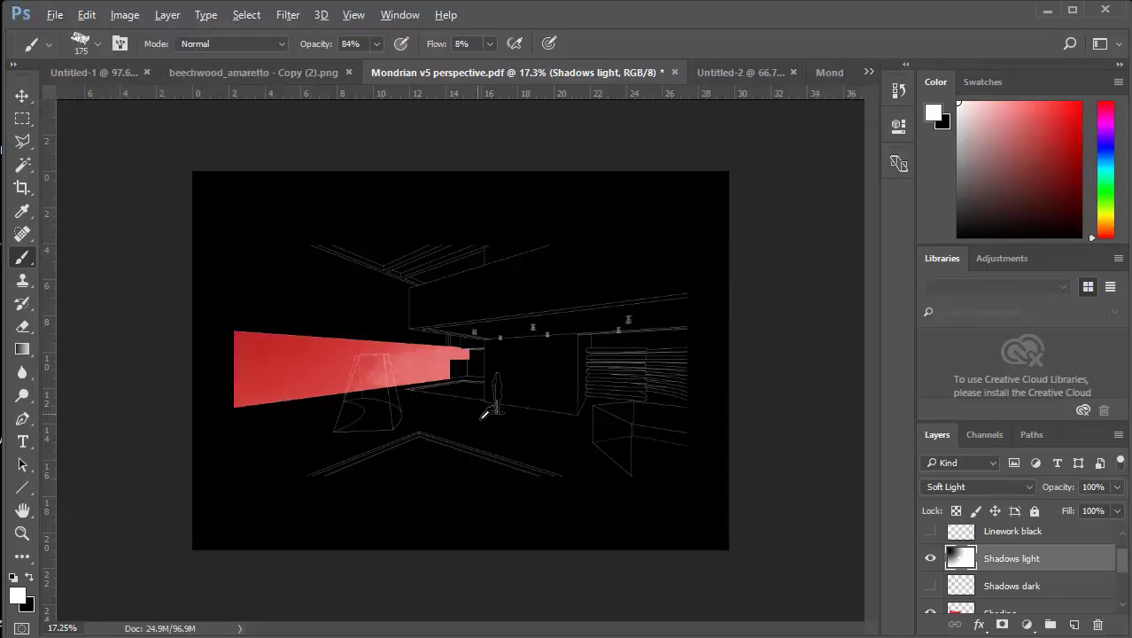
Inspect the standing figure in the perspective drawing, and start opening a file by browsing up to the computer's list of drives
{"action": "scroll", "coordinate": [495, 394], "scroll_direction": "up", "scroll_amount": 10}
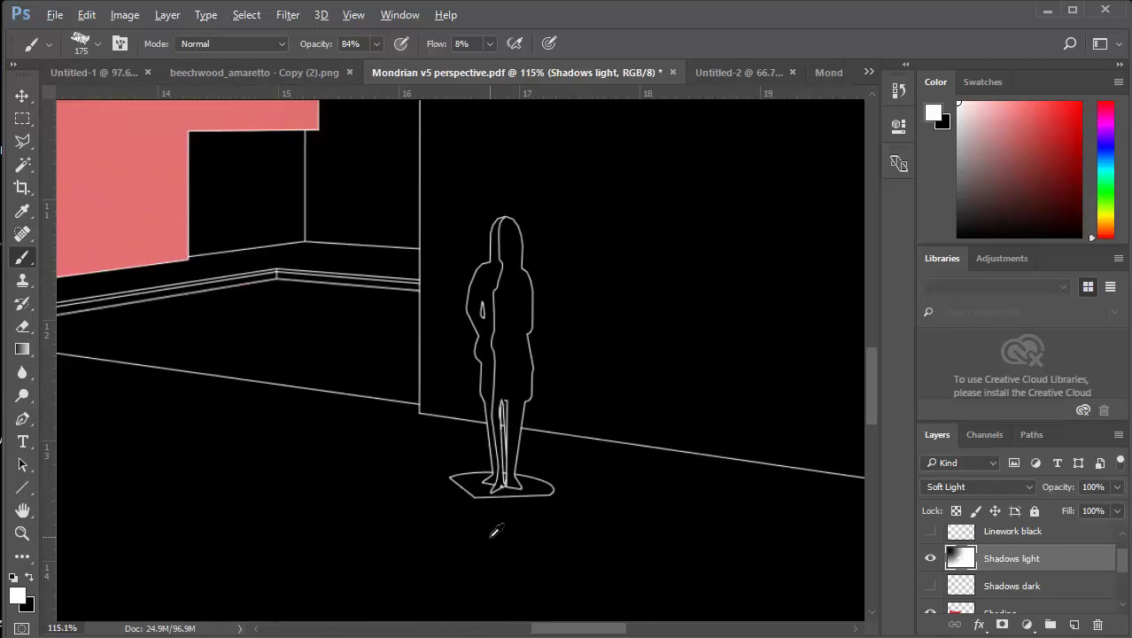
{"action": "scroll", "coordinate": [499, 411], "scroll_direction": "down", "scroll_amount": 6}
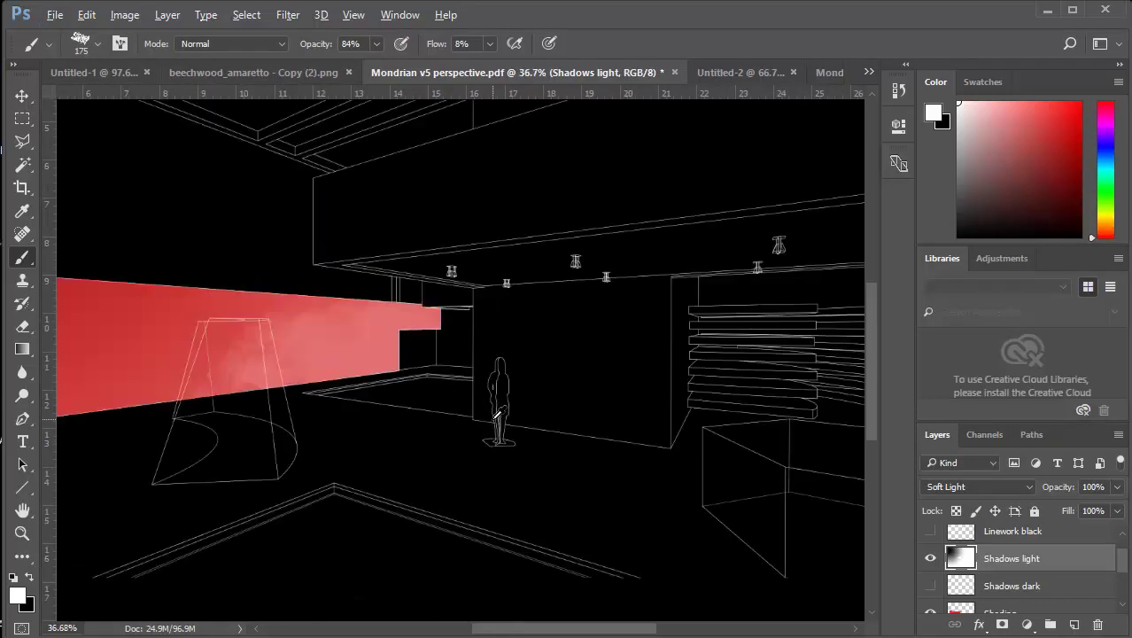
{"action": "left_click", "coordinate": [55, 15]}
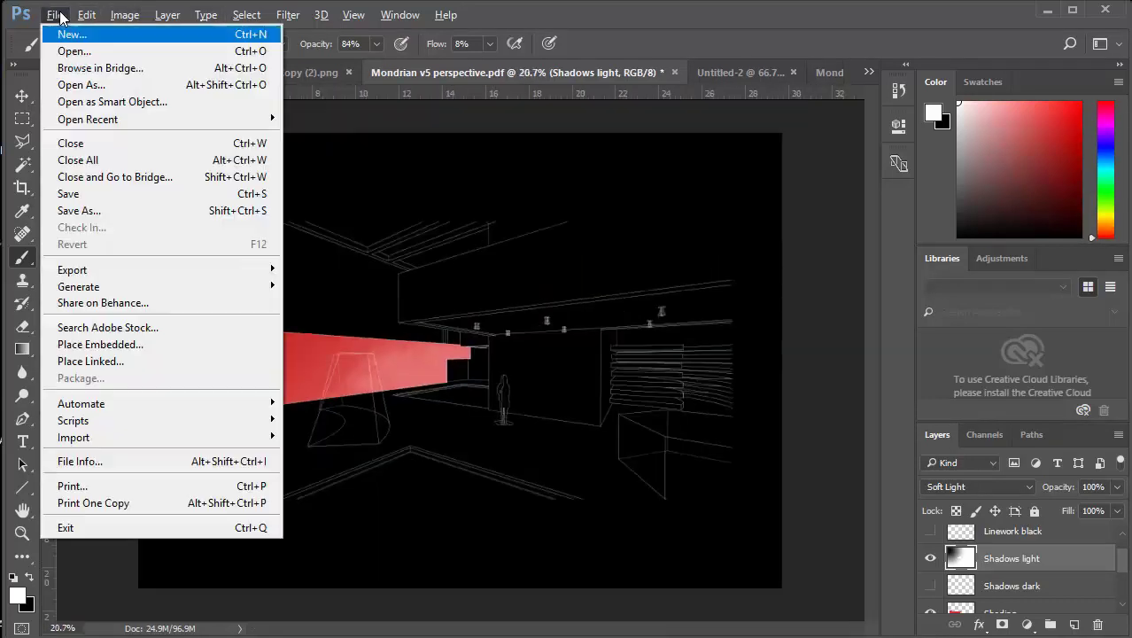
{"action": "left_click", "coordinate": [75, 51]}
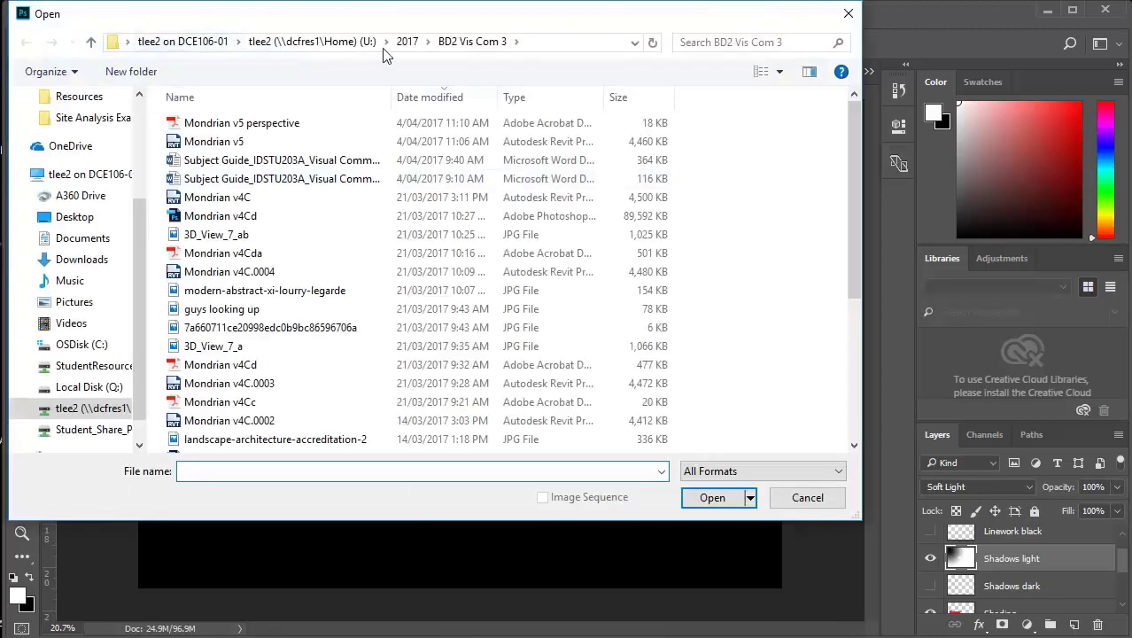
{"action": "left_click", "coordinate": [314, 42]}
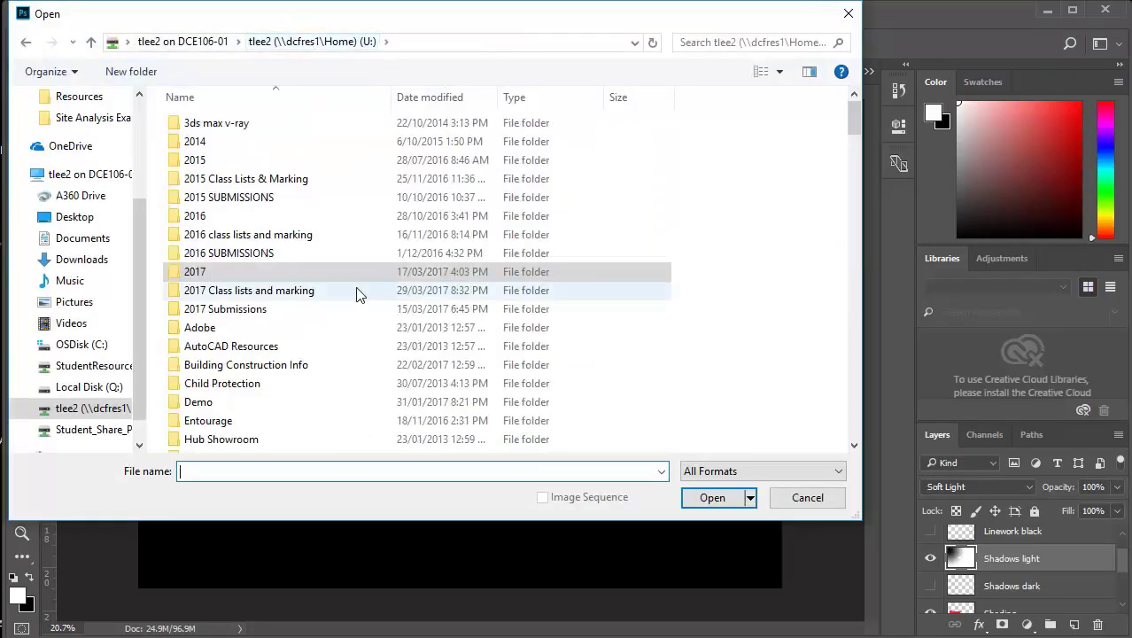
{"action": "left_click", "coordinate": [250, 309]}
{"action": "left_click", "coordinate": [142, 42]}
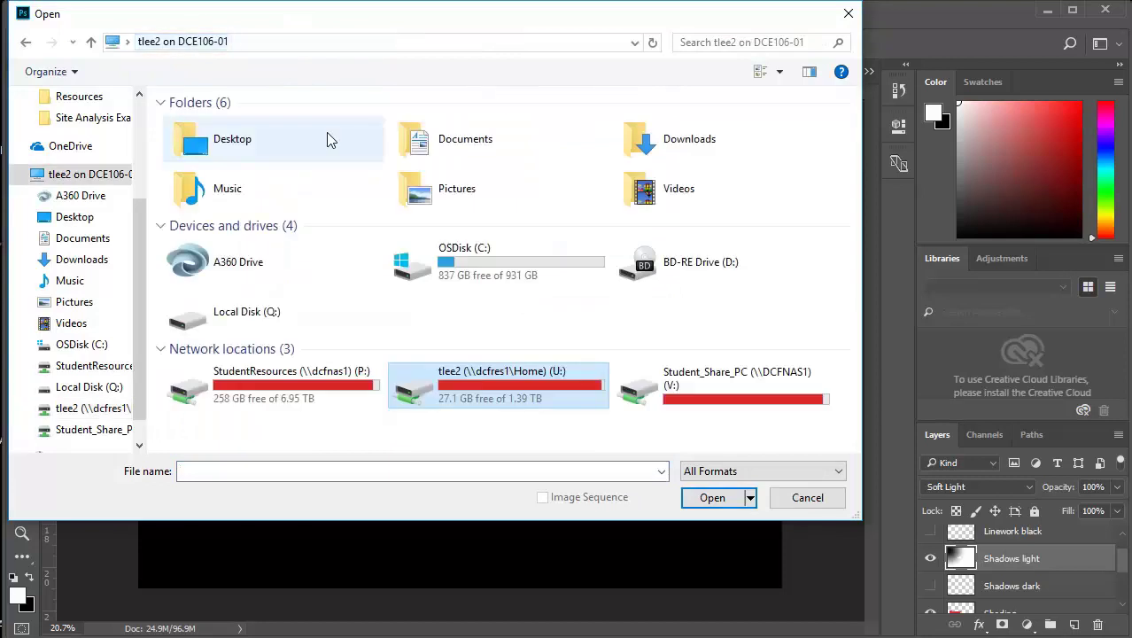
Browse the StudentResources (P:) drive to the People folder in EDU_DC_InteriorDesign > Material Images
{"action": "double_click", "coordinate": [283, 382]}
{"action": "double_click", "coordinate": [245, 254]}
{"action": "scroll", "coordinate": [284, 266], "scroll_direction": "down", "scroll_amount": 7}
{"action": "left_click", "coordinate": [223, 296]}
{"action": "double_click", "coordinate": [222, 296]}
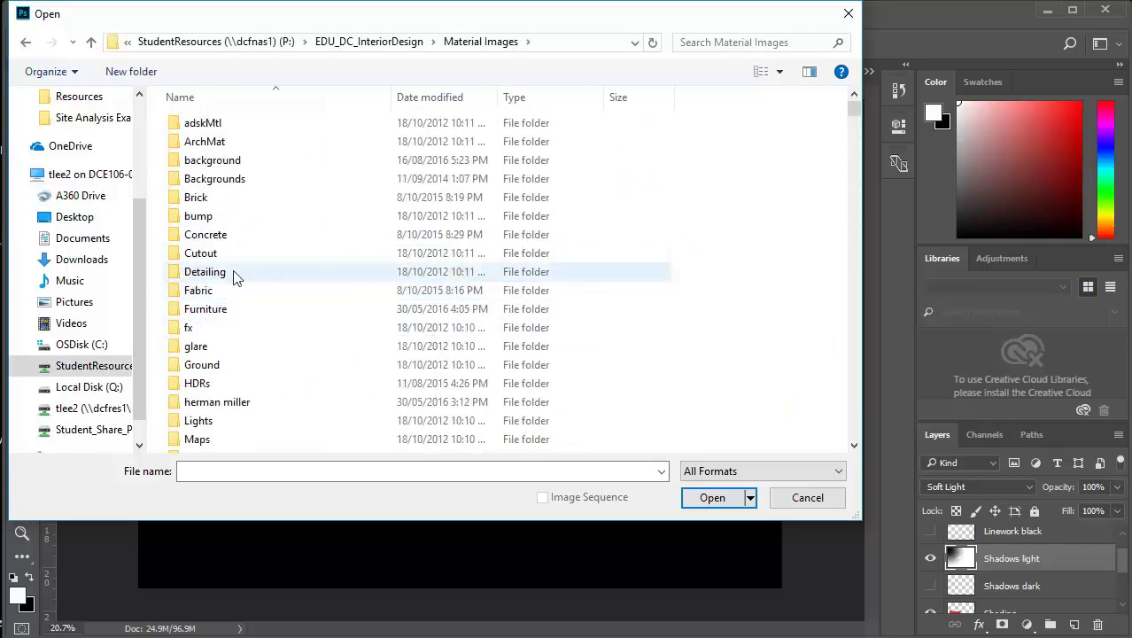
{"action": "scroll", "coordinate": [251, 273], "scroll_direction": "down", "scroll_amount": 6}
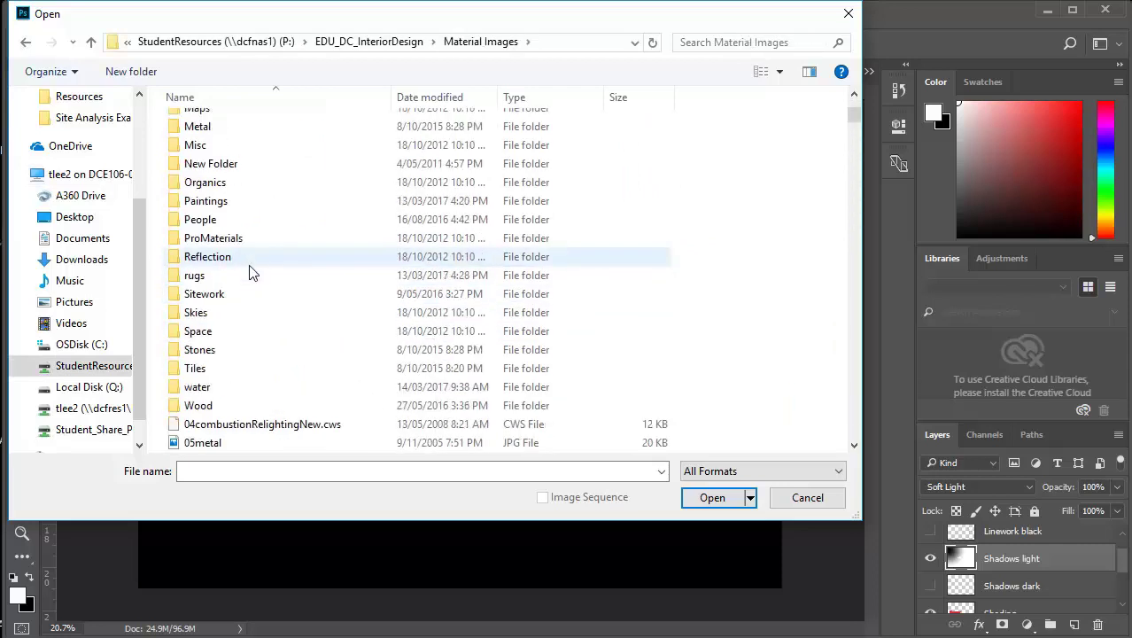
{"action": "double_click", "coordinate": [197, 218]}
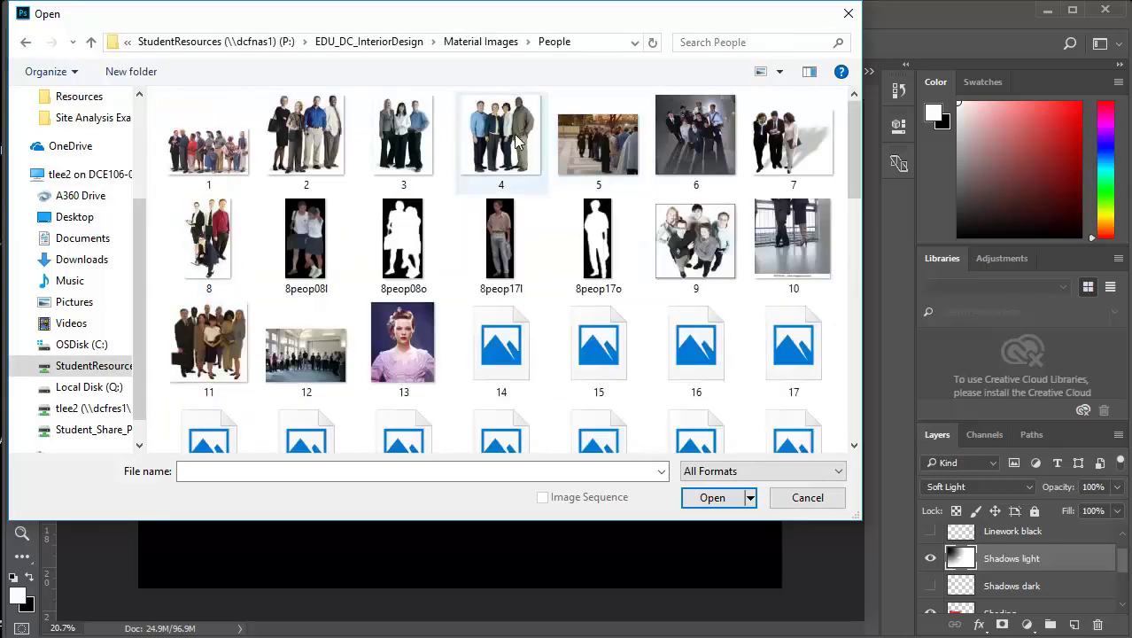
Look through the thumbnails in the People folder for a standing figure suited to the drawing
{"action": "left_click", "coordinate": [496, 244]}
{"action": "scroll", "coordinate": [443, 253], "scroll_direction": "down", "scroll_amount": 8}
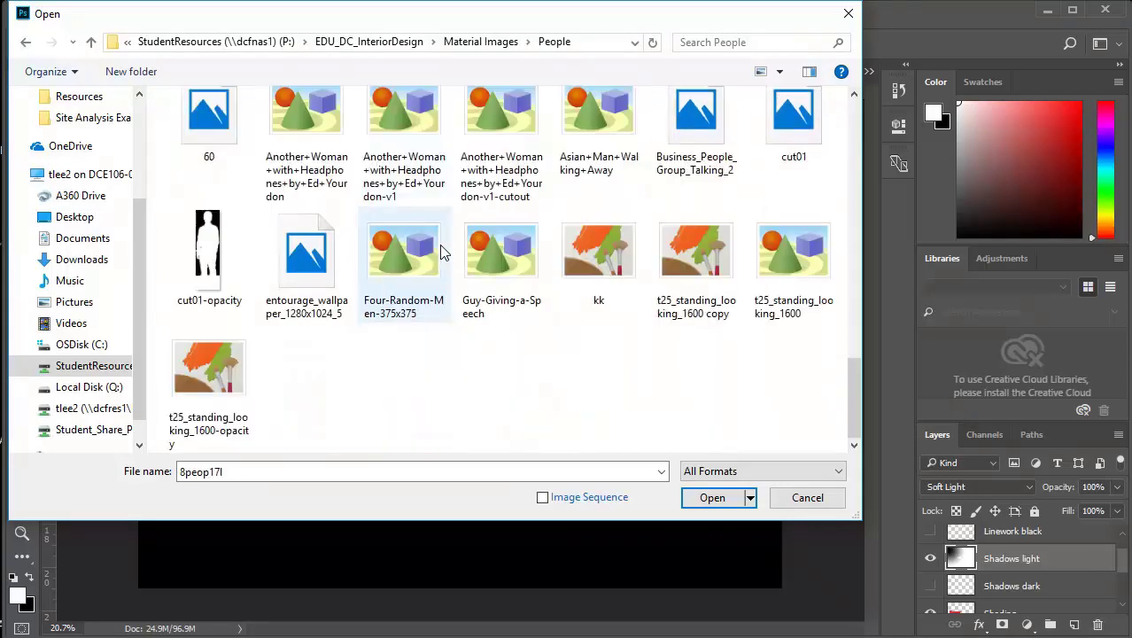
{"action": "scroll", "coordinate": [419, 284], "scroll_direction": "up", "scroll_amount": 3}
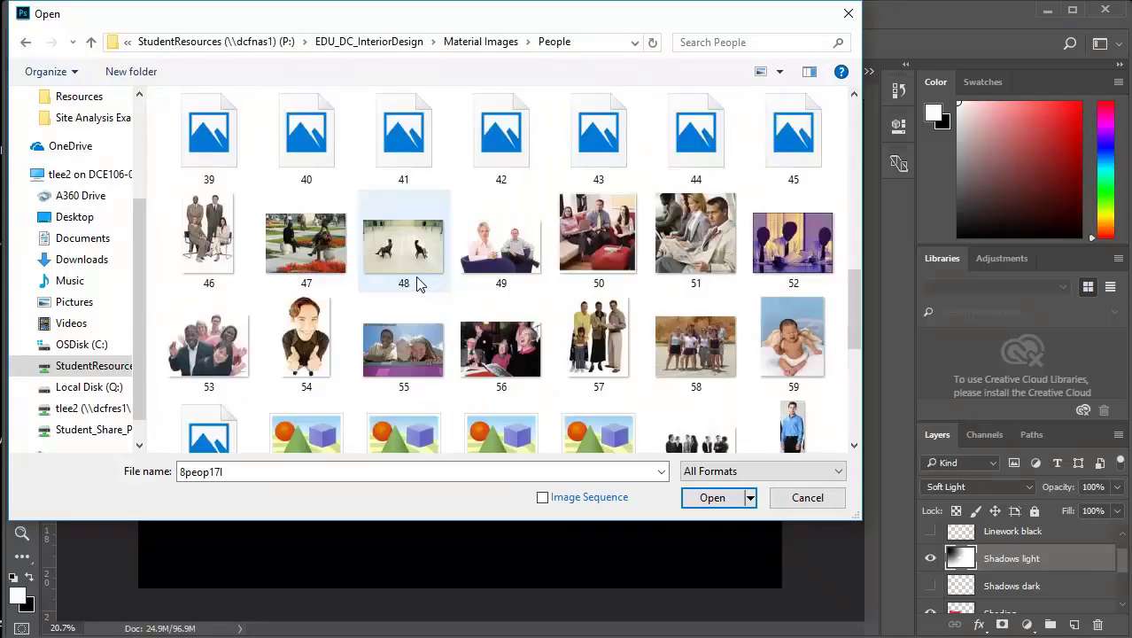
{"action": "scroll", "coordinate": [419, 283], "scroll_direction": "down", "scroll_amount": 2}
{"action": "scroll", "coordinate": [419, 283], "scroll_direction": "up", "scroll_amount": 2}
{"action": "scroll", "coordinate": [419, 283], "scroll_direction": "down", "scroll_amount": 2}
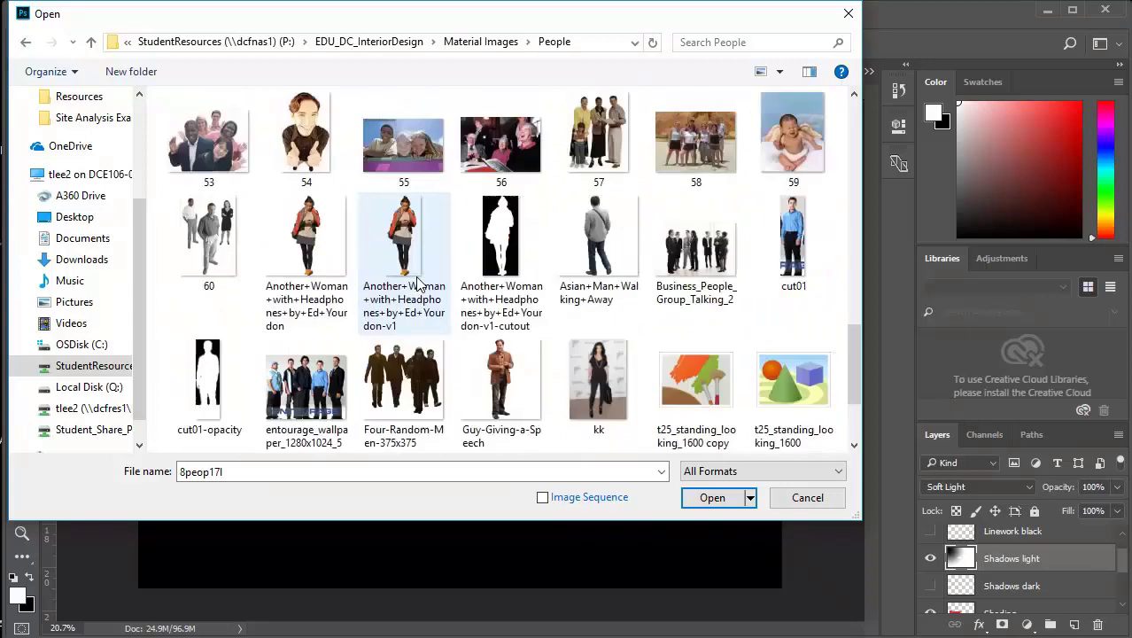
{"action": "left_click", "coordinate": [407, 255]}
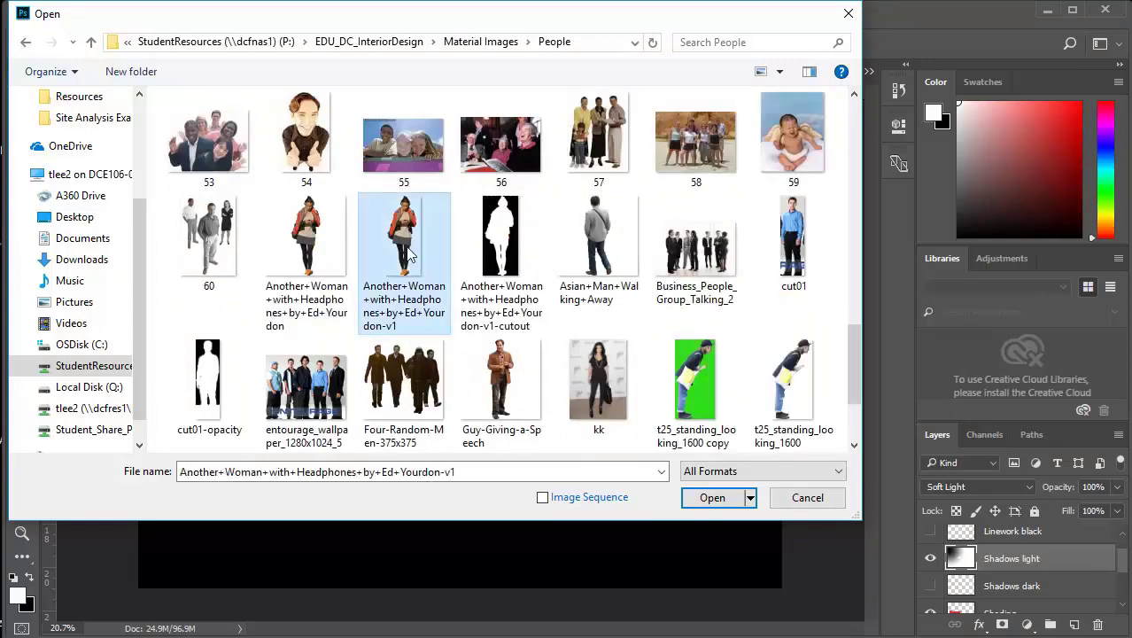
{"action": "left_click", "coordinate": [776, 241]}
{"action": "scroll", "coordinate": [620, 283], "scroll_direction": "up", "scroll_amount": 6}
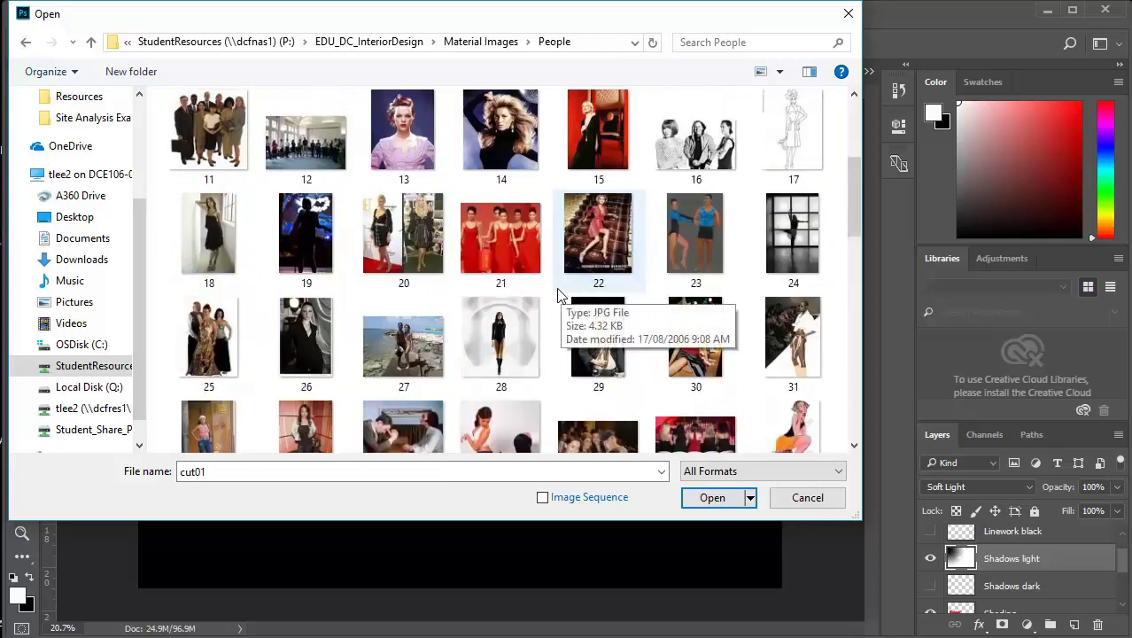
{"action": "scroll", "coordinate": [560, 293], "scroll_direction": "up", "scroll_amount": 2}
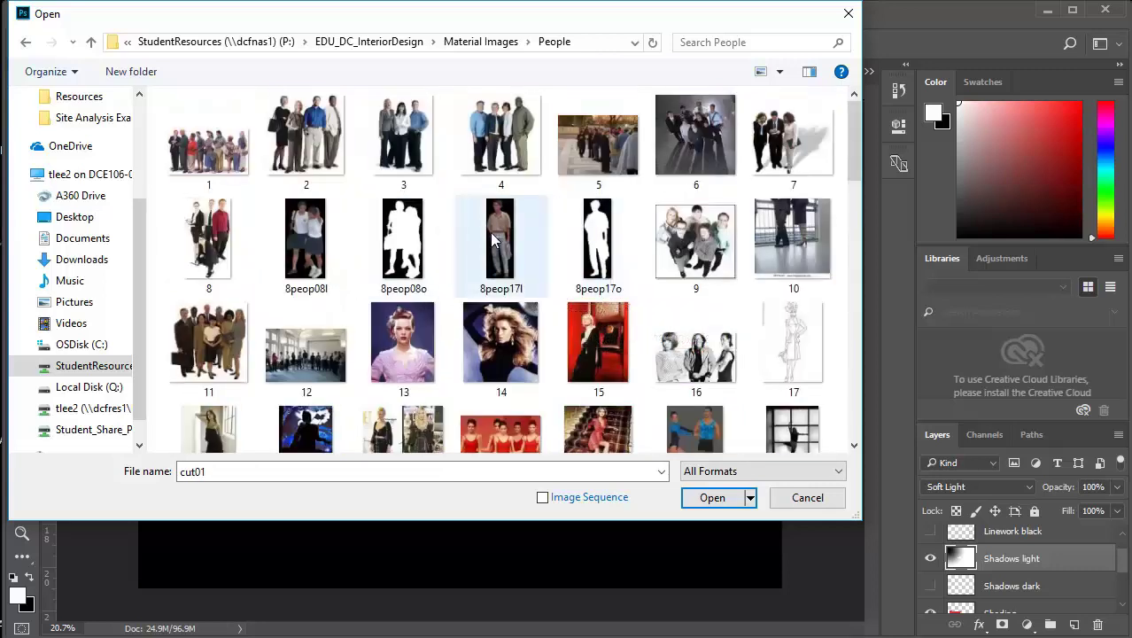
Open the 8peop17l image from the People folder, inspect it, and close it again
{"action": "left_click", "coordinate": [498, 237]}
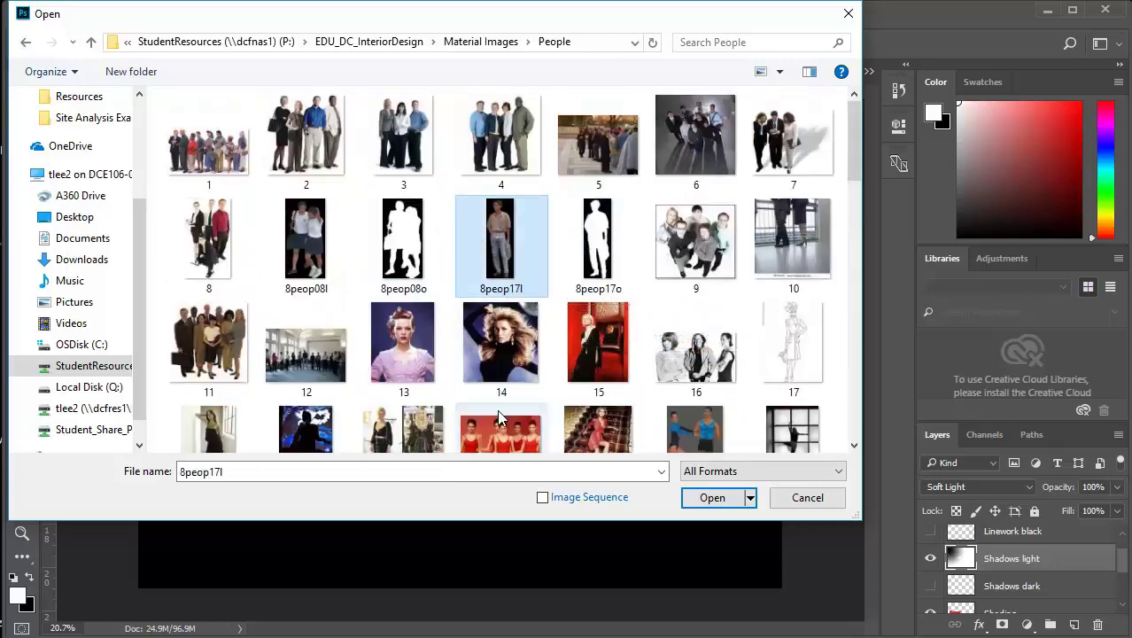
{"action": "scroll", "coordinate": [479, 252], "scroll_direction": "down", "scroll_amount": 2}
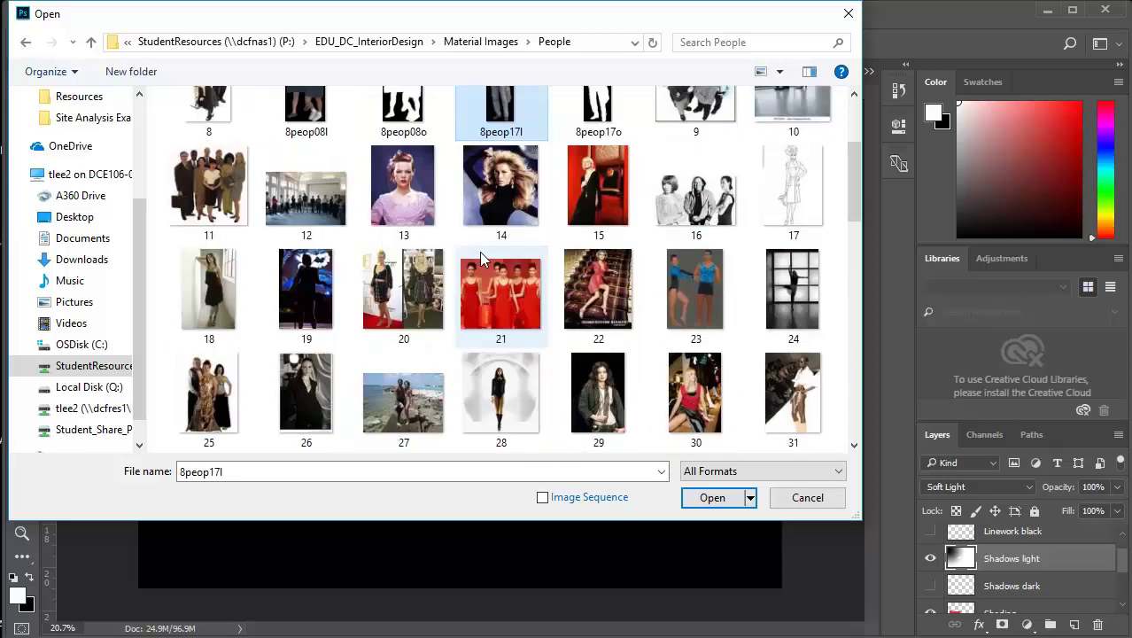
{"action": "scroll", "coordinate": [479, 251], "scroll_direction": "up", "scroll_amount": 2}
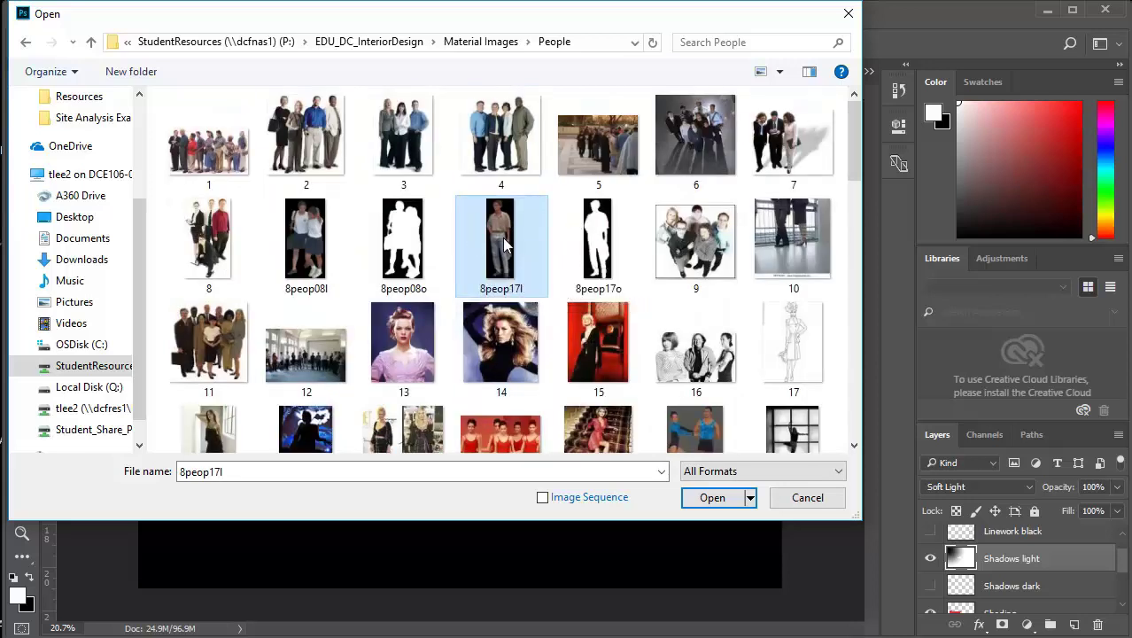
{"action": "double_click", "coordinate": [504, 246]}
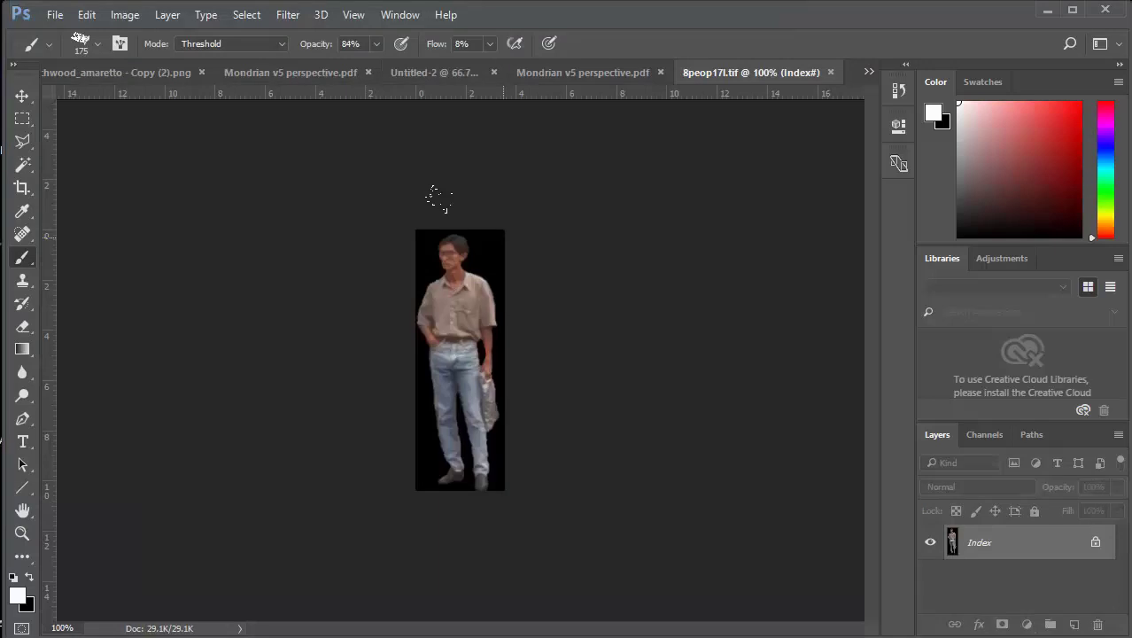
{"action": "left_click", "coordinate": [831, 73]}
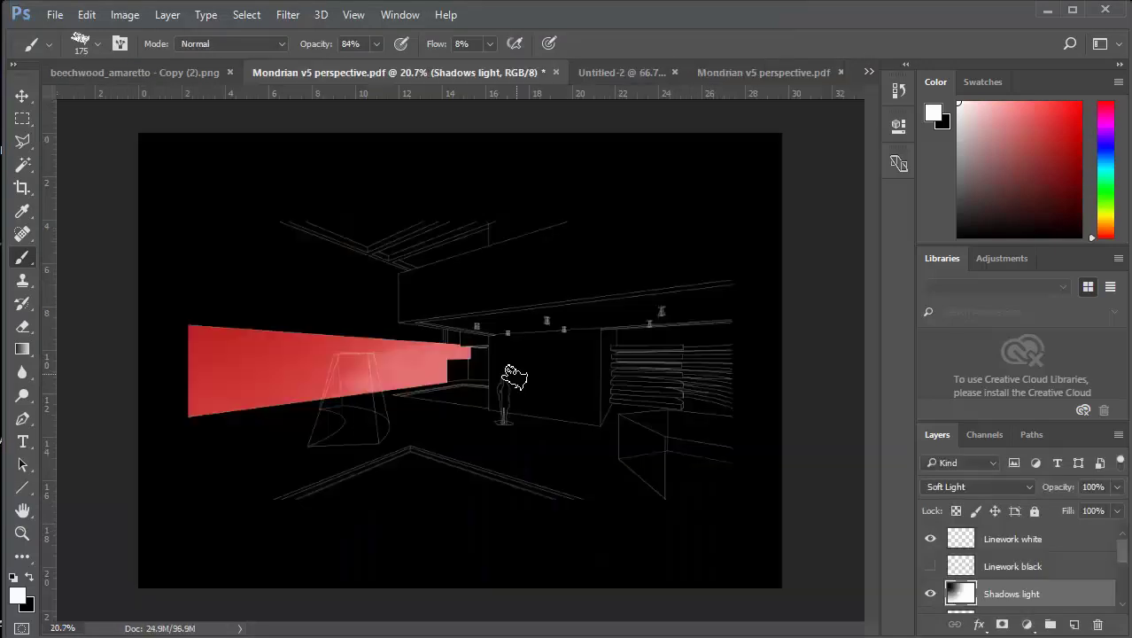
Browse the People folder again for an alternative figure image, and leave without opening any file
{"action": "left_click", "coordinate": [53, 14]}
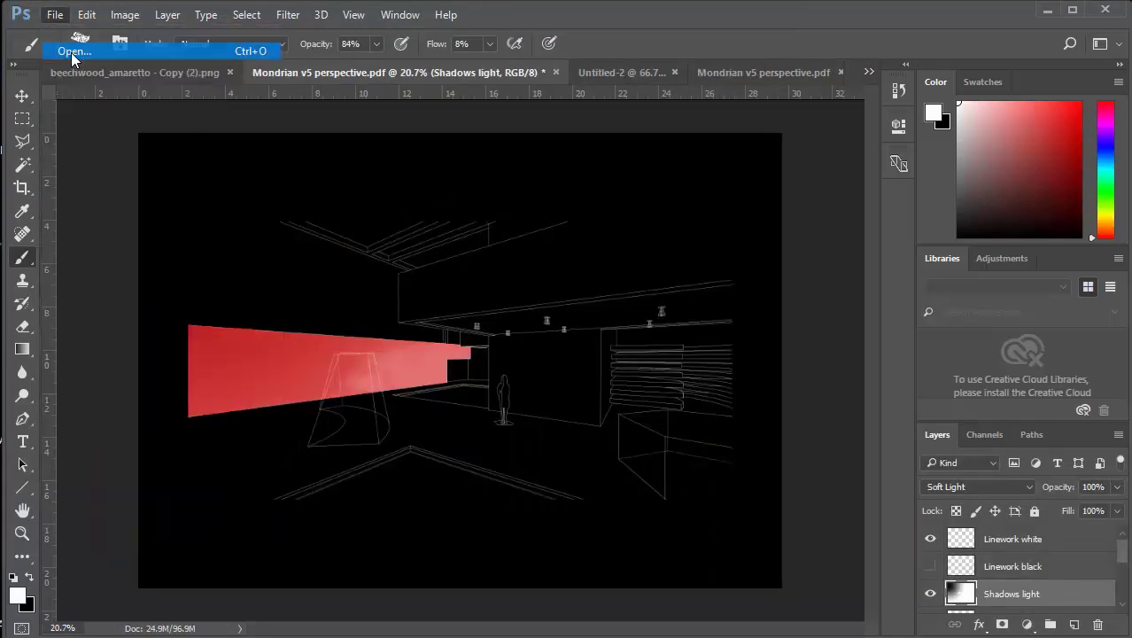
{"action": "left_click", "coordinate": [62, 48]}
{"action": "left_click", "coordinate": [567, 265]}
{"action": "scroll", "coordinate": [558, 257], "scroll_direction": "down", "scroll_amount": 2}
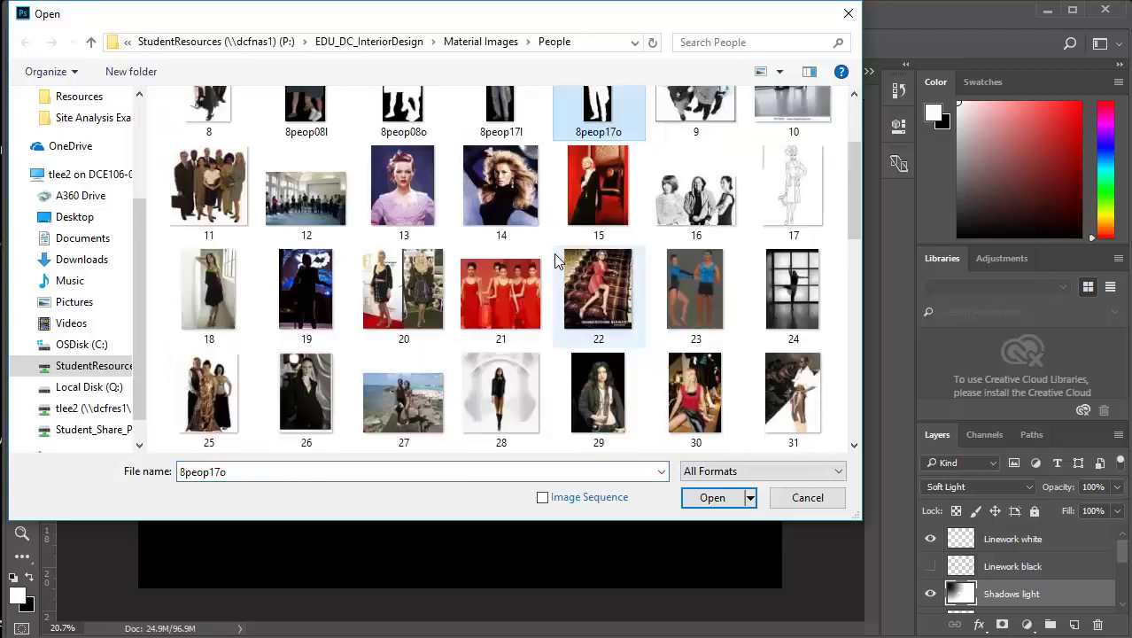
{"action": "left_click", "coordinate": [802, 196]}
{"action": "left_click", "coordinate": [695, 187]}
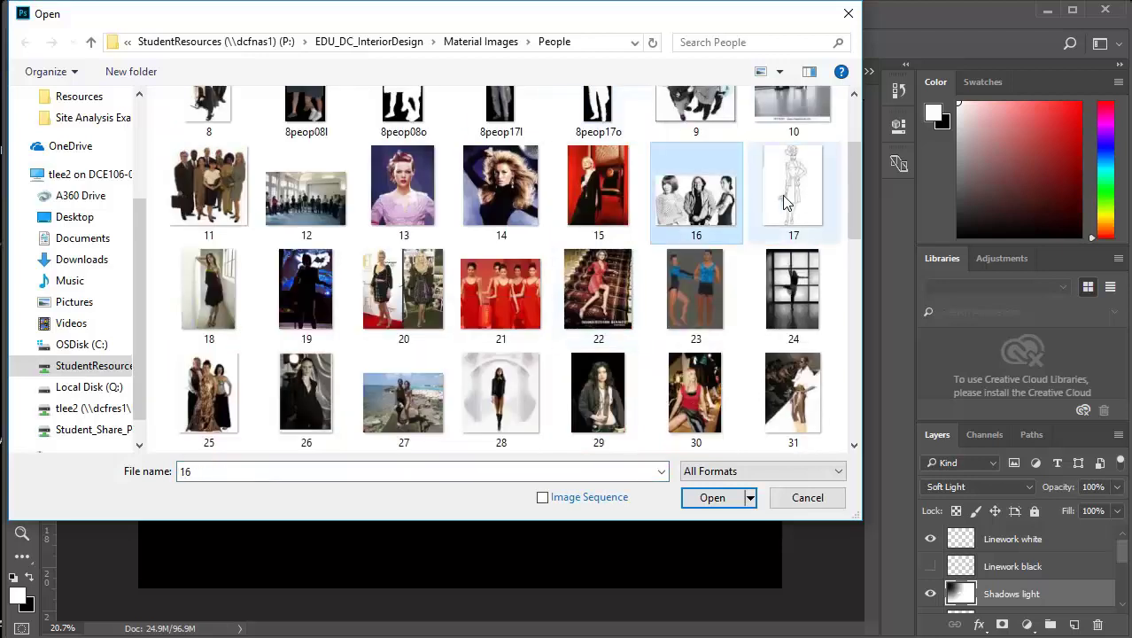
{"action": "scroll", "coordinate": [408, 296], "scroll_direction": "down", "scroll_amount": 1}
{"action": "left_click", "coordinate": [460, 302]}
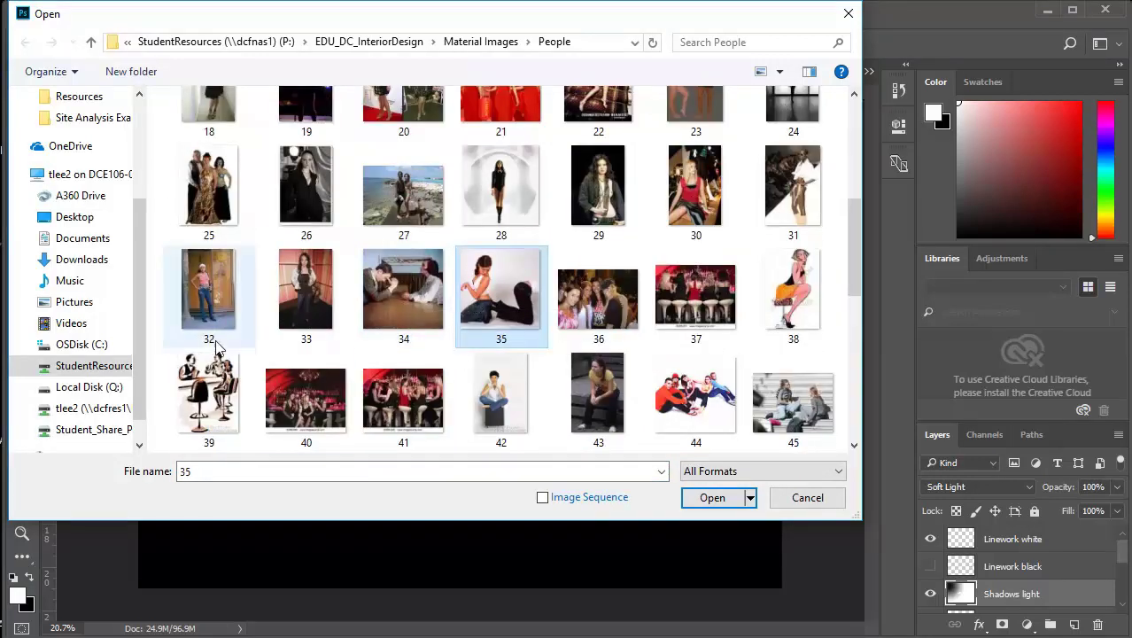
{"action": "scroll", "coordinate": [213, 319], "scroll_direction": "down", "scroll_amount": 5}
{"action": "left_click", "coordinate": [210, 255]}
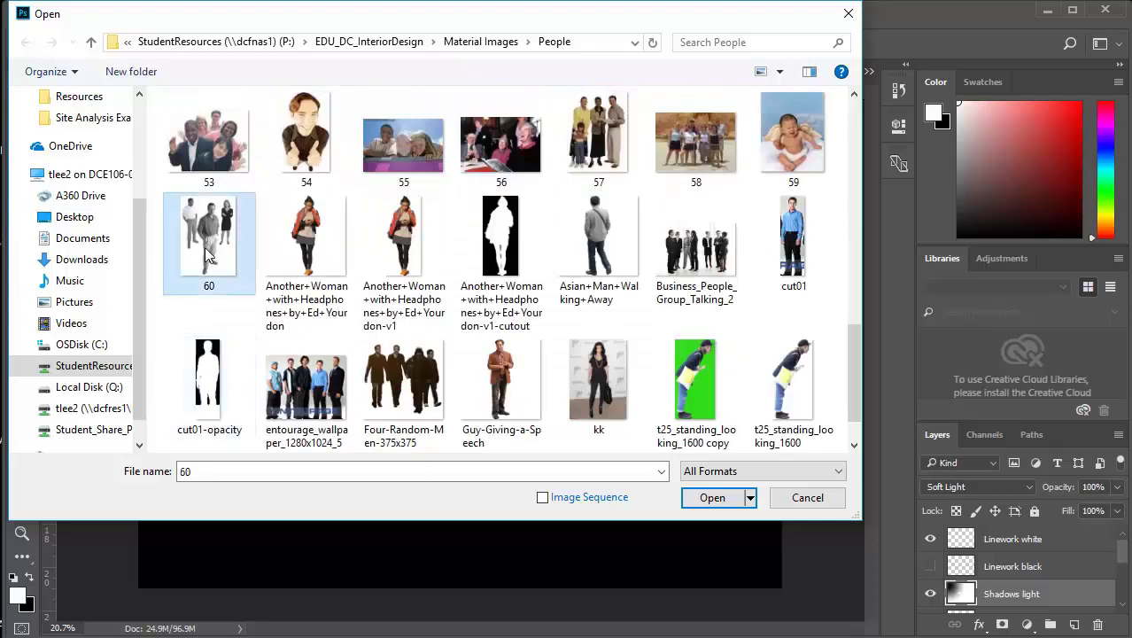
{"action": "left_click", "coordinate": [807, 499]}
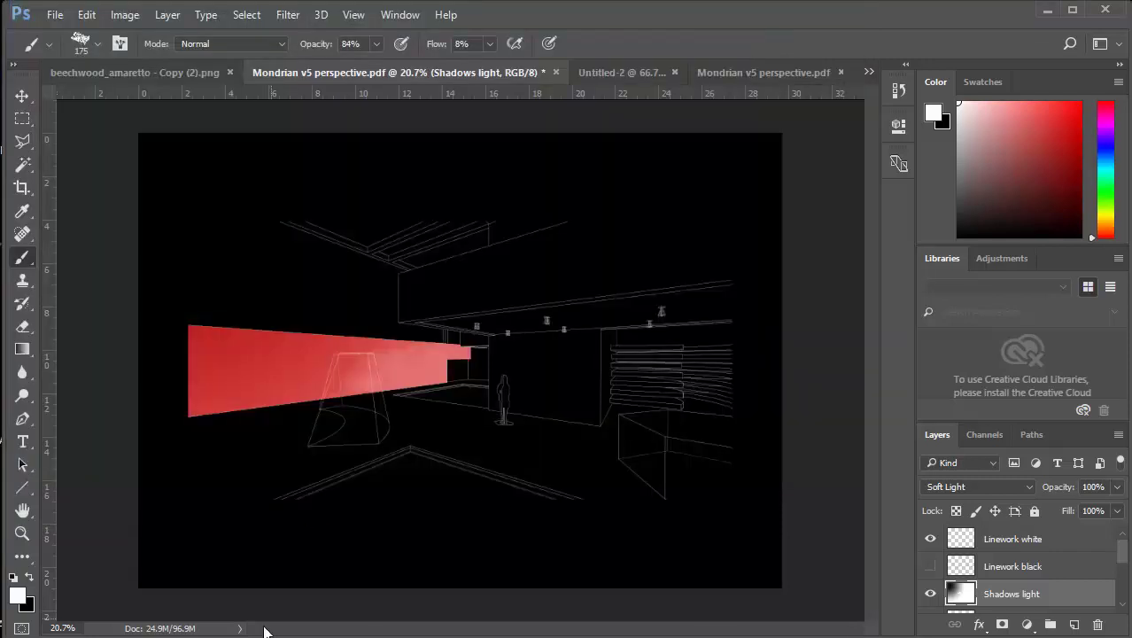
Switch to the web browser and search Google Images for "person standing", replacing the earlier ambient shadow render search
{"action": "left_click", "coordinate": [217, 592]}
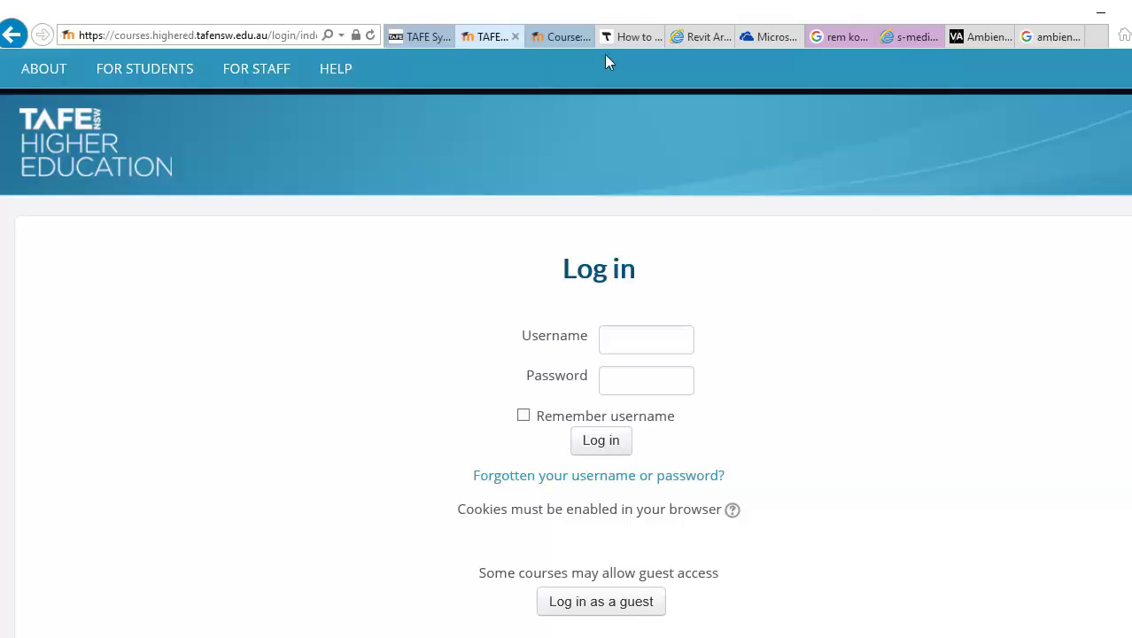
{"action": "left_click", "coordinate": [1046, 41]}
{"action": "scroll", "coordinate": [872, 117], "scroll_direction": "up", "scroll_amount": 2}
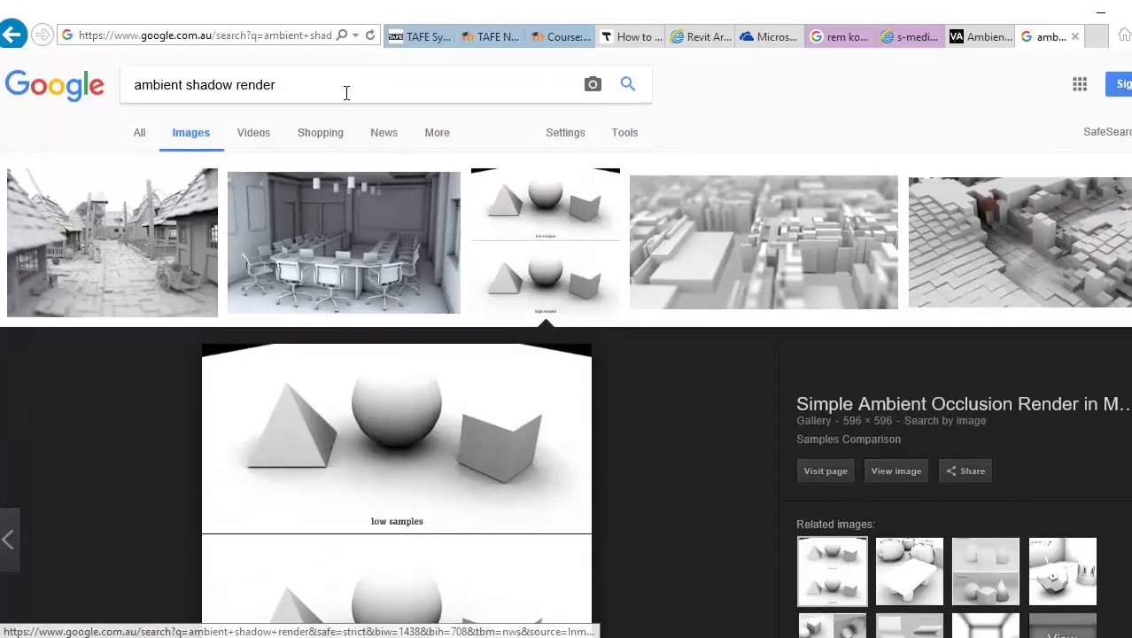
{"action": "left_click_drag", "start_coordinate": [351, 85], "coordinate": [124, 86]}
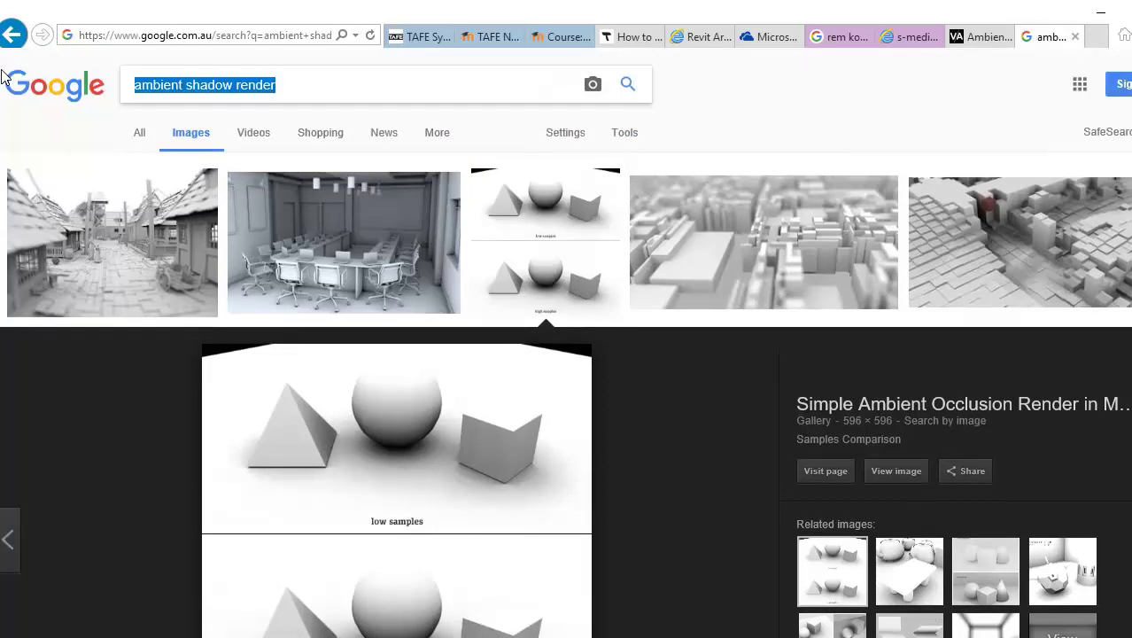
{"action": "type", "text": "pers"}
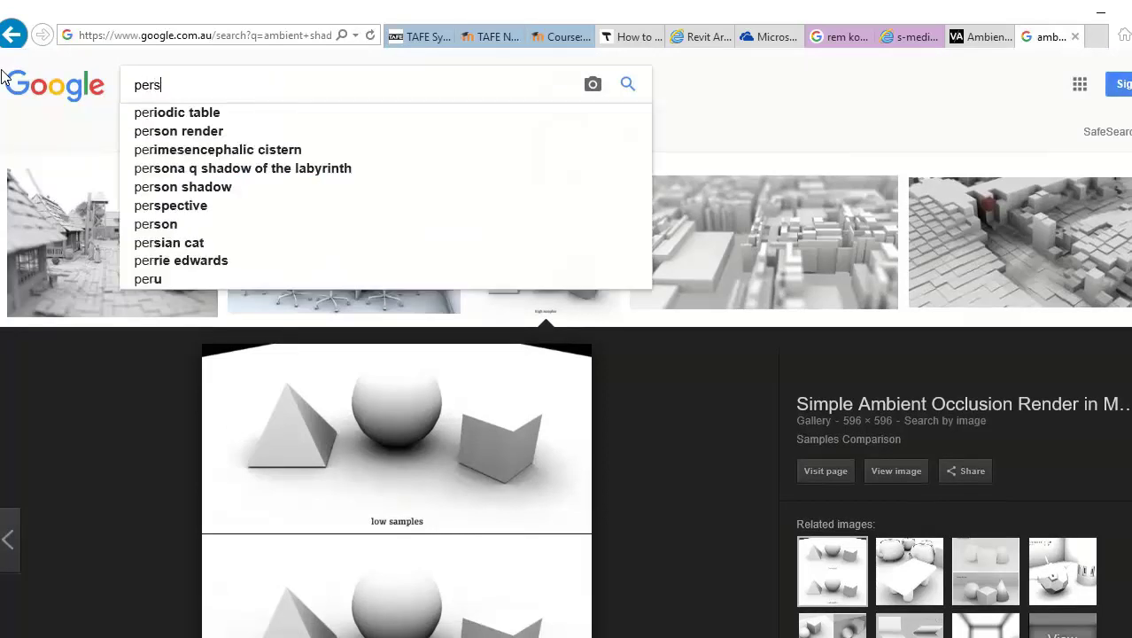
{"action": "type", "text": "on standing"}
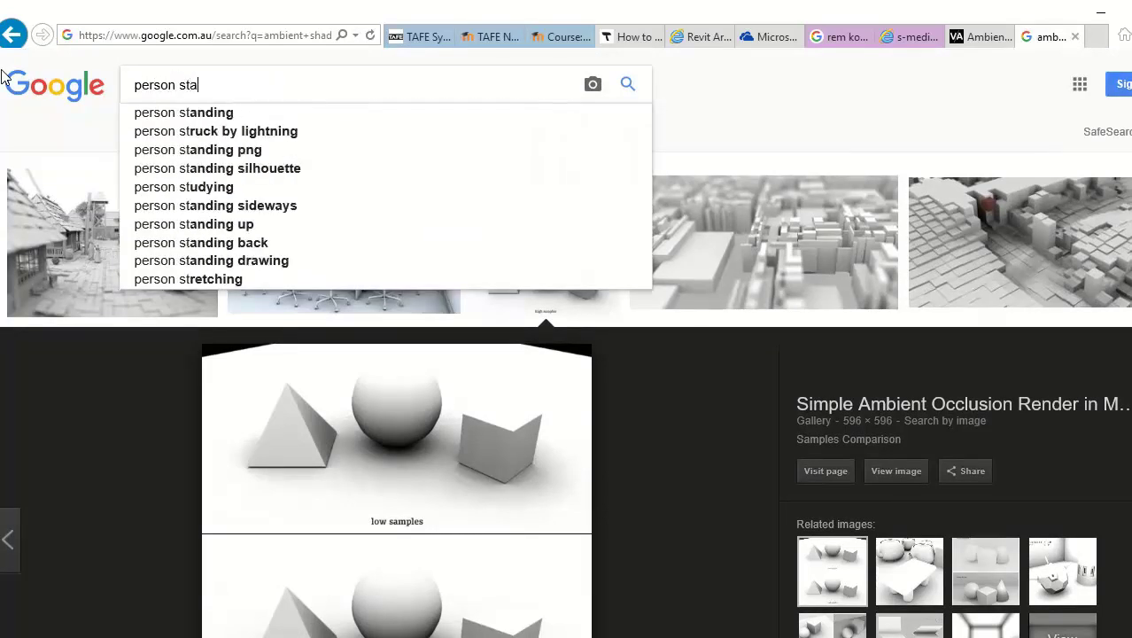
{"action": "key", "text": "Return"}
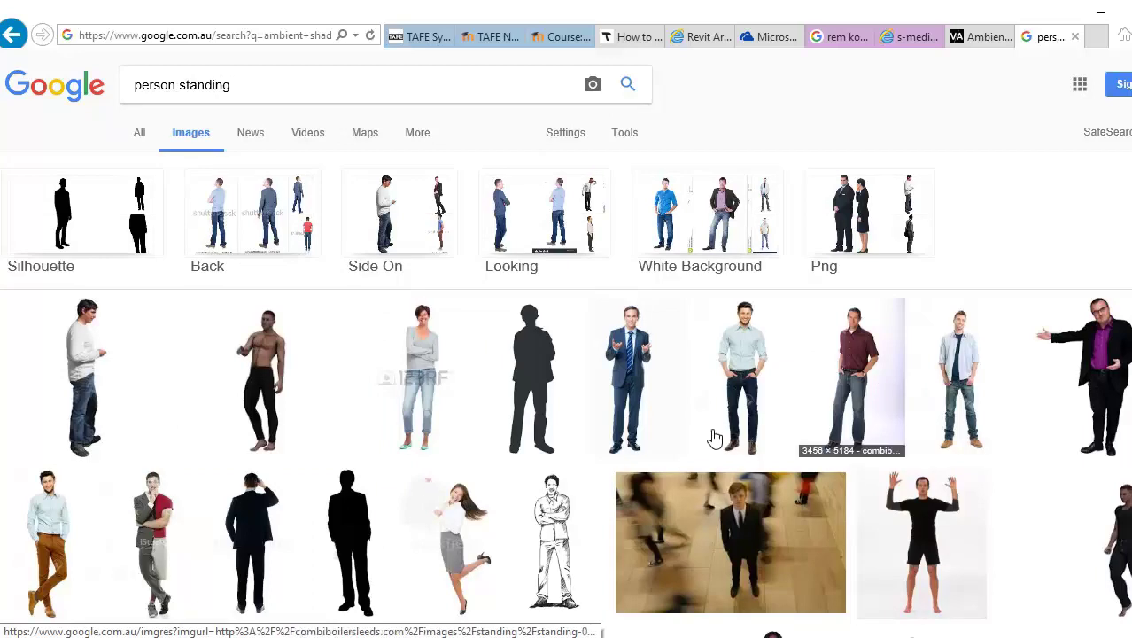
Look through the "person standing" image results for a full-length standing figure suited to the drawing
{"action": "scroll", "coordinate": [874, 407], "scroll_direction": "down", "scroll_amount": 5}
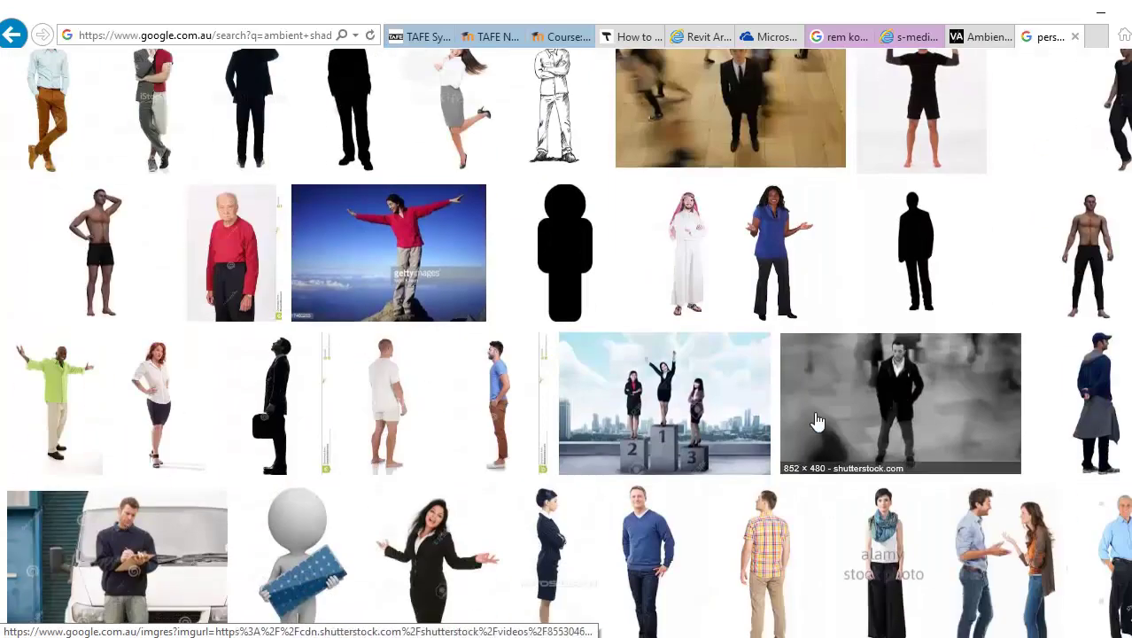
{"action": "scroll", "coordinate": [132, 390], "scroll_direction": "down", "scroll_amount": 3}
{"action": "scroll", "coordinate": [85, 307], "scroll_direction": "down", "scroll_amount": 2}
{"action": "scroll", "coordinate": [84, 307], "scroll_direction": "down", "scroll_amount": 2}
{"action": "scroll", "coordinate": [280, 288], "scroll_direction": "down", "scroll_amount": 3}
{"action": "scroll", "coordinate": [280, 288], "scroll_direction": "down", "scroll_amount": 1}
{"action": "scroll", "coordinate": [177, 283], "scroll_direction": "down", "scroll_amount": 3}
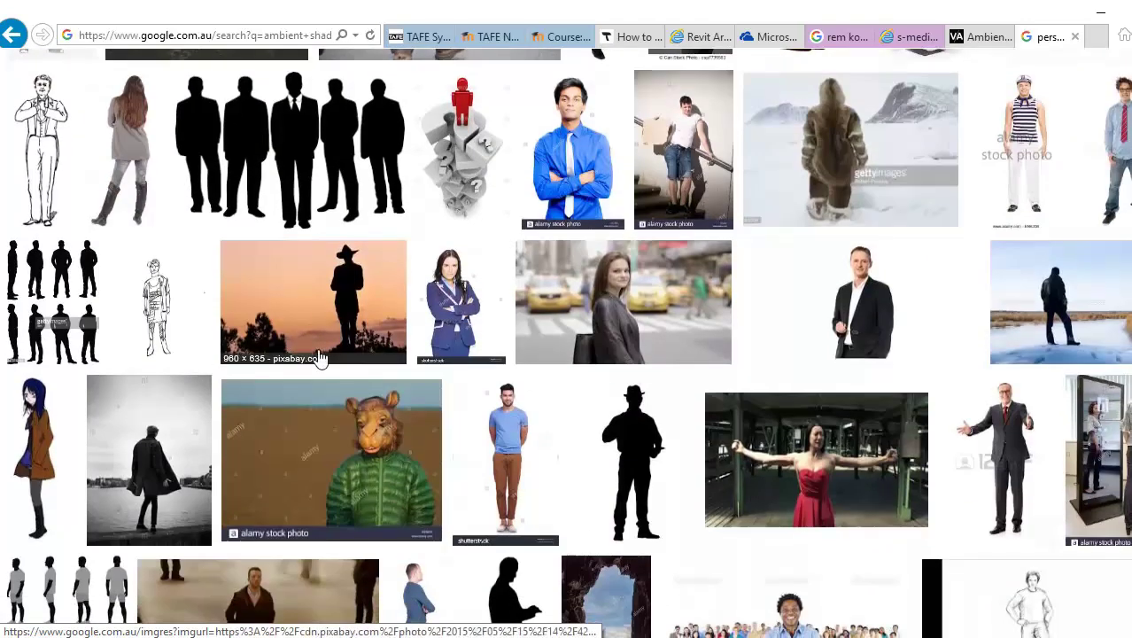
{"action": "scroll", "coordinate": [331, 448], "scroll_direction": "down", "scroll_amount": 2}
{"action": "scroll", "coordinate": [298, 329], "scroll_direction": "down", "scroll_amount": 2}
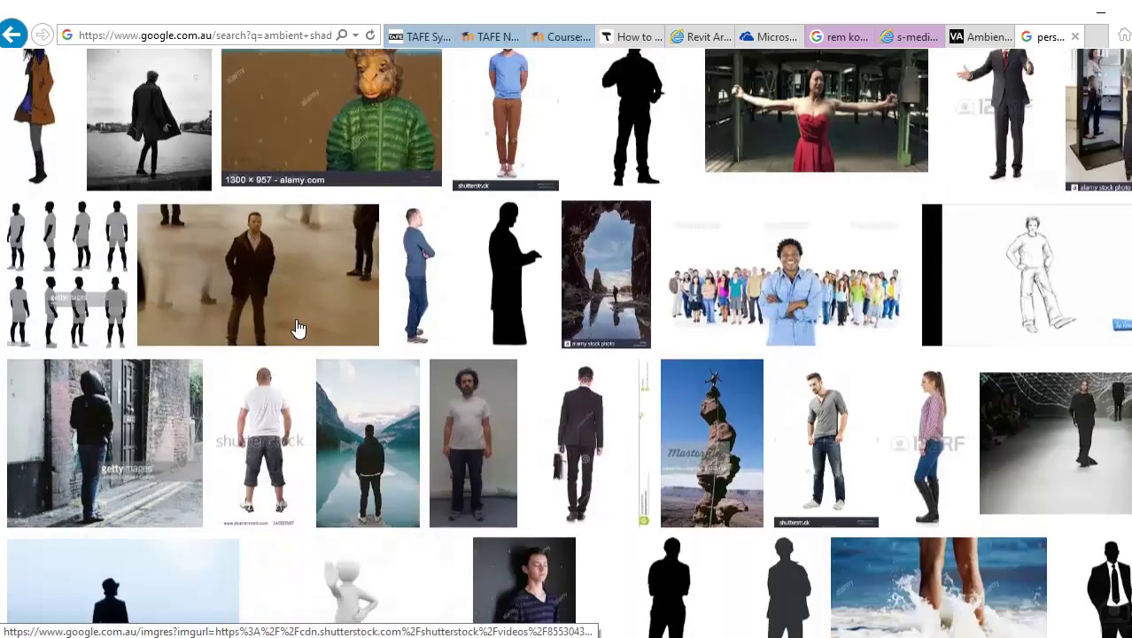
{"action": "scroll", "coordinate": [155, 368], "scroll_direction": "down", "scroll_amount": 2}
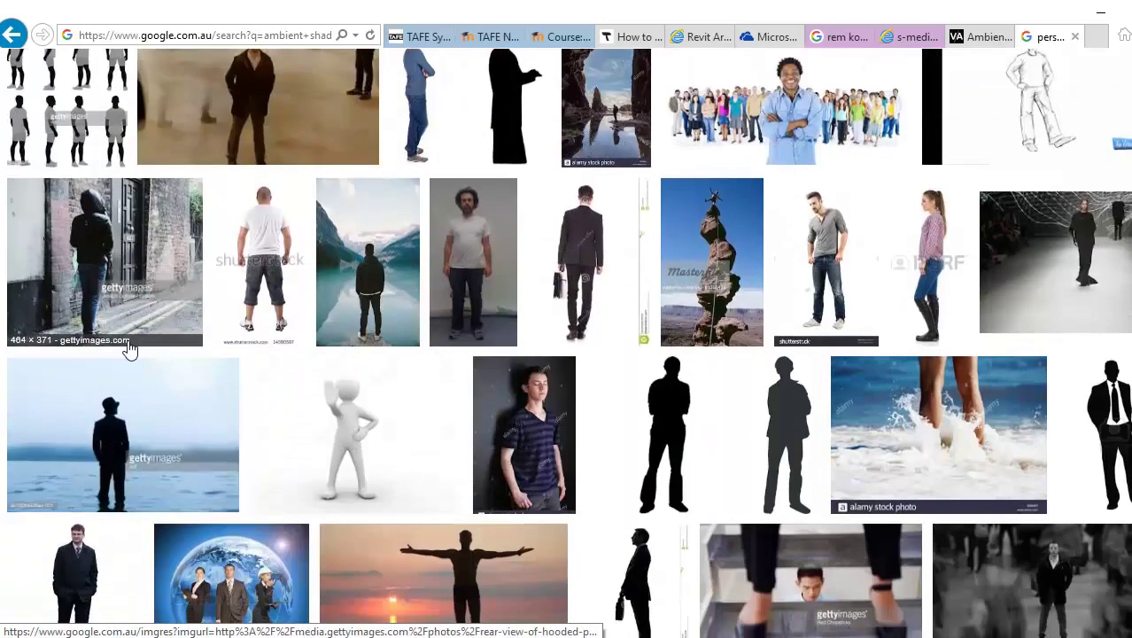
{"action": "scroll", "coordinate": [113, 372], "scroll_direction": "down", "scroll_amount": 1}
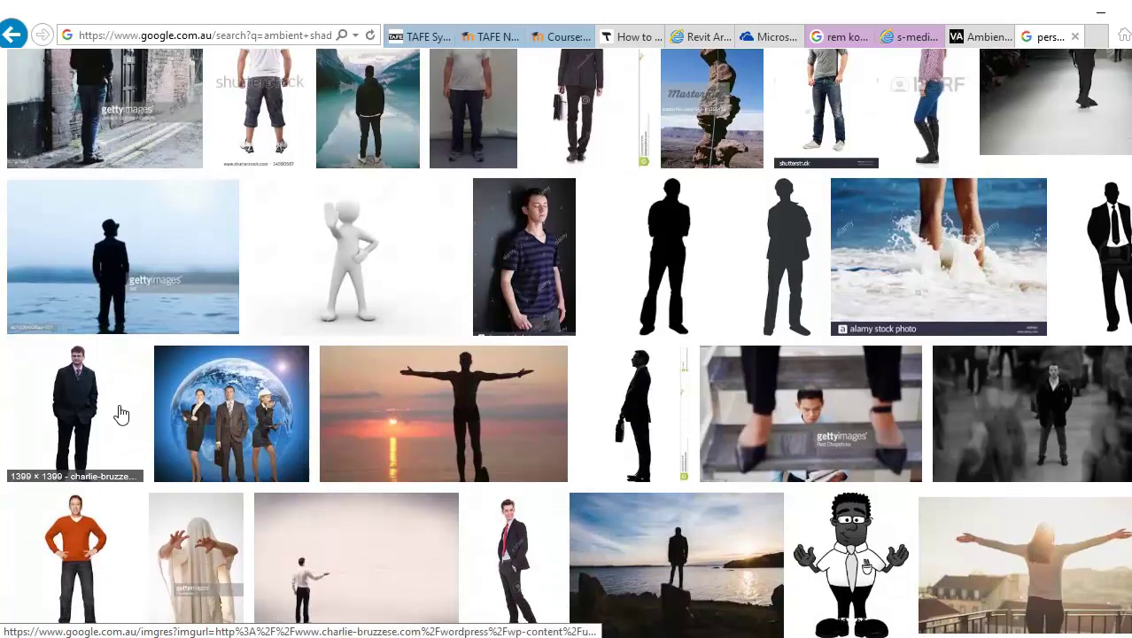
{"action": "scroll", "coordinate": [119, 409], "scroll_direction": "down", "scroll_amount": 5}
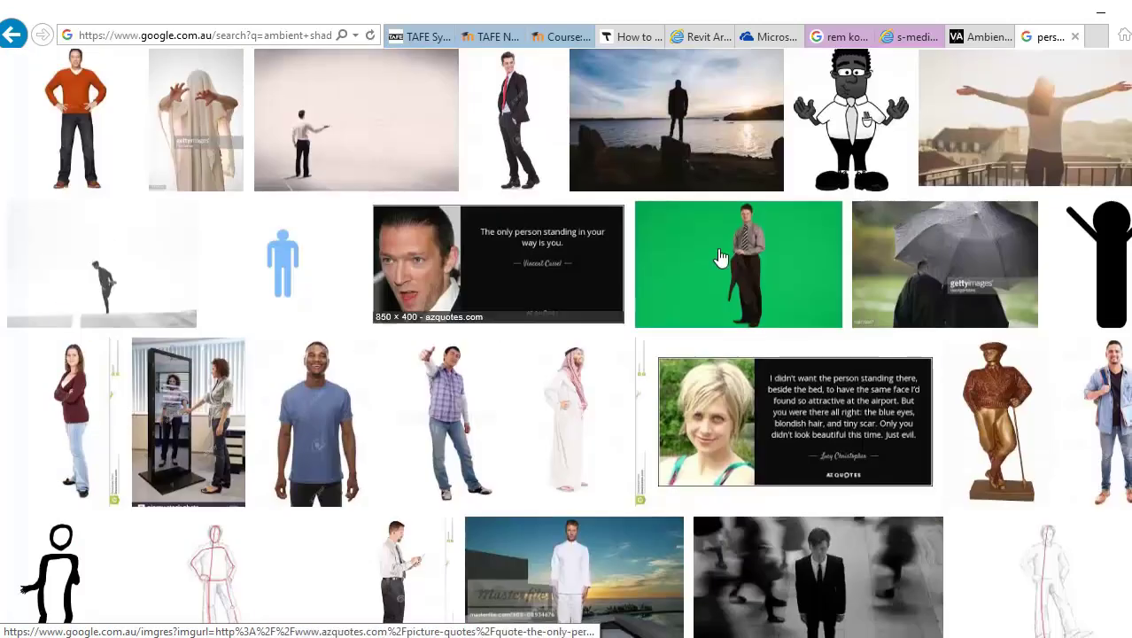
{"action": "scroll", "coordinate": [387, 303], "scroll_direction": "down", "scroll_amount": 3}
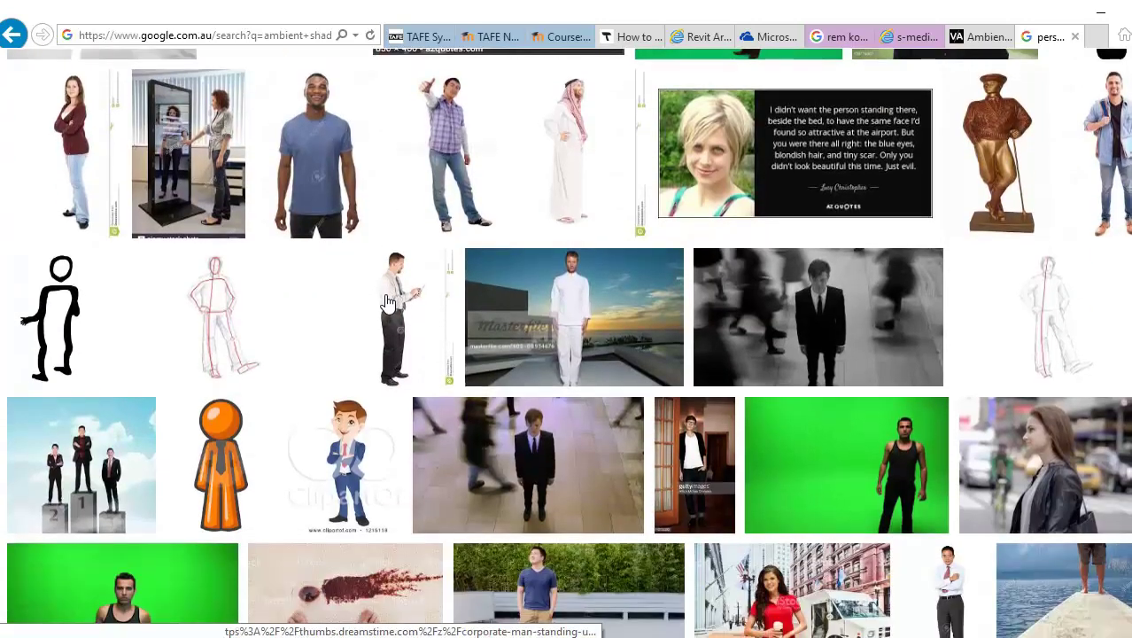
{"action": "scroll", "coordinate": [386, 303], "scroll_direction": "down", "scroll_amount": 3}
{"action": "scroll", "coordinate": [386, 303], "scroll_direction": "down", "scroll_amount": 1}
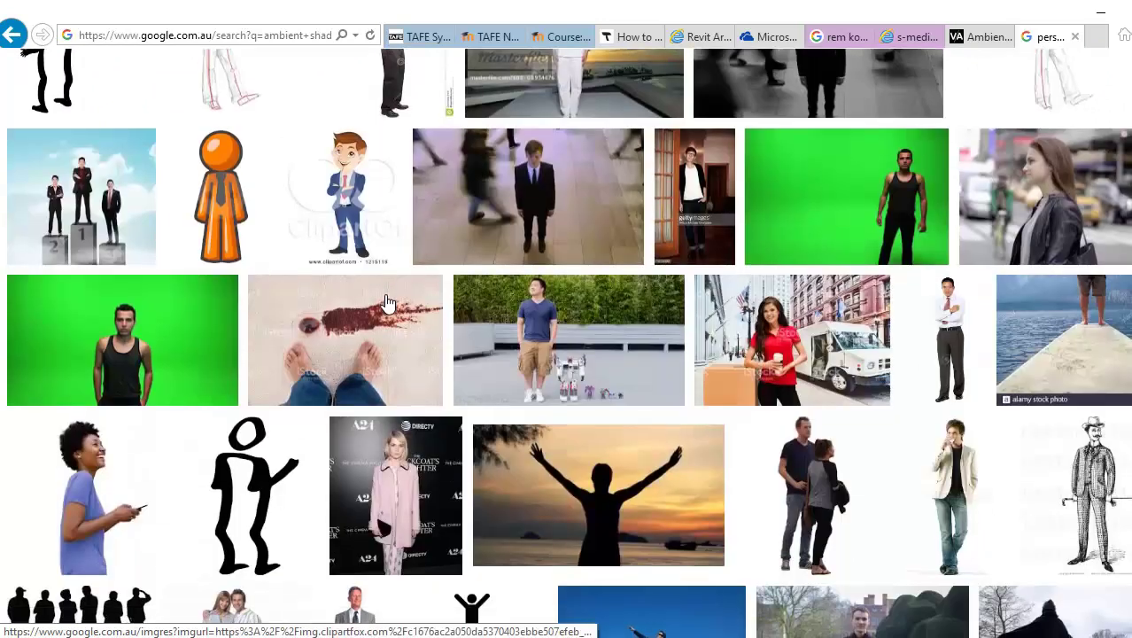
{"action": "scroll", "coordinate": [194, 319], "scroll_direction": "down", "scroll_amount": 1}
{"action": "scroll", "coordinate": [195, 319], "scroll_direction": "down", "scroll_amount": 4}
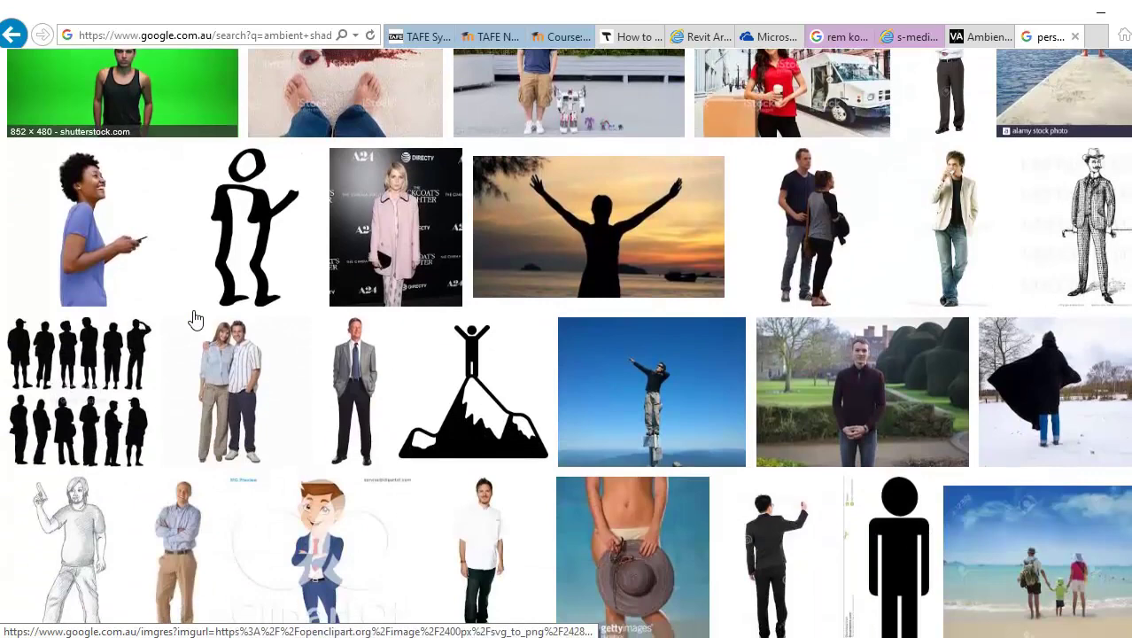
{"action": "scroll", "coordinate": [195, 319], "scroll_direction": "down", "scroll_amount": 1}
{"action": "scroll", "coordinate": [195, 319], "scroll_direction": "down", "scroll_amount": 6}
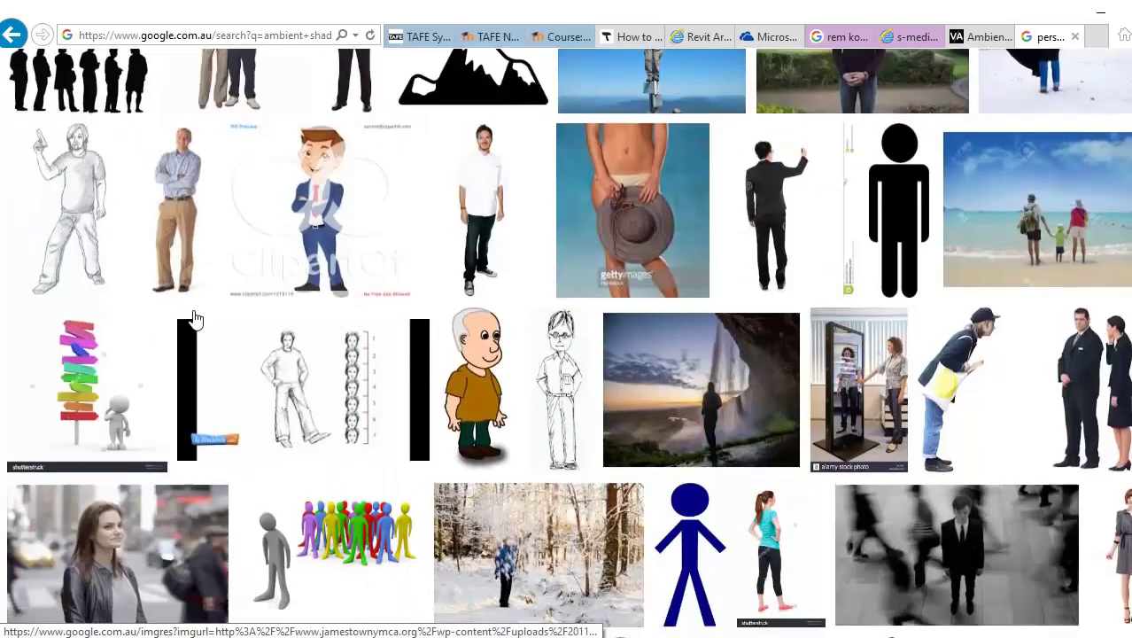
{"action": "scroll", "coordinate": [195, 319], "scroll_direction": "down", "scroll_amount": 1}
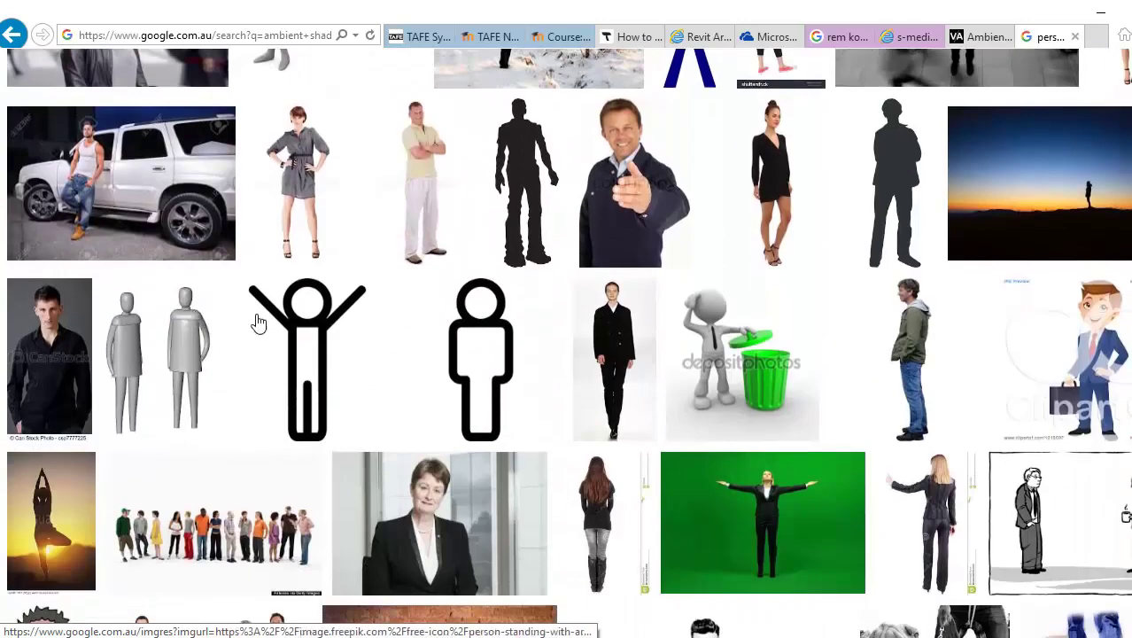
{"action": "scroll", "coordinate": [232, 337], "scroll_direction": "down", "scroll_amount": 2}
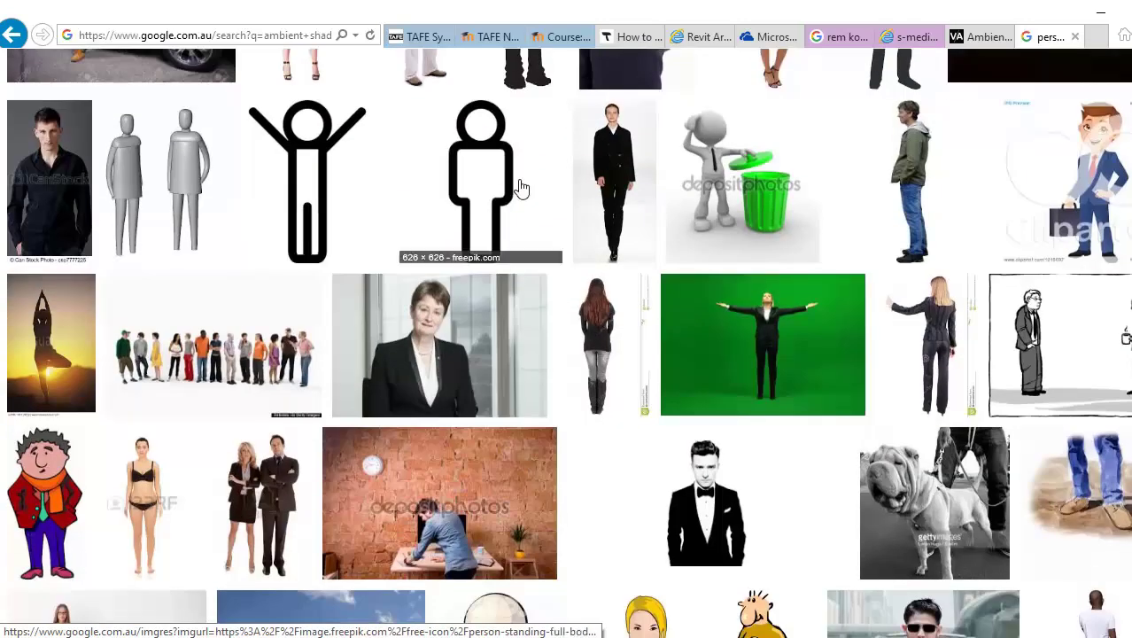
{"action": "scroll", "coordinate": [131, 310], "scroll_direction": "down", "scroll_amount": 2}
{"action": "scroll", "coordinate": [129, 353], "scroll_direction": "down", "scroll_amount": 7}
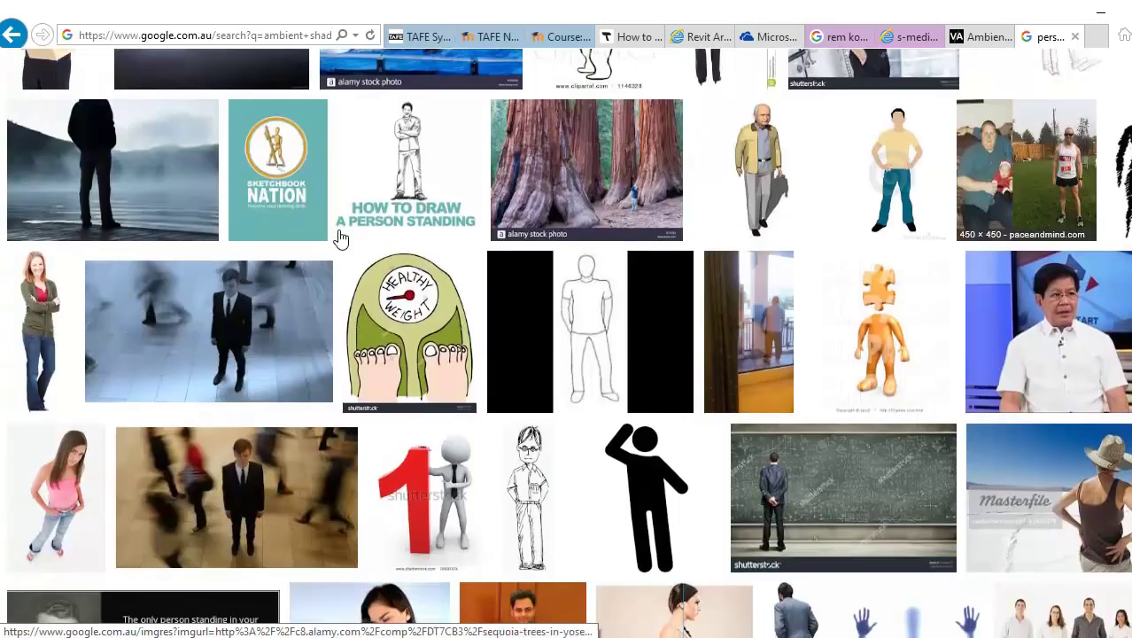
{"action": "scroll", "coordinate": [308, 278], "scroll_direction": "down", "scroll_amount": 3}
{"action": "scroll", "coordinate": [503, 392], "scroll_direction": "down", "scroll_amount": 2}
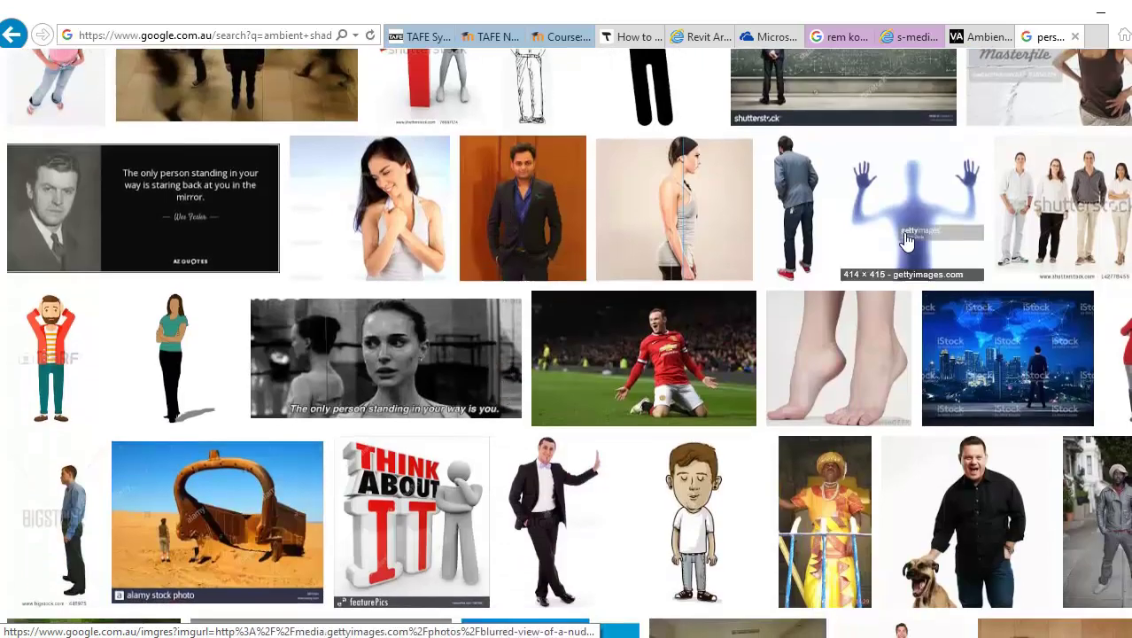
Open the full-size image of the man in a blue blazer and red shoes, seen from behind, and fit it in view
{"action": "left_click", "coordinate": [797, 206]}
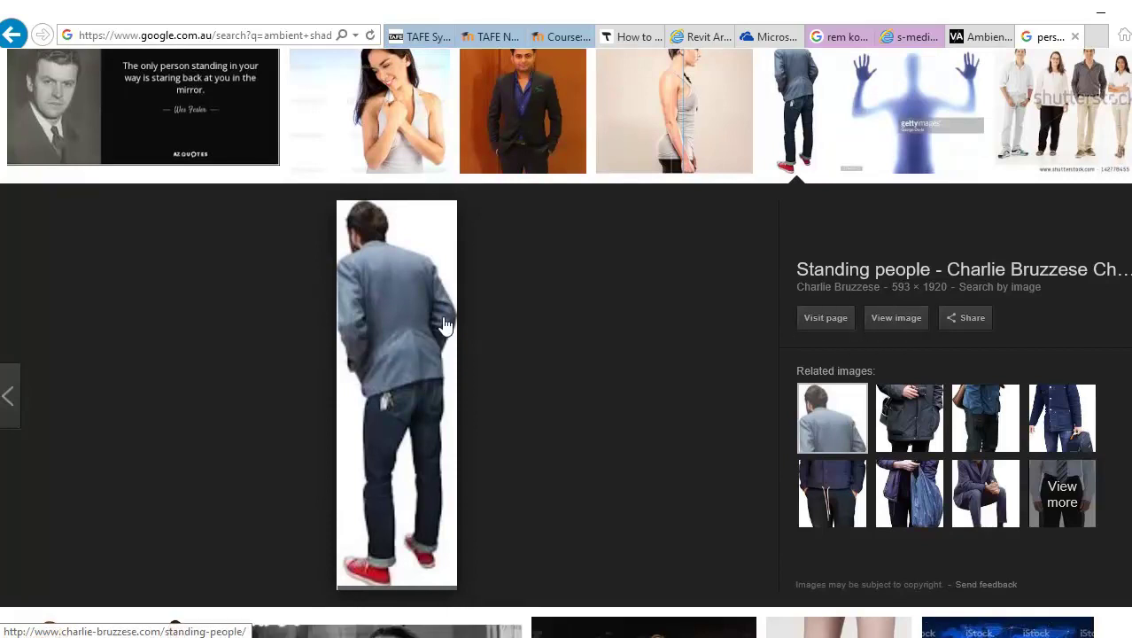
{"action": "left_click", "coordinate": [896, 320]}
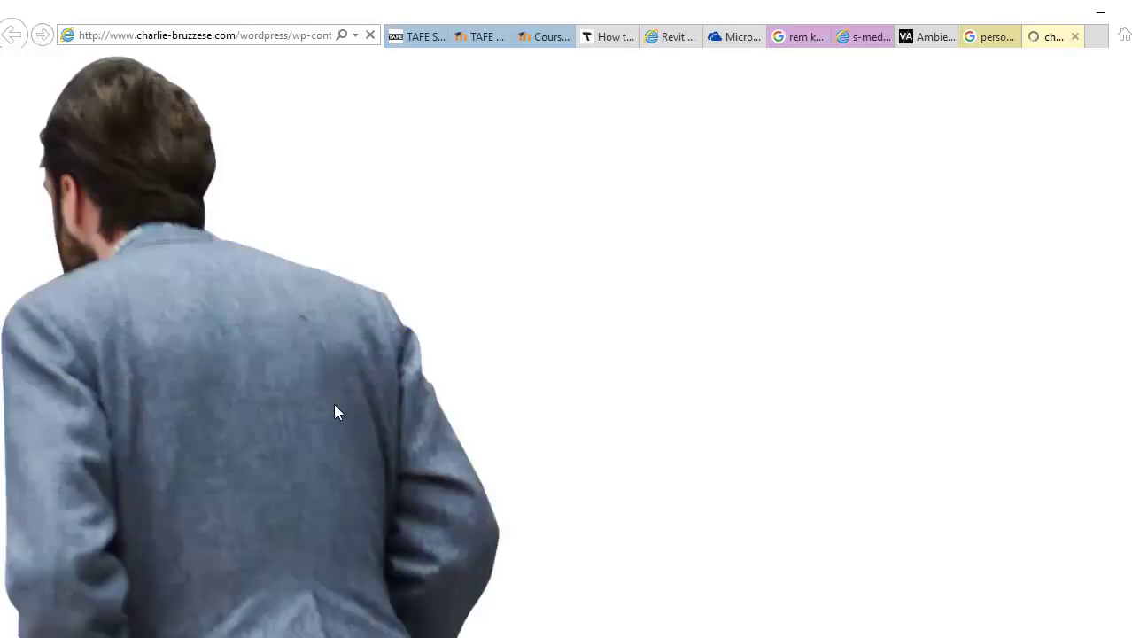
{"action": "scroll", "coordinate": [292, 349], "scroll_direction": "down", "scroll_amount": 5}
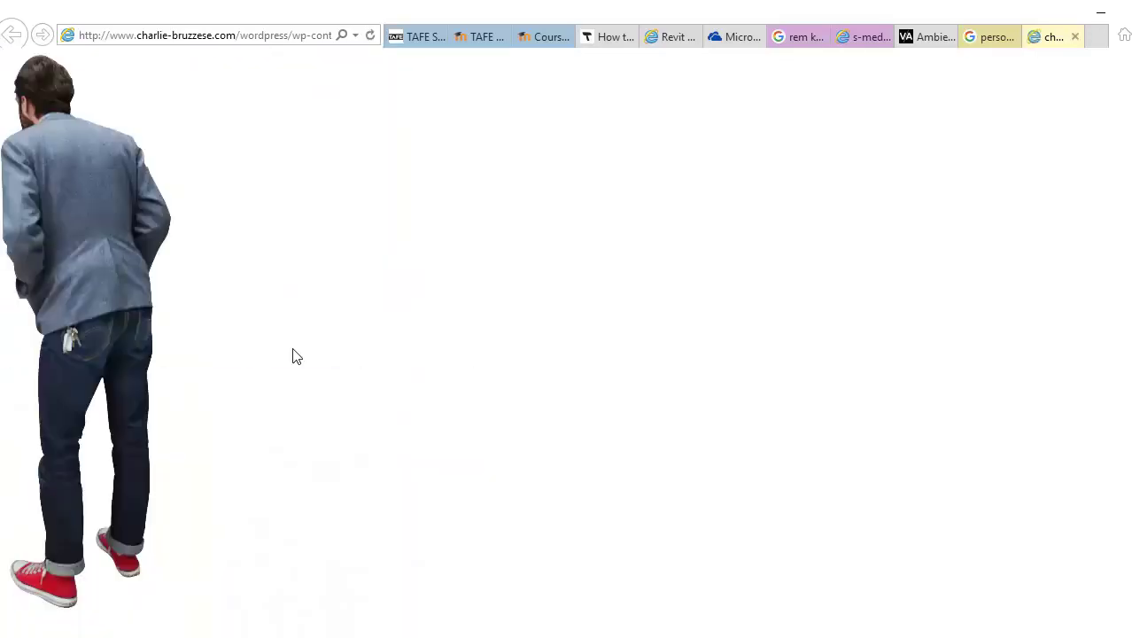
Save the blazer figure as a PNG in StudentResources > EDU_DC_InteriorDesign > Material Images > People, and close the image page
{"action": "right_click", "coordinate": [89, 227]}
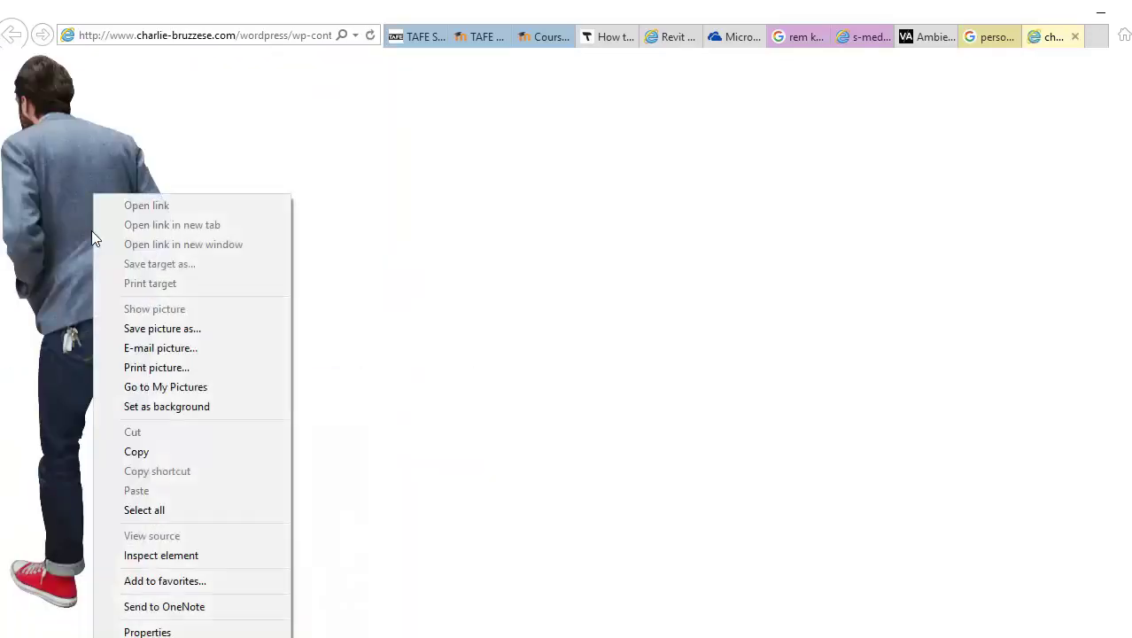
{"action": "left_click", "coordinate": [142, 331]}
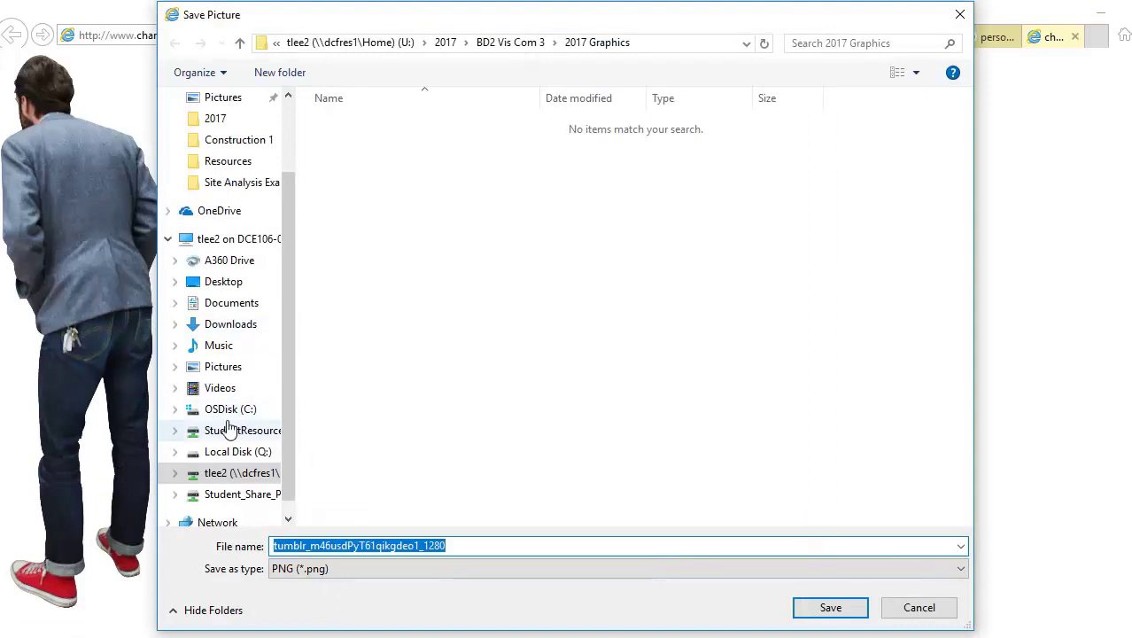
{"action": "left_click", "coordinate": [256, 430]}
{"action": "double_click", "coordinate": [372, 253]}
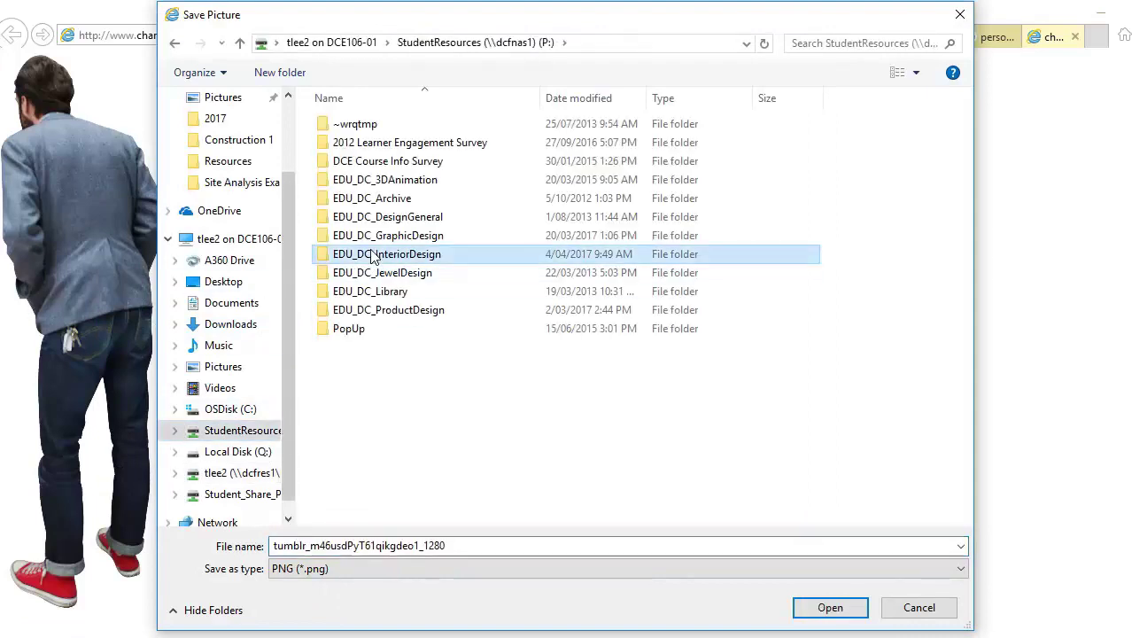
{"action": "left_click", "coordinate": [393, 414]}
{"action": "scroll", "coordinate": [393, 414], "scroll_direction": "down", "scroll_amount": 5}
{"action": "double_click", "coordinate": [355, 425]}
{"action": "scroll", "coordinate": [367, 348], "scroll_direction": "down", "scroll_amount": 5}
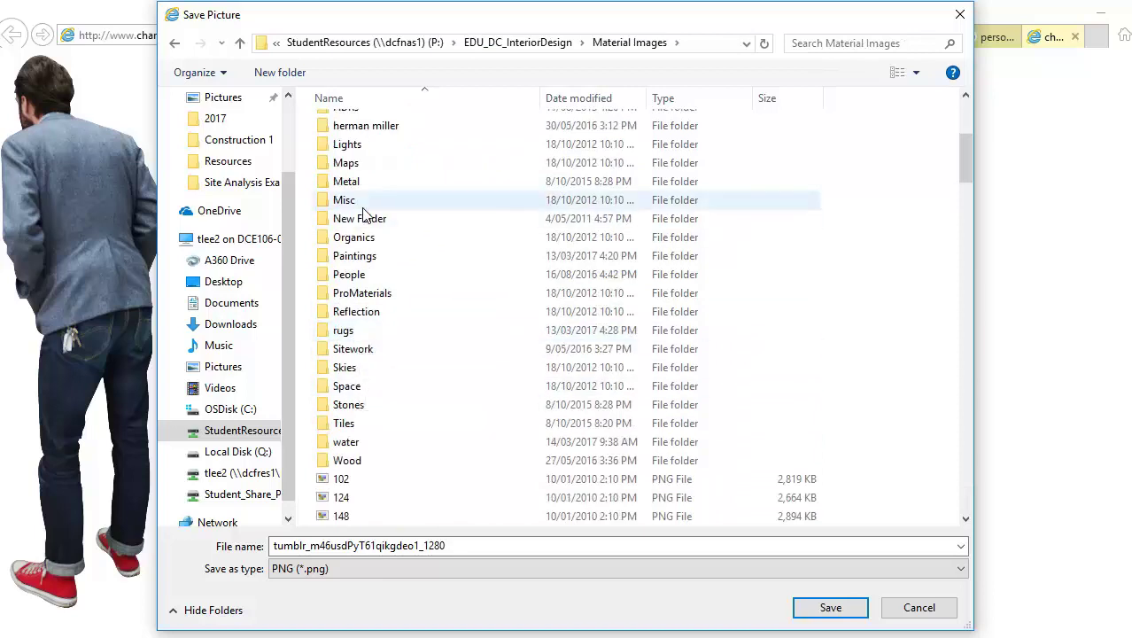
{"action": "double_click", "coordinate": [350, 276]}
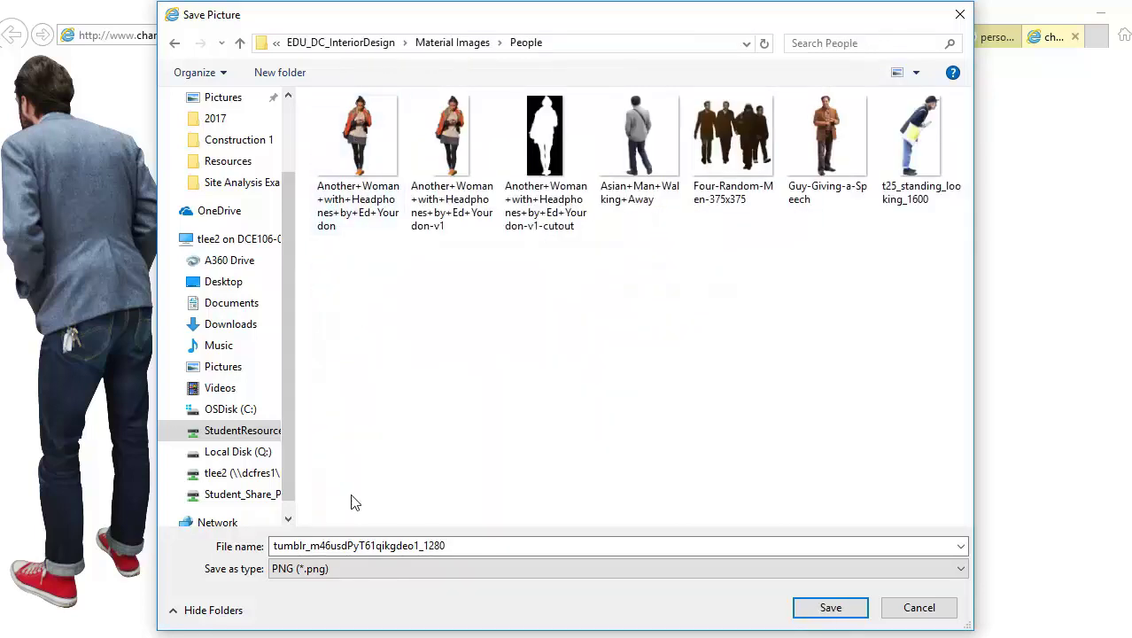
{"action": "left_click", "coordinate": [804, 609]}
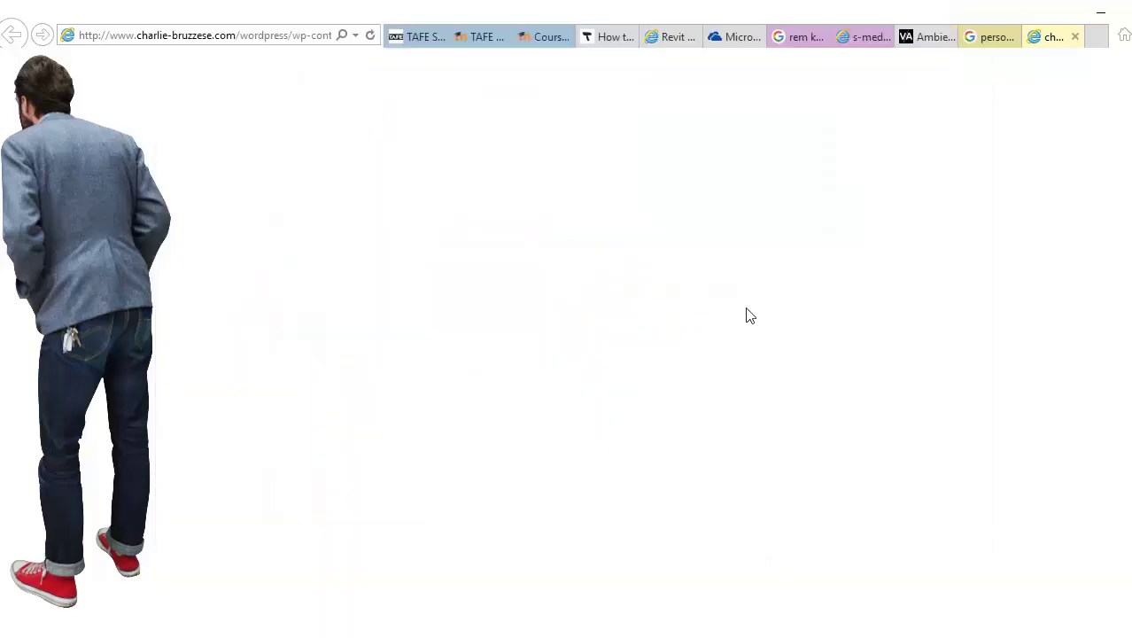
{"action": "left_click", "coordinate": [1075, 38]}
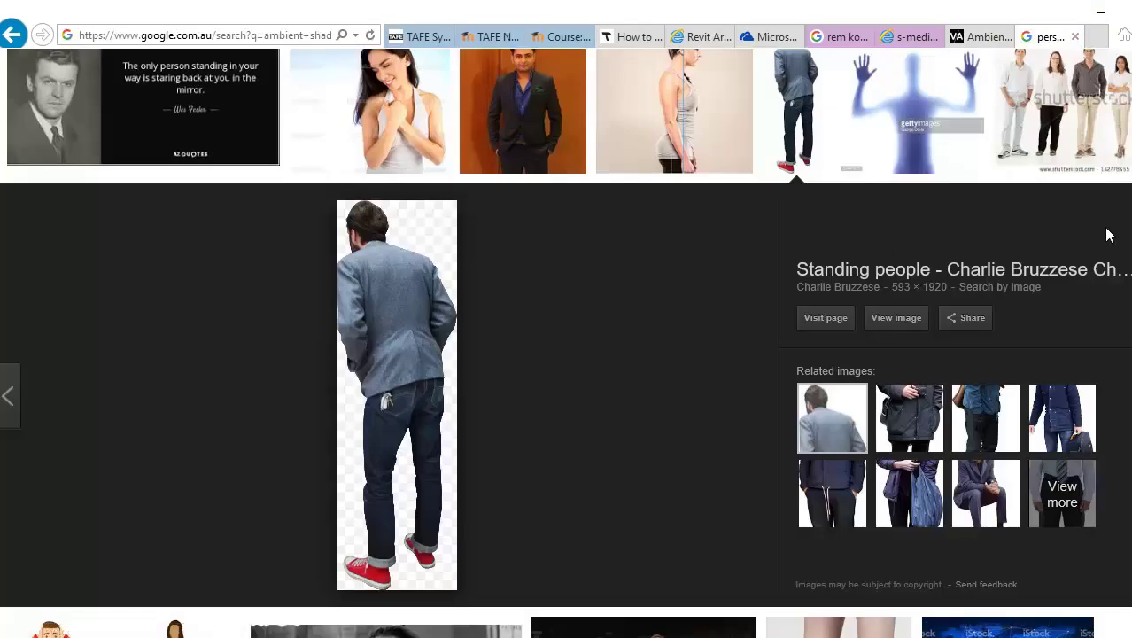
Find a second standing figure in the image results and open the Pexels photo of the man with outstretched arms at full size
{"action": "key", "text": "Escape"}
{"action": "scroll", "coordinate": [109, 342], "scroll_direction": "down", "scroll_amount": 5}
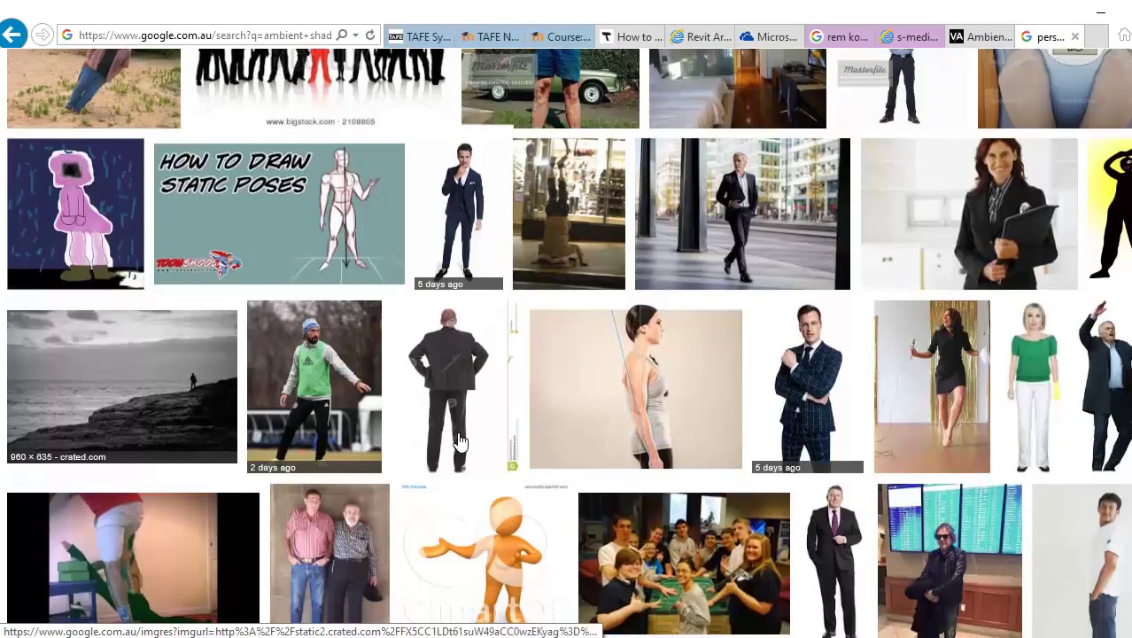
{"action": "scroll", "coordinate": [161, 315], "scroll_direction": "down", "scroll_amount": 4}
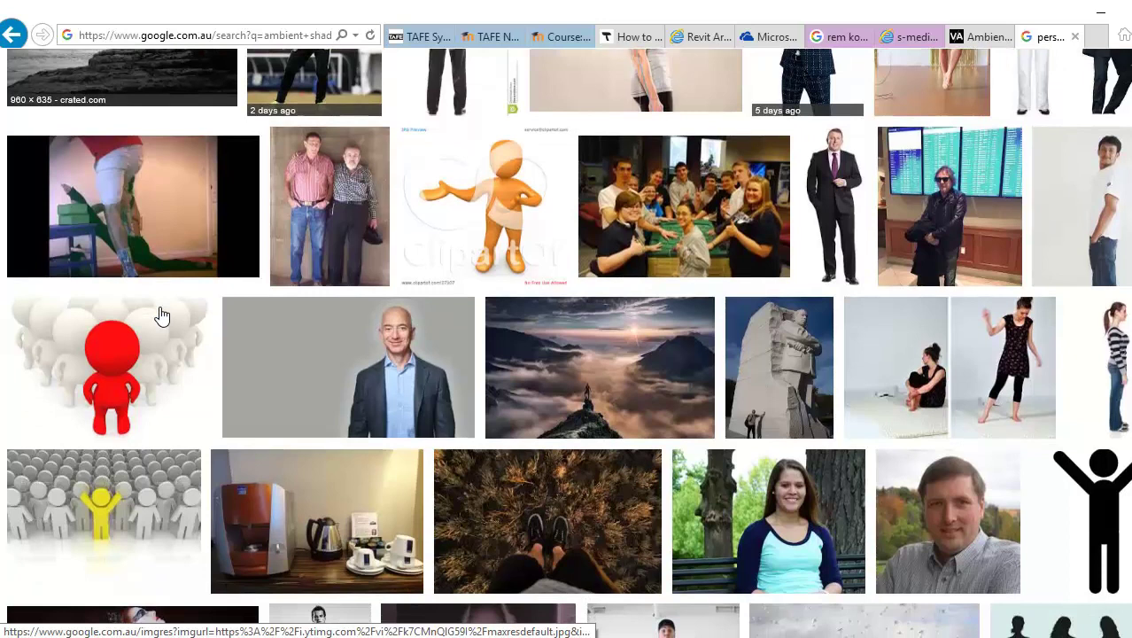
{"action": "scroll", "coordinate": [161, 315], "scroll_direction": "down", "scroll_amount": 5}
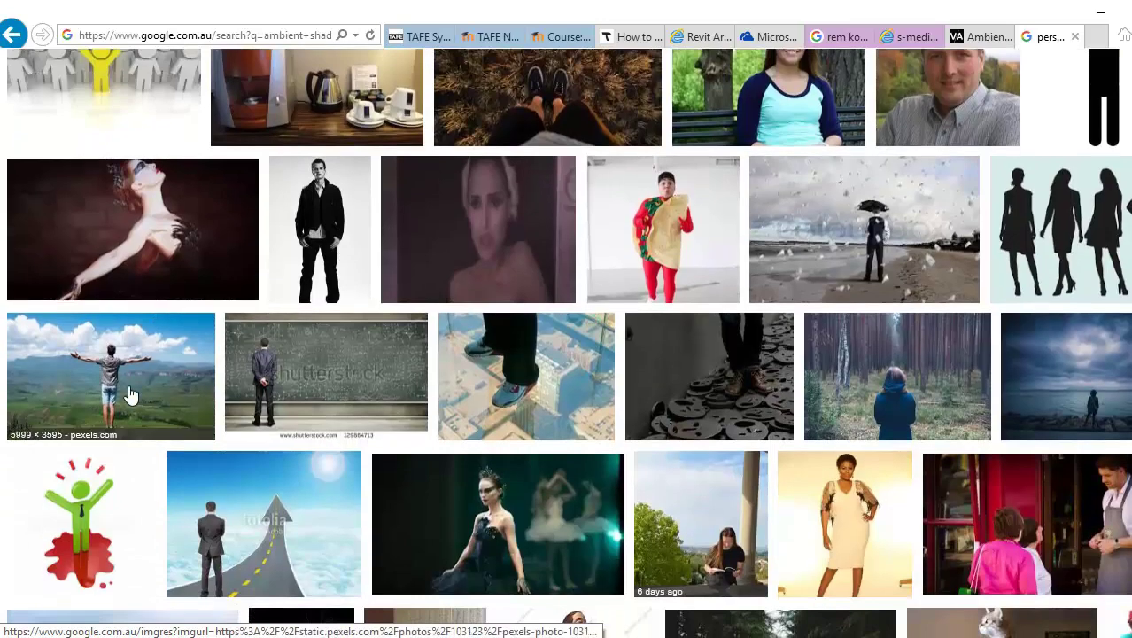
{"action": "scroll", "coordinate": [128, 394], "scroll_direction": "down", "scroll_amount": 1}
{"action": "scroll", "coordinate": [134, 460], "scroll_direction": "down", "scroll_amount": 1}
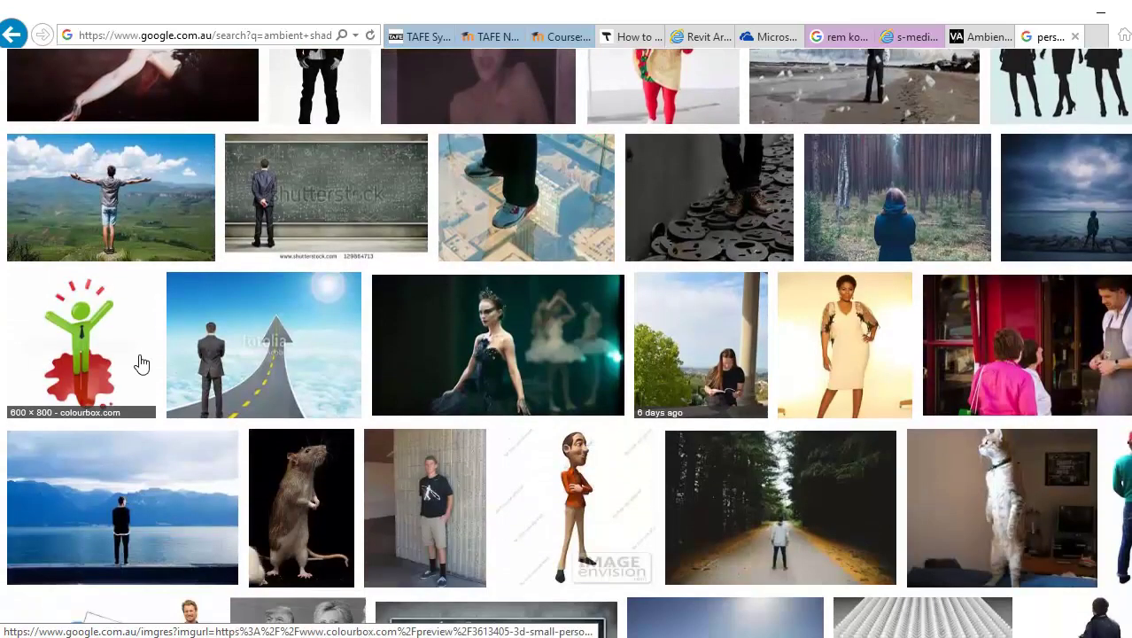
{"action": "left_click", "coordinate": [112, 200]}
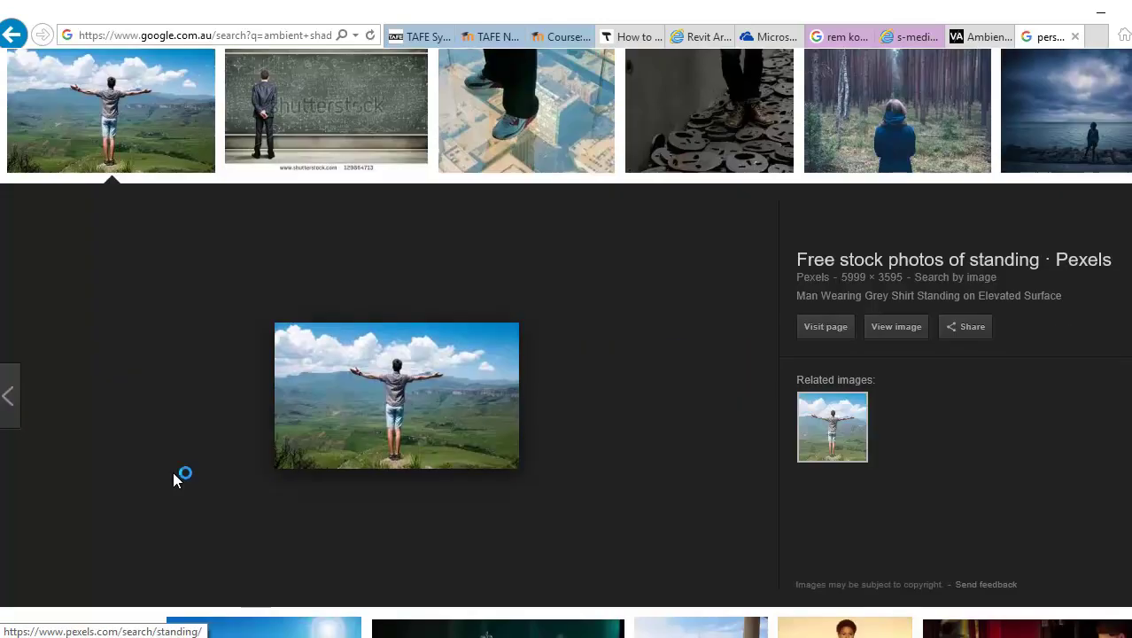
{"action": "left_click", "coordinate": [912, 324]}
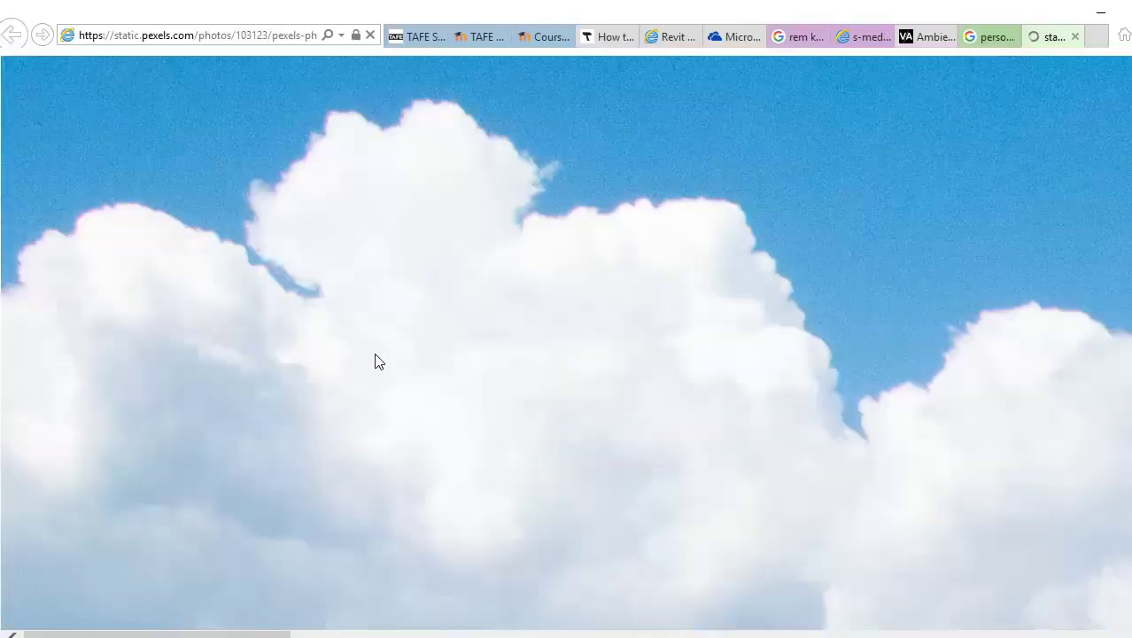
Save the outstretched-arms photo as the JPEG pexels-photo-103123 in the People folder
{"action": "right_click", "coordinate": [363, 337]}
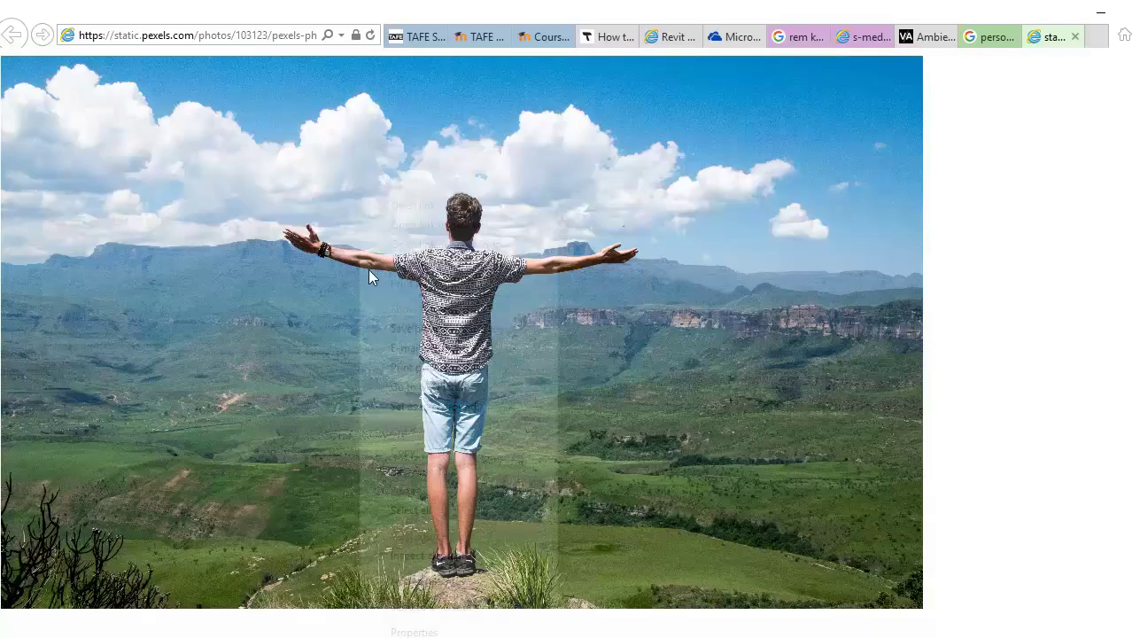
{"action": "left_click", "coordinate": [408, 330]}
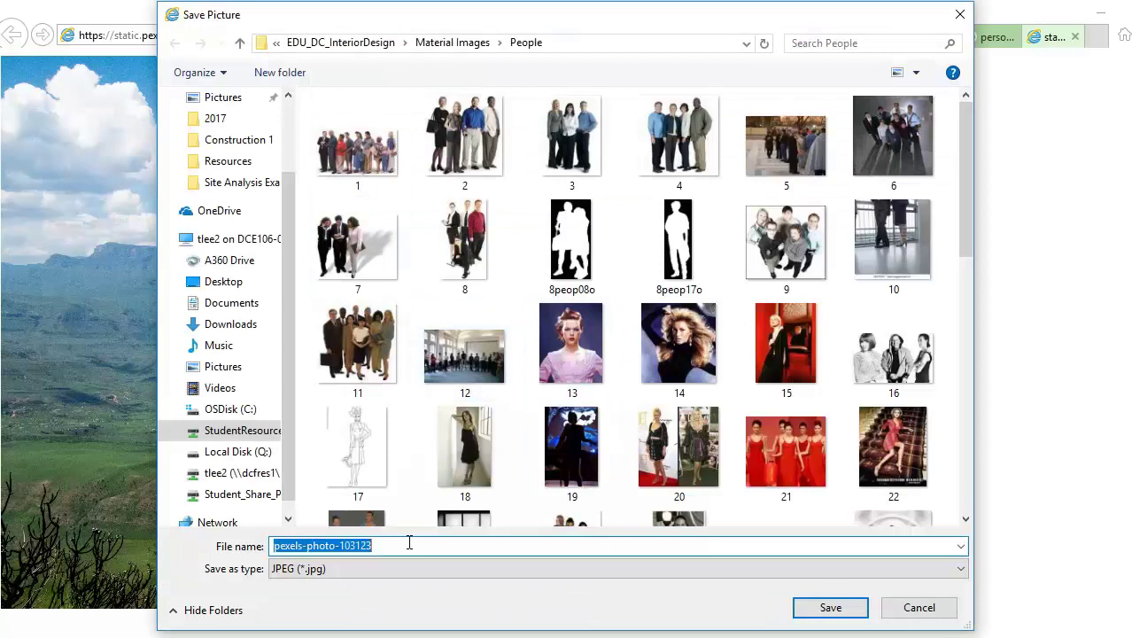
{"action": "left_click", "coordinate": [831, 608]}
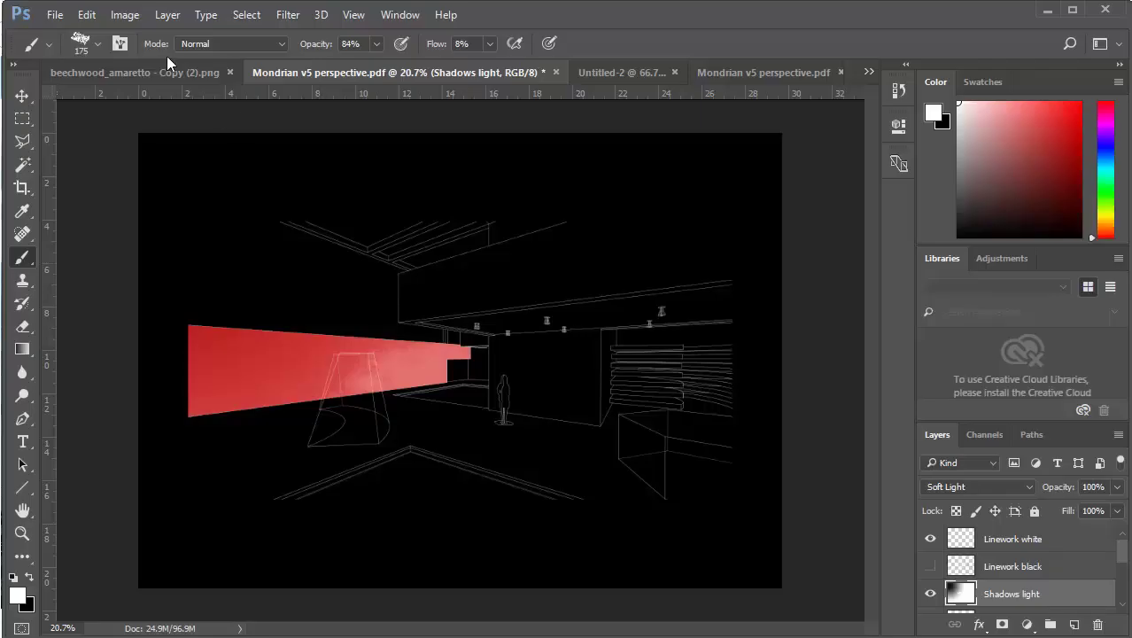
Open the outstretched-arms photo pexels-photo-103123 from the People folder in Photoshop
{"action": "left_click", "coordinate": [55, 15]}
{"action": "left_click", "coordinate": [79, 51]}
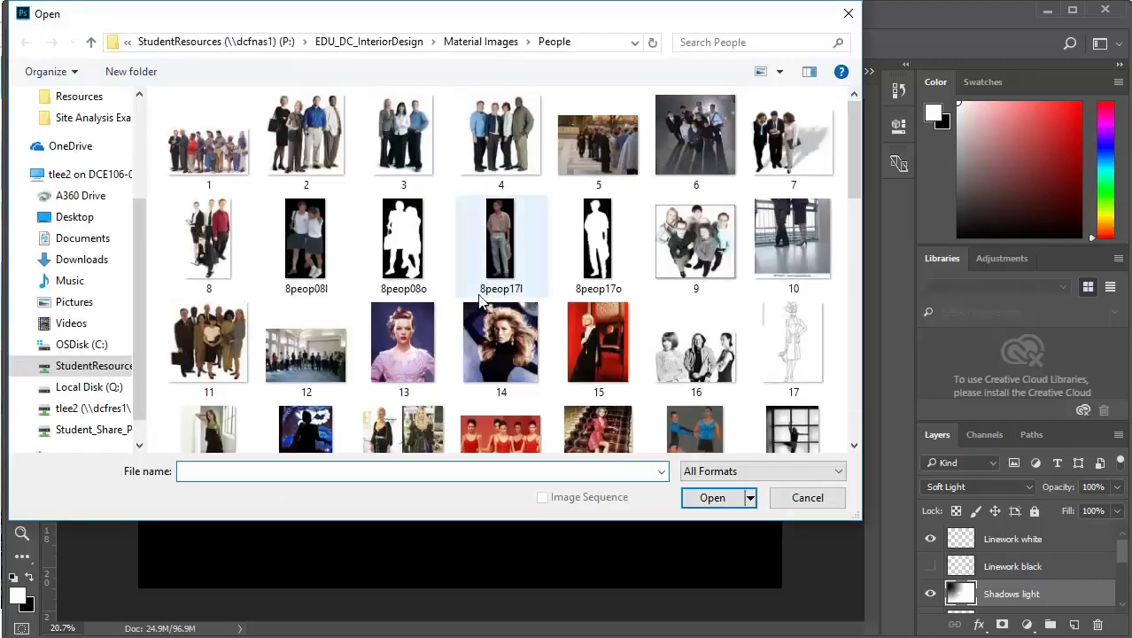
{"action": "left_click", "coordinate": [474, 229]}
{"action": "scroll", "coordinate": [478, 244], "scroll_direction": "down", "scroll_amount": 3}
{"action": "scroll", "coordinate": [476, 244], "scroll_direction": "down", "scroll_amount": 10}
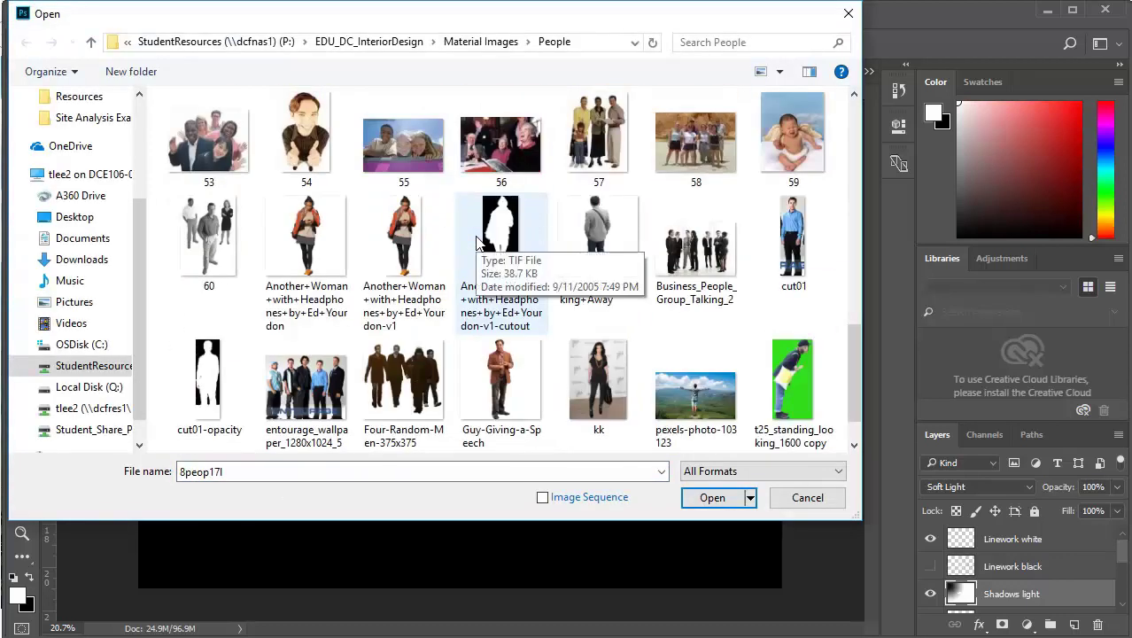
{"action": "scroll", "coordinate": [465, 323], "scroll_direction": "down", "scroll_amount": 2}
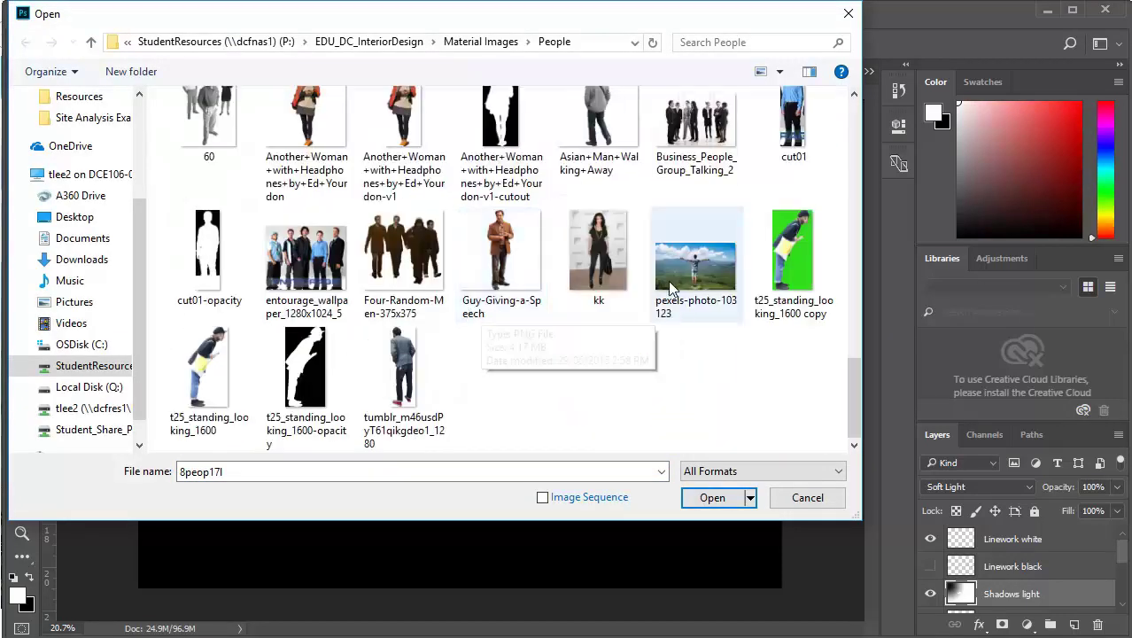
{"action": "left_click", "coordinate": [695, 279]}
{"action": "left_click", "coordinate": [711, 497]}
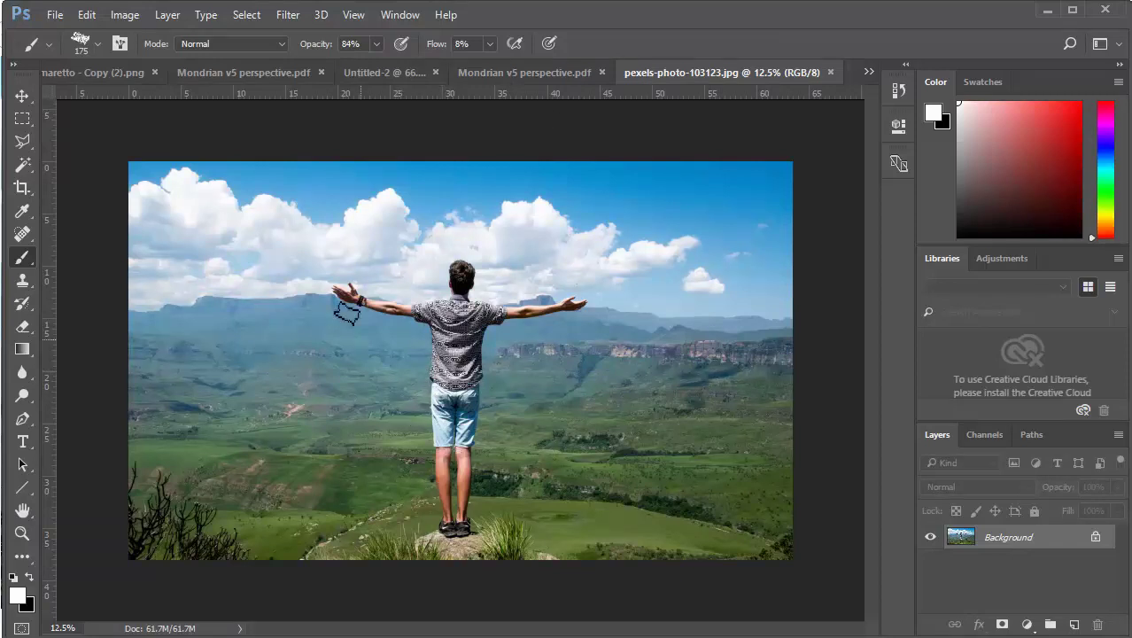
Open the blazer figure's PNG, tumblr_m46usdPyT61qikgdeo1_1280, from the People folder to inspect its background, and close it
{"action": "left_click", "coordinate": [55, 15]}
{"action": "left_click", "coordinate": [64, 48]}
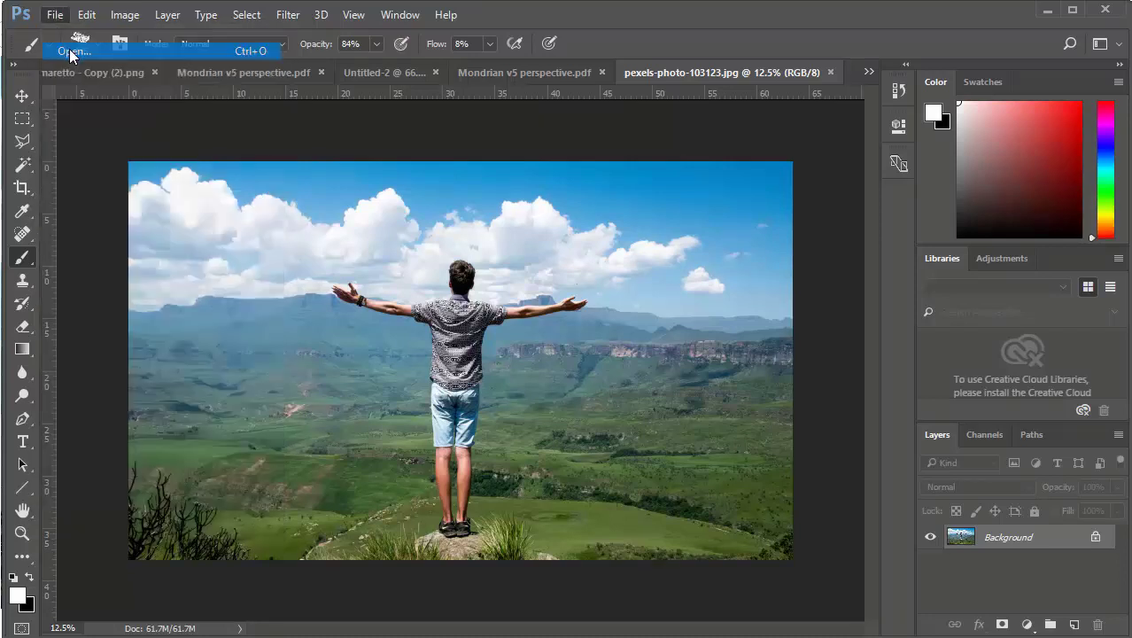
{"action": "left_click", "coordinate": [583, 235]}
{"action": "scroll", "coordinate": [594, 244], "scroll_direction": "down", "scroll_amount": 5}
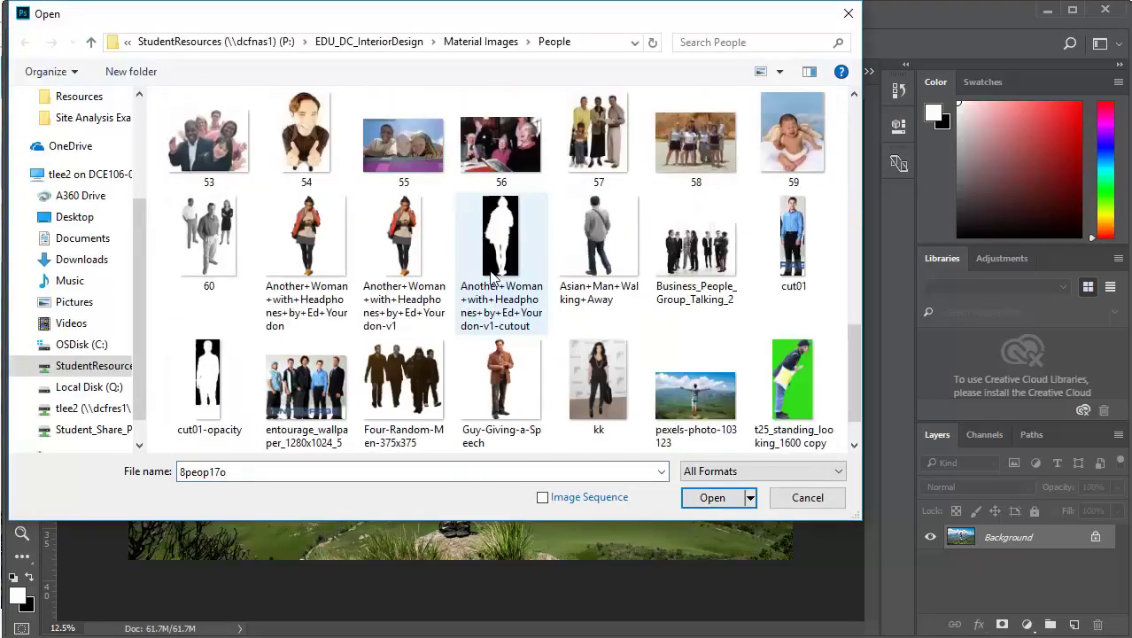
{"action": "left_click", "coordinate": [603, 251]}
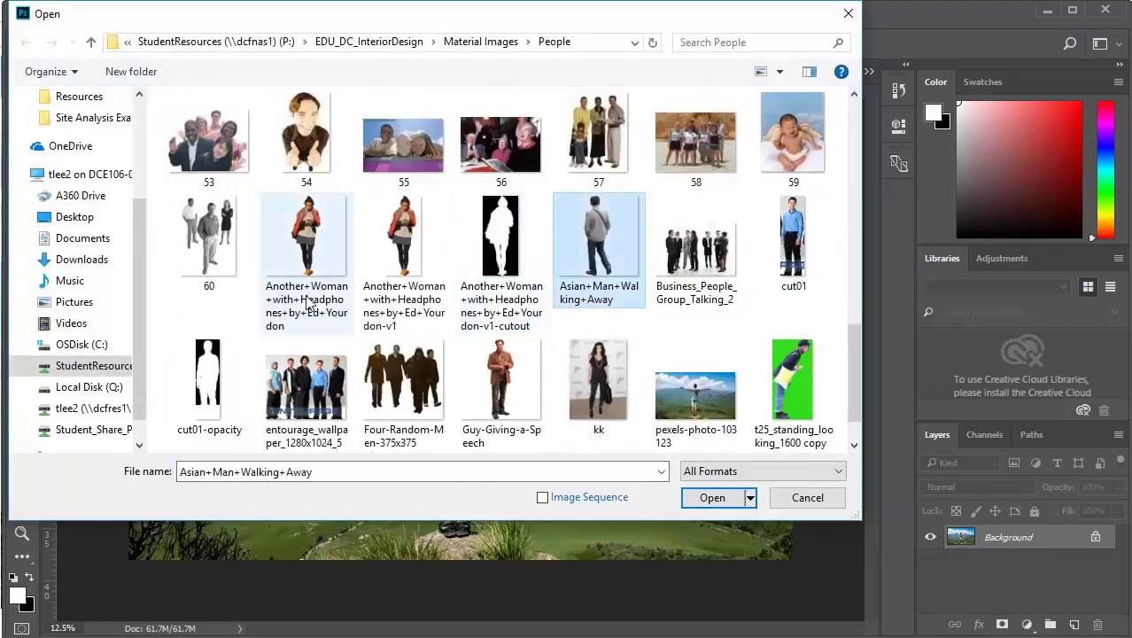
{"action": "scroll", "coordinate": [308, 303], "scroll_direction": "down", "scroll_amount": 2}
{"action": "double_click", "coordinate": [400, 364]}
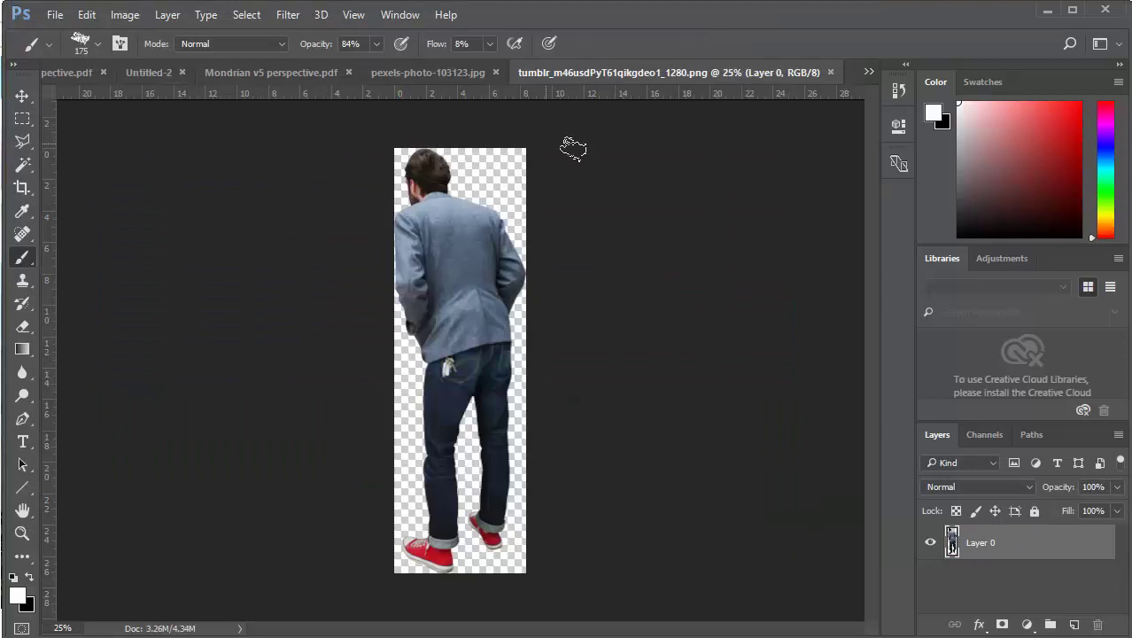
{"action": "left_click", "coordinate": [830, 72]}
Open the image 8peop17l of the standing man on a black background from the People folder
{"action": "left_click", "coordinate": [55, 14]}
{"action": "left_click", "coordinate": [78, 51]}
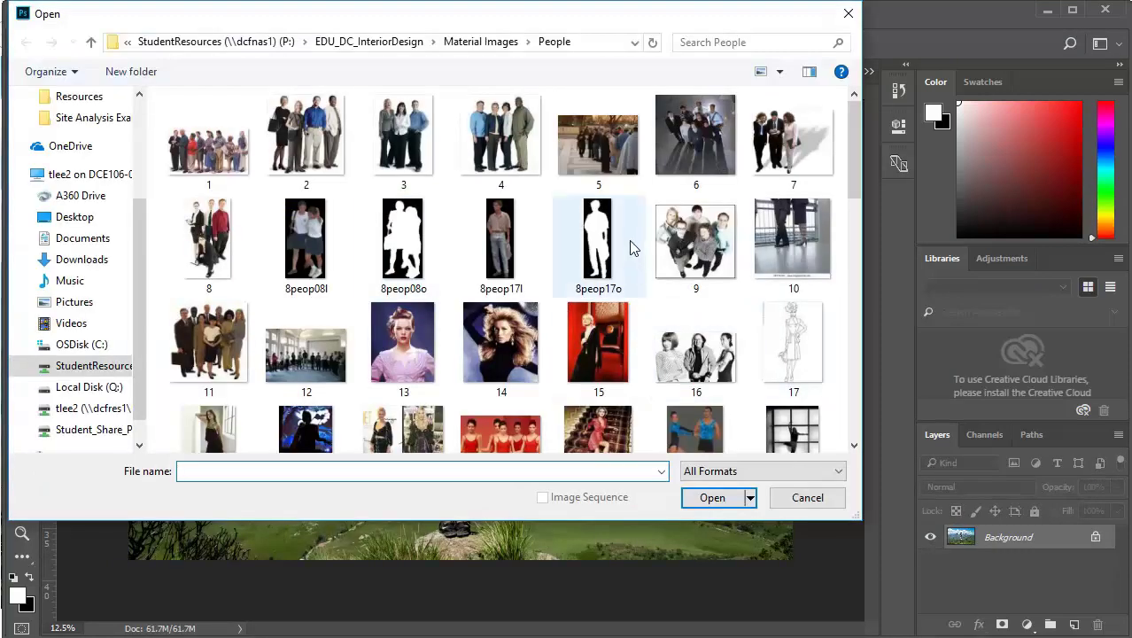
{"action": "left_click", "coordinate": [500, 254]}
{"action": "double_click", "coordinate": [509, 231]}
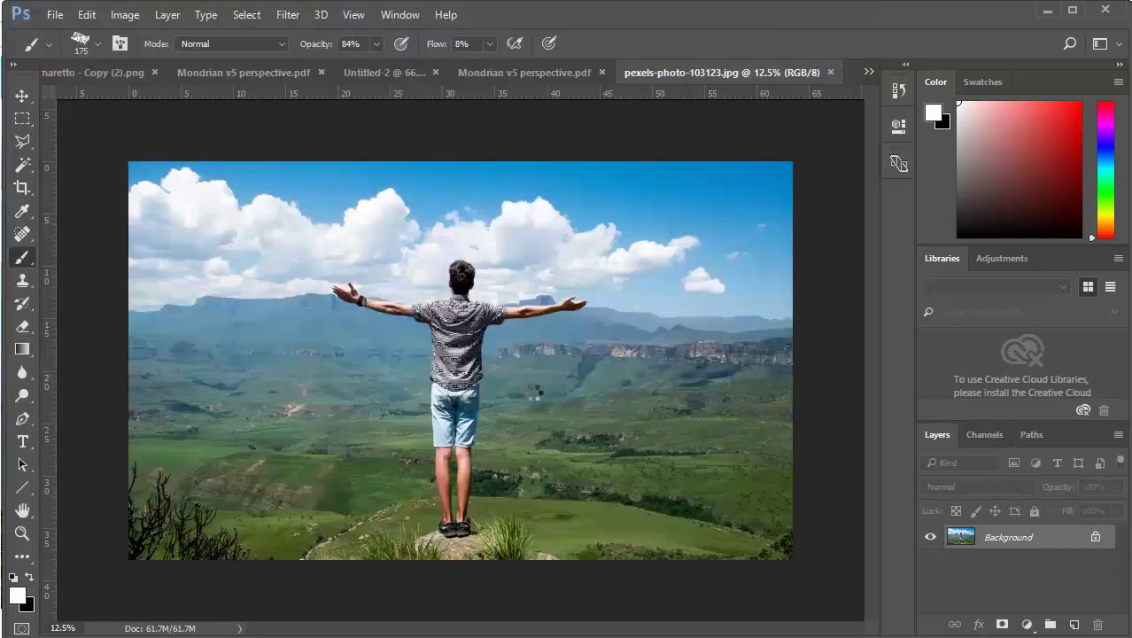
Select the black background around the standing man with the Magic Wand, adding the enclosed gap between his arm and waist
{"action": "left_click", "coordinate": [22, 164]}
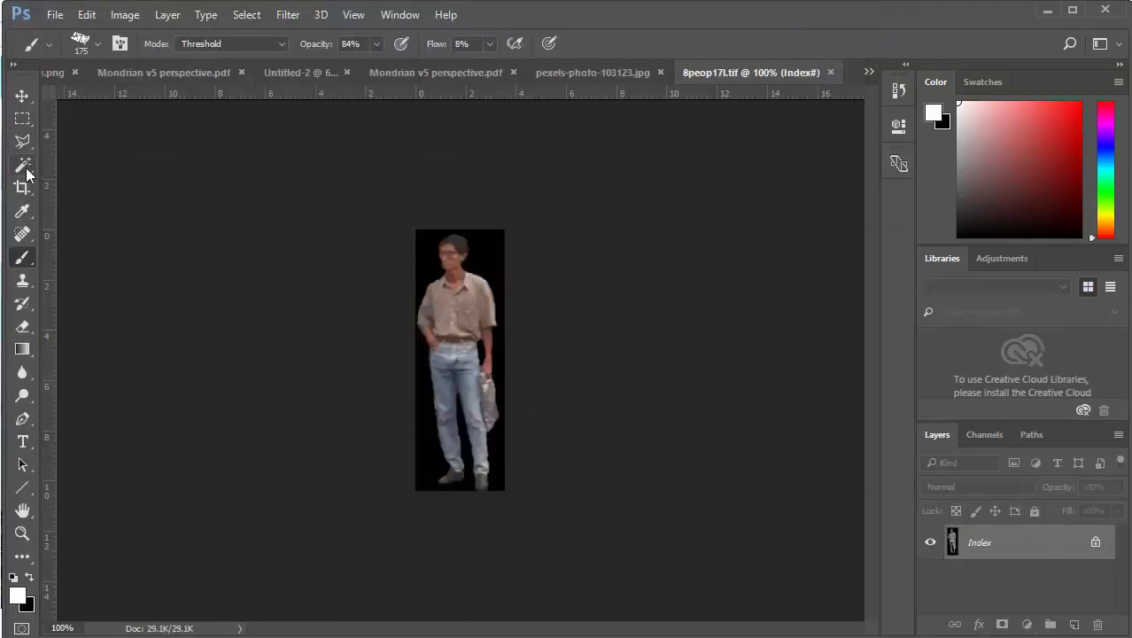
{"action": "left_click", "coordinate": [494, 258]}
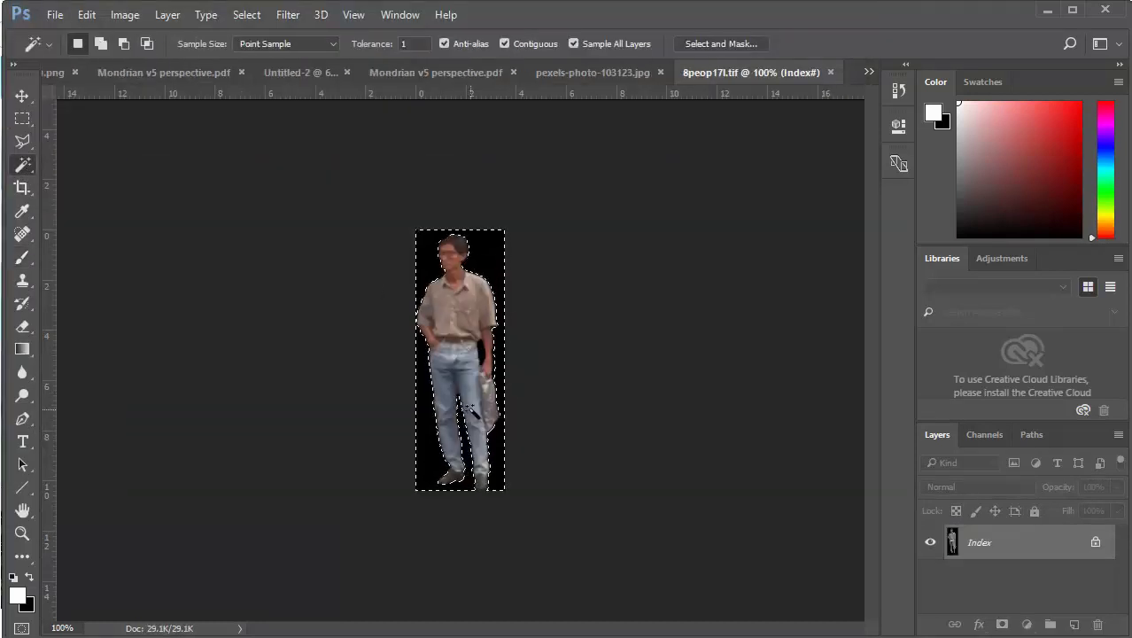
{"action": "scroll", "coordinate": [471, 394], "scroll_direction": "up", "scroll_amount": 17}
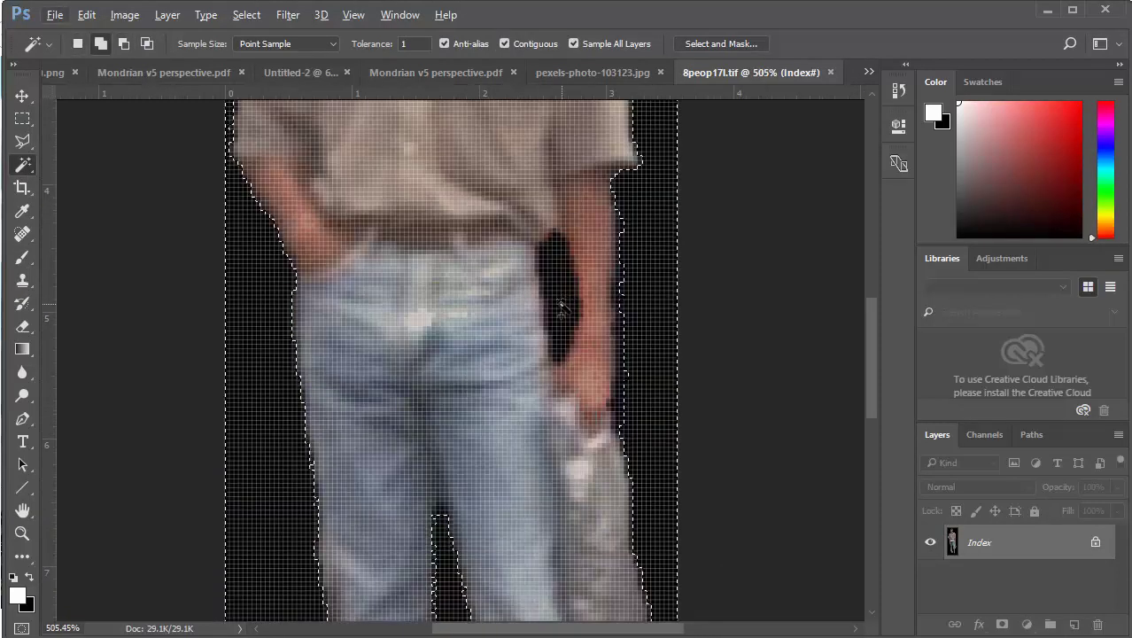
{"action": "left_click", "coordinate": [561, 306], "text": "shift"}
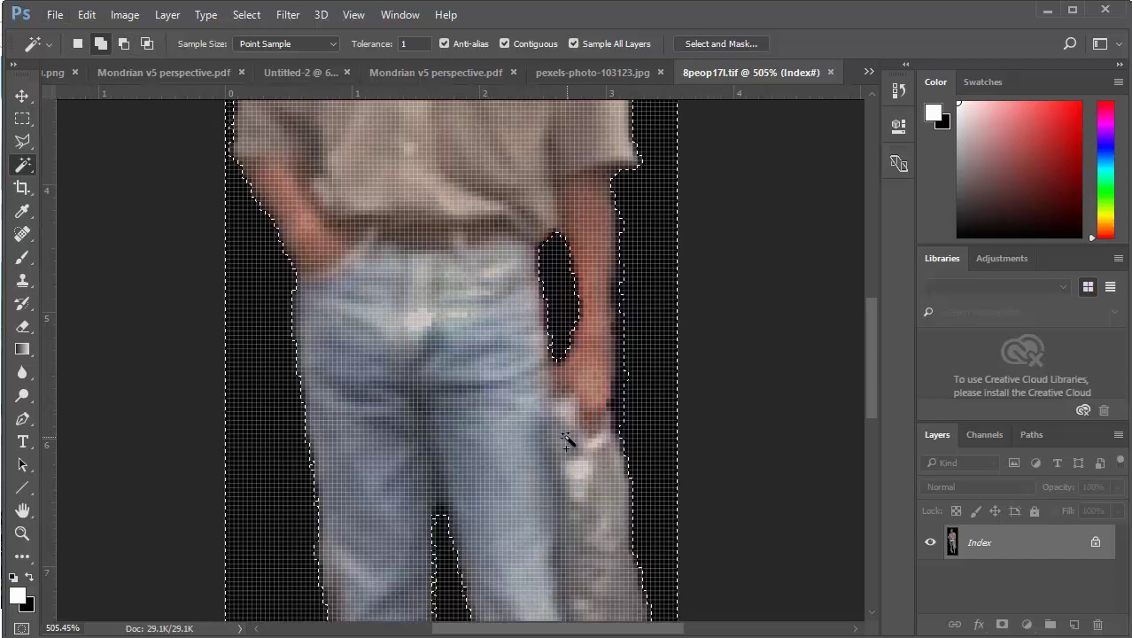
{"action": "scroll", "coordinate": [549, 322], "scroll_direction": "up", "scroll_amount": 15}
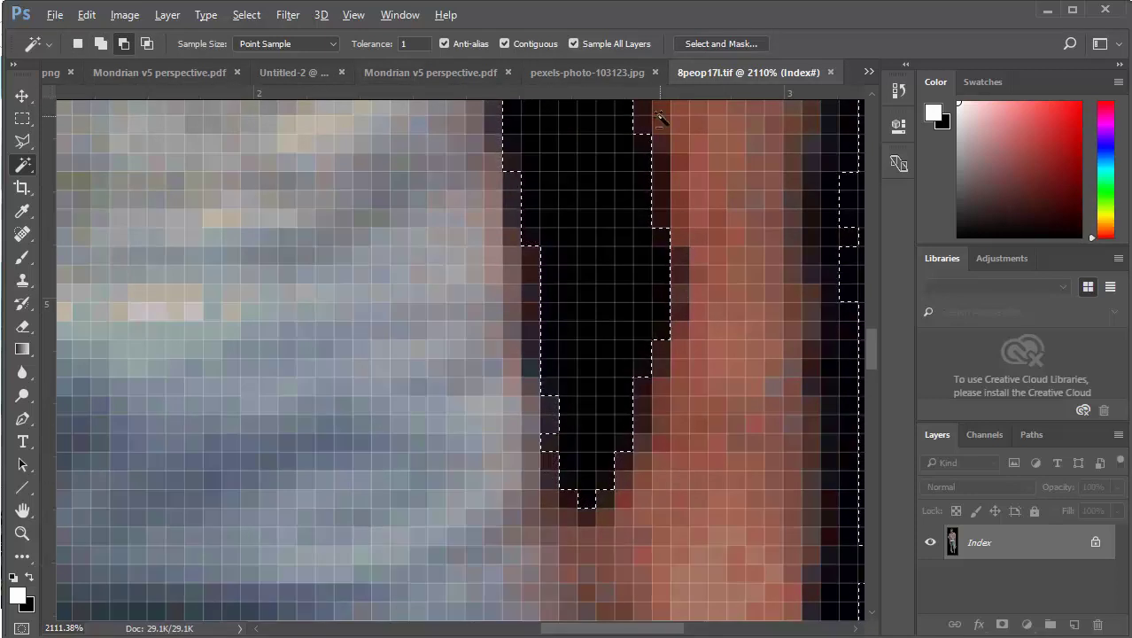
{"action": "scroll", "coordinate": [550, 326], "scroll_direction": "down", "scroll_amount": 11}
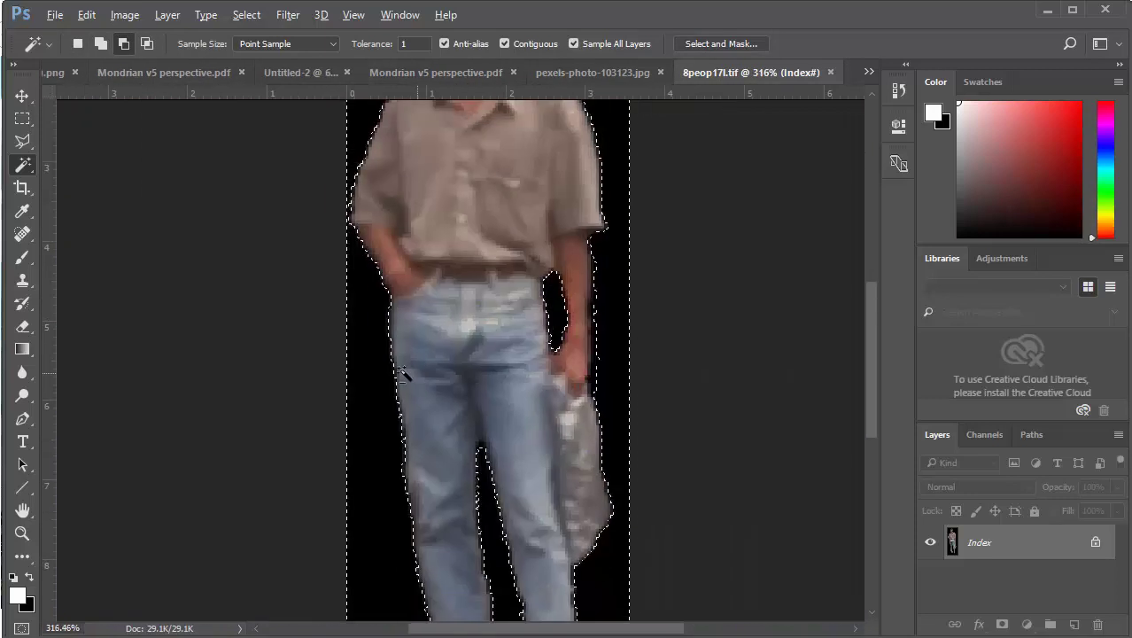
Switch to the open document pexels-photo-103123.jpg
{"action": "scroll", "coordinate": [372, 409], "scroll_direction": "down", "scroll_amount": 4}
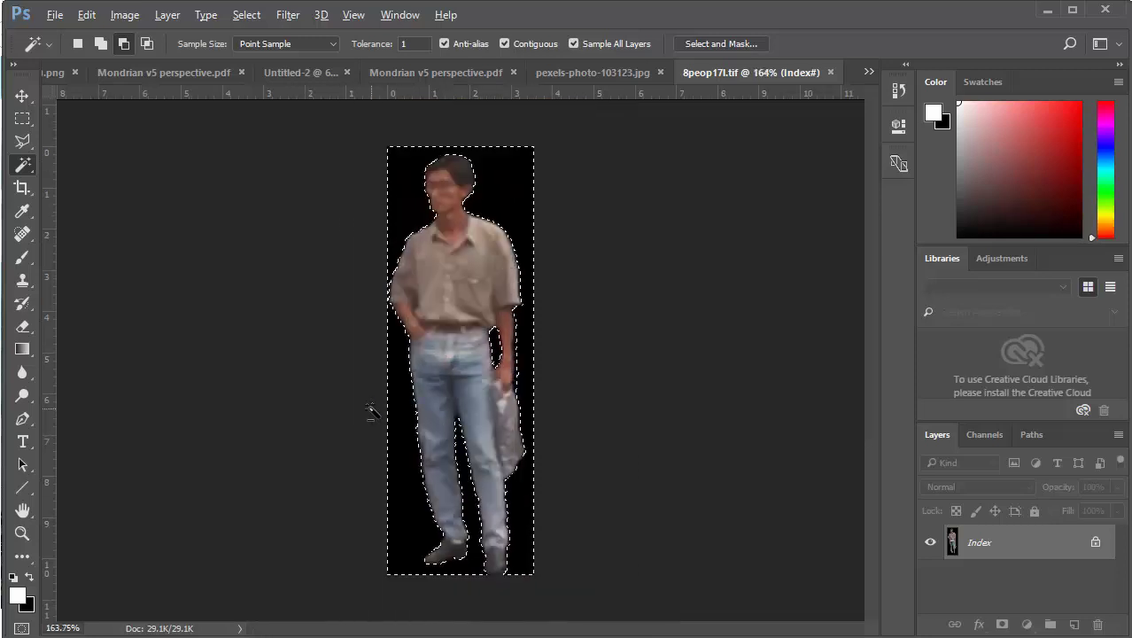
{"action": "left_click", "coordinate": [584, 72]}
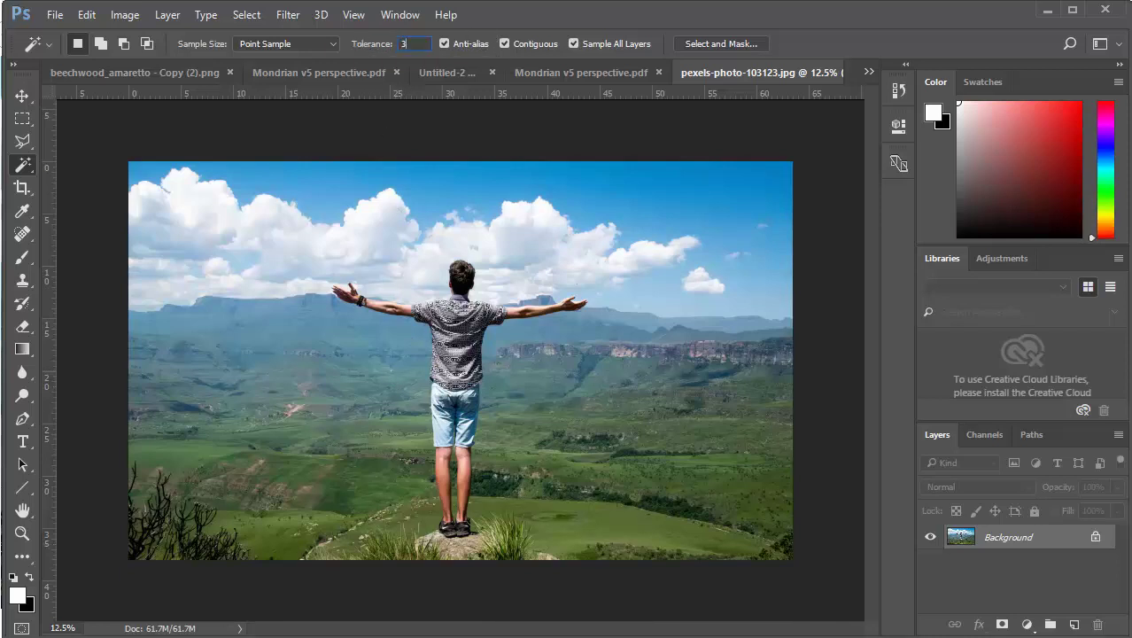
Try Magic Wand selections at tolerance 32 on the clouds, the hazy hills and the green valley
{"action": "left_click", "coordinate": [411, 243]}
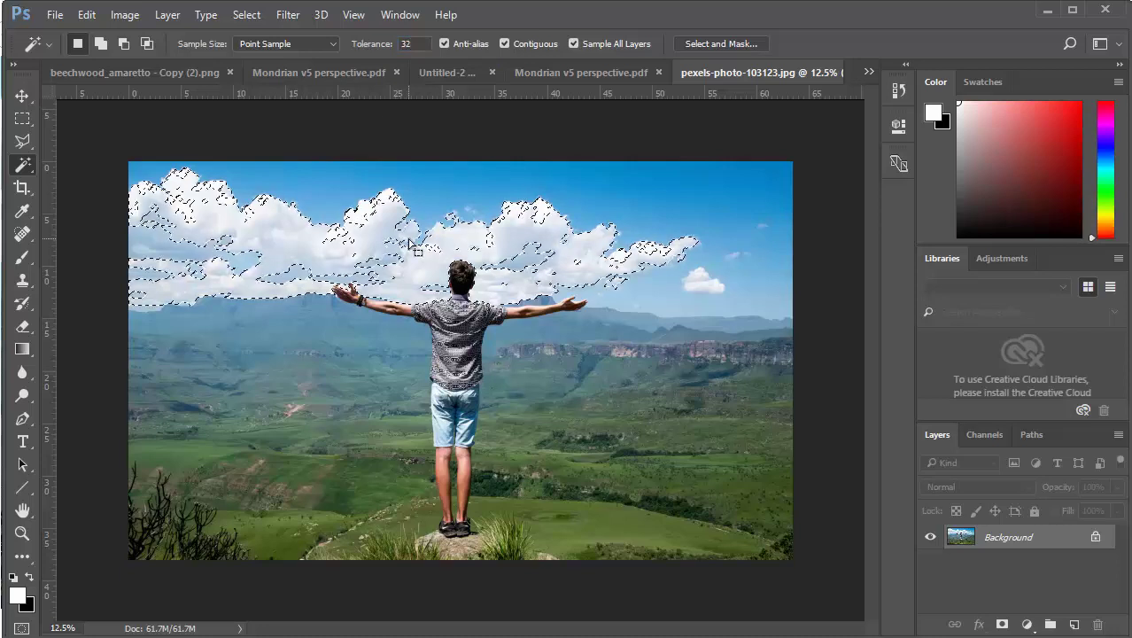
{"action": "left_click", "coordinate": [309, 370]}
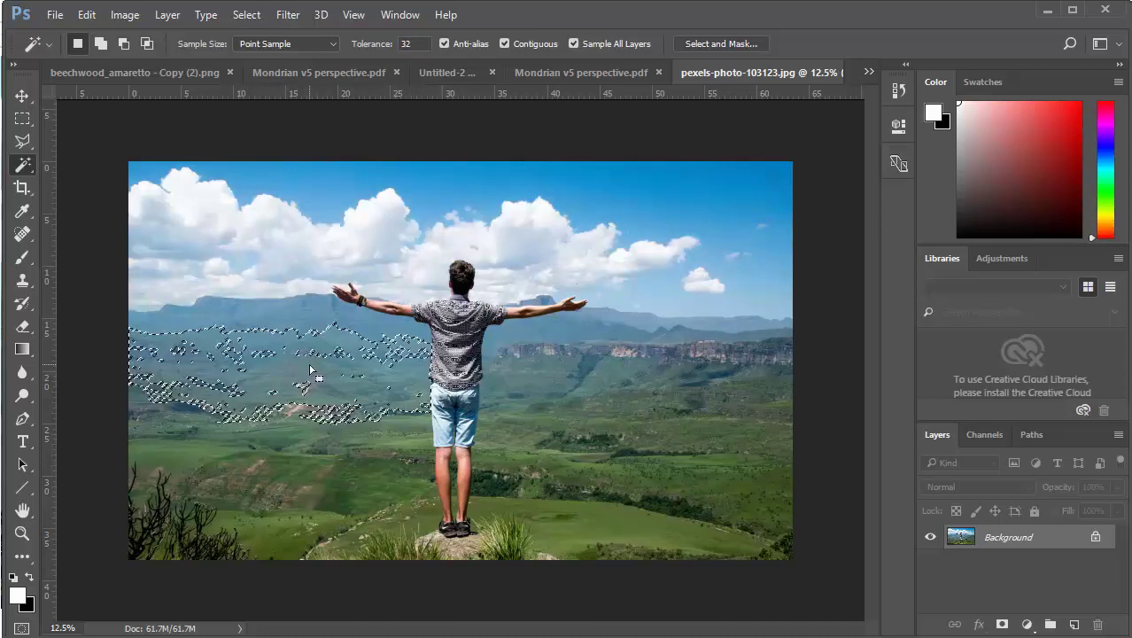
{"action": "left_click", "coordinate": [565, 397], "text": "shift"}
{"action": "left_click", "coordinate": [565, 469]}
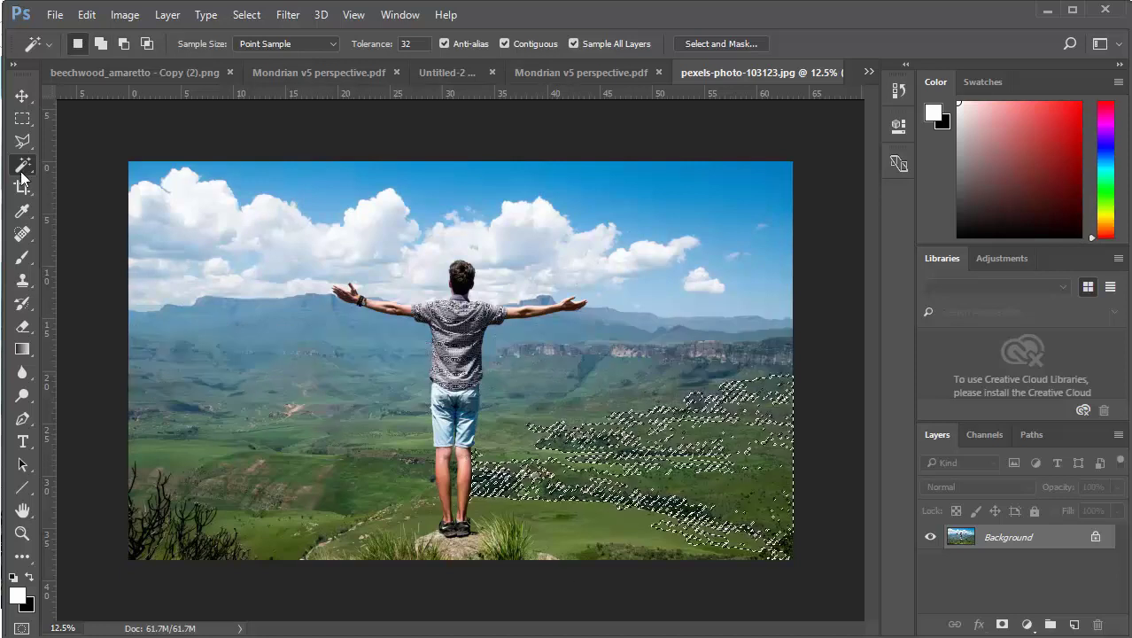
Activate the Polygonal Lasso tool and clear the existing selection
{"action": "left_click", "coordinate": [22, 141]}
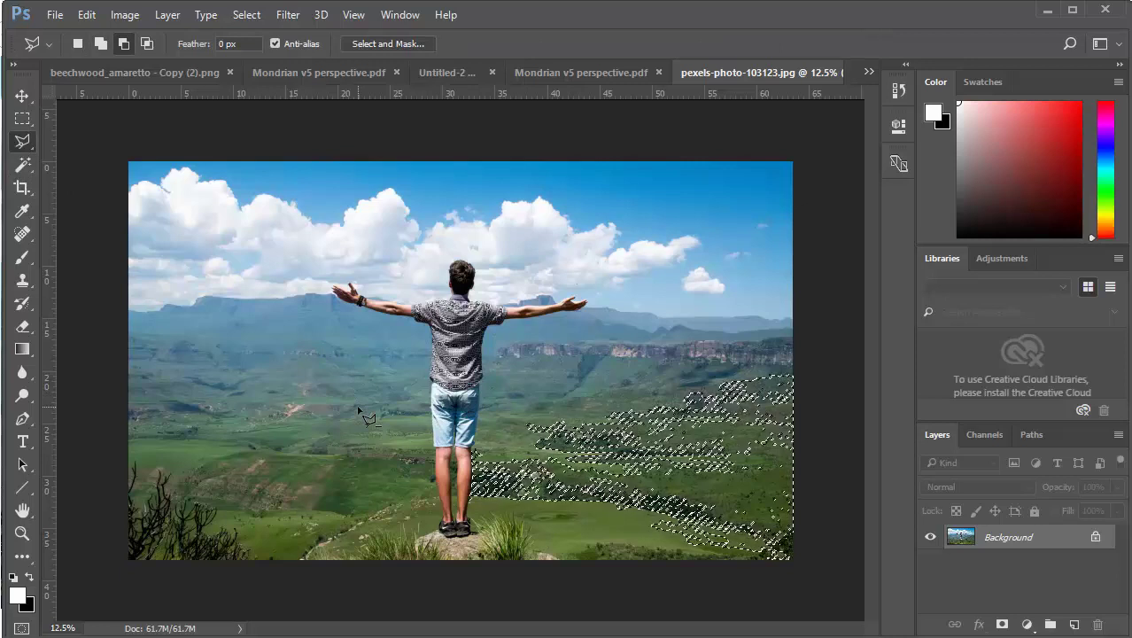
{"action": "left_click", "coordinate": [244, 15]}
{"action": "left_click", "coordinate": [257, 50]}
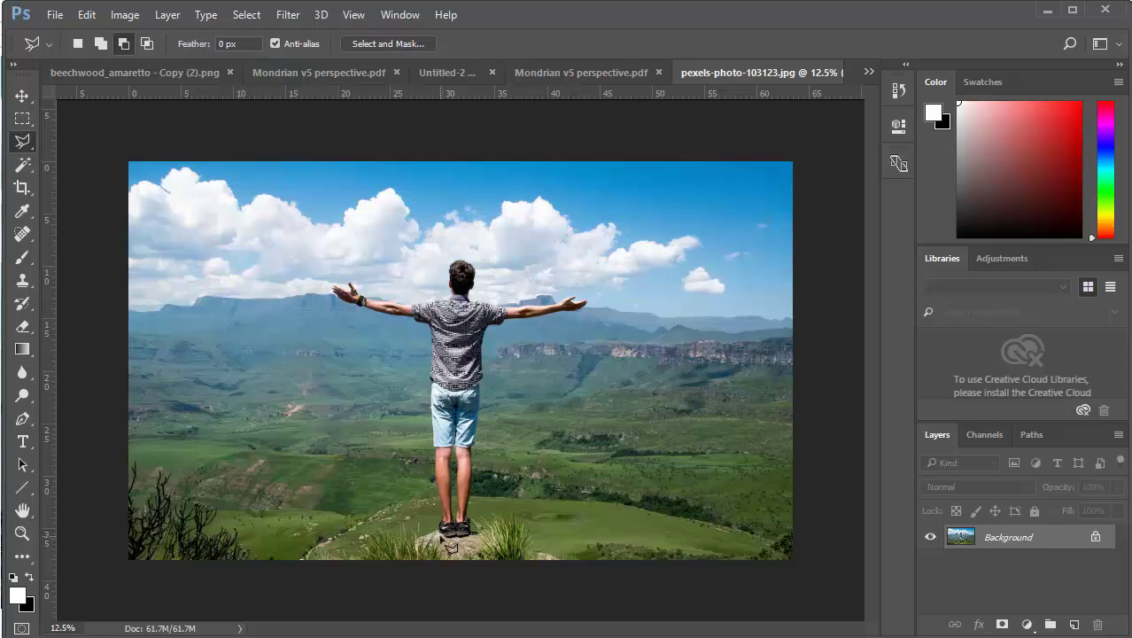
Outline both of the man's shoes and ankles with a closed Polygonal Lasso selection
{"action": "scroll", "coordinate": [464, 550], "scroll_direction": "up", "scroll_amount": 5}
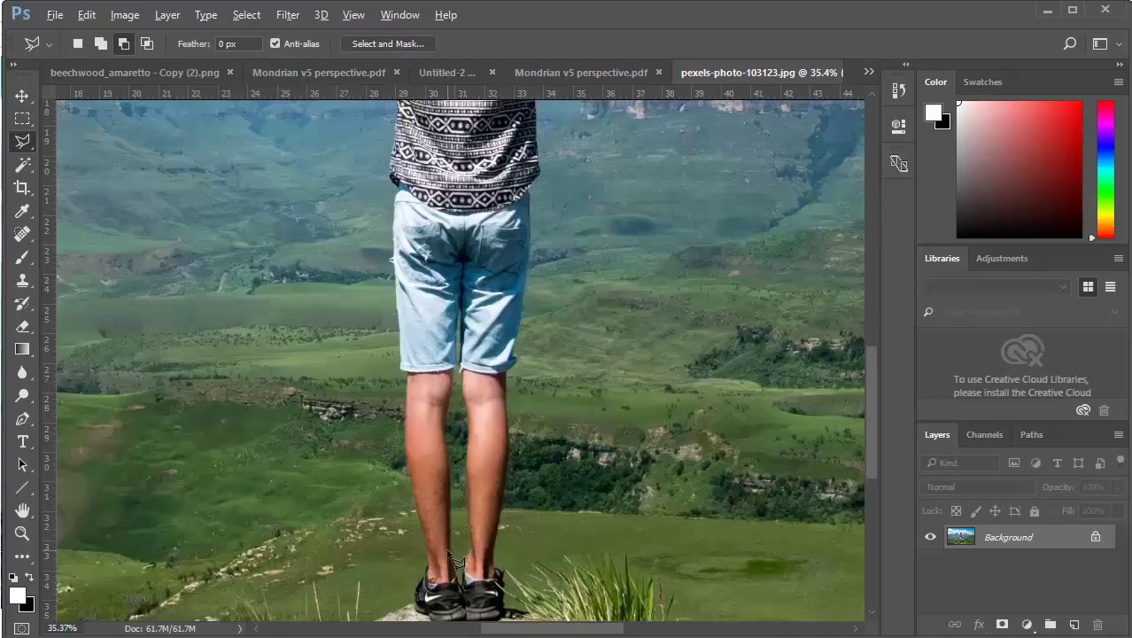
{"action": "scroll", "coordinate": [465, 505], "scroll_direction": "down", "scroll_amount": 3}
{"action": "scroll", "coordinate": [468, 465], "scroll_direction": "up", "scroll_amount": 2}
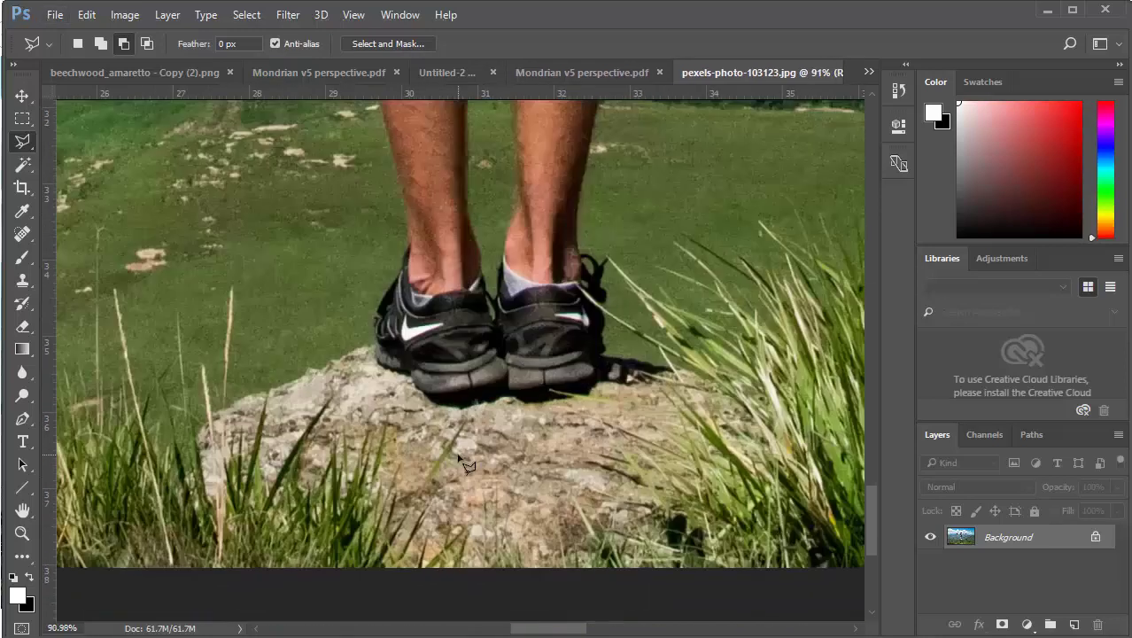
{"action": "left_click", "coordinate": [507, 379]}
{"action": "left_click", "coordinate": [371, 317]}
{"action": "left_click", "coordinate": [414, 230]}
{"action": "left_click", "coordinate": [466, 229]}
{"action": "left_click", "coordinate": [483, 257]}
{"action": "left_click", "coordinate": [493, 295]}
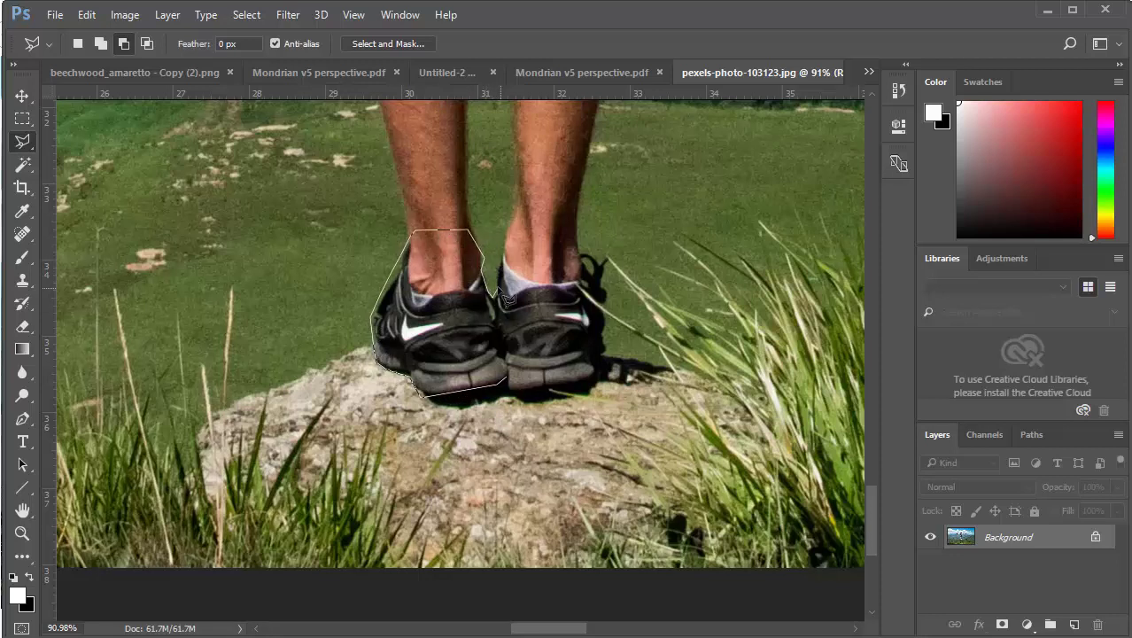
{"action": "left_click", "coordinate": [504, 229]}
{"action": "left_click", "coordinate": [518, 205]}
{"action": "left_click", "coordinate": [578, 211]}
{"action": "left_click", "coordinate": [577, 235]}
{"action": "left_click", "coordinate": [591, 259]}
{"action": "left_click", "coordinate": [604, 293]}
{"action": "left_click", "coordinate": [606, 320]}
{"action": "left_click", "coordinate": [598, 342]}
{"action": "left_click", "coordinate": [593, 372]}
{"action": "left_click", "coordinate": [568, 385]}
{"action": "left_click", "coordinate": [519, 394]}
{"action": "left_click", "coordinate": [518, 390]}
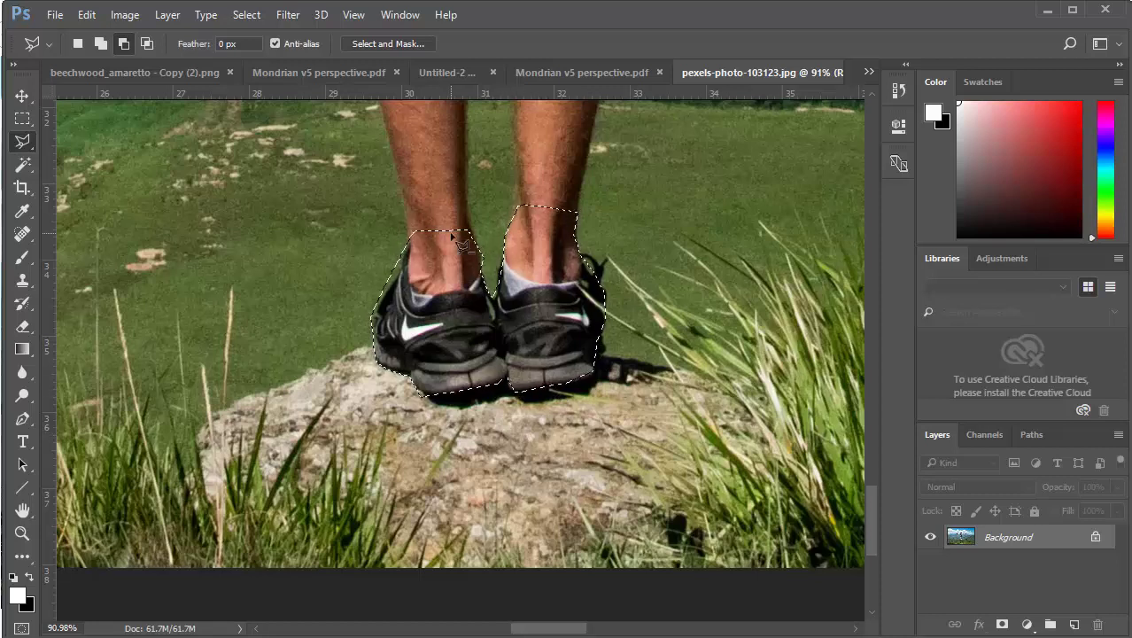
Add the man's left lower leg, up to mid-calf, to the shoe selection with the Polygonal Lasso
{"action": "scroll", "coordinate": [460, 262], "scroll_direction": "up", "scroll_amount": 2}
{"action": "scroll", "coordinate": [460, 262], "scroll_direction": "up", "scroll_amount": 2}
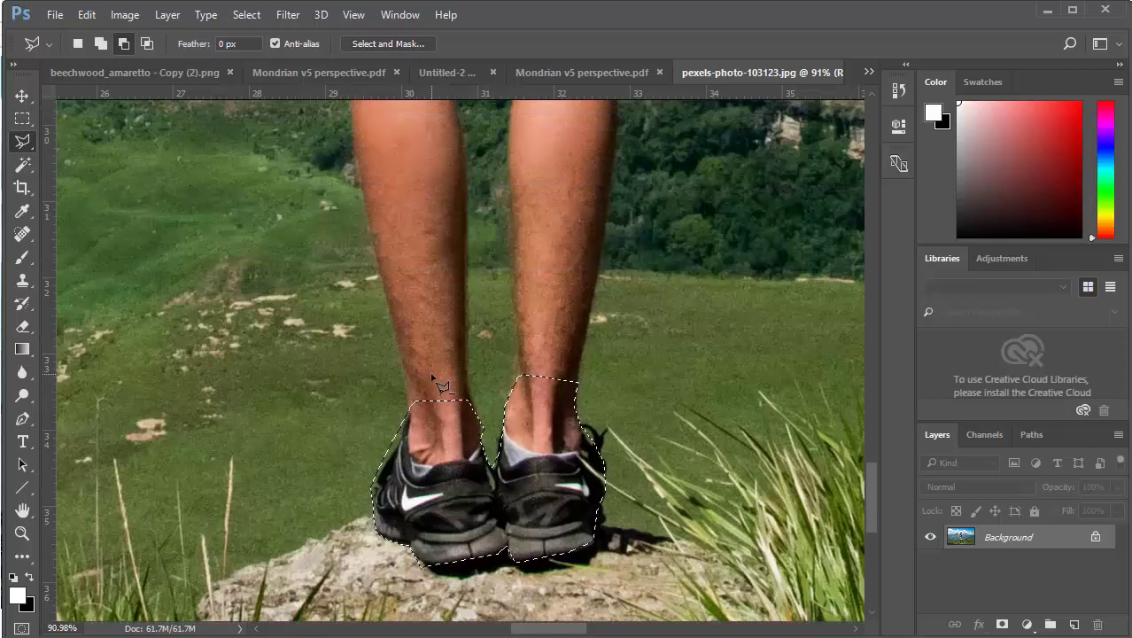
{"action": "key", "text": "shift"}
{"action": "left_click", "coordinate": [472, 404]}
{"action": "left_click", "coordinate": [467, 330]}
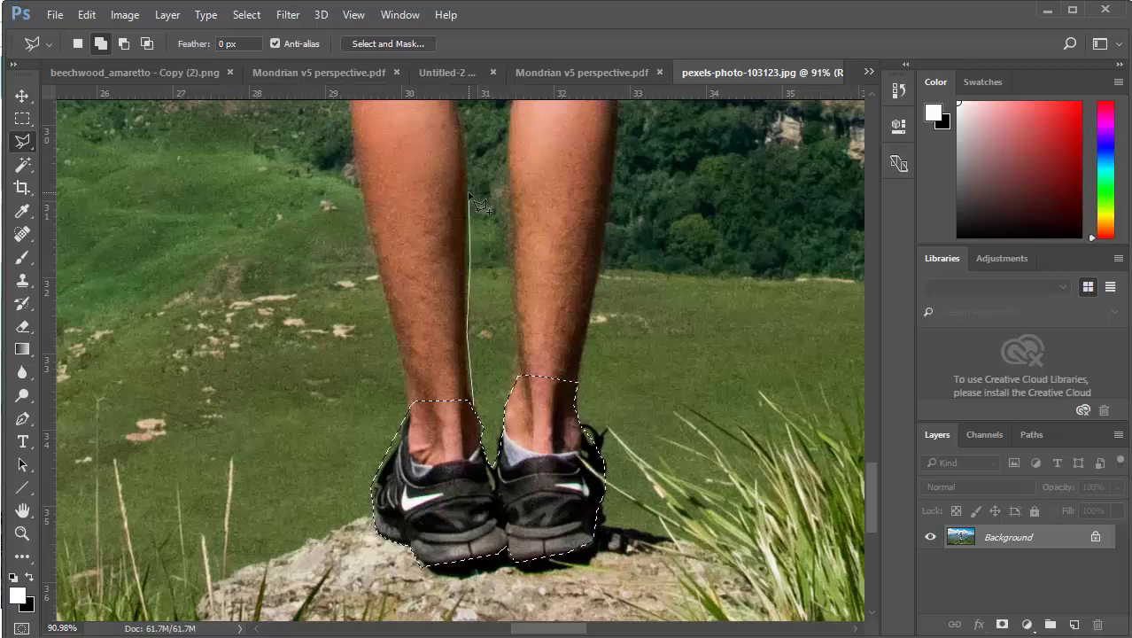
{"action": "left_click", "coordinate": [467, 162]}
{"action": "left_click", "coordinate": [361, 186], "text": "shift"}
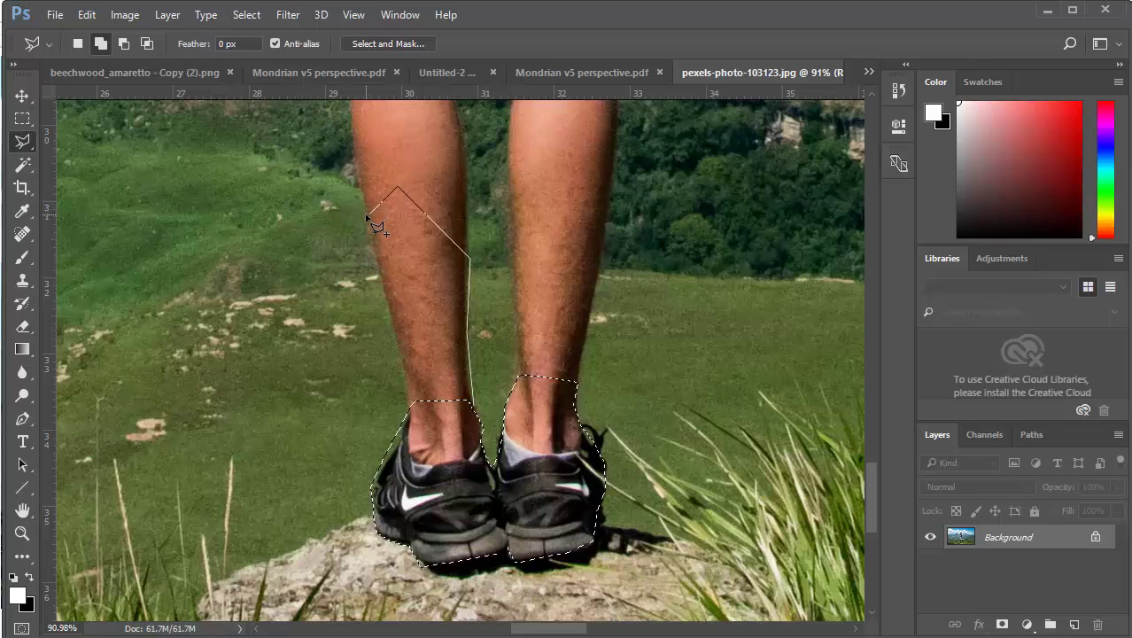
{"action": "left_click", "coordinate": [369, 212], "text": "shift"}
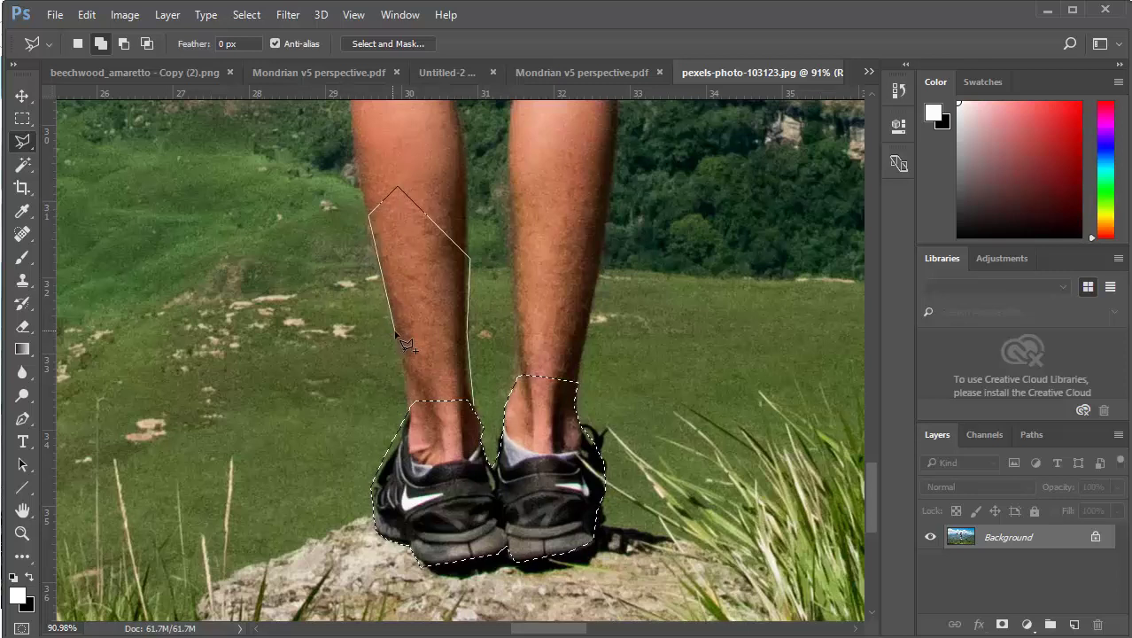
{"action": "left_click", "coordinate": [411, 407]}
{"action": "double_click", "coordinate": [421, 423]}
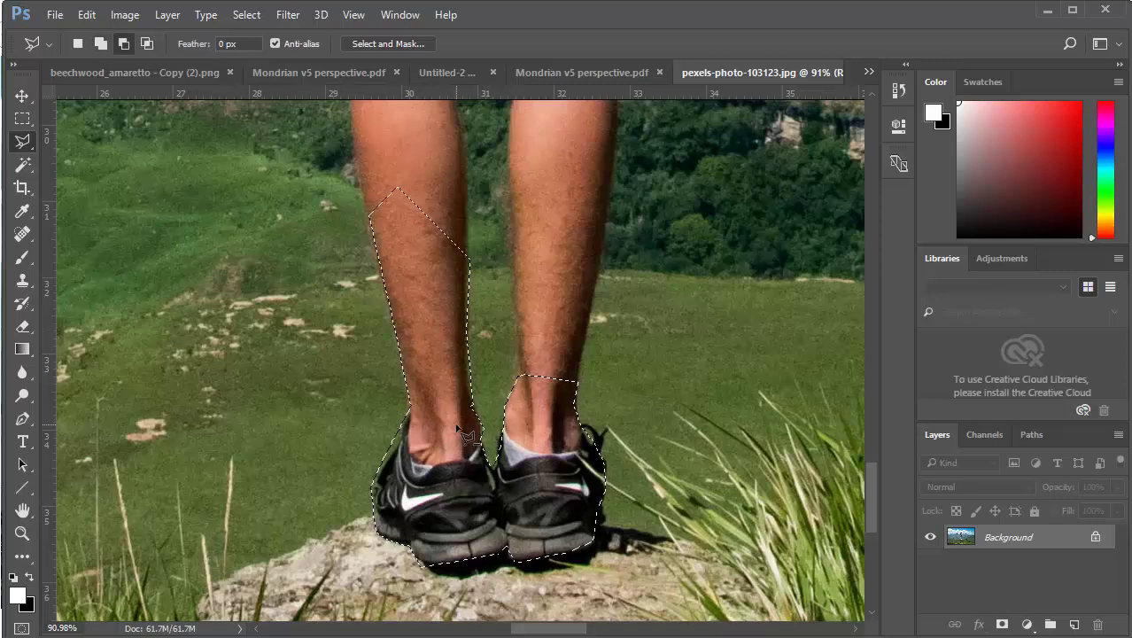
Add the lower part of the man's right leg above the ankle to the selection with the Polygonal Lasso
{"action": "left_click", "coordinate": [518, 376]}
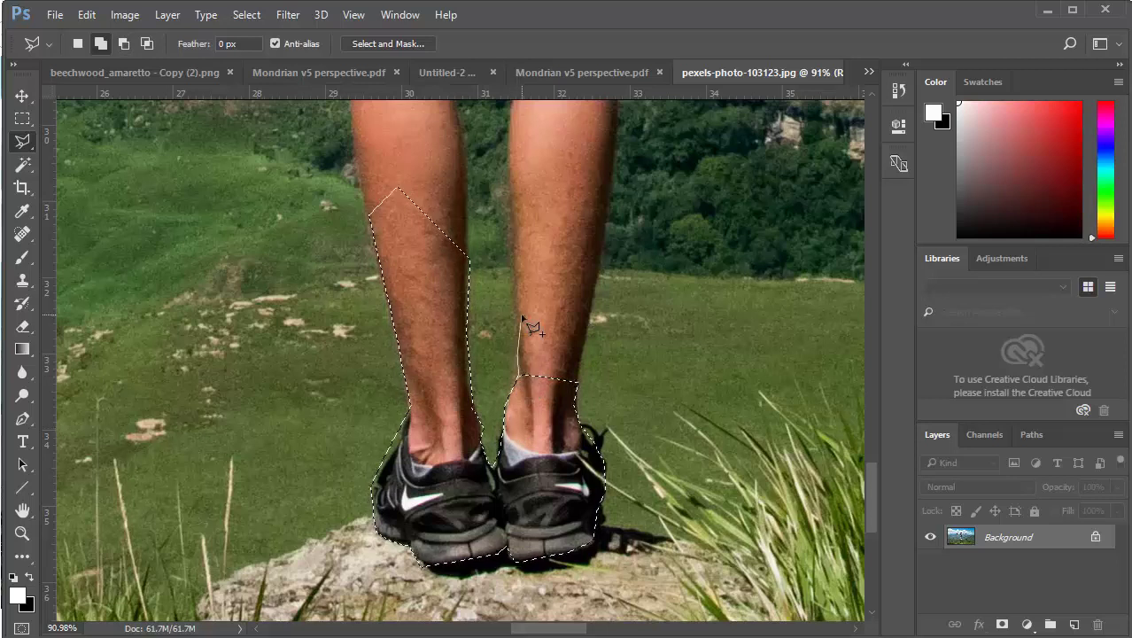
{"action": "left_click", "coordinate": [512, 288]}
{"action": "left_click", "coordinate": [599, 285]}
{"action": "double_click", "coordinate": [577, 389]}
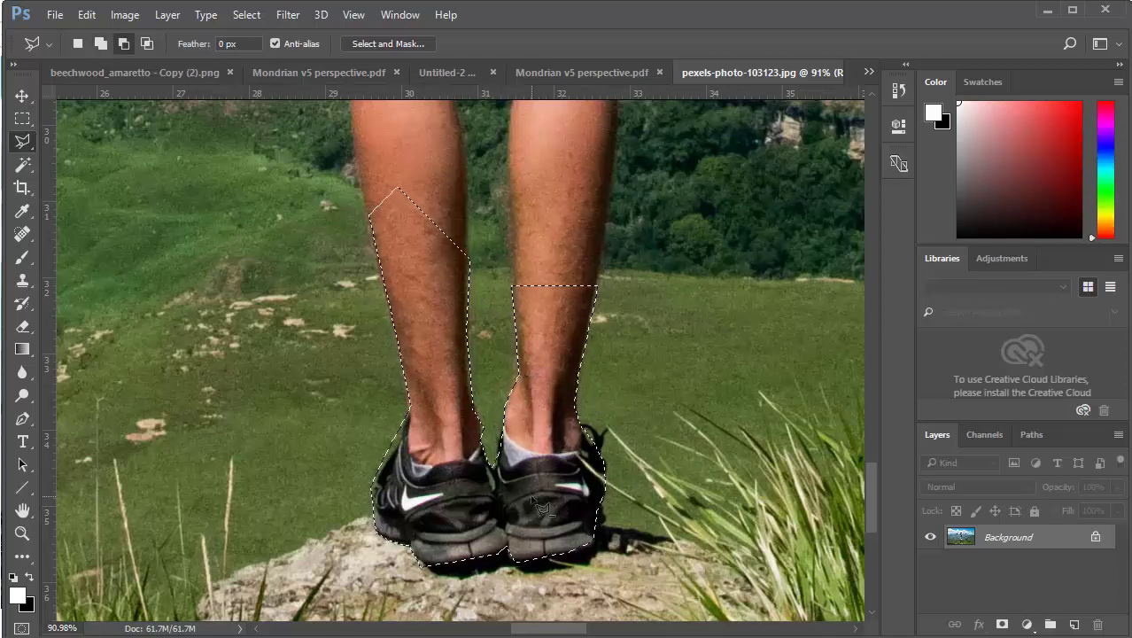
Invert the selection so it covers everything except the outlined shoes and lower legs
{"action": "scroll", "coordinate": [518, 410], "scroll_direction": "down", "scroll_amount": 5}
{"action": "scroll", "coordinate": [473, 461], "scroll_direction": "up", "scroll_amount": 2}
{"action": "scroll", "coordinate": [473, 458], "scroll_direction": "down", "scroll_amount": 3}
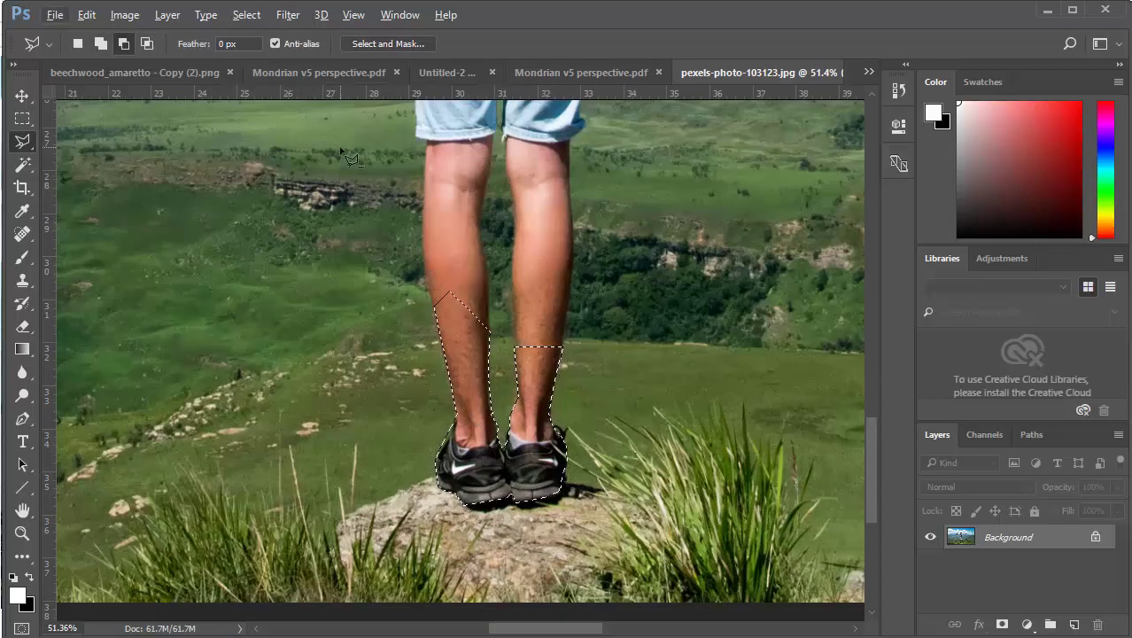
{"action": "left_click", "coordinate": [240, 17]}
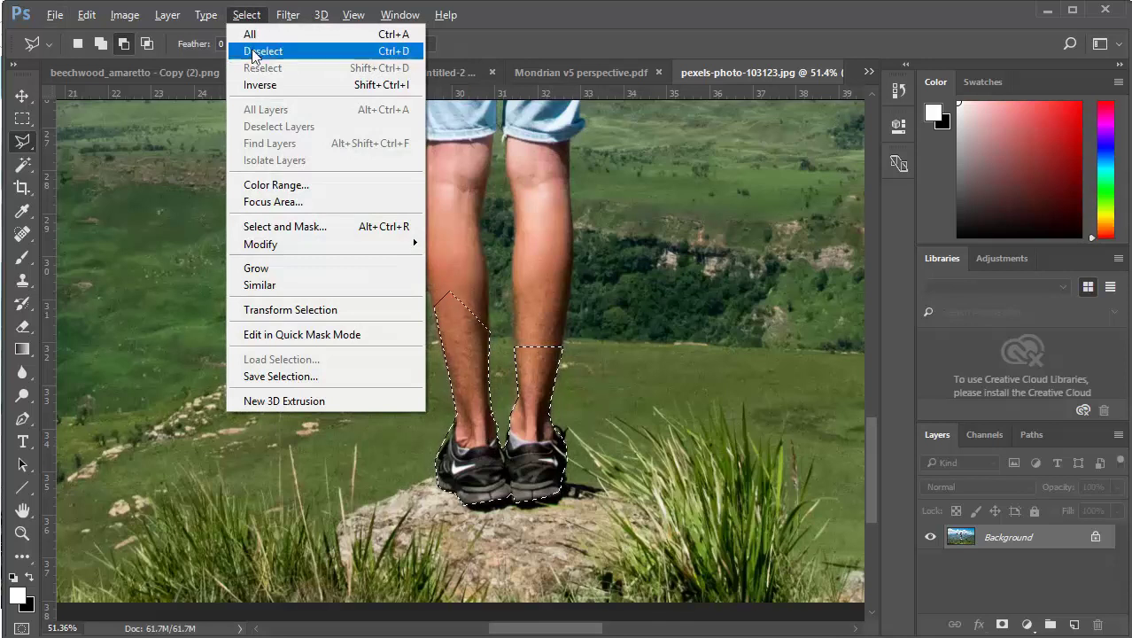
{"action": "left_click", "coordinate": [261, 86]}
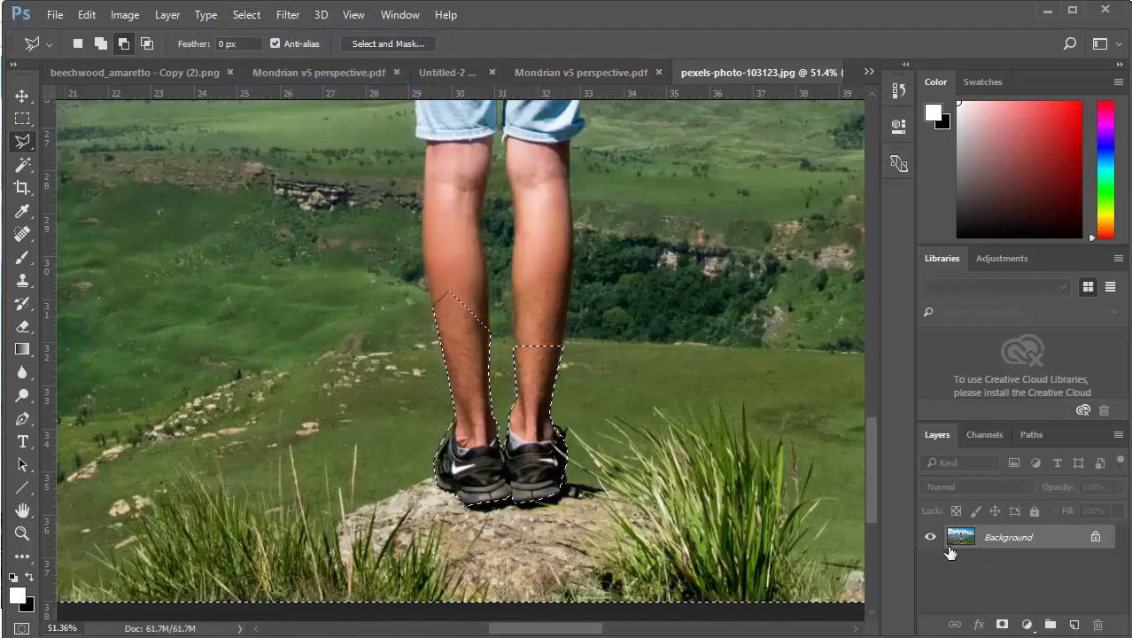
Duplicate the Background layer and hide the original
{"action": "left_click_drag", "start_coordinate": [959, 541], "coordinate": [1073, 624]}
{"action": "left_click", "coordinate": [931, 561]}
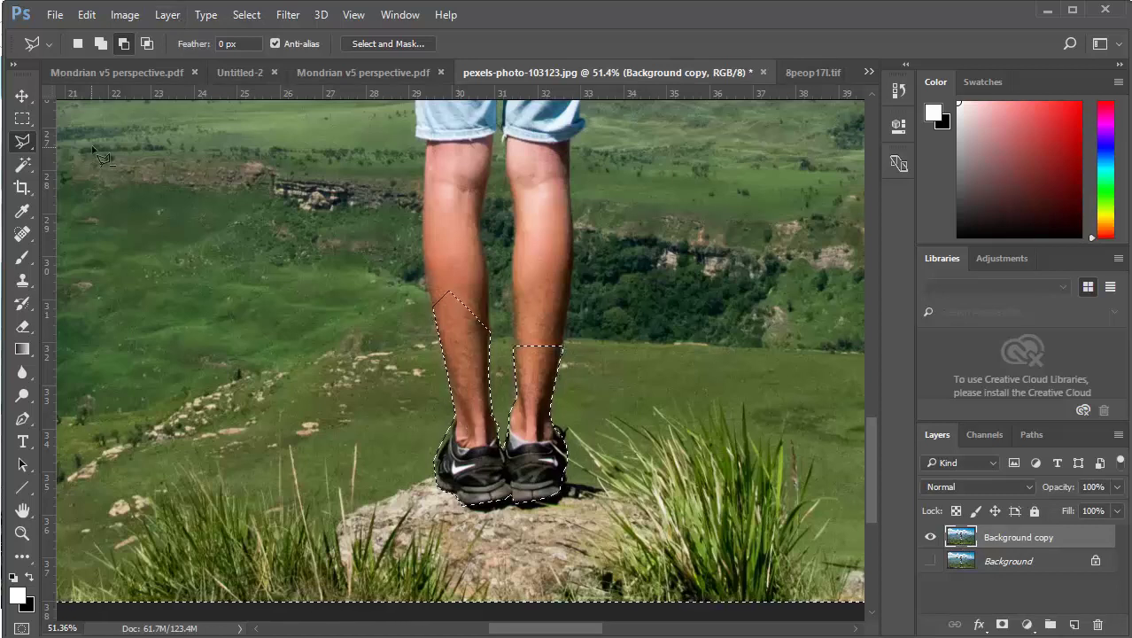
Clear the selected surroundings on the Background copy layer and compare by briefly showing the original Background layer
{"action": "left_click", "coordinate": [86, 15]}
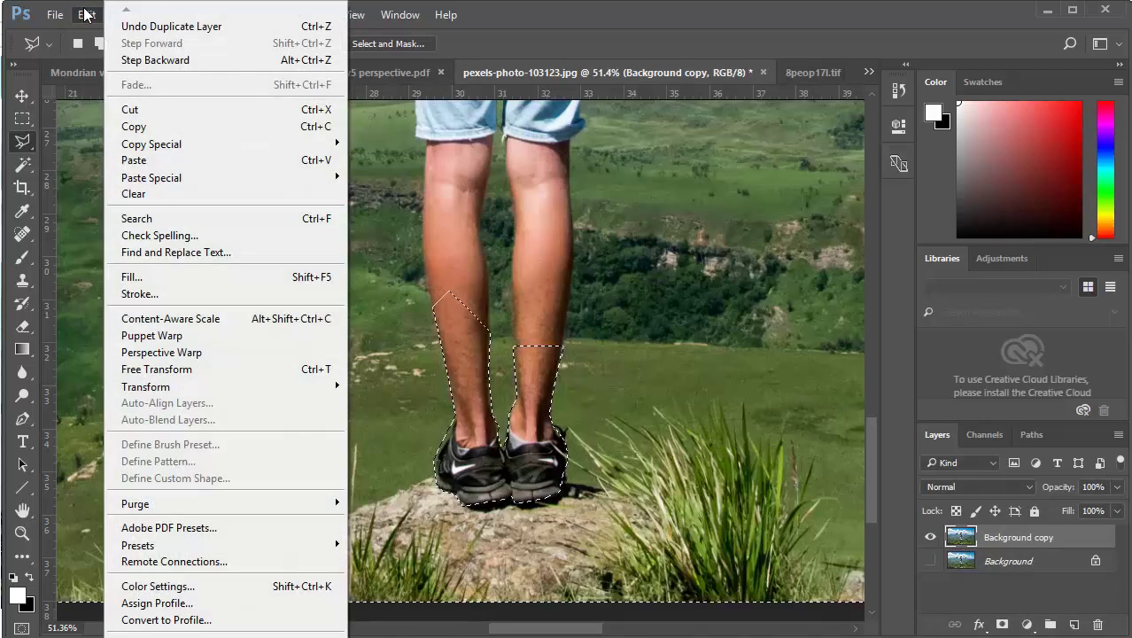
{"action": "left_click", "coordinate": [133, 194]}
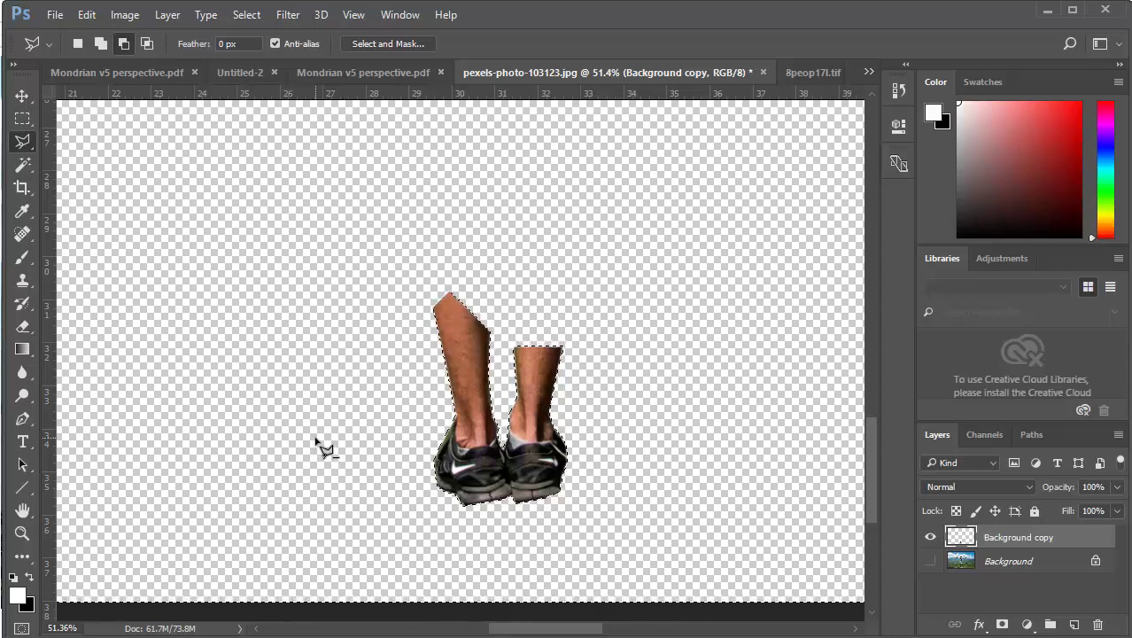
{"action": "left_click", "coordinate": [930, 562]}
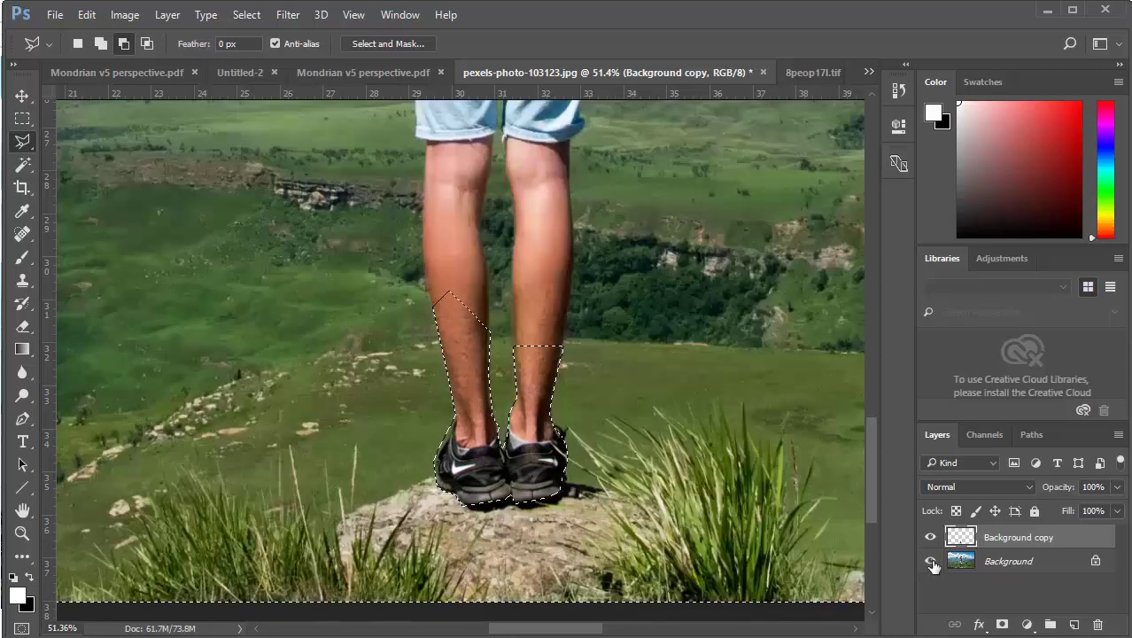
{"action": "left_click", "coordinate": [932, 563]}
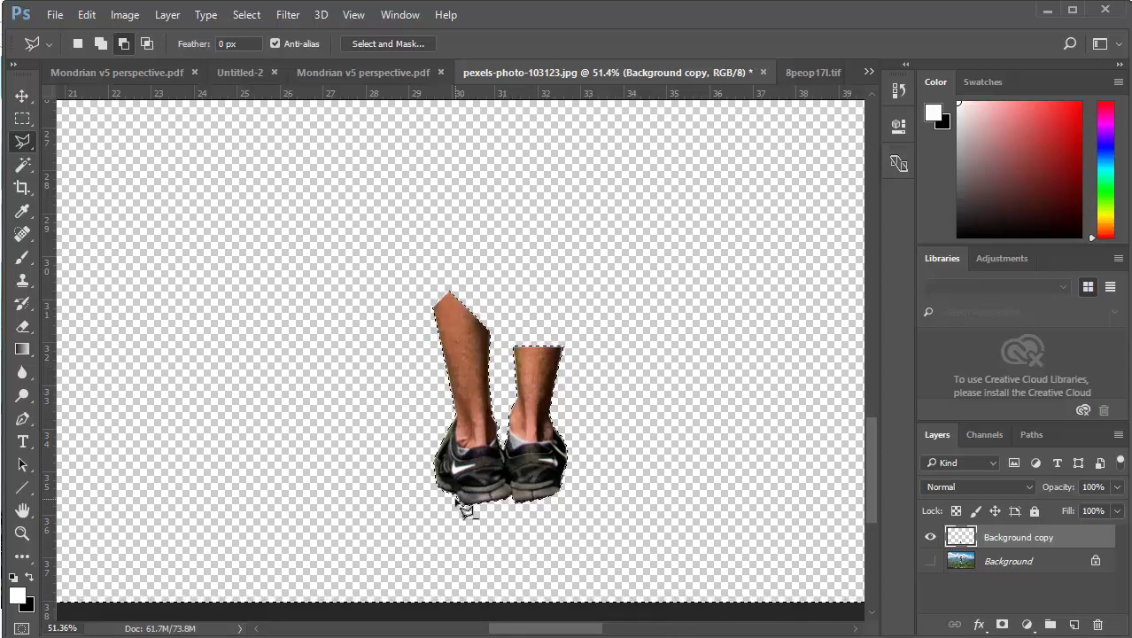
Undo the clear on the Background copy layer and deselect everything
{"action": "left_click", "coordinate": [86, 15]}
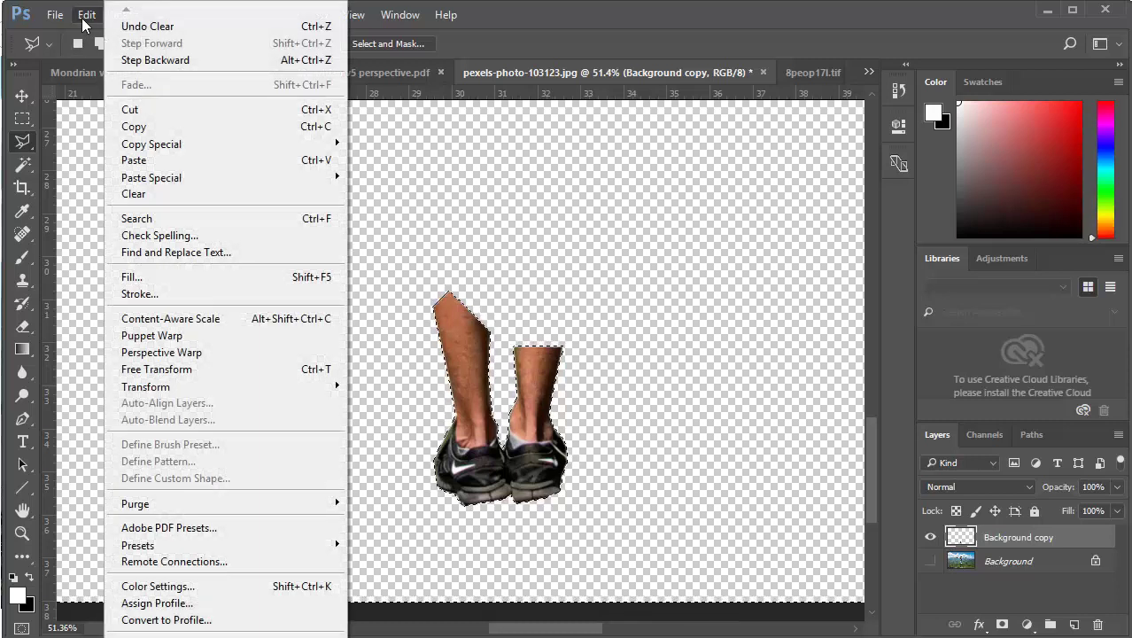
{"action": "left_click", "coordinate": [133, 27]}
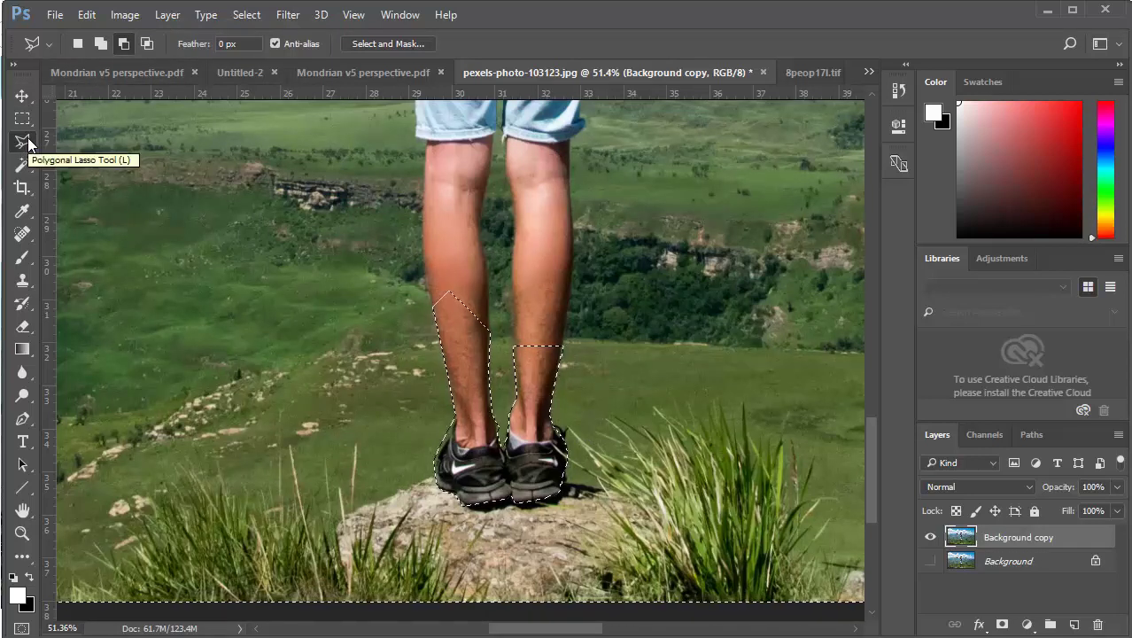
{"action": "left_click", "coordinate": [86, 14]}
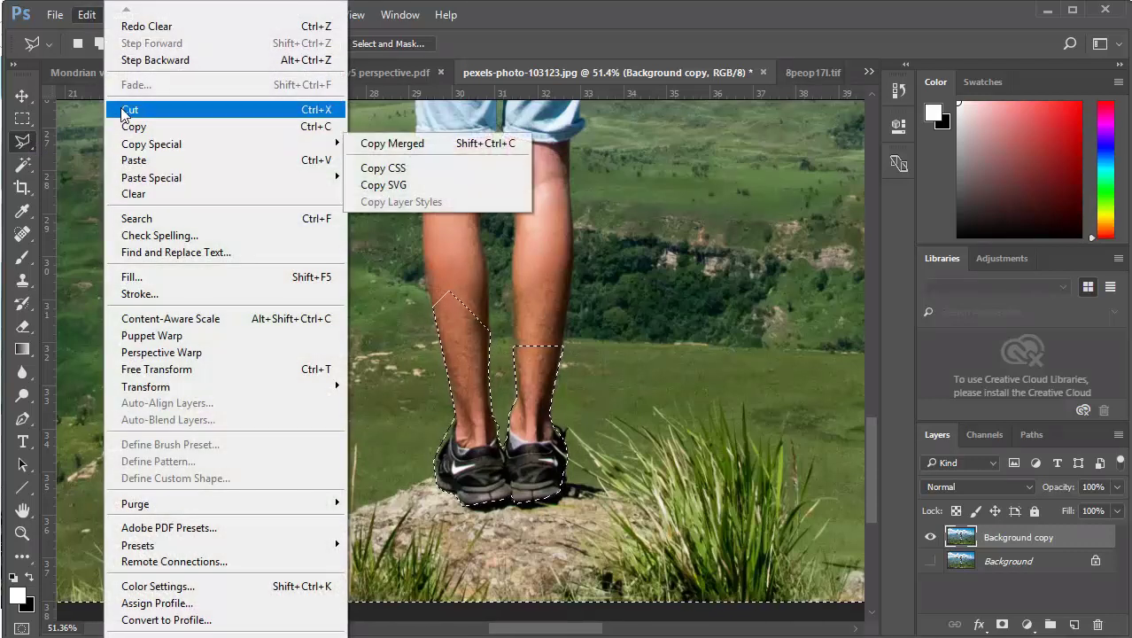
{"action": "left_click", "coordinate": [92, 16]}
{"action": "left_click", "coordinate": [246, 15]}
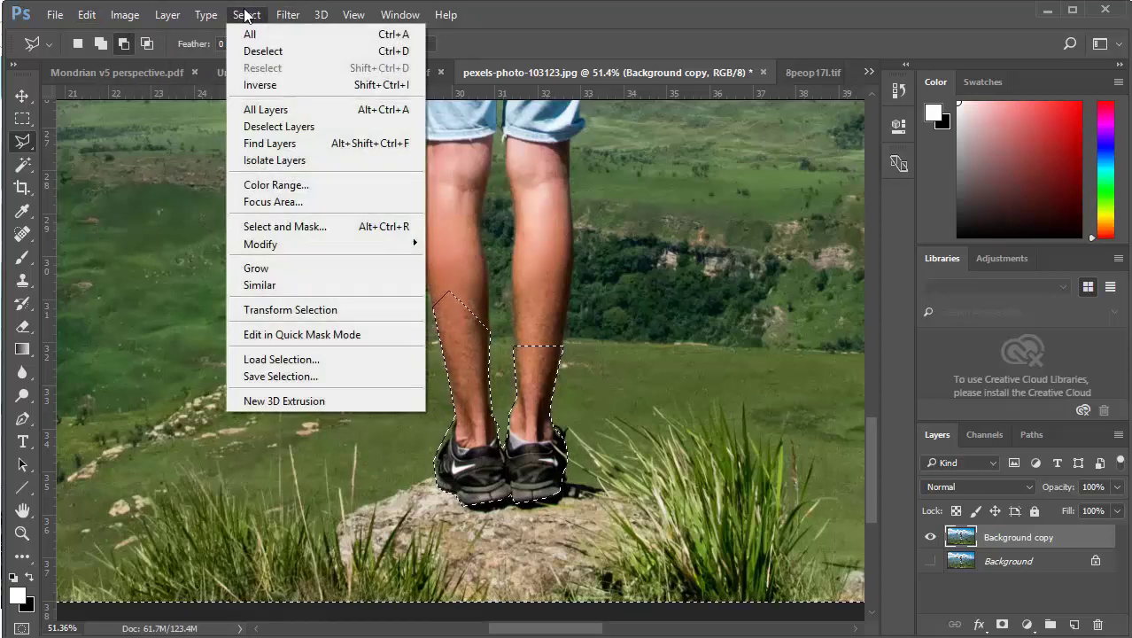
{"action": "left_click", "coordinate": [264, 53]}
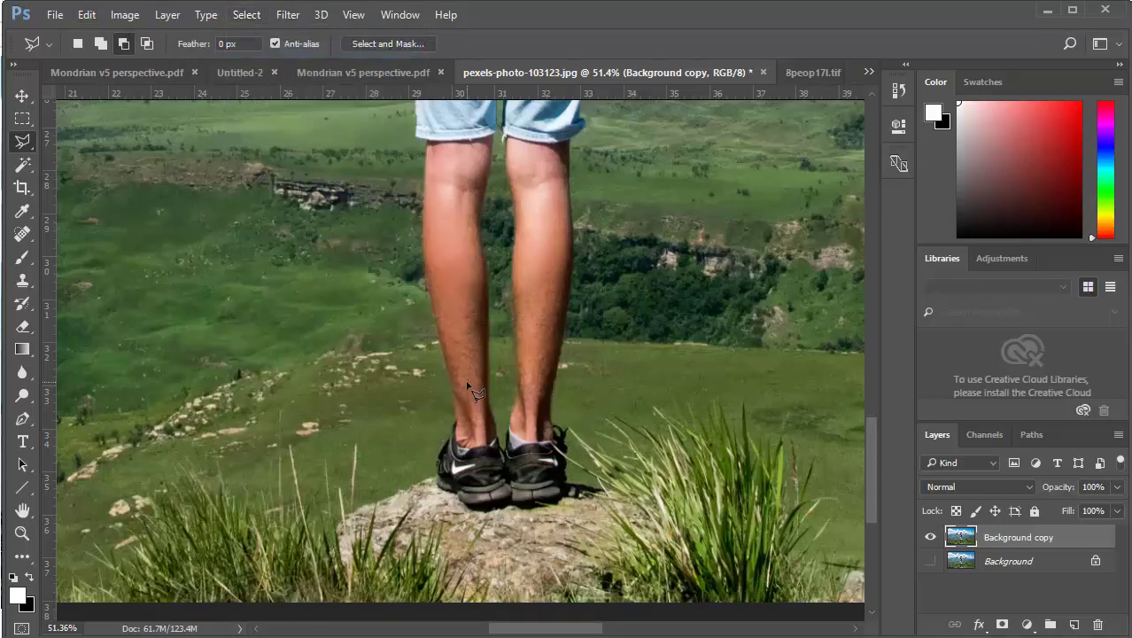
Rename the Background copy layer to "Cutout person"
{"action": "scroll", "coordinate": [472, 392], "scroll_direction": "down", "scroll_amount": 4}
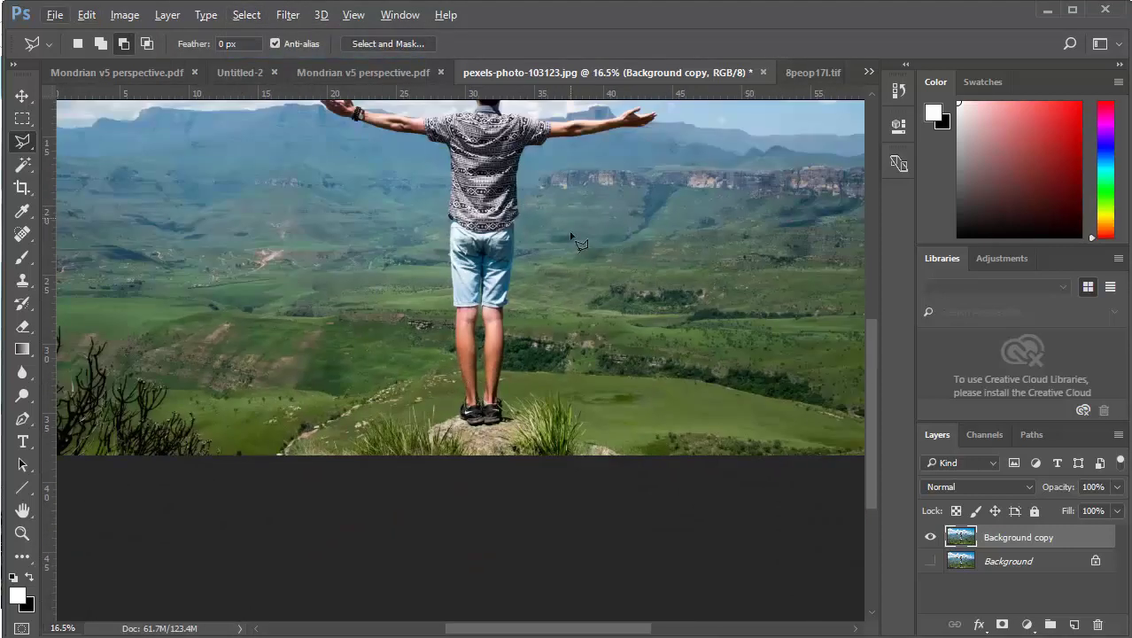
{"action": "scroll", "coordinate": [576, 241], "scroll_direction": "down", "scroll_amount": 2}
{"action": "scroll", "coordinate": [571, 237], "scroll_direction": "down", "scroll_amount": 6}
{"action": "scroll", "coordinate": [542, 274], "scroll_direction": "up", "scroll_amount": 2}
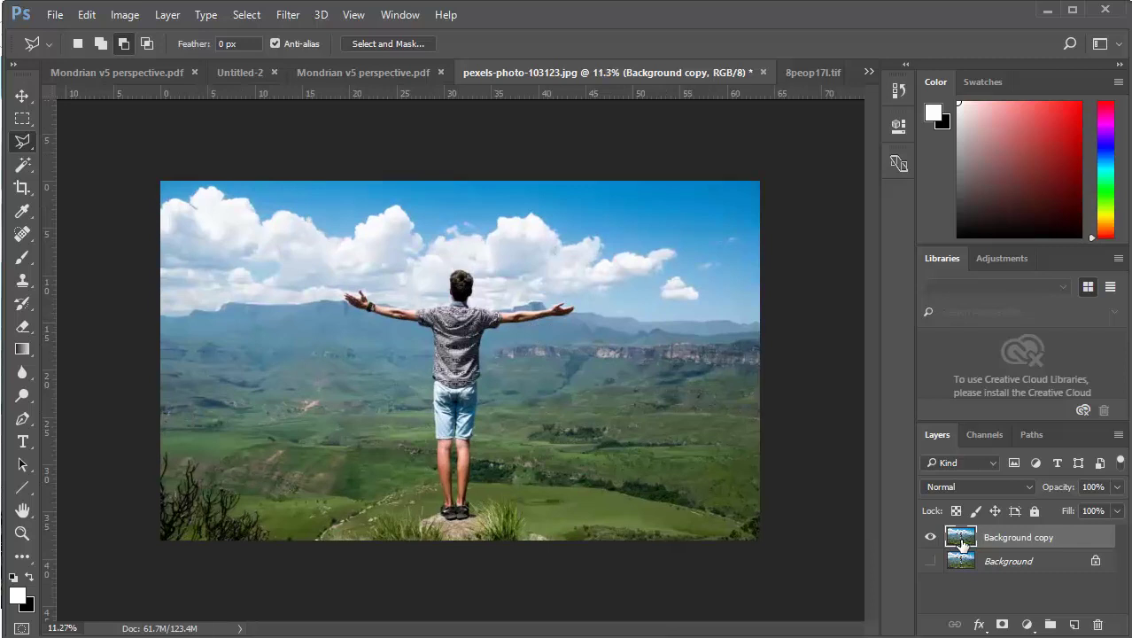
{"action": "double_click", "coordinate": [1006, 536]}
{"action": "type", "text": "Cu"}
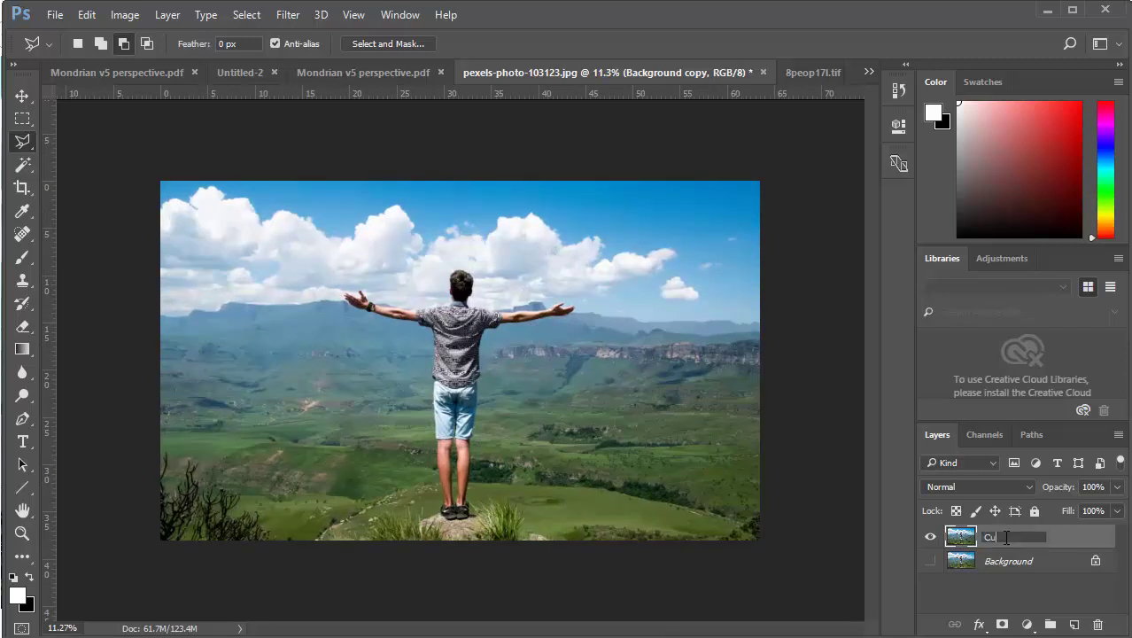
{"action": "type", "text": "tout person"}
{"action": "key", "text": "Return"}
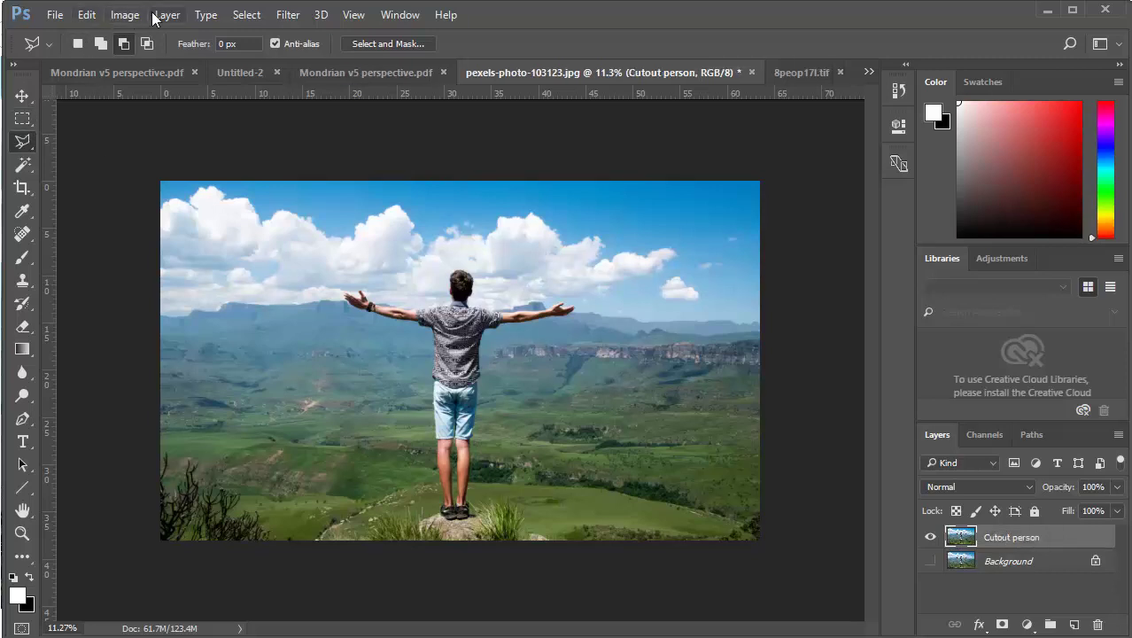
Add a layer mask that reveals all to the Cutout person layer
{"action": "left_click", "coordinate": [173, 13]}
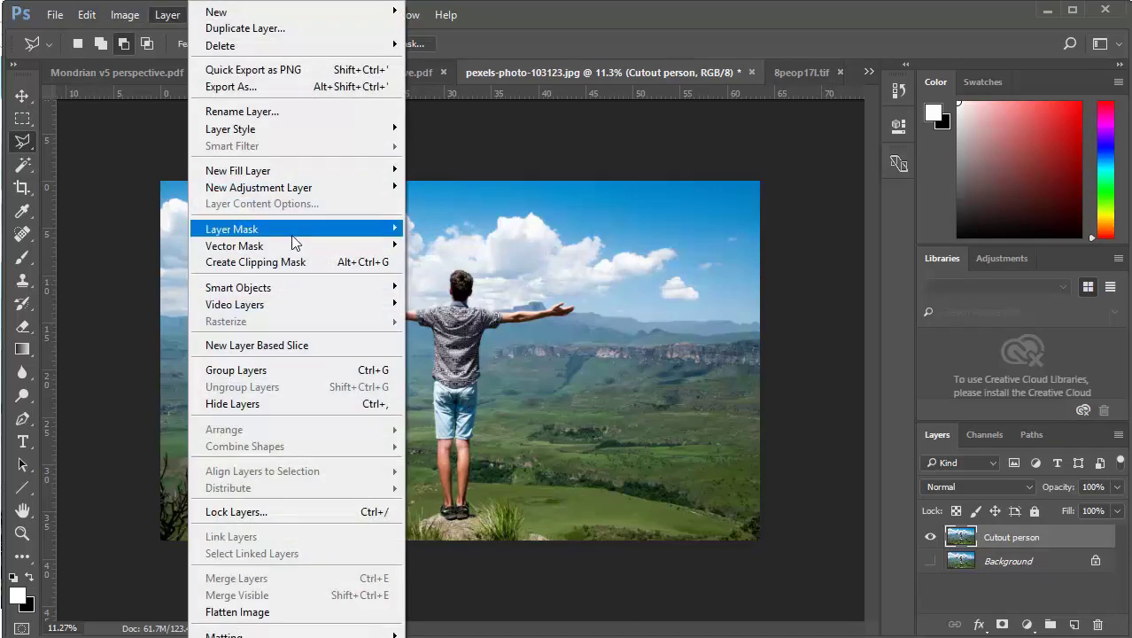
{"action": "mouse_move", "coordinate": [295, 240]}
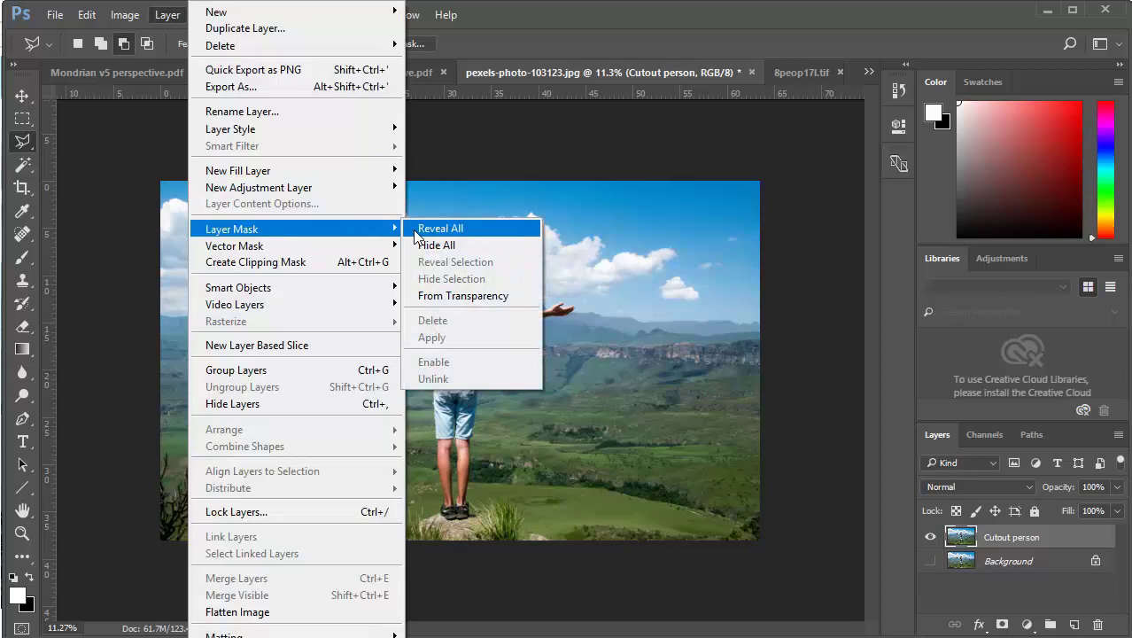
{"action": "left_click", "coordinate": [173, 18]}
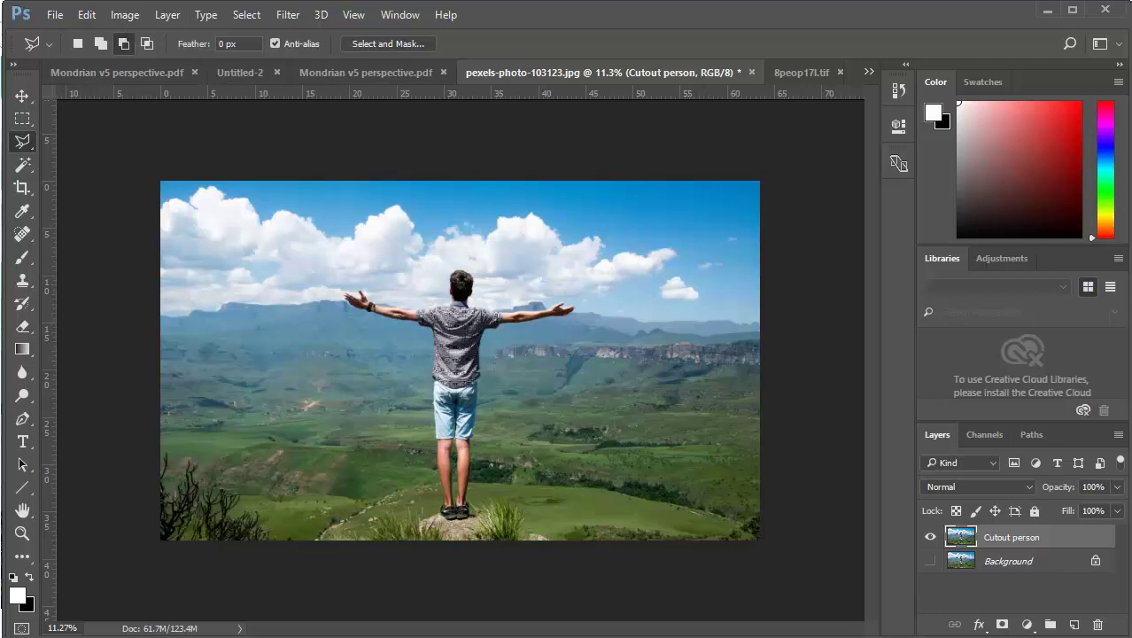
{"action": "left_click", "coordinate": [168, 15]}
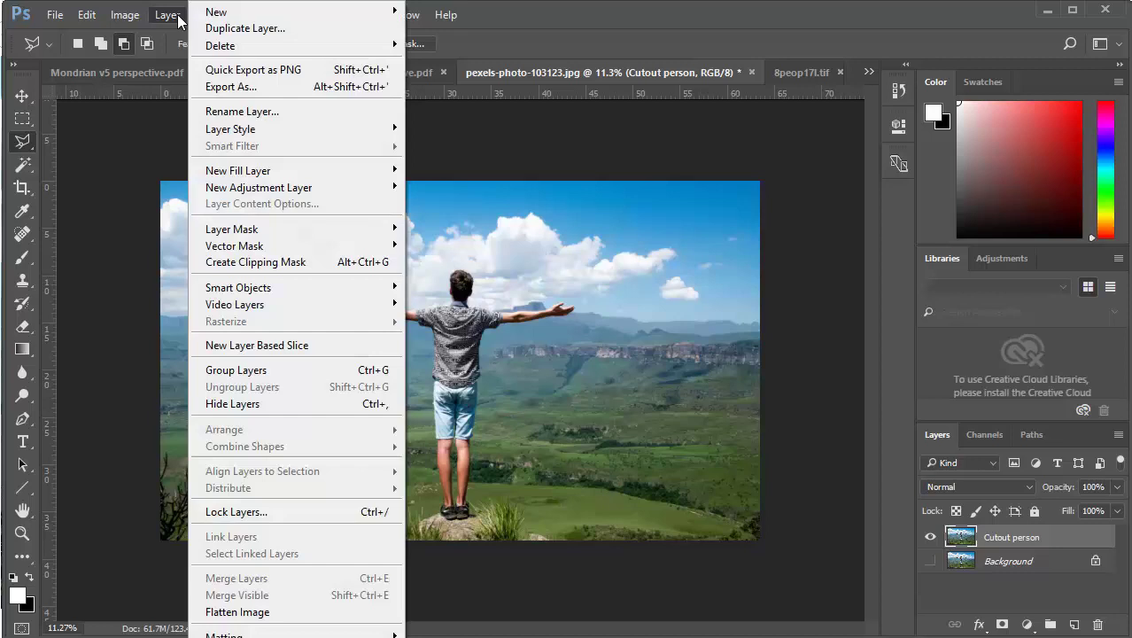
{"action": "mouse_move", "coordinate": [251, 235]}
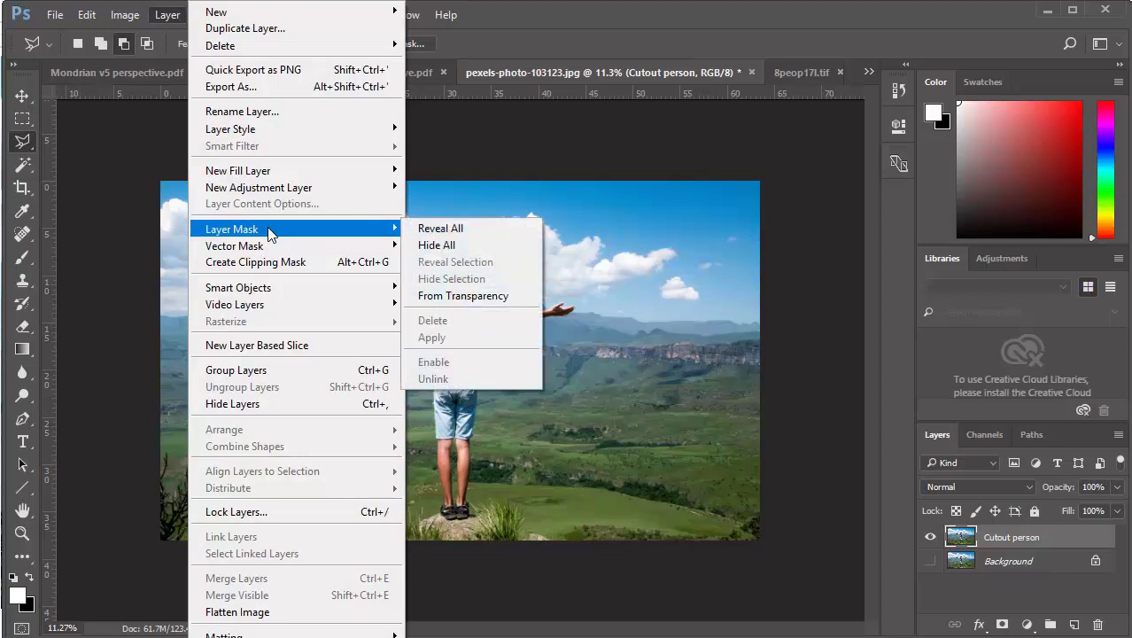
{"action": "left_click", "coordinate": [458, 231]}
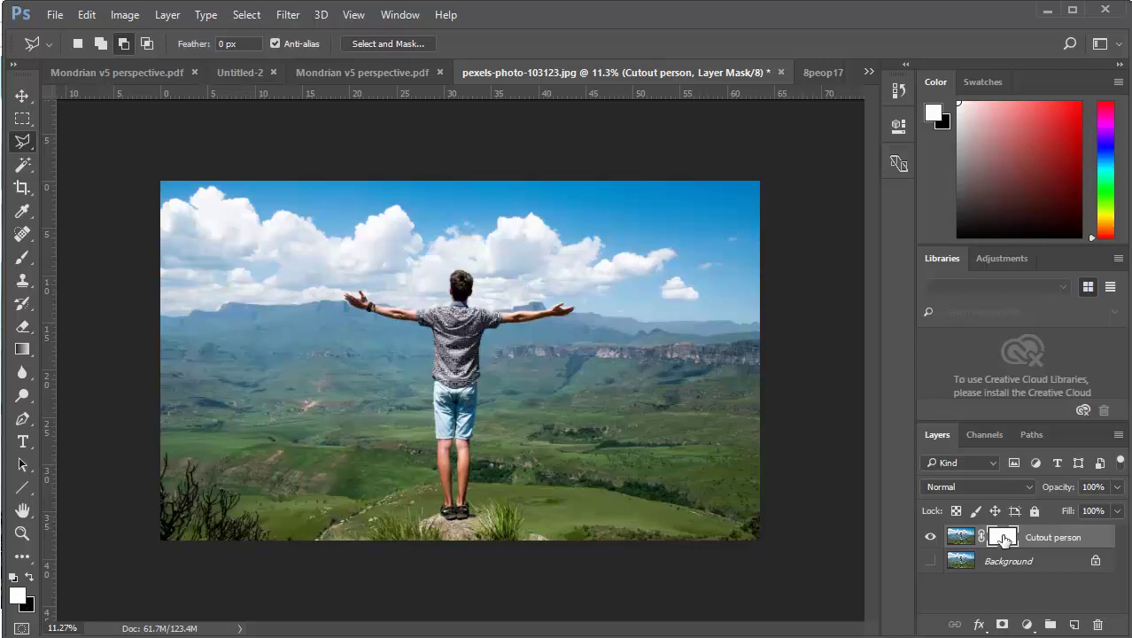
Make the Background layer active and set the foreground colour to the dark red 9d3c3c
{"action": "left_click", "coordinate": [962, 540]}
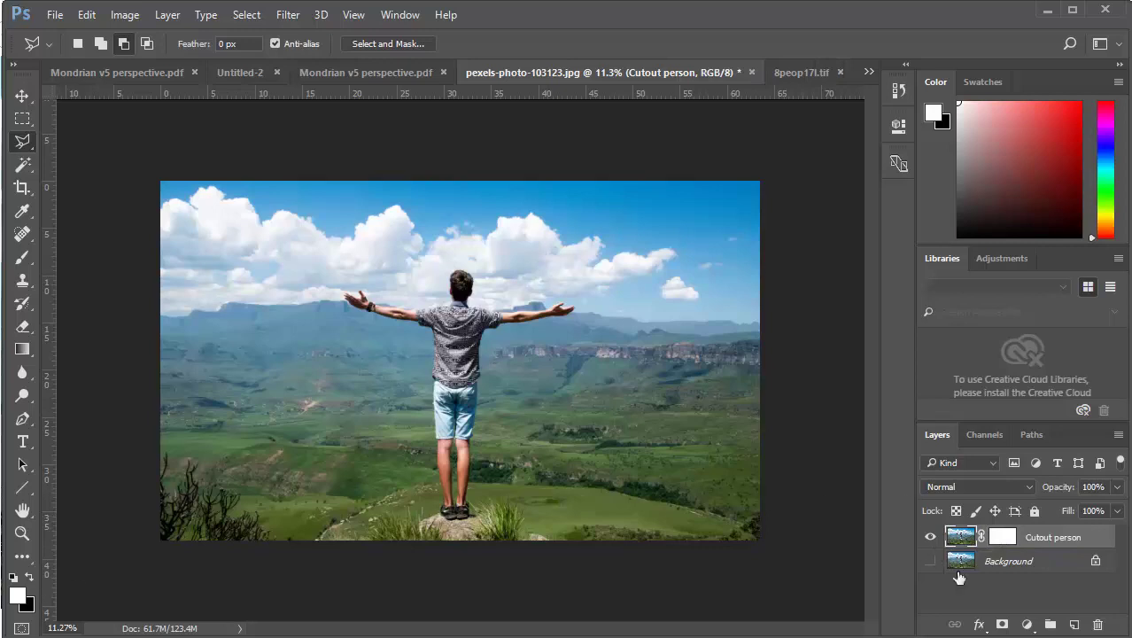
{"action": "left_click", "coordinate": [959, 560]}
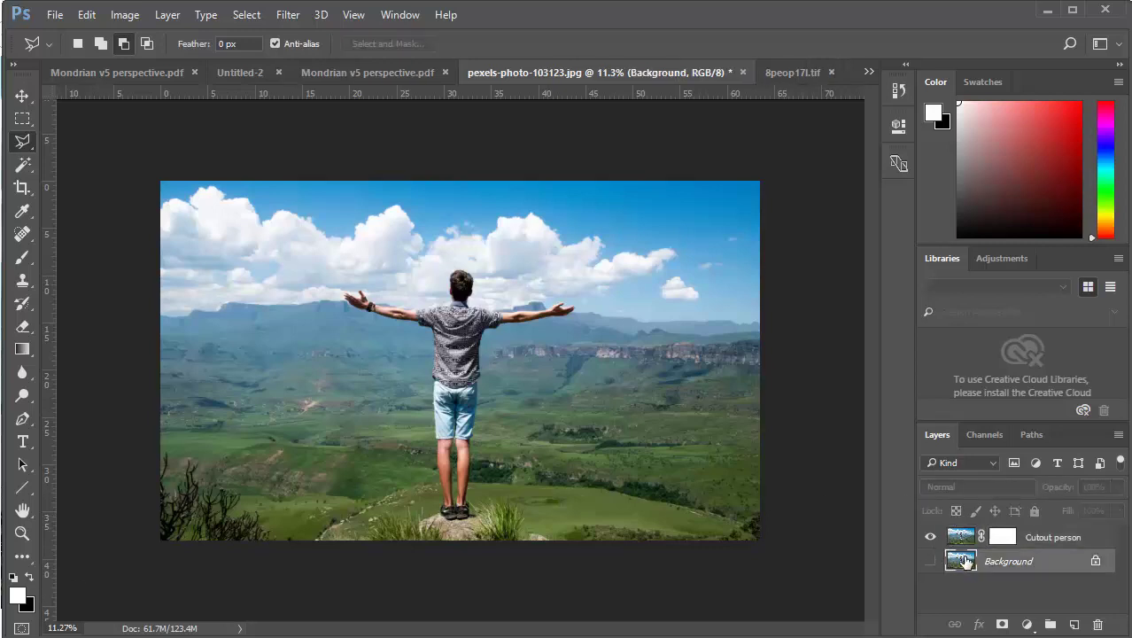
{"action": "left_click", "coordinate": [18, 593]}
{"action": "left_click", "coordinate": [470, 241]}
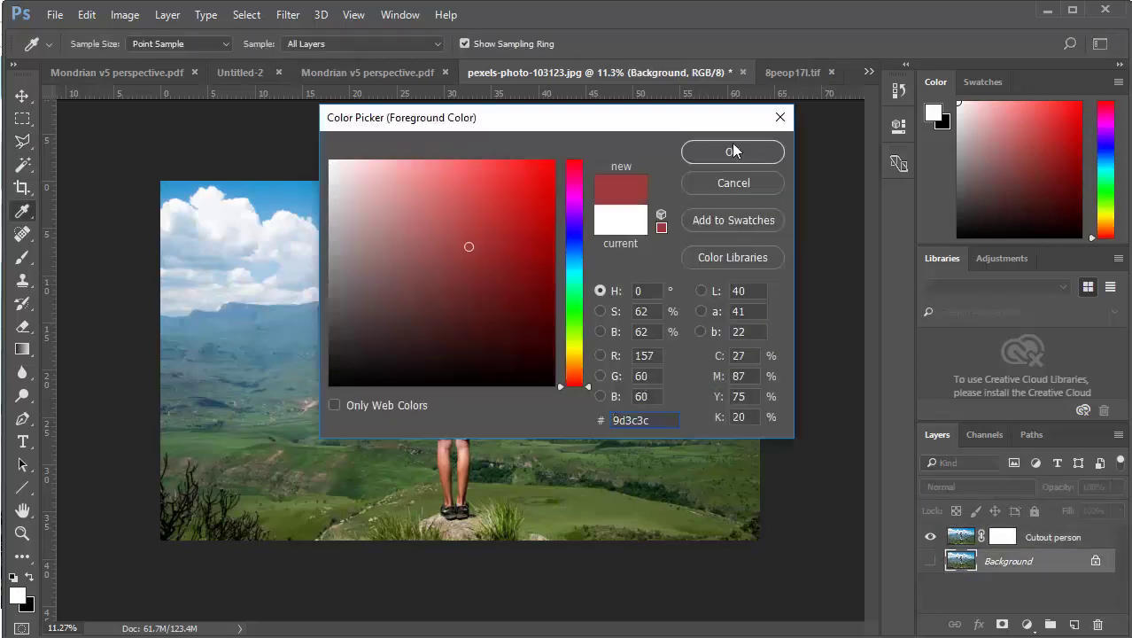
{"action": "left_click", "coordinate": [733, 151]}
{"action": "key", "text": "l"}
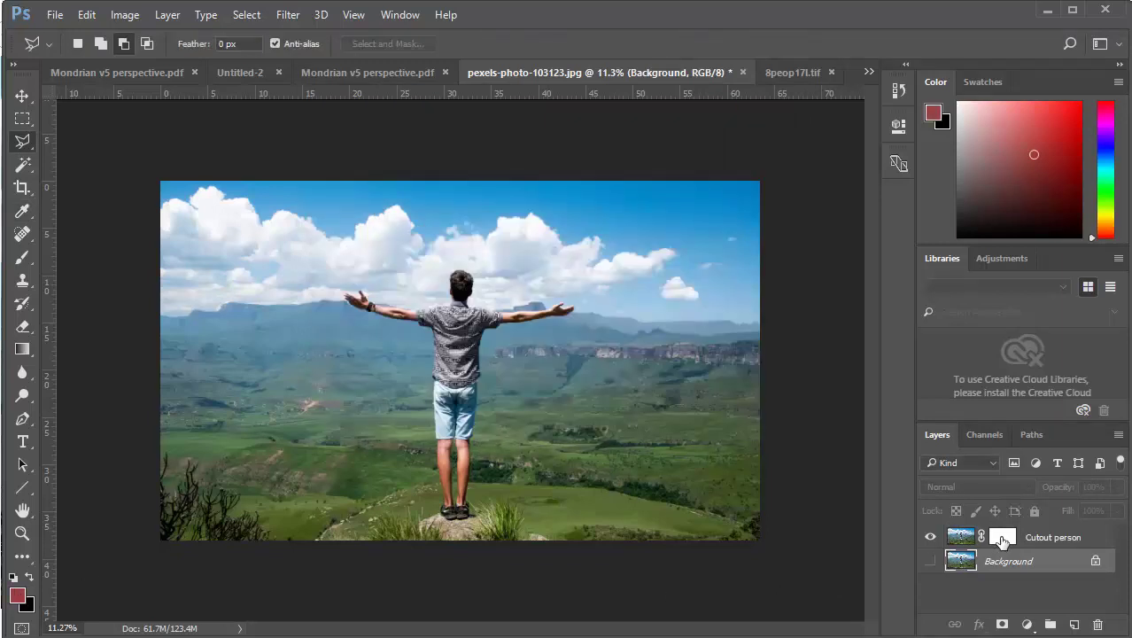
Alternate between the Cutout person layer's mask and its image to compare their foreground colours, finishing on the mask
{"action": "left_click", "coordinate": [1002, 538]}
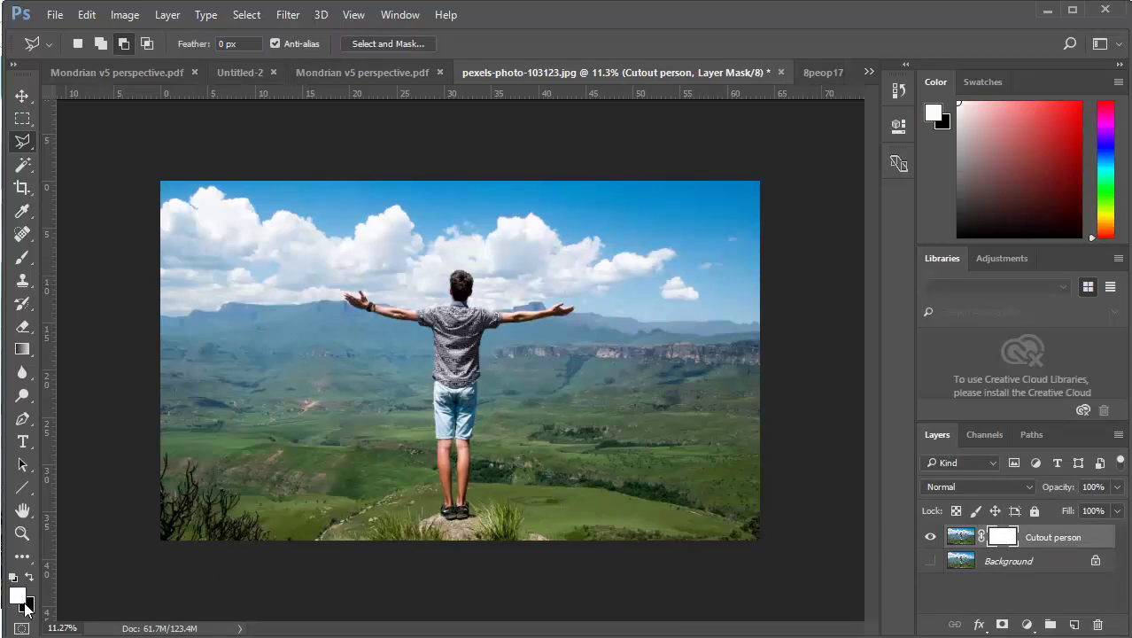
{"action": "left_click", "coordinate": [961, 548]}
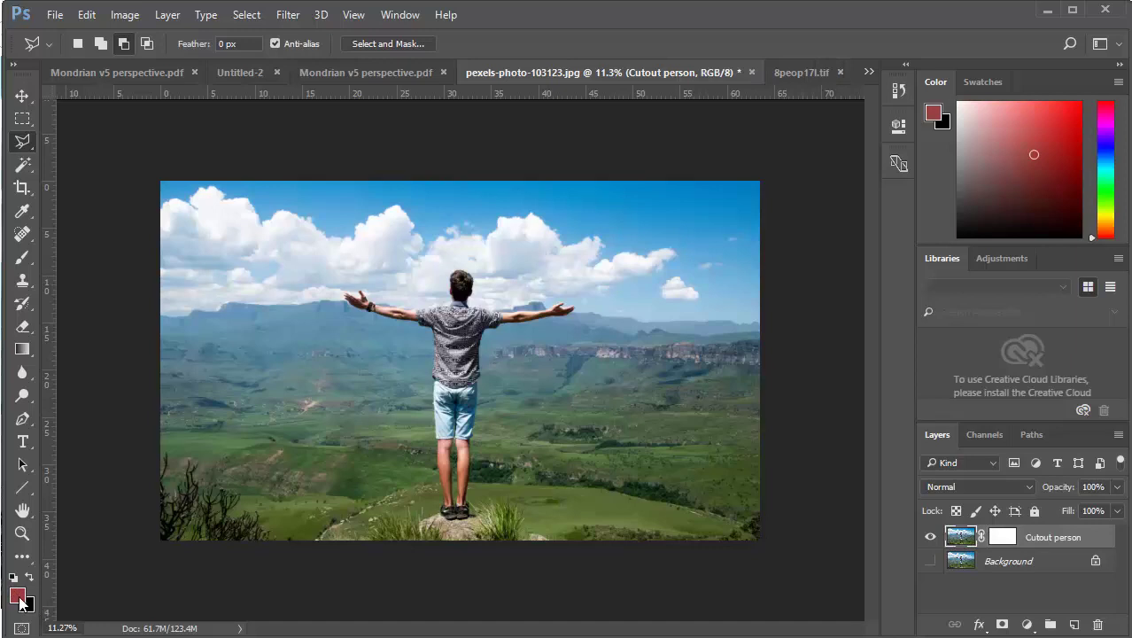
{"action": "left_click", "coordinate": [1003, 536]}
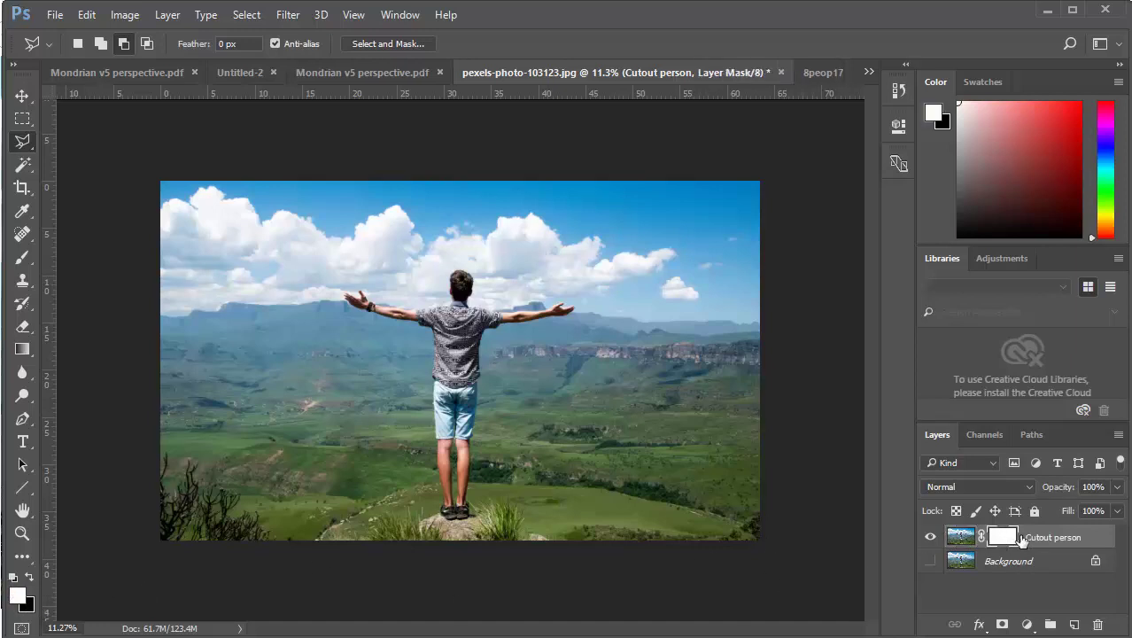
Set black as the foreground colour for the mask and choose a hard round 175 px brush for the Brush tool
{"action": "left_click", "coordinate": [29, 577]}
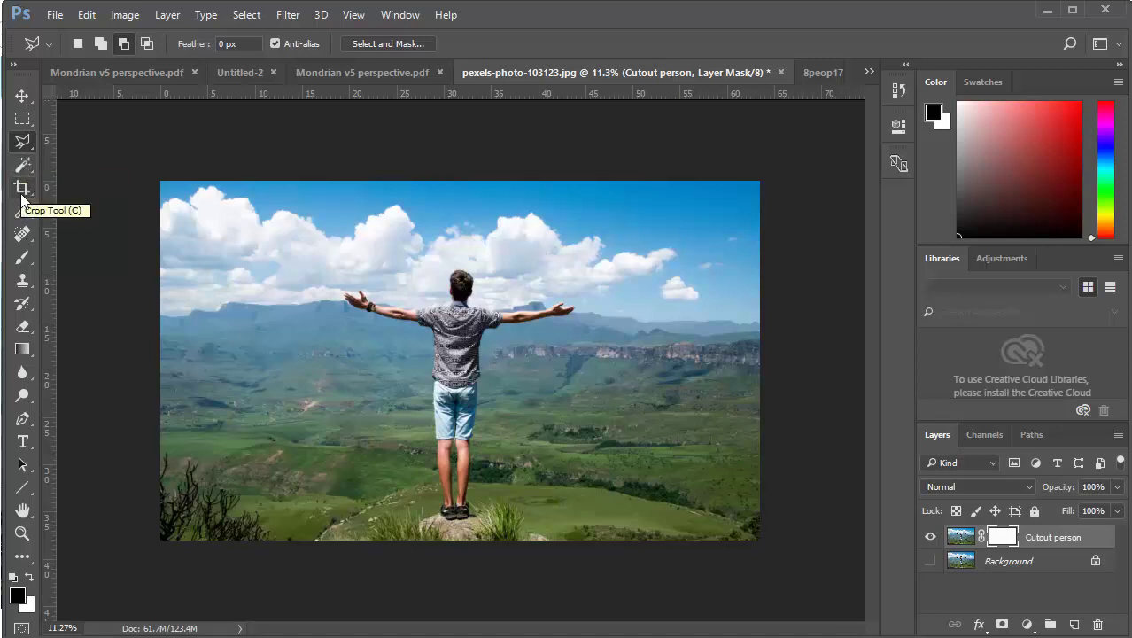
{"action": "left_click", "coordinate": [22, 259]}
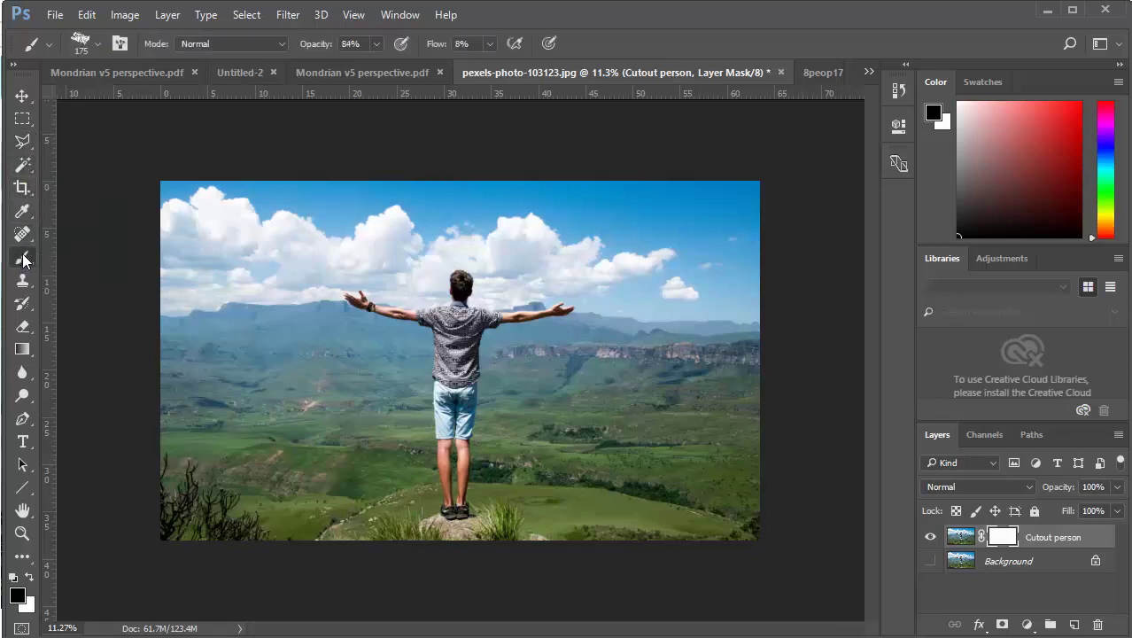
{"action": "right_click", "coordinate": [23, 260]}
{"action": "left_click", "coordinate": [87, 257]}
{"action": "left_click", "coordinate": [98, 43]}
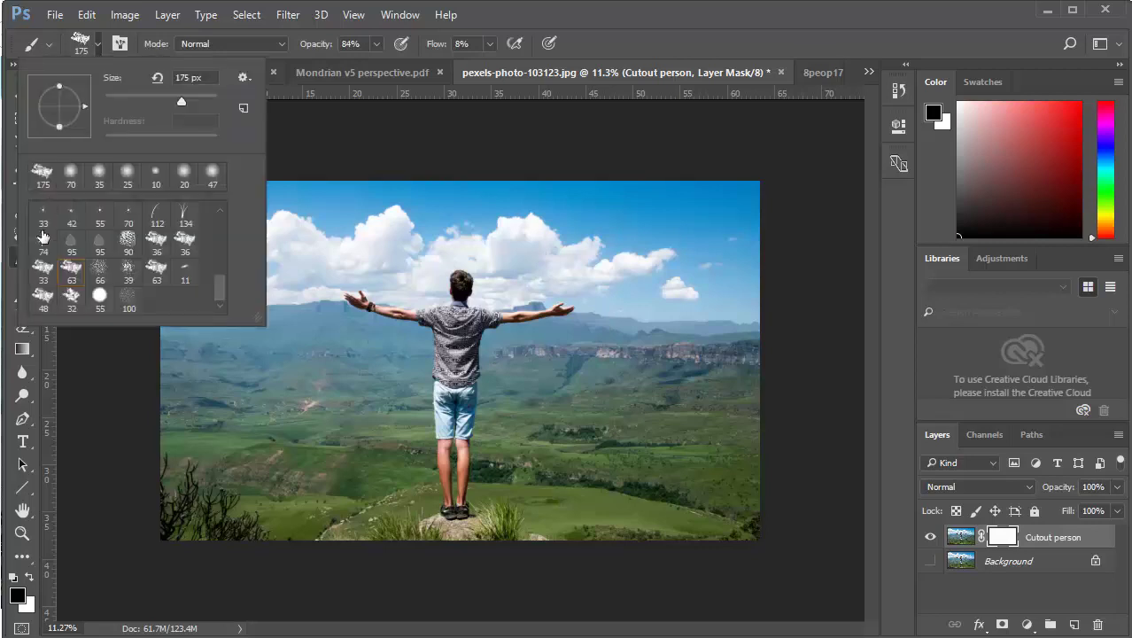
{"action": "left_click_drag", "start_coordinate": [222, 285], "coordinate": [222, 215]}
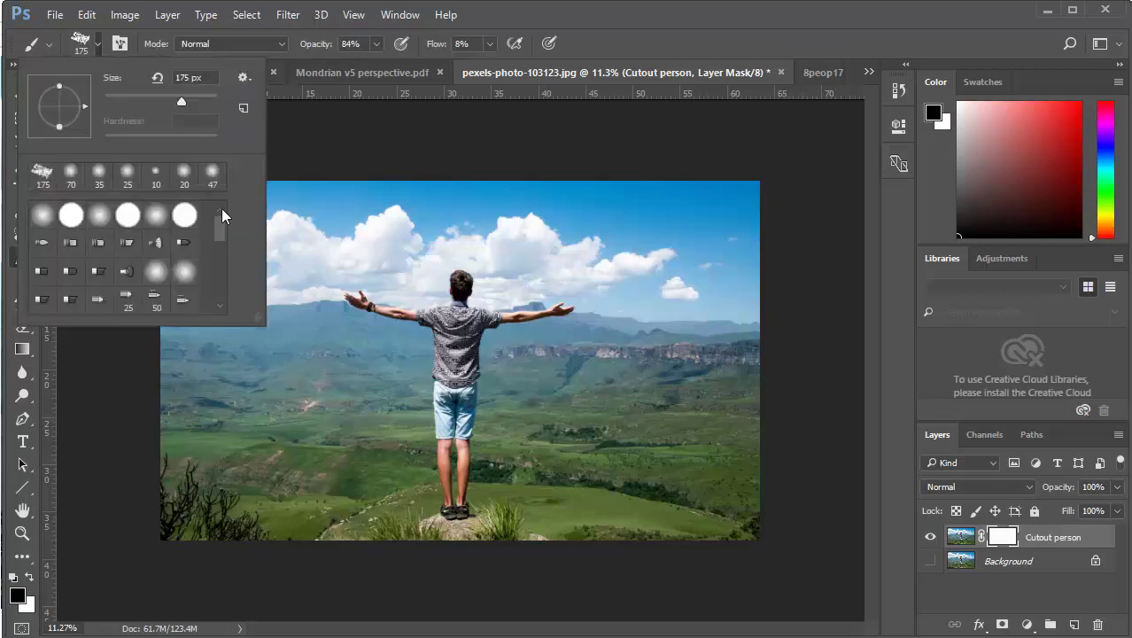
{"action": "left_click", "coordinate": [73, 217]}
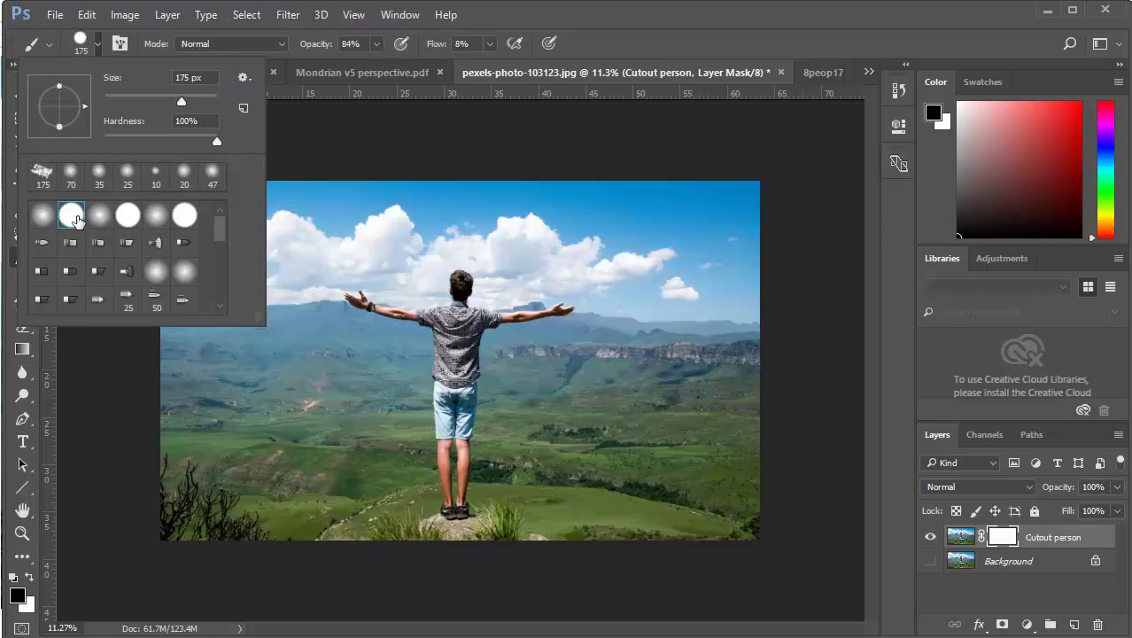
{"action": "left_click", "coordinate": [183, 216]}
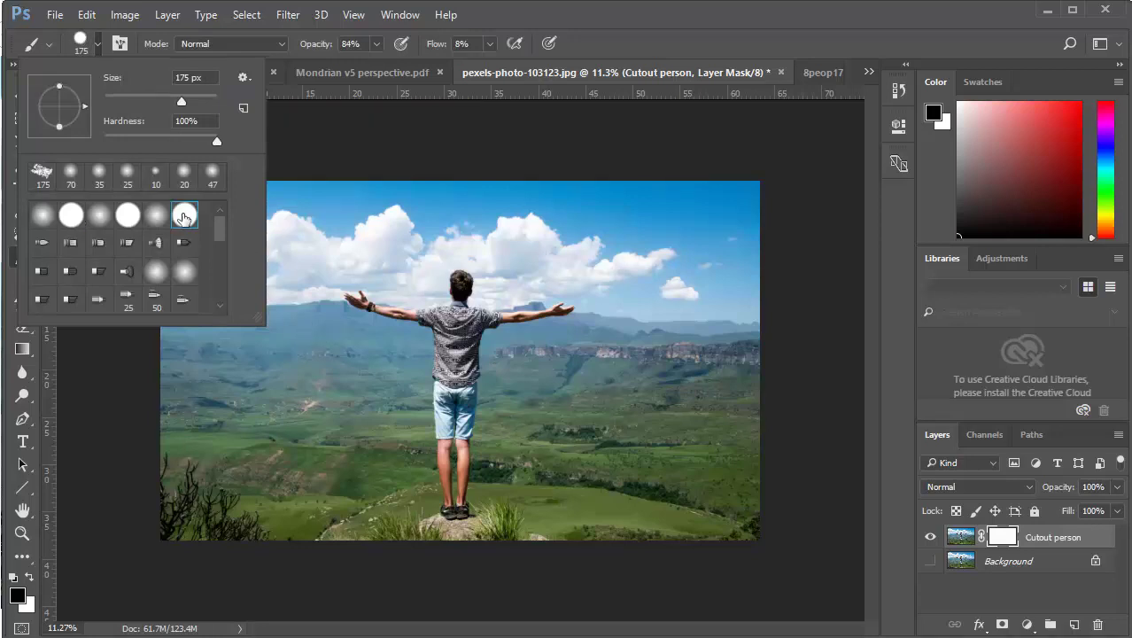
{"action": "left_click", "coordinate": [319, 427]}
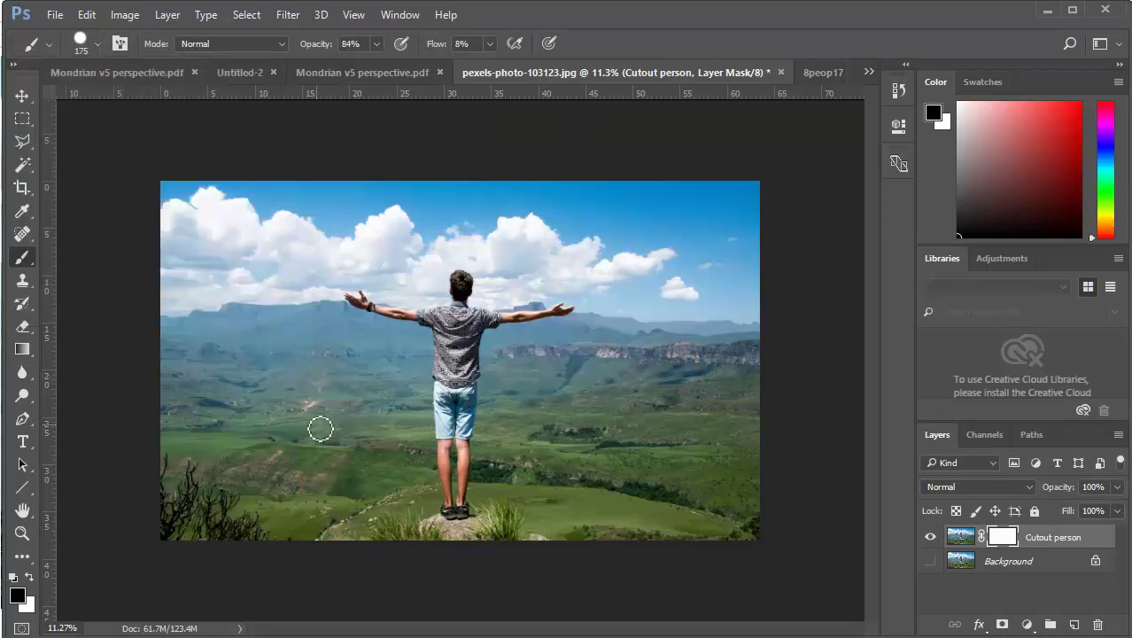
Enlarge the brush to 700 px
{"action": "key", "text": "bracketright"}
{"action": "key", "text": "bracketright"}
{"action": "key", "text": "bracketright"}
{"action": "right_click", "coordinate": [301, 308]}
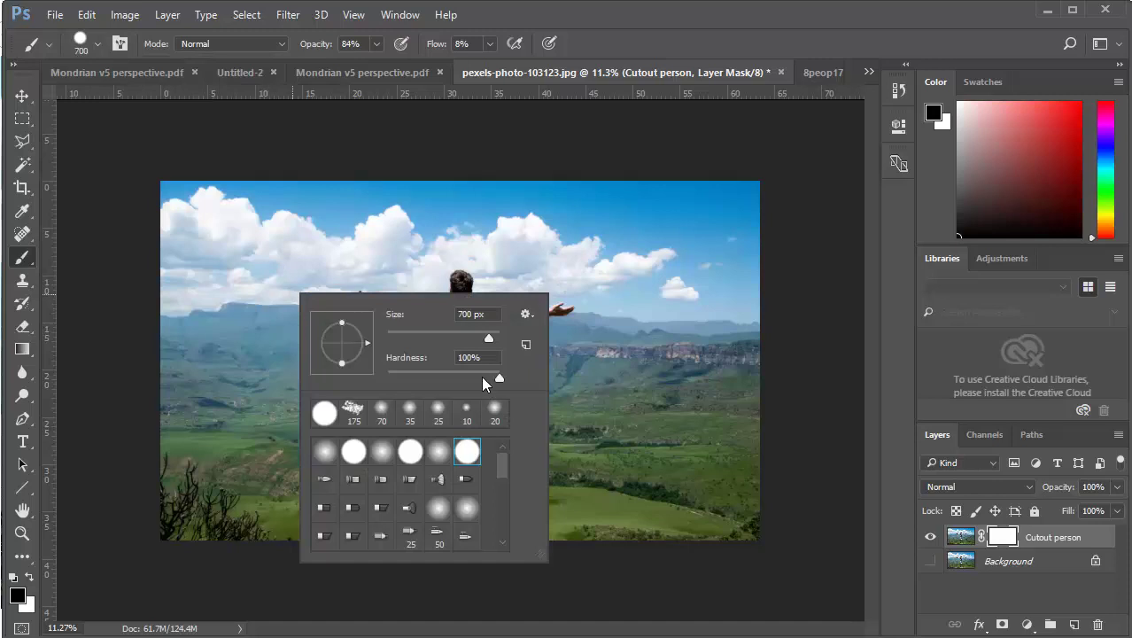
{"action": "left_click", "coordinate": [213, 228]}
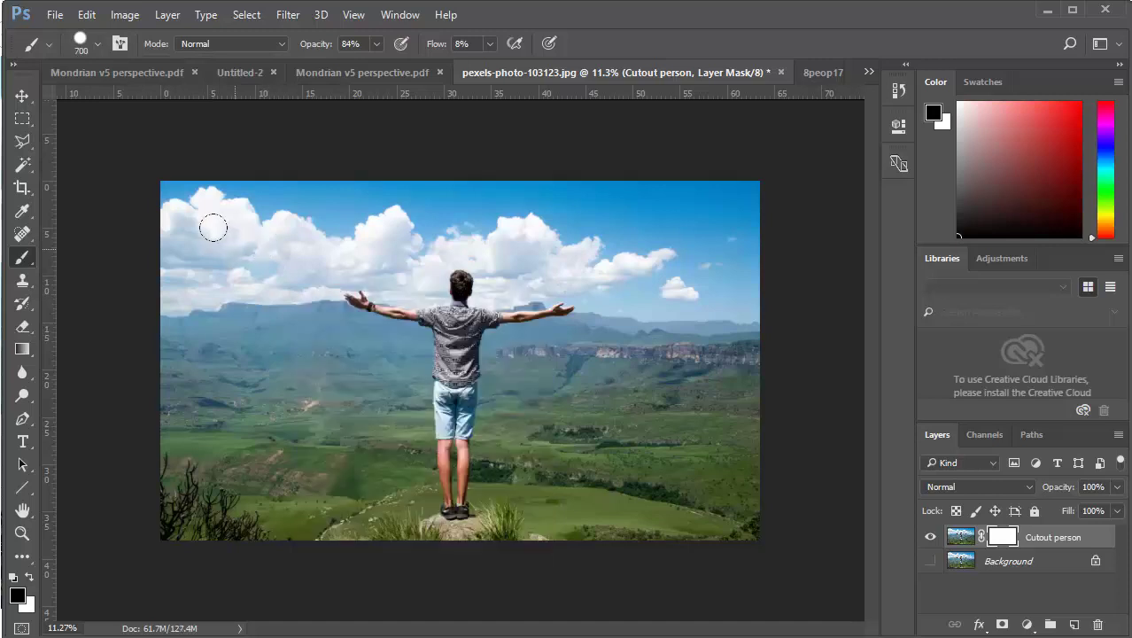
Paint black on the Cutout person mask to hide the sky and landscape on the left side of the man
{"action": "mouse_move", "coordinate": [210, 240]}
{"action": "left_mouse_down"}
{"action": "mouse_move", "coordinate": [235, 312]}
{"action": "mouse_move", "coordinate": [236, 261]}
{"action": "mouse_move", "coordinate": [222, 375]}
{"action": "left_mouse_up"}
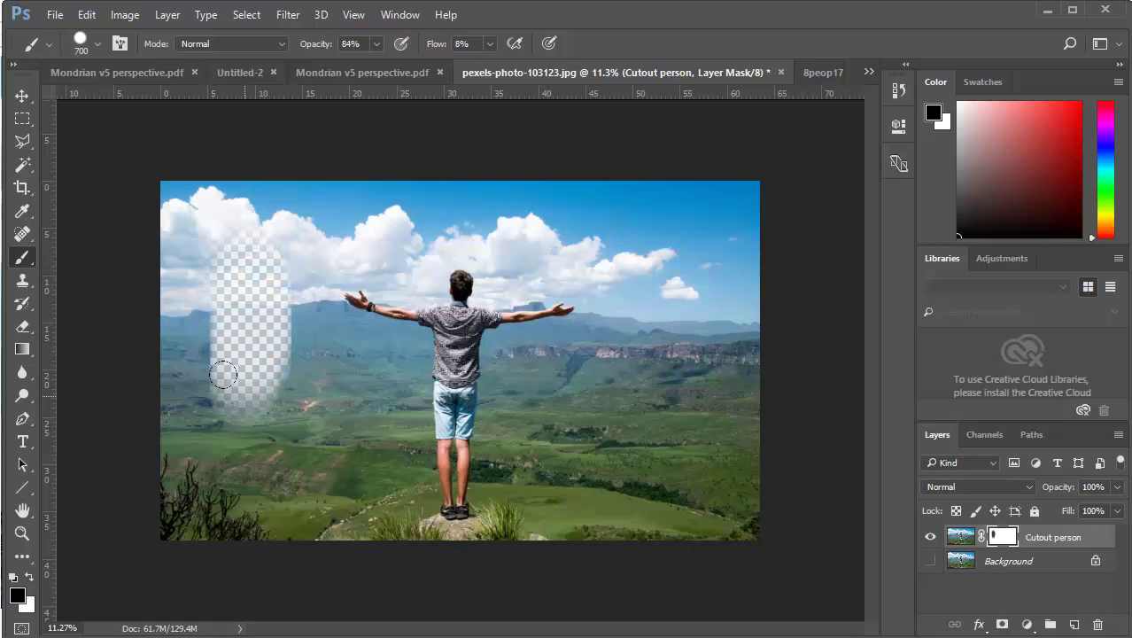
{"action": "mouse_move", "coordinate": [222, 375]}
{"action": "left_mouse_down"}
{"action": "mouse_move", "coordinate": [226, 295]}
{"action": "mouse_move", "coordinate": [226, 383]}
{"action": "mouse_move", "coordinate": [133, 182]}
{"action": "mouse_move", "coordinate": [148, 298]}
{"action": "mouse_move", "coordinate": [169, 281]}
{"action": "mouse_move", "coordinate": [200, 162]}
{"action": "mouse_move", "coordinate": [232, 165]}
{"action": "mouse_move", "coordinate": [204, 173]}
{"action": "mouse_move", "coordinate": [425, 167]}
{"action": "mouse_move", "coordinate": [299, 174]}
{"action": "mouse_move", "coordinate": [247, 210]}
{"action": "mouse_move", "coordinate": [289, 195]}
{"action": "mouse_move", "coordinate": [253, 198]}
{"action": "mouse_move", "coordinate": [257, 353]}
{"action": "mouse_move", "coordinate": [250, 405]}
{"action": "mouse_move", "coordinate": [237, 396]}
{"action": "mouse_move", "coordinate": [251, 292]}
{"action": "mouse_move", "coordinate": [256, 320]}
{"action": "mouse_move", "coordinate": [243, 282]}
{"action": "mouse_move", "coordinate": [276, 382]}
{"action": "mouse_move", "coordinate": [304, 390]}
{"action": "mouse_move", "coordinate": [271, 298]}
{"action": "mouse_move", "coordinate": [351, 420]}
{"action": "mouse_move", "coordinate": [246, 330]}
{"action": "mouse_move", "coordinate": [243, 388]}
{"action": "mouse_move", "coordinate": [265, 404]}
{"action": "mouse_move", "coordinate": [218, 455]}
{"action": "mouse_move", "coordinate": [201, 383]}
{"action": "mouse_move", "coordinate": [167, 332]}
{"action": "mouse_move", "coordinate": [160, 558]}
{"action": "mouse_move", "coordinate": [162, 514]}
{"action": "mouse_move", "coordinate": [196, 463]}
{"action": "mouse_move", "coordinate": [209, 476]}
{"action": "mouse_move", "coordinate": [239, 418]}
{"action": "mouse_move", "coordinate": [210, 361]}
{"action": "mouse_move", "coordinate": [203, 478]}
{"action": "mouse_move", "coordinate": [248, 466]}
{"action": "mouse_move", "coordinate": [261, 497]}
{"action": "mouse_move", "coordinate": [314, 443]}
{"action": "mouse_move", "coordinate": [316, 502]}
{"action": "mouse_move", "coordinate": [332, 465]}
{"action": "left_mouse_up"}
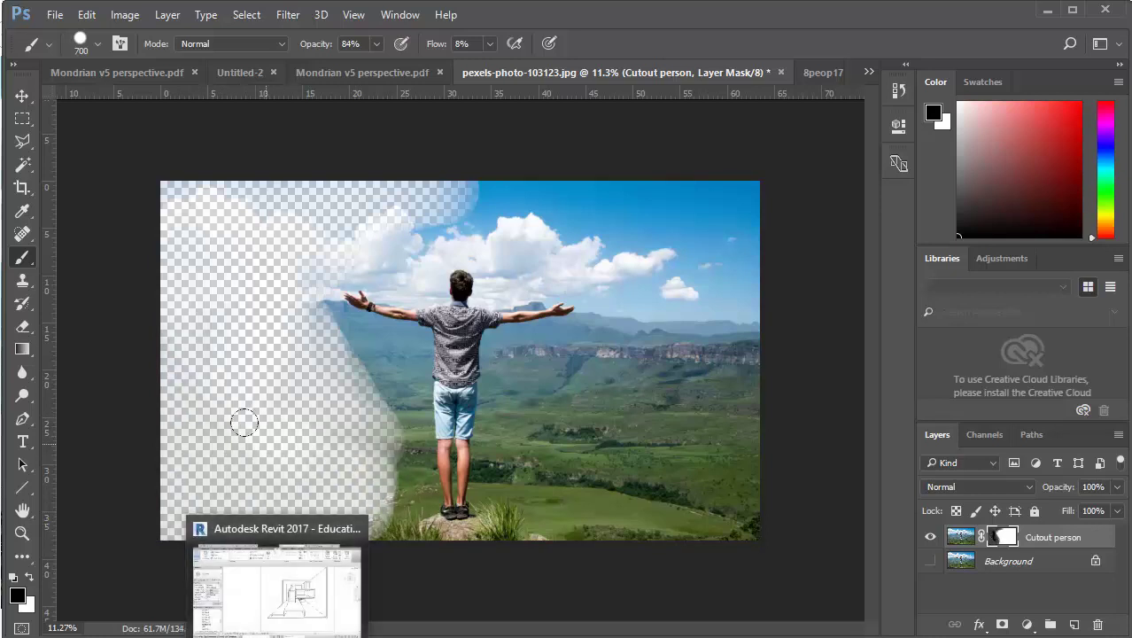
{"action": "mouse_move", "coordinate": [339, 466]}
{"action": "left_mouse_down"}
{"action": "mouse_move", "coordinate": [349, 470]}
{"action": "mouse_move", "coordinate": [343, 456]}
{"action": "left_mouse_up"}
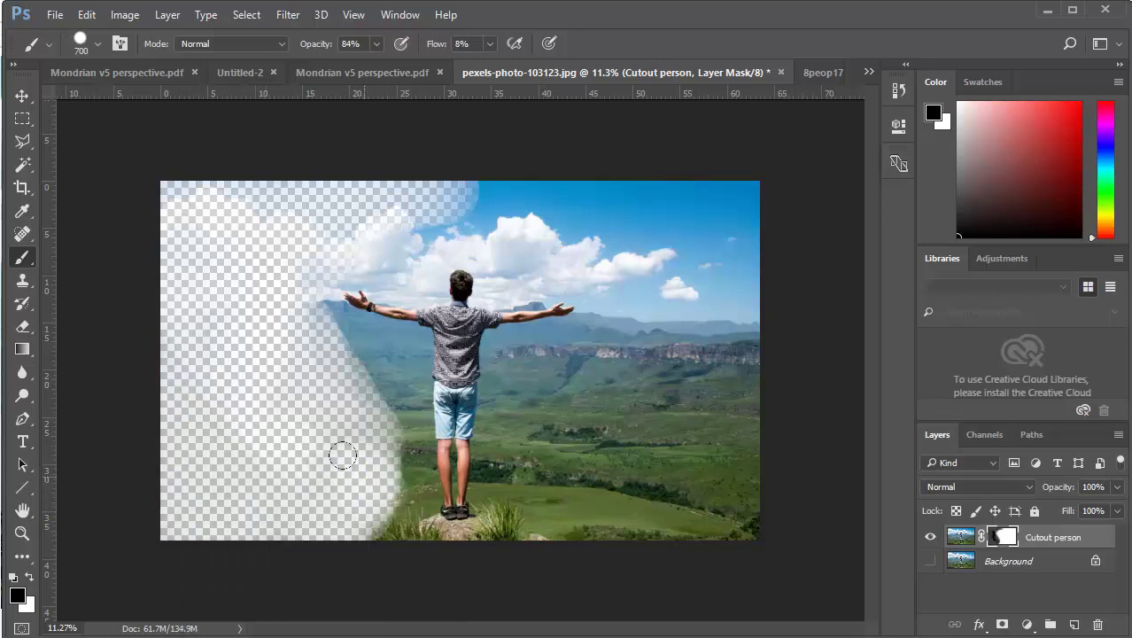
Reveal a patch of landscape below the man's left-side arm with white on the mask and hide it again with black
{"action": "left_click", "coordinate": [29, 576]}
{"action": "mouse_move", "coordinate": [318, 361]}
{"action": "left_mouse_down"}
{"action": "mouse_move", "coordinate": [339, 355]}
{"action": "mouse_move", "coordinate": [326, 360]}
{"action": "left_mouse_up"}
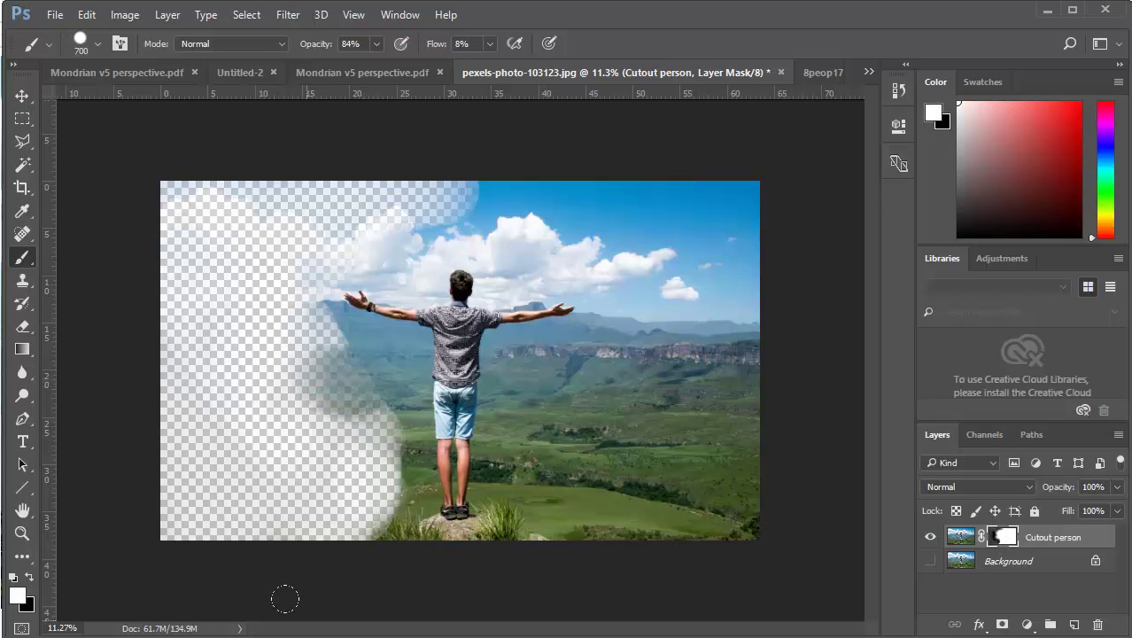
{"action": "left_click", "coordinate": [31, 576]}
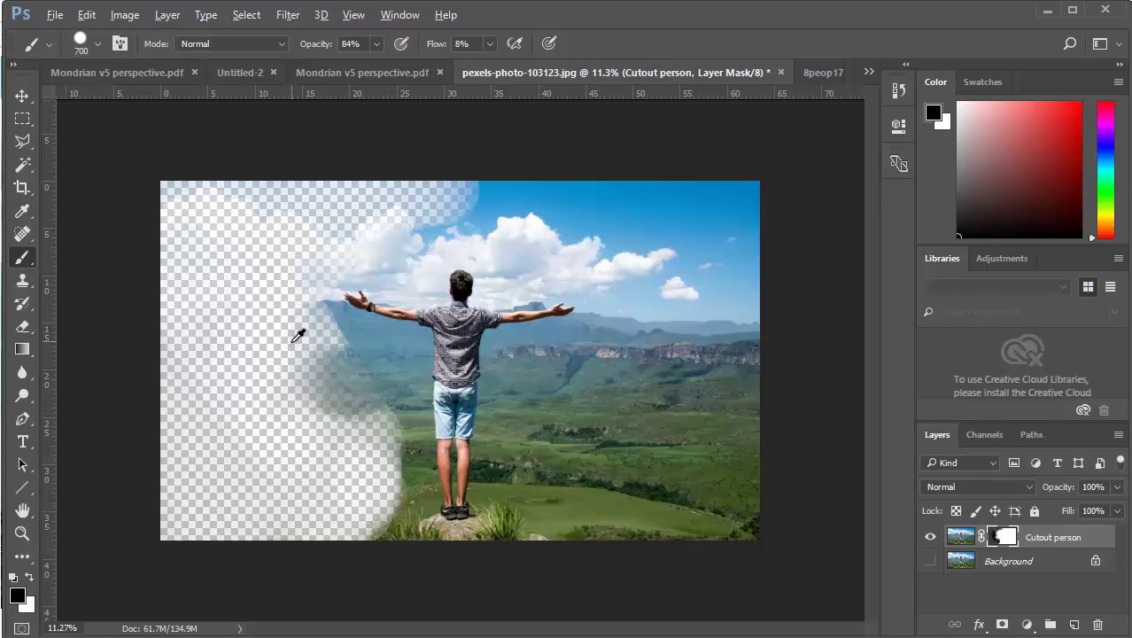
{"action": "scroll", "coordinate": [295, 321], "scroll_direction": "up", "scroll_amount": 3}
{"action": "mouse_move", "coordinate": [213, 305]}
{"action": "left_mouse_down"}
{"action": "mouse_move", "coordinate": [363, 416]}
{"action": "mouse_move", "coordinate": [386, 469]}
{"action": "mouse_move", "coordinate": [306, 426]}
{"action": "mouse_move", "coordinate": [264, 379]}
{"action": "left_mouse_up"}
Draw a rough Polygonal Lasso selection around the whole man, from the feet around both outstretched arms and the head
{"action": "scroll", "coordinate": [277, 295], "scroll_direction": "down", "scroll_amount": 5}
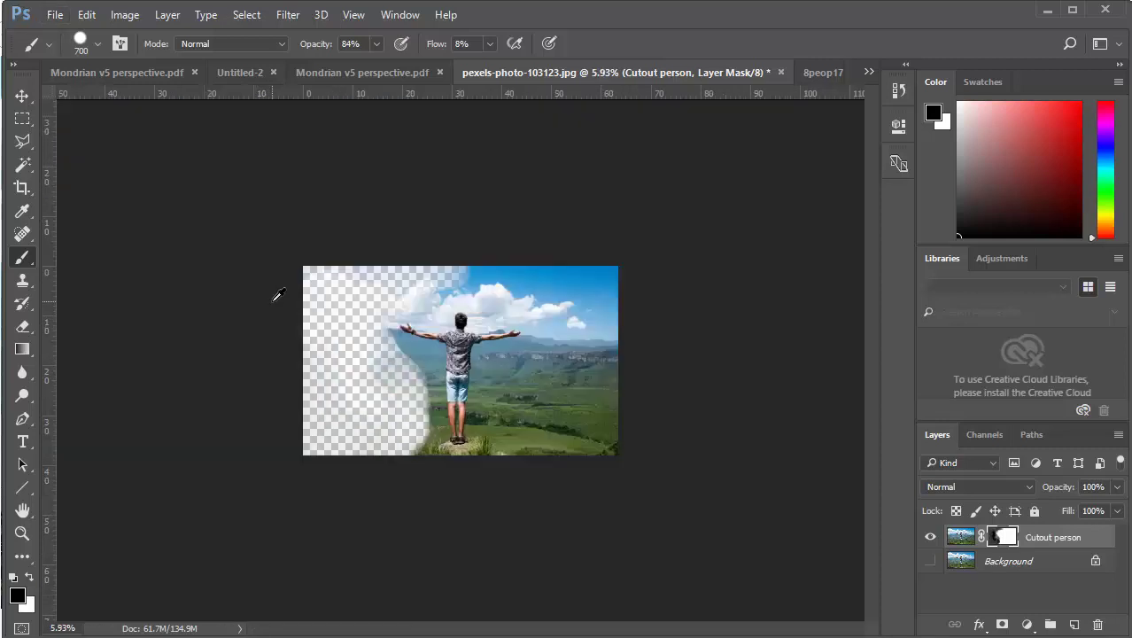
{"action": "scroll", "coordinate": [513, 392], "scroll_direction": "up", "scroll_amount": 3}
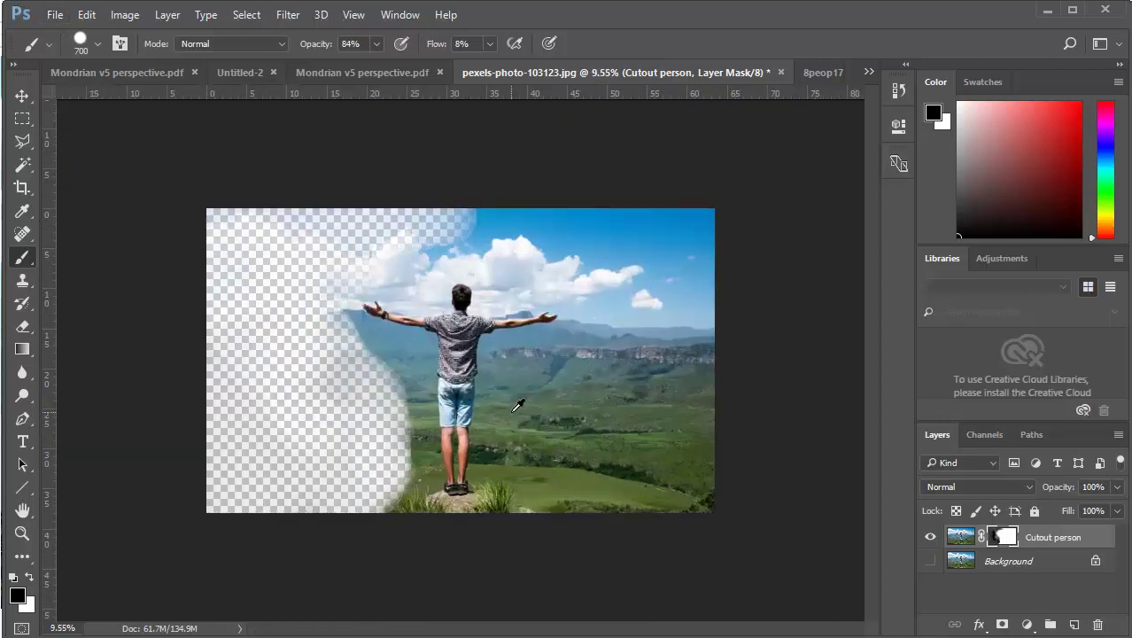
{"action": "left_click", "coordinate": [22, 140]}
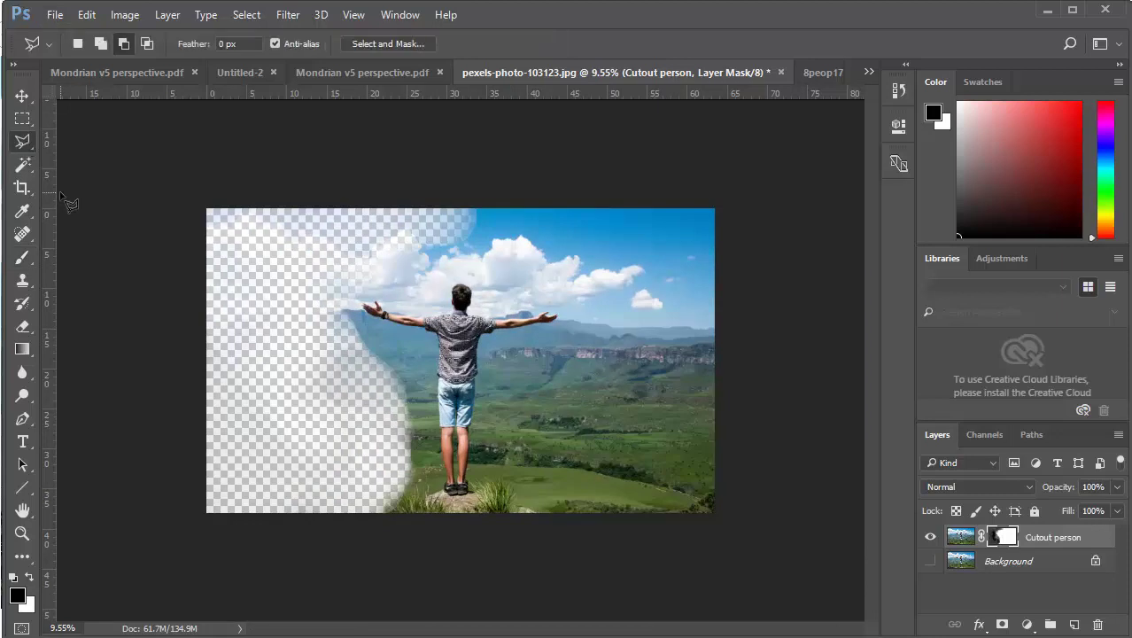
{"action": "left_click", "coordinate": [436, 493]}
{"action": "left_click", "coordinate": [433, 339]}
{"action": "left_click", "coordinate": [368, 321]}
{"action": "left_click", "coordinate": [355, 303]}
{"action": "left_click", "coordinate": [362, 295]}
{"action": "left_click", "coordinate": [377, 295]}
{"action": "left_click", "coordinate": [401, 307]}
{"action": "left_click", "coordinate": [433, 307]}
{"action": "left_click", "coordinate": [453, 275]}
{"action": "left_click", "coordinate": [474, 276]}
{"action": "left_click", "coordinate": [479, 302]}
{"action": "left_click", "coordinate": [514, 303]}
{"action": "left_click", "coordinate": [544, 298]}
{"action": "left_click", "coordinate": [563, 320]}
{"action": "left_click", "coordinate": [563, 331]}
{"action": "left_click", "coordinate": [523, 331]}
{"action": "left_click", "coordinate": [492, 340]}
{"action": "left_click", "coordinate": [481, 381]}
{"action": "left_click", "coordinate": [479, 491]}
{"action": "left_click", "coordinate": [456, 502]}
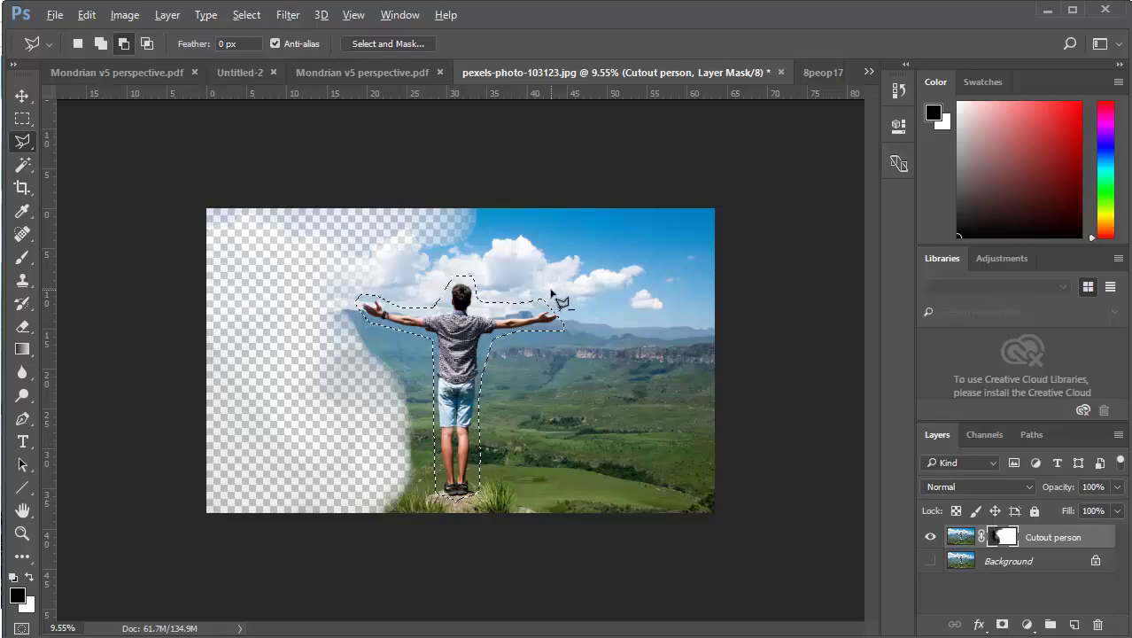
{"action": "scroll", "coordinate": [556, 295], "scroll_direction": "up", "scroll_amount": 10}
{"action": "scroll", "coordinate": [605, 304], "scroll_direction": "up", "scroll_amount": 15}
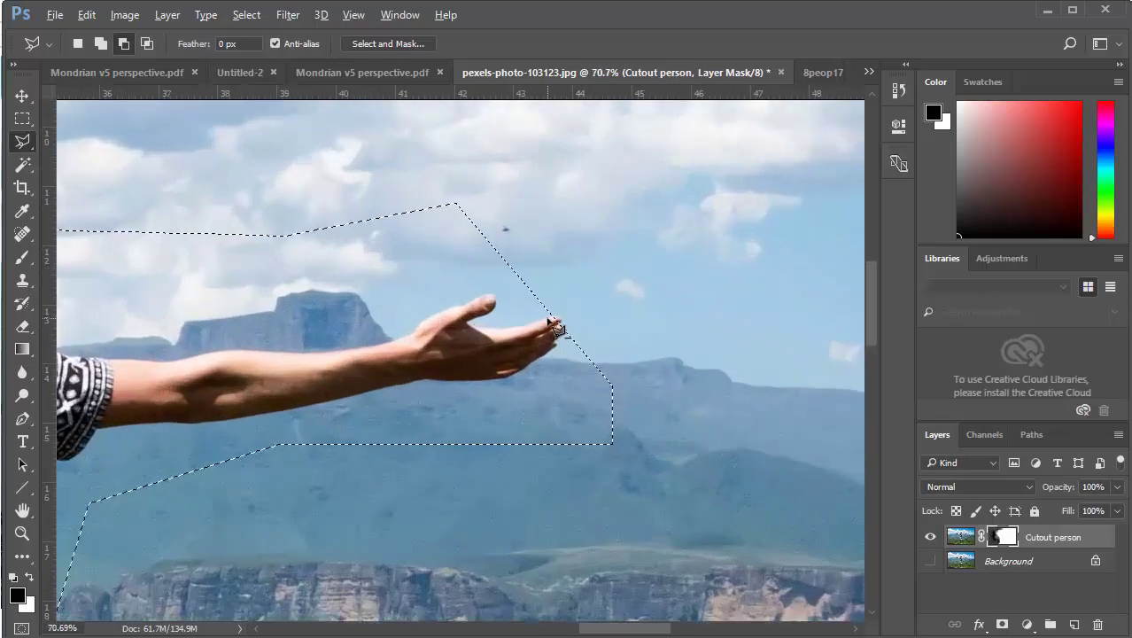
{"action": "scroll", "coordinate": [578, 367], "scroll_direction": "down", "scroll_amount": 4}
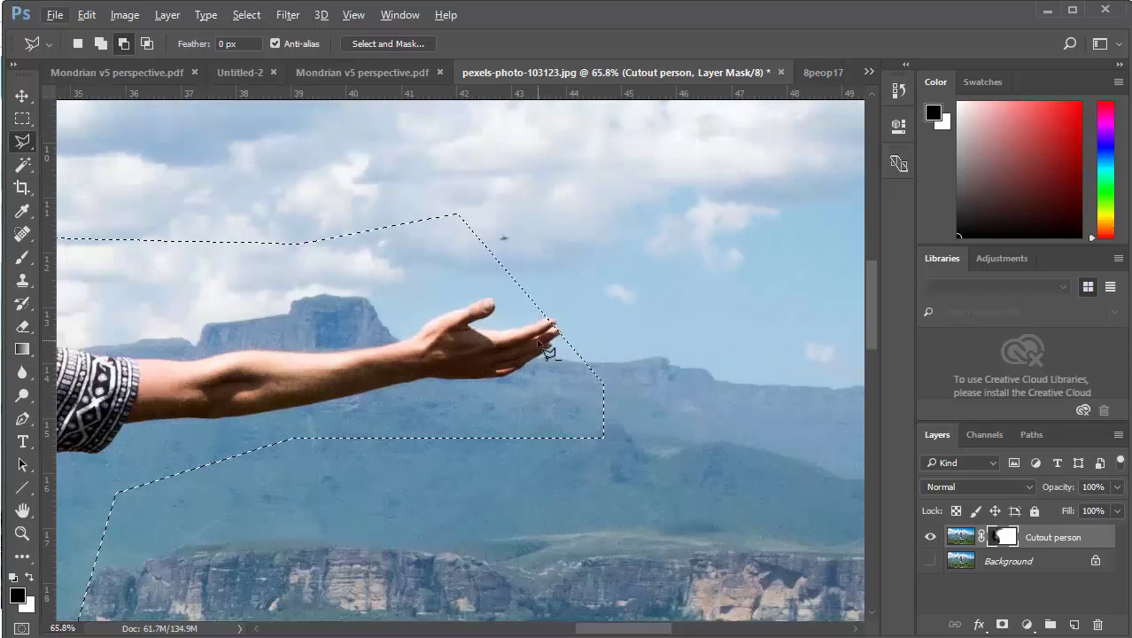
{"action": "left_click", "coordinate": [431, 263]}
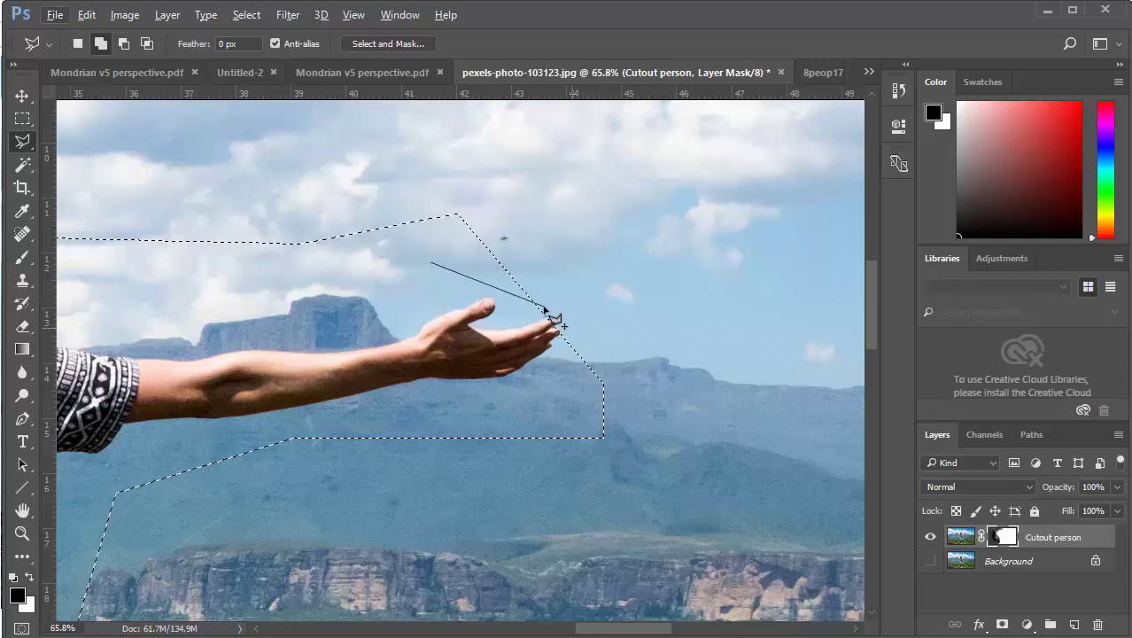
{"action": "key", "text": "Escape"}
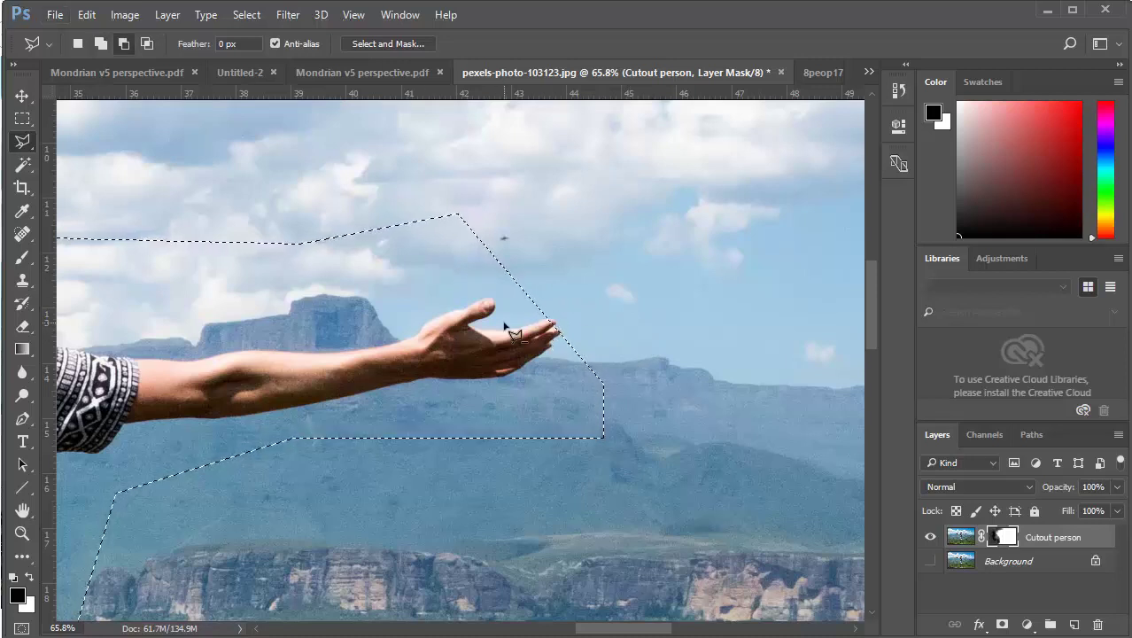
Try to subtract a polygonal area around the man's right-side fingertips from the selection
{"action": "scroll", "coordinate": [504, 324], "scroll_direction": "down", "scroll_amount": 7}
{"action": "scroll", "coordinate": [514, 328], "scroll_direction": "up", "scroll_amount": 6}
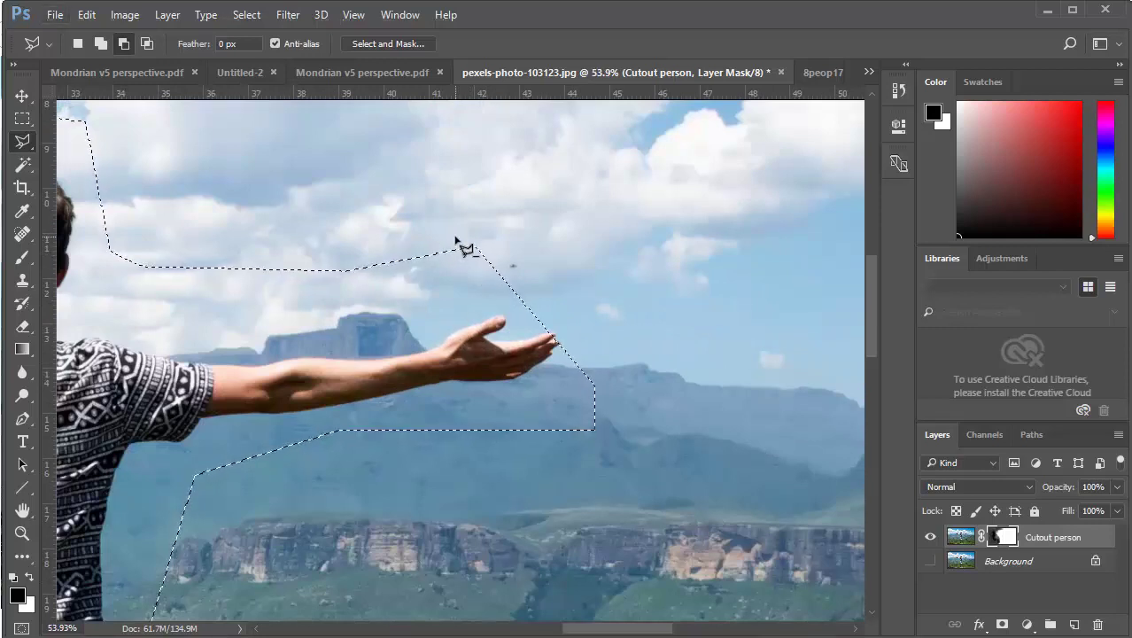
{"action": "left_click", "coordinate": [614, 462]}
{"action": "left_click", "coordinate": [666, 343]}
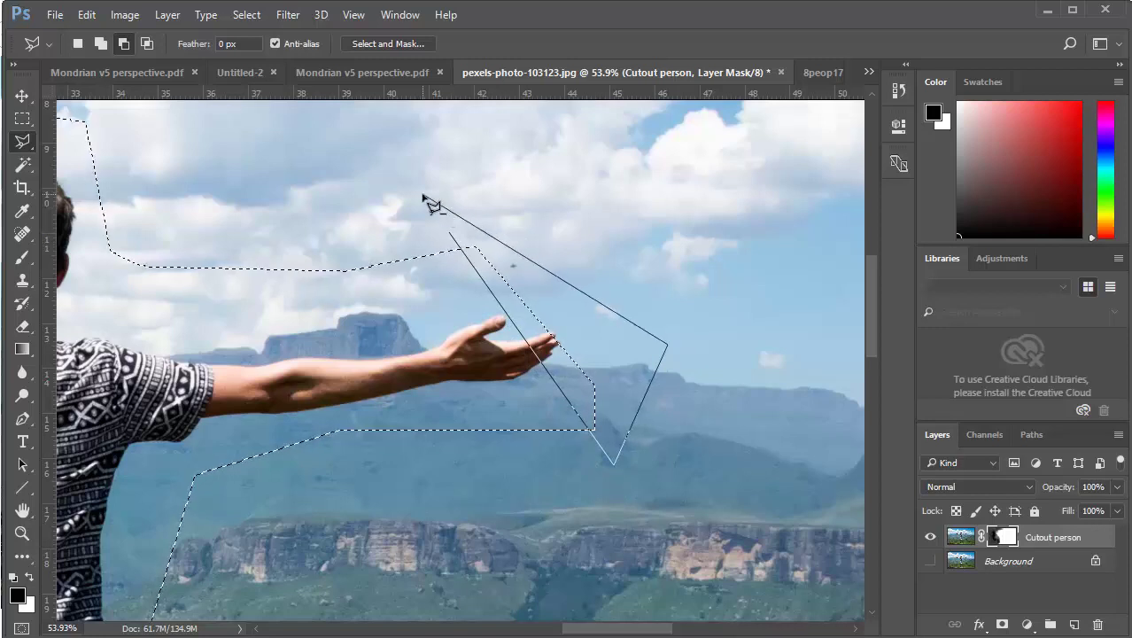
{"action": "left_click", "coordinate": [450, 237]}
Invert the selection and fill the surrounding area of the Cutout person mask with black at 100% opacity
{"action": "scroll", "coordinate": [313, 269], "scroll_direction": "down", "scroll_amount": 7}
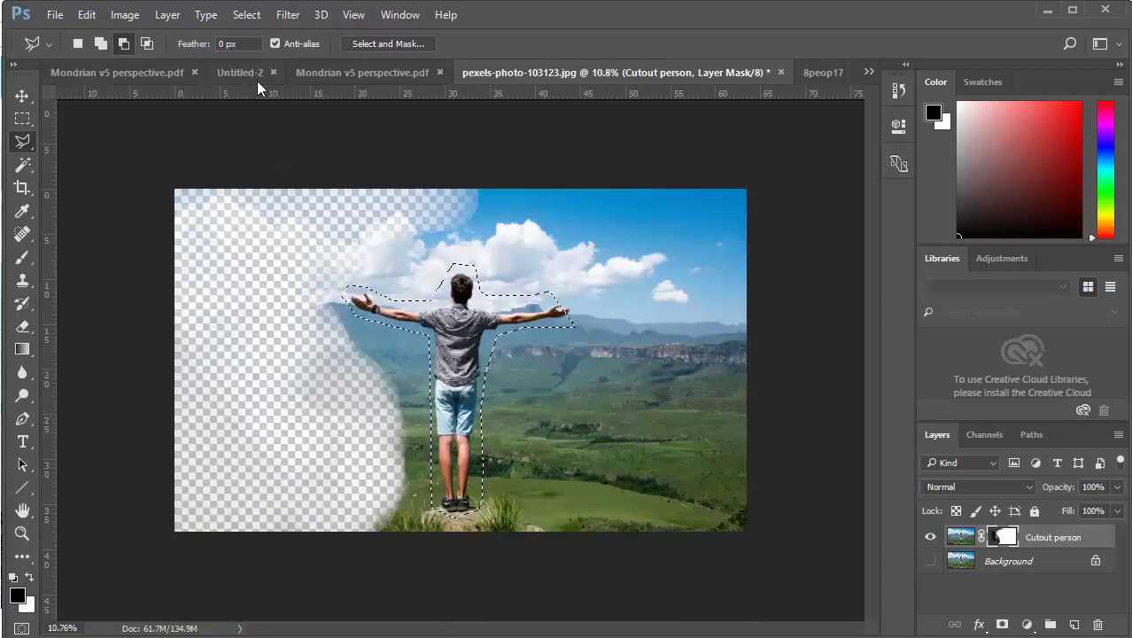
{"action": "left_click", "coordinate": [248, 15]}
{"action": "left_click", "coordinate": [266, 84]}
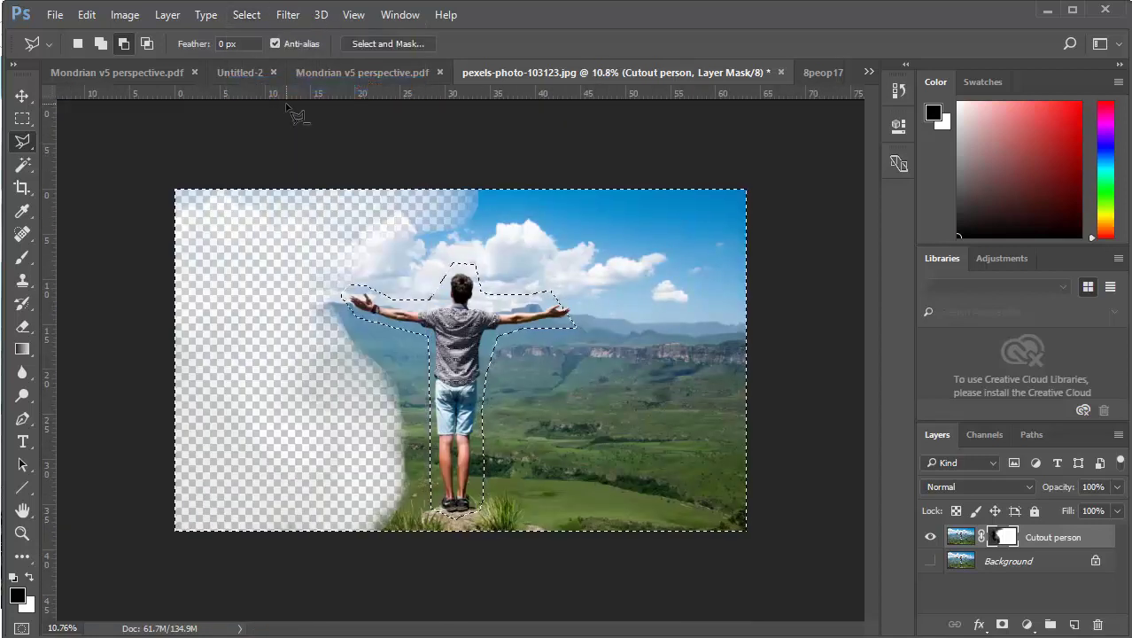
{"action": "left_click", "coordinate": [86, 15]}
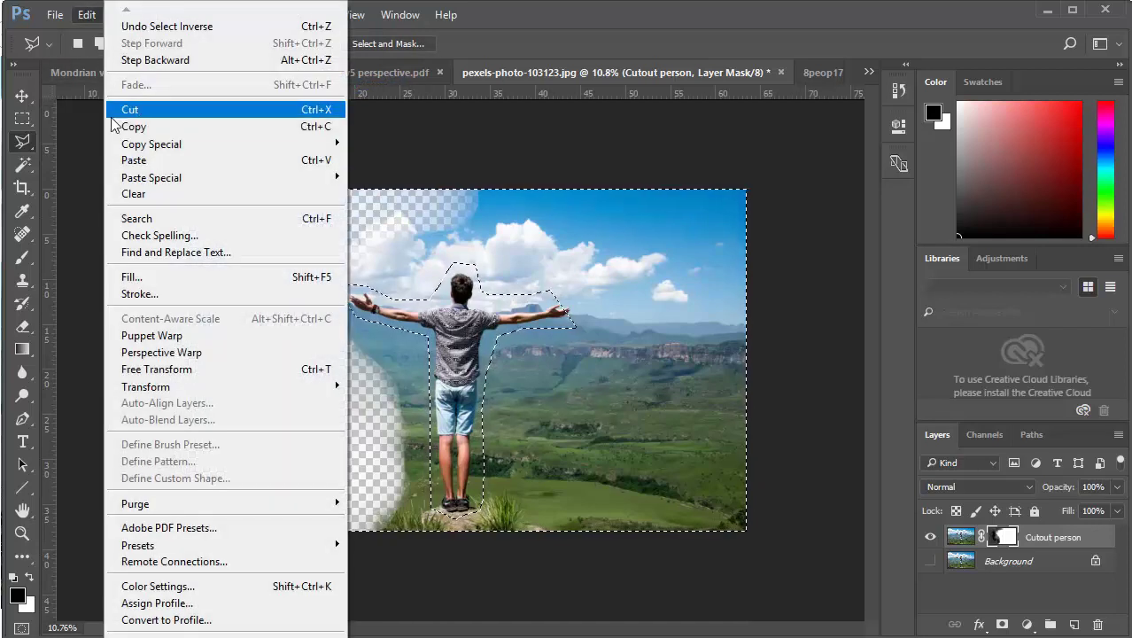
{"action": "left_click", "coordinate": [132, 277]}
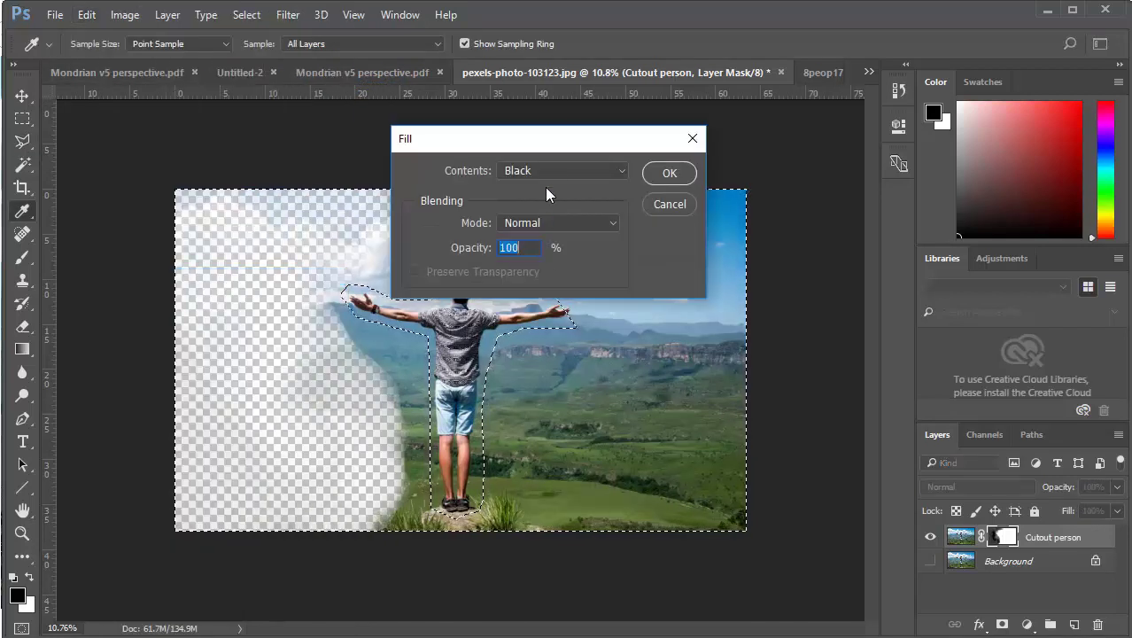
{"action": "left_click", "coordinate": [670, 171]}
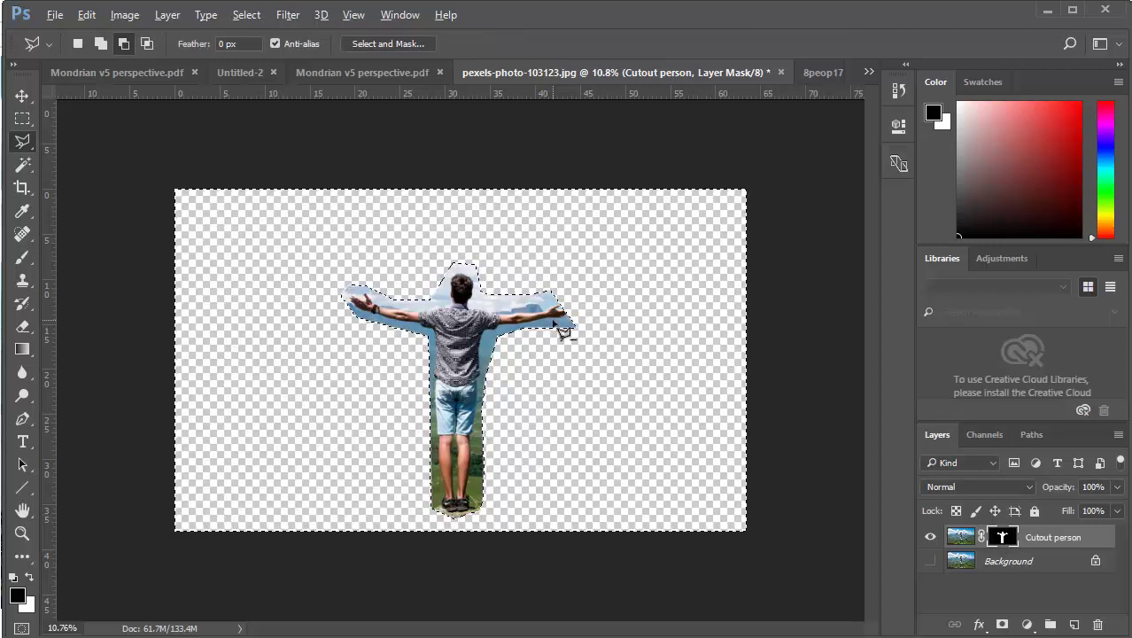
Switch to the Brush tool at 300 px and deselect the area around the man
{"action": "scroll", "coordinate": [561, 324], "scroll_direction": "up", "scroll_amount": 5}
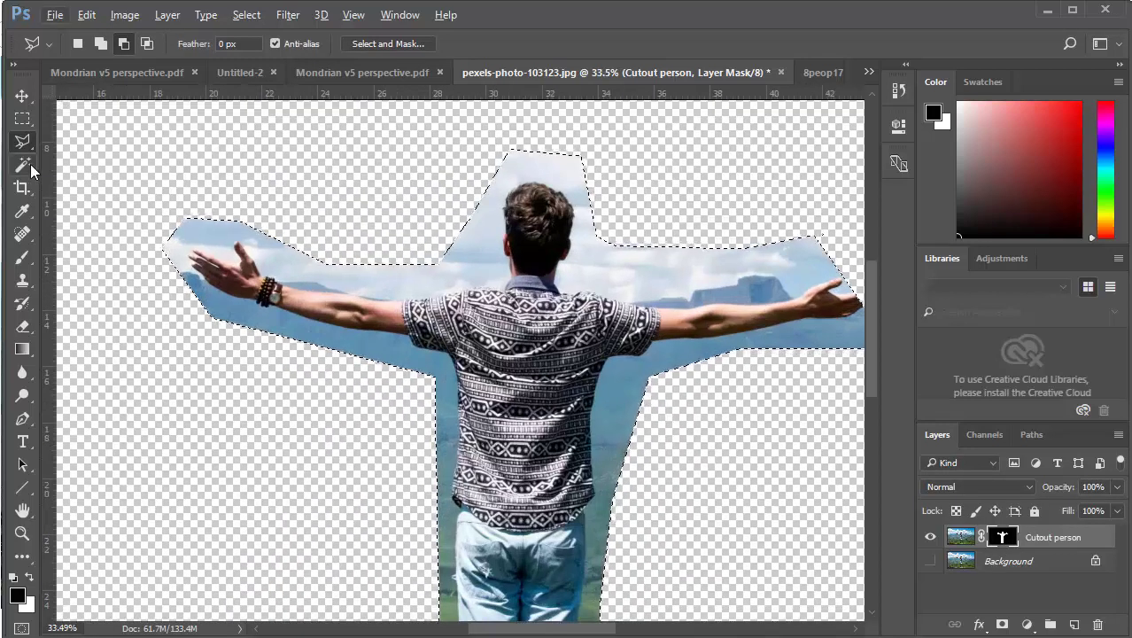
{"action": "left_click", "coordinate": [24, 258]}
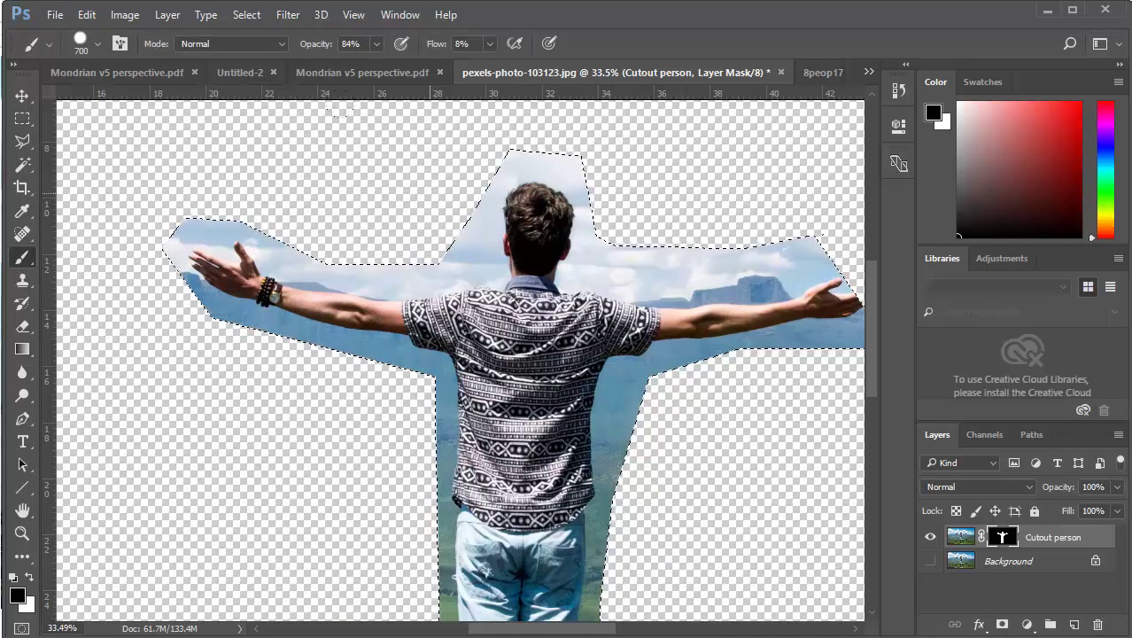
{"action": "key", "text": "bracketleft"}
{"action": "key", "text": "bracketleft"}
{"action": "key", "text": "bracketleft"}
{"action": "key", "text": "bracketleft"}
{"action": "left_click", "coordinate": [246, 14]}
{"action": "left_click", "coordinate": [263, 51]}
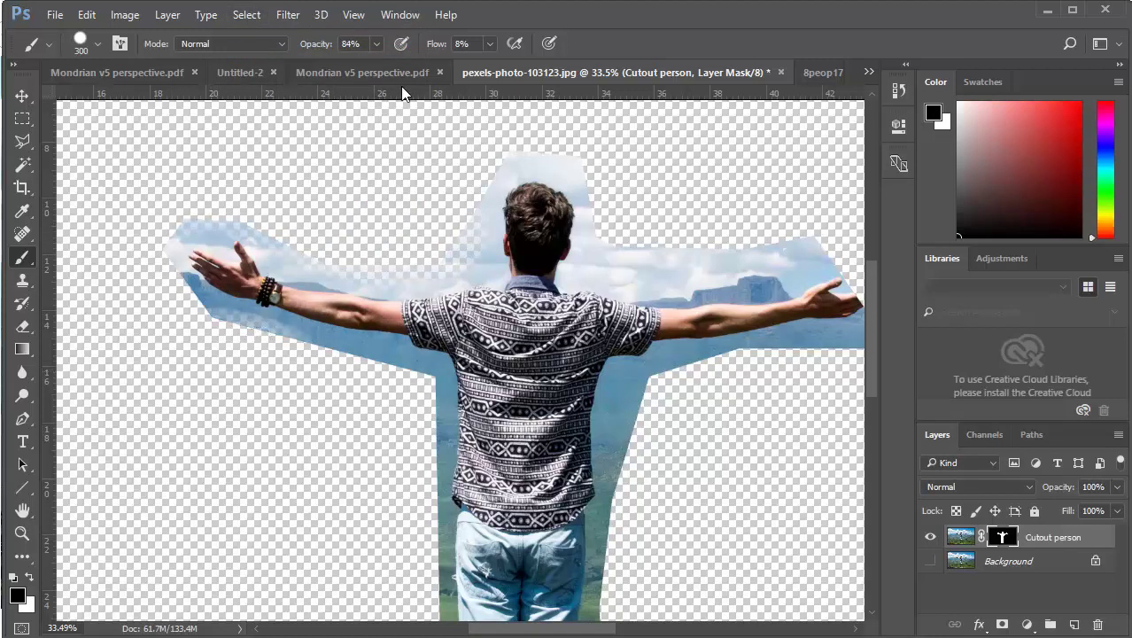
Set the brush flow and opacity to 100%
{"action": "left_click", "coordinate": [491, 43]}
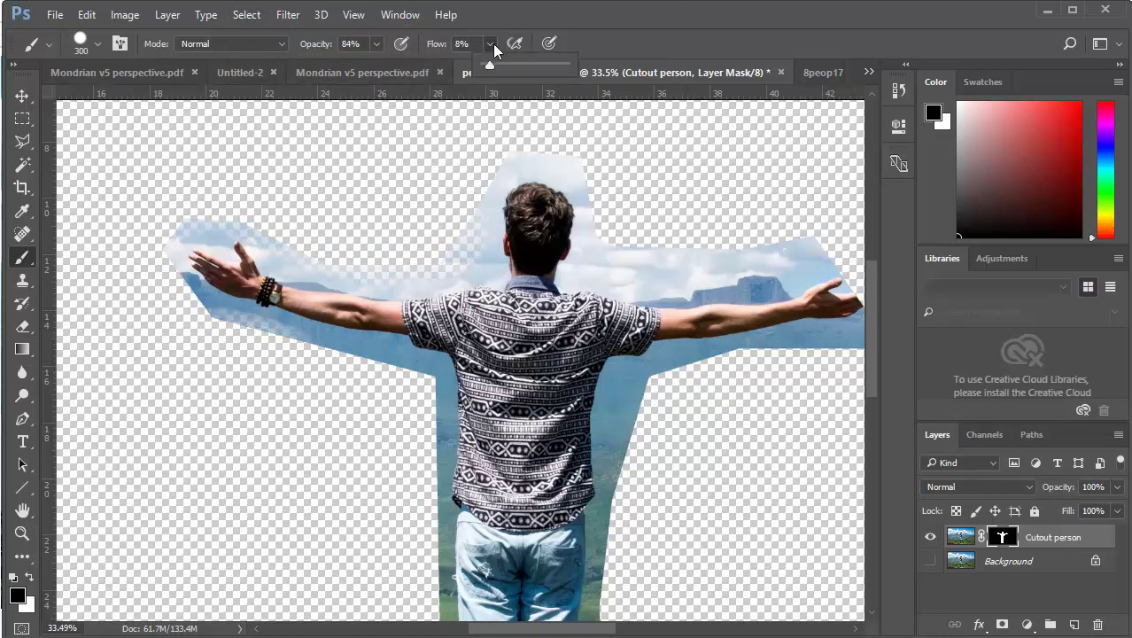
{"action": "left_click_drag", "start_coordinate": [489, 66], "coordinate": [585, 70]}
{"action": "left_click", "coordinate": [375, 43]}
{"action": "left_click_drag", "start_coordinate": [375, 66], "coordinate": [413, 71]}
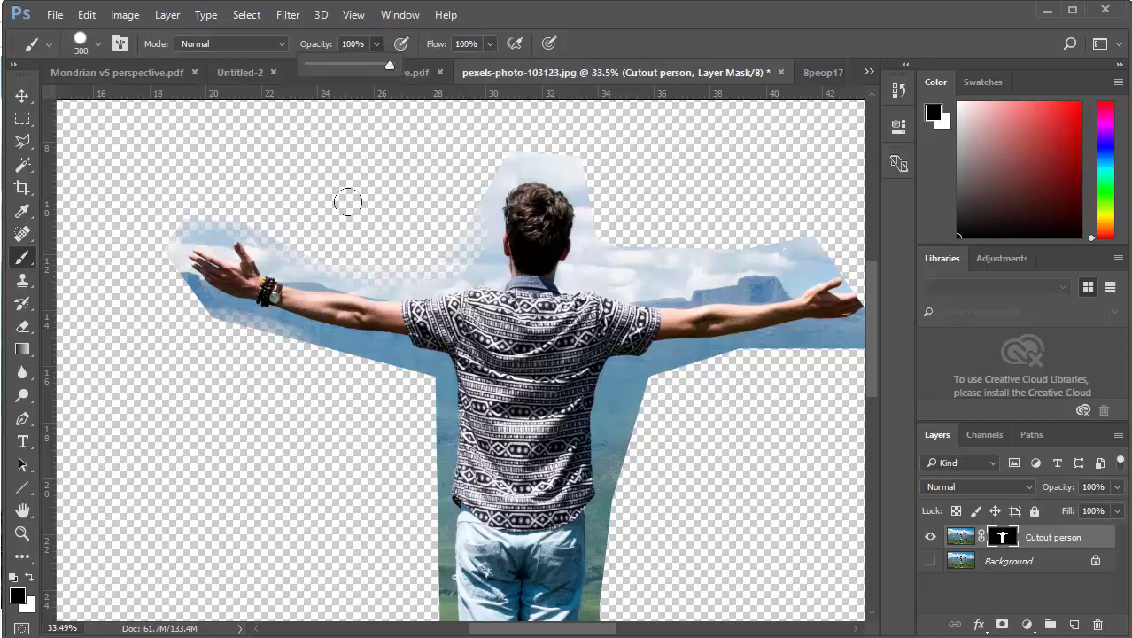
Paint black on the mask to hide the leftover sky and landscape around the left-side hand and beneath that forearm
{"action": "mouse_move", "coordinate": [353, 210]}
{"action": "left_mouse_down"}
{"action": "mouse_move", "coordinate": [371, 217]}
{"action": "mouse_move", "coordinate": [235, 164]}
{"action": "mouse_move", "coordinate": [262, 196]}
{"action": "left_mouse_up"}
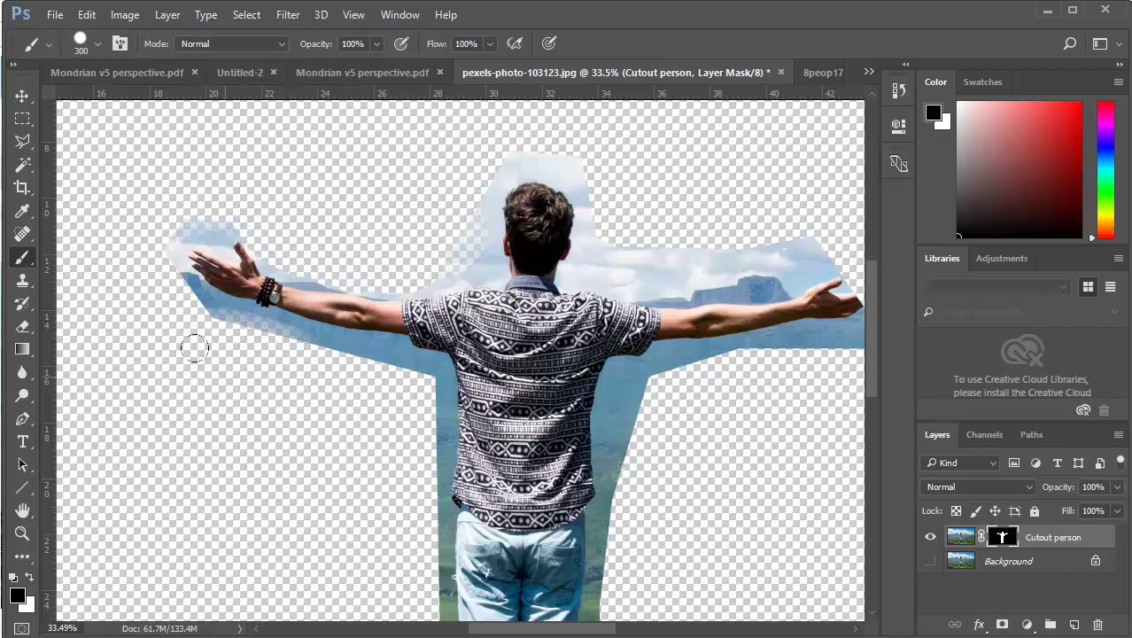
{"action": "mouse_move", "coordinate": [150, 308]}
{"action": "left_mouse_down"}
{"action": "mouse_move", "coordinate": [336, 361]}
{"action": "mouse_move", "coordinate": [341, 350]}
{"action": "mouse_move", "coordinate": [219, 316]}
{"action": "mouse_move", "coordinate": [190, 321]}
{"action": "mouse_move", "coordinate": [192, 310]}
{"action": "mouse_move", "coordinate": [146, 285]}
{"action": "mouse_move", "coordinate": [182, 305]}
{"action": "left_mouse_up"}
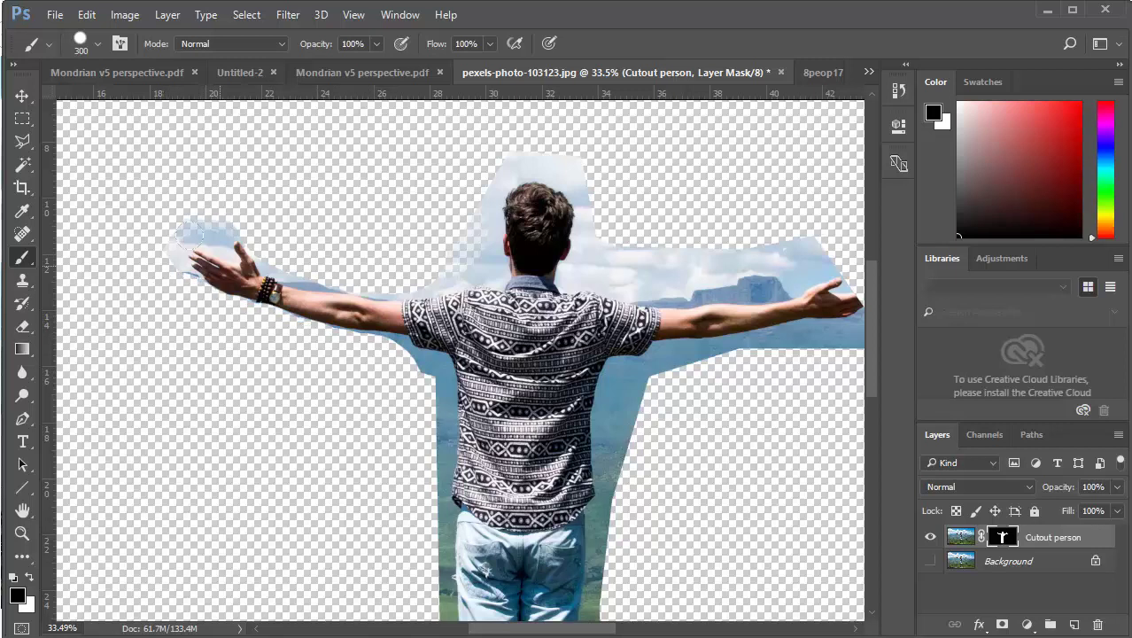
{"action": "scroll", "coordinate": [218, 259], "scroll_direction": "up", "scroll_amount": 3}
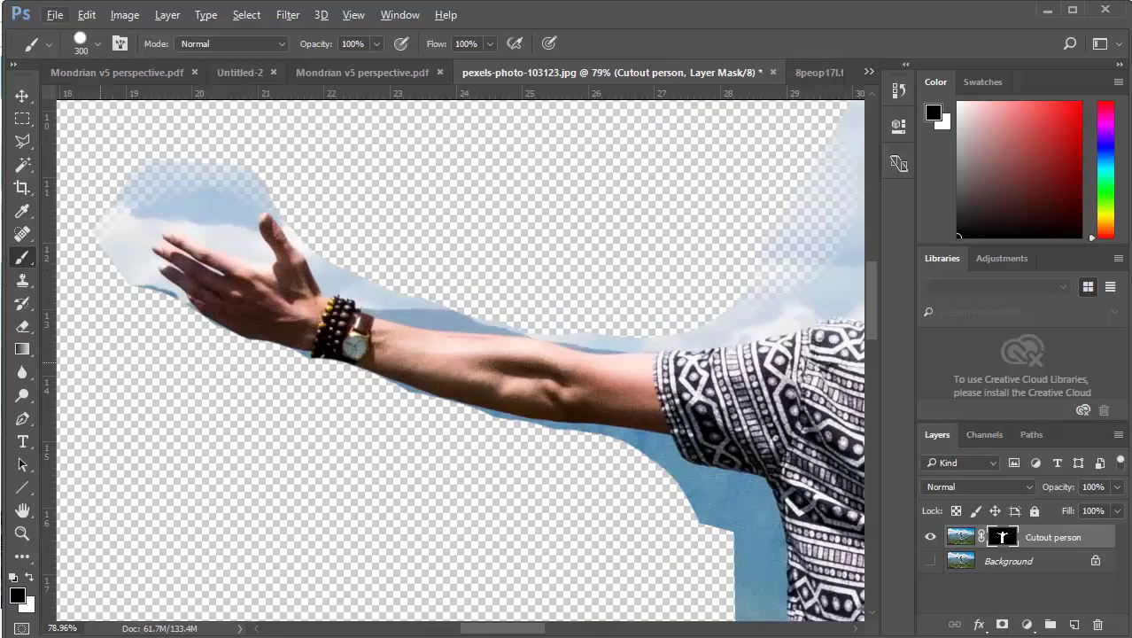
{"action": "left_click_drag", "start_coordinate": [180, 310], "coordinate": [71, 263]}
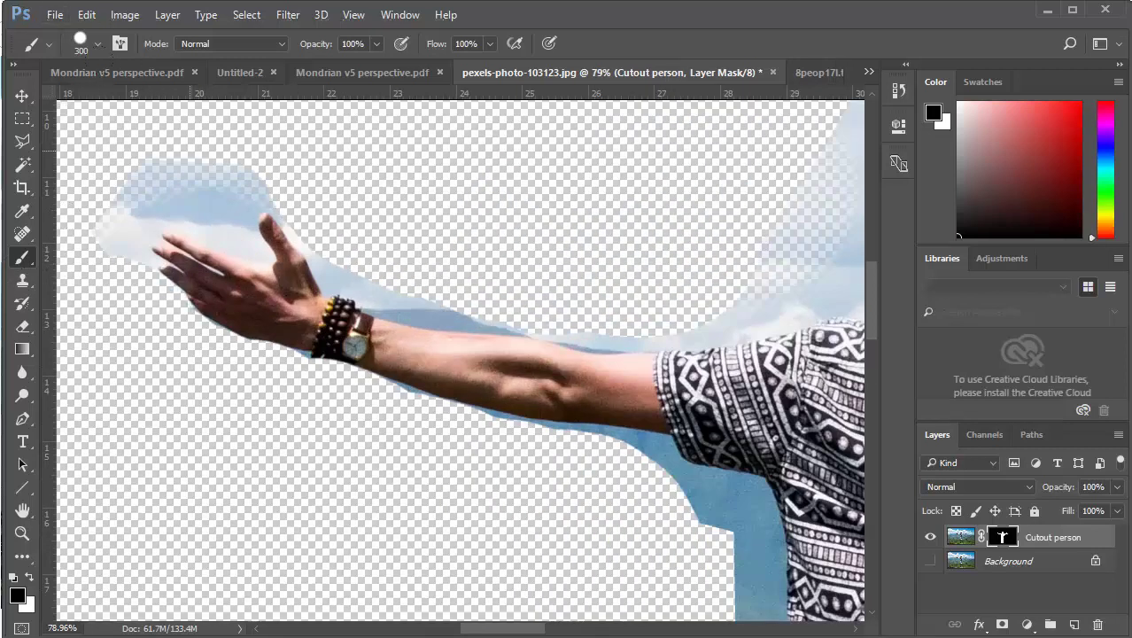
{"action": "left_click", "coordinate": [191, 126]}
Paint black on the mask to hide the sky above the left-side arm, from the wrist to the shoulder
{"action": "scroll", "coordinate": [251, 197], "scroll_direction": "up", "scroll_amount": 1}
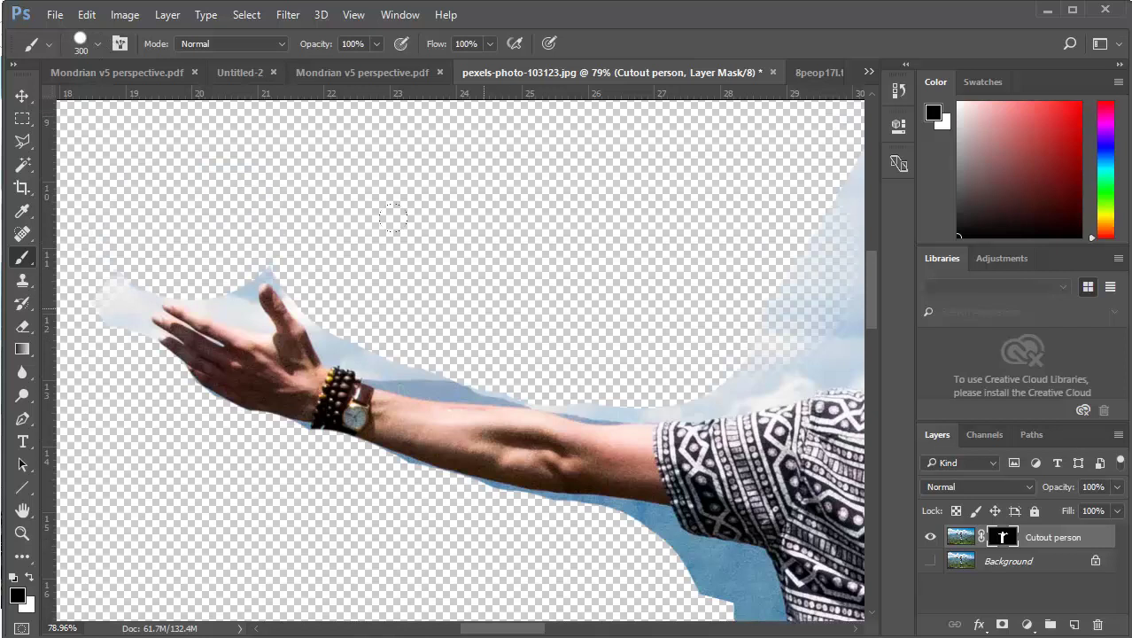
{"action": "left_click", "coordinate": [462, 300]}
{"action": "left_click", "coordinate": [433, 296]}
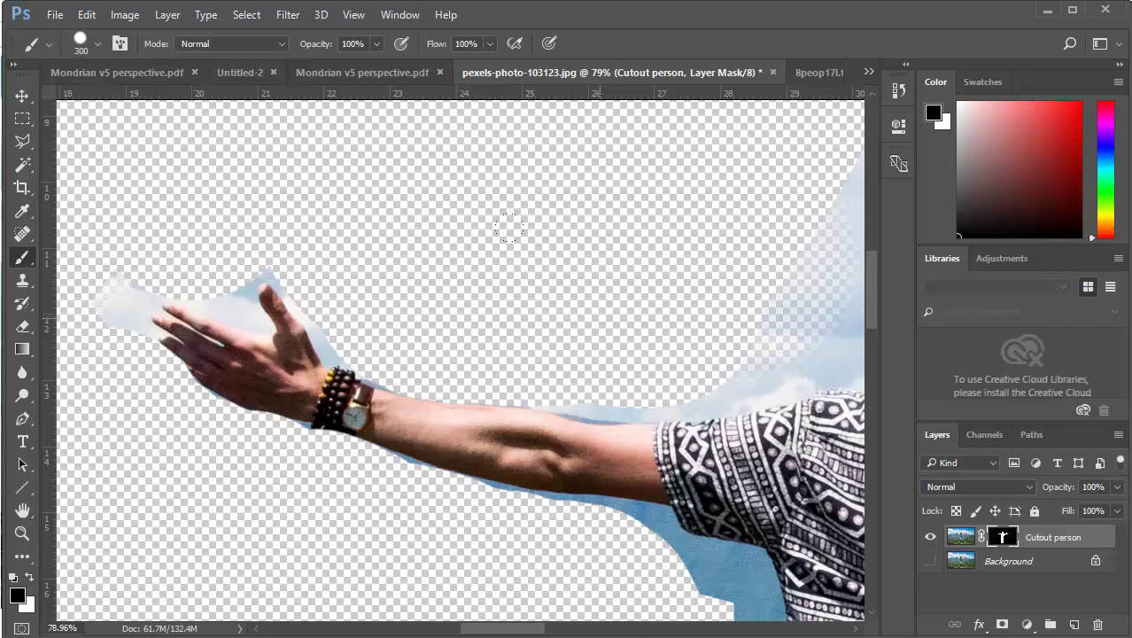
{"action": "left_click", "coordinate": [607, 320]}
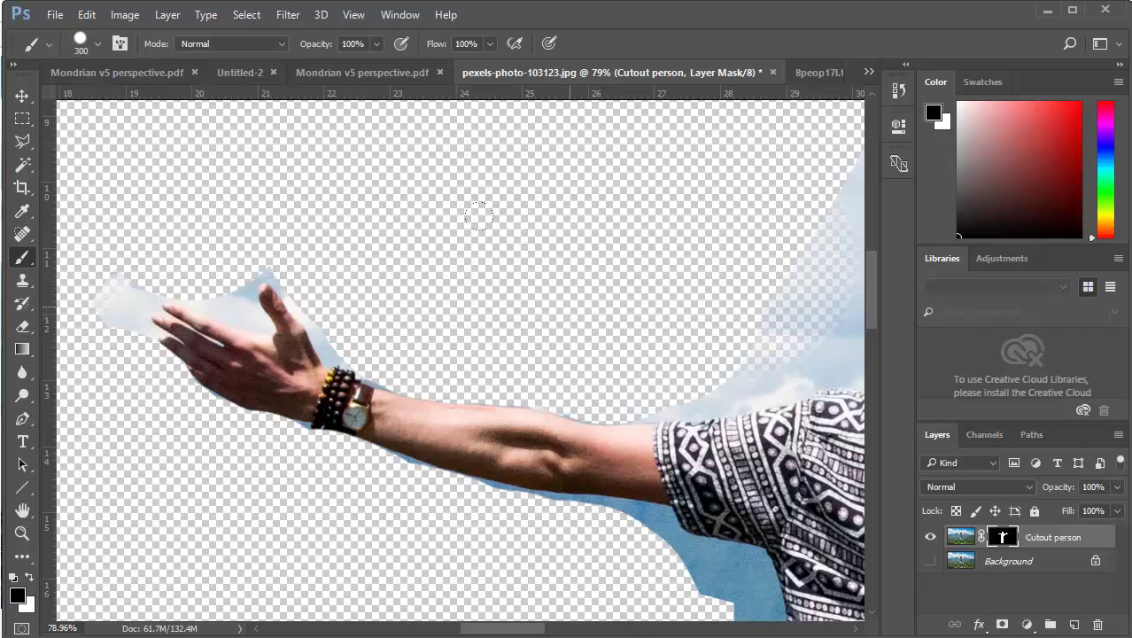
{"action": "left_click", "coordinate": [705, 318]}
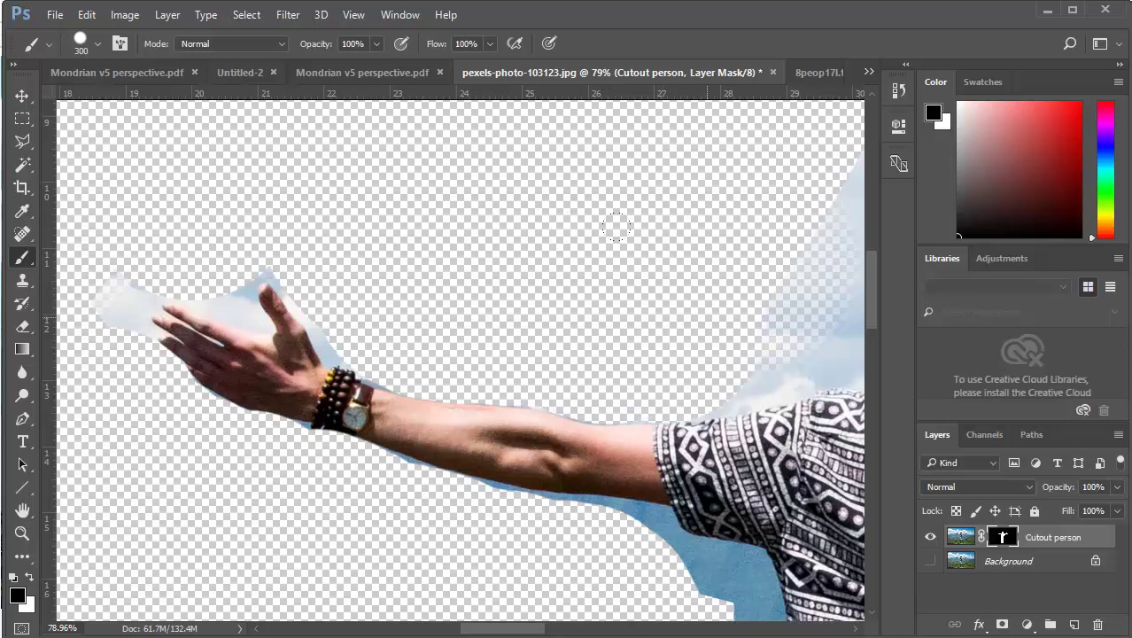
{"action": "left_click", "coordinate": [704, 315]}
{"action": "left_click", "coordinate": [661, 212]}
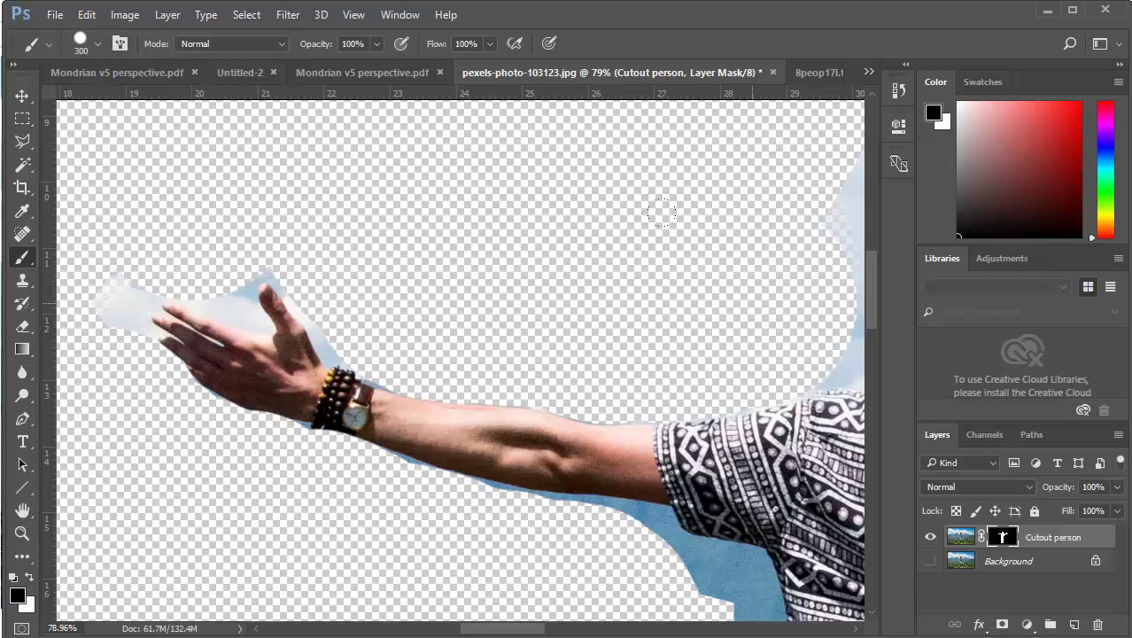
Set the brush size to 50 px and lower its hardness for a softer edge
{"action": "scroll", "coordinate": [624, 417], "scroll_direction": "up", "scroll_amount": 4}
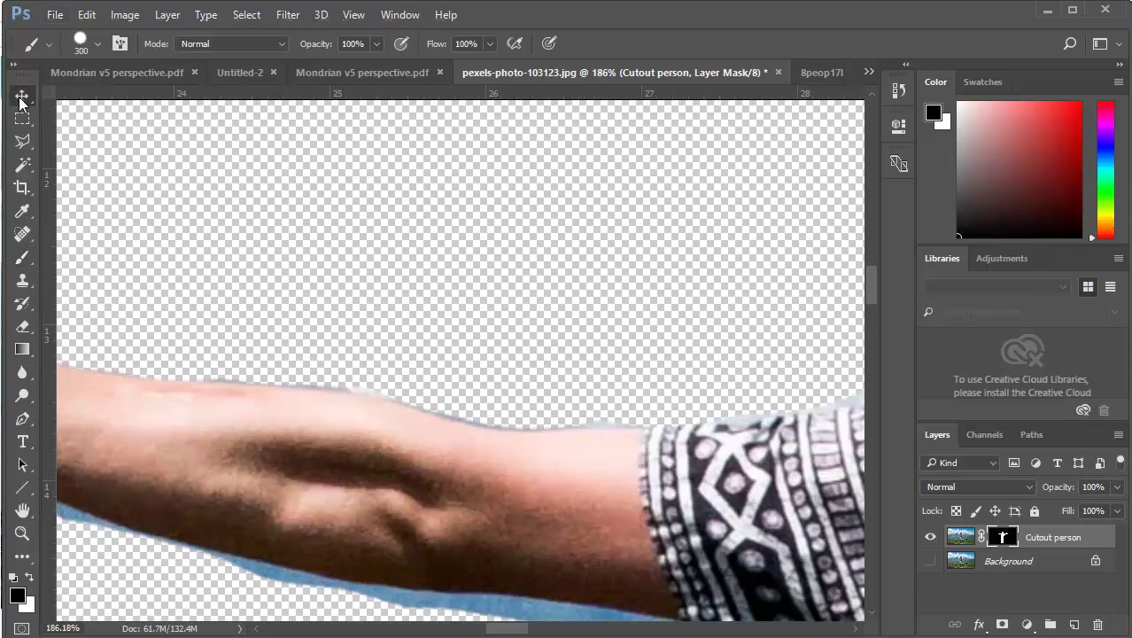
{"action": "left_click", "coordinate": [23, 95]}
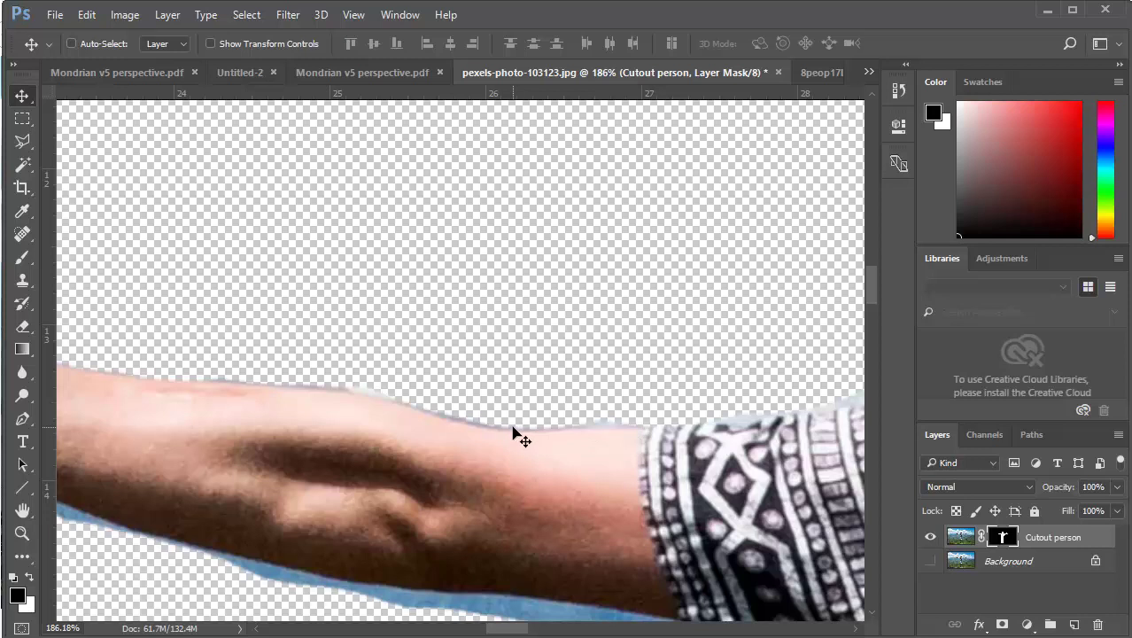
{"action": "scroll", "coordinate": [506, 428], "scroll_direction": "up", "scroll_amount": 2}
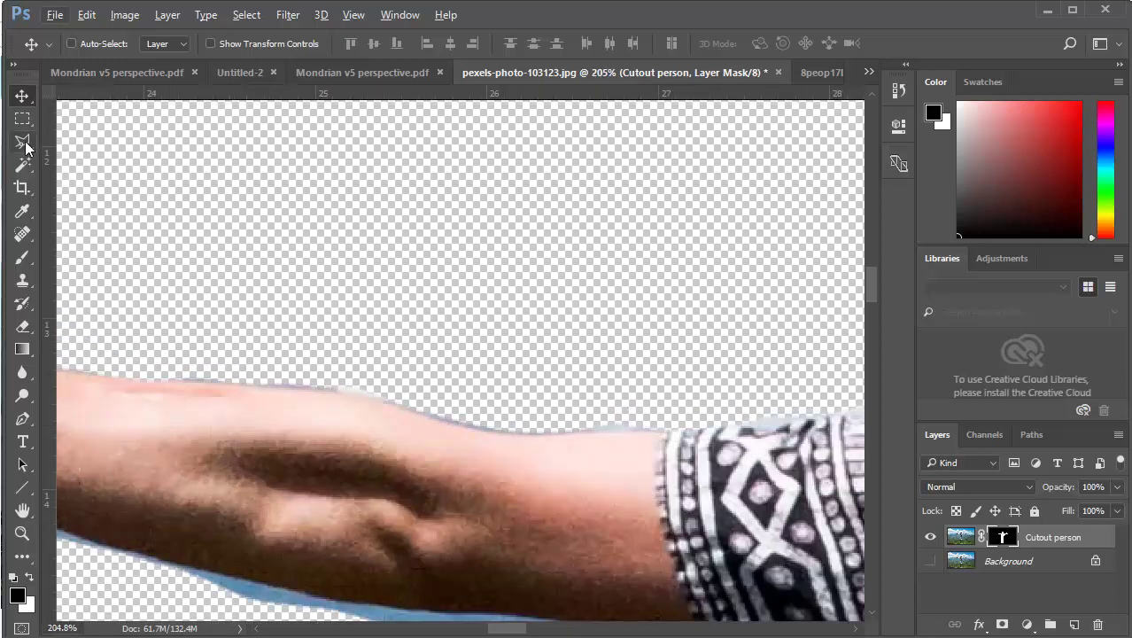
{"action": "left_click", "coordinate": [24, 261]}
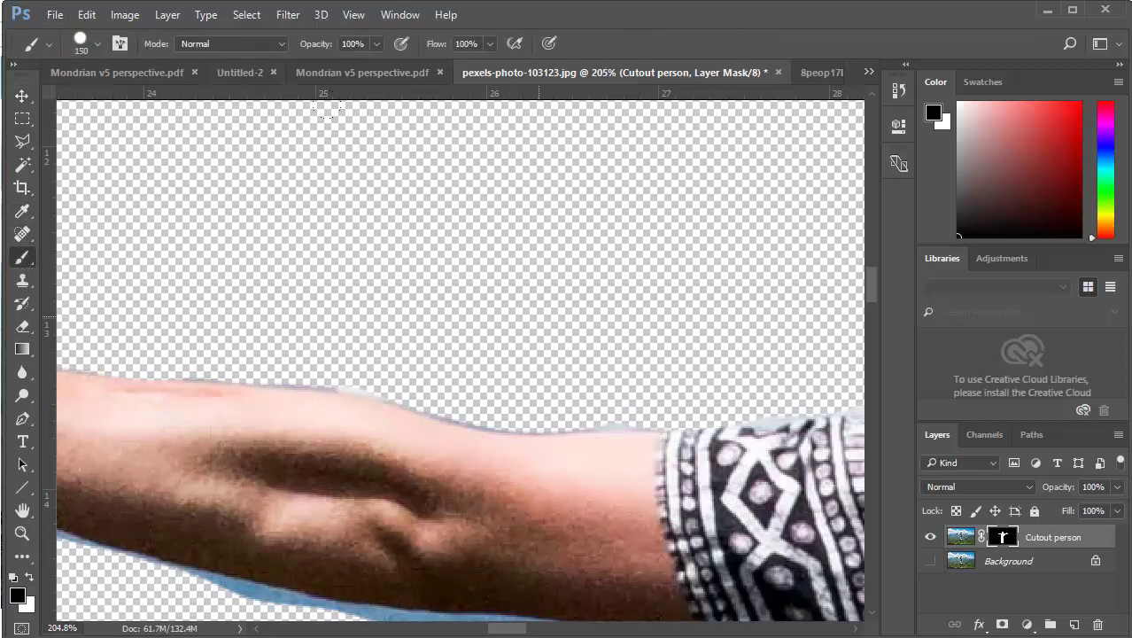
{"action": "right_click", "coordinate": [497, 263]}
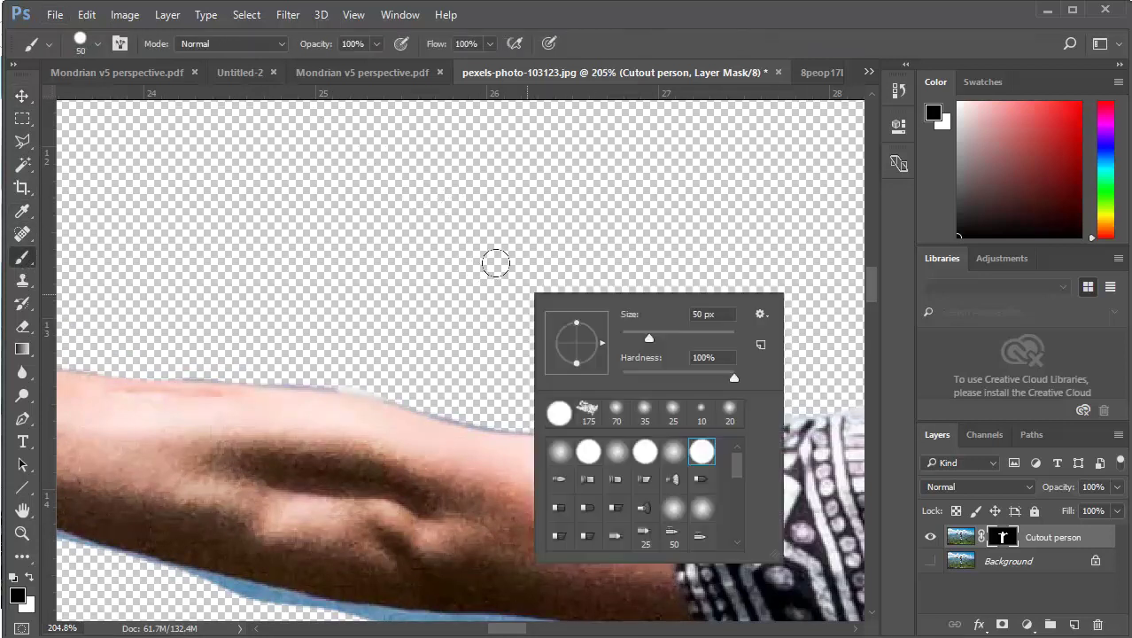
{"action": "left_click_drag", "start_coordinate": [734, 378], "coordinate": [671, 383]}
{"action": "left_click", "coordinate": [462, 330]}
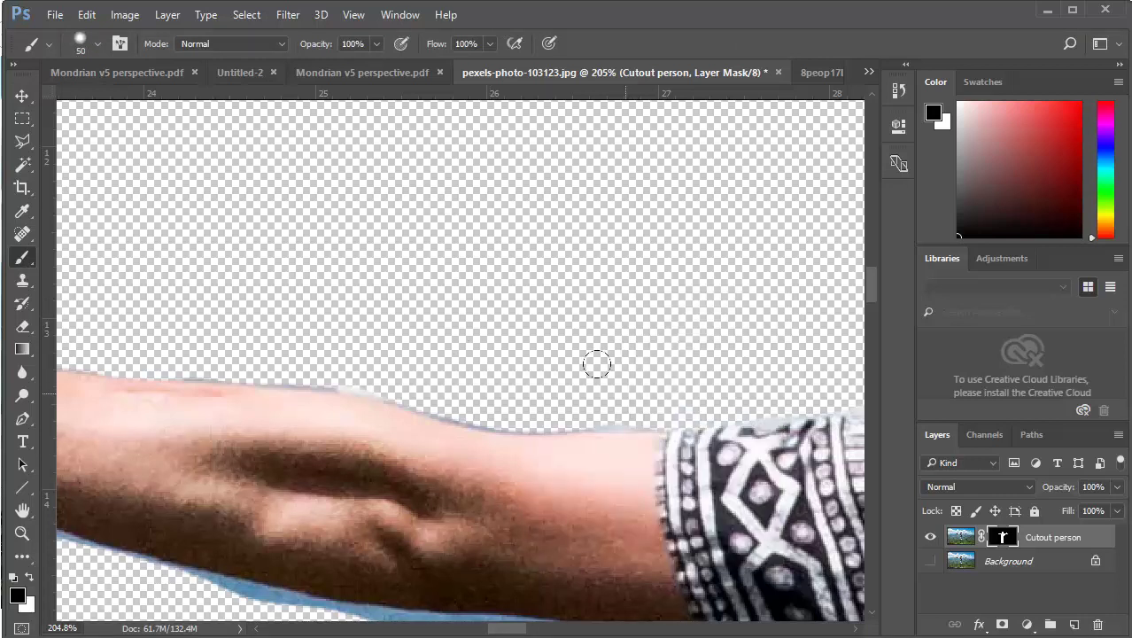
Remove the fringe along the left-side arm's upper edge with black, restore its skin edge with white, and switch back to black
{"action": "mouse_move", "coordinate": [591, 358]}
{"action": "left_mouse_down"}
{"action": "mouse_move", "coordinate": [479, 364]}
{"action": "mouse_move", "coordinate": [429, 351]}
{"action": "left_mouse_up"}
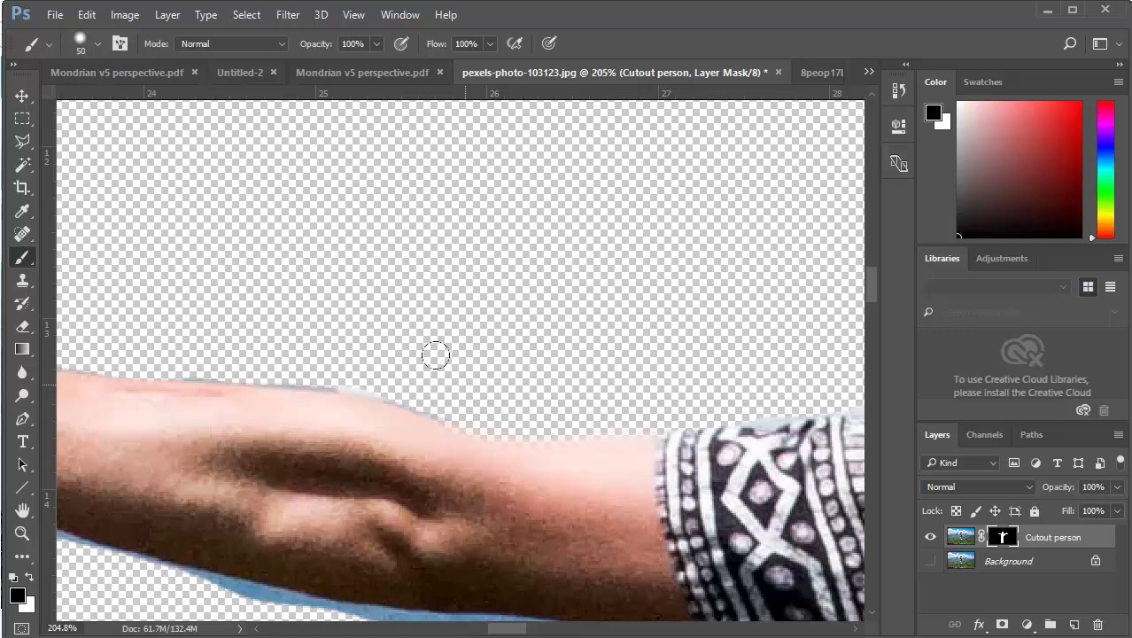
{"action": "mouse_move", "coordinate": [436, 352]}
{"action": "left_mouse_down"}
{"action": "mouse_move", "coordinate": [371, 329]}
{"action": "mouse_move", "coordinate": [158, 312]}
{"action": "left_mouse_up"}
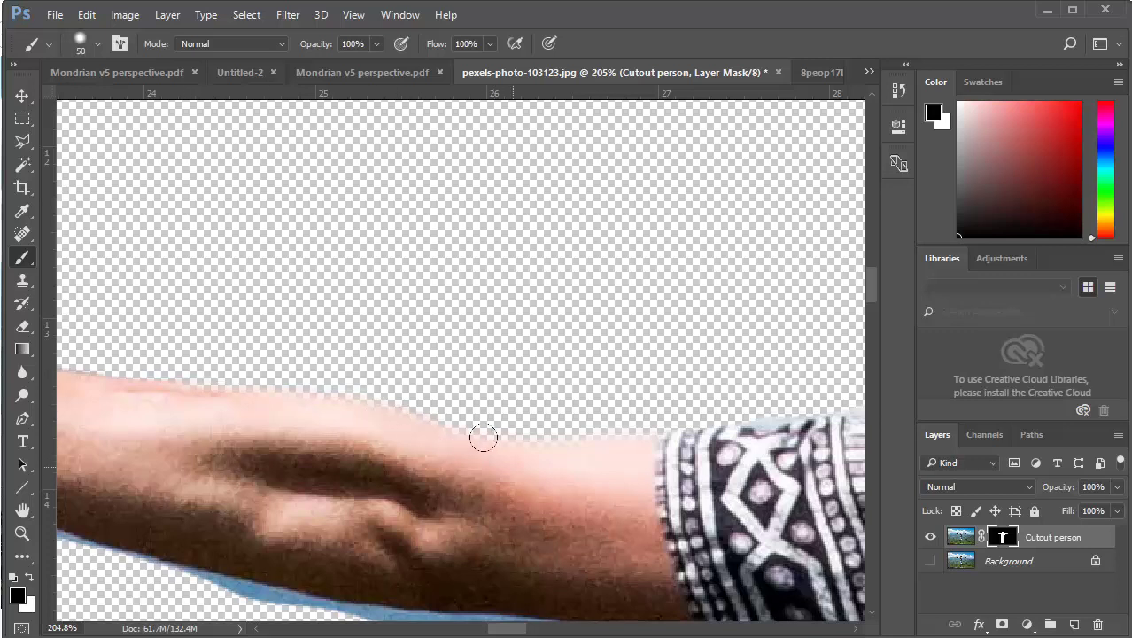
{"action": "left_click", "coordinate": [29, 578]}
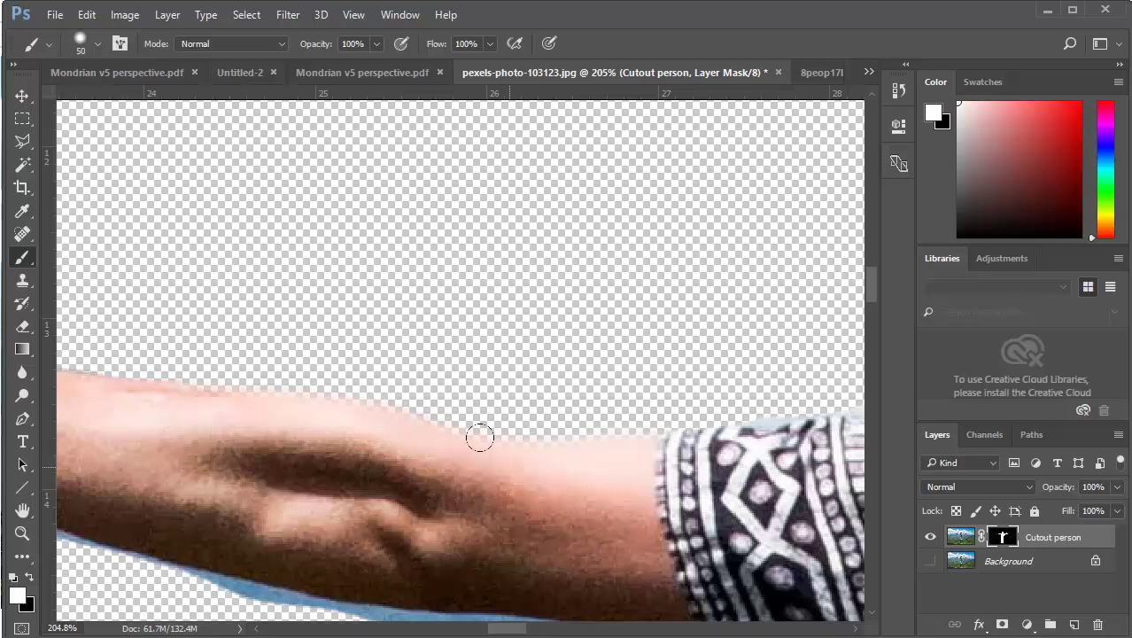
{"action": "left_click_drag", "start_coordinate": [396, 438], "coordinate": [545, 451]}
{"action": "left_click", "coordinate": [30, 577]}
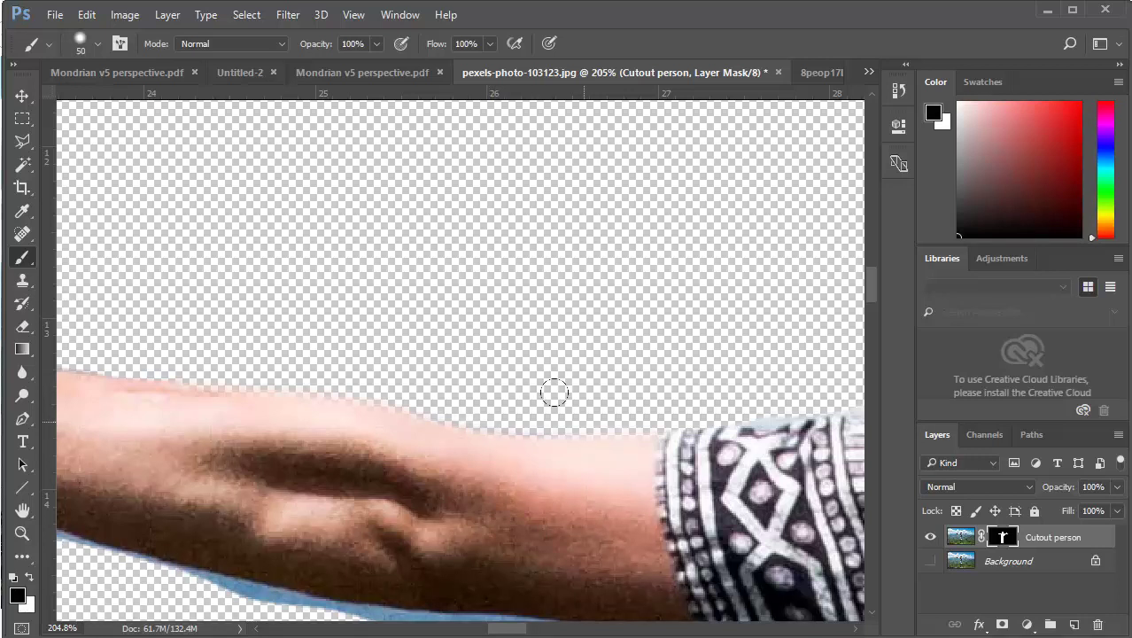
Paint black on the mask along the underside of the left-side arm up to the shirt sleeve
{"action": "scroll", "coordinate": [549, 403], "scroll_direction": "up", "scroll_amount": 4, "text": "alt"}
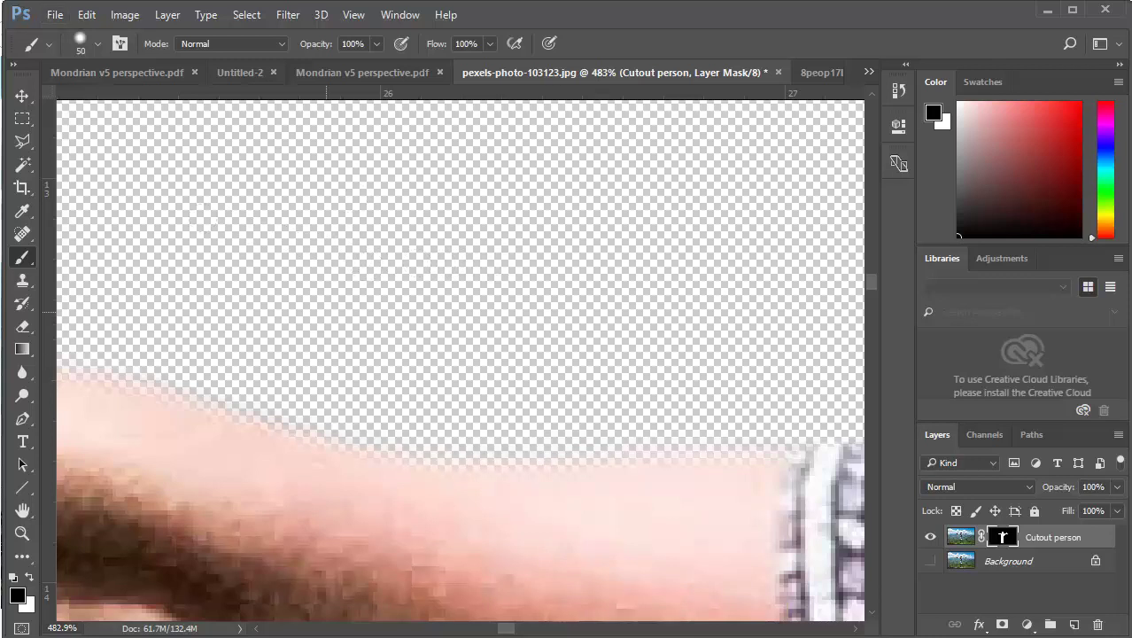
{"action": "scroll", "coordinate": [286, 309], "scroll_direction": "down", "scroll_amount": 6}
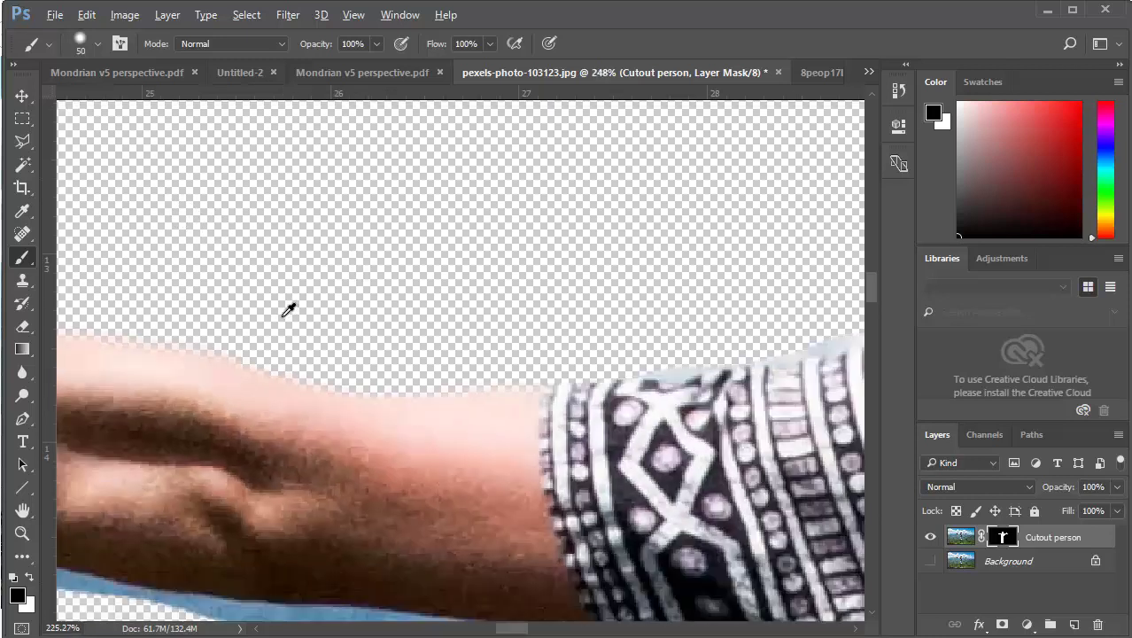
{"action": "scroll", "coordinate": [278, 468], "scroll_direction": "up", "scroll_amount": 3}
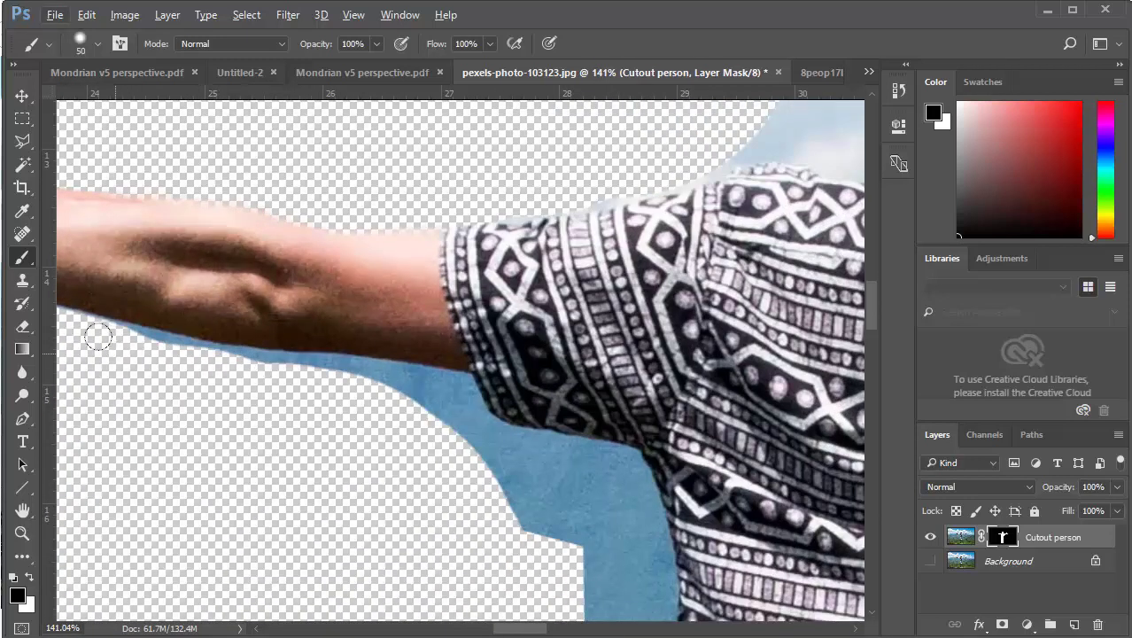
{"action": "mouse_move", "coordinate": [98, 337]}
{"action": "left_mouse_down"}
{"action": "mouse_move", "coordinate": [420, 385]}
{"action": "mouse_move", "coordinate": [344, 403]}
{"action": "mouse_move", "coordinate": [349, 417]}
{"action": "mouse_move", "coordinate": [390, 406]}
{"action": "mouse_move", "coordinate": [414, 378]}
{"action": "mouse_move", "coordinate": [434, 385]}
{"action": "mouse_move", "coordinate": [454, 433]}
{"action": "left_mouse_up"}
{"action": "left_click_drag", "start_coordinate": [475, 395], "coordinate": [412, 379]}
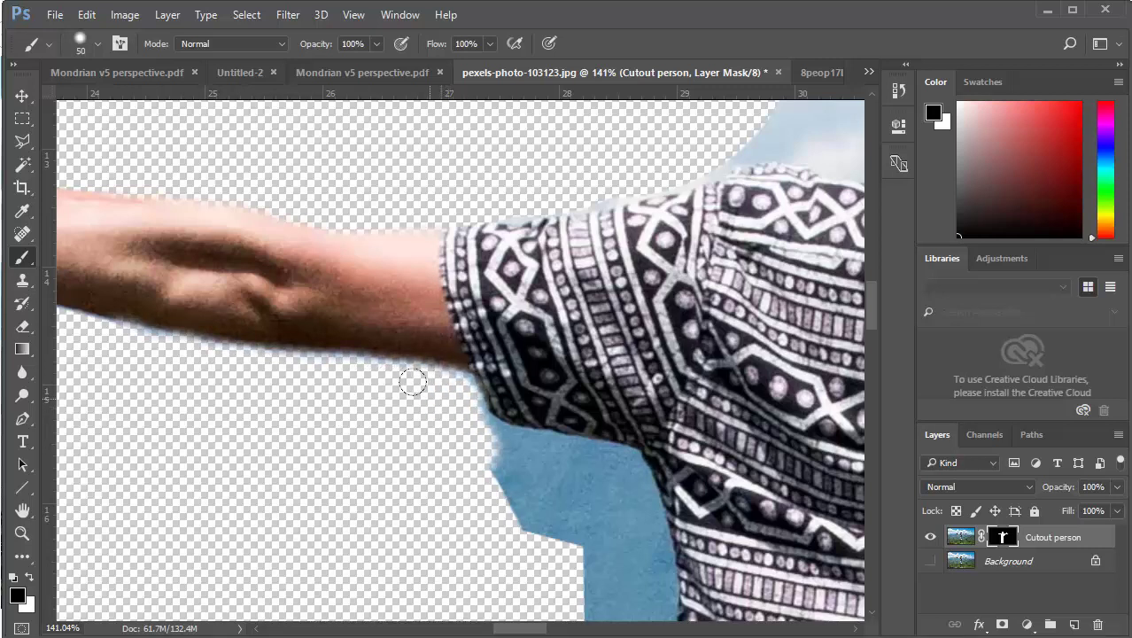
Set the brush to 53 px with higher hardness and paint white on the mask to restore the left-side arm's lower edge near the sleeve
{"action": "left_click", "coordinate": [30, 578]}
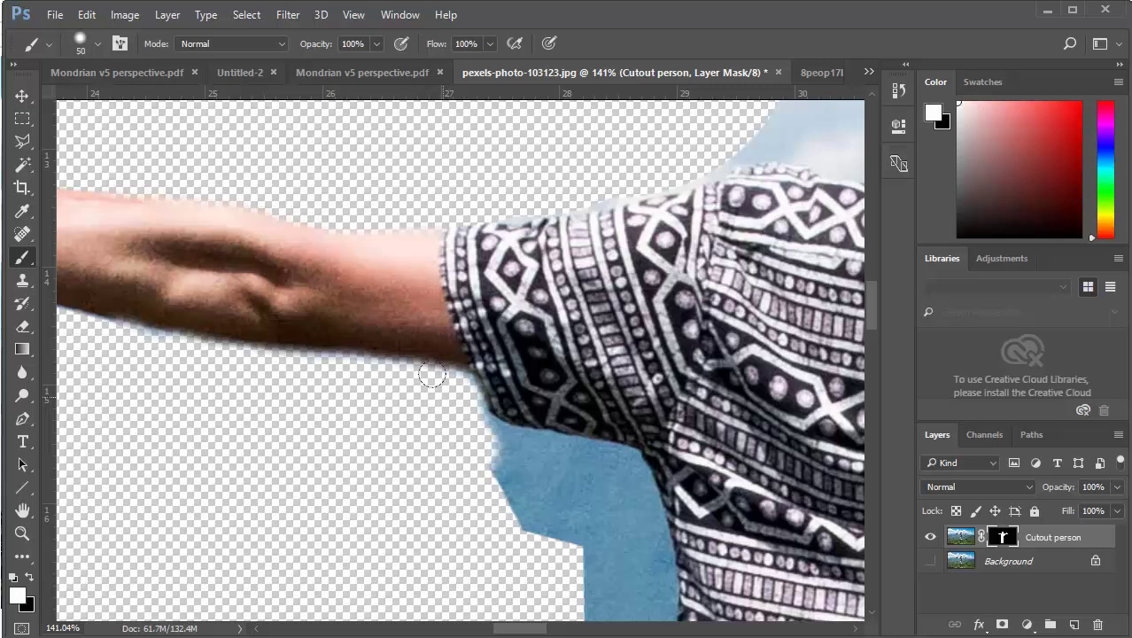
{"action": "right_click", "coordinate": [419, 324]}
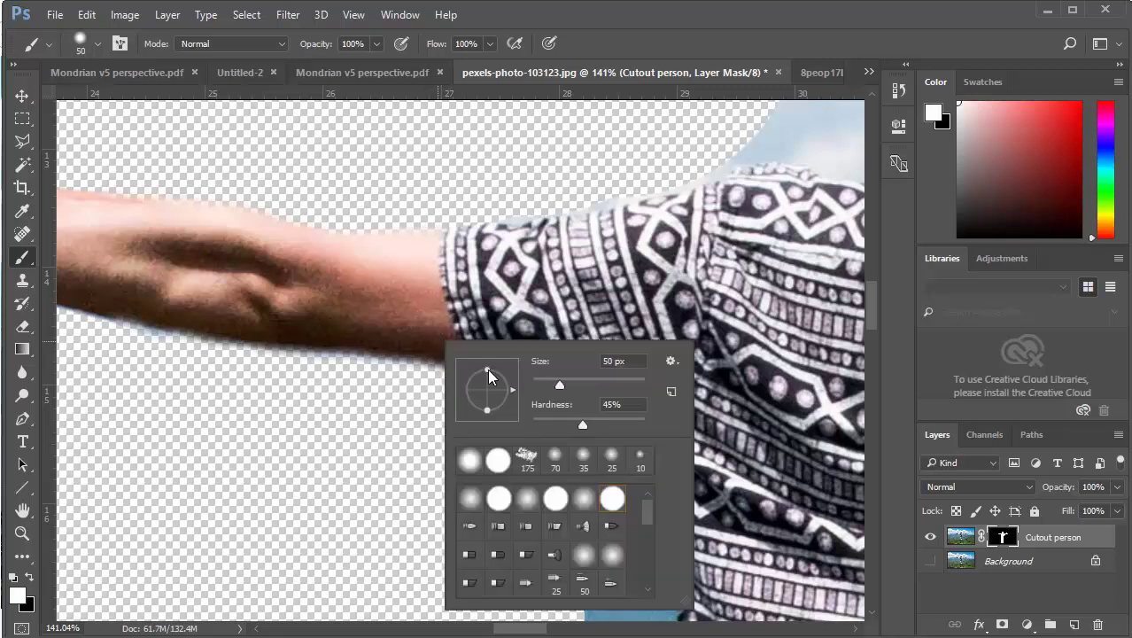
{"action": "left_click_drag", "start_coordinate": [560, 382], "coordinate": [555, 388]}
{"action": "left_click_drag", "start_coordinate": [583, 425], "coordinate": [593, 425]}
{"action": "left_click", "coordinate": [399, 302]}
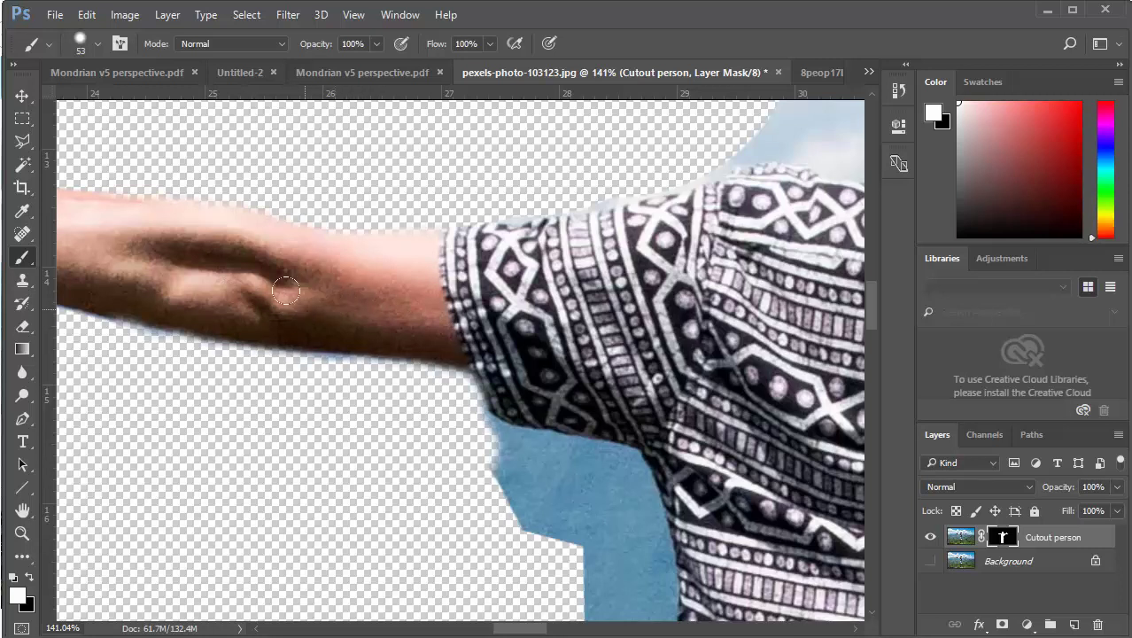
Paint black on the mask to remove the blue fringe under the left-side forearm near the watch
{"action": "scroll", "coordinate": [285, 287], "scroll_direction": "down", "scroll_amount": 4}
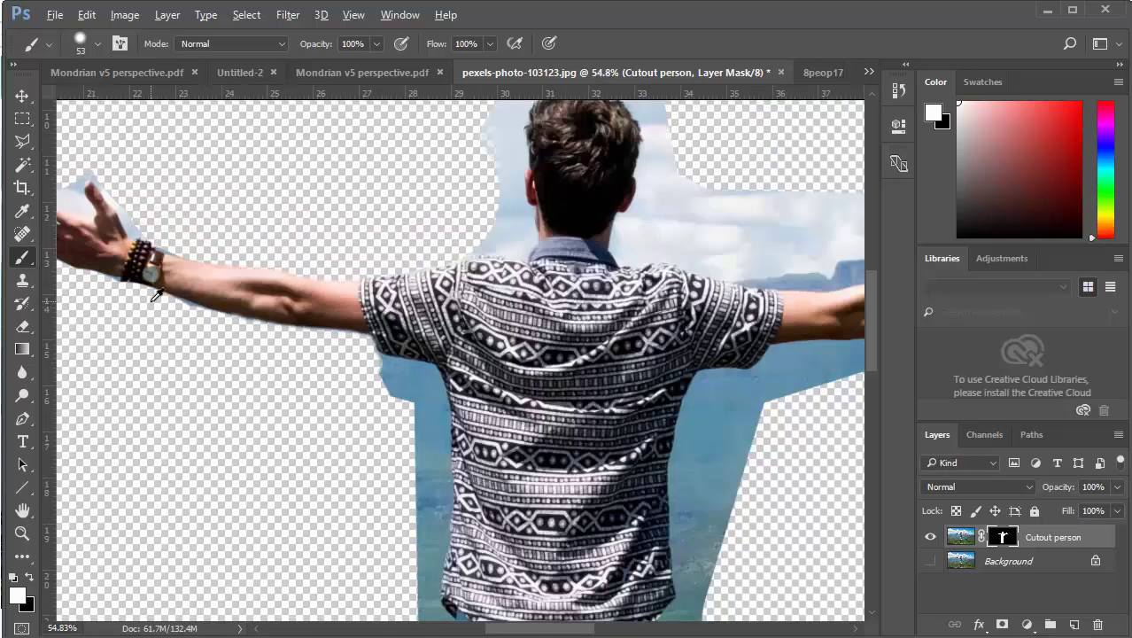
{"action": "scroll", "coordinate": [241, 277], "scroll_direction": "down", "scroll_amount": 2}
{"action": "scroll", "coordinate": [136, 264], "scroll_direction": "up", "scroll_amount": 10}
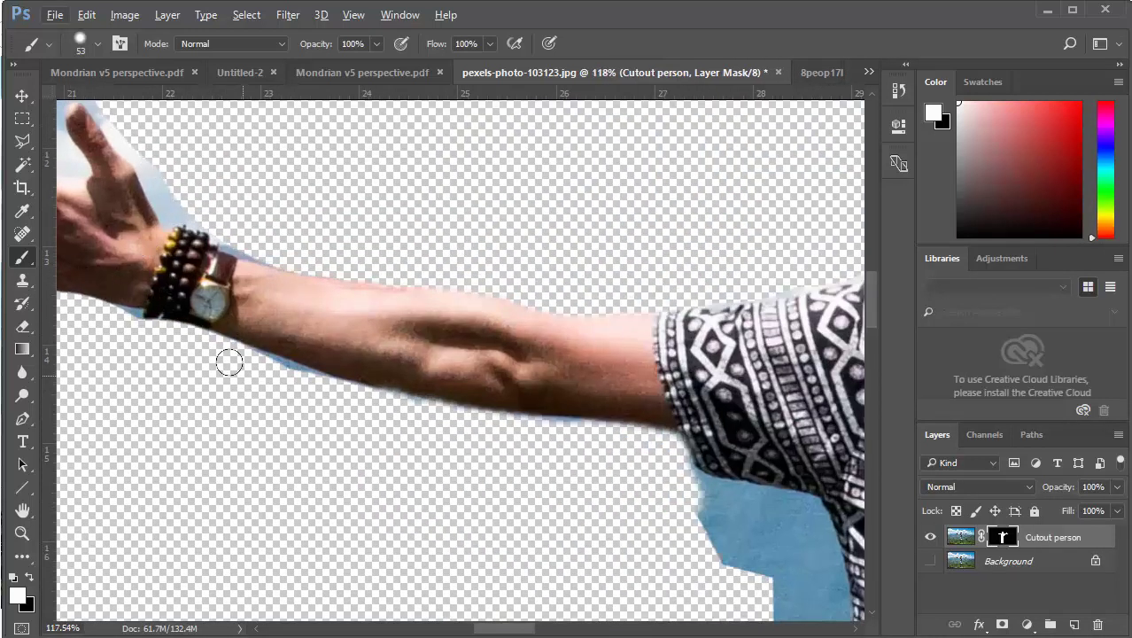
{"action": "left_click", "coordinate": [29, 577]}
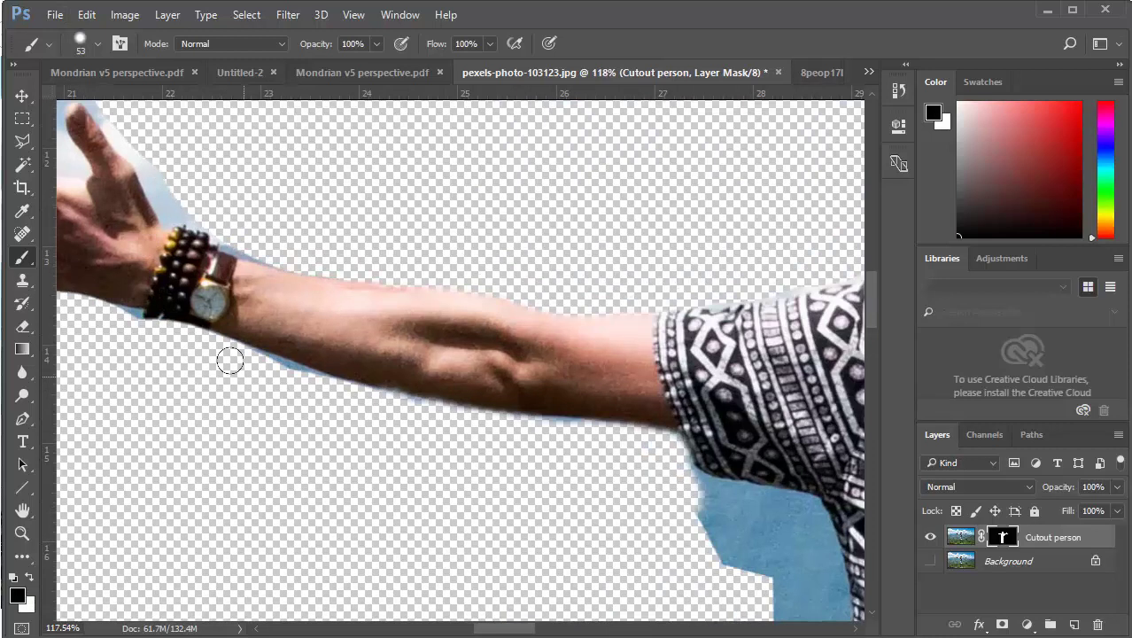
{"action": "mouse_move", "coordinate": [246, 369]}
{"action": "left_mouse_down"}
{"action": "mouse_move", "coordinate": [281, 381]}
{"action": "mouse_move", "coordinate": [228, 363]}
{"action": "mouse_move", "coordinate": [315, 400]}
{"action": "left_mouse_up"}
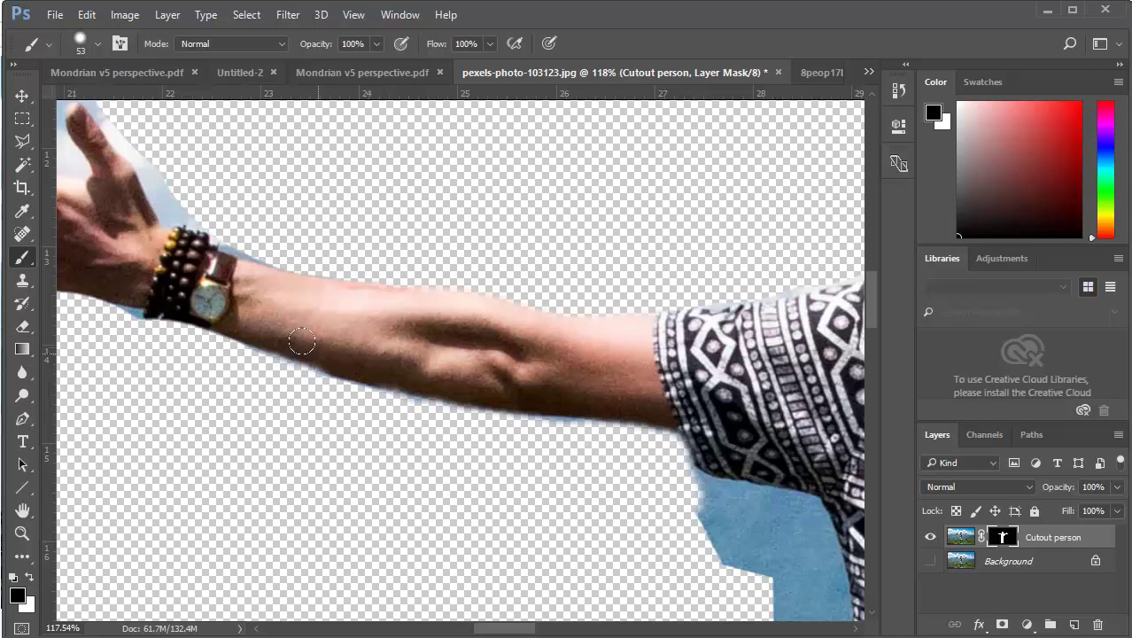
Try a white stroke on the mask below the left-side sleeve to reveal the hidden background, and undo it
{"action": "key", "text": "x"}
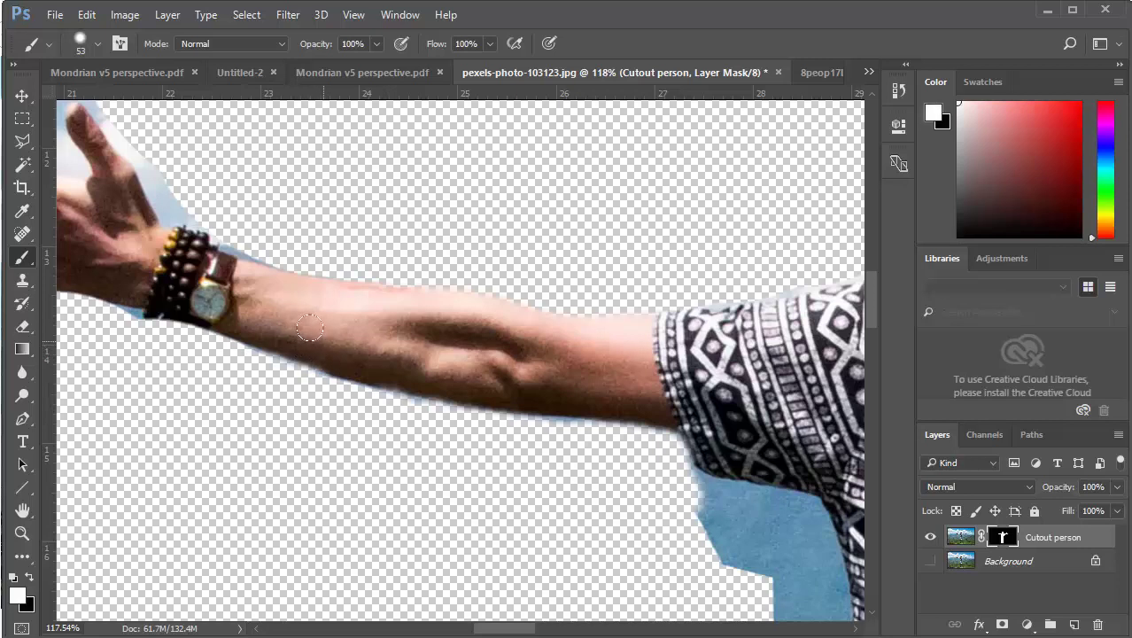
{"action": "left_click_drag", "start_coordinate": [651, 493], "coordinate": [702, 519]}
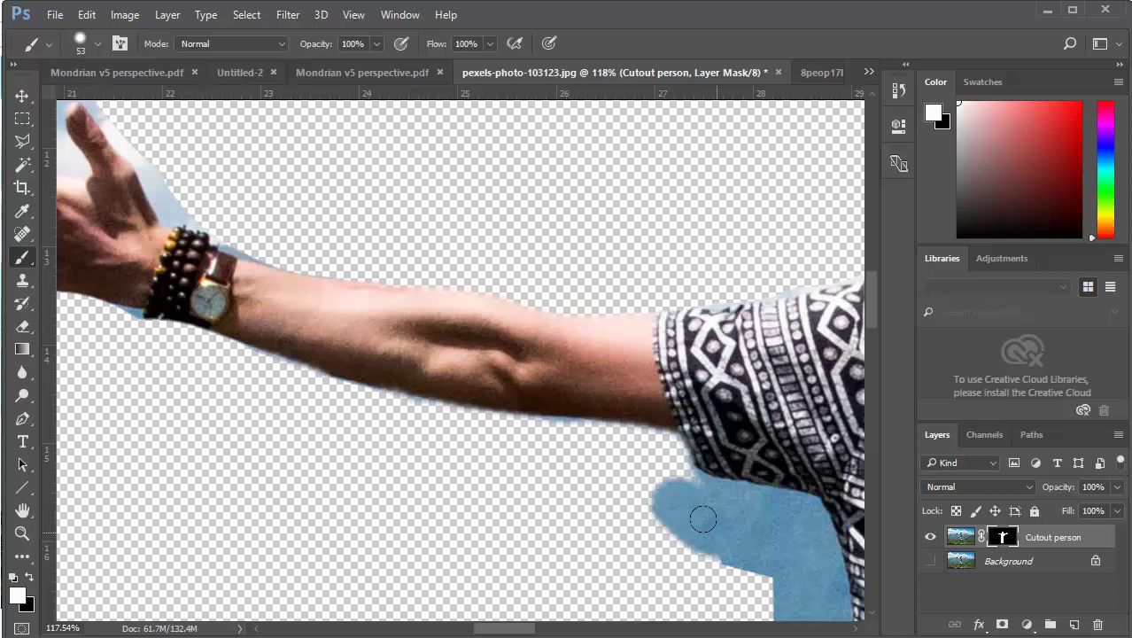
{"action": "left_click", "coordinate": [89, 15]}
{"action": "left_click", "coordinate": [155, 29]}
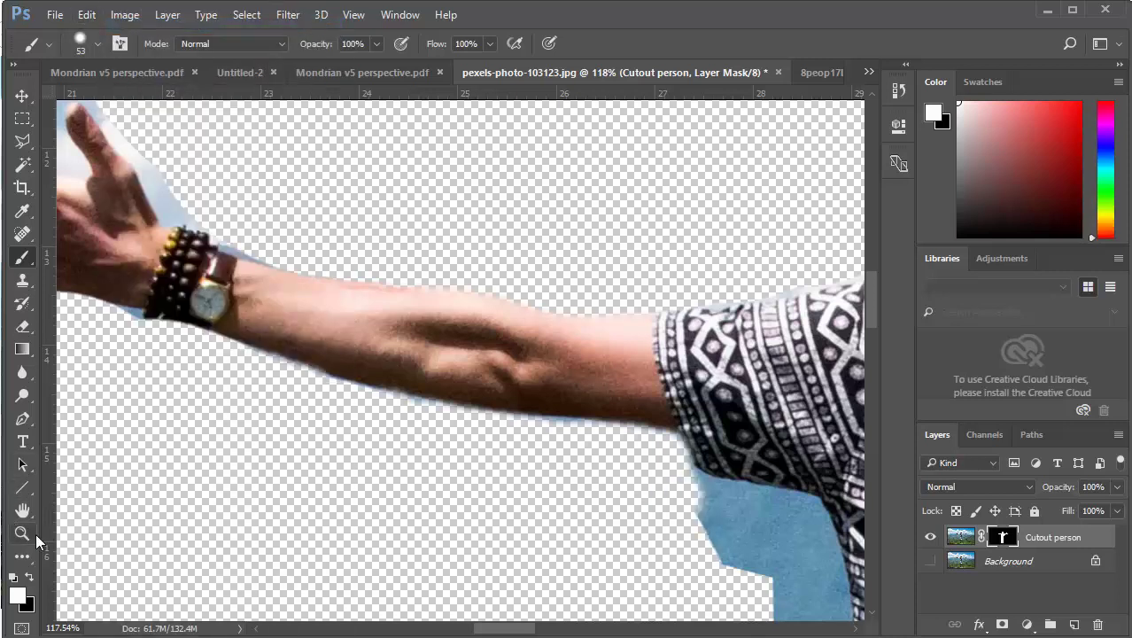
Paint black on the mask to hide the blue background beneath the left-side sleeve and into the armpit
{"action": "left_click", "coordinate": [29, 576]}
{"action": "left_click_drag", "start_coordinate": [663, 474], "coordinate": [782, 505]}
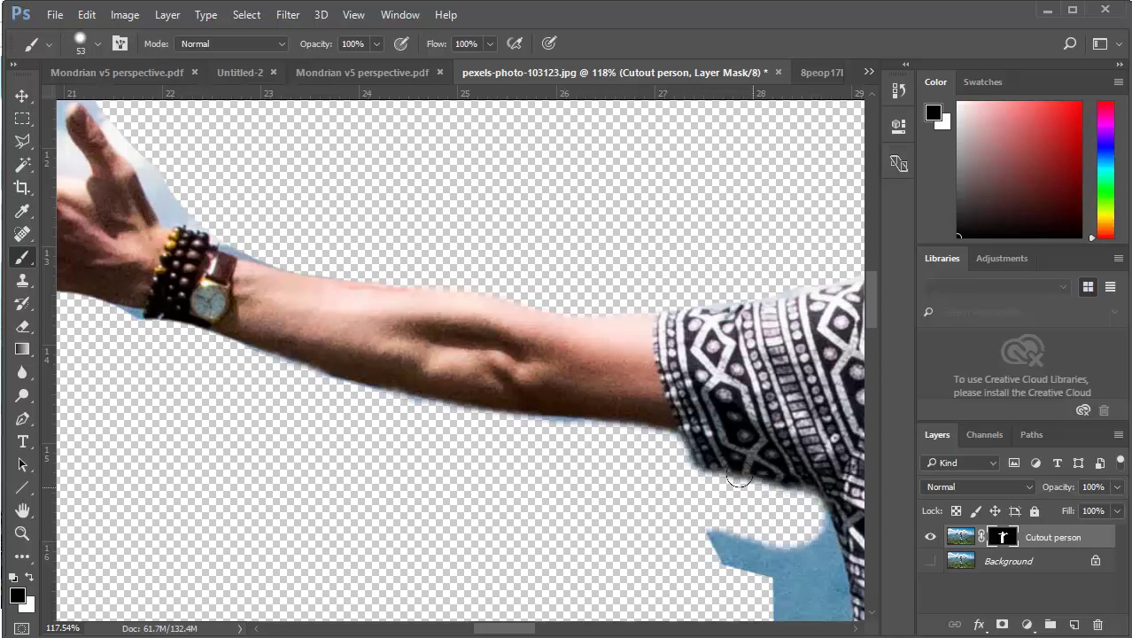
{"action": "scroll", "coordinate": [742, 478], "scroll_direction": "down", "scroll_amount": 3}
{"action": "mouse_move", "coordinate": [714, 423]}
{"action": "left_mouse_down"}
{"action": "mouse_move", "coordinate": [768, 416]}
{"action": "mouse_move", "coordinate": [796, 395]}
{"action": "mouse_move", "coordinate": [808, 469]}
{"action": "mouse_move", "coordinate": [760, 452]}
{"action": "mouse_move", "coordinate": [785, 466]}
{"action": "mouse_move", "coordinate": [742, 458]}
{"action": "left_mouse_up"}
Set brush opacity to 42% and flow to 48%, try a black stroke across the left-side forearm, and undo it
{"action": "scroll", "coordinate": [653, 466], "scroll_direction": "down", "scroll_amount": 8}
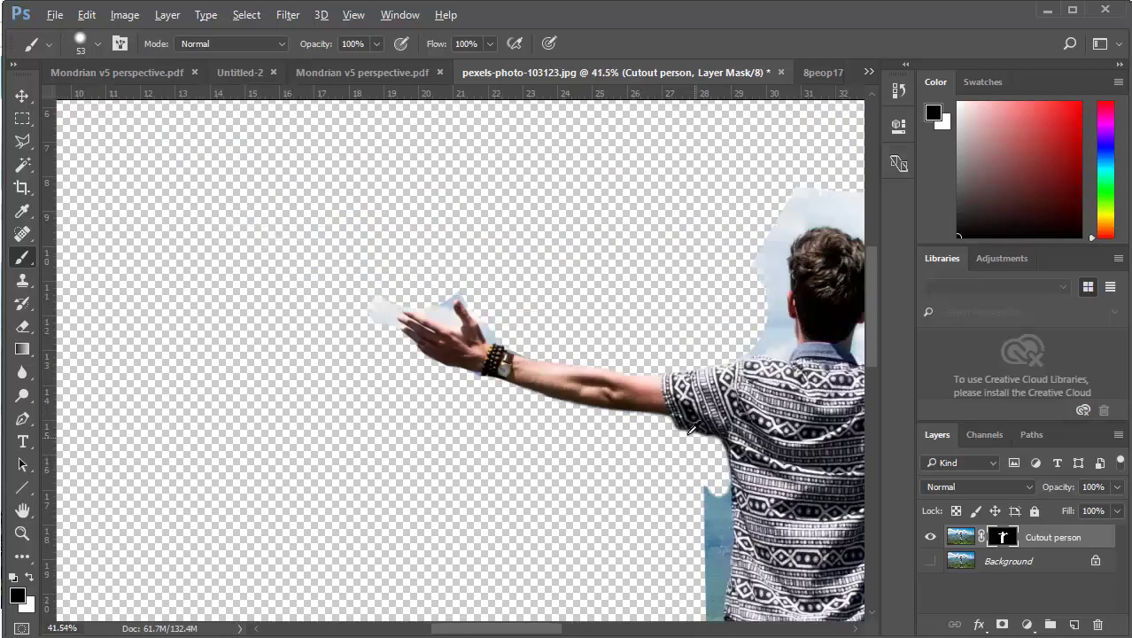
{"action": "scroll", "coordinate": [687, 404], "scroll_direction": "down", "scroll_amount": 1}
{"action": "scroll", "coordinate": [683, 404], "scroll_direction": "up", "scroll_amount": 2}
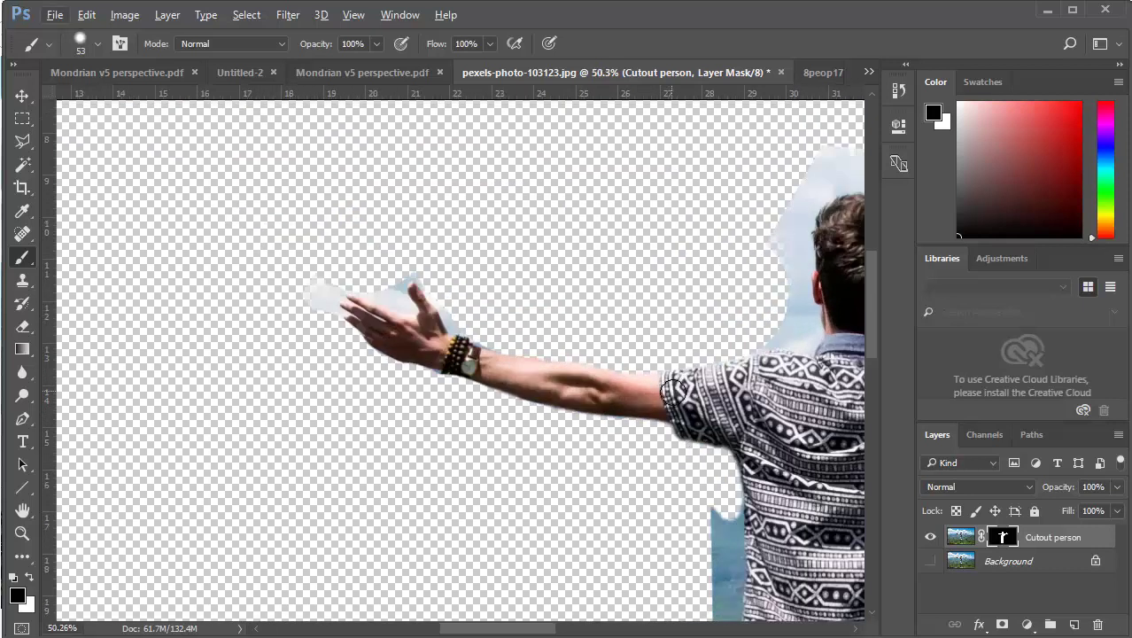
{"action": "left_click", "coordinate": [376, 45]}
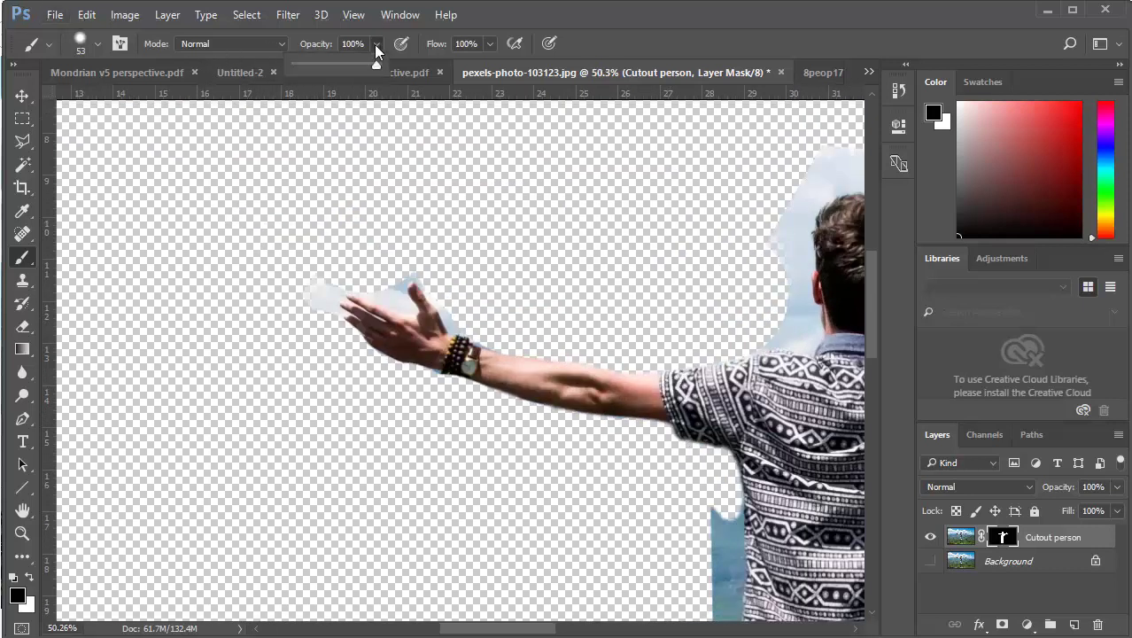
{"action": "left_click", "coordinate": [488, 46]}
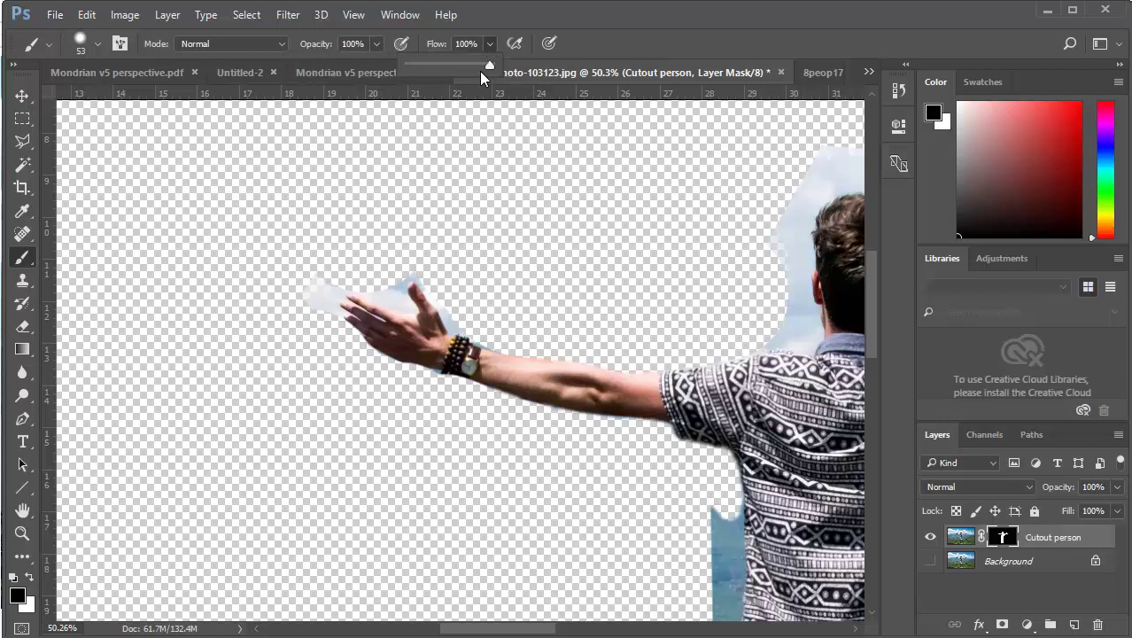
{"action": "left_click", "coordinate": [374, 44]}
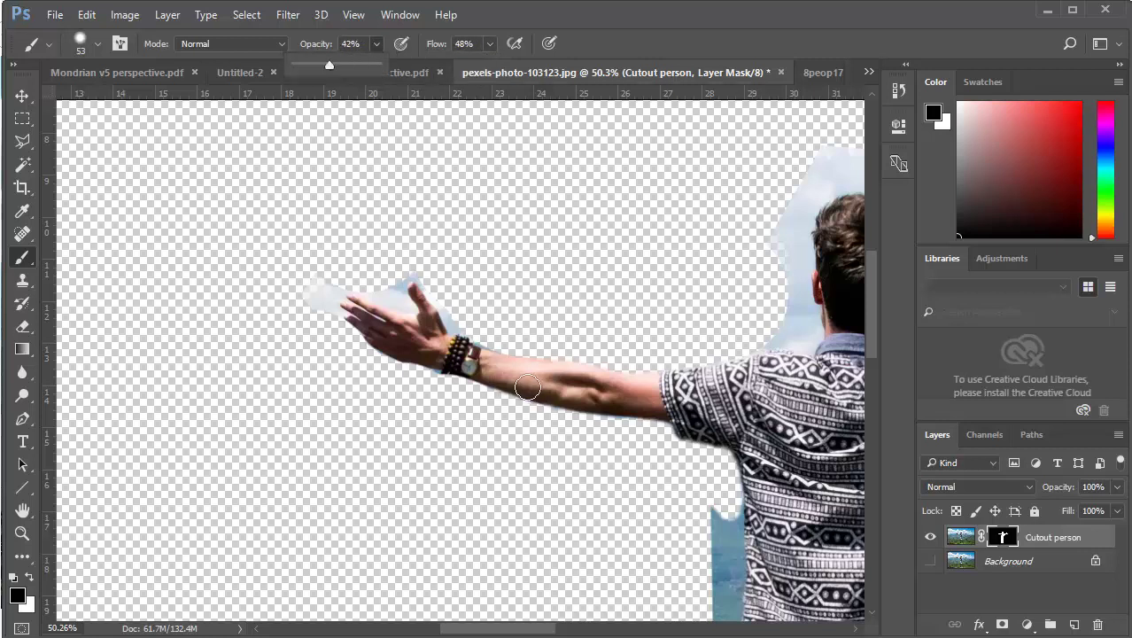
{"action": "left_click_drag", "start_coordinate": [596, 397], "coordinate": [545, 396]}
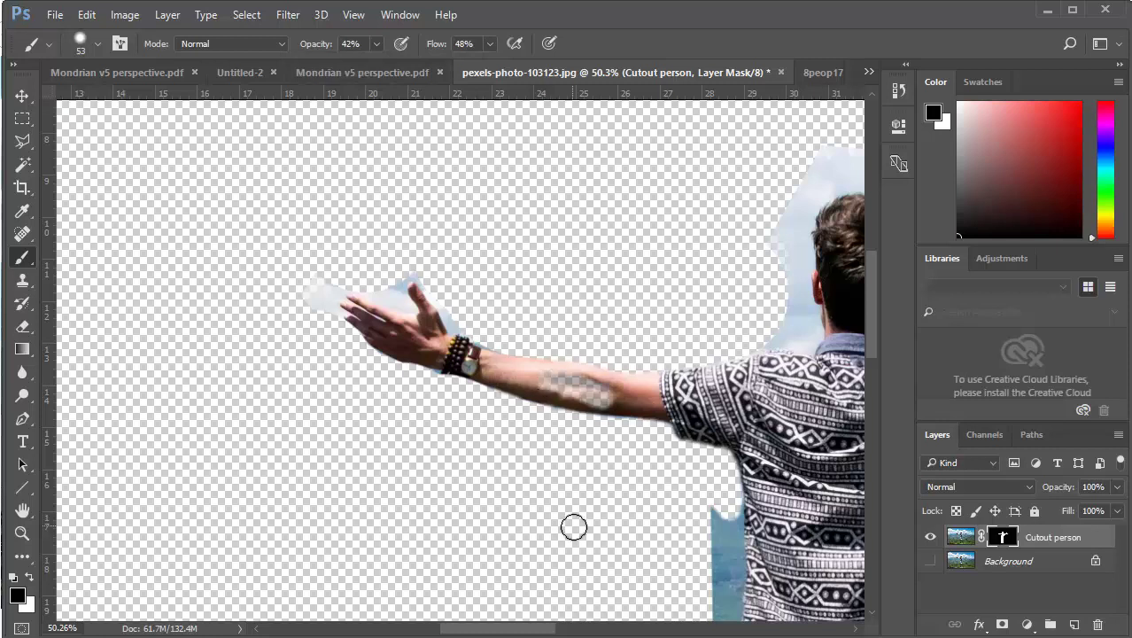
{"action": "key", "text": "ctrl+z"}
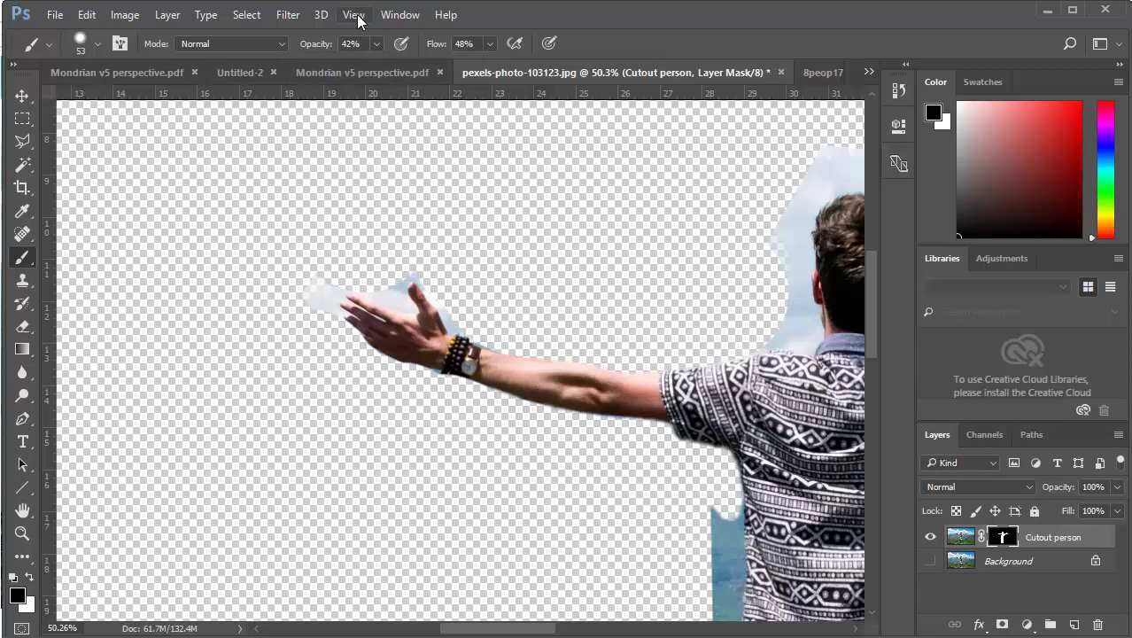
Set brush opacity to 18% and flow to 13% and try faint black strokes on the left-side forearm
{"action": "left_click", "coordinate": [375, 45]}
{"action": "left_click_drag", "start_coordinate": [359, 67], "coordinate": [355, 66]}
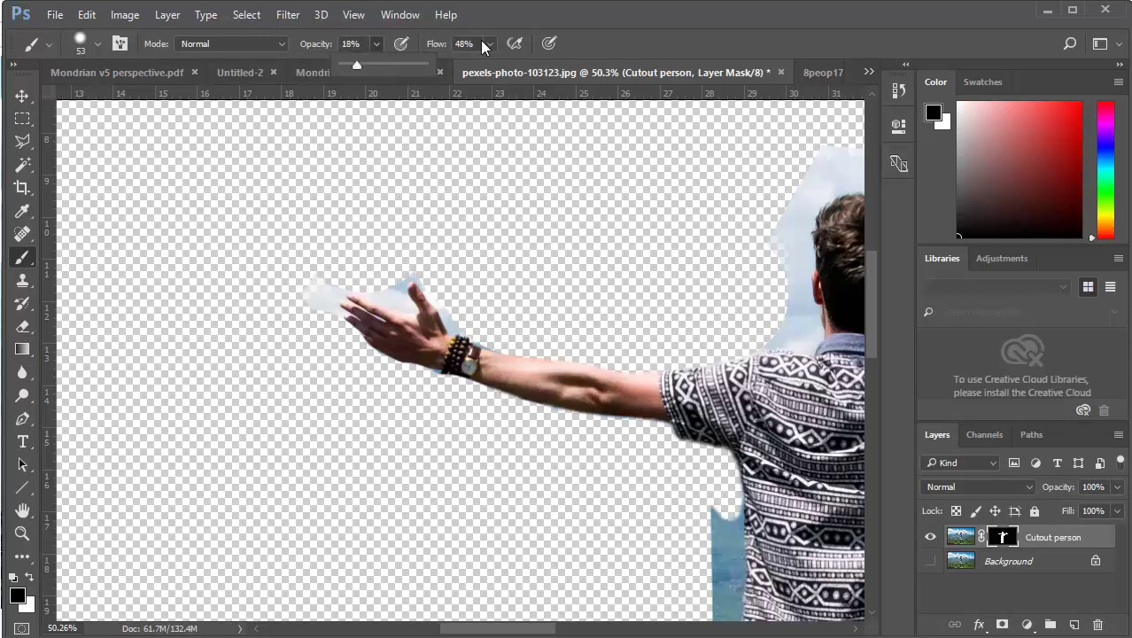
{"action": "left_click", "coordinate": [489, 44]}
{"action": "mouse_move", "coordinate": [580, 391]}
{"action": "left_mouse_down"}
{"action": "mouse_move", "coordinate": [555, 383]}
{"action": "mouse_move", "coordinate": [543, 405]}
{"action": "mouse_move", "coordinate": [576, 394]}
{"action": "mouse_move", "coordinate": [531, 385]}
{"action": "mouse_move", "coordinate": [576, 388]}
{"action": "mouse_move", "coordinate": [562, 433]}
{"action": "mouse_move", "coordinate": [597, 460]}
{"action": "mouse_move", "coordinate": [526, 402]}
{"action": "mouse_move", "coordinate": [599, 381]}
{"action": "mouse_move", "coordinate": [547, 397]}
{"action": "left_mouse_up"}
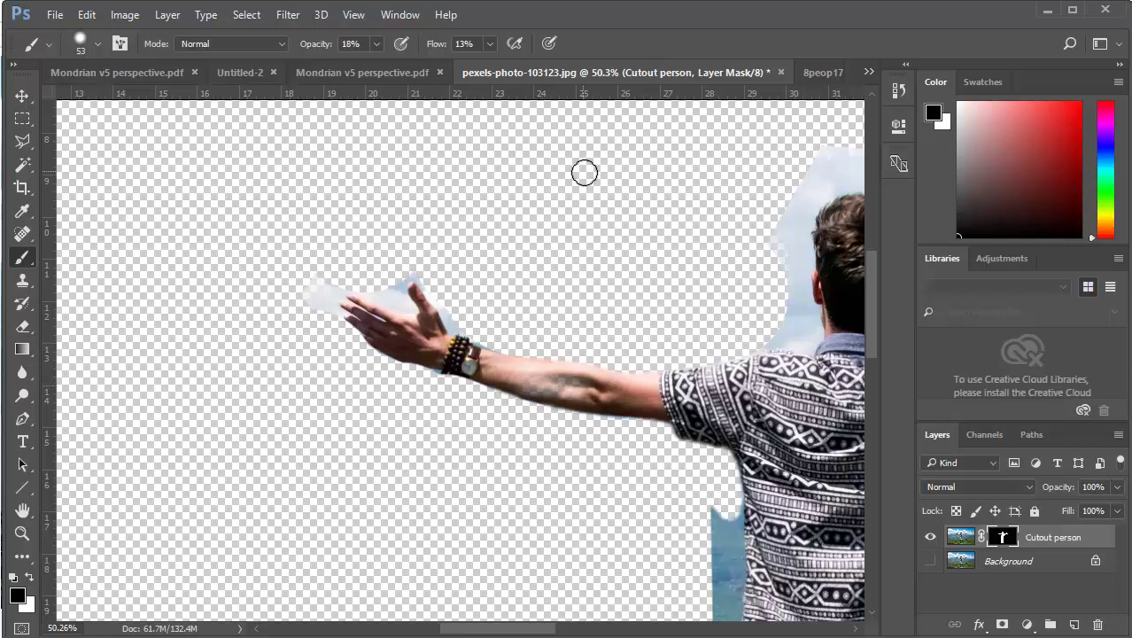
Step back through the document history to remove the faint test strokes from the left-side forearm
{"action": "left_click", "coordinate": [399, 15]}
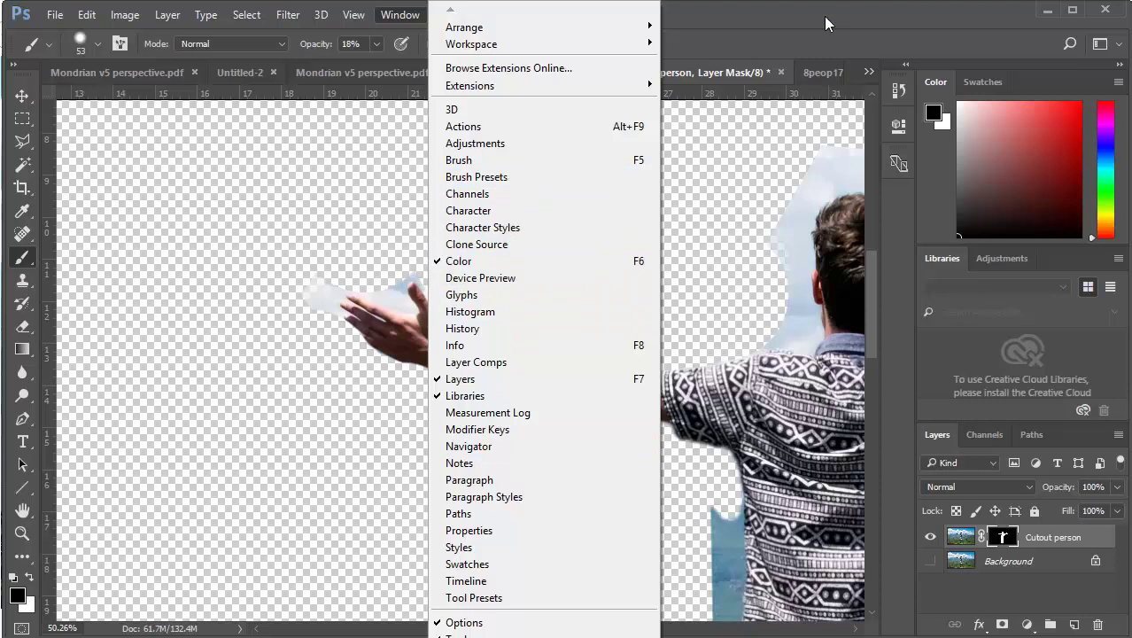
{"action": "left_click", "coordinate": [496, 329]}
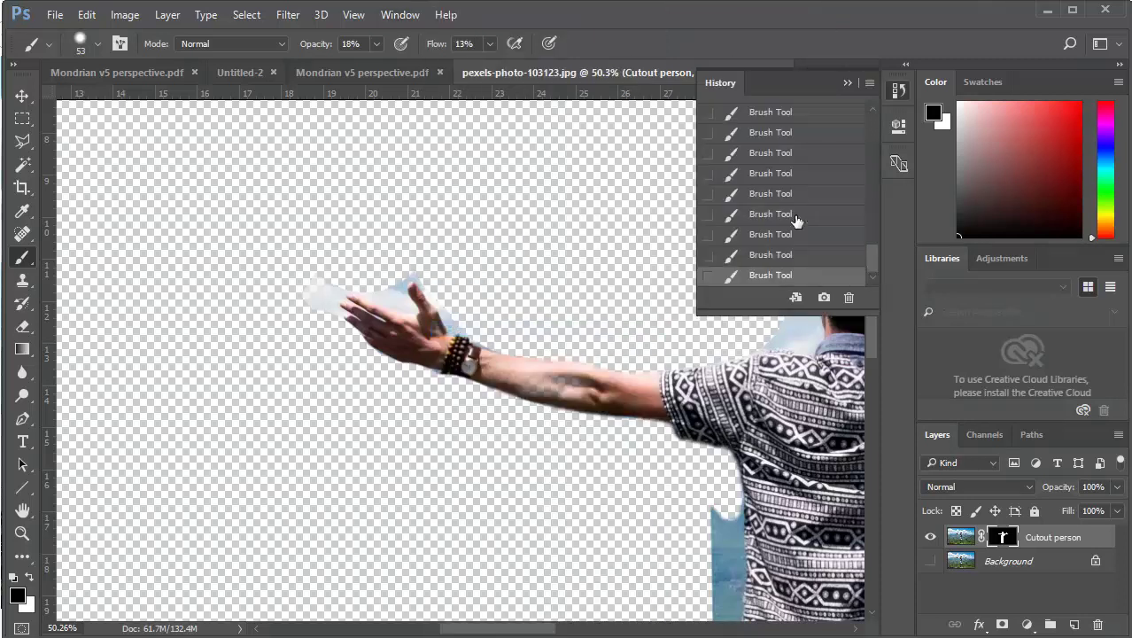
{"action": "left_click", "coordinate": [784, 255]}
{"action": "left_click", "coordinate": [784, 235]}
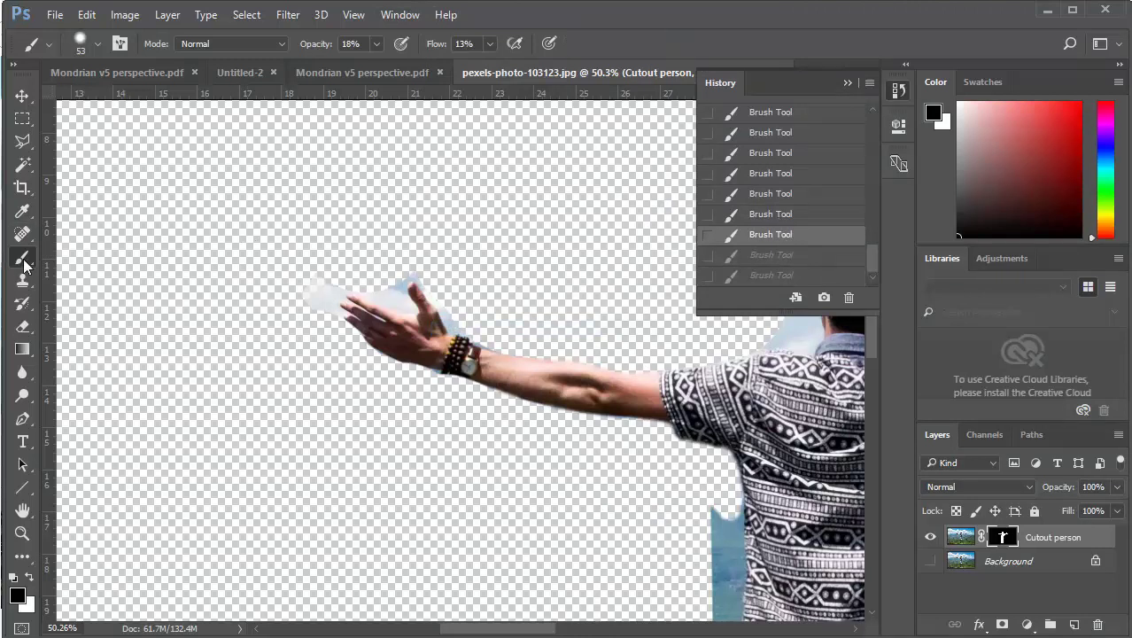
{"action": "left_click", "coordinate": [847, 82]}
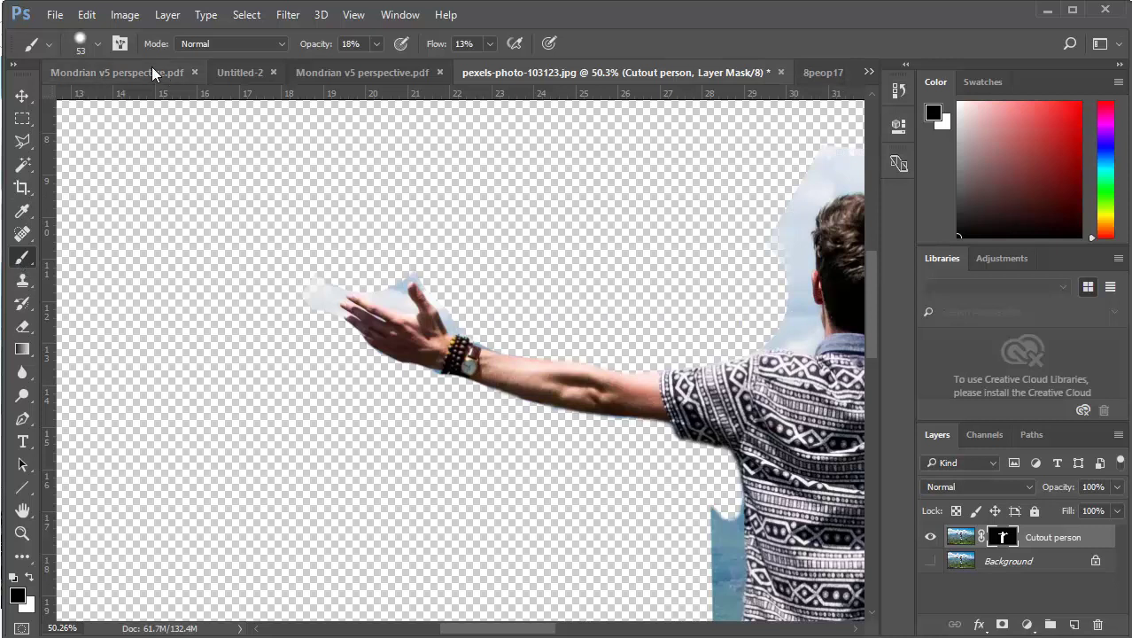
Restore brush opacity and flow to 100% and paint black on the mask around the left-side hand's thumb and wrist
{"action": "scroll", "coordinate": [386, 292], "scroll_direction": "up", "scroll_amount": 3}
{"action": "scroll", "coordinate": [388, 289], "scroll_direction": "up", "scroll_amount": 2}
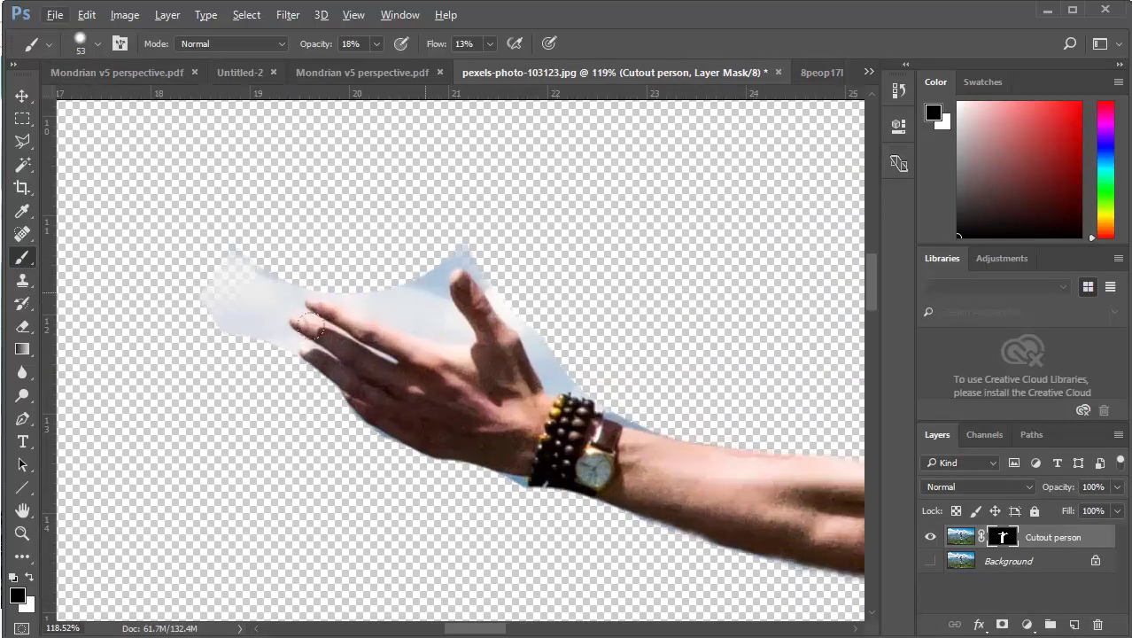
{"action": "key", "text": "x"}
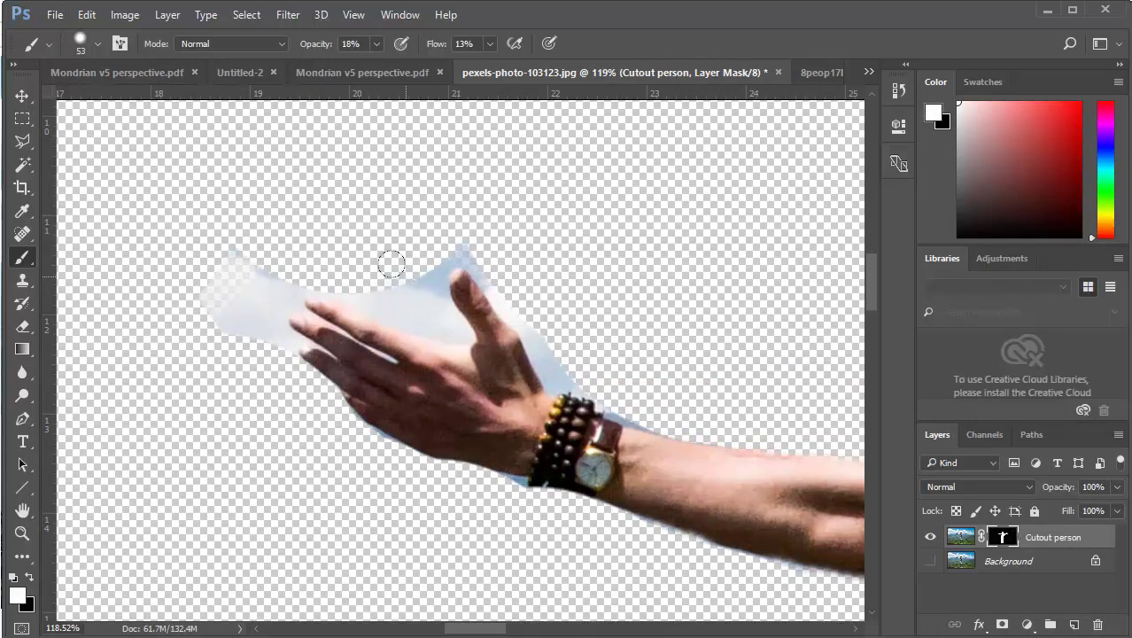
{"action": "key", "text": "x"}
{"action": "left_click", "coordinate": [376, 43]}
{"action": "left_click", "coordinate": [490, 44]}
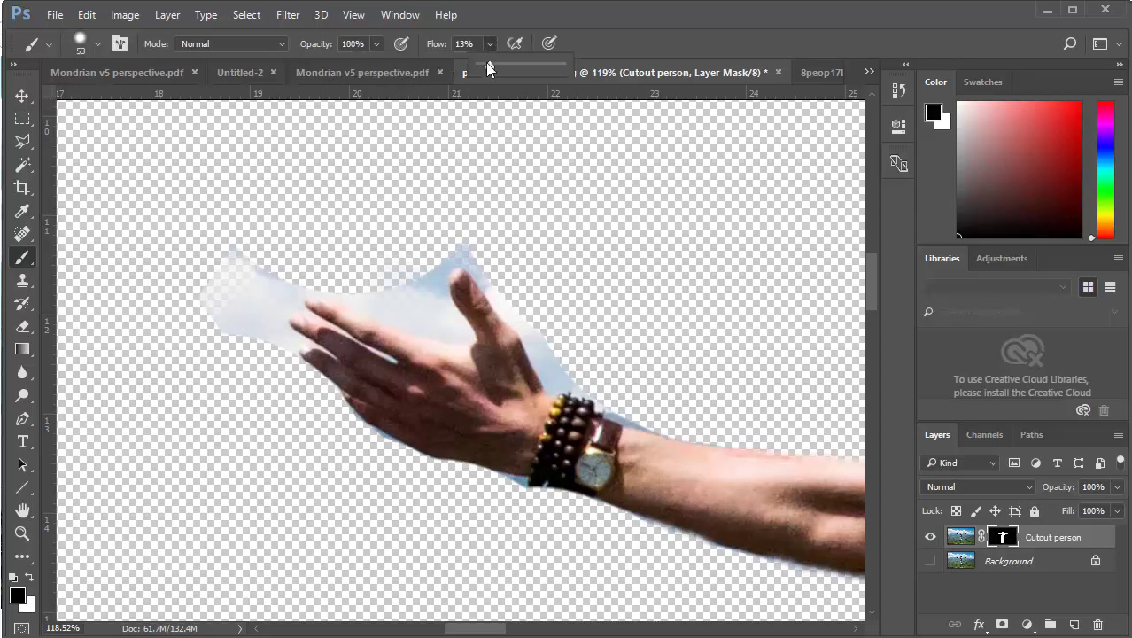
{"action": "mouse_move", "coordinate": [379, 283]}
{"action": "left_mouse_down"}
{"action": "mouse_move", "coordinate": [407, 238]}
{"action": "mouse_move", "coordinate": [451, 219]}
{"action": "mouse_move", "coordinate": [468, 195]}
{"action": "mouse_move", "coordinate": [469, 236]}
{"action": "mouse_move", "coordinate": [552, 350]}
{"action": "mouse_move", "coordinate": [620, 382]}
{"action": "left_mouse_up"}
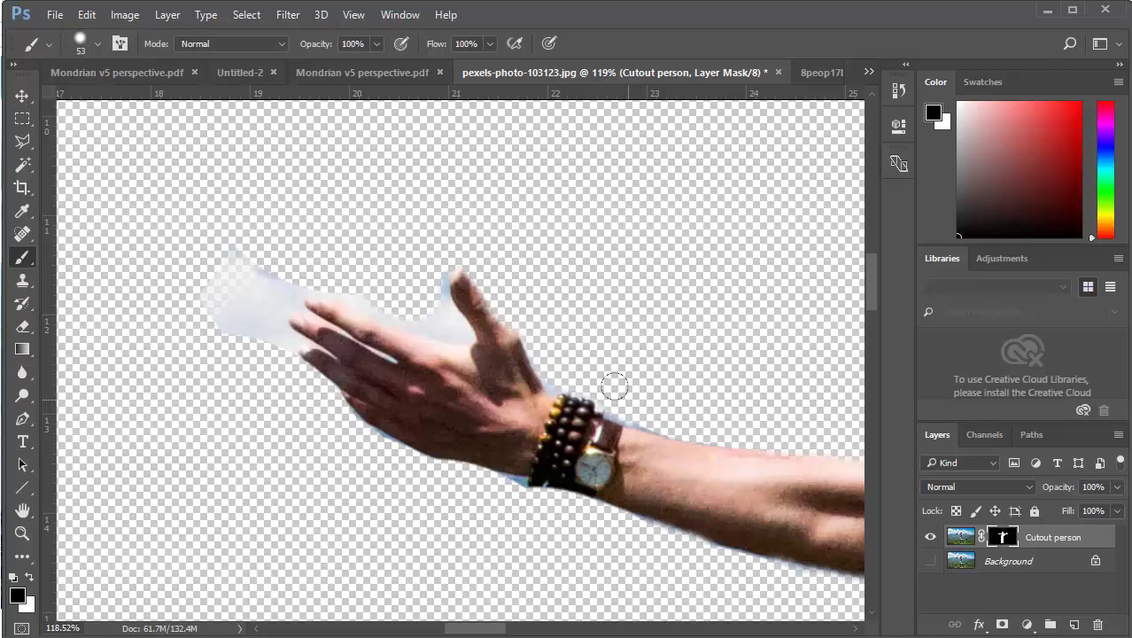
{"action": "left_click_drag", "start_coordinate": [512, 487], "coordinate": [489, 490]}
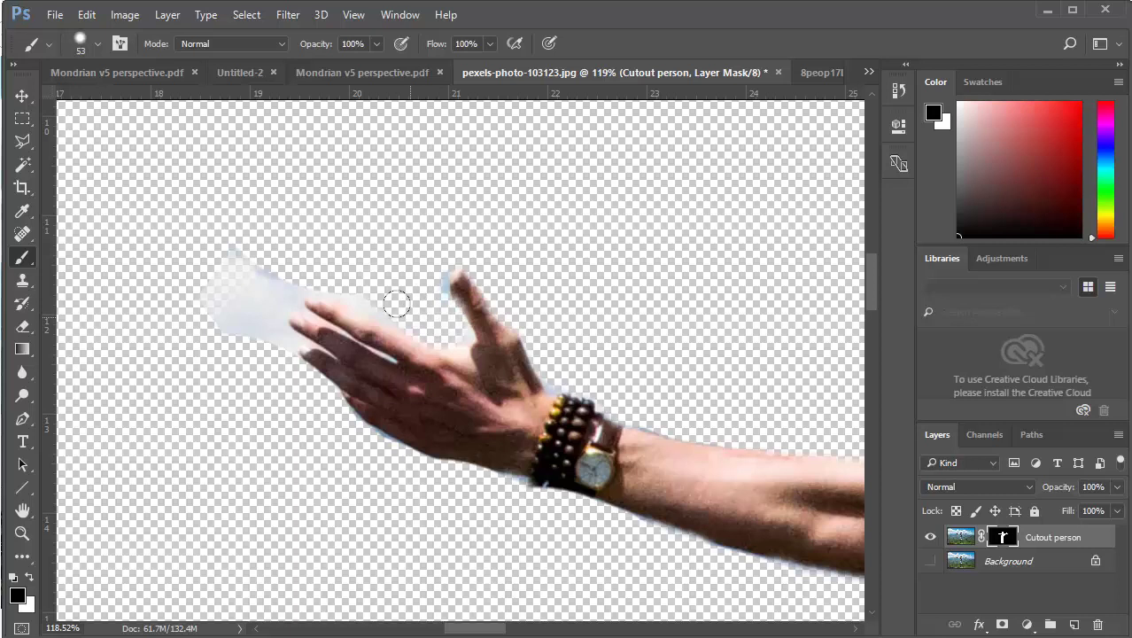
Reduce the brush to 20 px and paint black on the mask along the upper finger's edge and beside the thumb tip
{"action": "scroll", "coordinate": [399, 303], "scroll_direction": "up", "scroll_amount": 5}
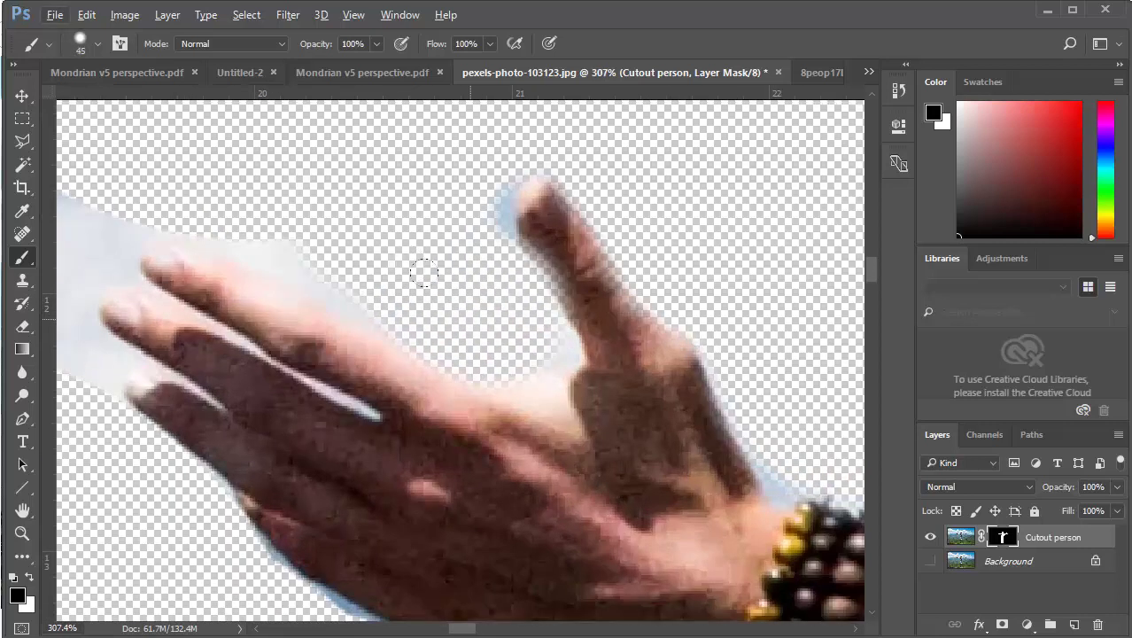
{"action": "key", "text": "bracketleft"}
{"action": "key", "text": "bracketleft"}
{"action": "left_click", "coordinate": [539, 355]}
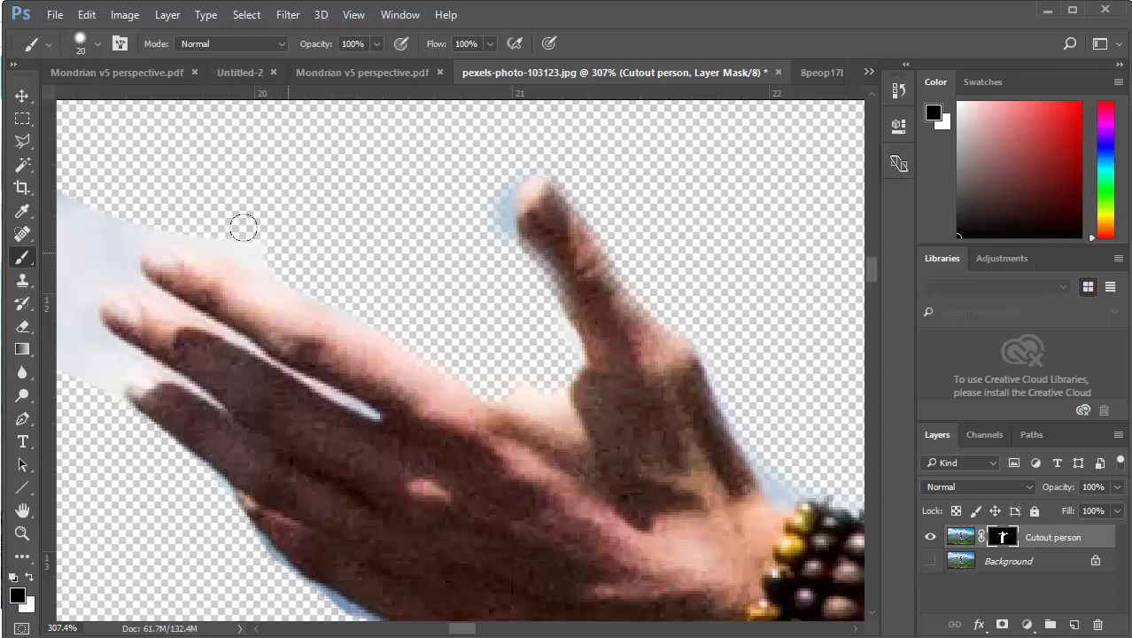
{"action": "left_click_drag", "start_coordinate": [485, 215], "coordinate": [486, 190]}
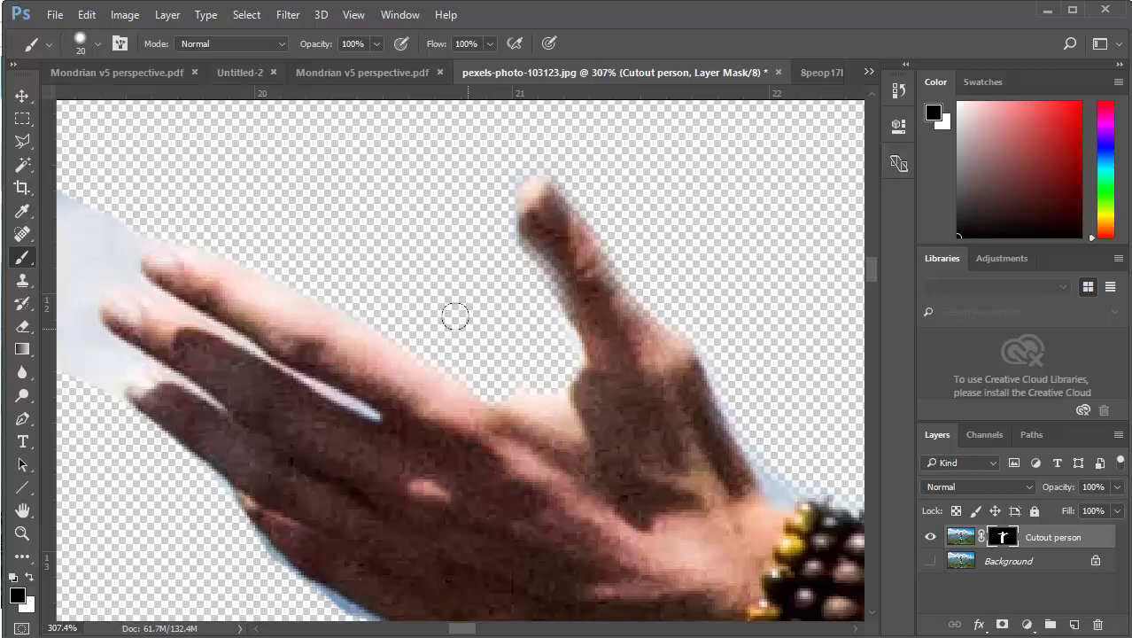
Paint black on the mask to hide the patch of sky beyond the left-side hand's fingertips
{"action": "scroll", "coordinate": [454, 316], "scroll_direction": "down", "scroll_amount": 3}
{"action": "scroll", "coordinate": [250, 261], "scroll_direction": "up", "scroll_amount": 2}
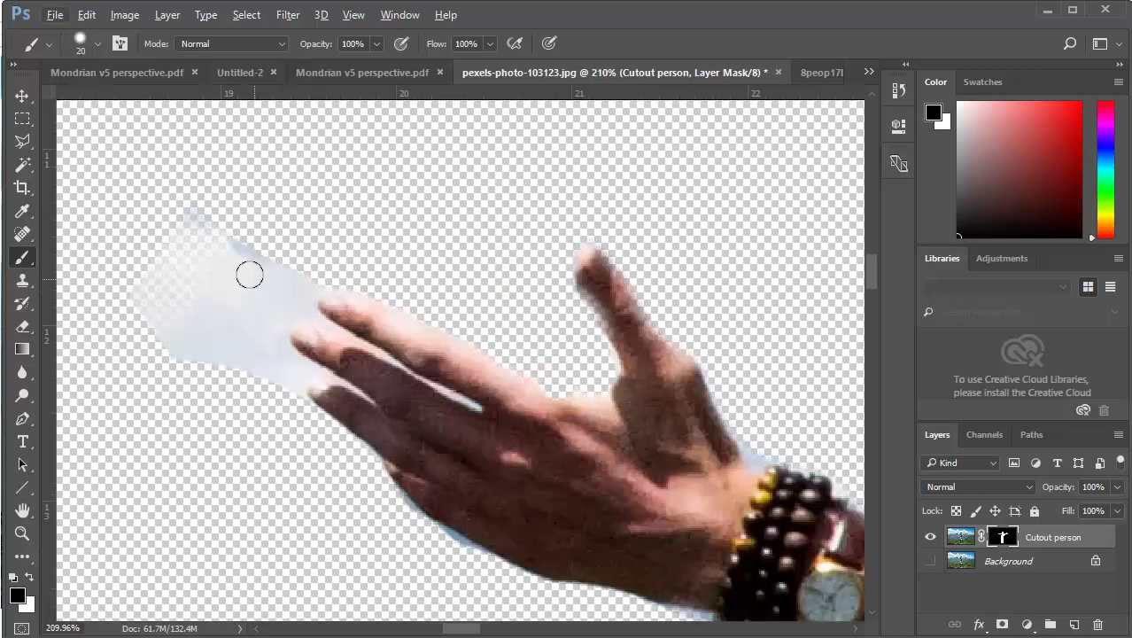
{"action": "mouse_move", "coordinate": [309, 267]}
{"action": "left_mouse_down"}
{"action": "mouse_move", "coordinate": [272, 300]}
{"action": "mouse_move", "coordinate": [283, 317]}
{"action": "mouse_move", "coordinate": [292, 275]}
{"action": "mouse_move", "coordinate": [296, 302]}
{"action": "mouse_move", "coordinate": [168, 208]}
{"action": "mouse_move", "coordinate": [254, 298]}
{"action": "mouse_move", "coordinate": [158, 250]}
{"action": "mouse_move", "coordinate": [258, 321]}
{"action": "mouse_move", "coordinate": [269, 343]}
{"action": "mouse_move", "coordinate": [259, 352]}
{"action": "mouse_move", "coordinate": [287, 373]}
{"action": "mouse_move", "coordinate": [209, 342]}
{"action": "mouse_move", "coordinate": [163, 282]}
{"action": "mouse_move", "coordinate": [252, 345]}
{"action": "mouse_move", "coordinate": [143, 278]}
{"action": "mouse_move", "coordinate": [173, 352]}
{"action": "mouse_move", "coordinate": [142, 279]}
{"action": "left_mouse_up"}
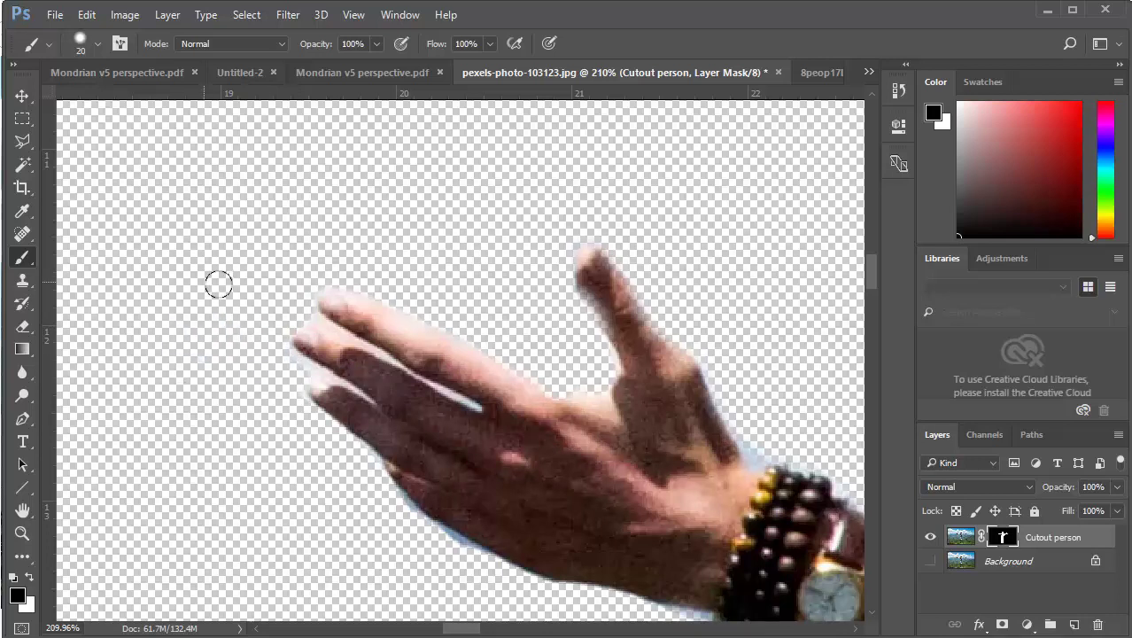
{"action": "scroll", "coordinate": [248, 281], "scroll_direction": "up", "scroll_amount": 3}
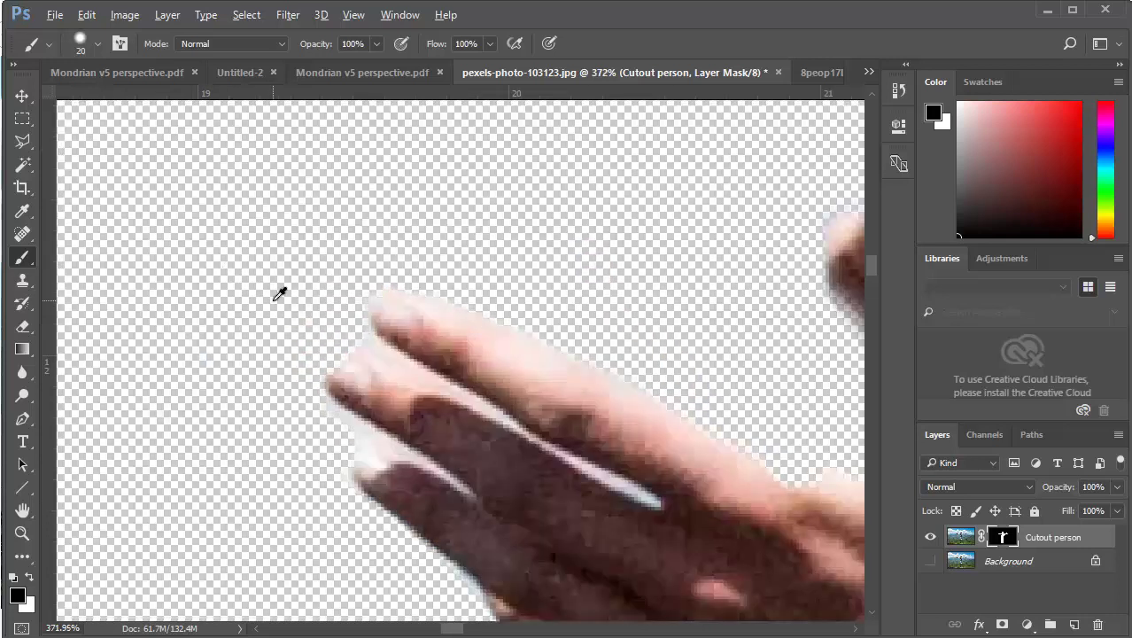
Reduce the brush to 7 px and paint black on the mask in the gap between the two upper fingertips
{"action": "key", "text": "bracketleft"}
{"action": "key", "text": "bracketleft"}
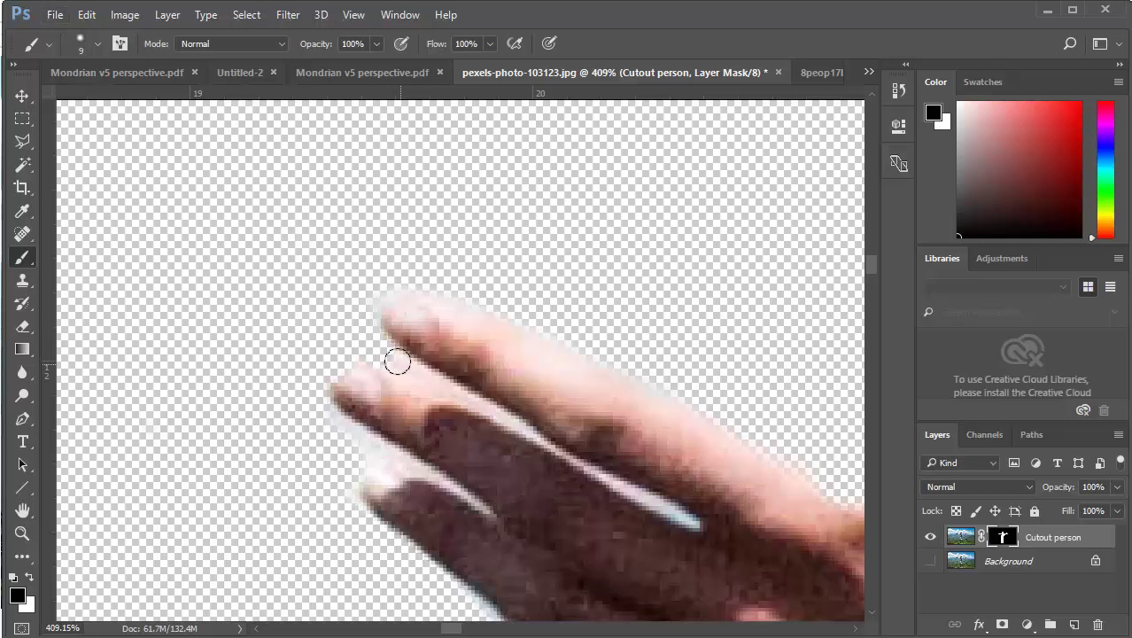
{"action": "key", "text": "bracketleft"}
{"action": "key", "text": "bracketleft"}
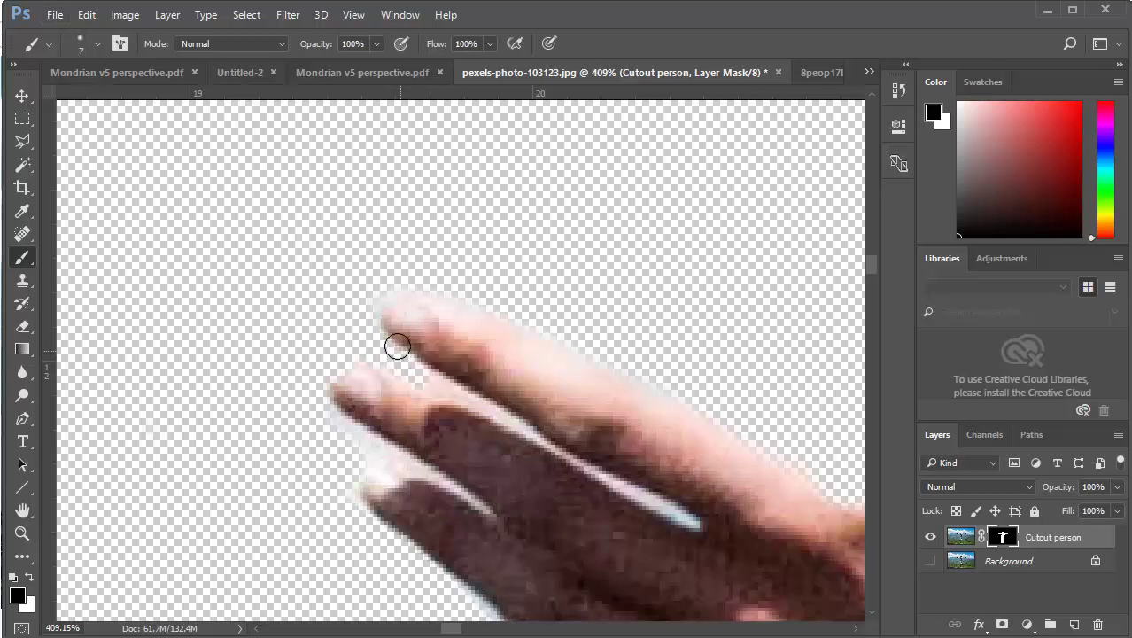
Start saving the document under a new name and choose the 2017 > BD2 Vis Com 3 folder as the destination
{"action": "scroll", "coordinate": [364, 314], "scroll_direction": "down", "scroll_amount": 5}
{"action": "scroll", "coordinate": [397, 249], "scroll_direction": "down", "scroll_amount": 4}
{"action": "scroll", "coordinate": [606, 294], "scroll_direction": "up", "scroll_amount": 1}
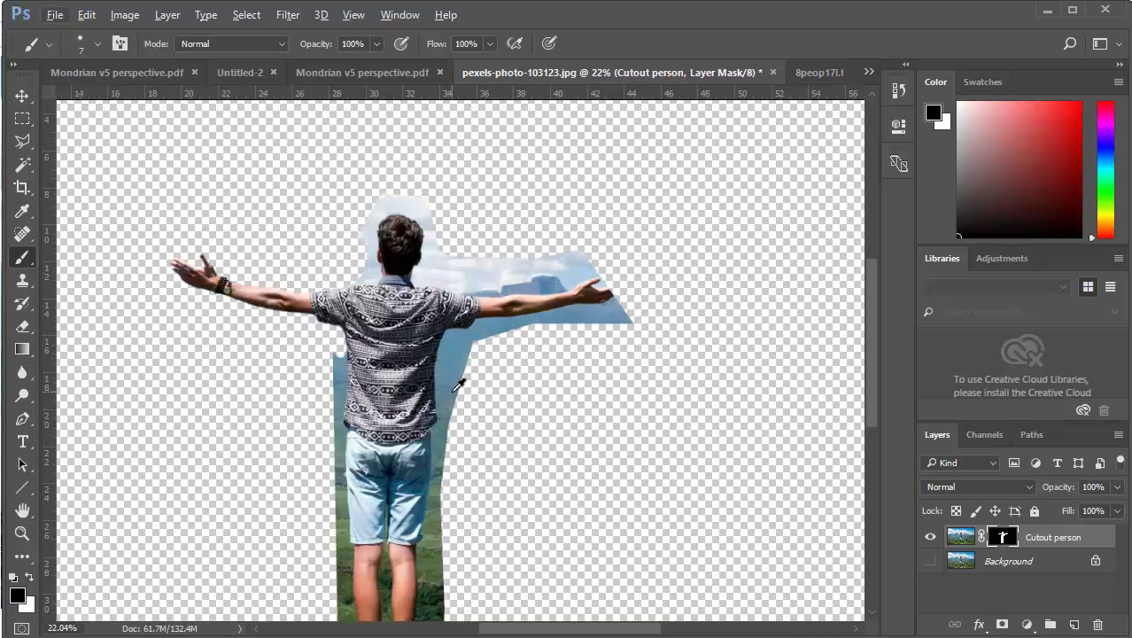
{"action": "scroll", "coordinate": [401, 324], "scroll_direction": "down", "scroll_amount": 2}
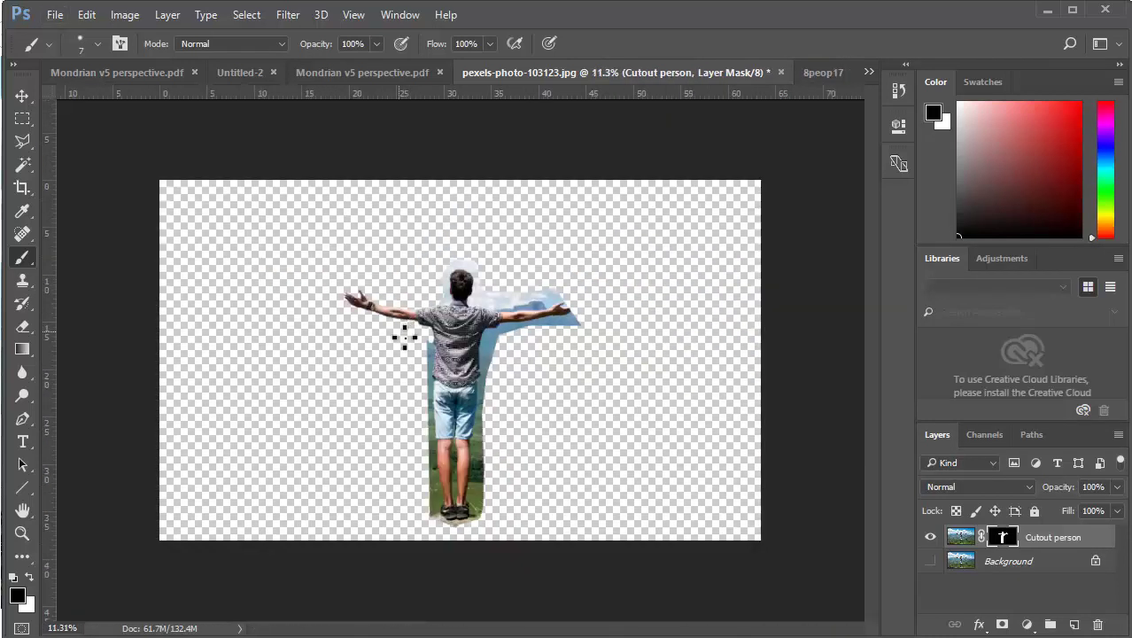
{"action": "left_click", "coordinate": [55, 15]}
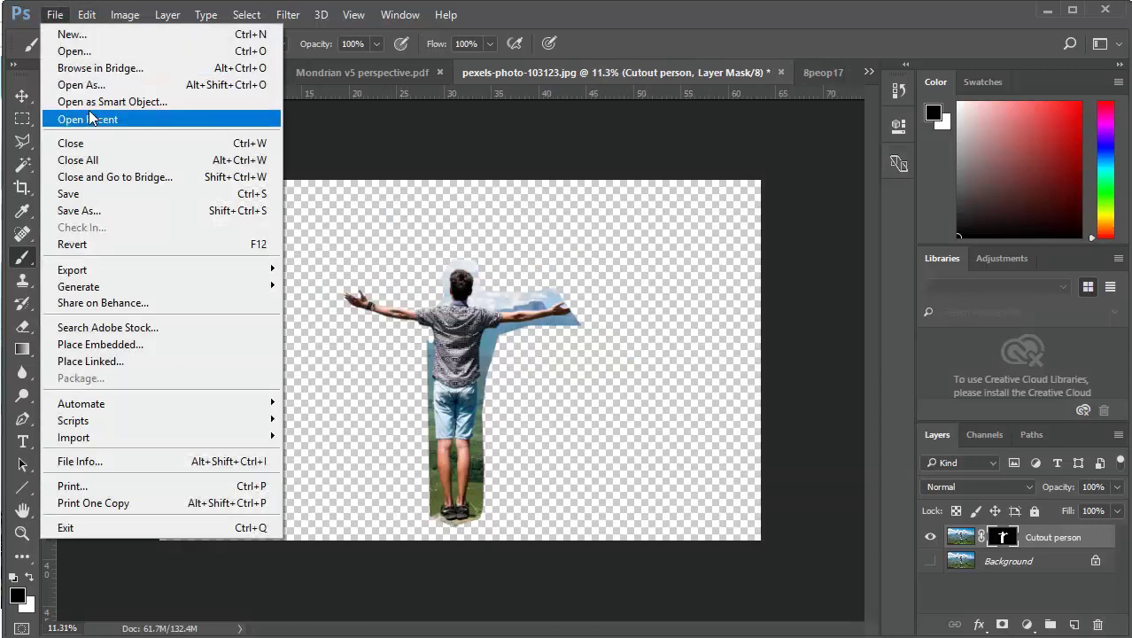
{"action": "left_click", "coordinate": [106, 210]}
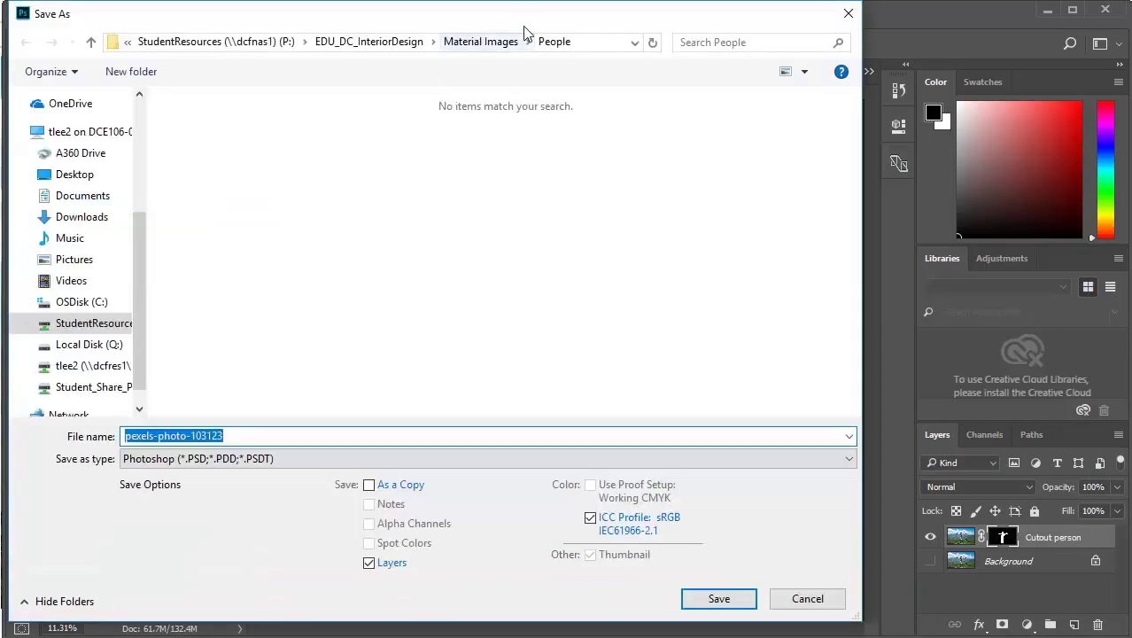
{"action": "left_click", "coordinate": [88, 366]}
{"action": "double_click", "coordinate": [206, 271]}
{"action": "double_click", "coordinate": [213, 123]}
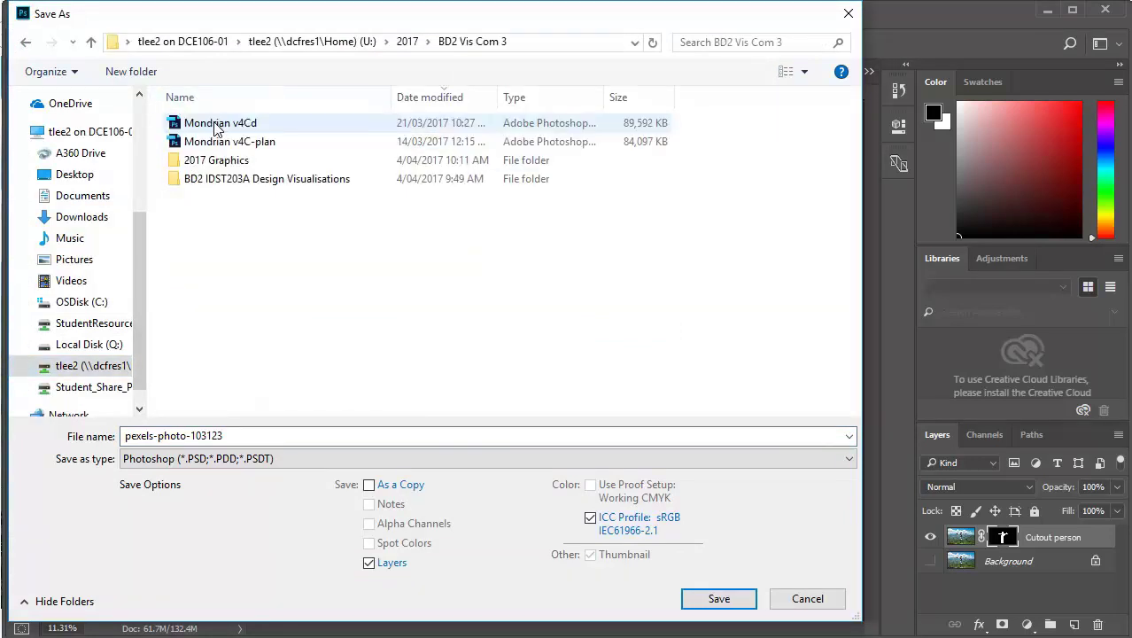
Name the file person-arms-out and save it in Photoshop format with layers and Maximize Compatibility
{"action": "left_click", "coordinate": [271, 435]}
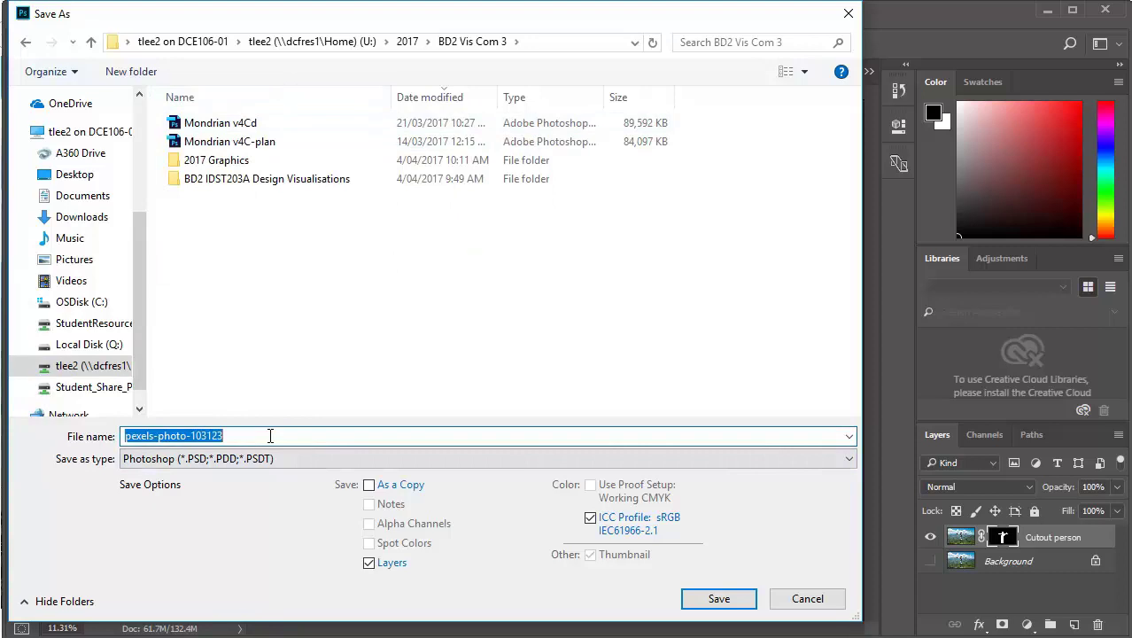
{"action": "type", "text": "person-arms-out"}
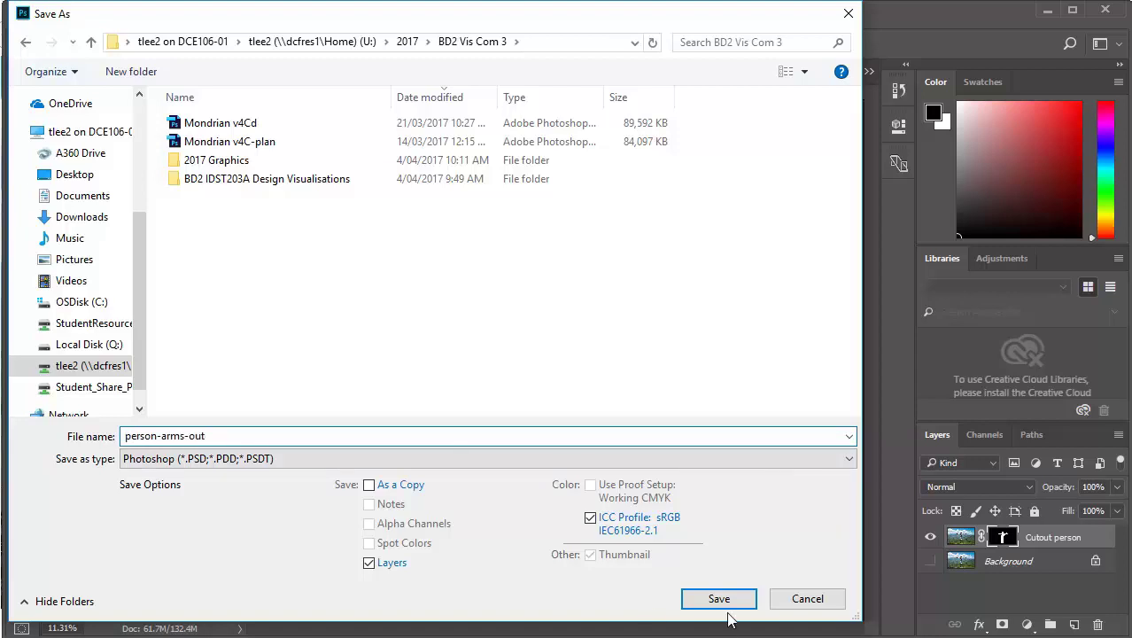
{"action": "left_click", "coordinate": [724, 608]}
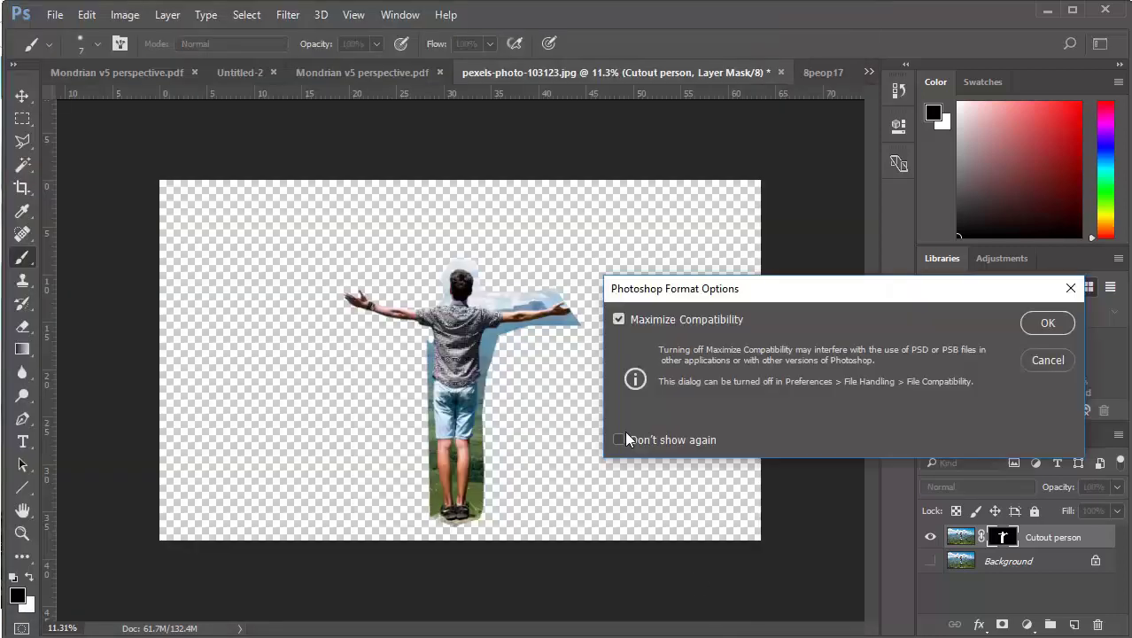
{"action": "left_click", "coordinate": [1038, 326]}
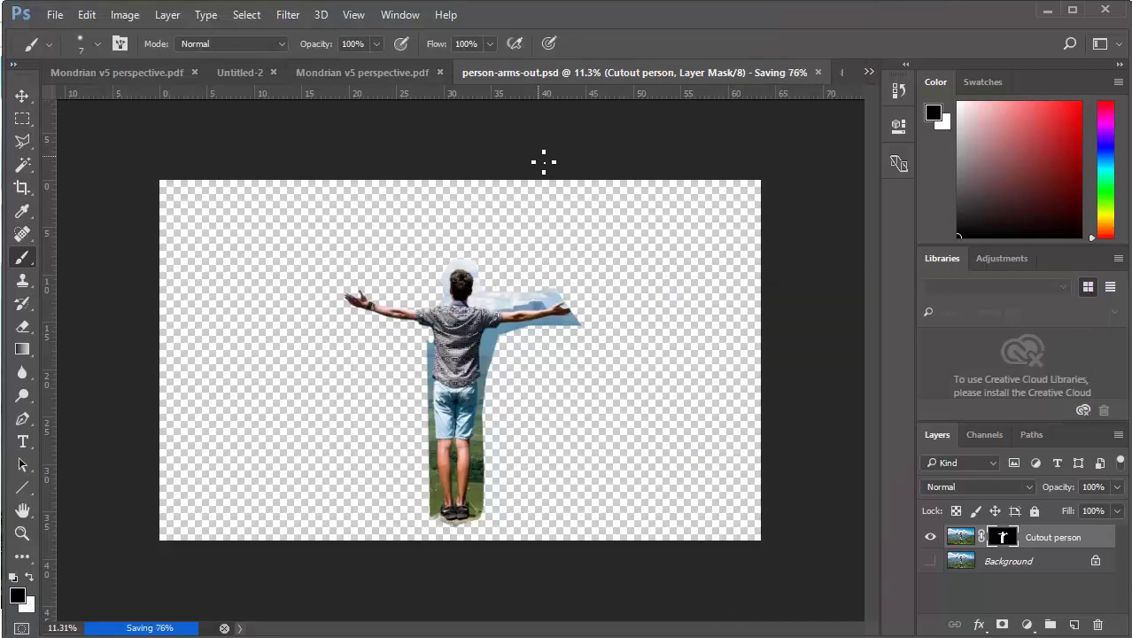
Save a PNG copy as person-arms-out with Smallest / Slow compression and no interlacing
{"action": "left_click", "coordinate": [55, 14]}
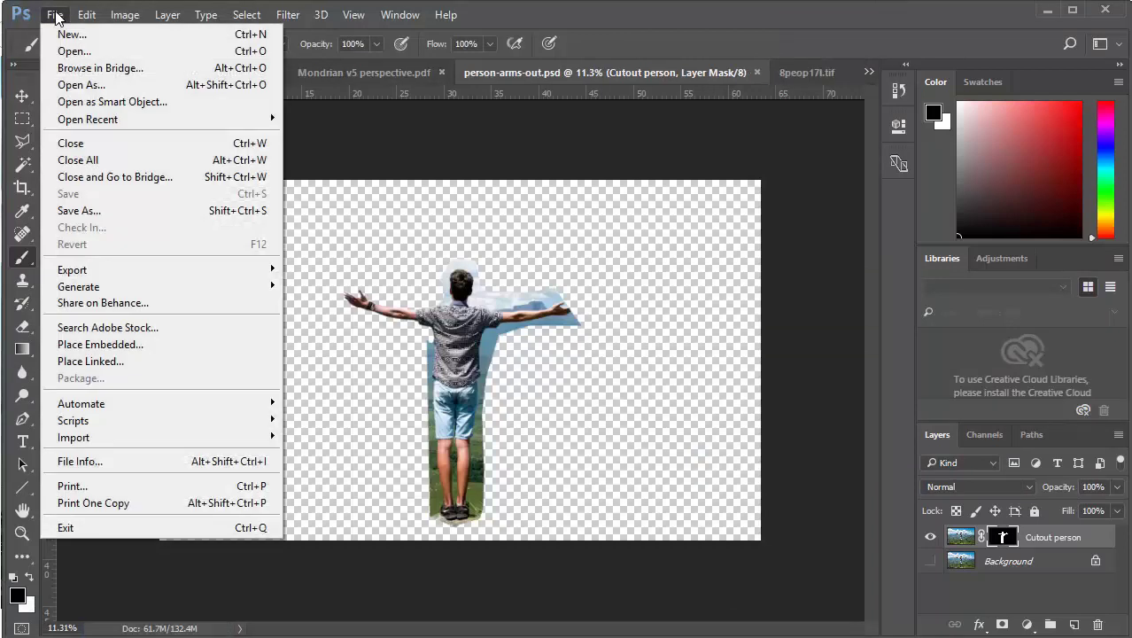
{"action": "left_click", "coordinate": [88, 210]}
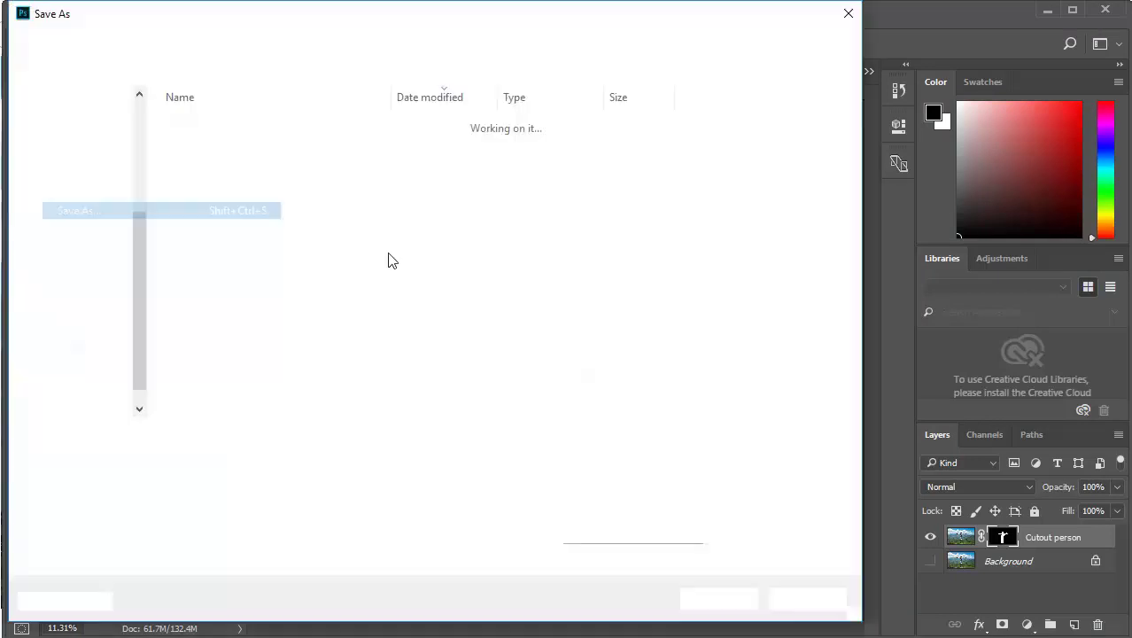
{"action": "left_click", "coordinate": [391, 457]}
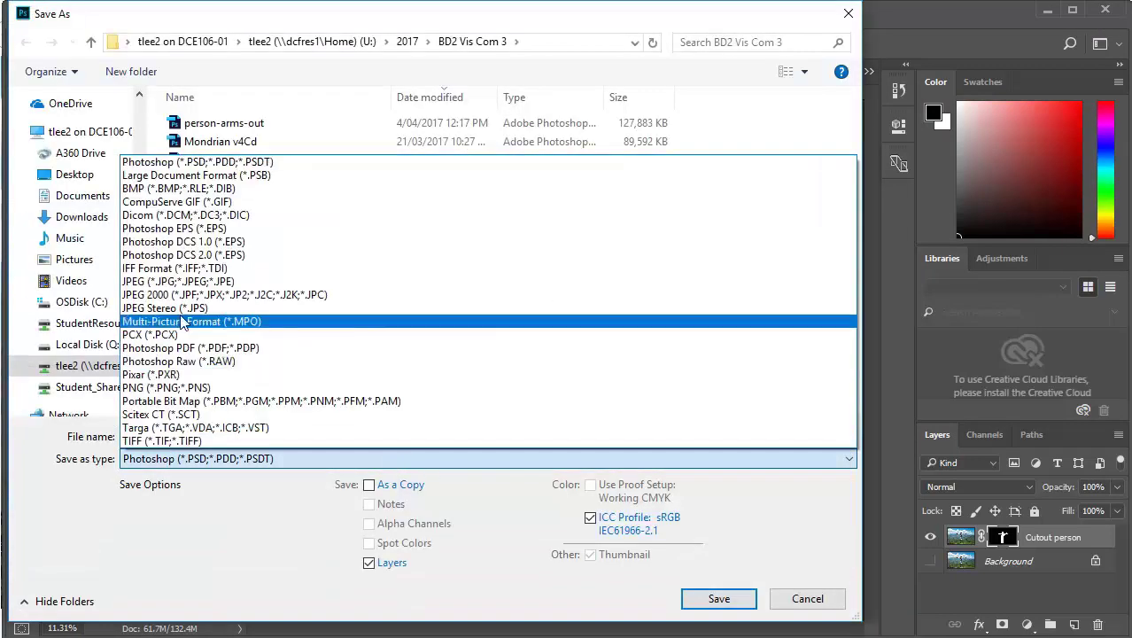
{"action": "left_click", "coordinate": [193, 388]}
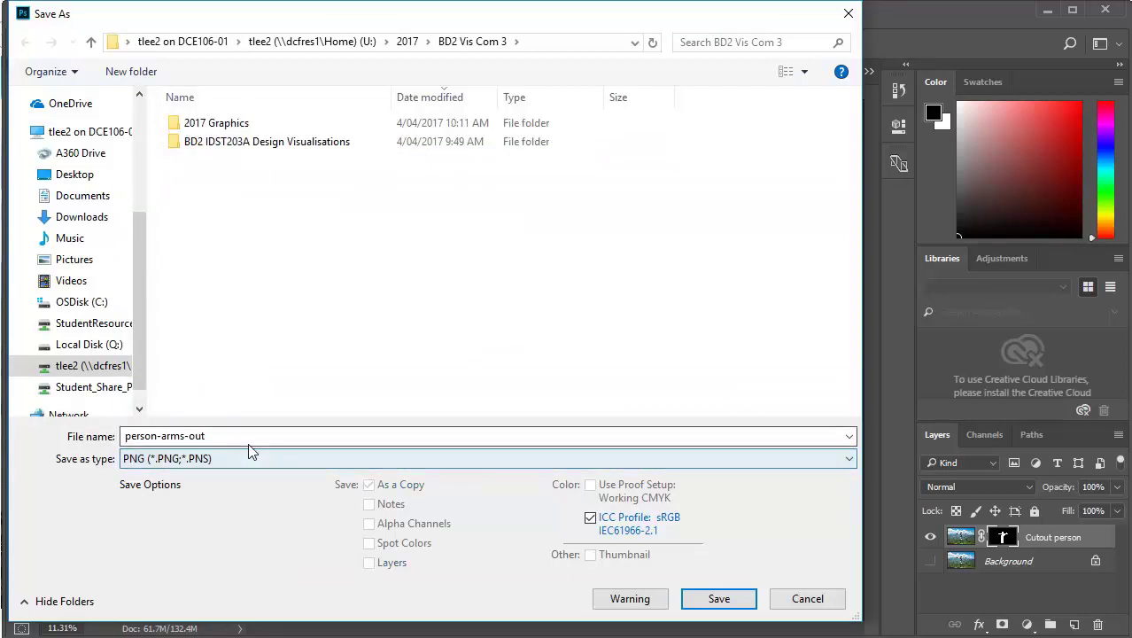
{"action": "left_click", "coordinate": [745, 604]}
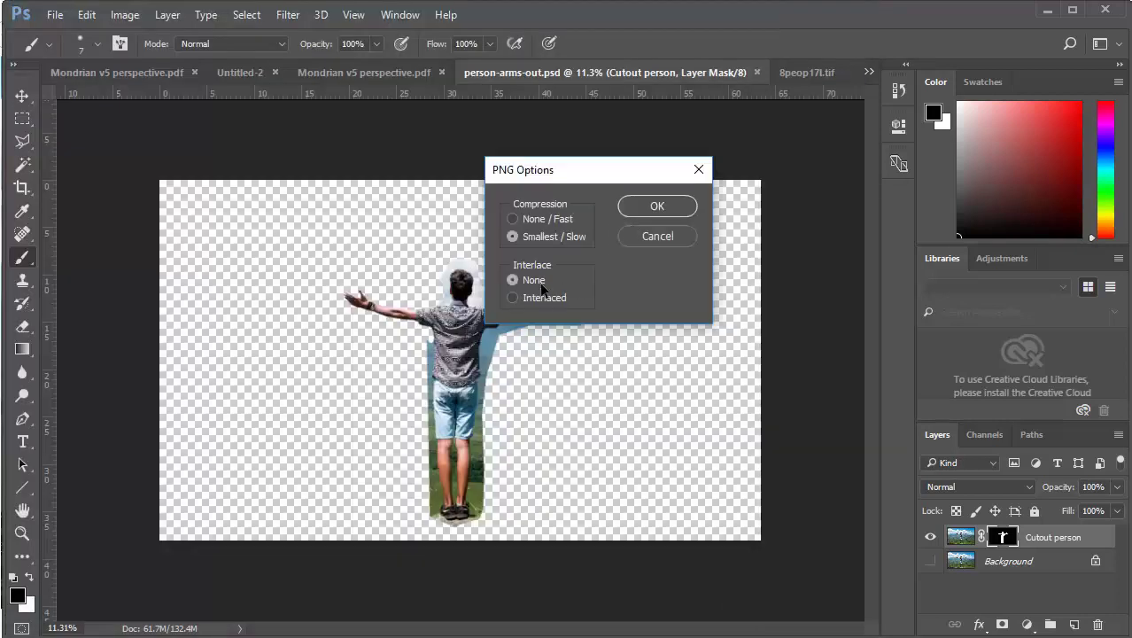
{"action": "left_click", "coordinate": [657, 207]}
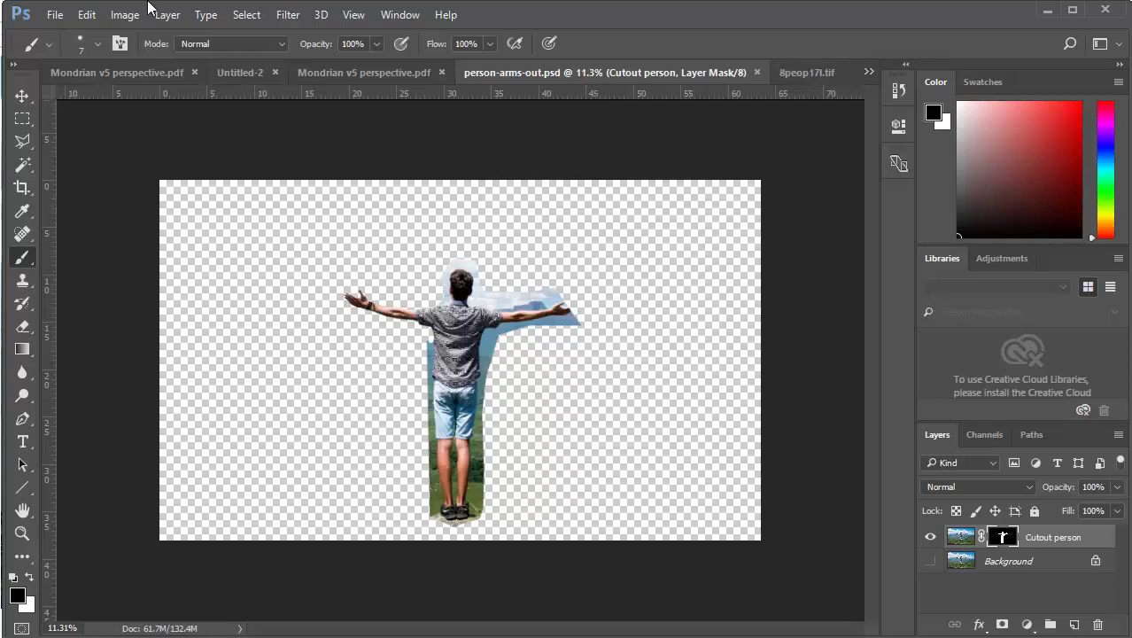
Open the PNG version of person-arms-out from the BD2 Vis Com 3 folder
{"action": "left_click", "coordinate": [54, 14]}
{"action": "left_click", "coordinate": [83, 51]}
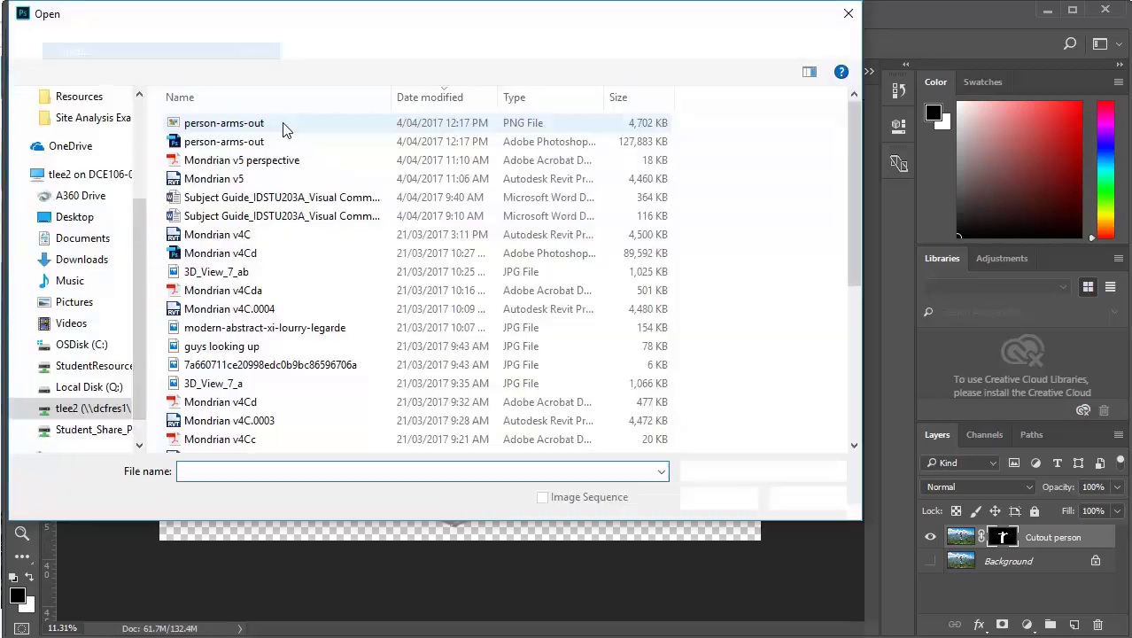
{"action": "left_click", "coordinate": [213, 146]}
{"action": "left_click", "coordinate": [212, 123]}
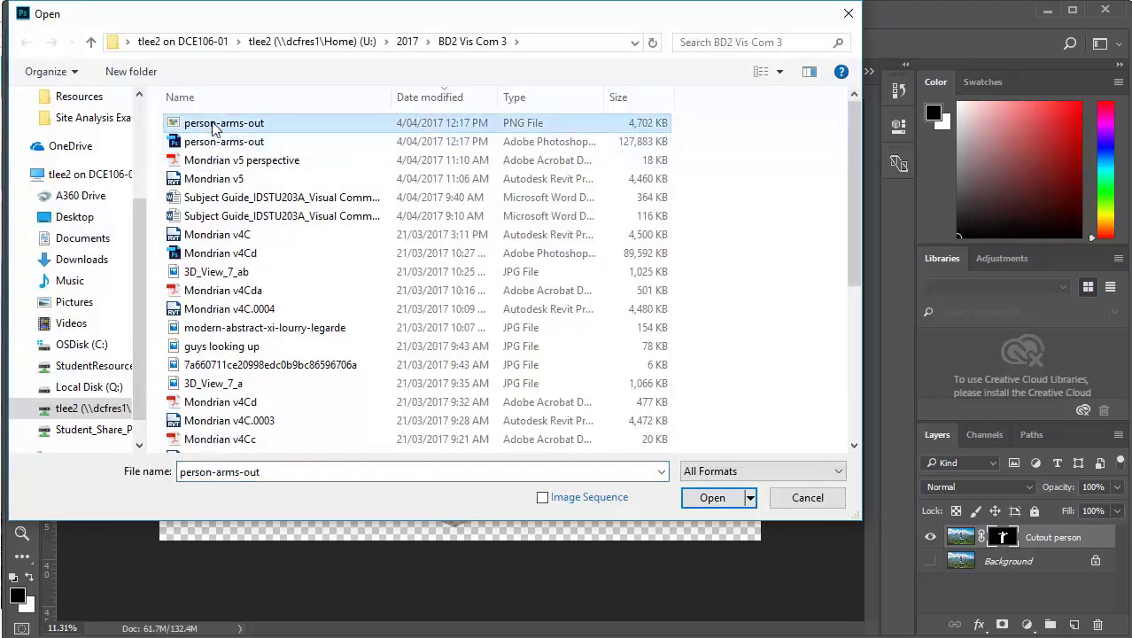
{"action": "double_click", "coordinate": [213, 127]}
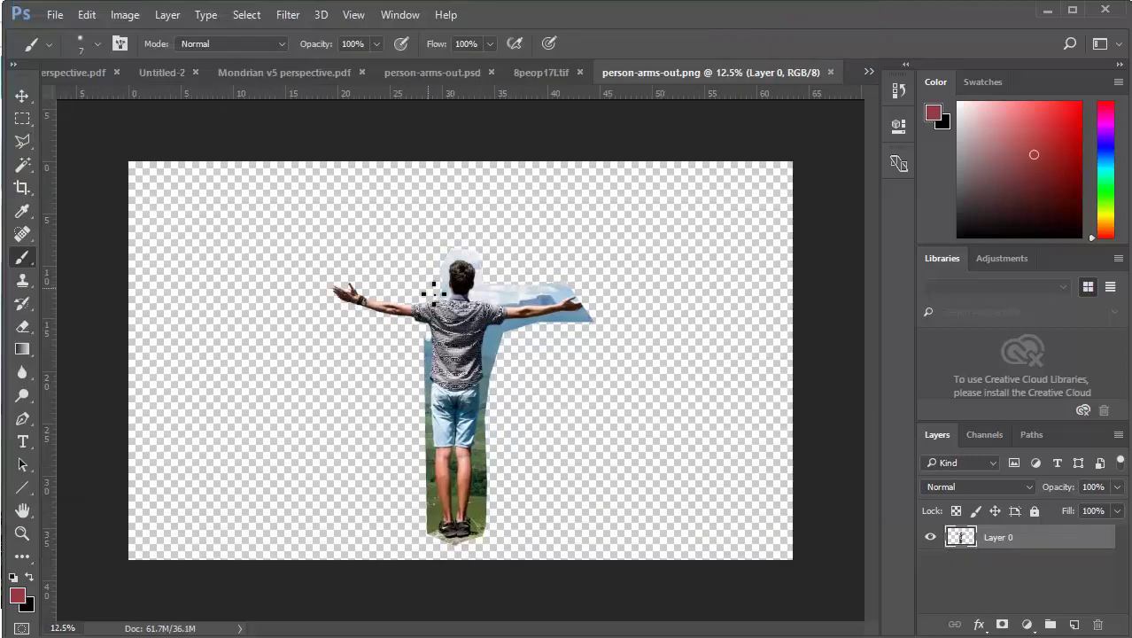
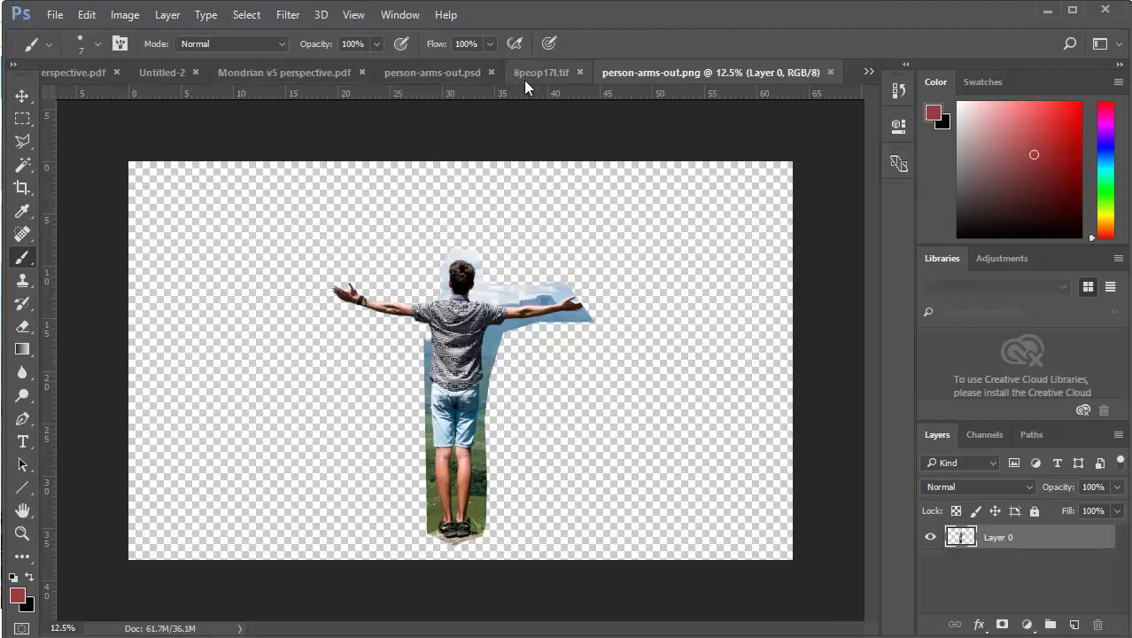
Try applying the layer mask permanently to the Cutout person layer in person-arms-out.psd and undo it
{"action": "left_click", "coordinate": [428, 71]}
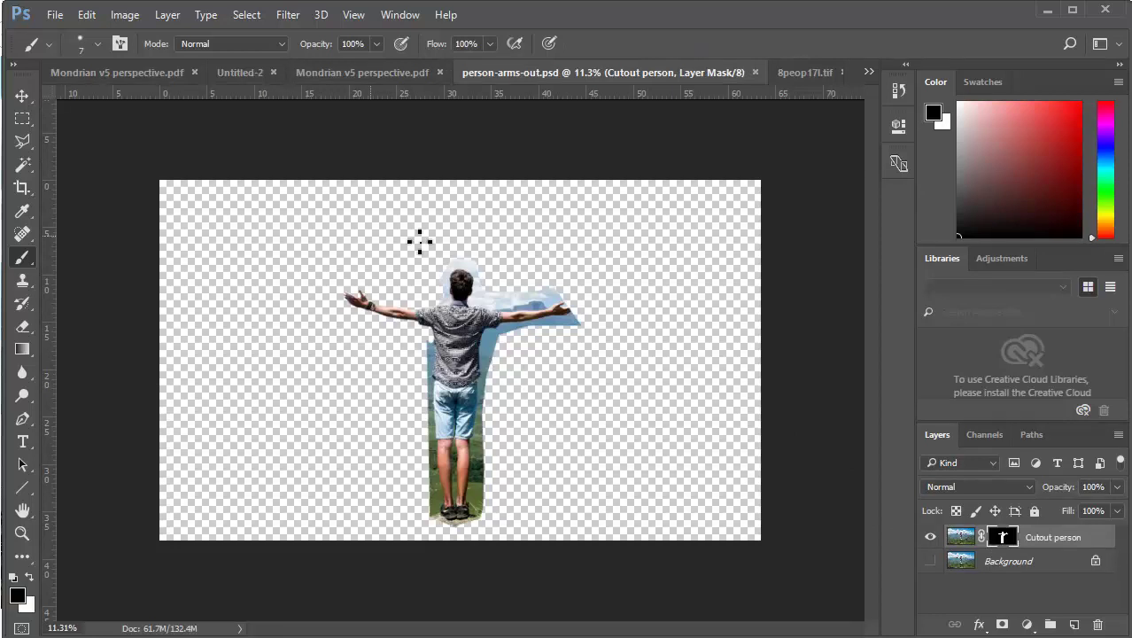
{"action": "right_click", "coordinate": [1001, 540]}
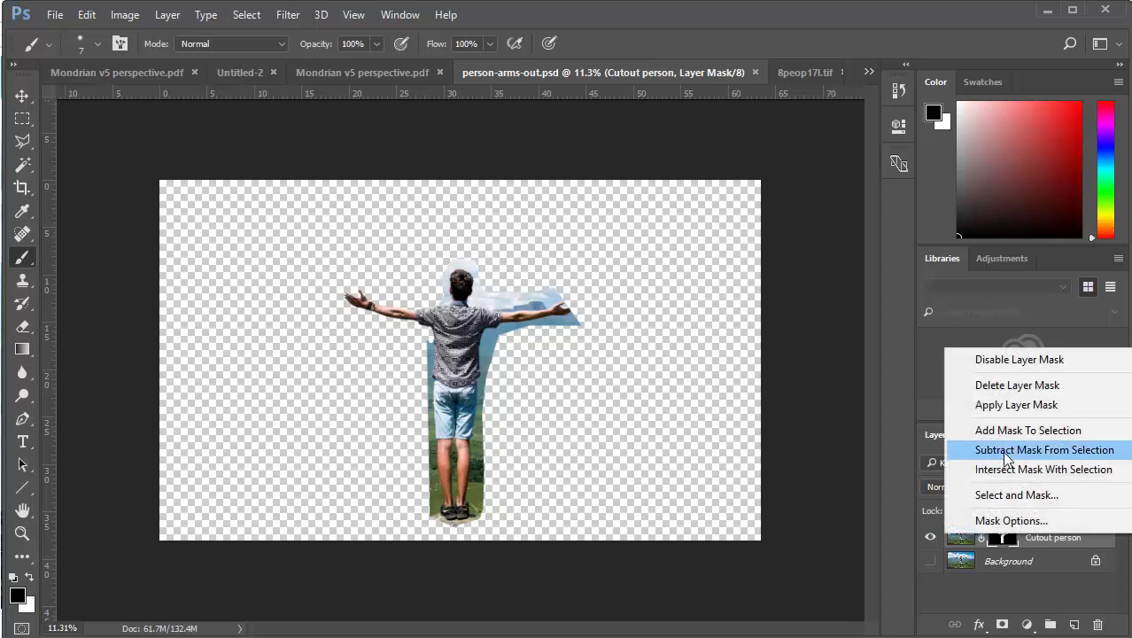
{"action": "left_click", "coordinate": [1007, 406]}
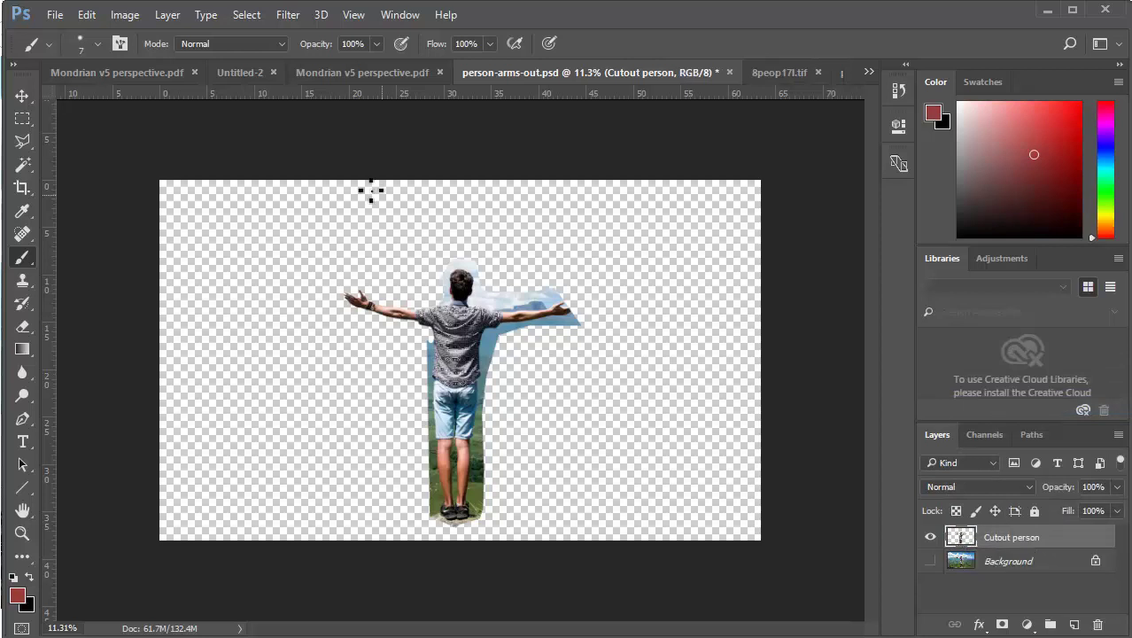
{"action": "left_click", "coordinate": [86, 18]}
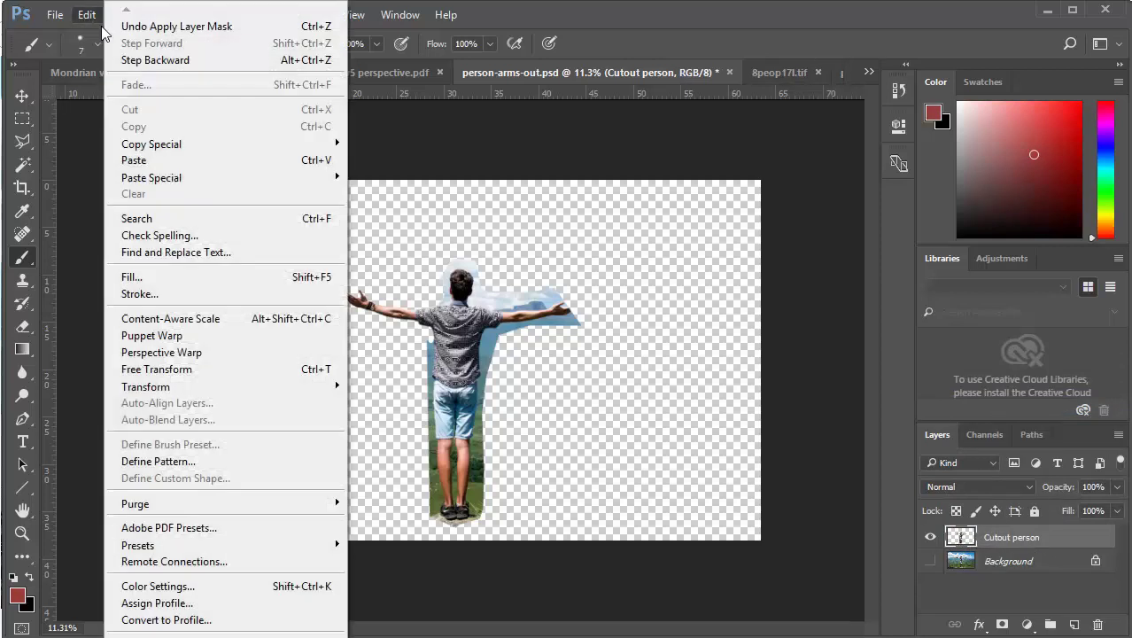
{"action": "left_click", "coordinate": [131, 29]}
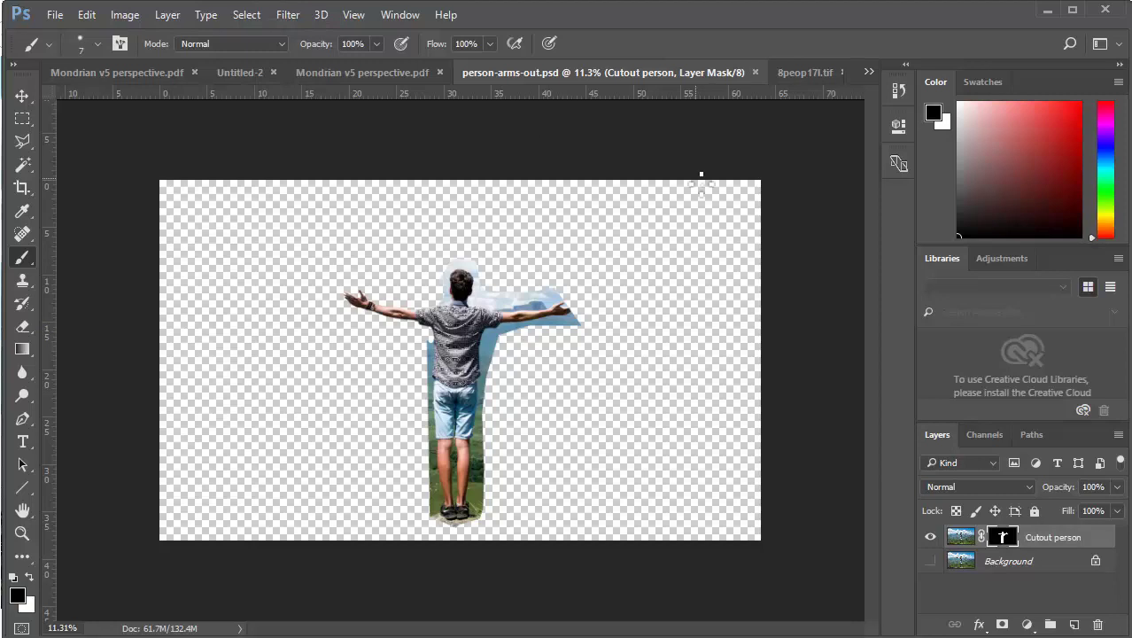
Close the 8peop17l.tif document, check person-arms-out.png and return to person-arms-out.psd
{"action": "left_click", "coordinate": [785, 72]}
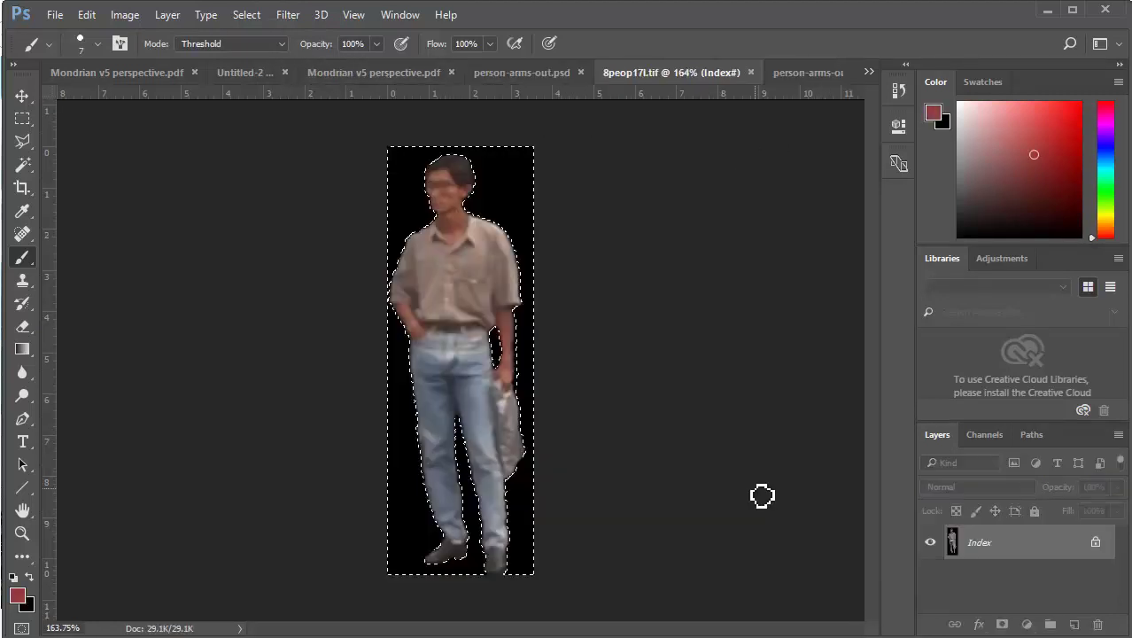
{"action": "left_click", "coordinate": [751, 71]}
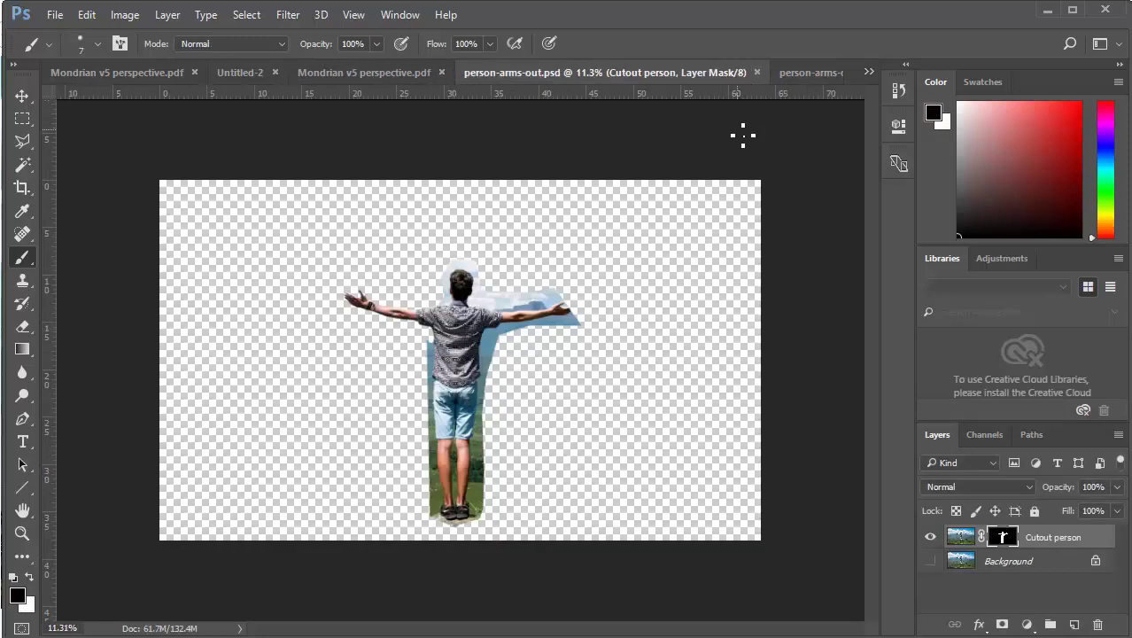
{"action": "left_click", "coordinate": [789, 72]}
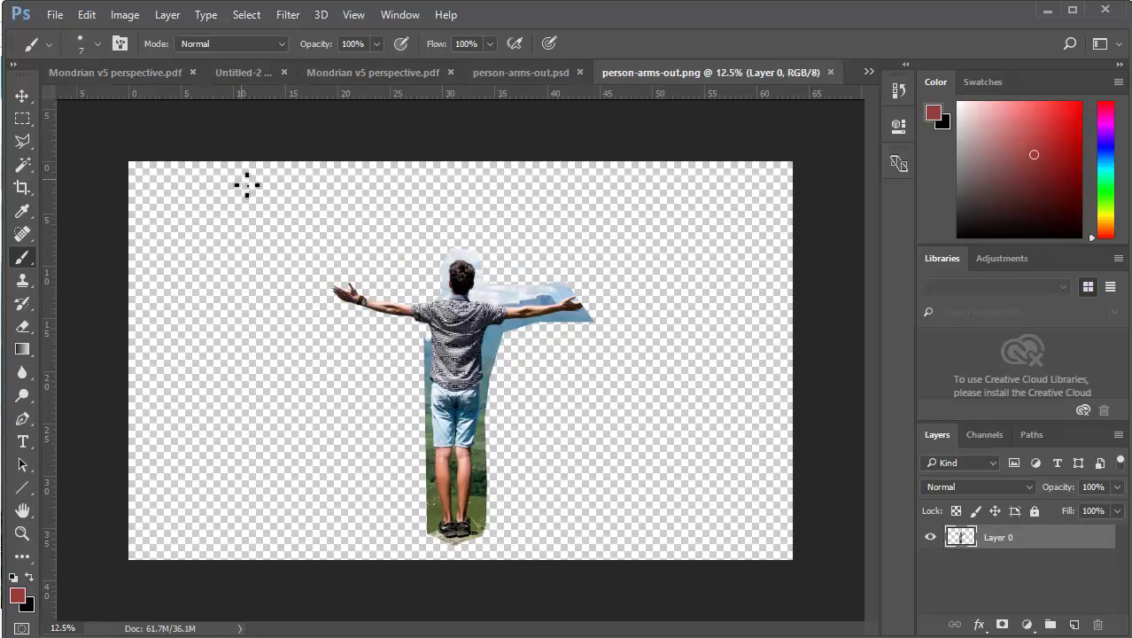
{"action": "left_click", "coordinate": [512, 74]}
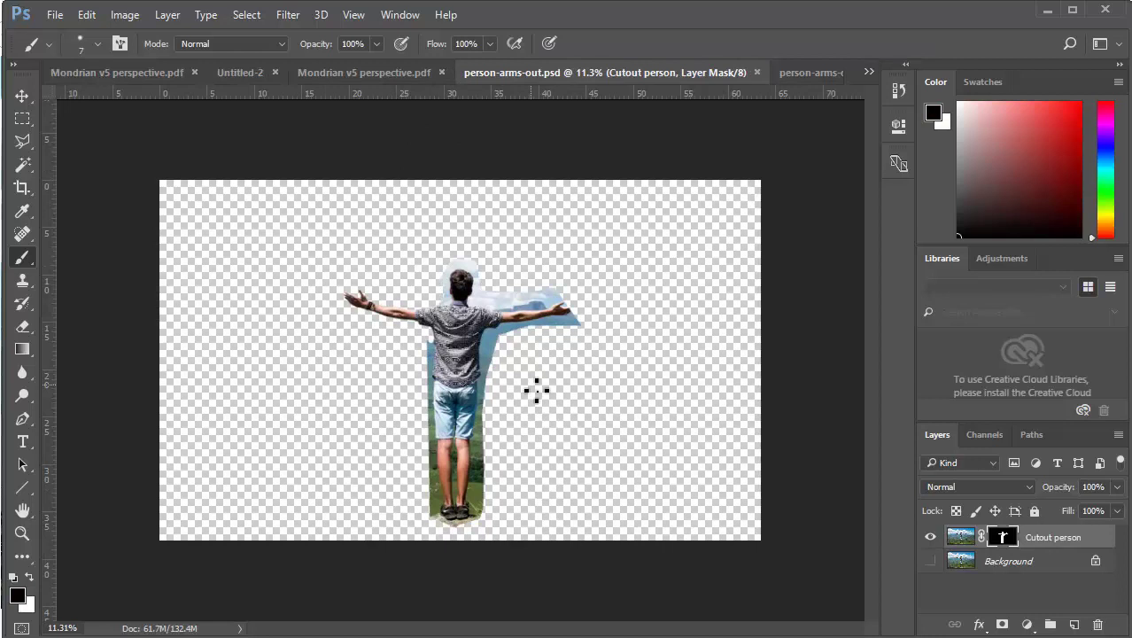
Enlarge the brush to 150 px and paint black on the mask along both outer sides of the man's torso and legs
{"action": "scroll", "coordinate": [438, 380], "scroll_direction": "up", "scroll_amount": 5}
{"action": "scroll", "coordinate": [435, 378], "scroll_direction": "down", "scroll_amount": 3}
{"action": "left_click", "coordinate": [25, 166]}
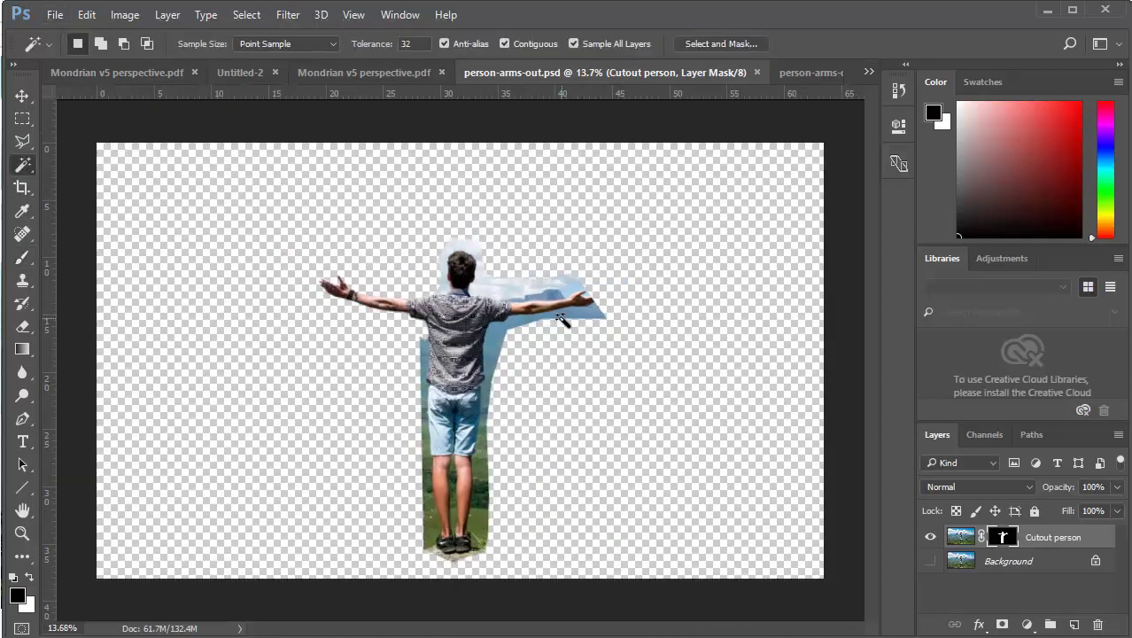
{"action": "left_click", "coordinate": [22, 257]}
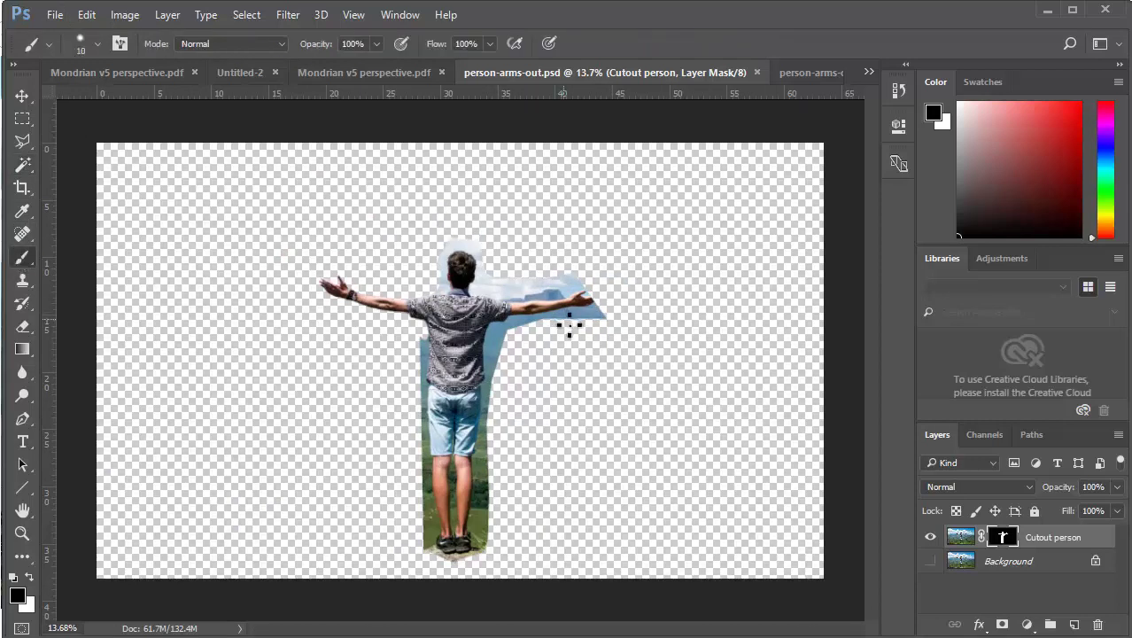
{"action": "key", "text": "bracketright"}
{"action": "key", "text": "bracketright"}
{"action": "key", "text": "bracketright"}
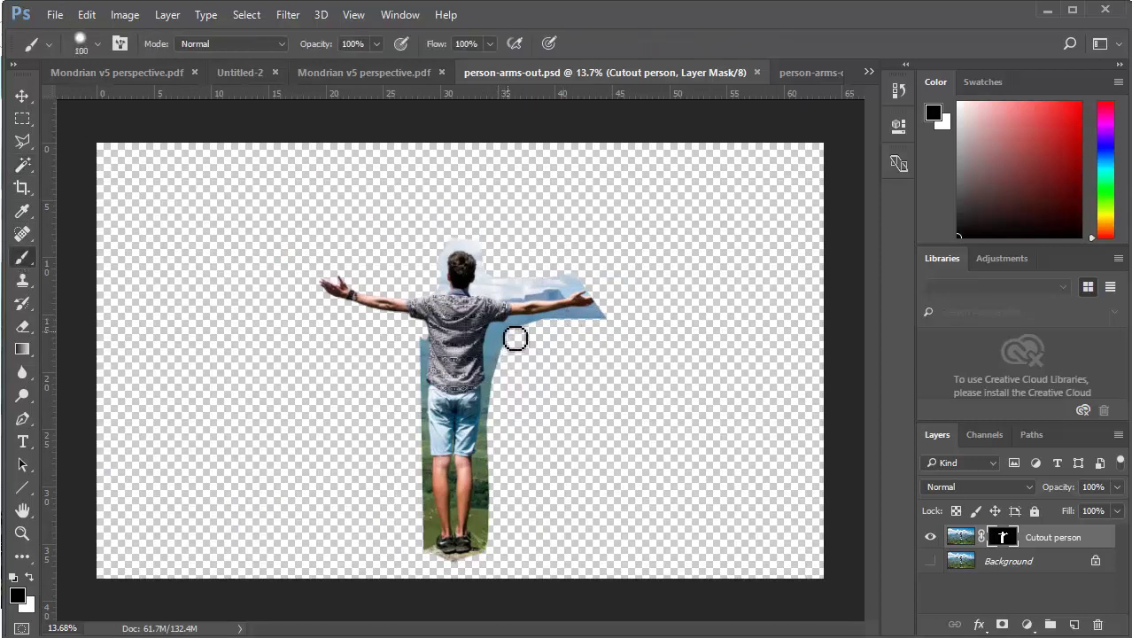
{"action": "mouse_move", "coordinate": [507, 341]}
{"action": "left_mouse_down"}
{"action": "mouse_move", "coordinate": [498, 375]}
{"action": "mouse_move", "coordinate": [503, 334]}
{"action": "mouse_move", "coordinate": [495, 364]}
{"action": "mouse_move", "coordinate": [486, 558]}
{"action": "left_mouse_up"}
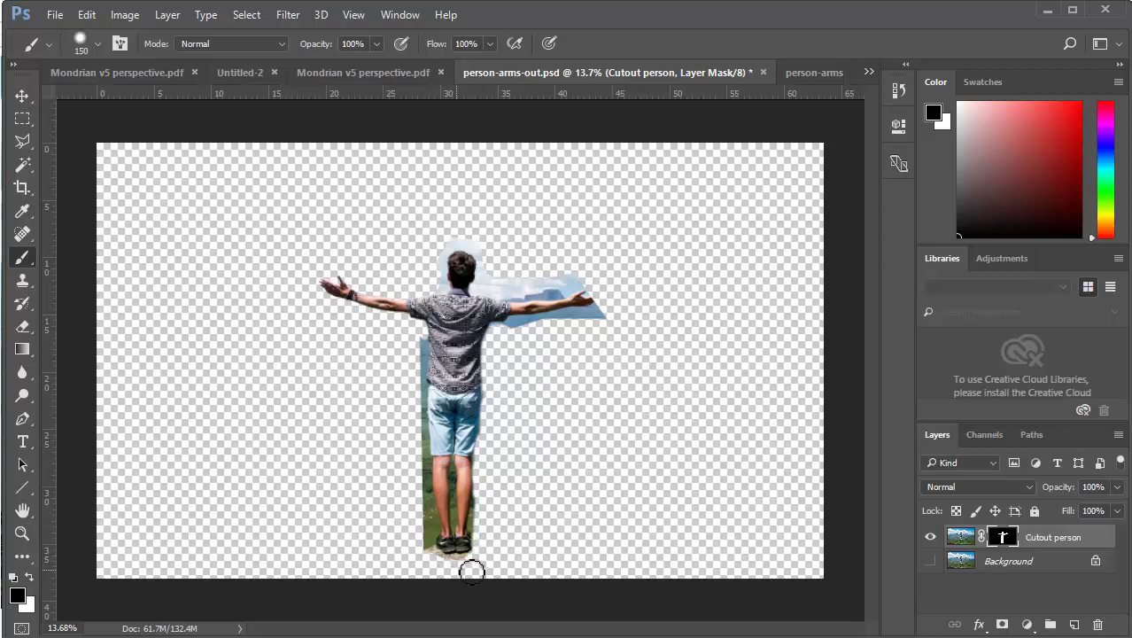
{"action": "mouse_move", "coordinate": [436, 563]}
{"action": "left_mouse_down"}
{"action": "mouse_move", "coordinate": [425, 539]}
{"action": "mouse_move", "coordinate": [422, 346]}
{"action": "left_mouse_up"}
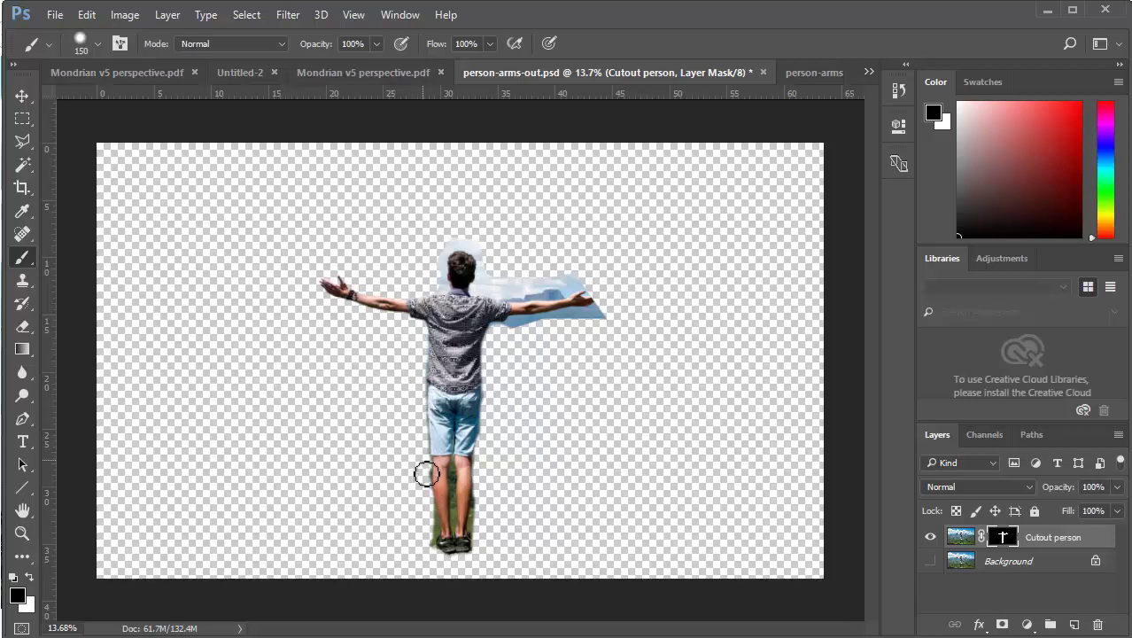
Paint black on the mask around the man's feet, beside his head and above and below his right arm
{"action": "left_click_drag", "start_coordinate": [430, 526], "coordinate": [426, 558]}
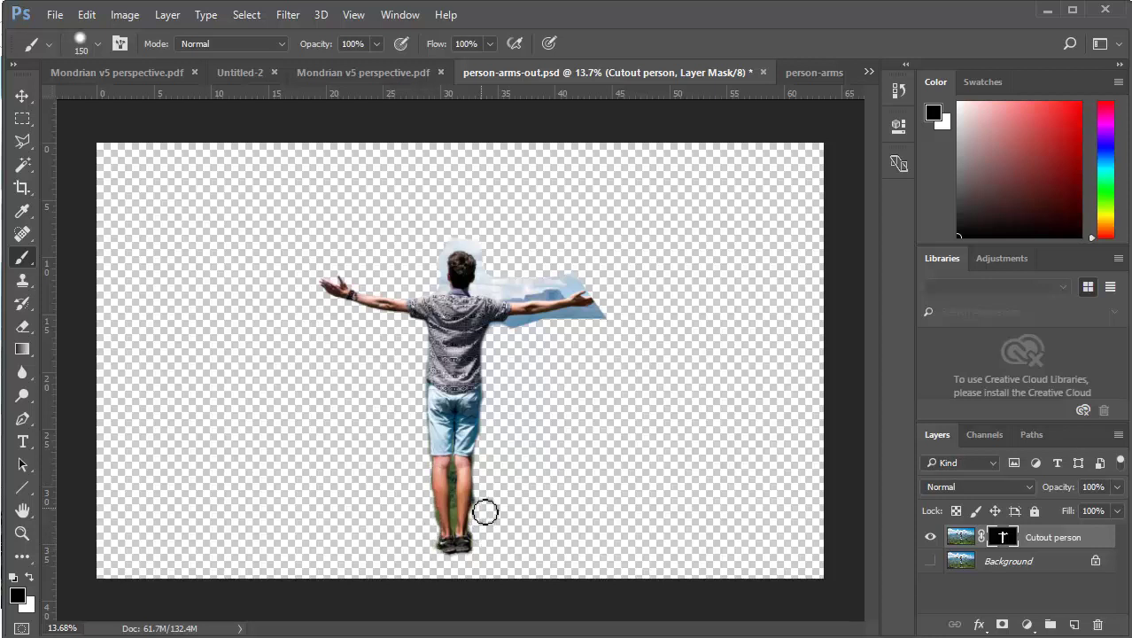
{"action": "mouse_move", "coordinate": [482, 254]}
{"action": "left_mouse_down"}
{"action": "mouse_move", "coordinate": [493, 288]}
{"action": "mouse_move", "coordinate": [584, 278]}
{"action": "mouse_move", "coordinate": [518, 292]}
{"action": "mouse_move", "coordinate": [548, 293]}
{"action": "left_mouse_up"}
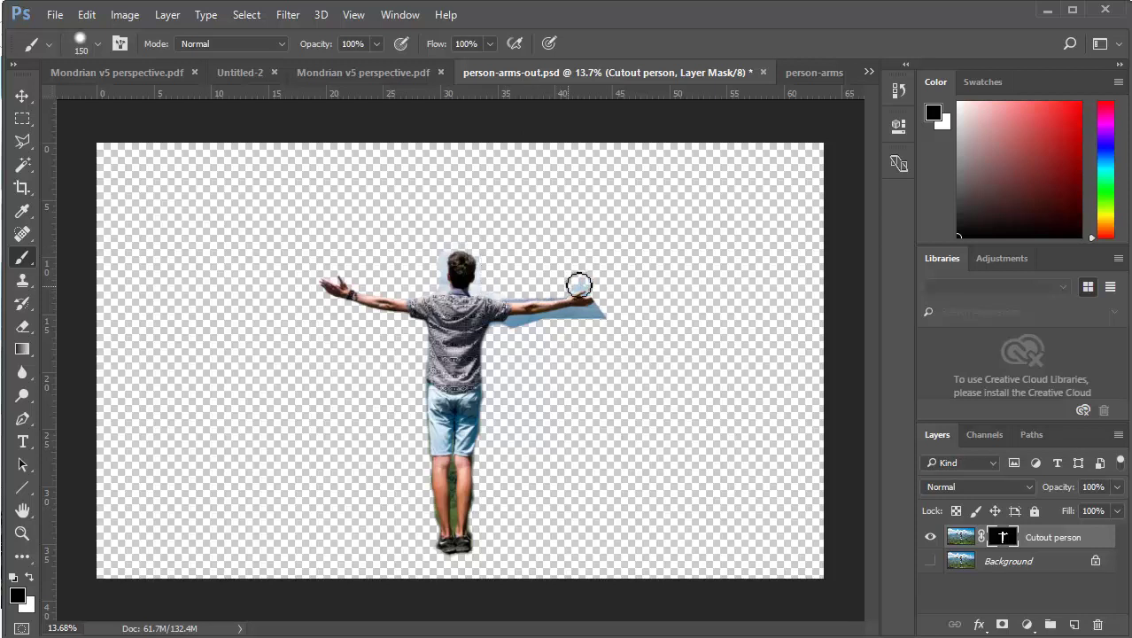
{"action": "mouse_move", "coordinate": [612, 312]}
{"action": "left_mouse_down"}
{"action": "mouse_move", "coordinate": [517, 333]}
{"action": "mouse_move", "coordinate": [551, 325]}
{"action": "left_mouse_up"}
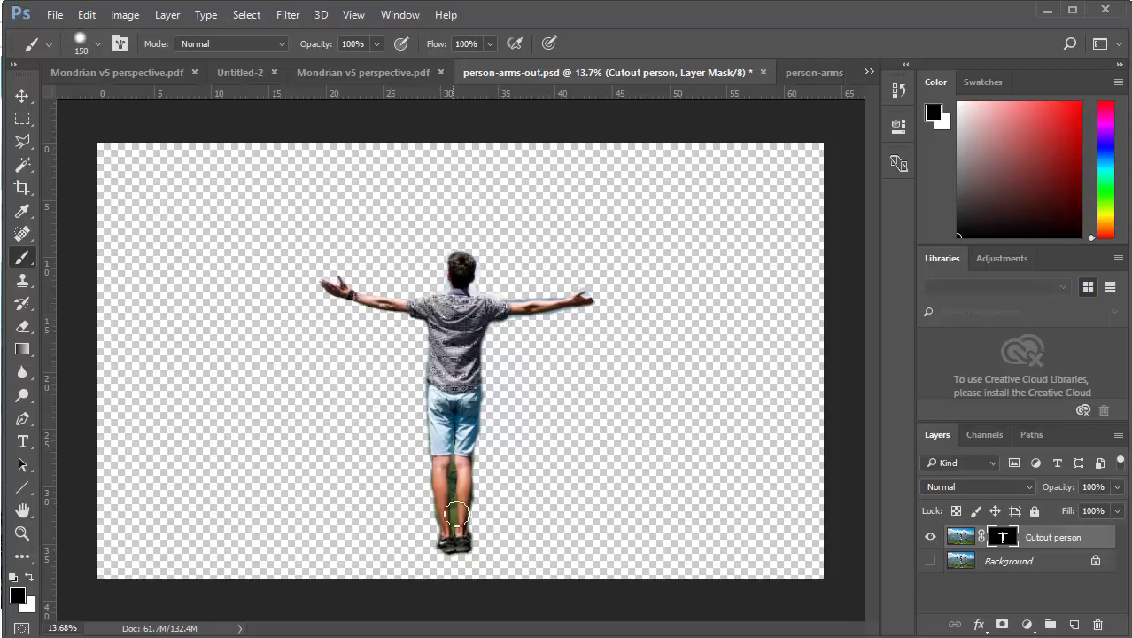
Mask out the grass between the man's legs down to the shoes, reducing the brush to 20 px
{"action": "scroll", "coordinate": [451, 520], "scroll_direction": "up", "scroll_amount": 5}
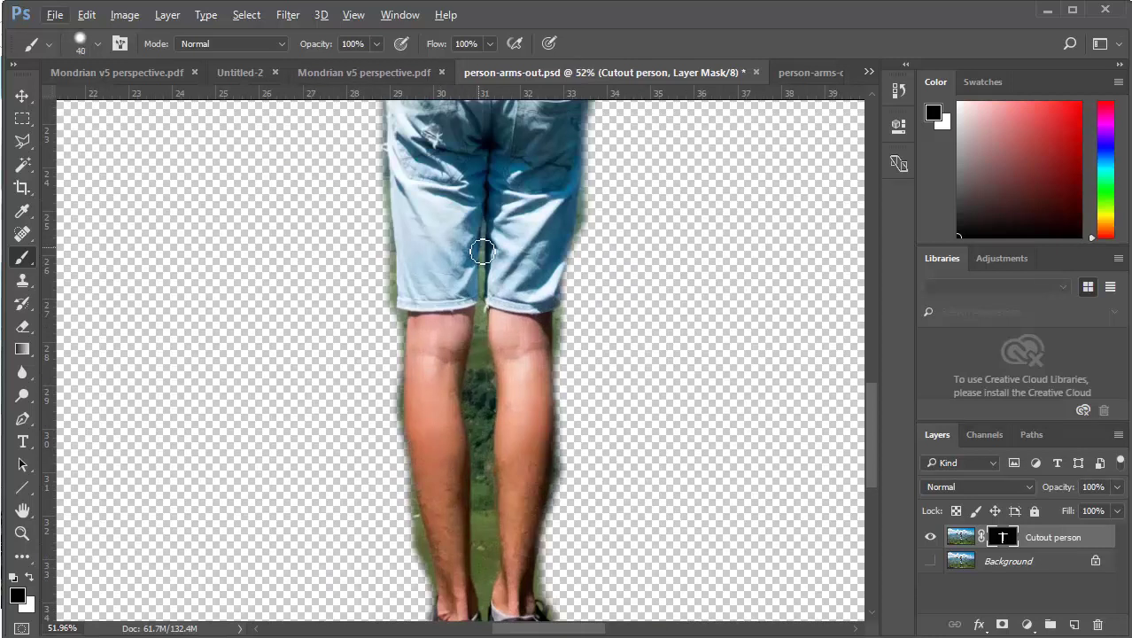
{"action": "mouse_move", "coordinate": [486, 329]}
{"action": "left_mouse_down"}
{"action": "mouse_move", "coordinate": [480, 380]}
{"action": "mouse_move", "coordinate": [495, 413]}
{"action": "mouse_move", "coordinate": [474, 397]}
{"action": "mouse_move", "coordinate": [490, 515]}
{"action": "mouse_move", "coordinate": [490, 425]}
{"action": "mouse_move", "coordinate": [488, 599]}
{"action": "mouse_move", "coordinate": [493, 554]}
{"action": "left_mouse_up"}
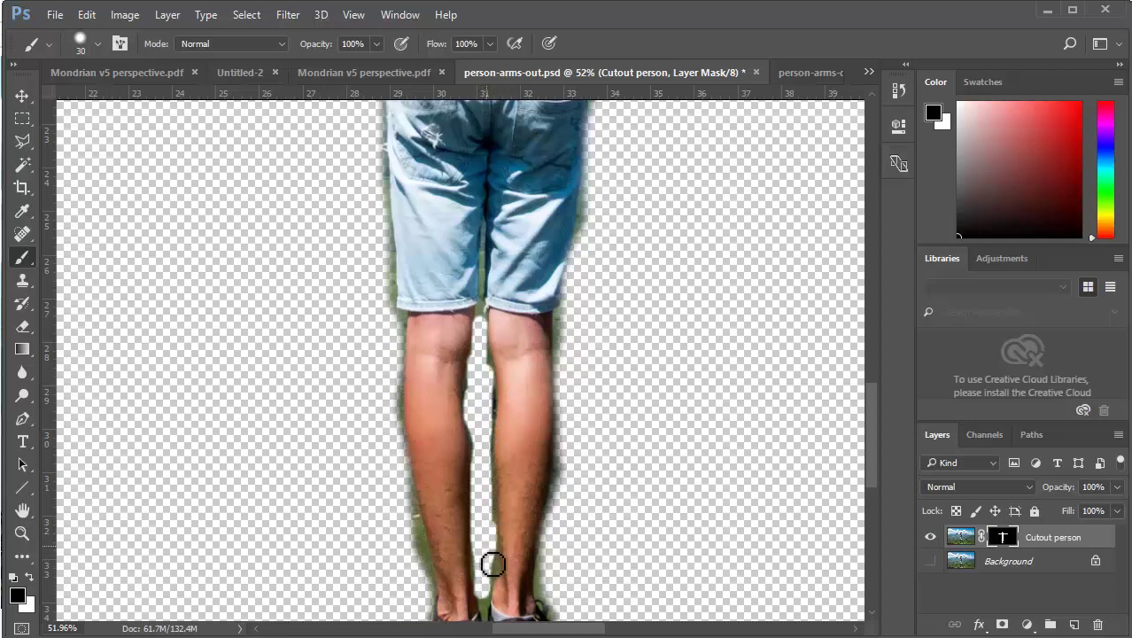
{"action": "scroll", "coordinate": [494, 515], "scroll_direction": "down", "scroll_amount": 3}
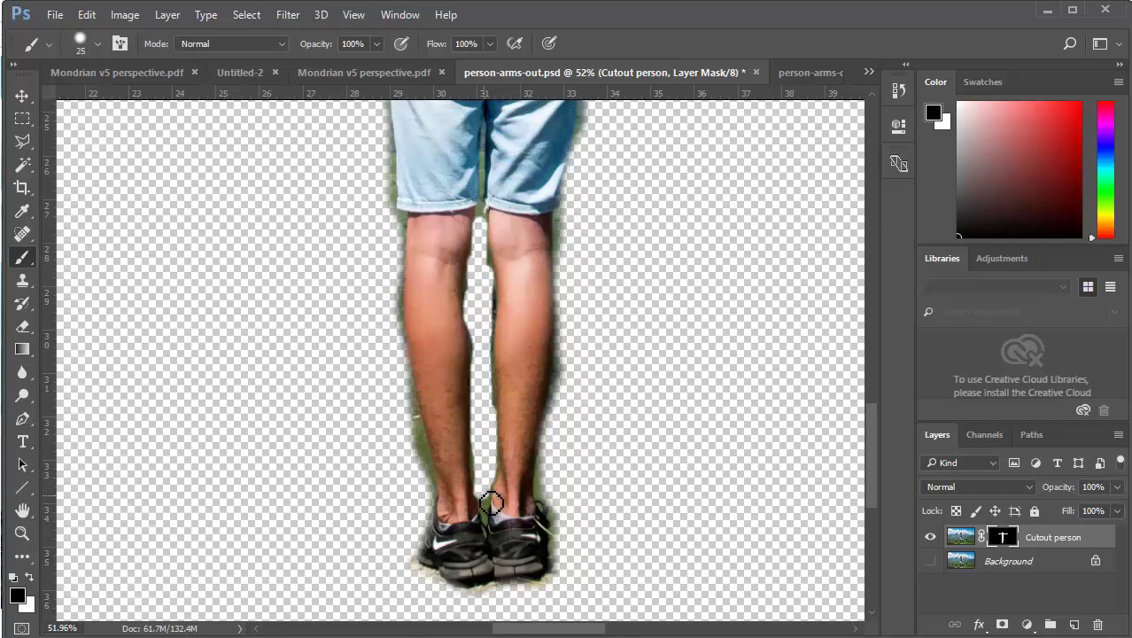
{"action": "key", "text": "bracketleft"}
{"action": "scroll", "coordinate": [492, 504], "scroll_direction": "down", "scroll_amount": 1}
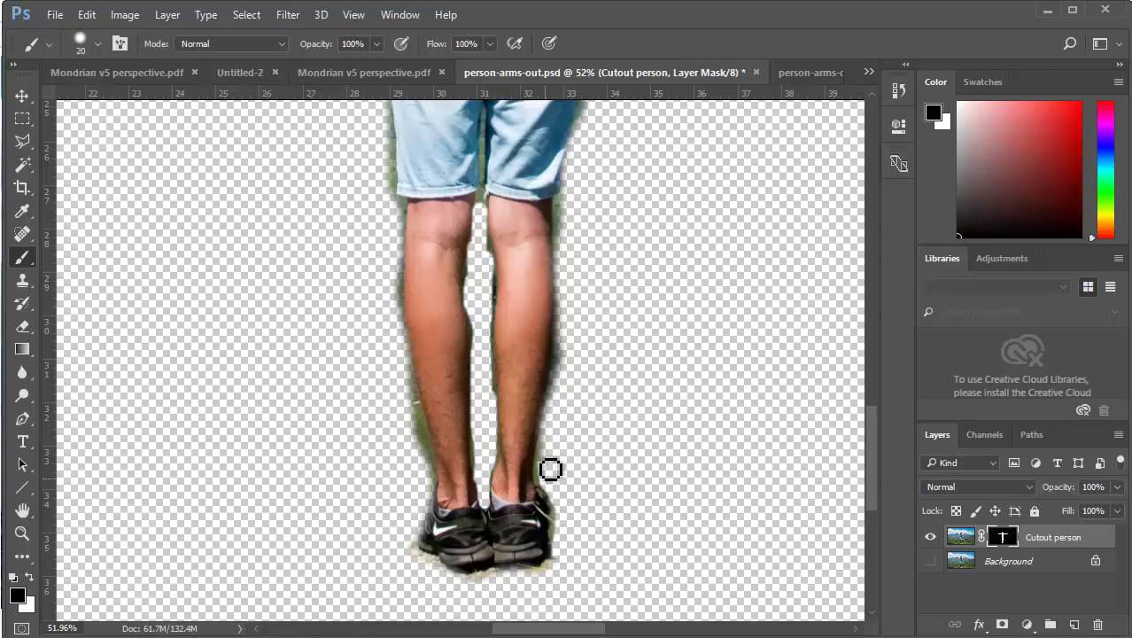
Trim the right leg's outer edge on the mask in black and restore the calf and inner shorts hem in white
{"action": "left_click_drag", "start_coordinate": [562, 406], "coordinate": [568, 310]}
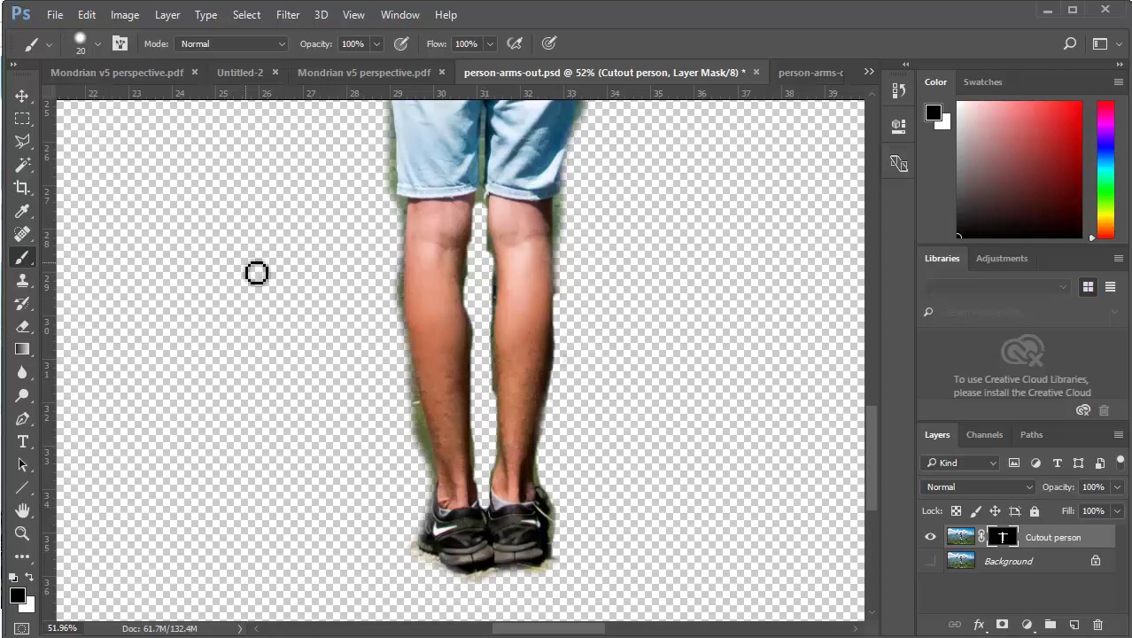
{"action": "key", "text": "x"}
{"action": "mouse_move", "coordinate": [561, 300]}
{"action": "left_mouse_down"}
{"action": "mouse_move", "coordinate": [559, 361]}
{"action": "mouse_move", "coordinate": [554, 306]}
{"action": "left_mouse_up"}
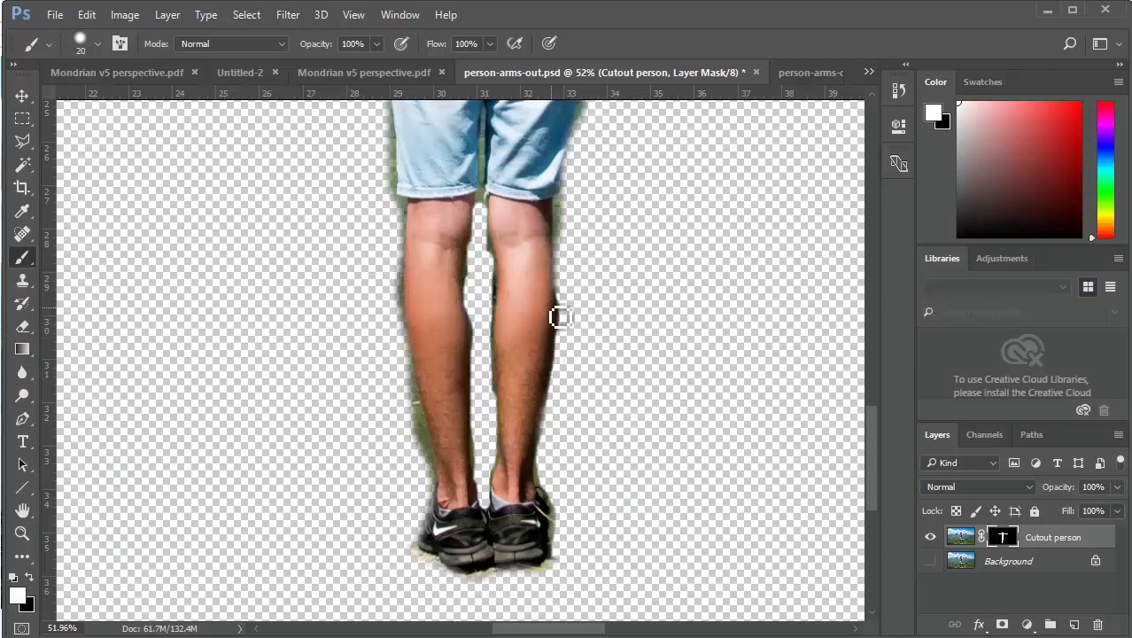
{"action": "key", "text": "x"}
{"action": "mouse_move", "coordinate": [571, 211]}
{"action": "left_mouse_down"}
{"action": "mouse_move", "coordinate": [571, 235]}
{"action": "mouse_move", "coordinate": [573, 225]}
{"action": "left_mouse_up"}
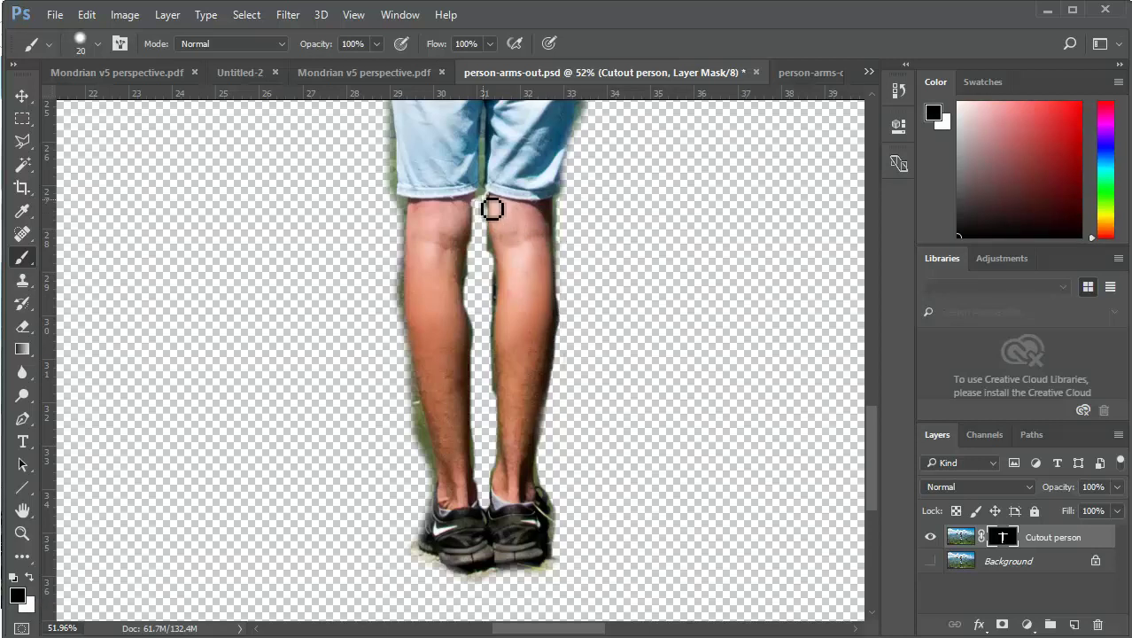
{"action": "key", "text": "x"}
{"action": "left_click_drag", "start_coordinate": [492, 205], "coordinate": [485, 188]}
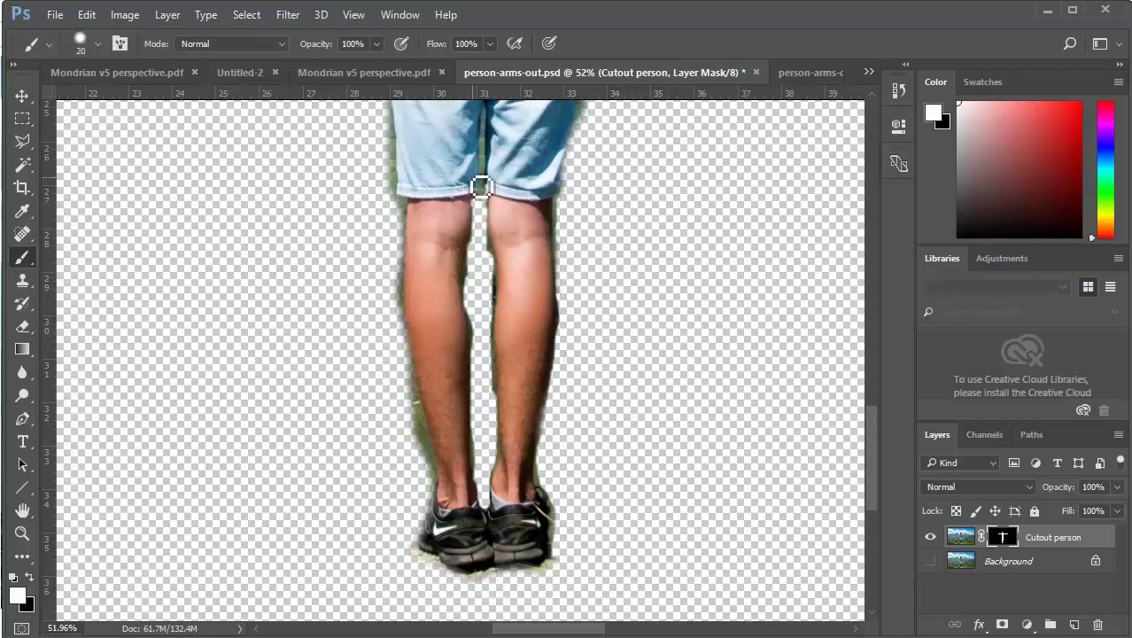
{"action": "key", "text": "x"}
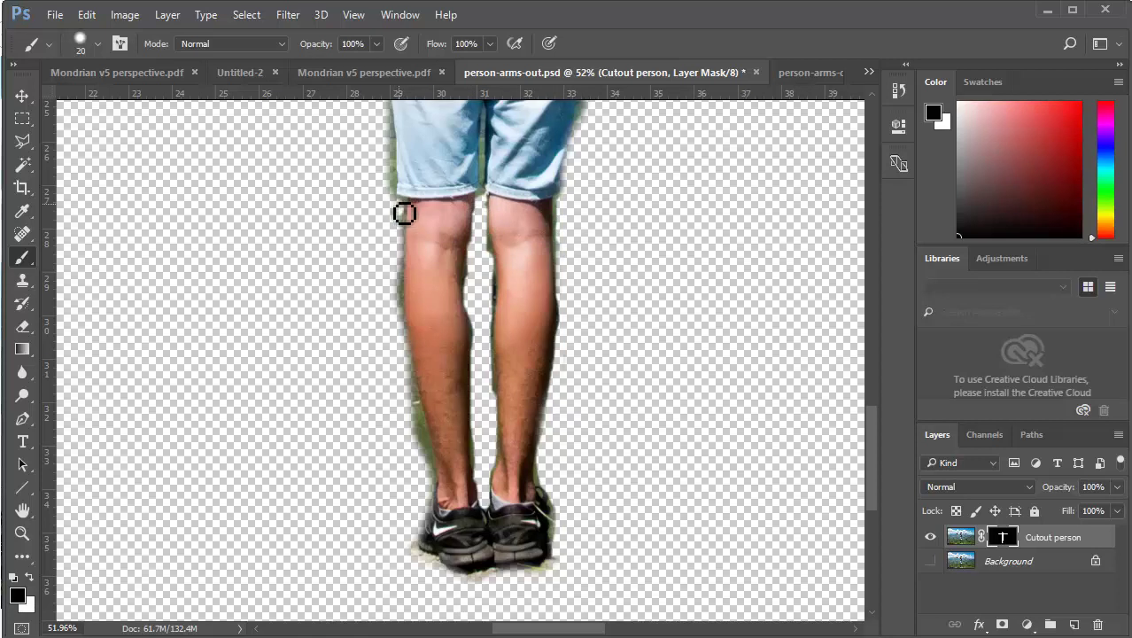
Restore the right hand's cut-off fingertips in white and mask out the sky around the fingers and above the arm in black
{"action": "scroll", "coordinate": [648, 218], "scroll_direction": "up", "scroll_amount": 3}
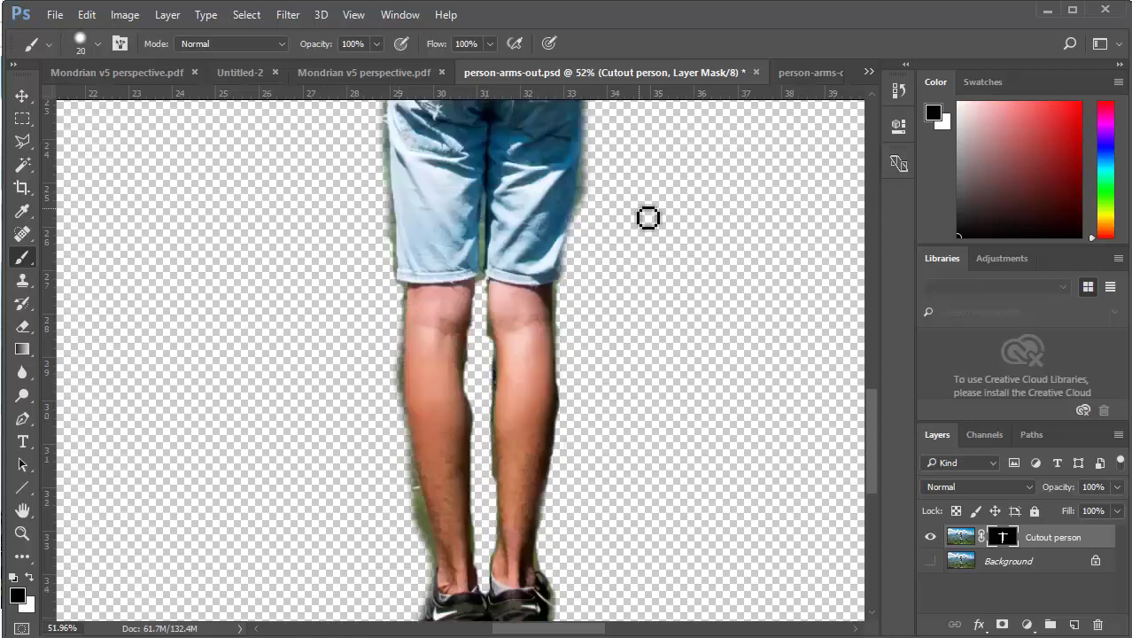
{"action": "scroll", "coordinate": [648, 218], "scroll_direction": "up", "scroll_amount": 15}
{"action": "scroll", "coordinate": [617, 622], "scroll_direction": "right", "scroll_amount": 11}
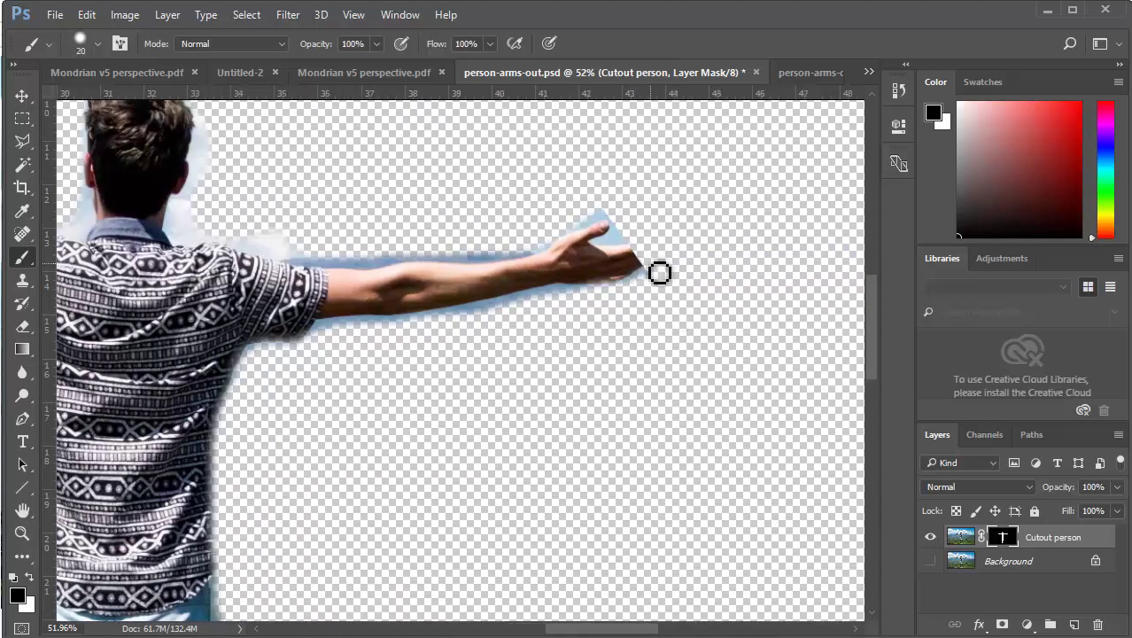
{"action": "key", "text": "x"}
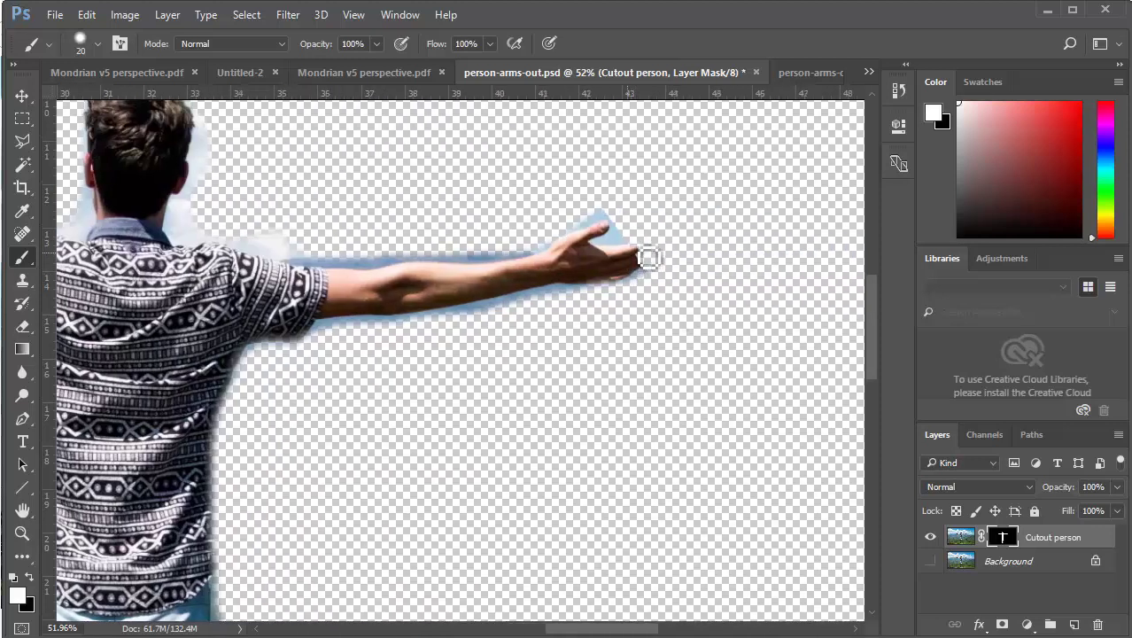
{"action": "mouse_move", "coordinate": [655, 254]}
{"action": "left_mouse_down"}
{"action": "mouse_move", "coordinate": [640, 265]}
{"action": "mouse_move", "coordinate": [657, 254]}
{"action": "mouse_move", "coordinate": [657, 269]}
{"action": "mouse_move", "coordinate": [665, 244]}
{"action": "mouse_move", "coordinate": [657, 270]}
{"action": "mouse_move", "coordinate": [659, 256]}
{"action": "left_mouse_up"}
{"action": "key", "text": "x"}
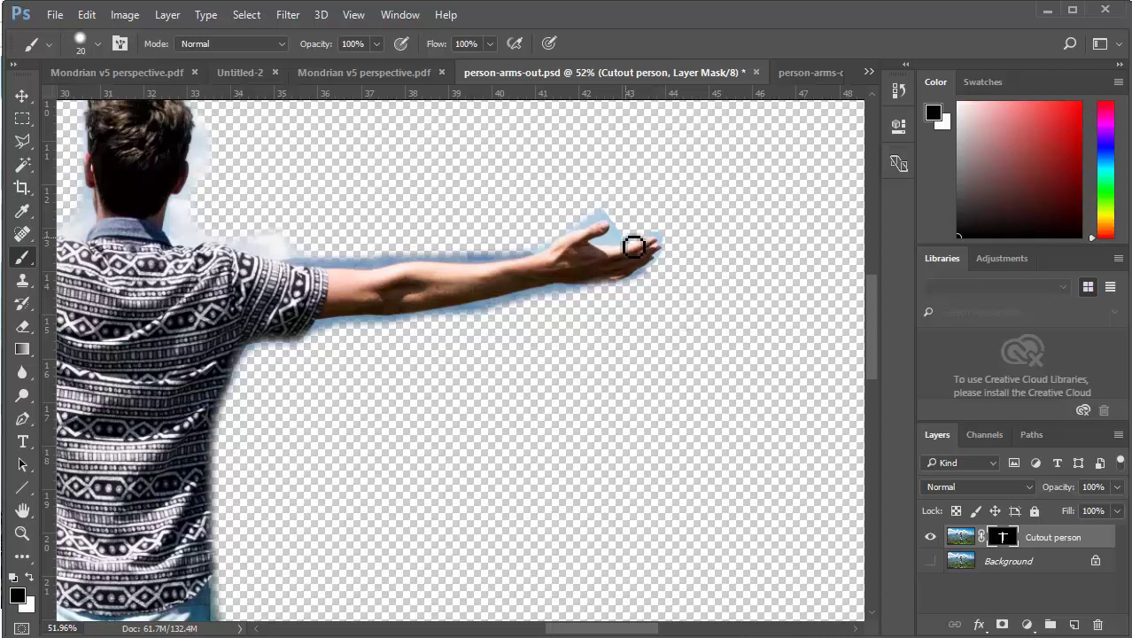
{"action": "key", "text": "x"}
{"action": "mouse_move", "coordinate": [615, 247]}
{"action": "left_mouse_down"}
{"action": "mouse_move", "coordinate": [553, 253]}
{"action": "mouse_move", "coordinate": [461, 265]}
{"action": "mouse_move", "coordinate": [497, 265]}
{"action": "mouse_move", "coordinate": [347, 272]}
{"action": "mouse_move", "coordinate": [255, 238]}
{"action": "mouse_move", "coordinate": [282, 253]}
{"action": "mouse_move", "coordinate": [259, 253]}
{"action": "mouse_move", "coordinate": [231, 232]}
{"action": "left_mouse_up"}
{"action": "key", "text": "x"}
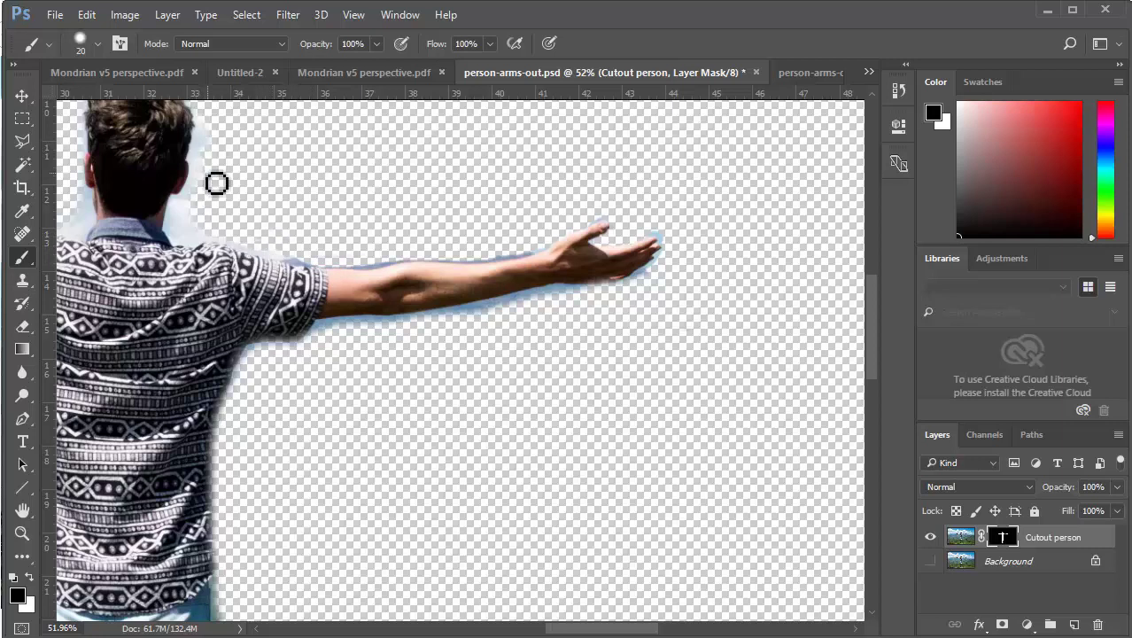
Enlarge the brush to 45 px and mask out the remaining sky beside the head, along the right shoulder and around the arm
{"action": "key", "text": "]"}
{"action": "key", "text": "]"}
{"action": "key", "text": "]"}
{"action": "key", "text": "]"}
{"action": "mouse_move", "coordinate": [210, 140]}
{"action": "left_mouse_down"}
{"action": "mouse_move", "coordinate": [187, 222]}
{"action": "mouse_move", "coordinate": [281, 246]}
{"action": "left_mouse_up"}
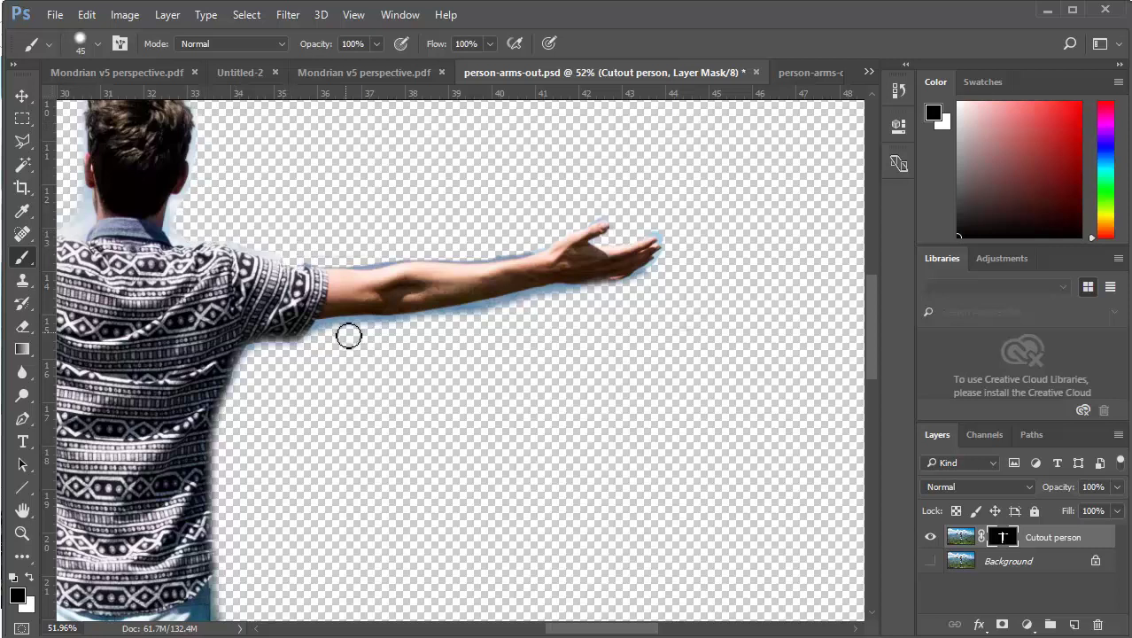
{"action": "scroll", "coordinate": [383, 349], "scroll_direction": "down", "scroll_amount": 6}
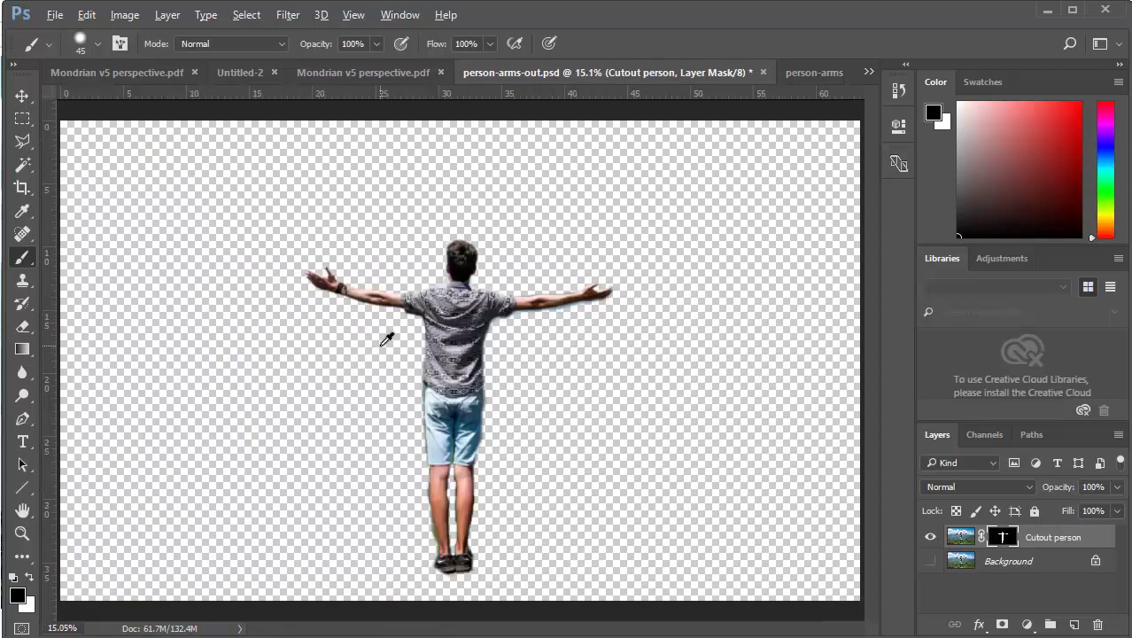
{"action": "scroll", "coordinate": [444, 420], "scroll_direction": "up", "scroll_amount": 1}
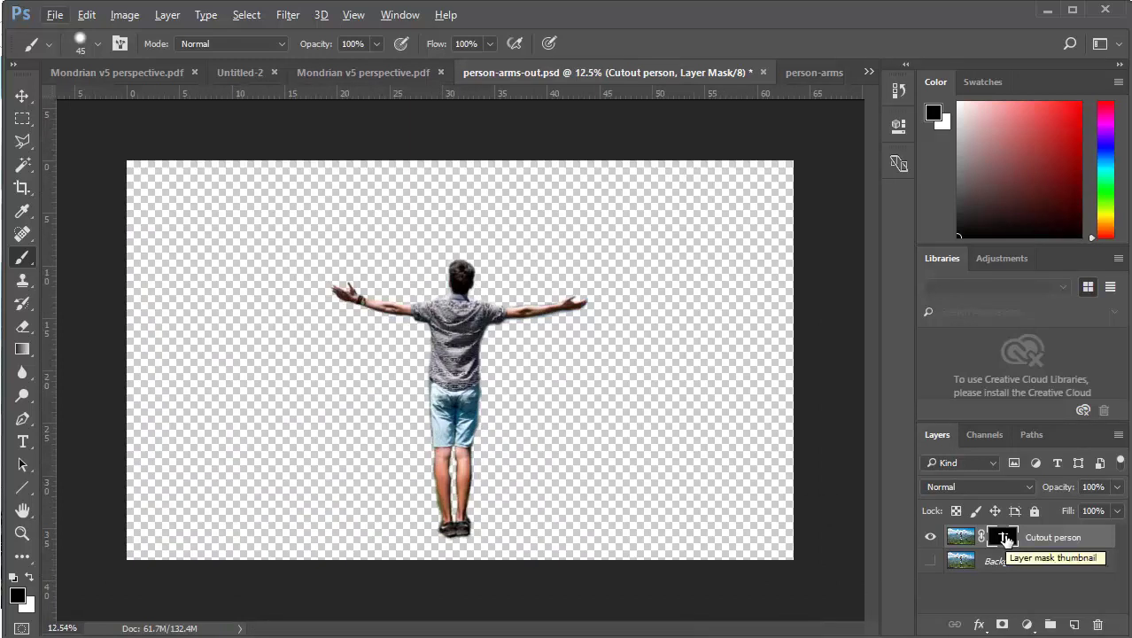
{"action": "left_click", "coordinate": [55, 15]}
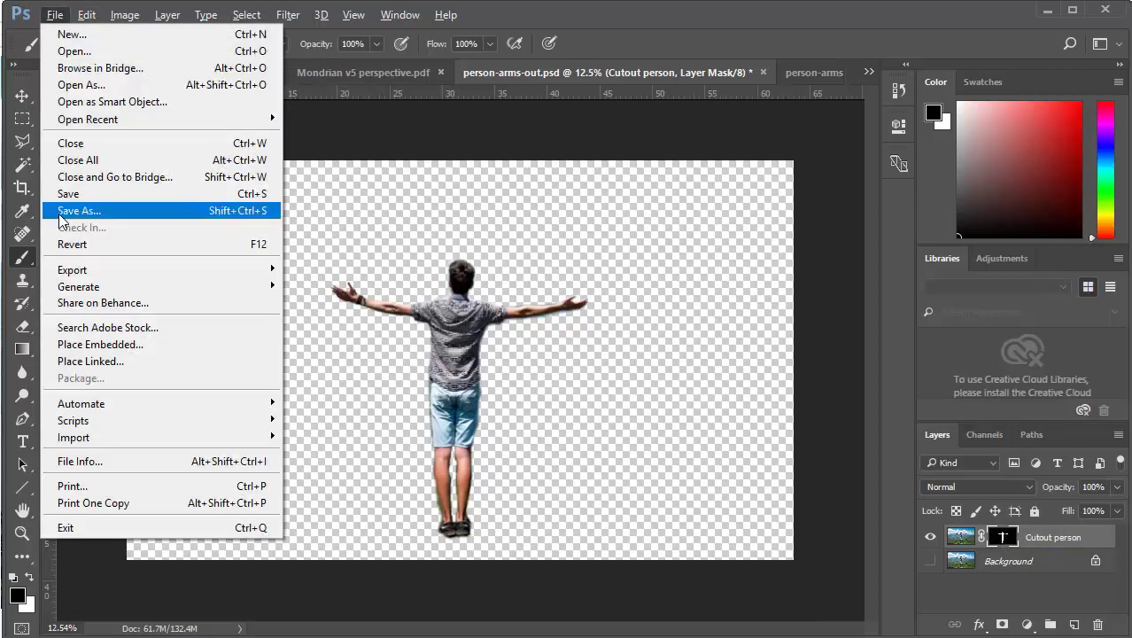
{"action": "left_click", "coordinate": [53, 215]}
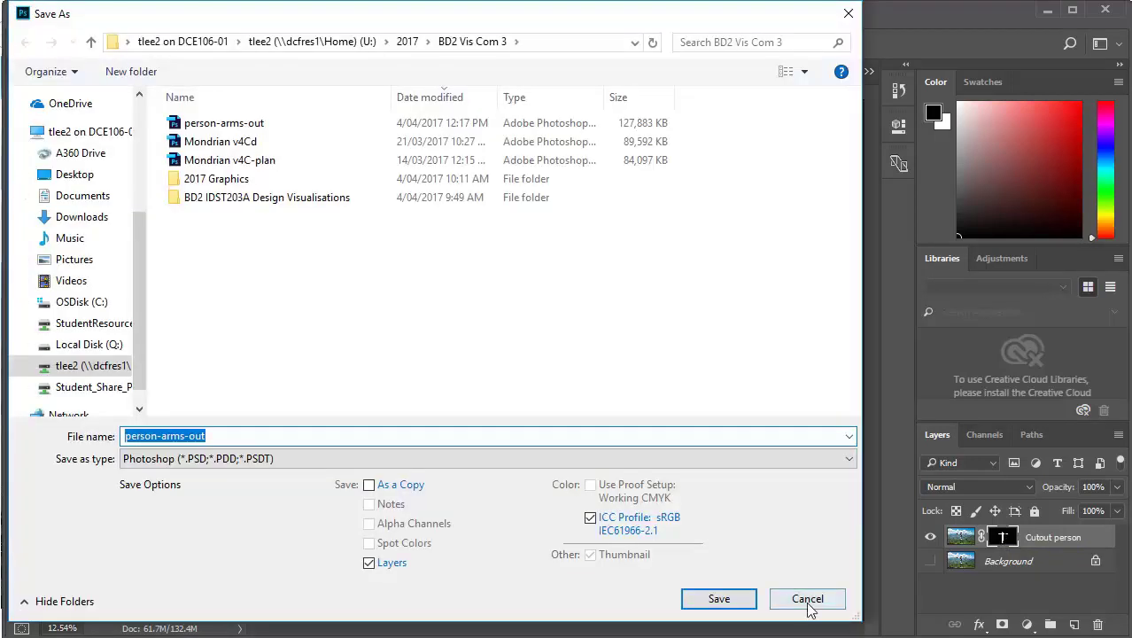
{"action": "left_click", "coordinate": [808, 601]}
Save the refined mask in person-arms-out.psd
{"action": "left_click", "coordinate": [55, 15]}
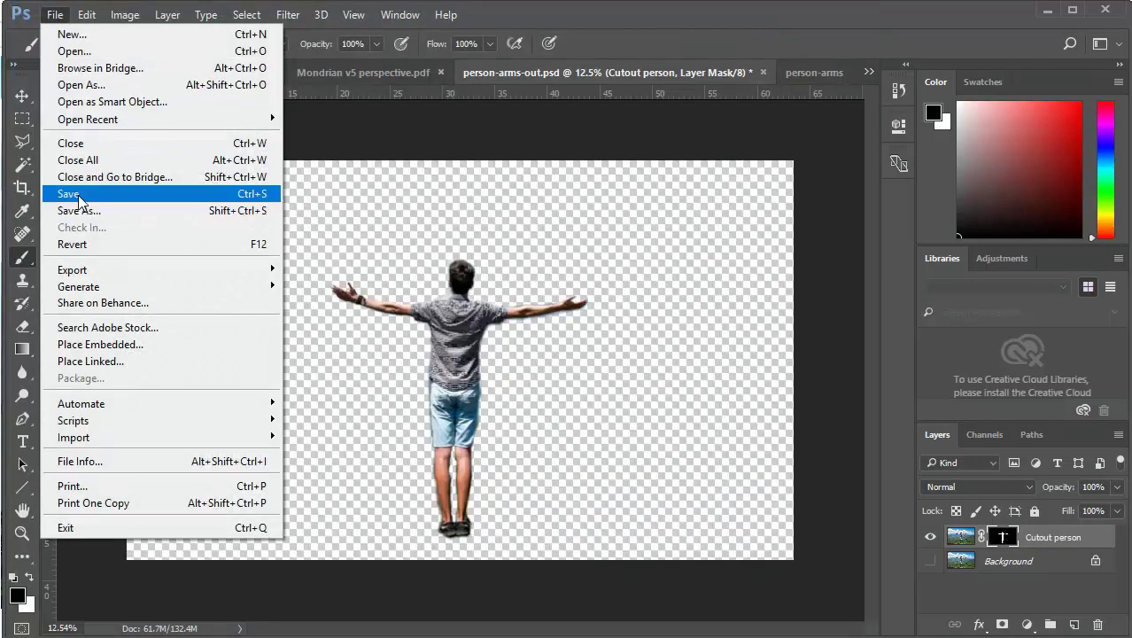
{"action": "left_click", "coordinate": [78, 194]}
Try to save a PNG copy of the cutout over the existing person-arms-out.png in the BD2 Vis Com 3 folder
{"action": "left_click", "coordinate": [53, 15]}
{"action": "left_click", "coordinate": [60, 211]}
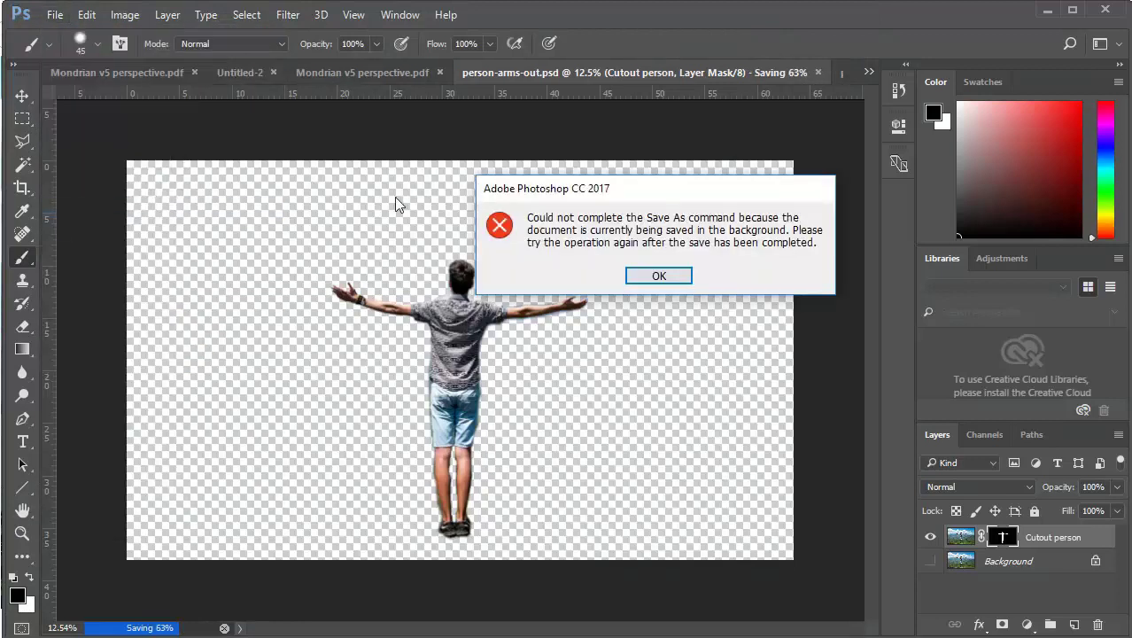
{"action": "left_click", "coordinate": [659, 275]}
{"action": "left_click", "coordinate": [55, 15]}
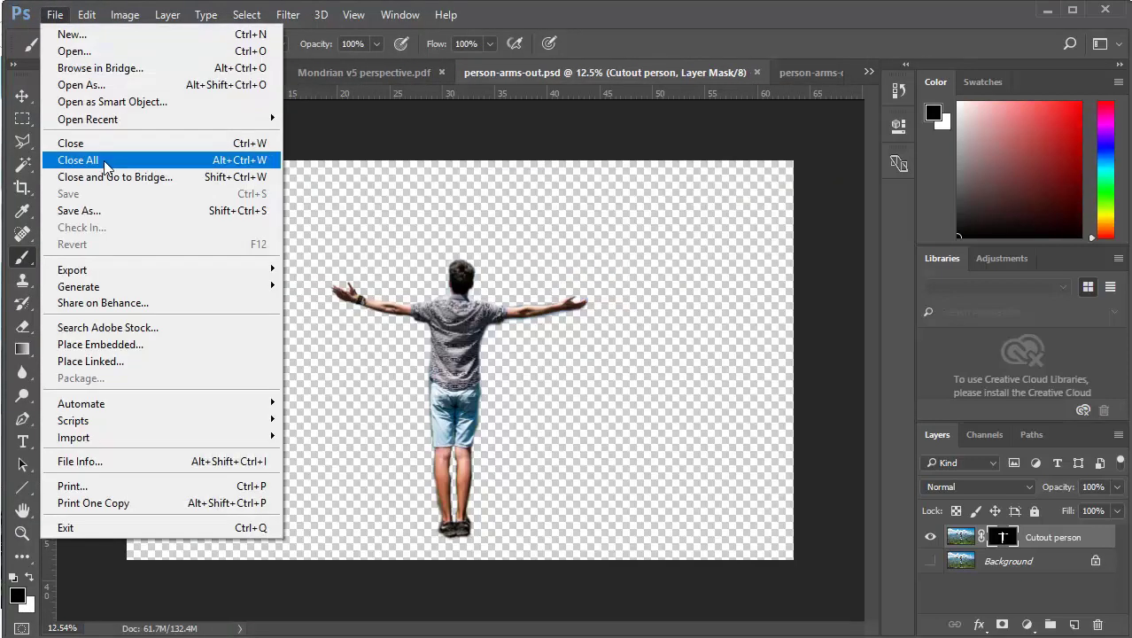
{"action": "left_click", "coordinate": [79, 210]}
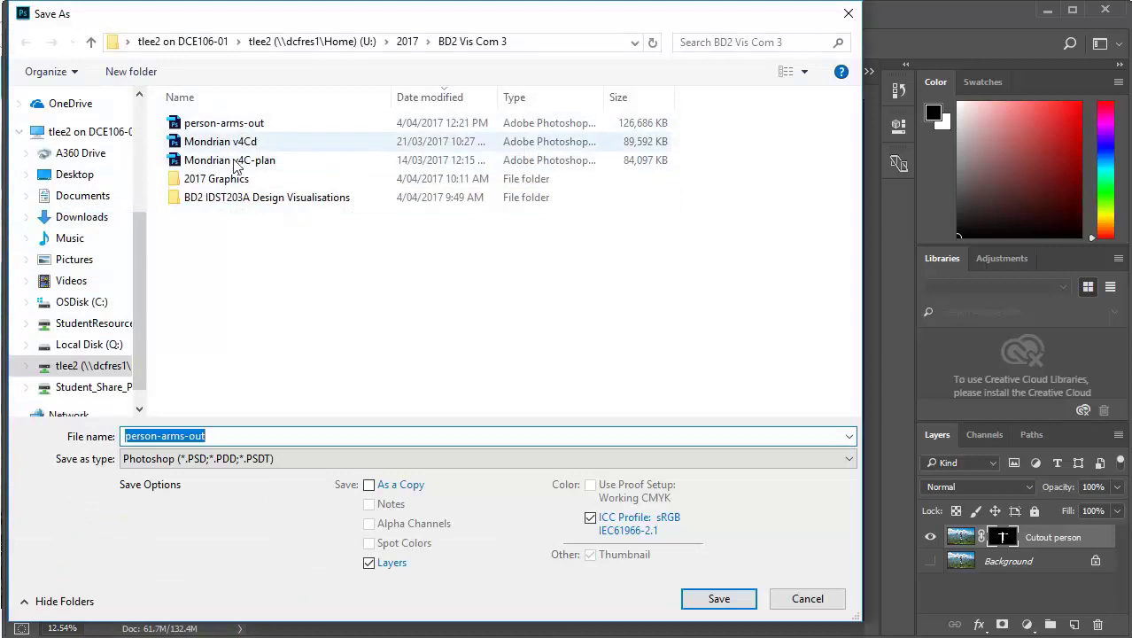
{"action": "left_click", "coordinate": [247, 457]}
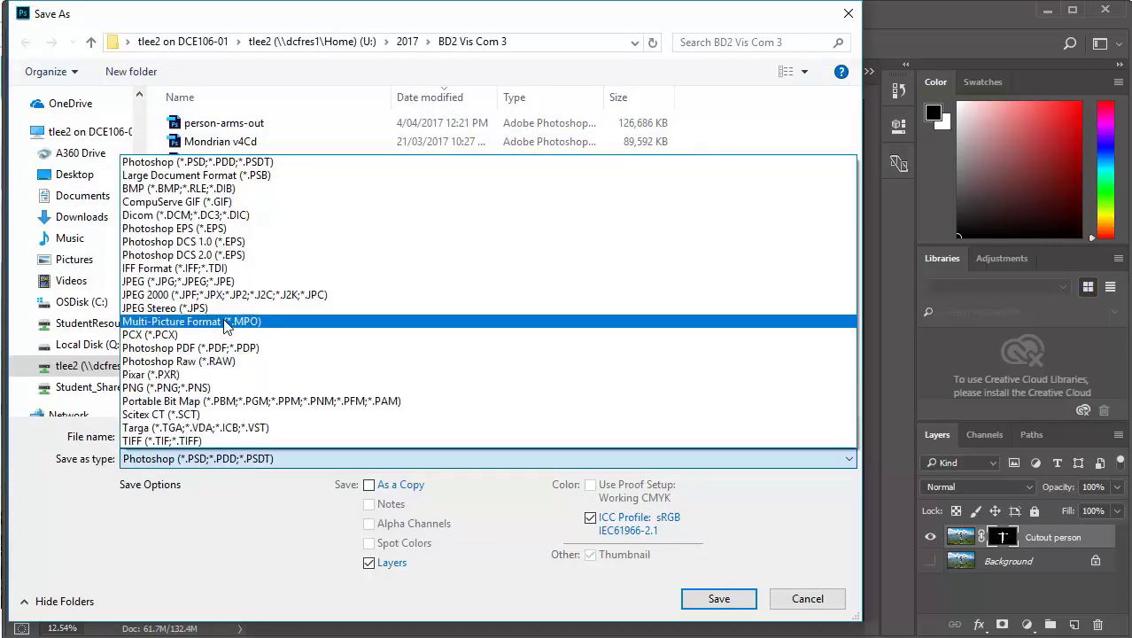
{"action": "left_click", "coordinate": [213, 387]}
{"action": "left_click", "coordinate": [695, 598]}
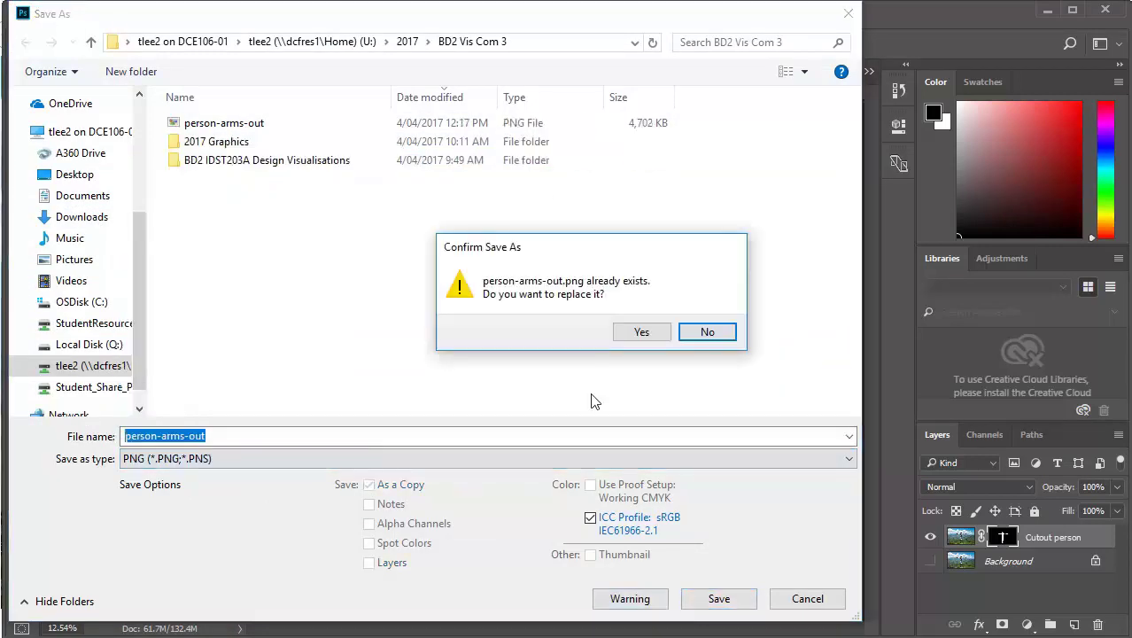
{"action": "left_click", "coordinate": [632, 334]}
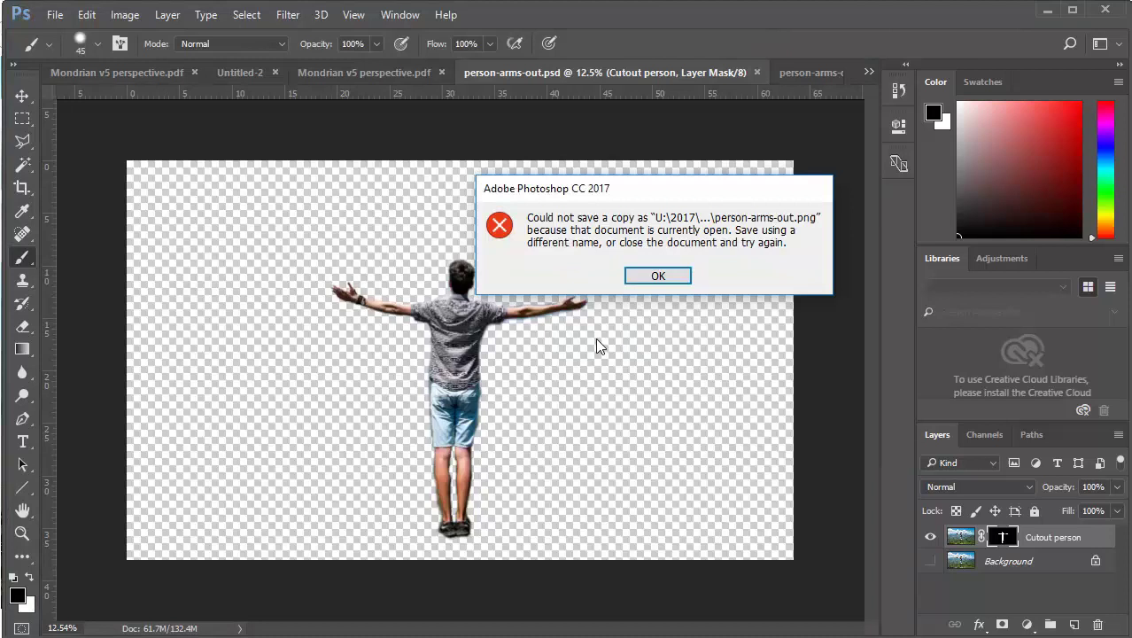
{"action": "left_click", "coordinate": [658, 276]}
Close the outdated person-arms-out.png and overwrite it with a PNG copy of the masked cutout using Smallest / Slow compression
{"action": "left_click", "coordinate": [806, 70]}
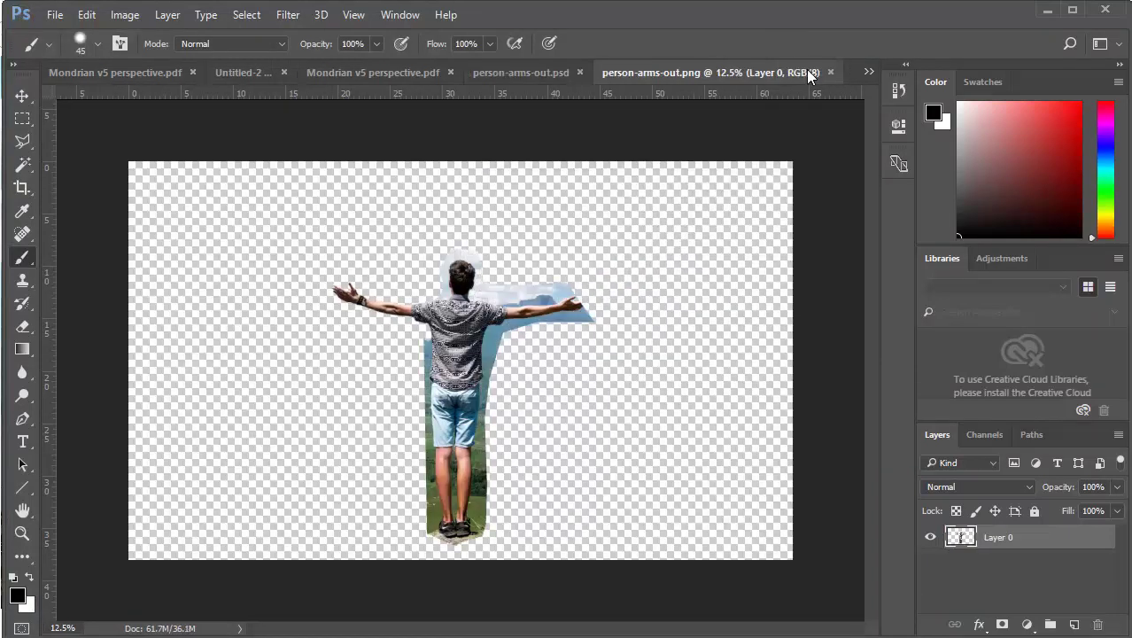
{"action": "left_click", "coordinate": [830, 71]}
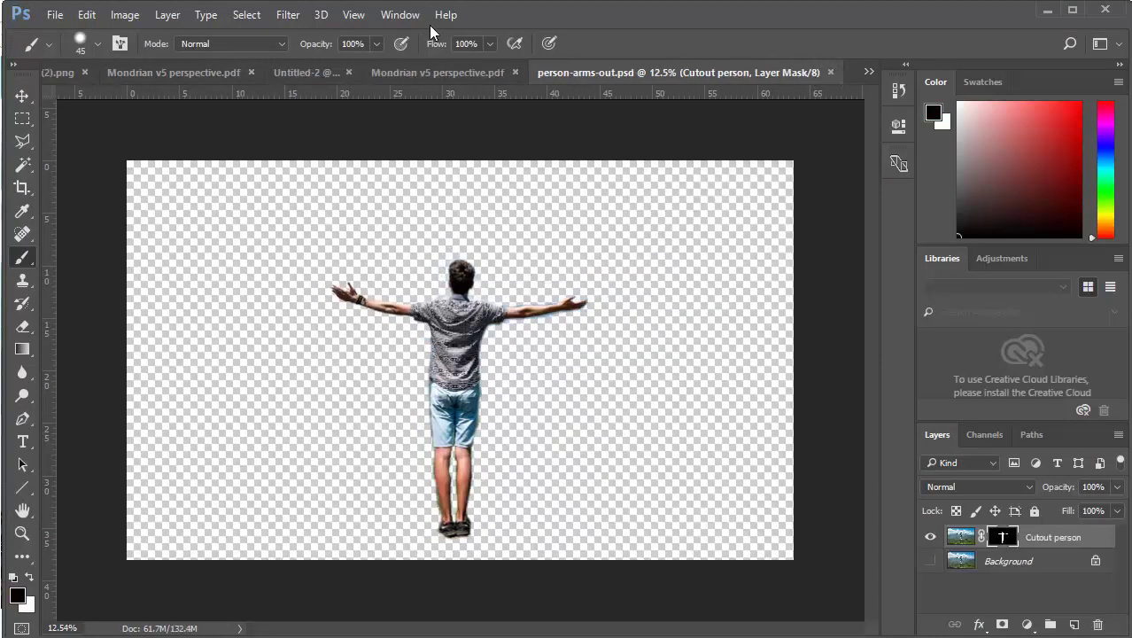
{"action": "left_click", "coordinate": [56, 15]}
{"action": "left_click", "coordinate": [85, 210]}
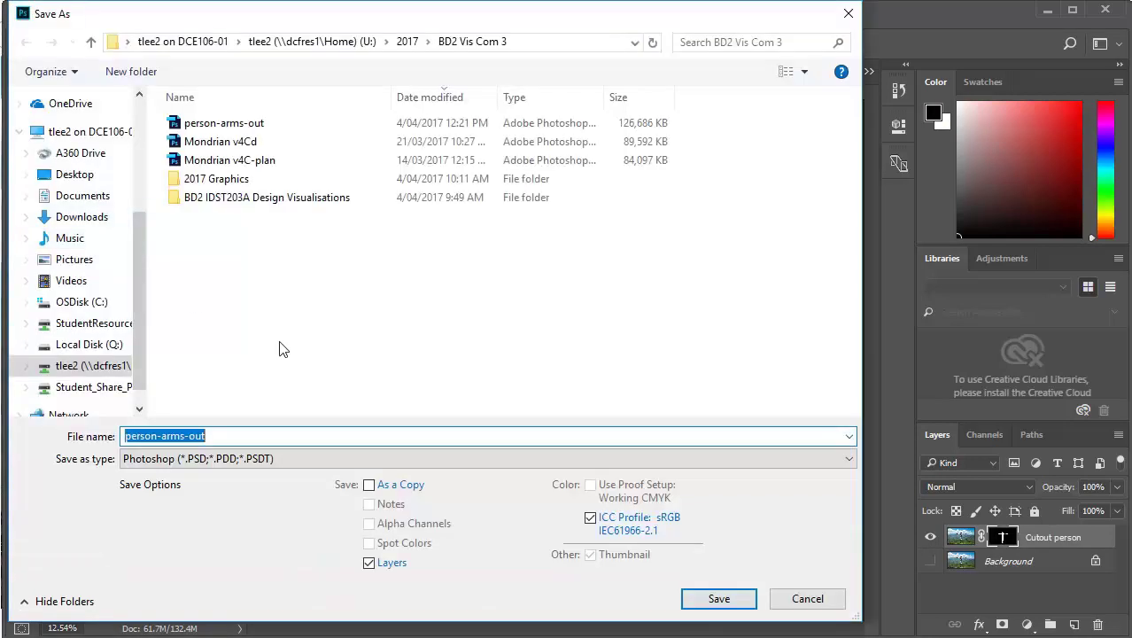
{"action": "left_click", "coordinate": [294, 454]}
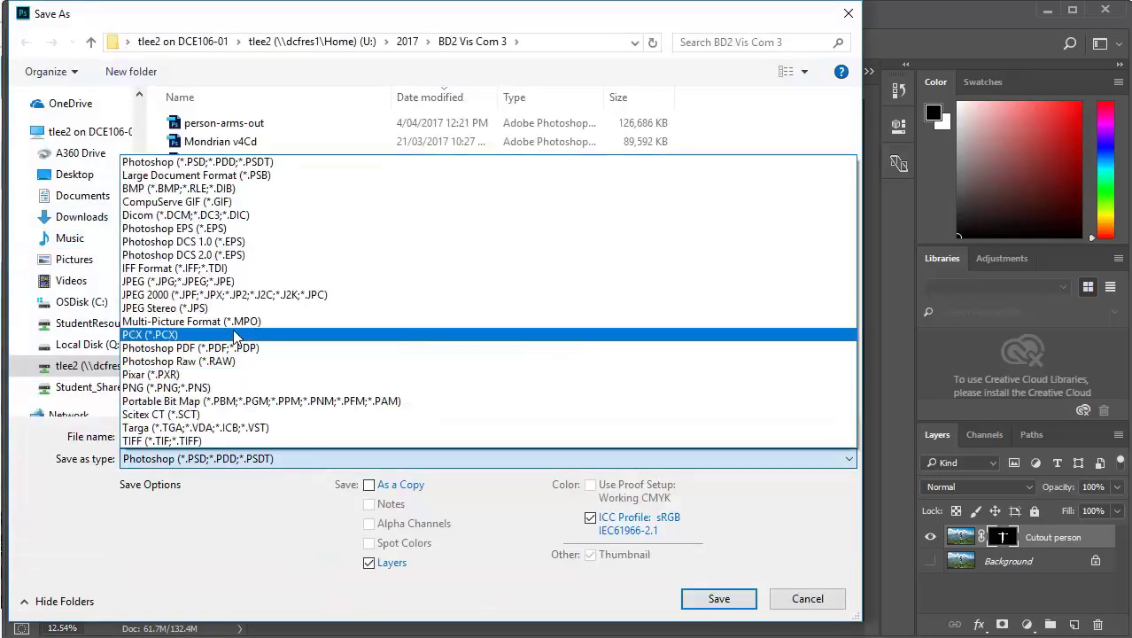
{"action": "left_click", "coordinate": [234, 387]}
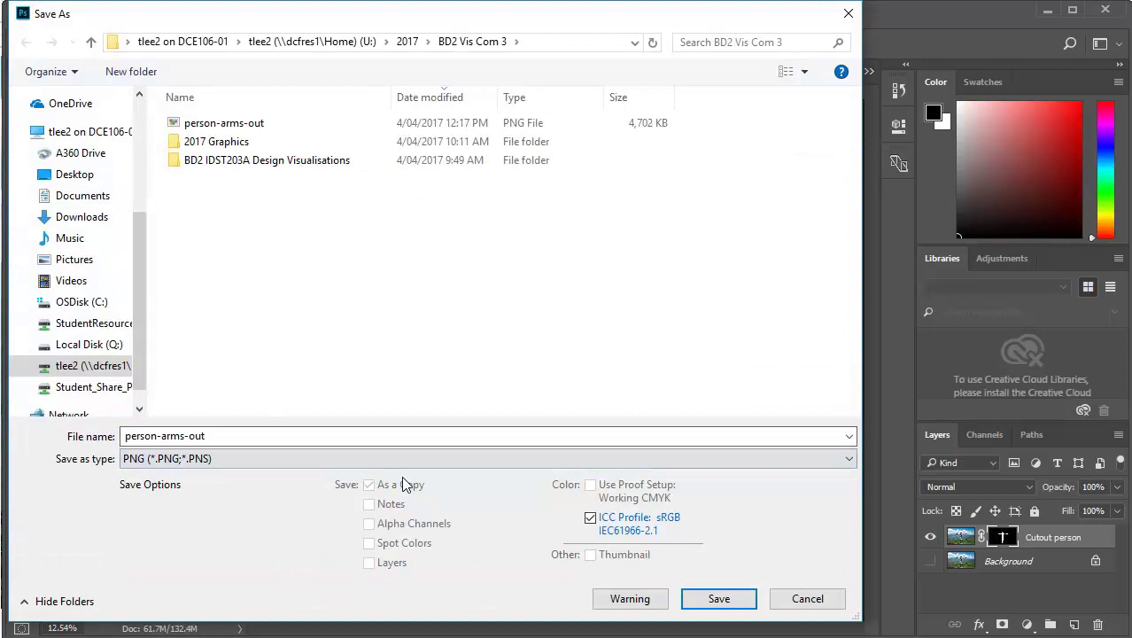
{"action": "left_click", "coordinate": [716, 599]}
{"action": "left_click", "coordinate": [640, 332]}
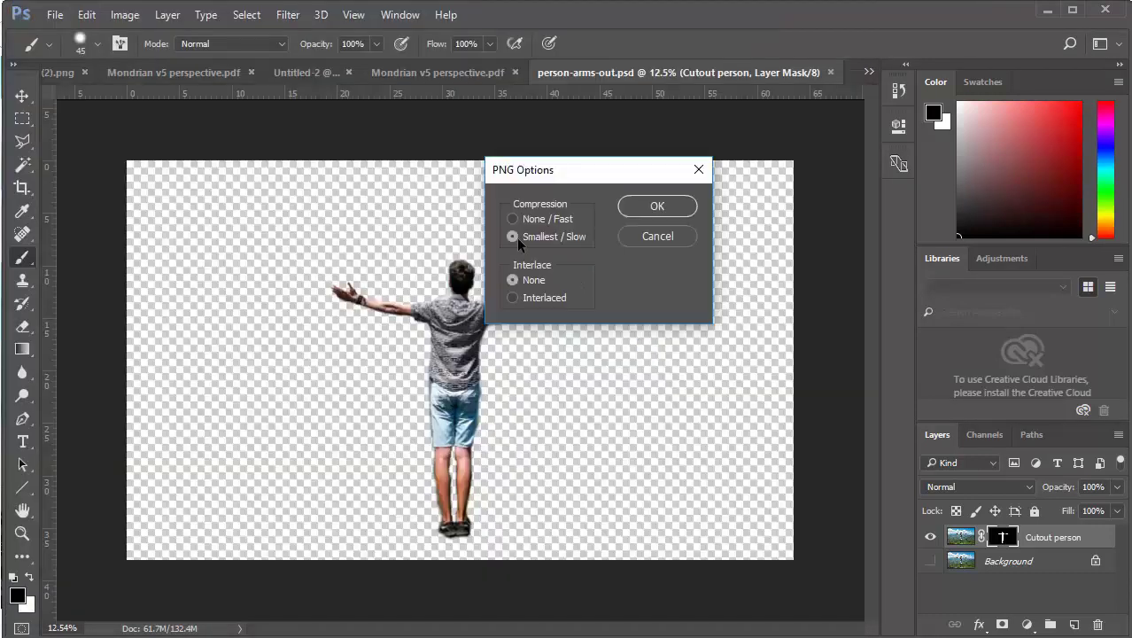
{"action": "left_click", "coordinate": [651, 210]}
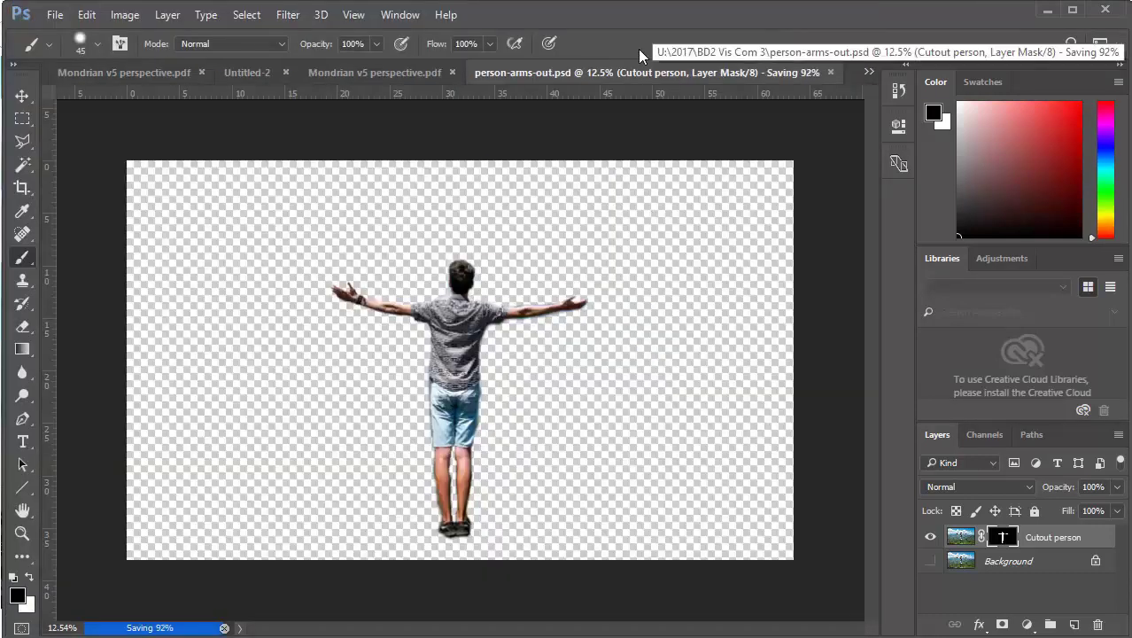
Open the newly saved person-arms-out.png from the BD2 Vis Com 3 folder
{"action": "left_click", "coordinate": [55, 15]}
{"action": "left_click", "coordinate": [73, 48]}
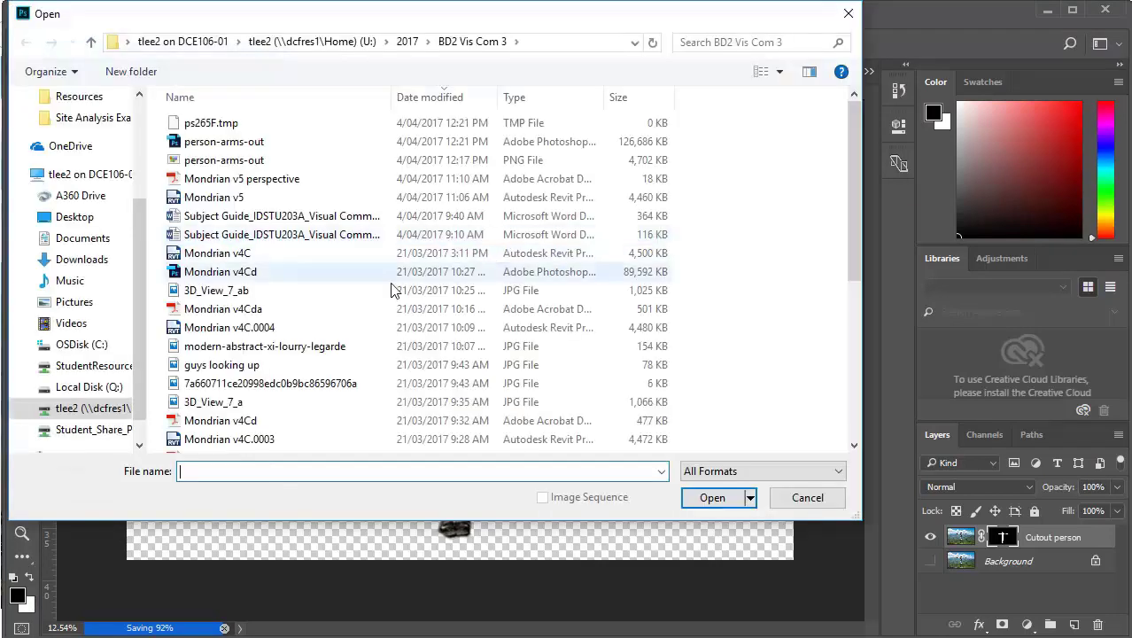
{"action": "left_click", "coordinate": [247, 162]}
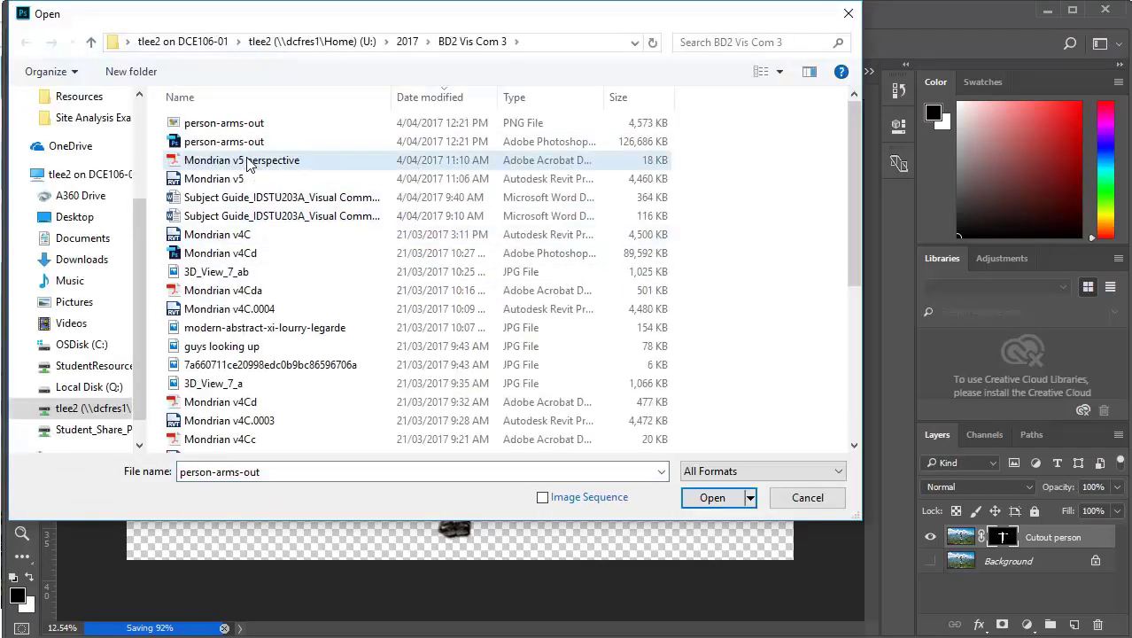
{"action": "double_click", "coordinate": [239, 142]}
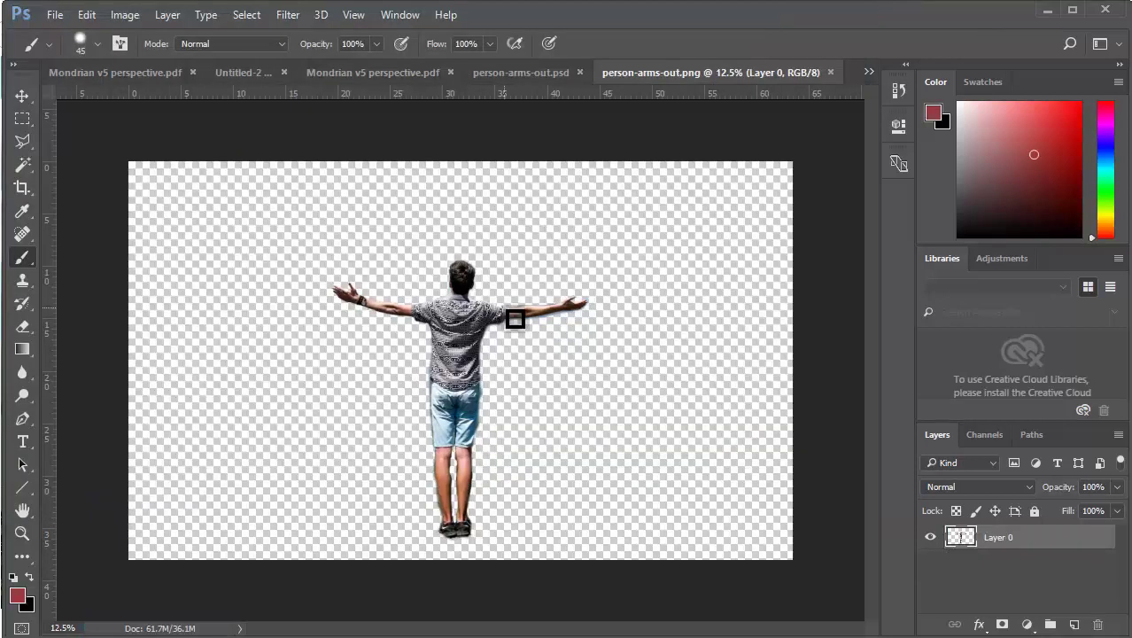
Select a rectangular area around the whole man in person-arms-out.png and copy it
{"action": "left_click", "coordinate": [23, 119]}
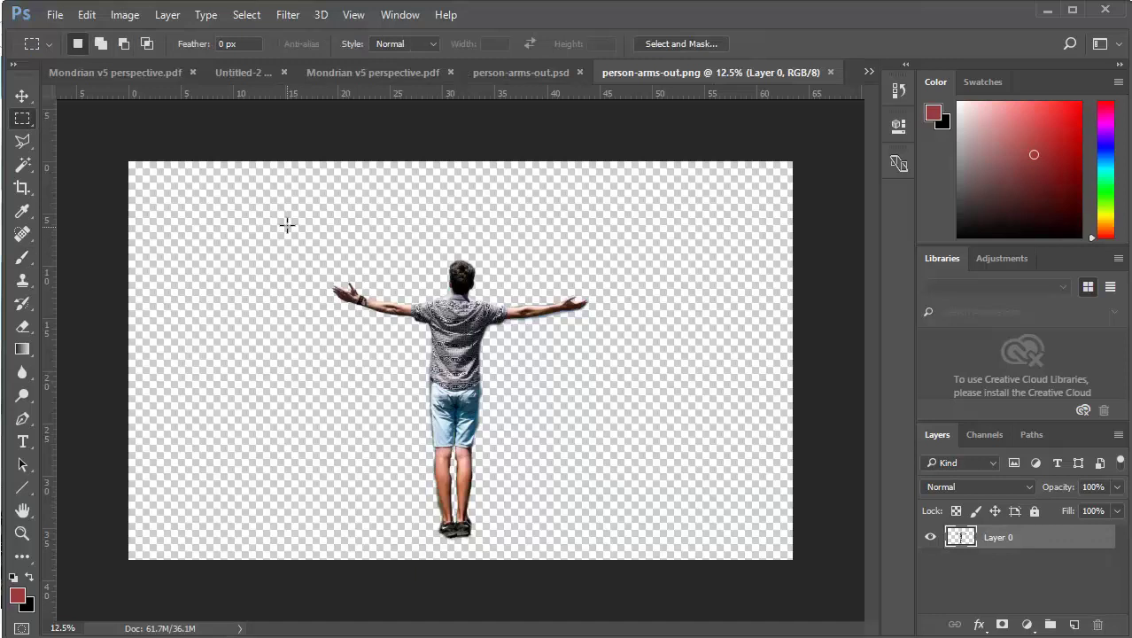
{"action": "left_click_drag", "start_coordinate": [294, 224], "coordinate": [636, 567]}
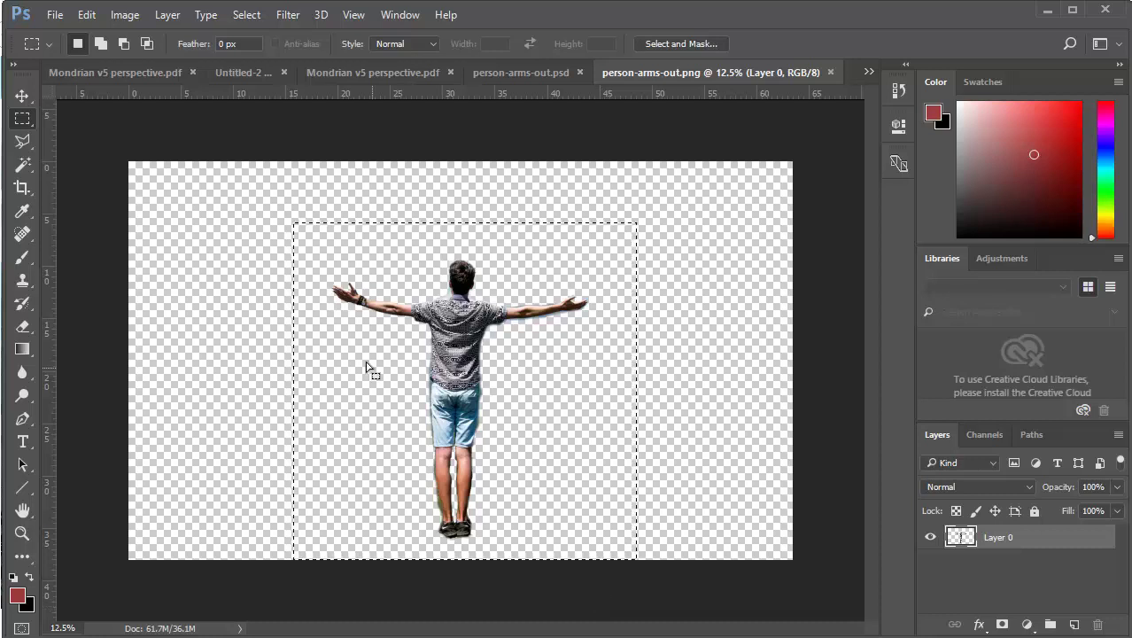
{"action": "left_click", "coordinate": [92, 15]}
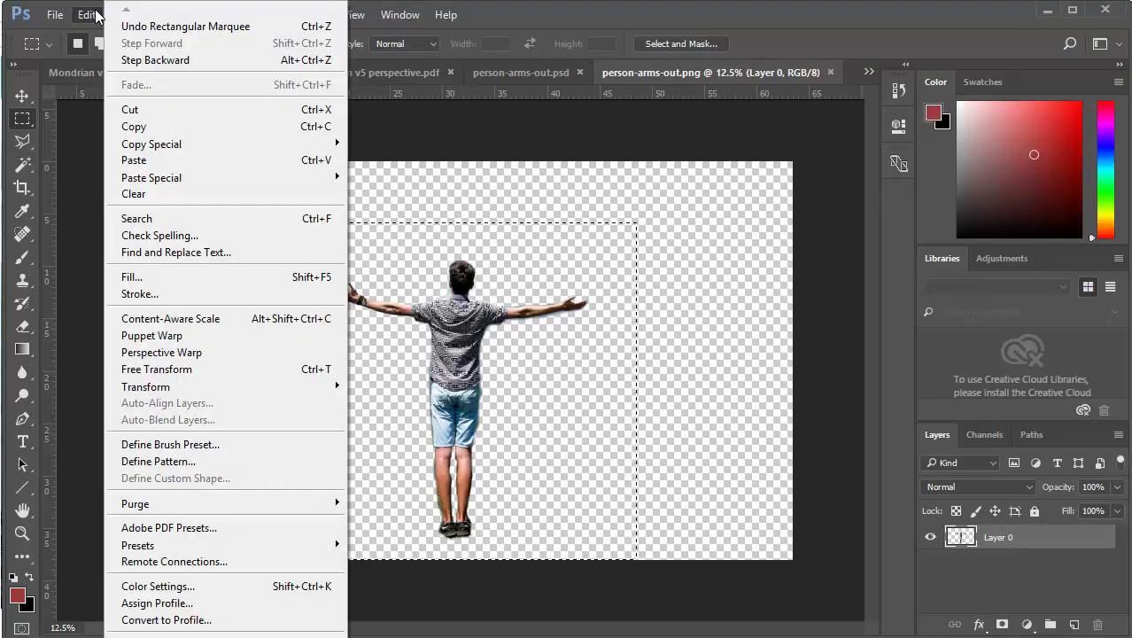
{"action": "left_click", "coordinate": [154, 133]}
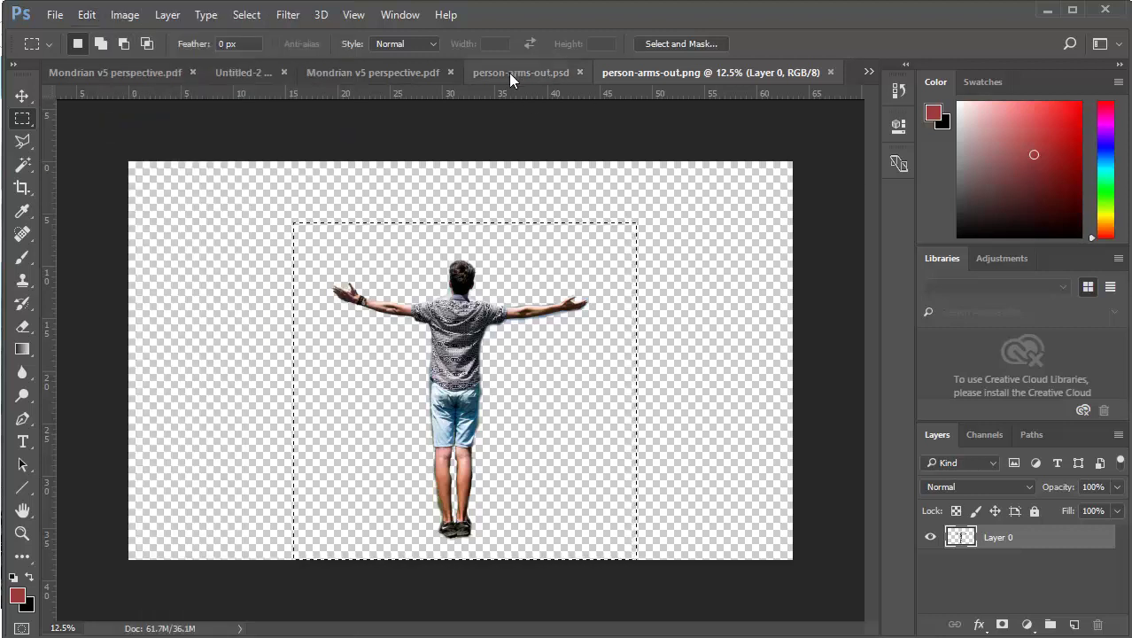
Paste the copied man above the Linework white layer in the Mondrian v5 perspective.pdf document that contains the red wall
{"action": "left_click", "coordinate": [510, 73]}
{"action": "left_click", "coordinate": [386, 72]}
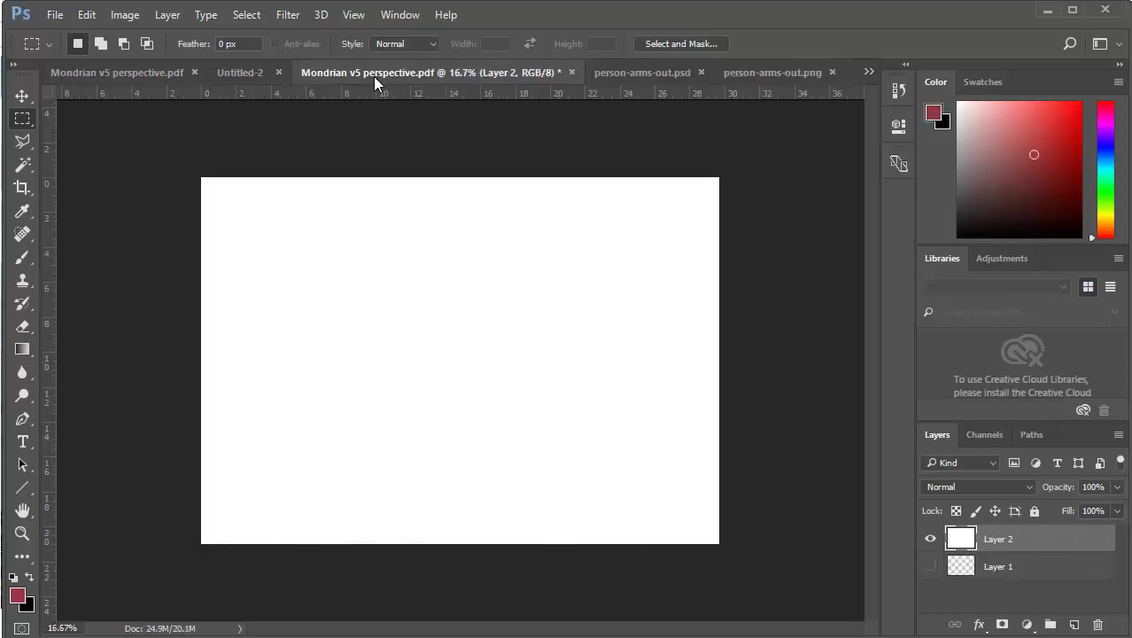
{"action": "left_click", "coordinate": [236, 72]}
{"action": "left_click", "coordinate": [140, 73]}
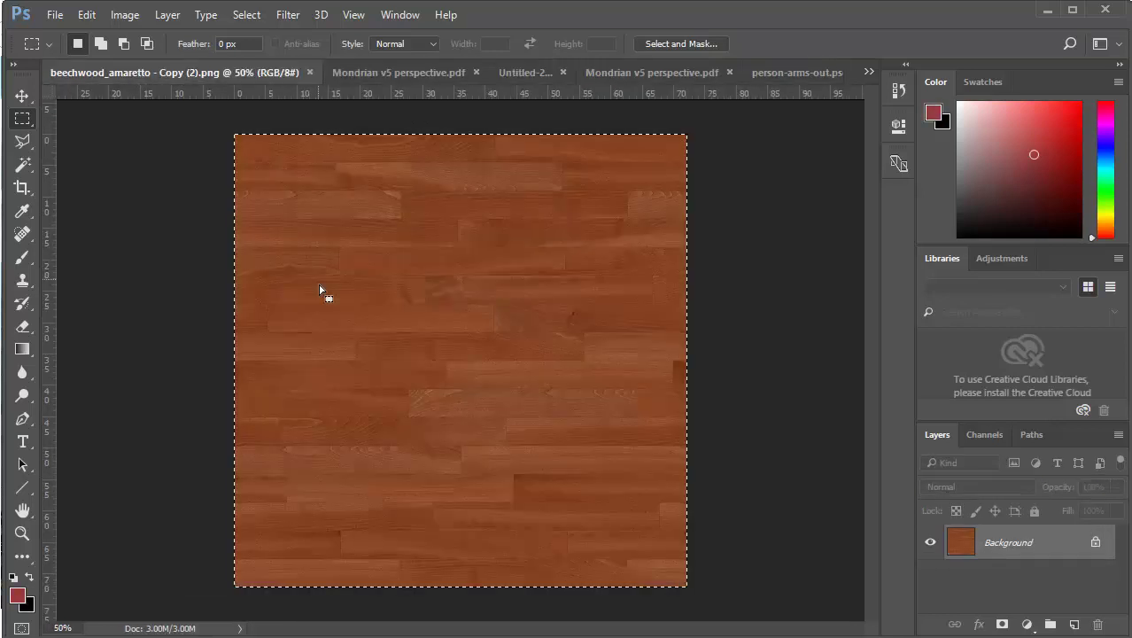
{"action": "left_click", "coordinate": [869, 72]}
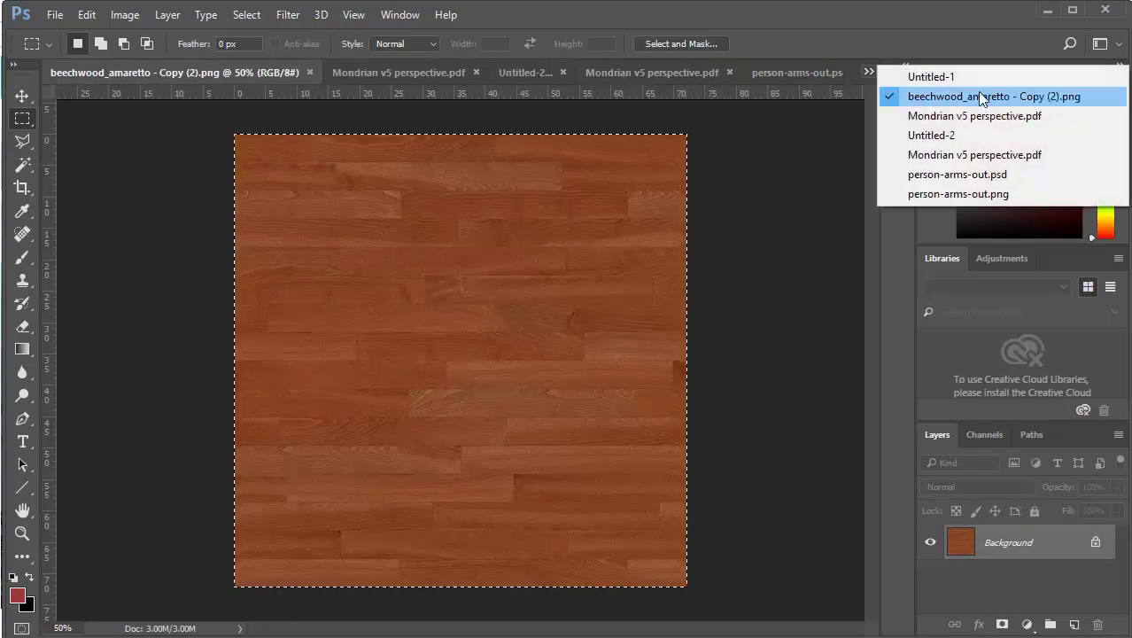
{"action": "left_click", "coordinate": [947, 156]}
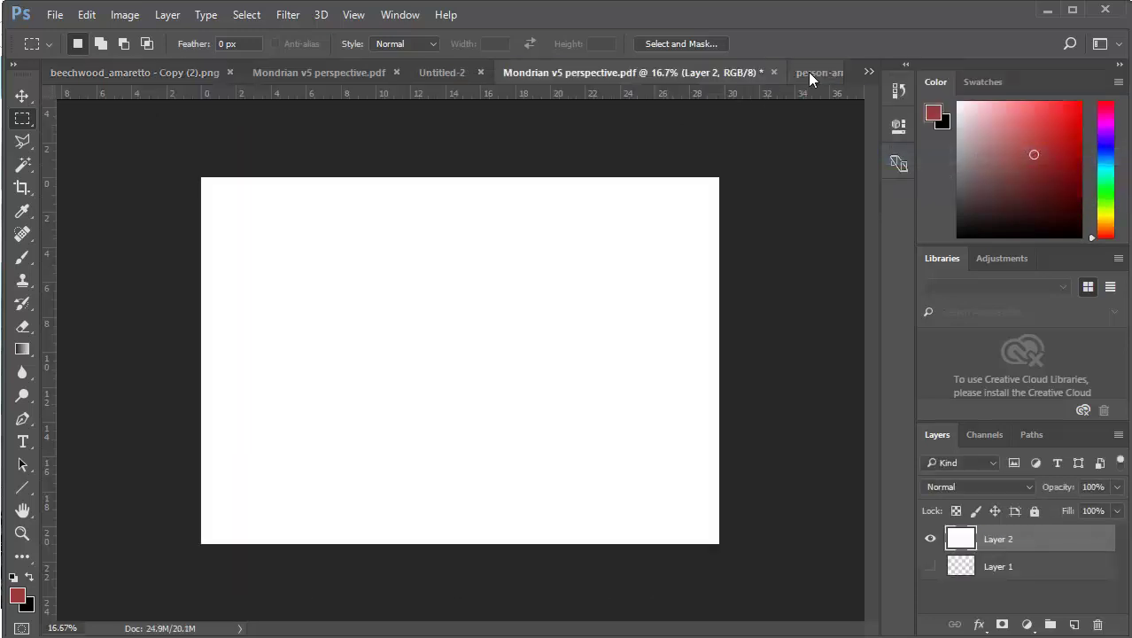
{"action": "left_click", "coordinate": [333, 78]}
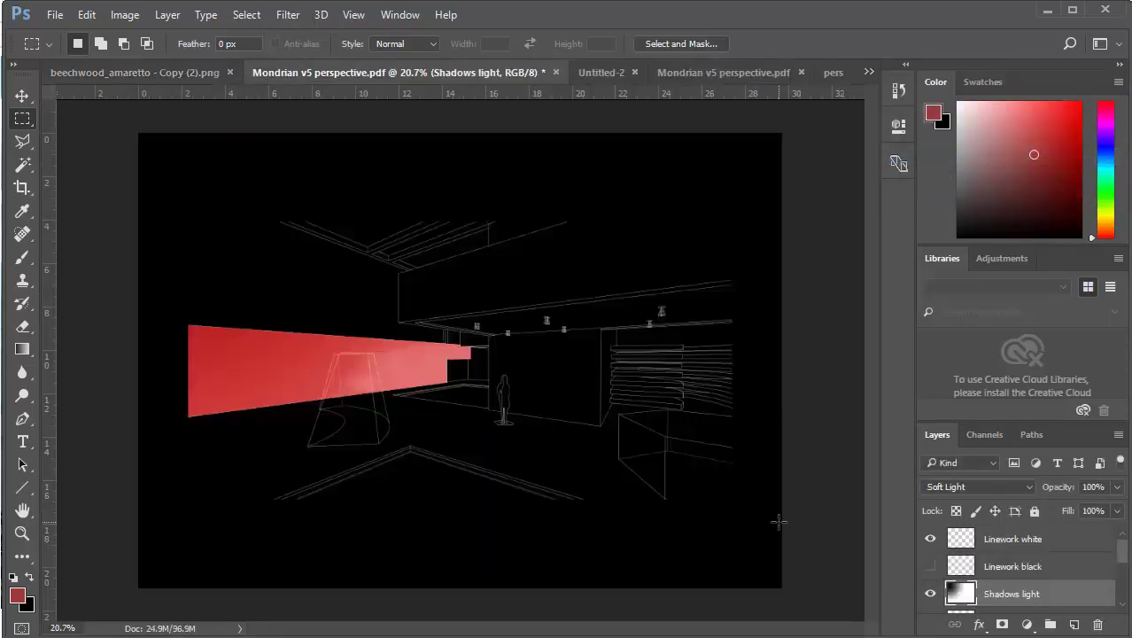
{"action": "left_click", "coordinate": [966, 539]}
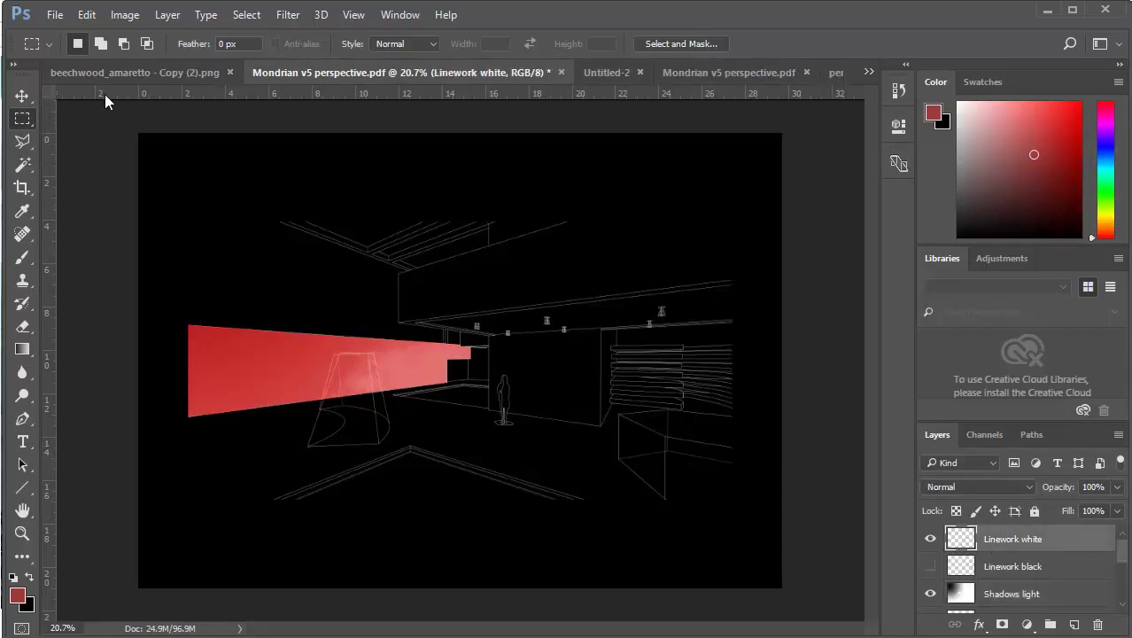
{"action": "left_click", "coordinate": [86, 15]}
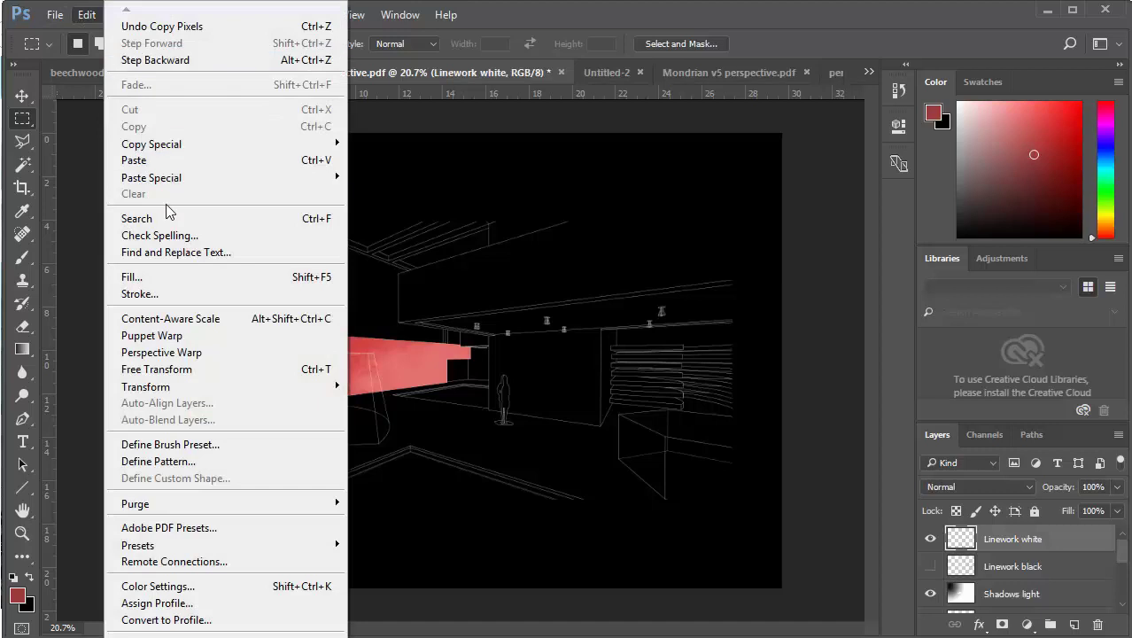
{"action": "left_click", "coordinate": [165, 163]}
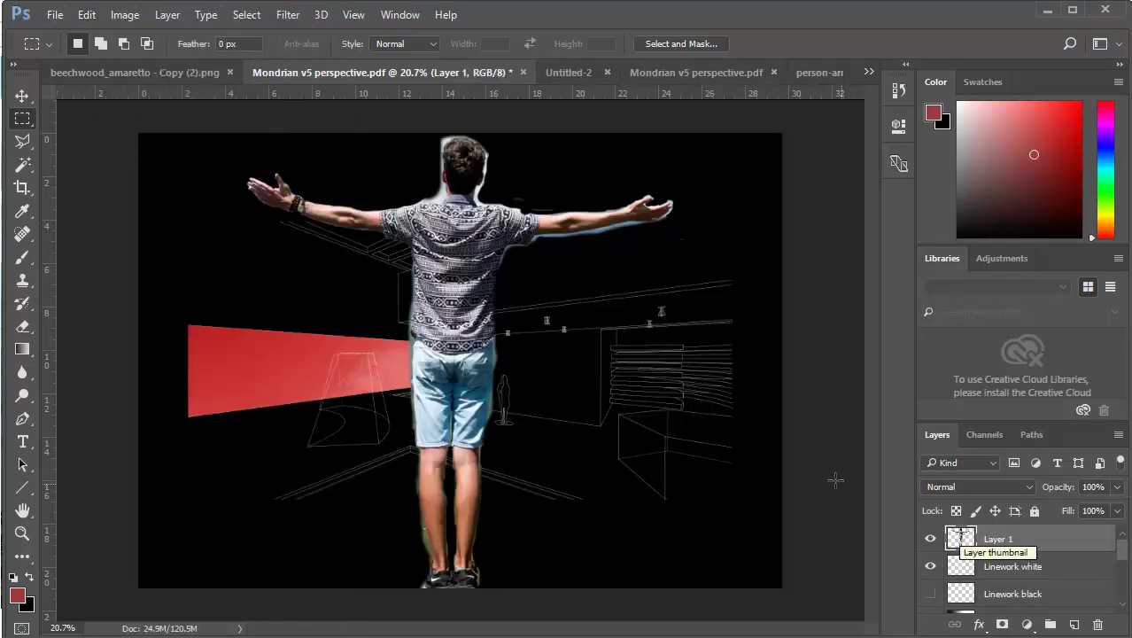
Free-transform the pasted man down to about 13.3% and move him over the outlined figure in the perspective
{"action": "key", "text": "ctrl+t"}
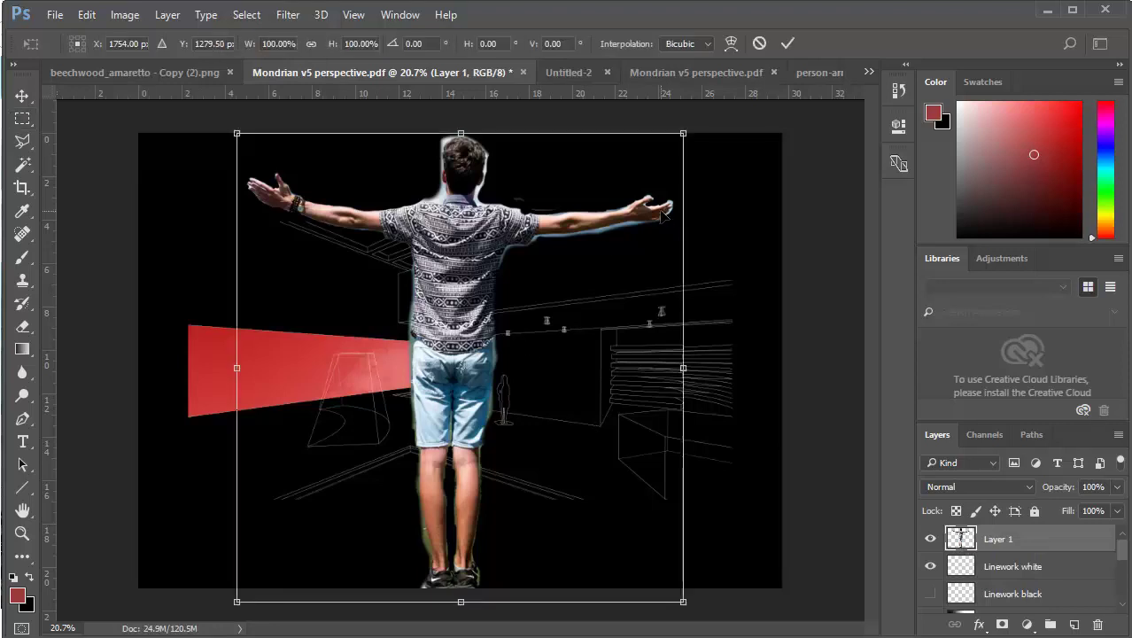
{"action": "left_click_drag", "start_coordinate": [684, 134], "coordinate": [406, 471]}
{"action": "left_click_drag", "start_coordinate": [319, 538], "coordinate": [504, 408]}
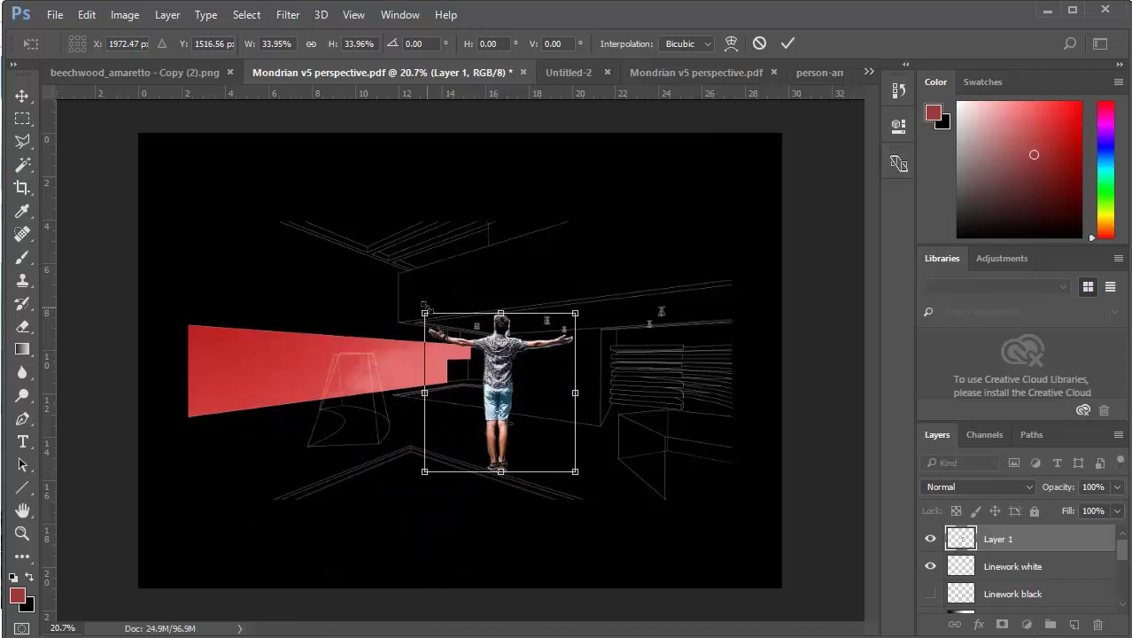
{"action": "left_click_drag", "start_coordinate": [415, 311], "coordinate": [474, 374]}
{"action": "scroll", "coordinate": [452, 413], "scroll_direction": "up", "scroll_amount": 5}
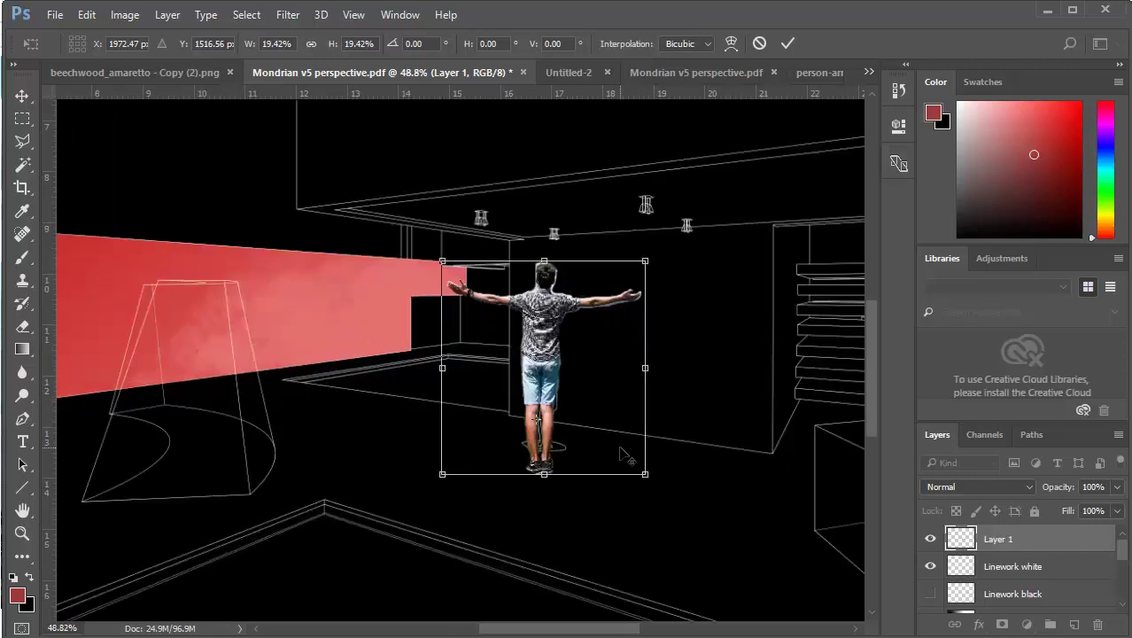
{"action": "left_click_drag", "start_coordinate": [660, 175], "coordinate": [566, 275]}
{"action": "left_click_drag", "start_coordinate": [460, 375], "coordinate": [512, 351]}
Scale the man further down to about 11.3%, place his feet on the outlined figure's base, and apply the transform
{"action": "scroll", "coordinate": [516, 382], "scroll_direction": "up", "scroll_amount": 6}
{"action": "scroll", "coordinate": [517, 382], "scroll_direction": "down", "scroll_amount": 1}
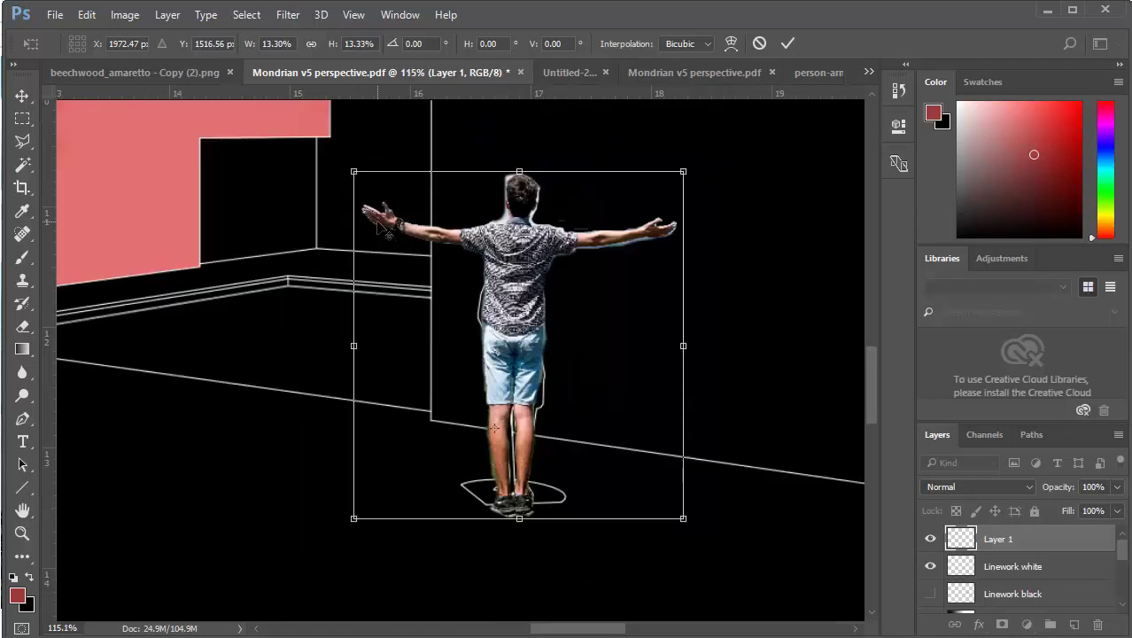
{"action": "left_click_drag", "start_coordinate": [351, 170], "coordinate": [381, 202]}
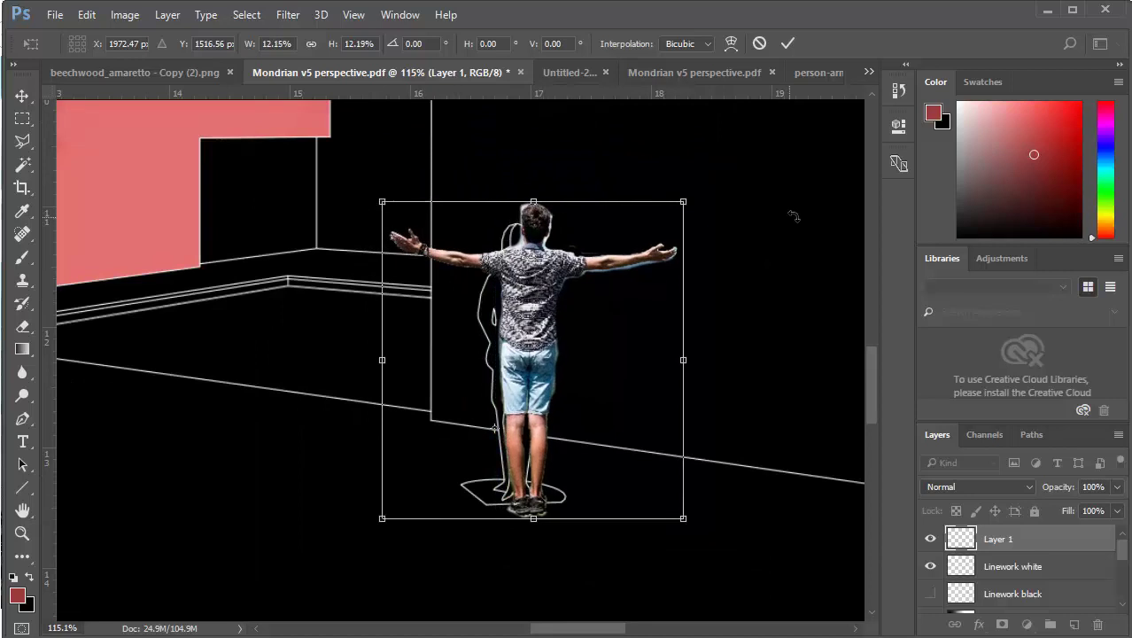
{"action": "left_click_drag", "start_coordinate": [687, 204], "coordinate": [661, 225]}
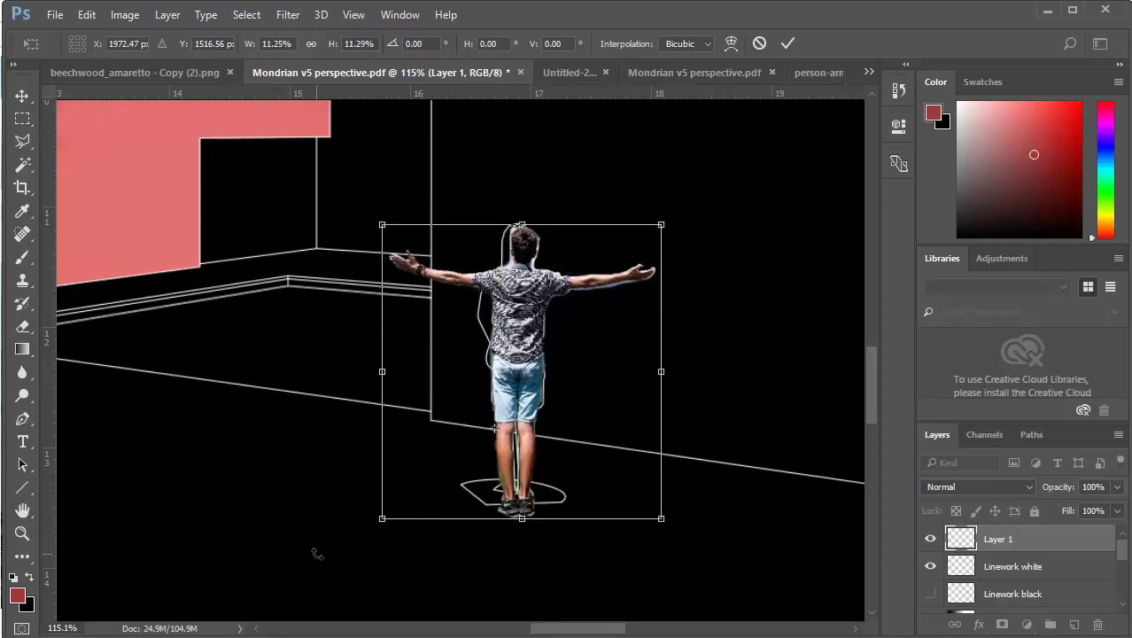
{"action": "left_click_drag", "start_coordinate": [515, 386], "coordinate": [511, 366]}
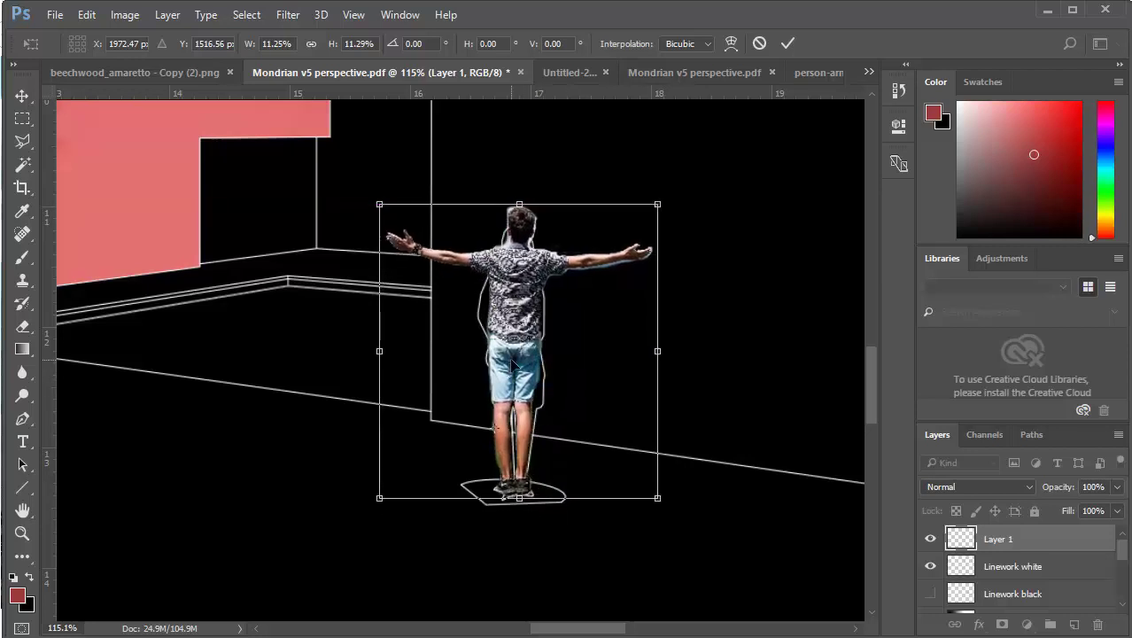
{"action": "key", "text": "Return"}
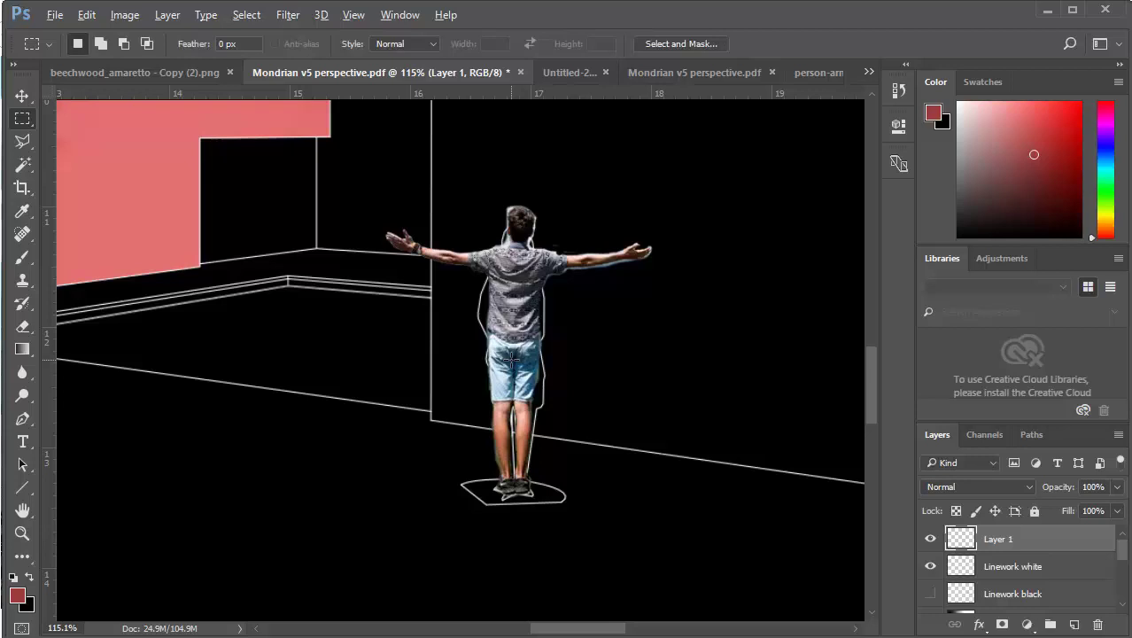
Check the man's scale in the room and load the pixels of Layer 1 as a selection
{"action": "scroll", "coordinate": [512, 359], "scroll_direction": "down", "scroll_amount": 5}
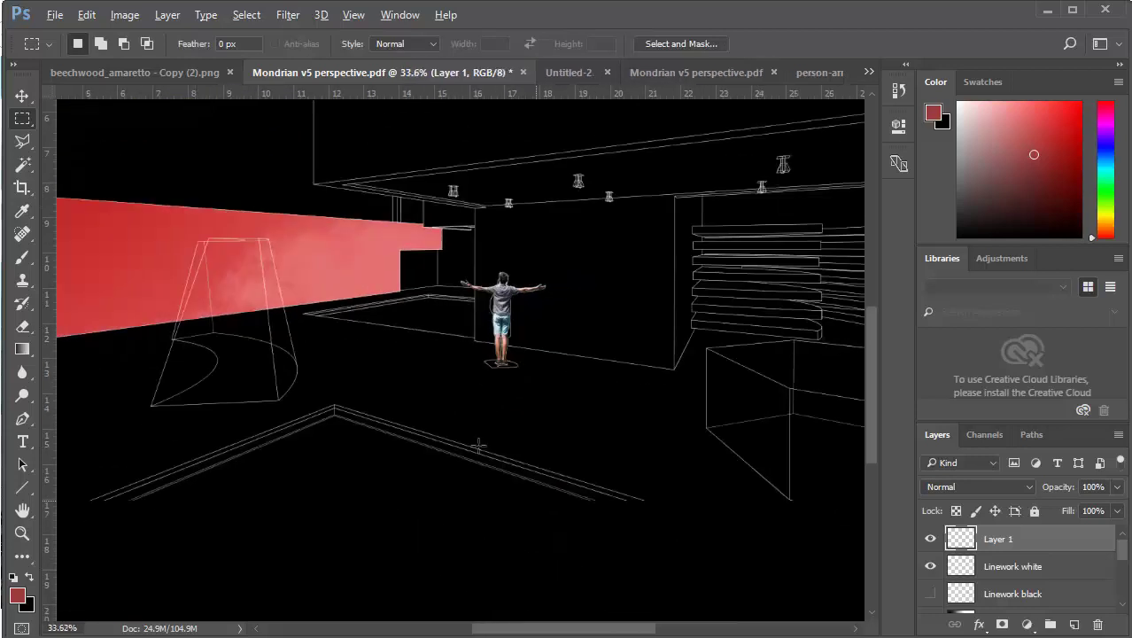
{"action": "scroll", "coordinate": [477, 446], "scroll_direction": "down", "scroll_amount": 1}
{"action": "scroll", "coordinate": [478, 444], "scroll_direction": "up", "scroll_amount": 6}
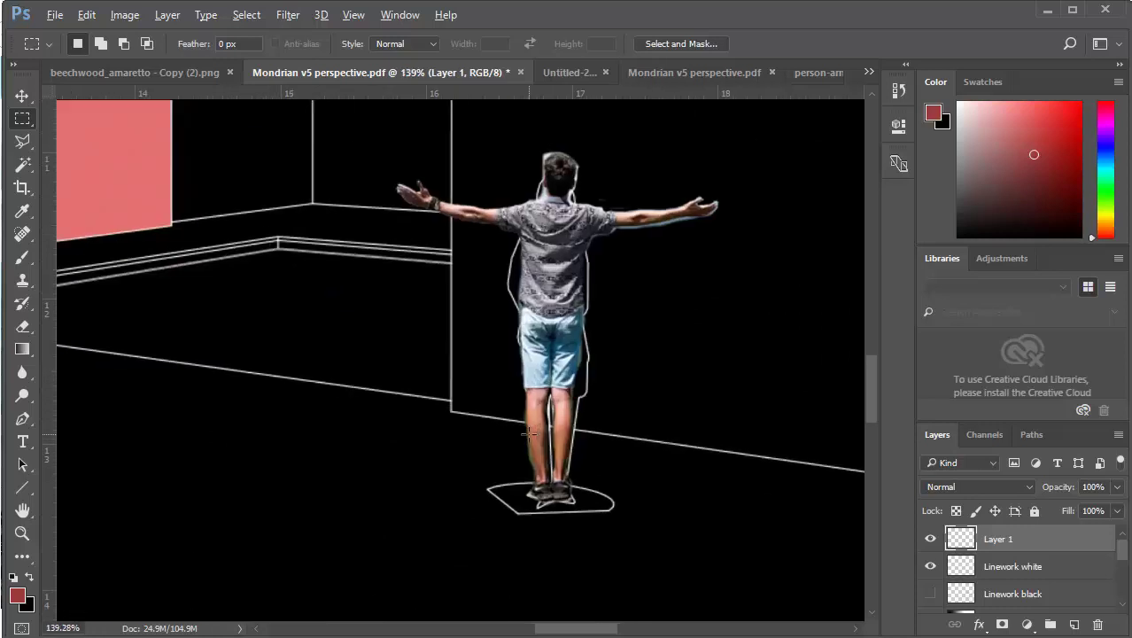
{"action": "scroll", "coordinate": [528, 433], "scroll_direction": "down", "scroll_amount": 1}
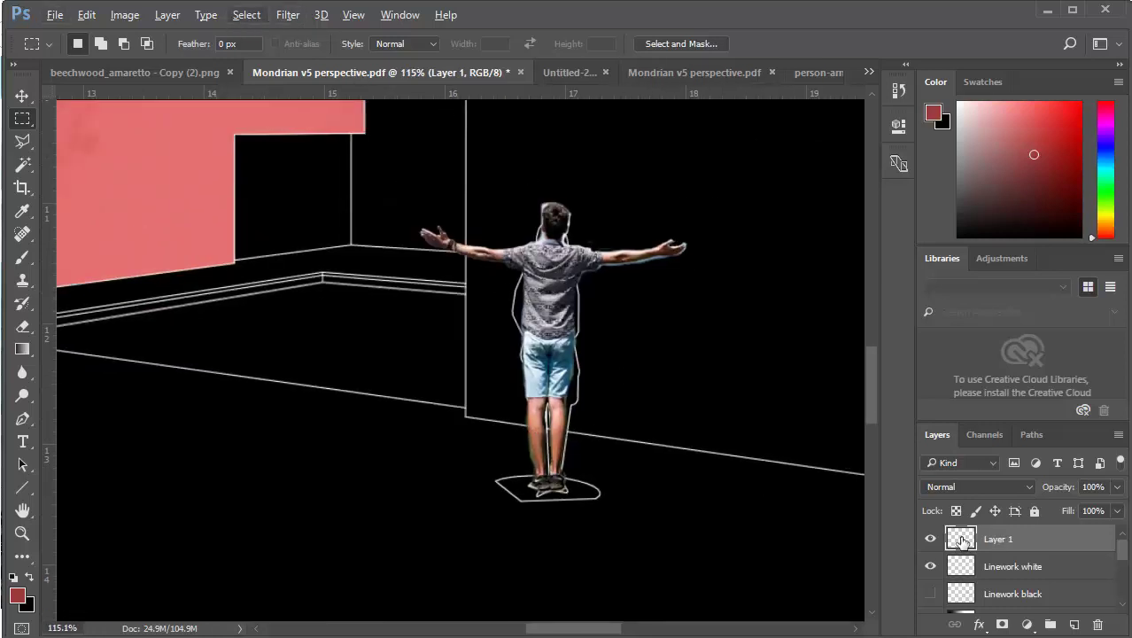
{"action": "right_click", "coordinate": [963, 541]}
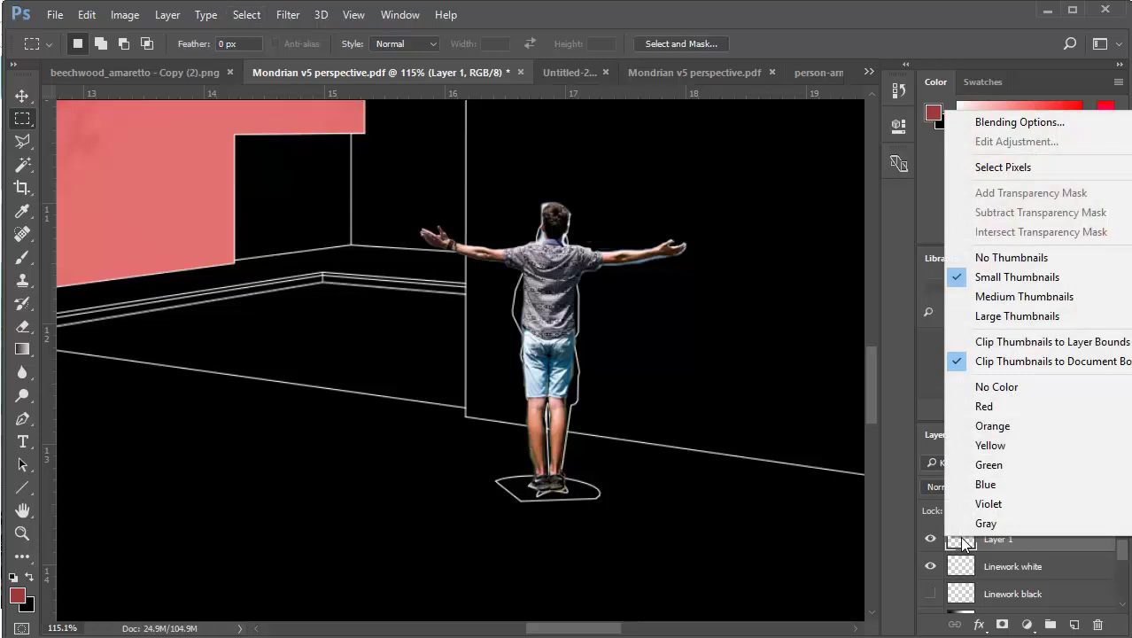
{"action": "left_click", "coordinate": [1025, 170]}
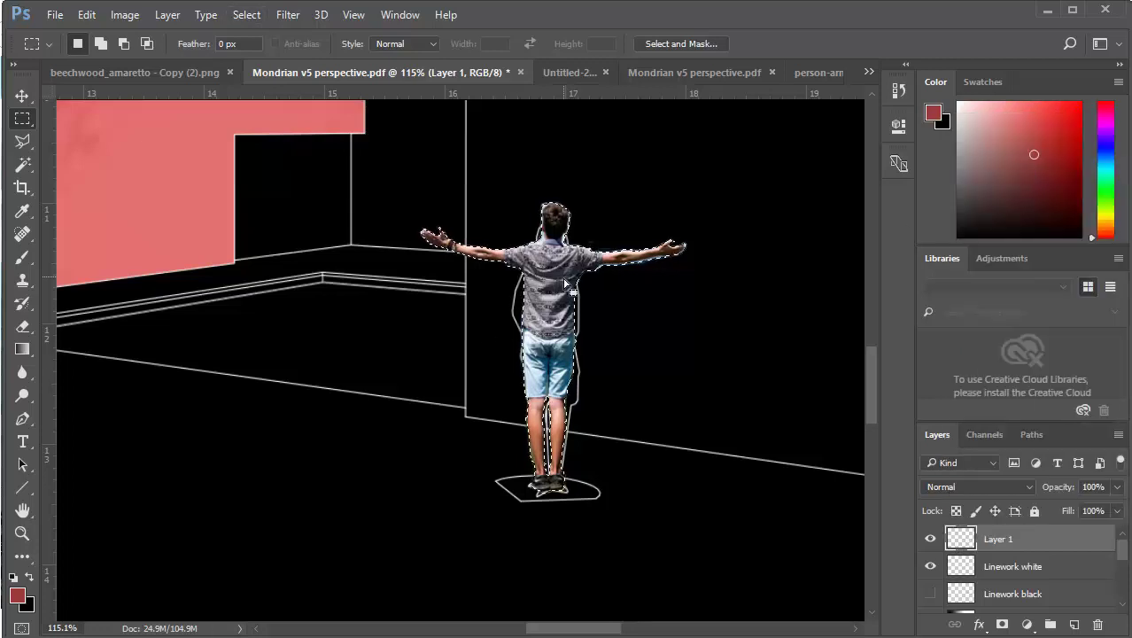
Fill the man's selection on Layer 1 with white in Normal mode at 100% opacity and check the silhouette in the room
{"action": "left_click", "coordinate": [86, 16]}
{"action": "left_click", "coordinate": [133, 276]}
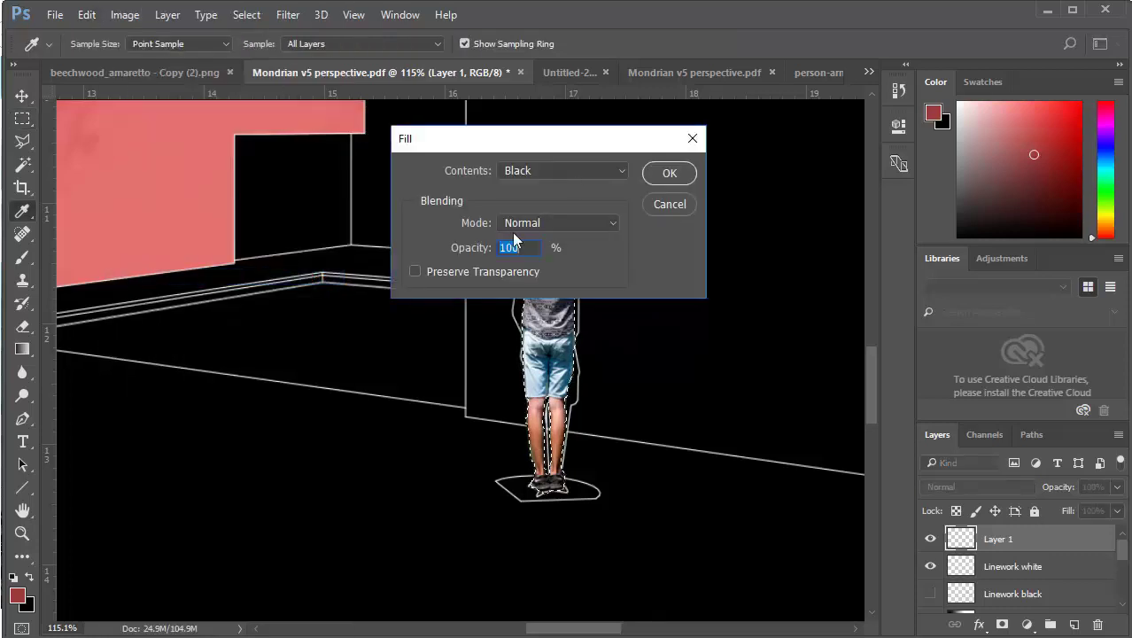
{"action": "left_click", "coordinate": [570, 172]}
{"action": "left_click", "coordinate": [528, 312]}
{"action": "left_click", "coordinate": [676, 180]}
{"action": "key", "text": "m"}
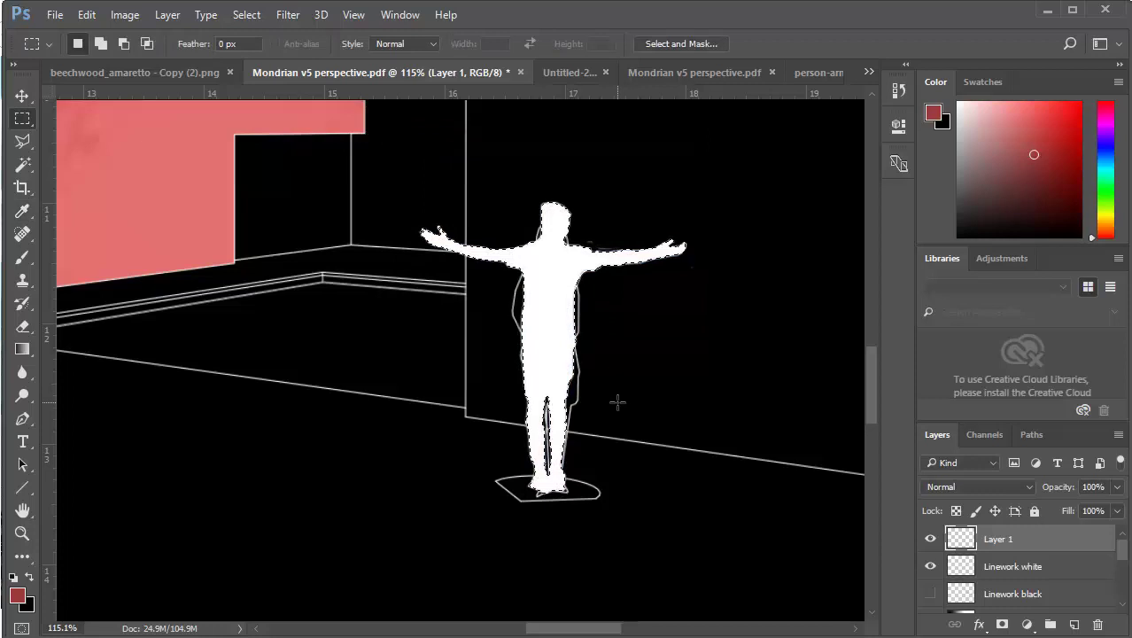
{"action": "scroll", "coordinate": [618, 403], "scroll_direction": "down", "scroll_amount": 5}
{"action": "scroll", "coordinate": [617, 403], "scroll_direction": "down", "scroll_amount": 4}
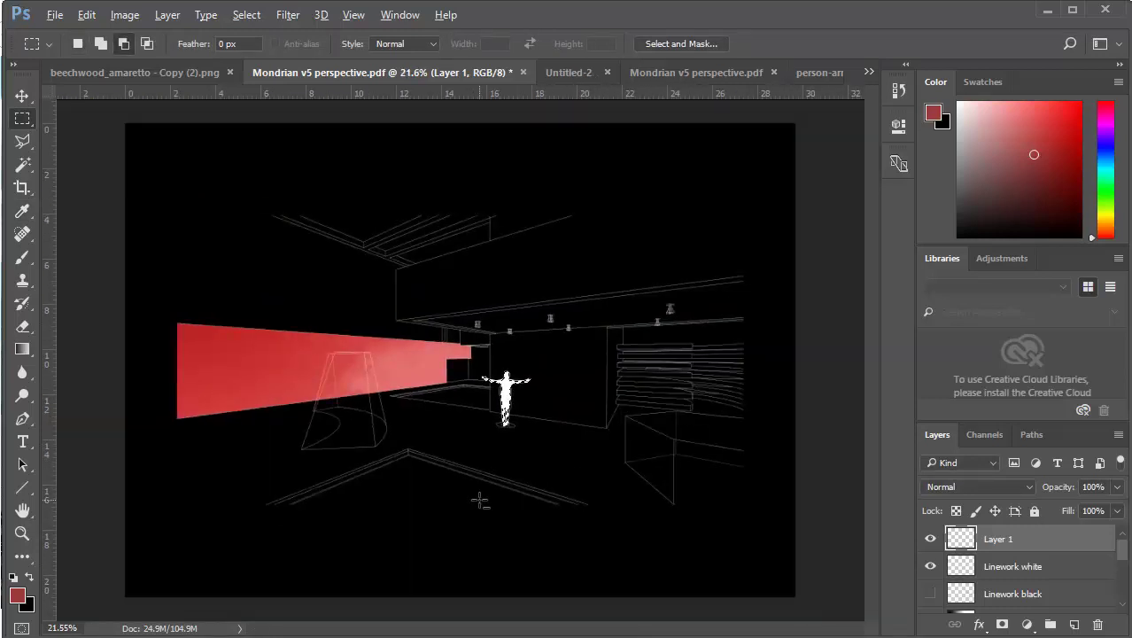
{"action": "scroll", "coordinate": [509, 424], "scroll_direction": "up", "scroll_amount": 10}
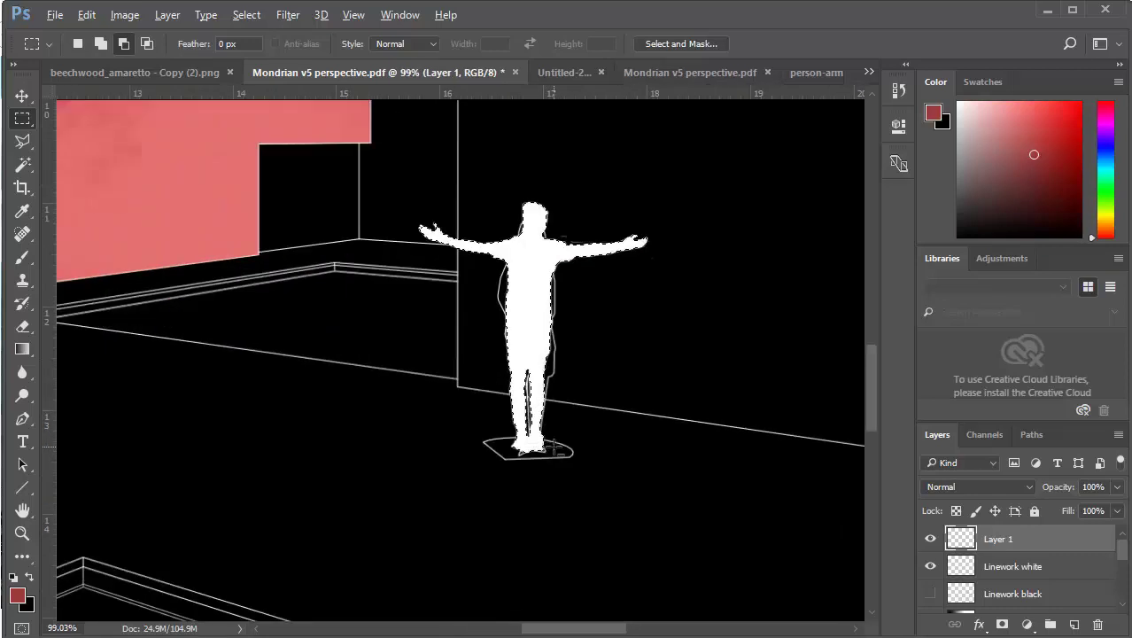
{"action": "scroll", "coordinate": [554, 449], "scroll_direction": "down", "scroll_amount": 3}
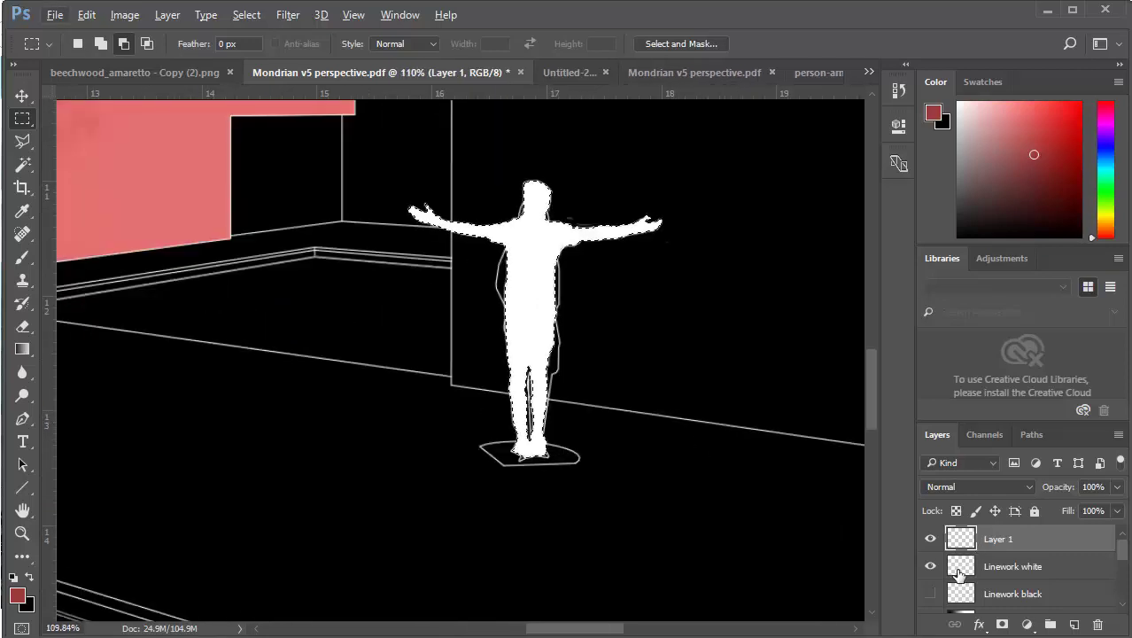
Add a new layer directly above Linework white and set up the Brush tool with black as the foreground colour
{"action": "left_click", "coordinate": [964, 574]}
{"action": "scroll", "coordinate": [588, 250], "scroll_direction": "up", "scroll_amount": 3}
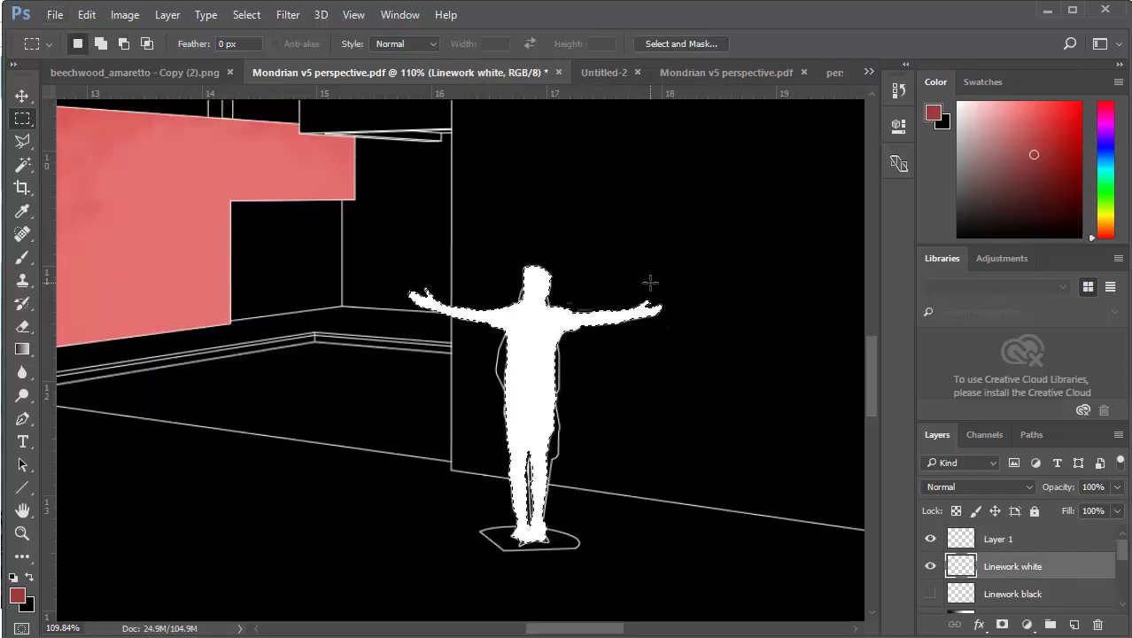
{"action": "scroll", "coordinate": [542, 569], "scroll_direction": "up", "scroll_amount": 3}
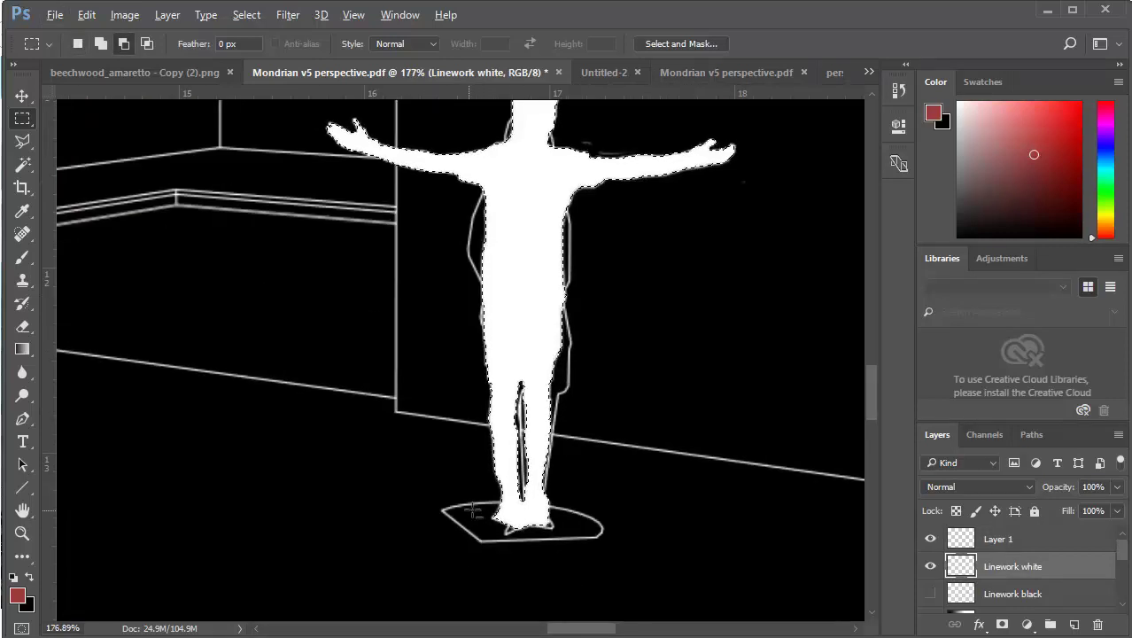
{"action": "scroll", "coordinate": [483, 530], "scroll_direction": "up", "scroll_amount": 2}
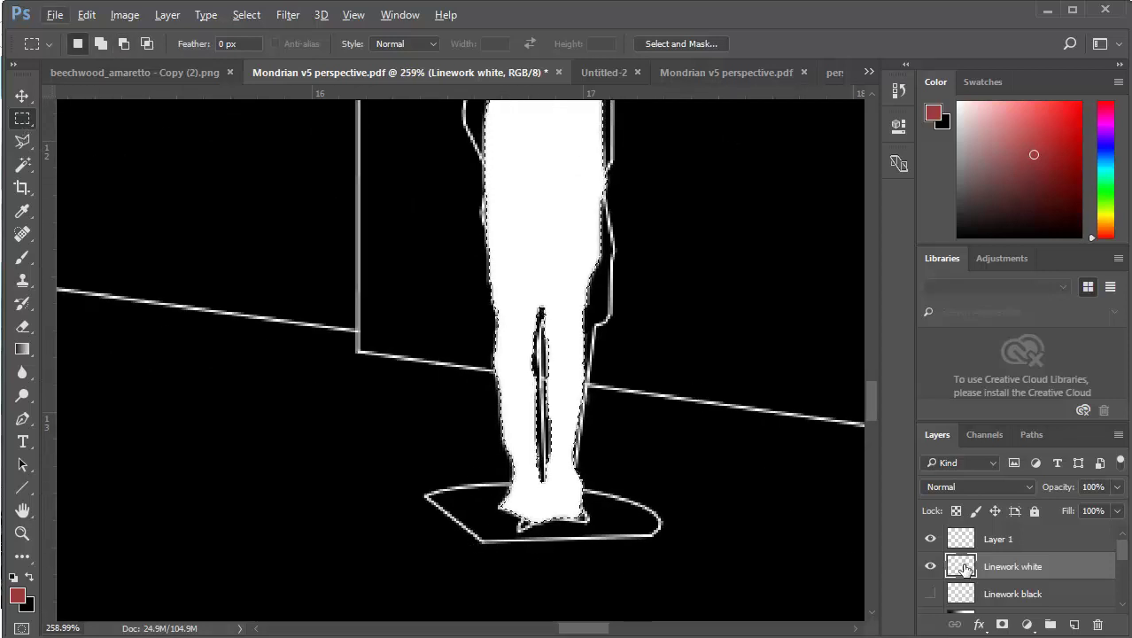
{"action": "left_click", "coordinate": [22, 211]}
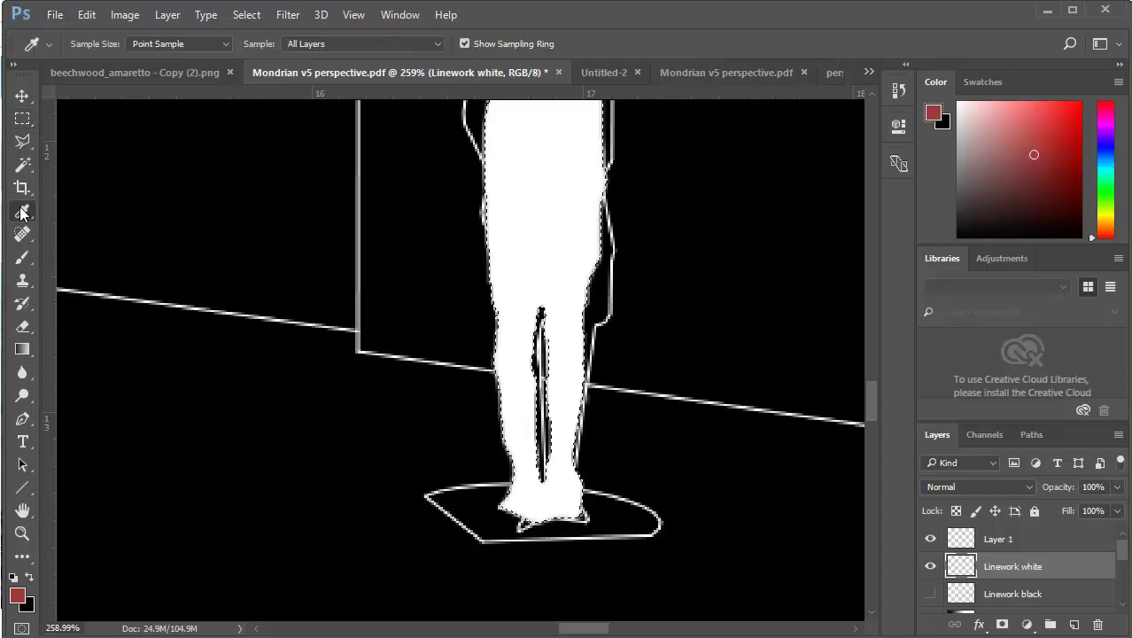
{"action": "left_click", "coordinate": [16, 261]}
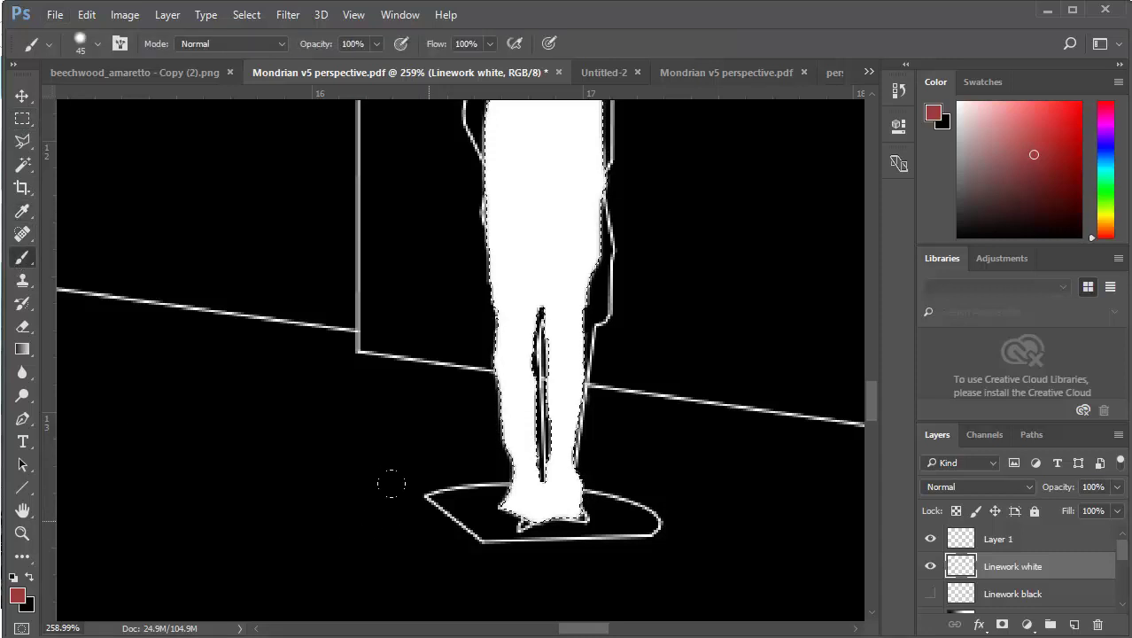
{"action": "left_click", "coordinate": [29, 576]}
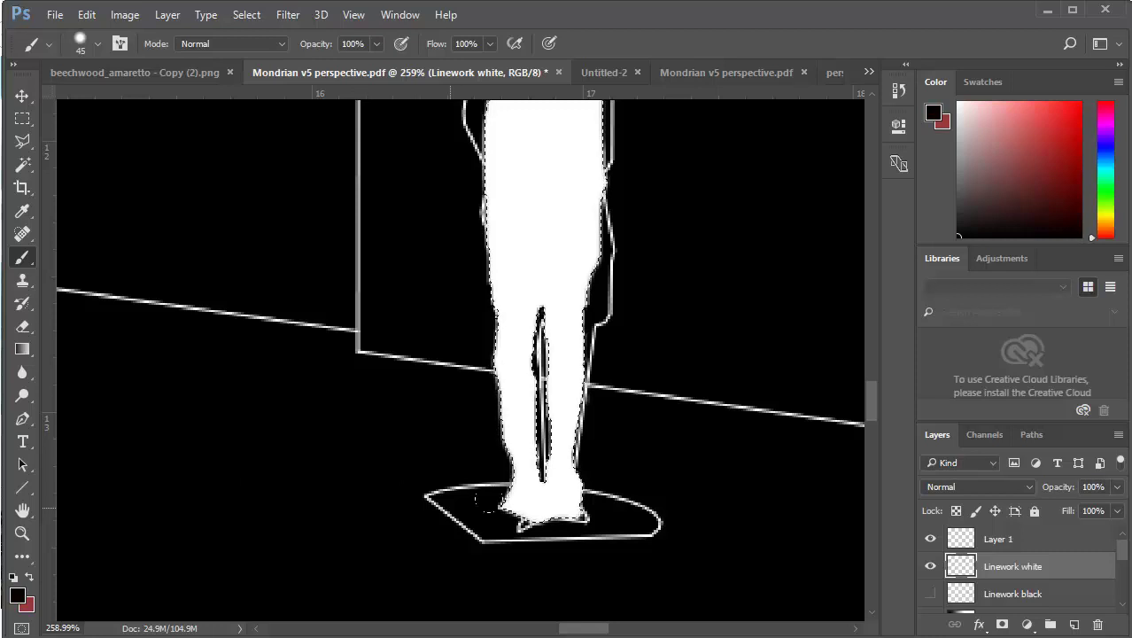
{"action": "left_click", "coordinate": [1073, 625]}
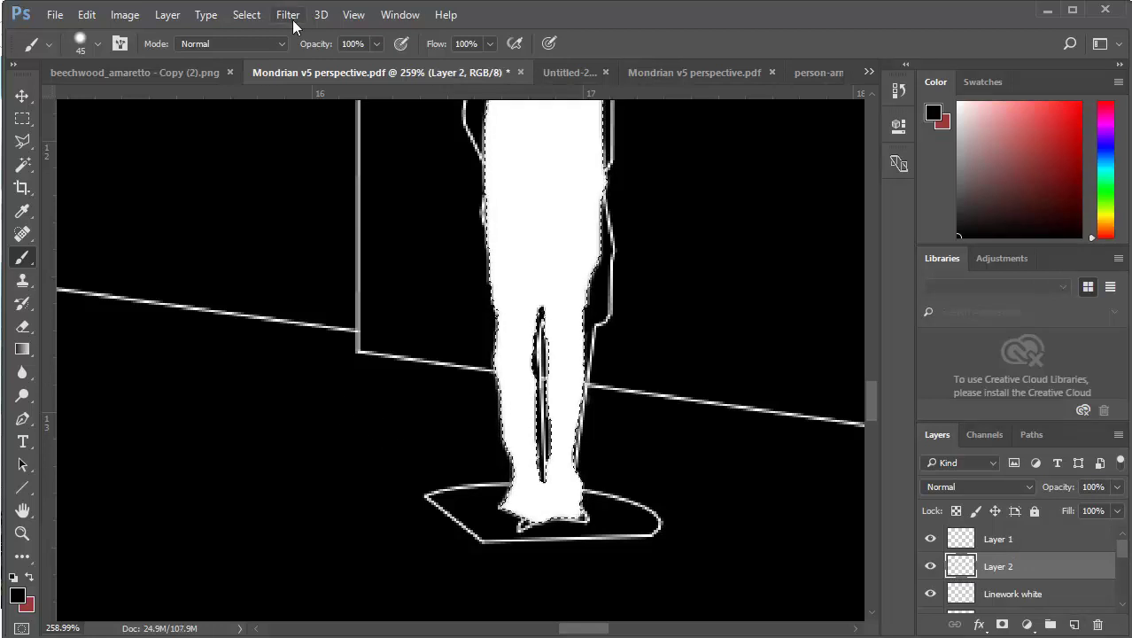
Deselect the silhouette and paint black on Layer 2 over the outlined figure and its base around the man
{"action": "left_click", "coordinate": [246, 14]}
{"action": "left_click", "coordinate": [266, 48]}
{"action": "mouse_move", "coordinate": [400, 460]}
{"action": "left_mouse_down"}
{"action": "mouse_move", "coordinate": [432, 474]}
{"action": "mouse_move", "coordinate": [475, 460]}
{"action": "mouse_move", "coordinate": [586, 475]}
{"action": "mouse_move", "coordinate": [525, 412]}
{"action": "mouse_move", "coordinate": [582, 403]}
{"action": "mouse_move", "coordinate": [524, 396]}
{"action": "left_mouse_up"}
{"action": "mouse_move", "coordinate": [573, 288]}
{"action": "left_mouse_down"}
{"action": "mouse_move", "coordinate": [599, 372]}
{"action": "mouse_move", "coordinate": [540, 354]}
{"action": "mouse_move", "coordinate": [559, 225]}
{"action": "mouse_move", "coordinate": [552, 124]}
{"action": "mouse_move", "coordinate": [490, 173]}
{"action": "left_mouse_up"}
{"action": "scroll", "coordinate": [443, 104], "scroll_direction": "up", "scroll_amount": 5}
{"action": "mouse_move", "coordinate": [471, 277]}
{"action": "left_mouse_down"}
{"action": "mouse_move", "coordinate": [551, 164]}
{"action": "mouse_move", "coordinate": [498, 77]}
{"action": "left_mouse_up"}
{"action": "scroll", "coordinate": [560, 198], "scroll_direction": "up", "scroll_amount": 3}
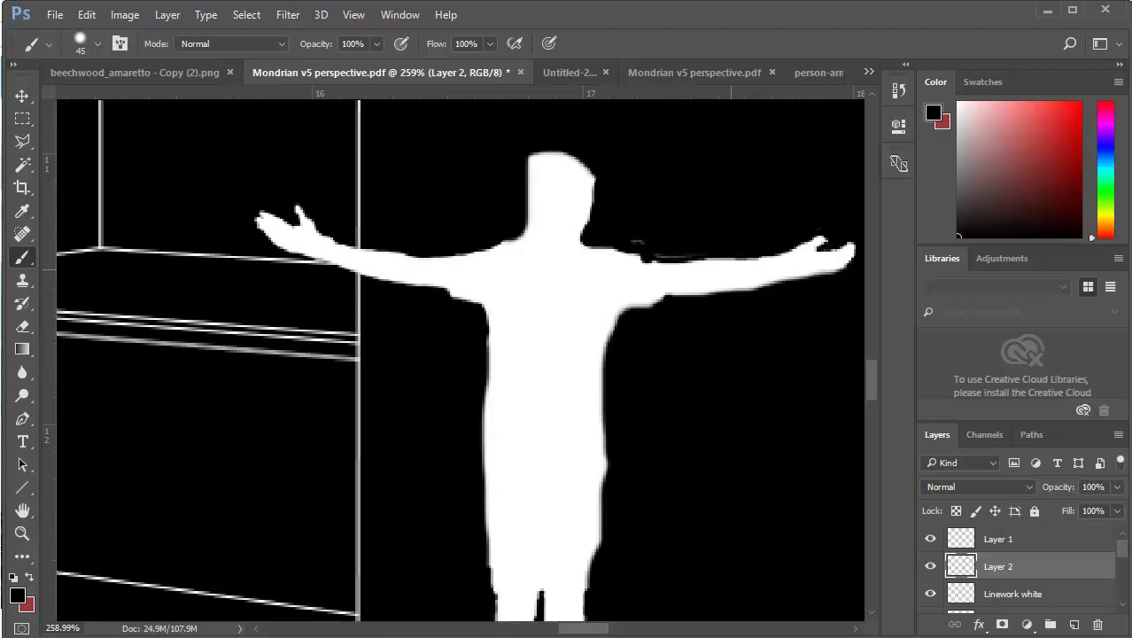
Compare the perspective with Layer 2 hidden and shown, then examine the white figure in the whole composition
{"action": "left_click", "coordinate": [931, 566]}
{"action": "left_click", "coordinate": [930, 565]}
{"action": "left_click", "coordinate": [931, 566]}
{"action": "left_click", "coordinate": [930, 566]}
{"action": "scroll", "coordinate": [457, 392], "scroll_direction": "down", "scroll_amount": 6}
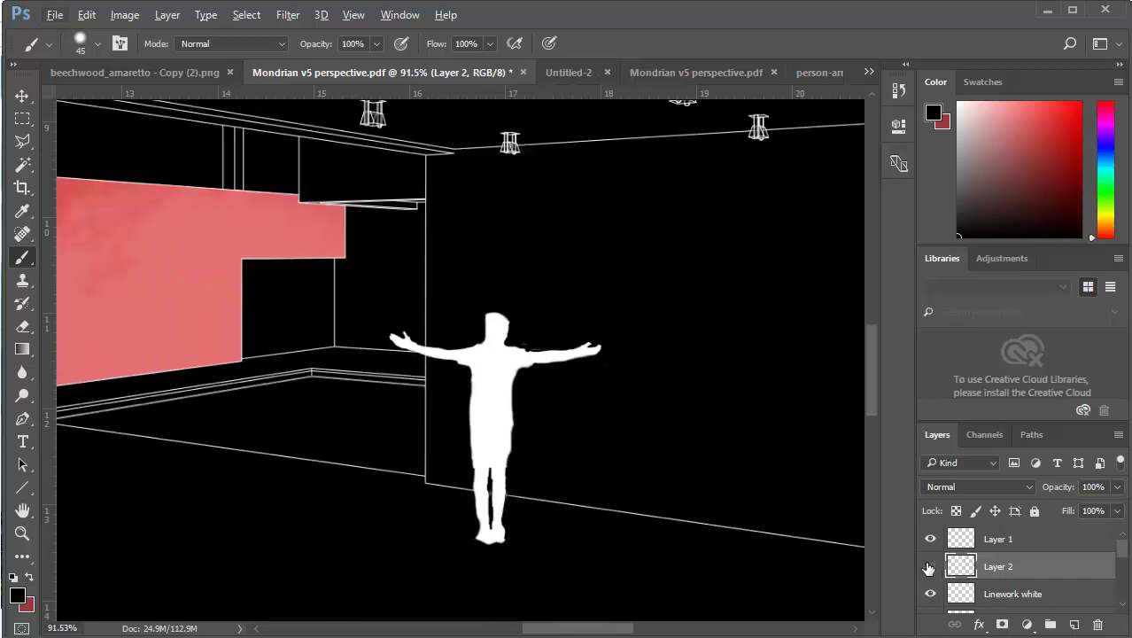
{"action": "left_click", "coordinate": [930, 566]}
{"action": "left_click", "coordinate": [931, 568]}
{"action": "left_click", "coordinate": [931, 569]}
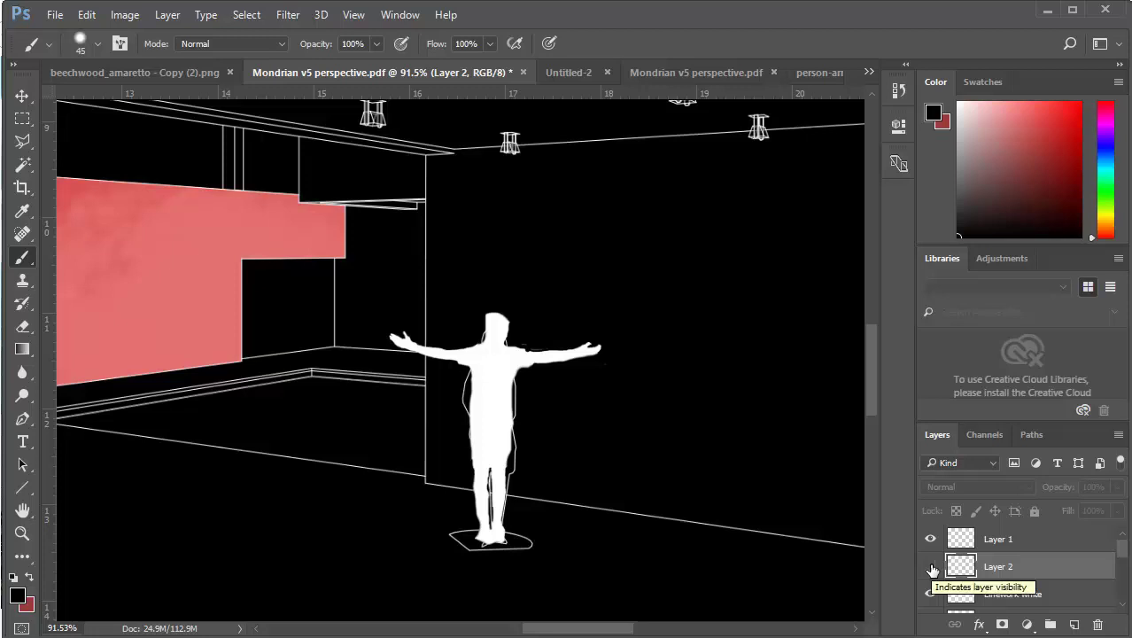
{"action": "scroll", "coordinate": [410, 430], "scroll_direction": "up", "scroll_amount": 3}
{"action": "scroll", "coordinate": [461, 469], "scroll_direction": "down", "scroll_amount": 2}
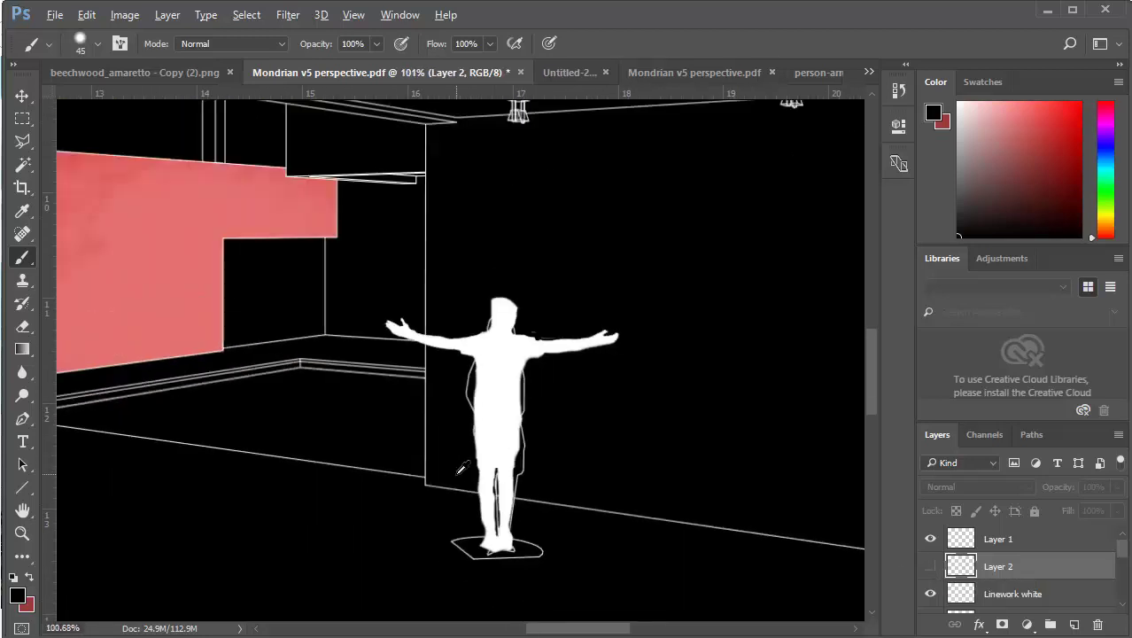
{"action": "left_click", "coordinate": [929, 569]}
{"action": "left_click", "coordinate": [929, 569]}
{"action": "left_click", "coordinate": [929, 570]}
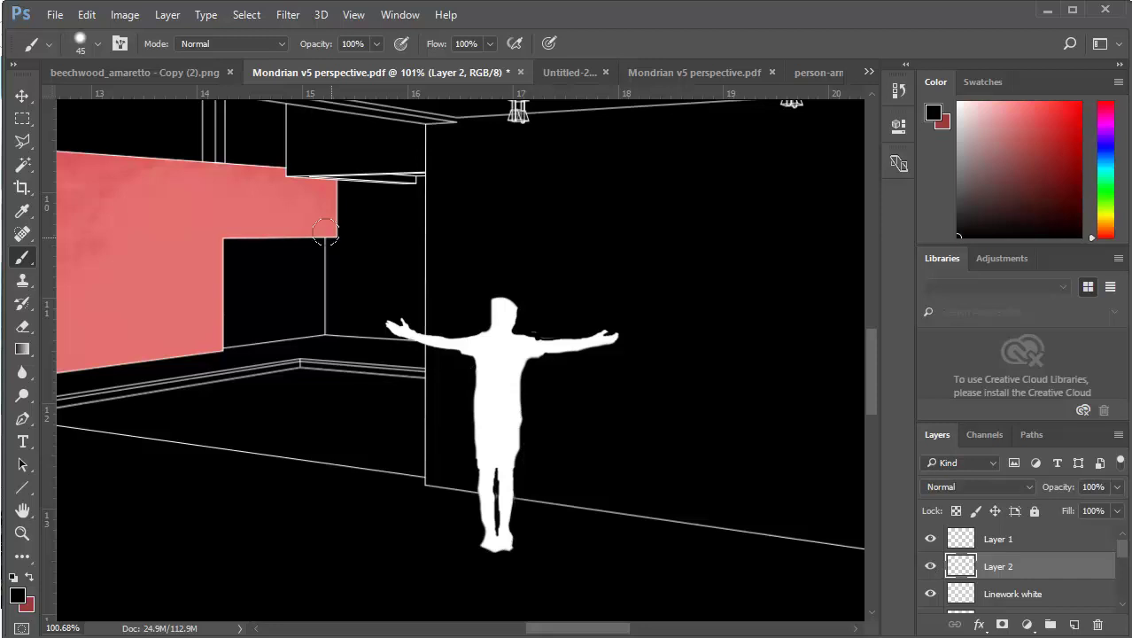
{"action": "scroll", "coordinate": [321, 232], "scroll_direction": "down", "scroll_amount": 5}
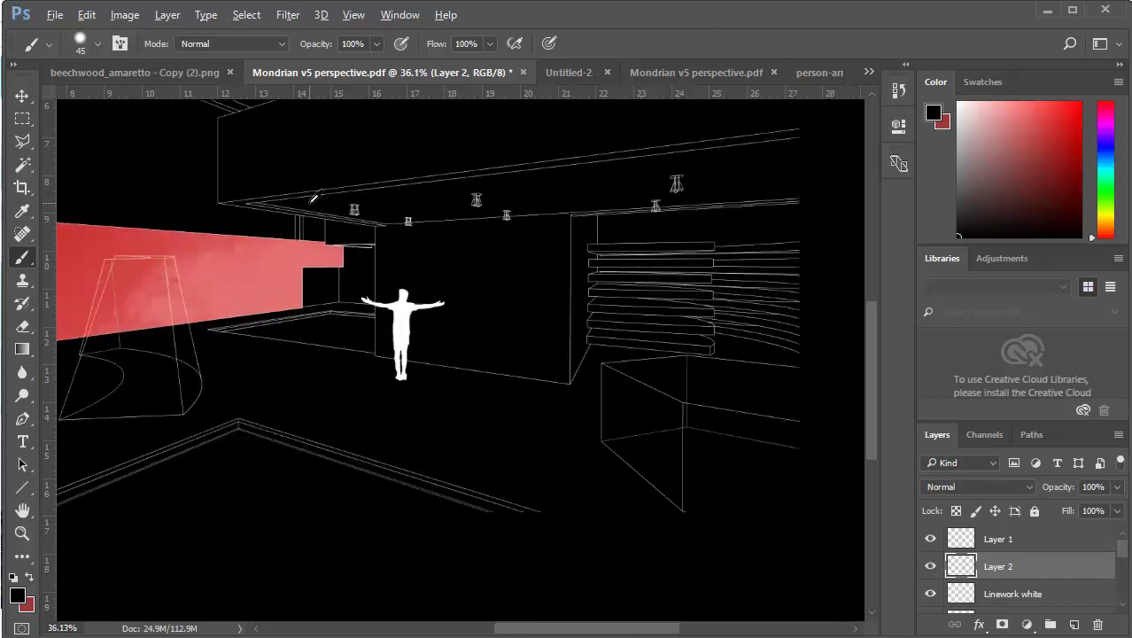
{"action": "scroll", "coordinate": [291, 263], "scroll_direction": "down", "scroll_amount": 4}
{"action": "scroll", "coordinate": [409, 386], "scroll_direction": "up", "scroll_amount": 4}
{"action": "scroll", "coordinate": [409, 386], "scroll_direction": "down", "scroll_amount": 2}
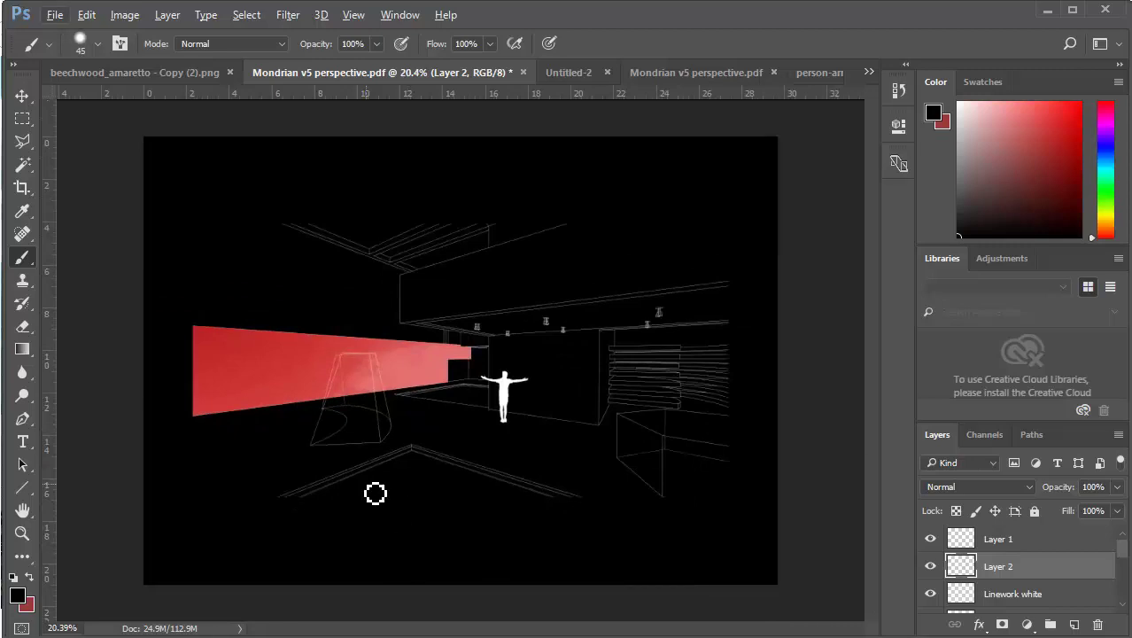
Switch to Presentation Drawing Examples.pdf in Acrobat, cancel the reading-order dialog, and go to page 1
{"action": "mouse_move", "coordinate": [364, 637]}
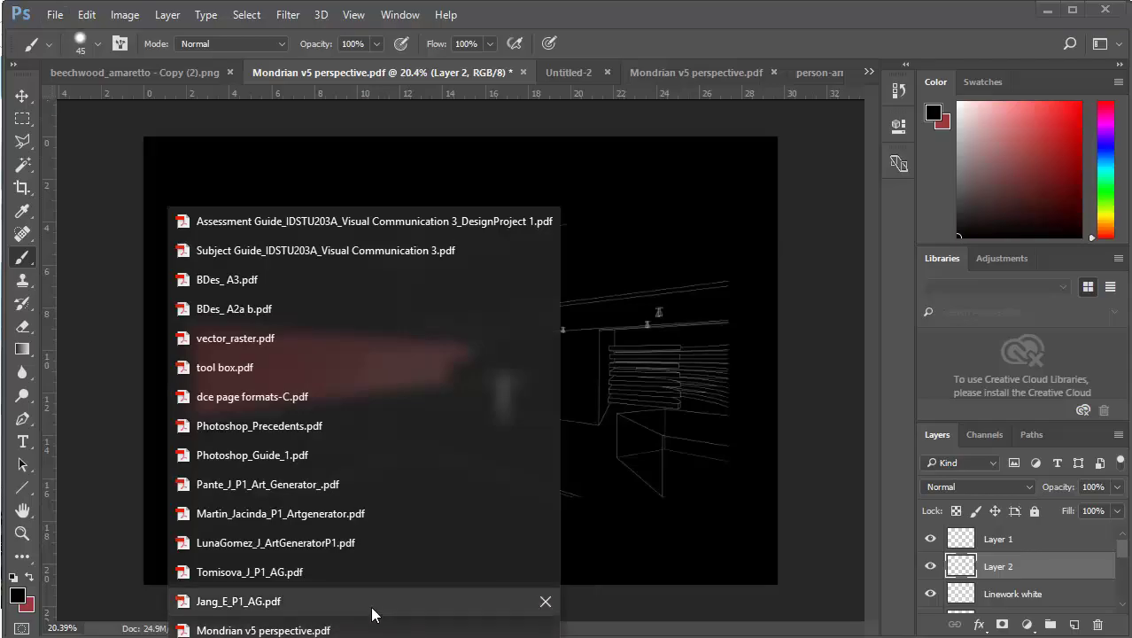
{"action": "mouse_move", "coordinate": [373, 610]}
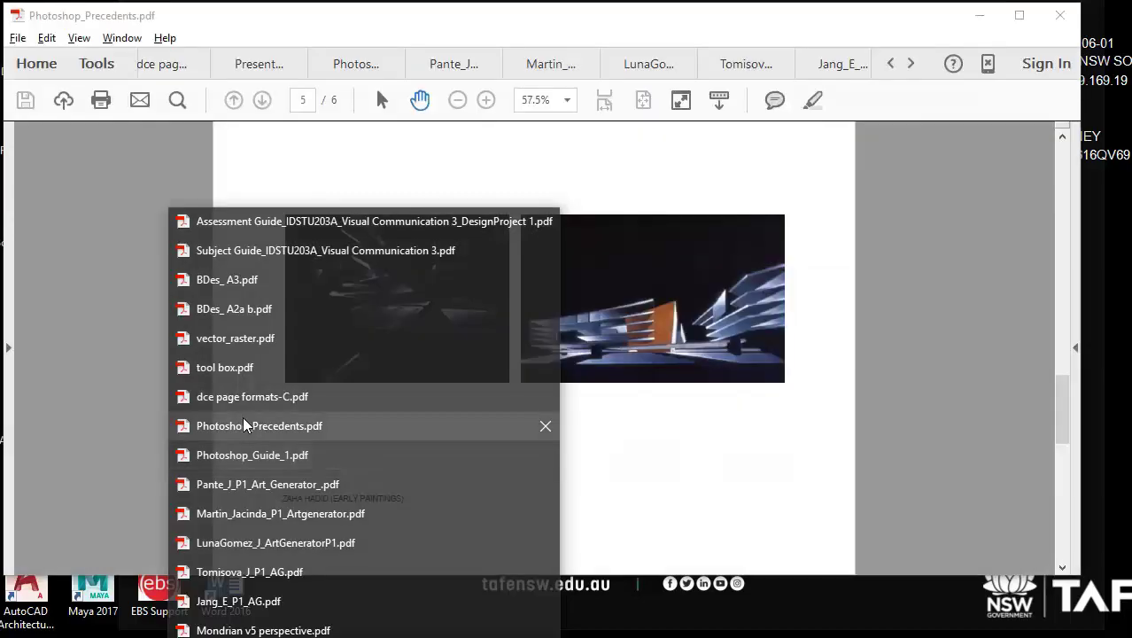
{"action": "left_click", "coordinate": [257, 426]}
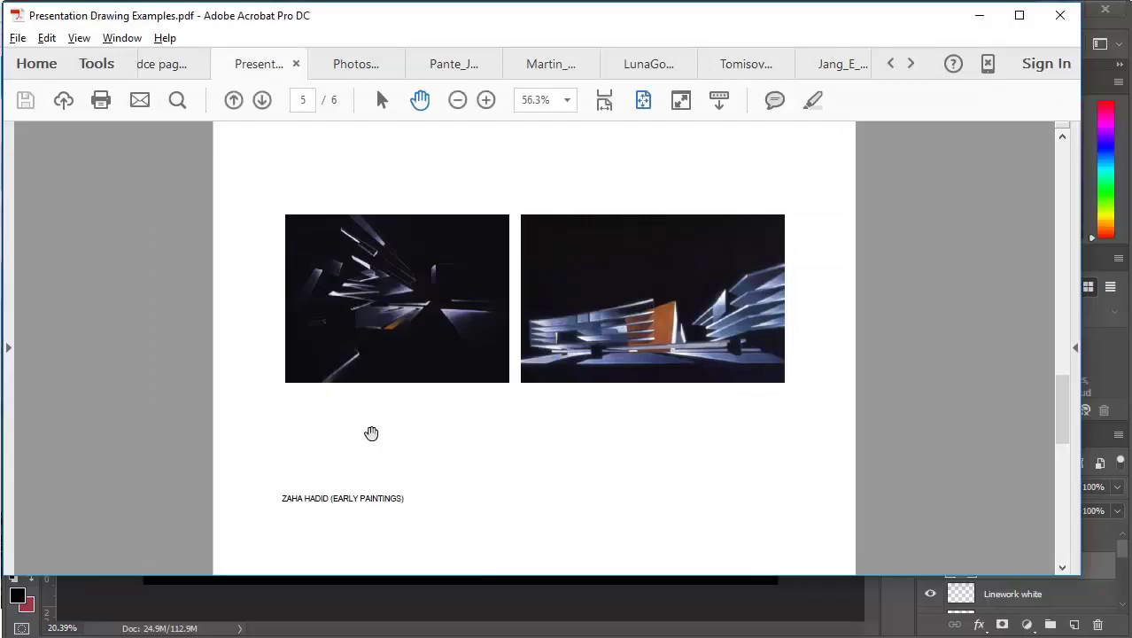
{"action": "scroll", "coordinate": [471, 421], "scroll_direction": "up", "scroll_amount": 1}
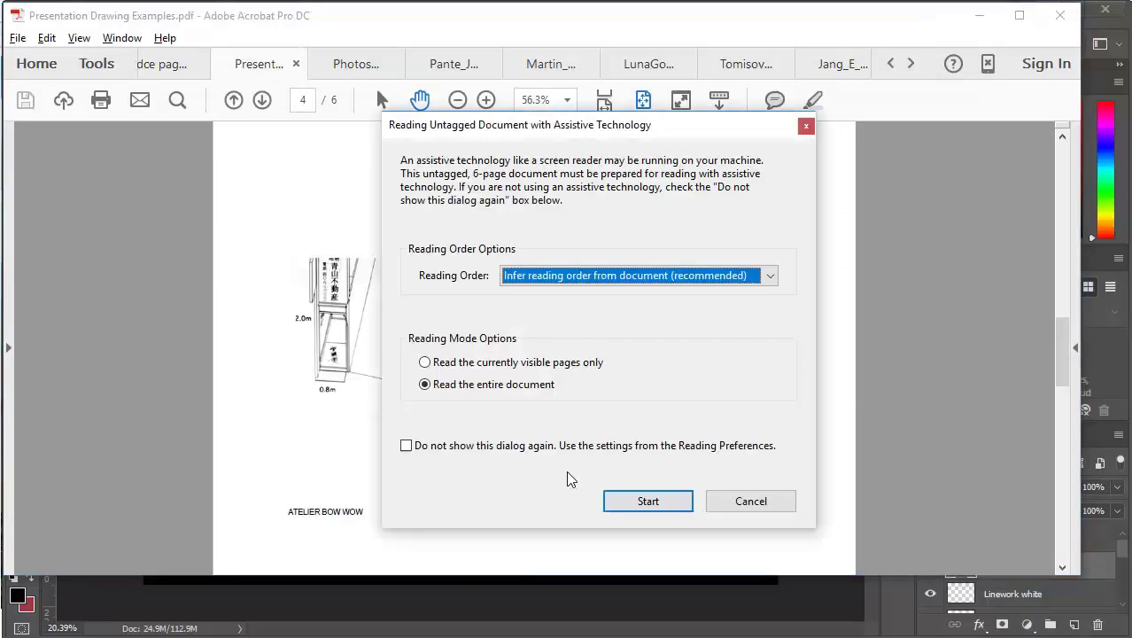
{"action": "left_click", "coordinate": [755, 507]}
{"action": "scroll", "coordinate": [454, 385], "scroll_direction": "up", "scroll_amount": 3}
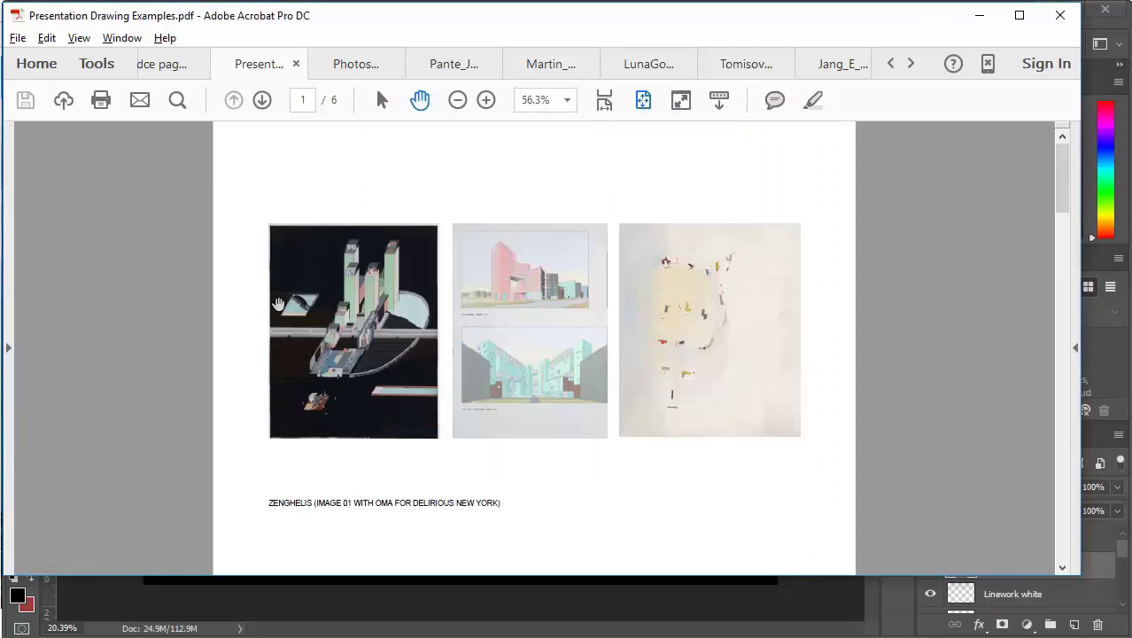
Examine the Zenghelis drawings on page 1 up close, especially the black-background image for Delirious New York
{"action": "scroll", "coordinate": [344, 369], "scroll_direction": "up", "scroll_amount": 3}
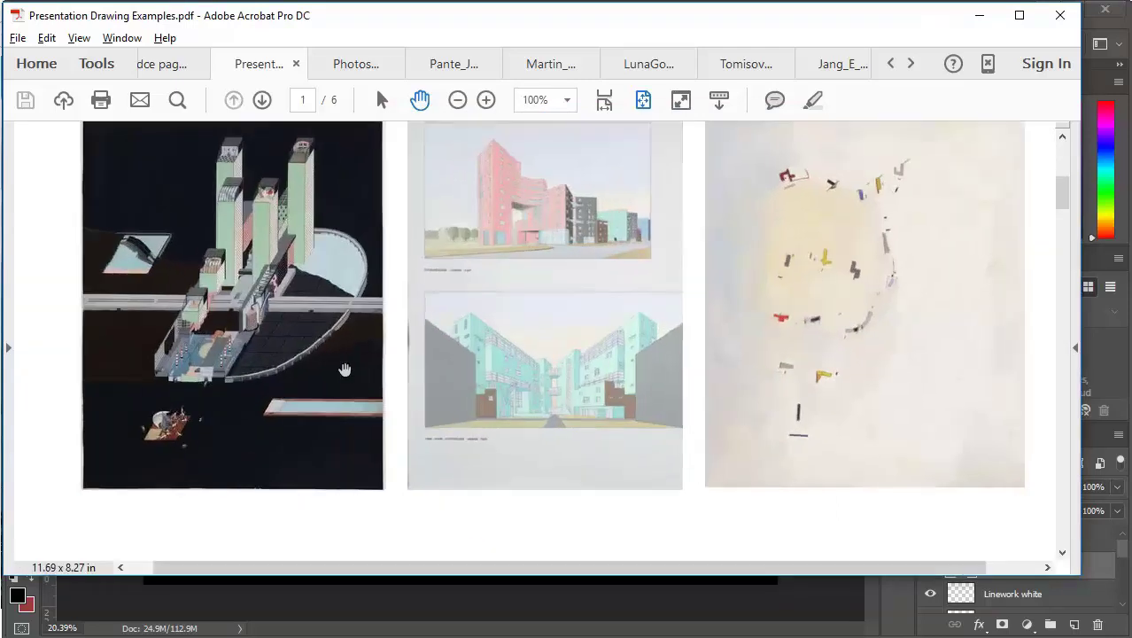
{"action": "scroll", "coordinate": [344, 370], "scroll_direction": "up", "scroll_amount": 2}
{"action": "scroll", "coordinate": [344, 370], "scroll_direction": "down", "scroll_amount": 2}
{"action": "scroll", "coordinate": [306, 445], "scroll_direction": "up", "scroll_amount": 1}
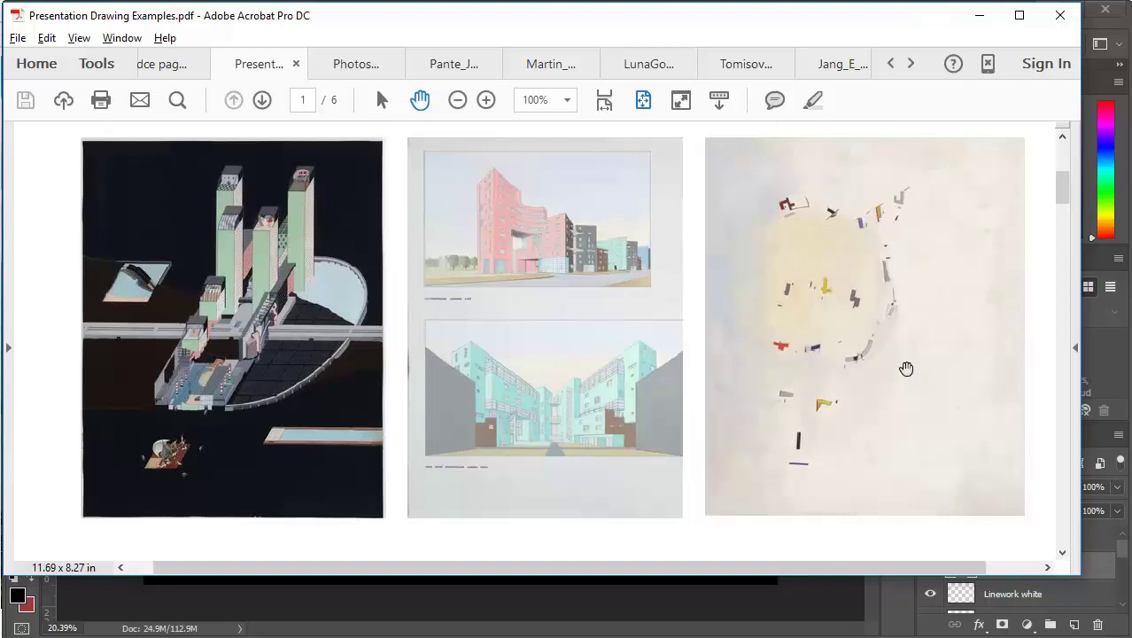
{"action": "scroll", "coordinate": [168, 336], "scroll_direction": "up", "scroll_amount": 4}
{"action": "scroll", "coordinate": [168, 337], "scroll_direction": "up", "scroll_amount": 2}
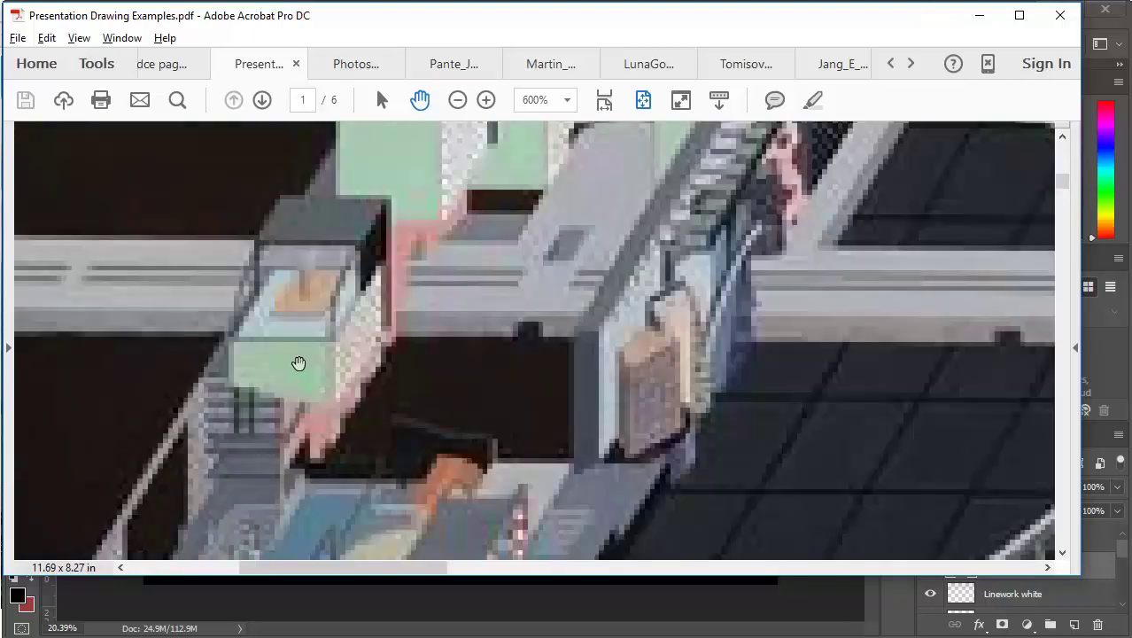
{"action": "scroll", "coordinate": [298, 363], "scroll_direction": "down", "scroll_amount": 3}
{"action": "scroll", "coordinate": [434, 335], "scroll_direction": "up", "scroll_amount": 1}
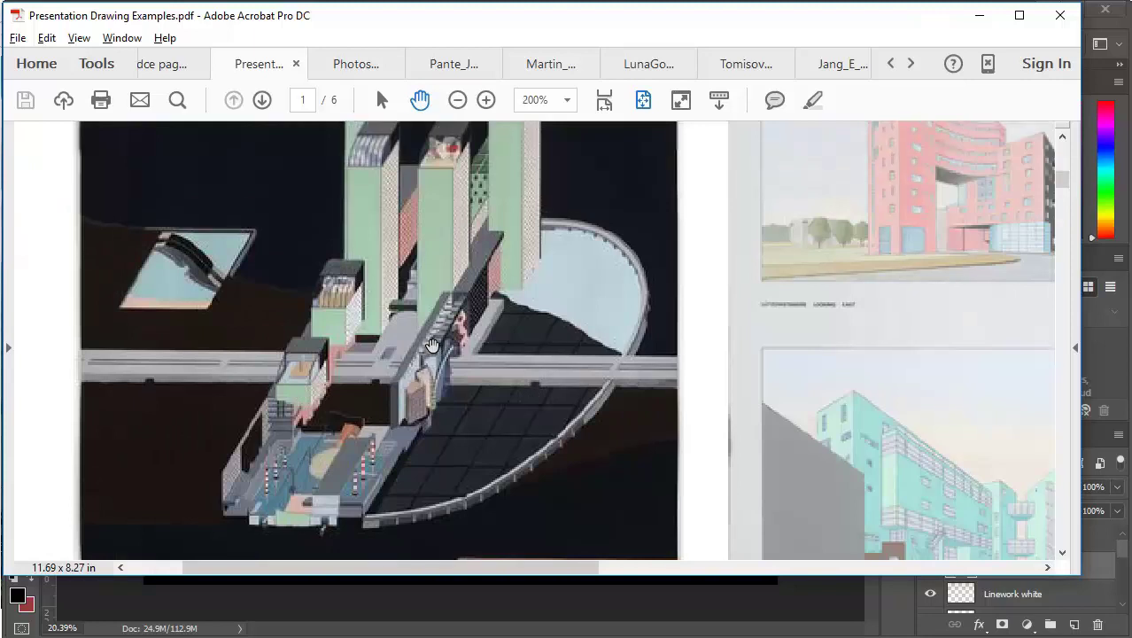
Switch to the Rem Koolhaas image search in the browser and preview several Delirious New York illustrations
{"action": "left_click", "coordinate": [221, 636]}
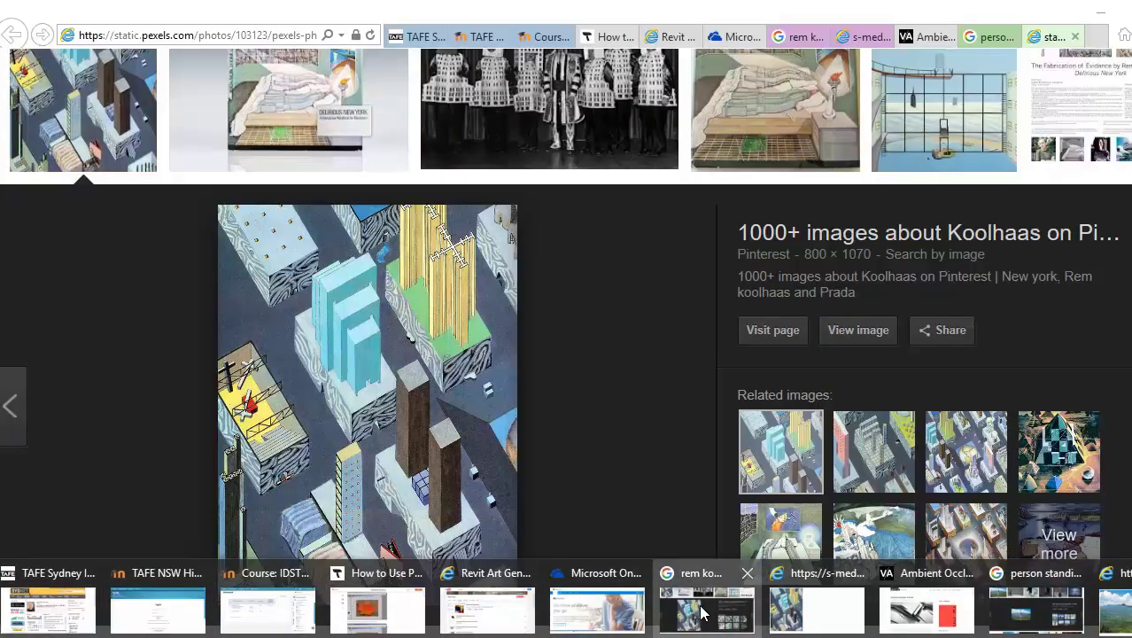
{"action": "left_click", "coordinate": [699, 605]}
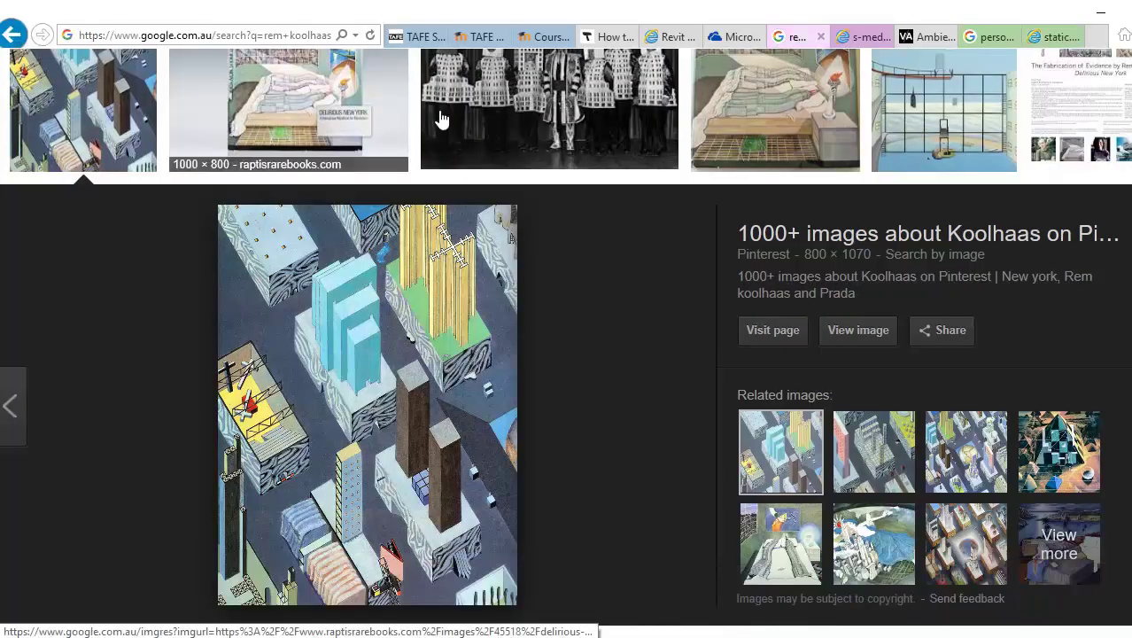
{"action": "left_click", "coordinate": [513, 116]}
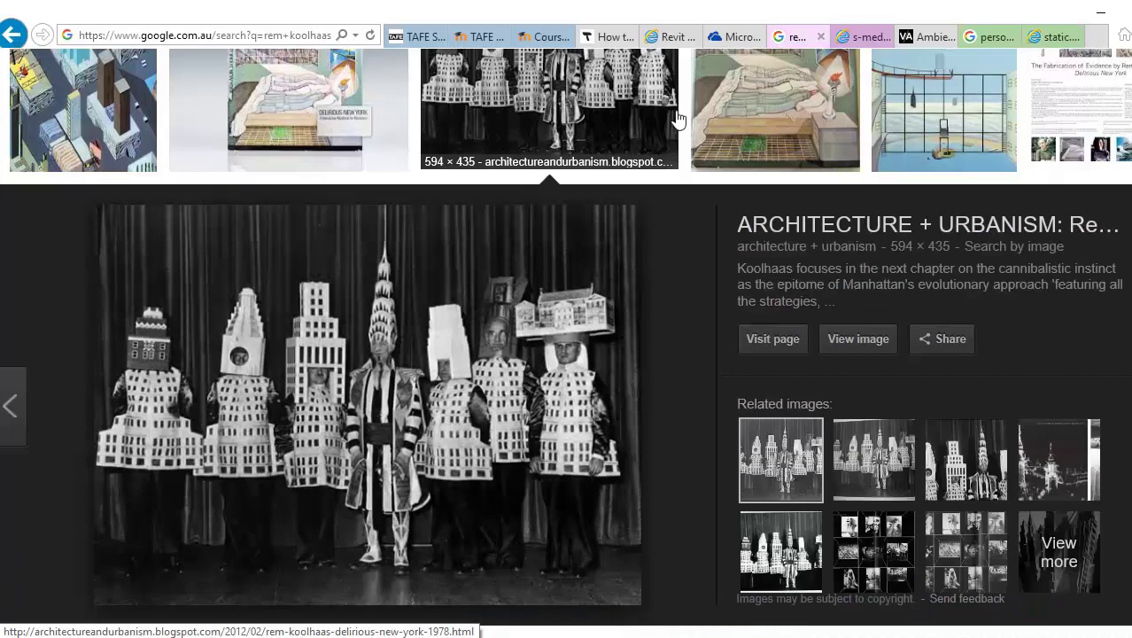
{"action": "left_click", "coordinate": [778, 99]}
{"action": "left_click", "coordinate": [899, 118]}
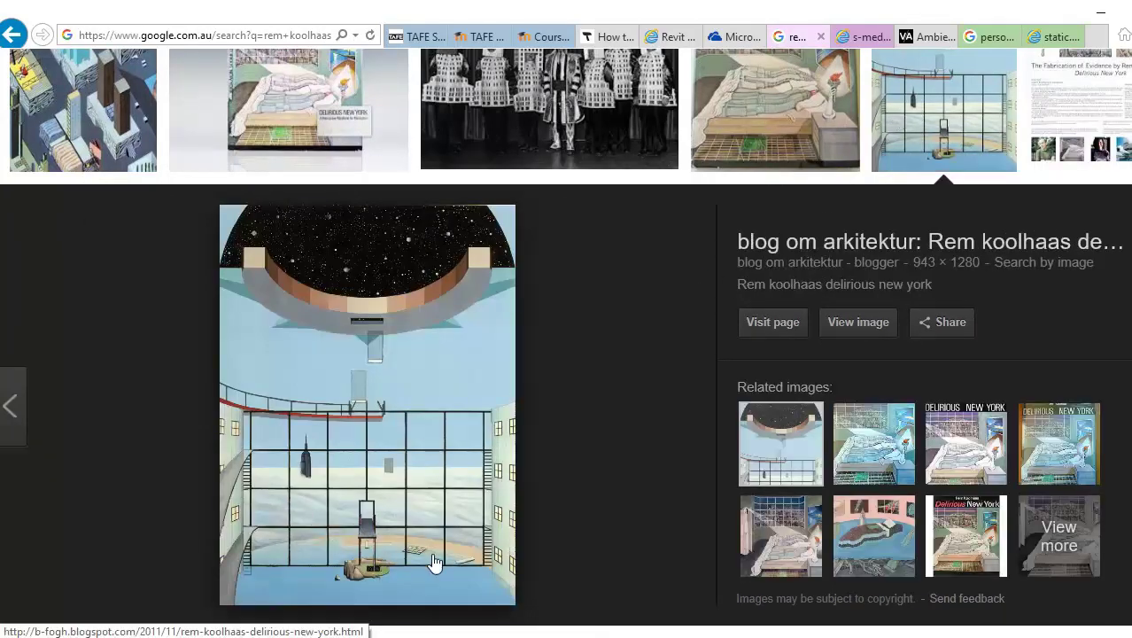
{"action": "left_click", "coordinate": [873, 453]}
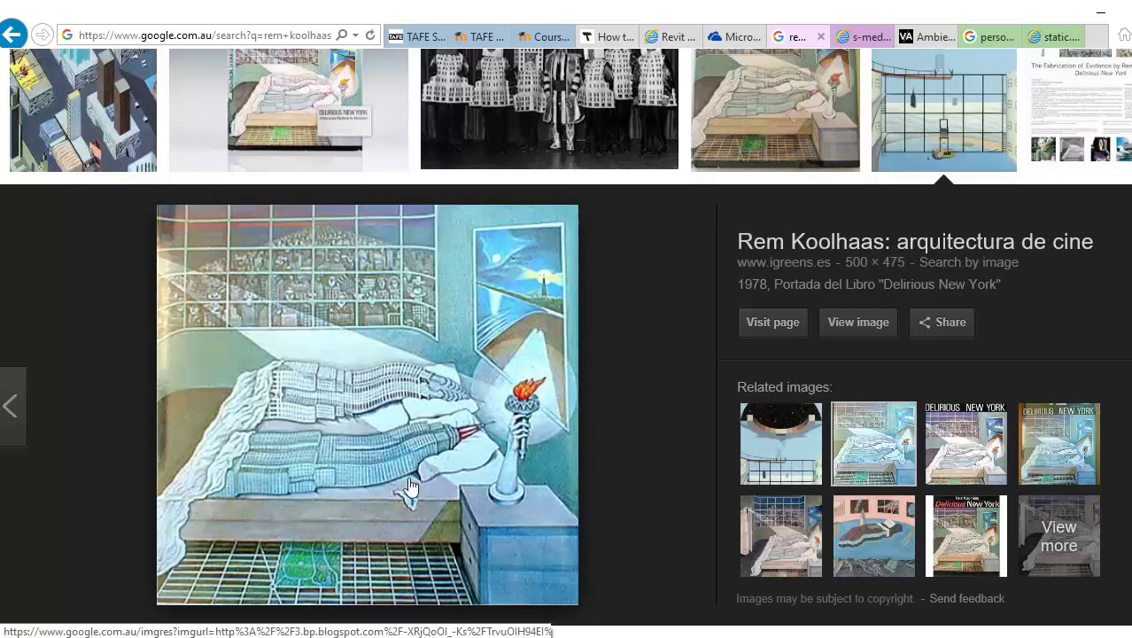
{"action": "left_click", "coordinate": [879, 532]}
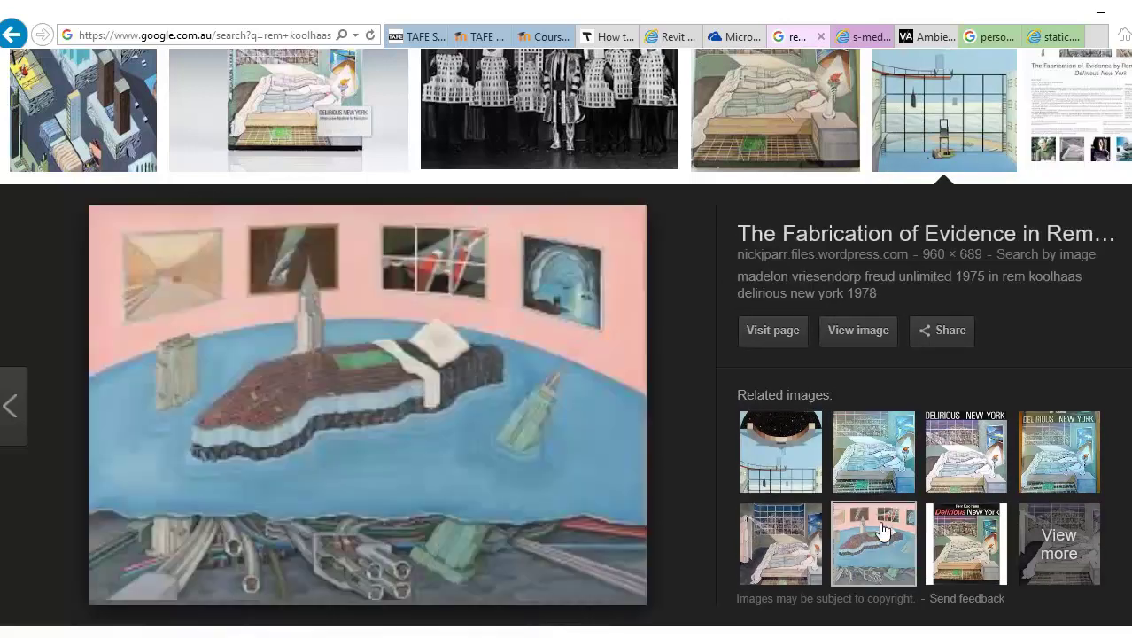
{"action": "left_click", "coordinate": [968, 456]}
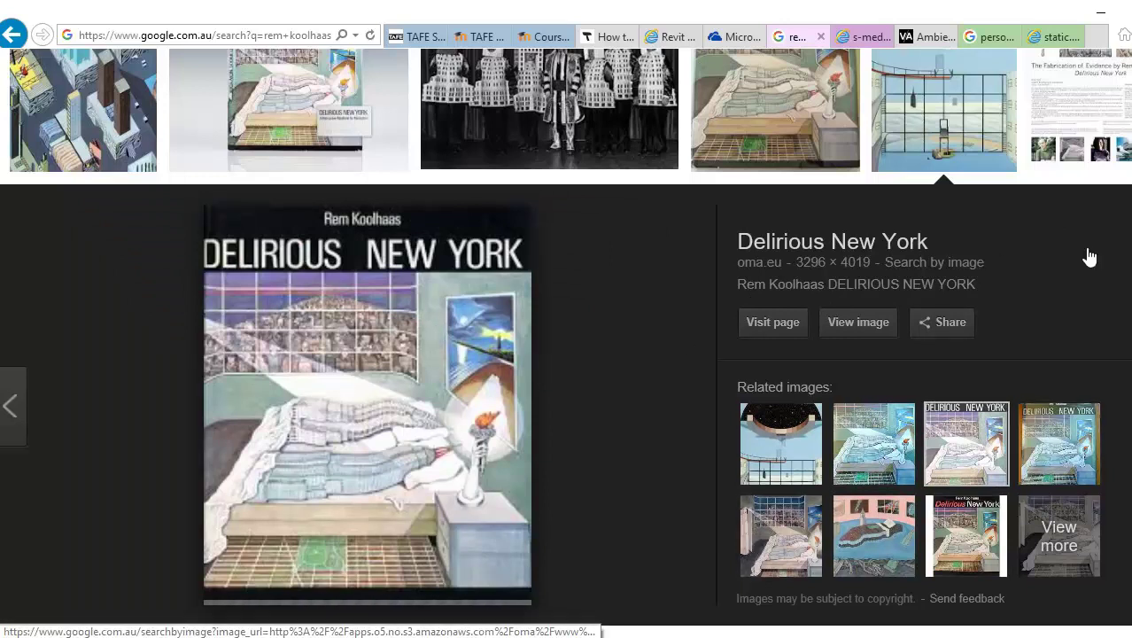
Close the preview, view the Rezoning Manhattan collage among the results, and return to the Acrobat document
{"action": "left_click", "coordinate": [1130, 205]}
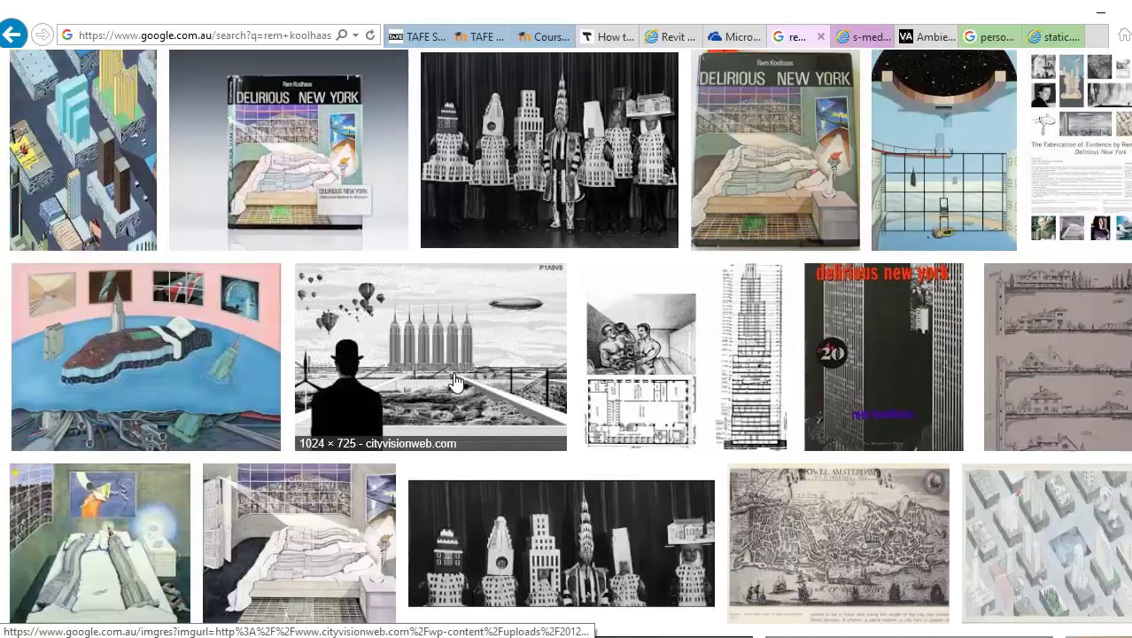
{"action": "left_click", "coordinate": [468, 381]}
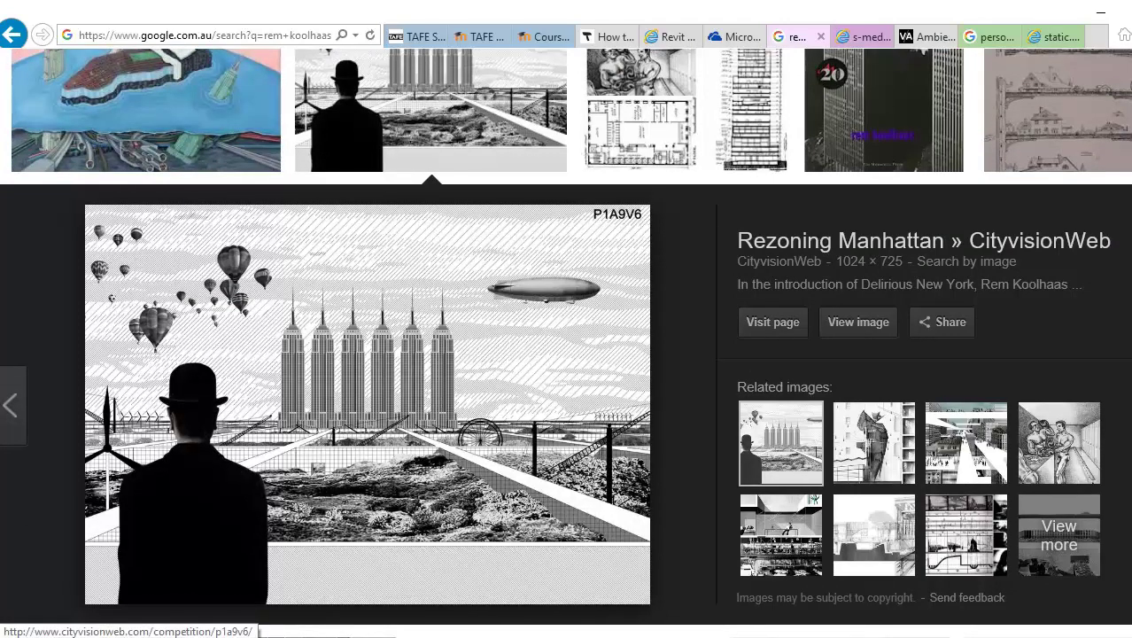
{"action": "key", "text": "Escape"}
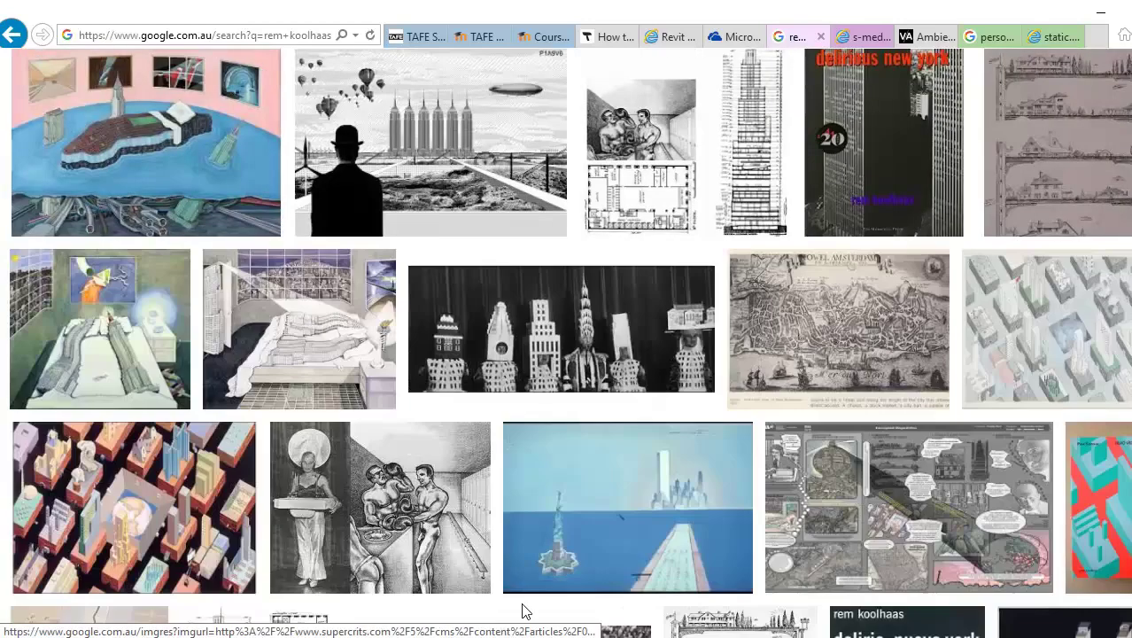
{"action": "left_click", "coordinate": [1101, 15]}
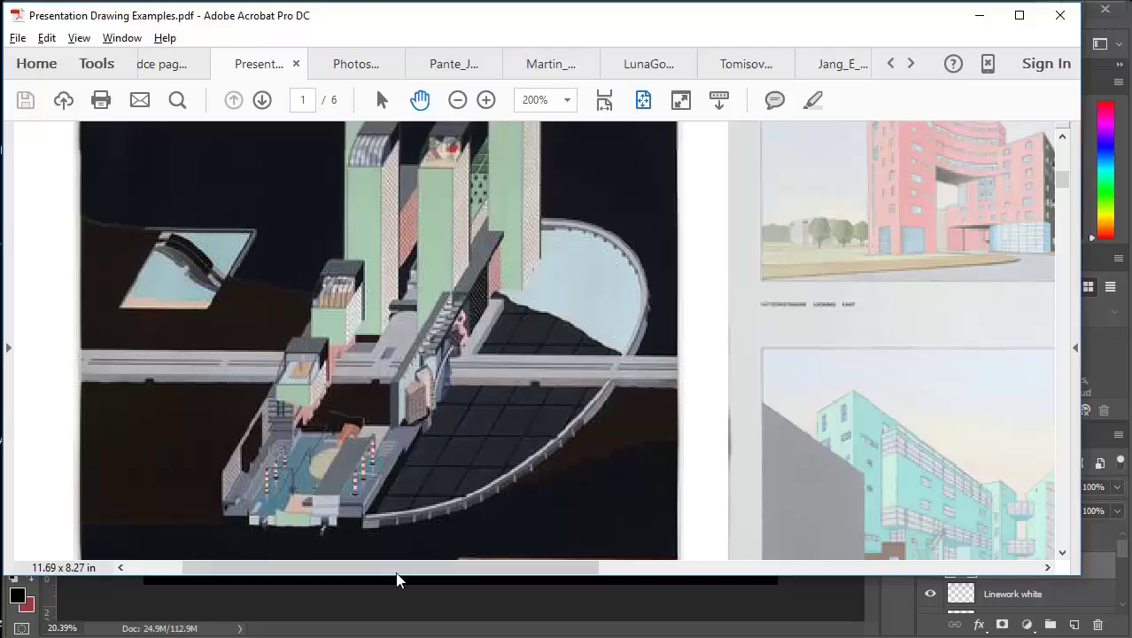